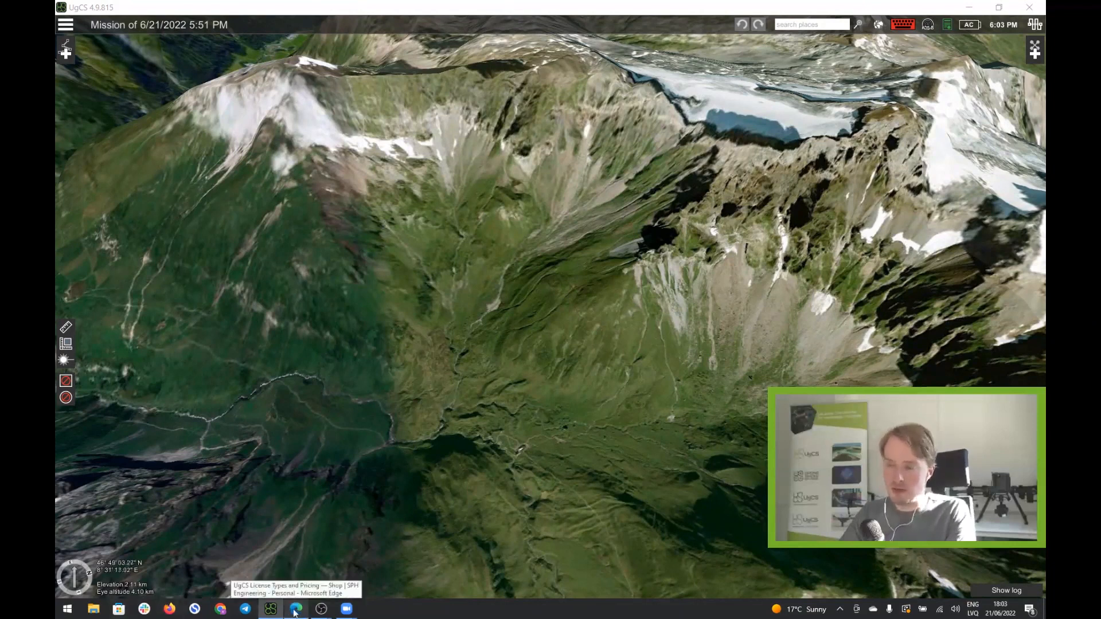
Switch to the Edge browser and open the UgCS website in a new tab.
click(295, 609)
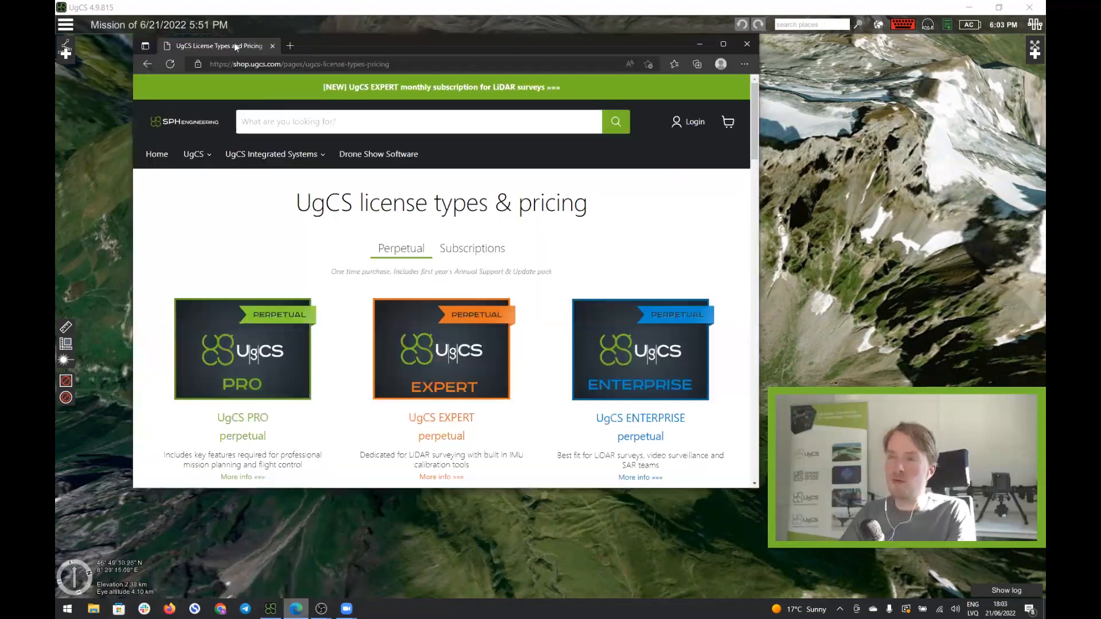
click(290, 46)
text(ug)
key(Return)
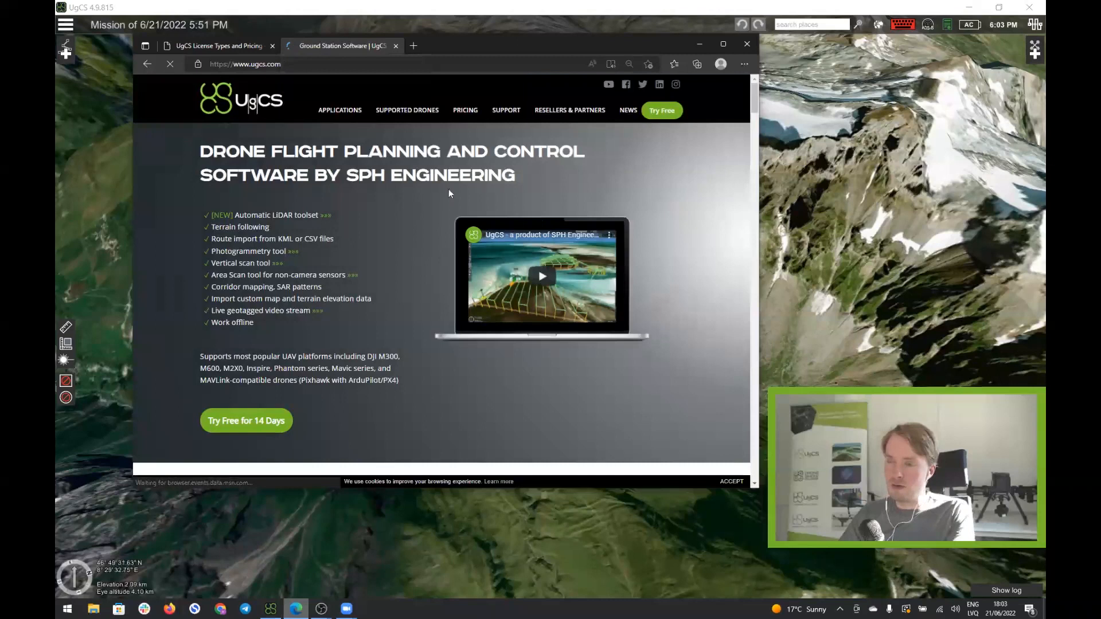
Open the supported drones page and look through the listed DJI and MAVLink-compatible models.
click(423, 114)
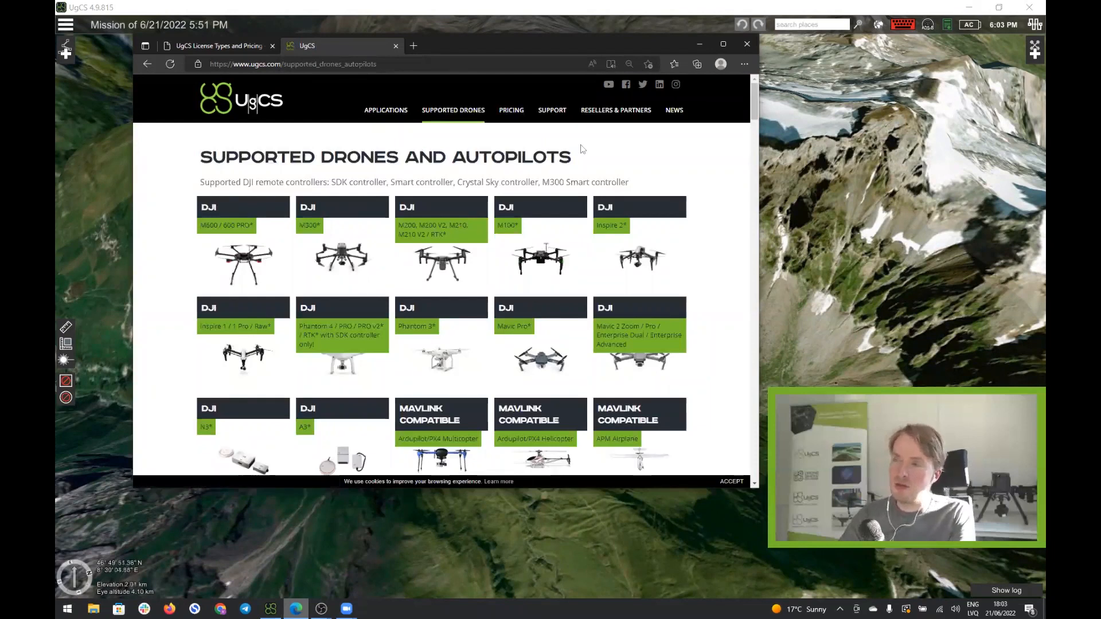
scroll(519, 258, down, 1)
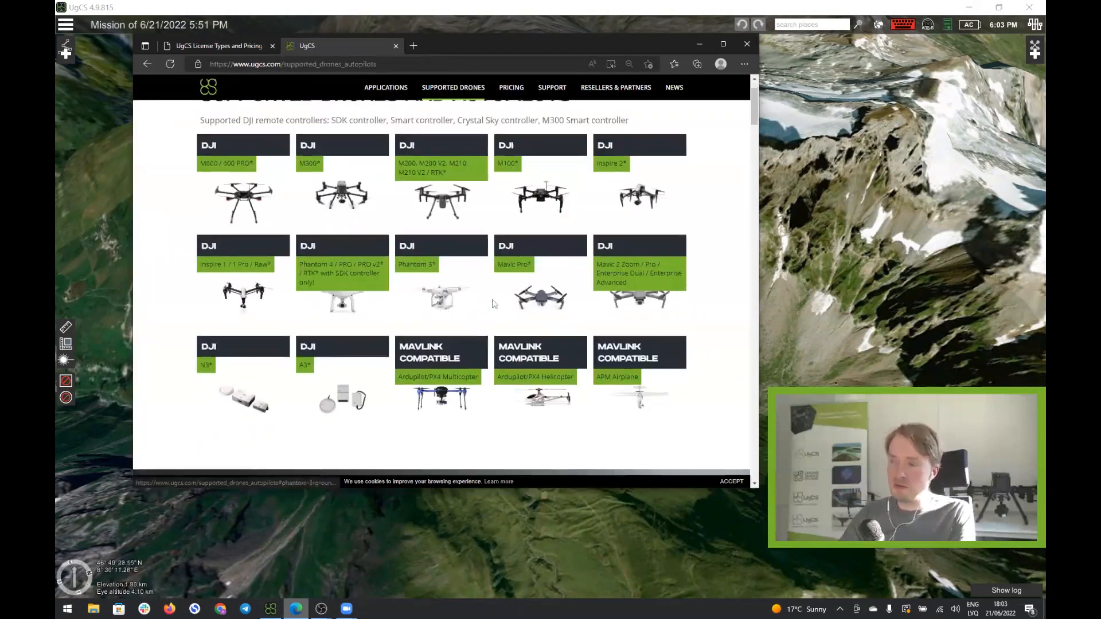
scroll(533, 287, up, 1)
Open the download page of UgCS for DJI for Android and go to its direct download option.
mouse_move(552, 115)
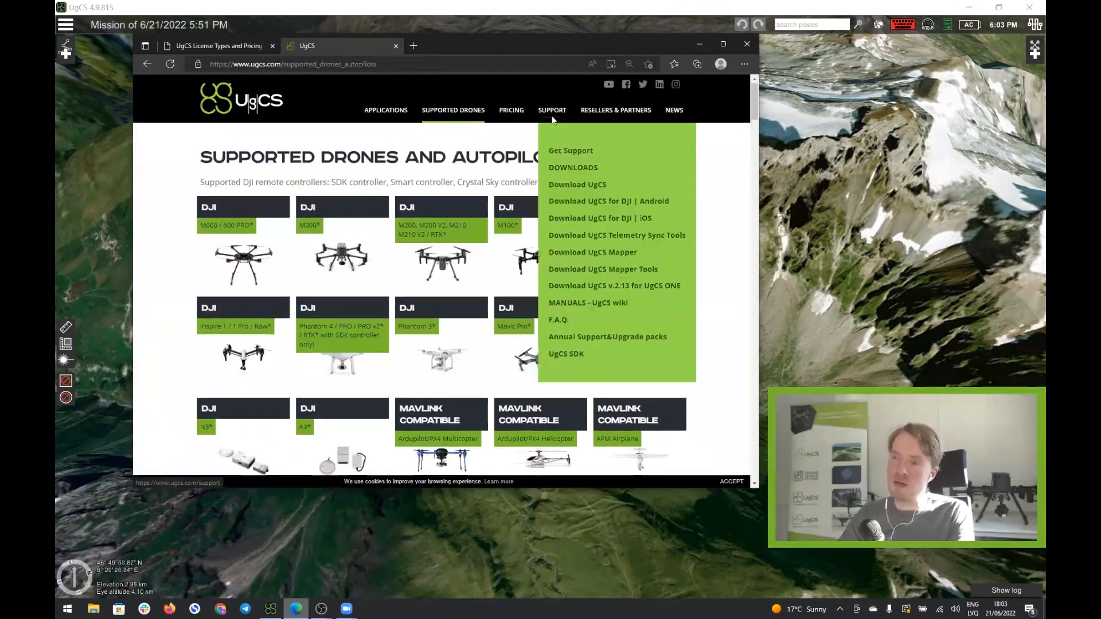
click(600, 205)
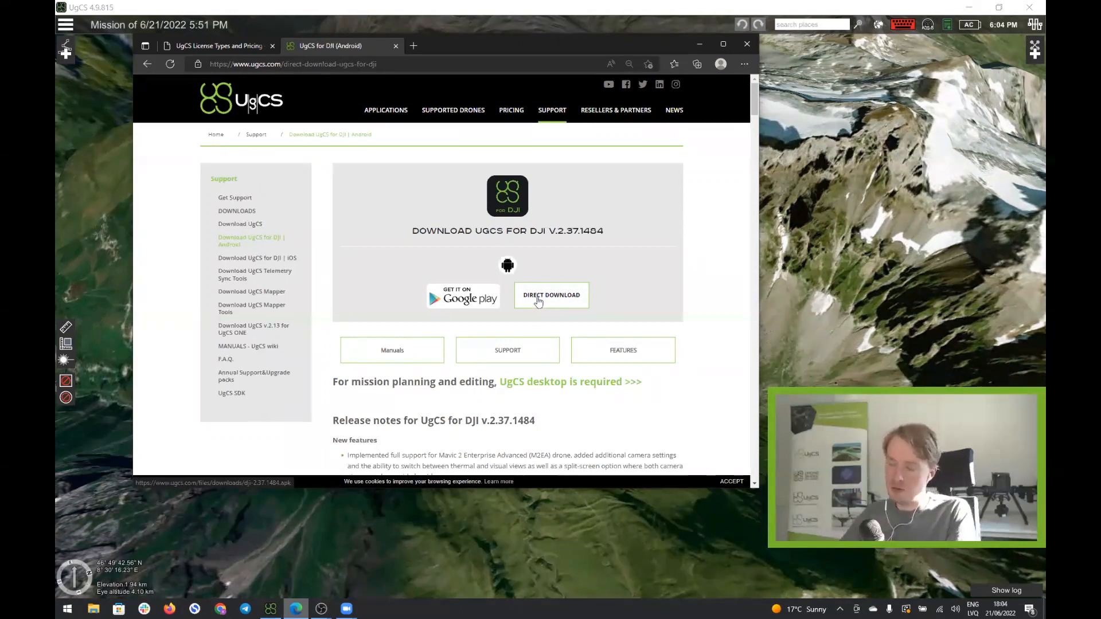
click(538, 302)
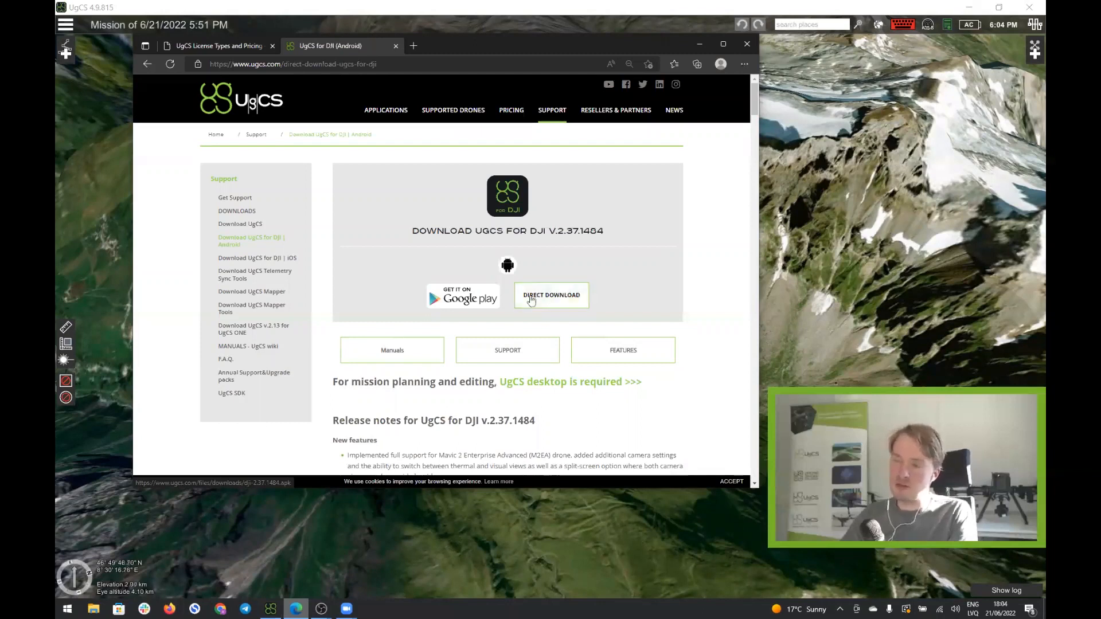
click(571, 291)
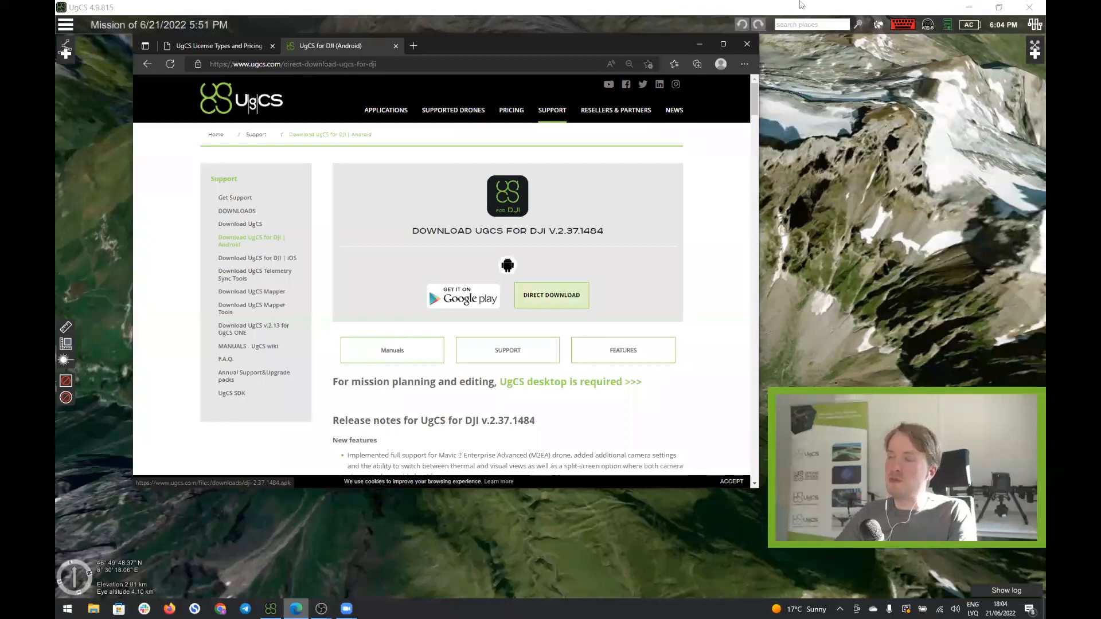
Switch back to UgCS and create a new mission, dismissing the new route creation dialog.
key(alt+Tab)
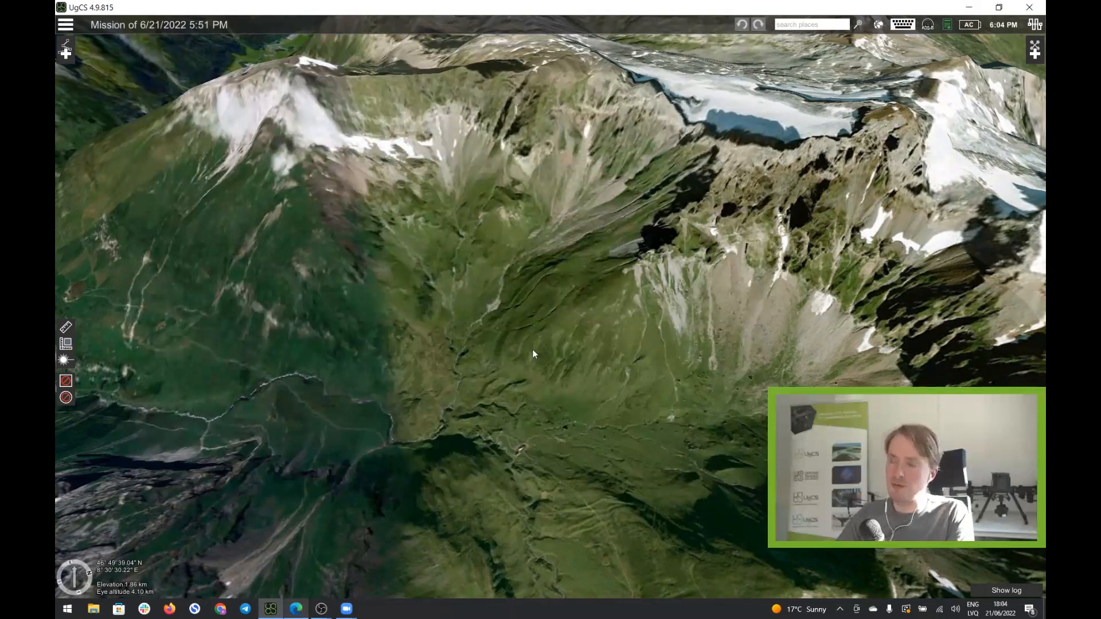
scroll(562, 320, down, 3)
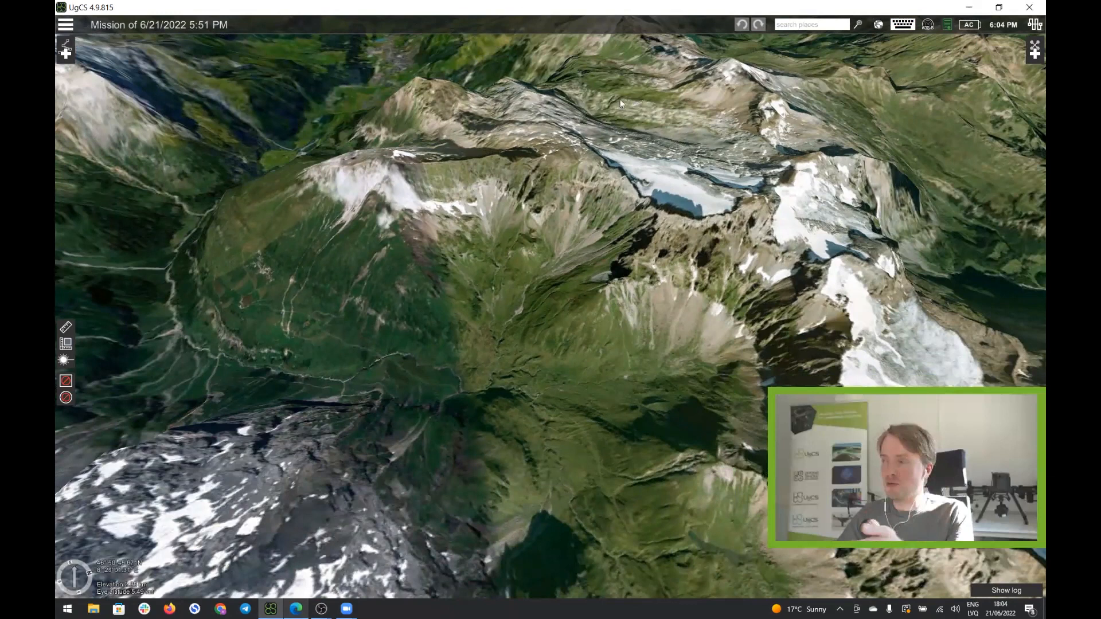
click(64, 25)
click(111, 85)
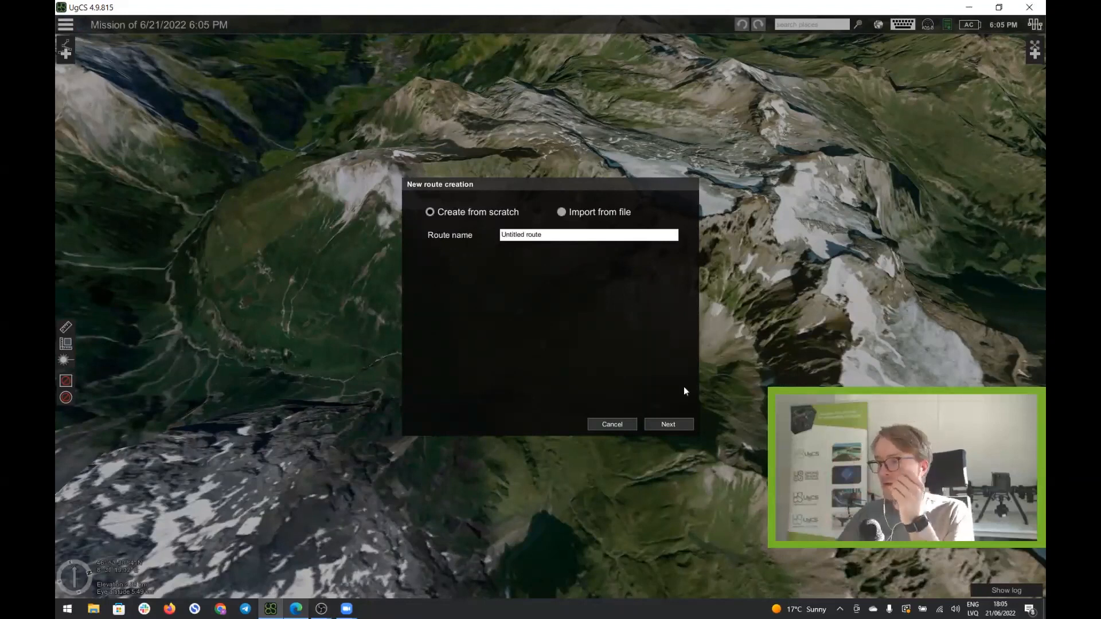
click(617, 424)
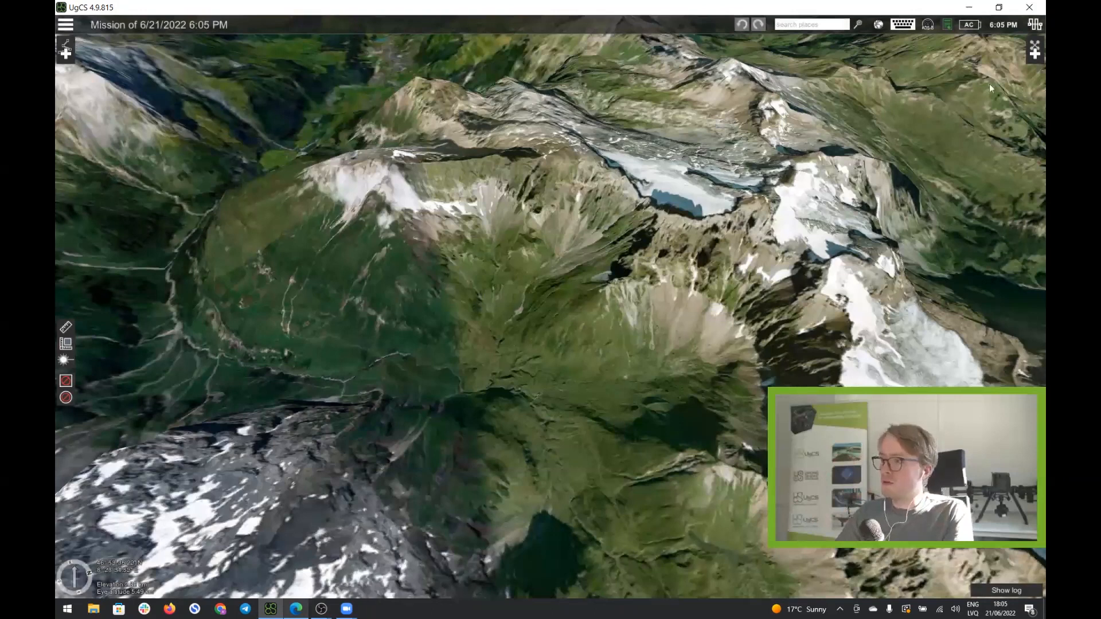
Add the DJI-M300 and EMU-102 vehicles to the mission.
click(1037, 49)
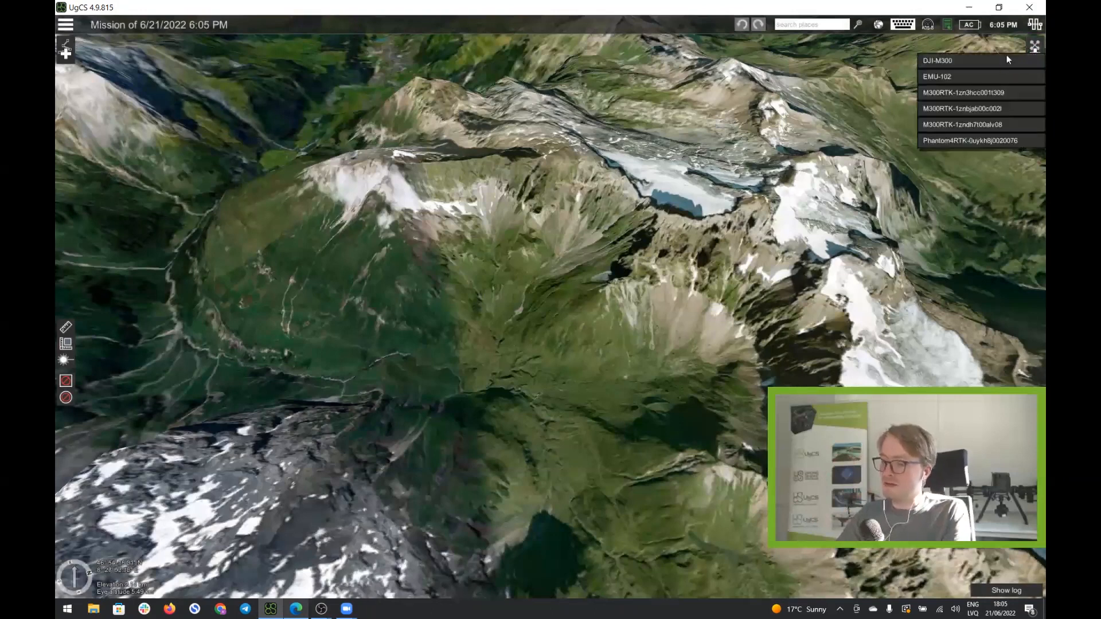
click(951, 64)
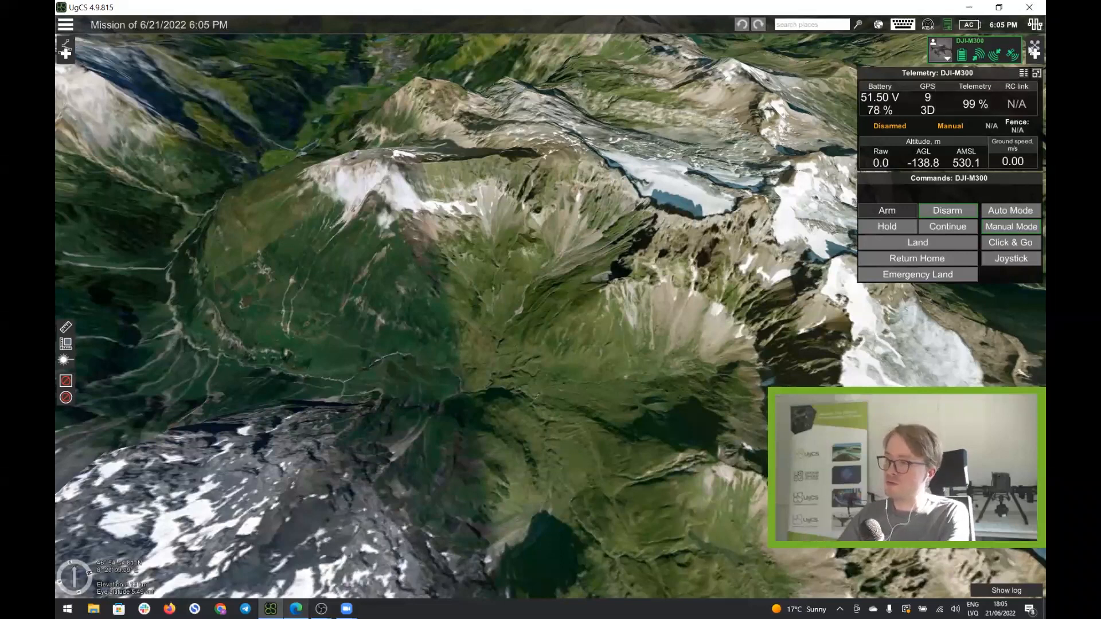
click(975, 51)
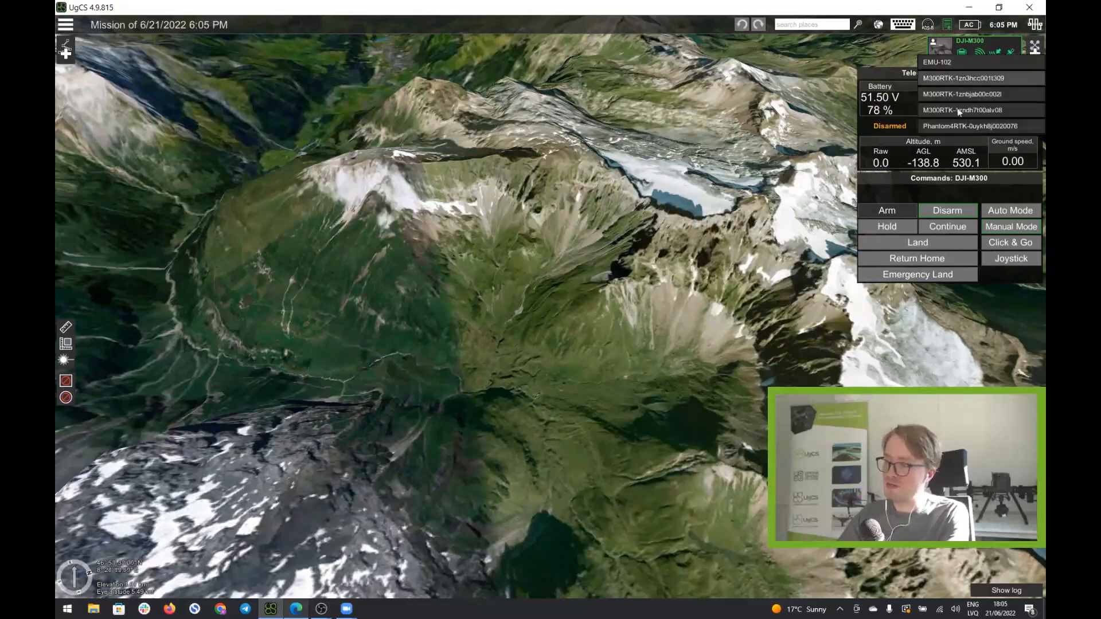
click(941, 62)
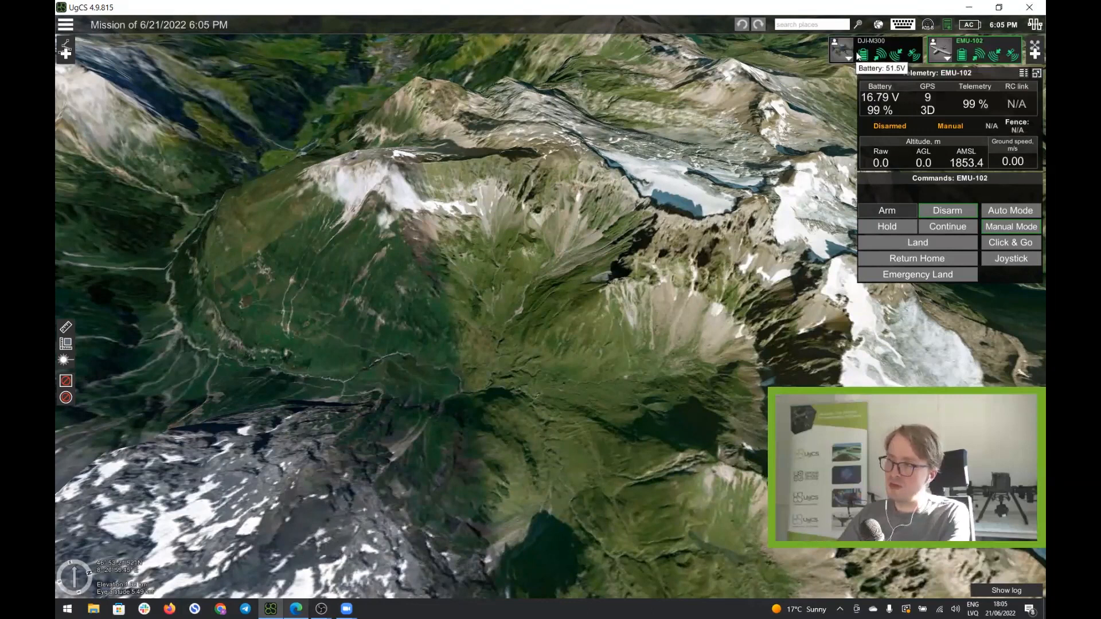
Compare the telemetry of the DJI-M300 and EMU-102 vehicles, including the expanded flight data.
click(891, 45)
click(972, 45)
click(891, 43)
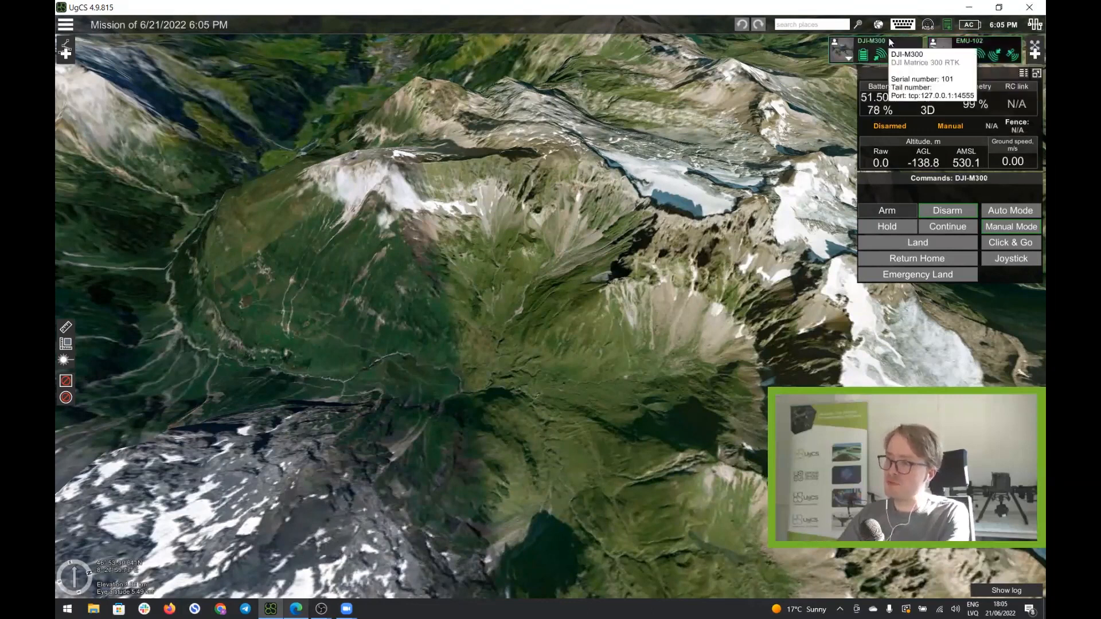
click(1002, 48)
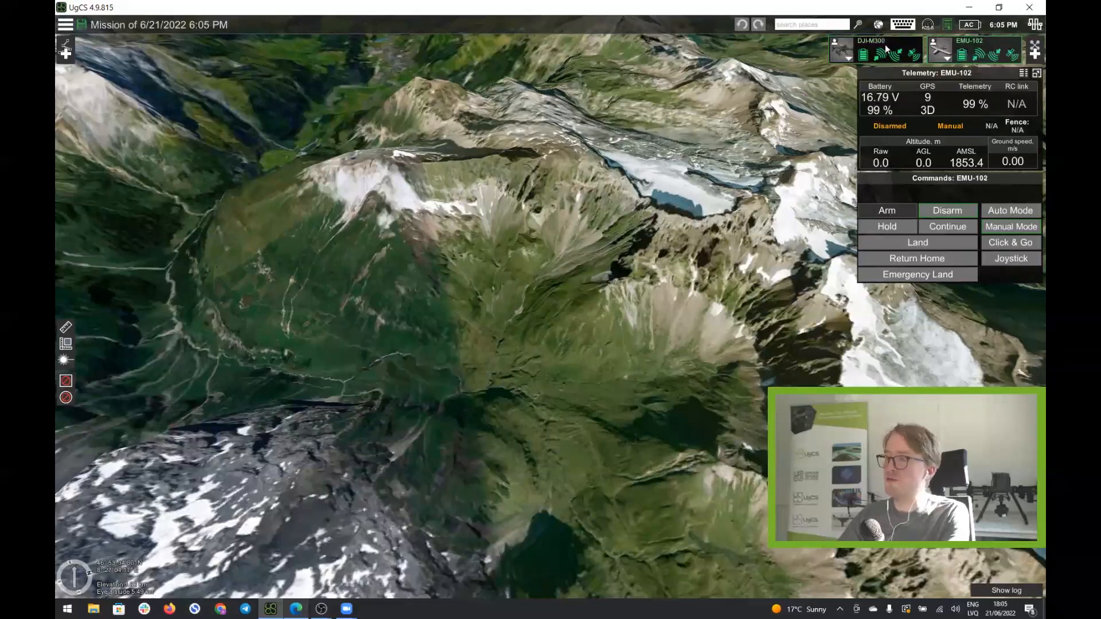
click(893, 47)
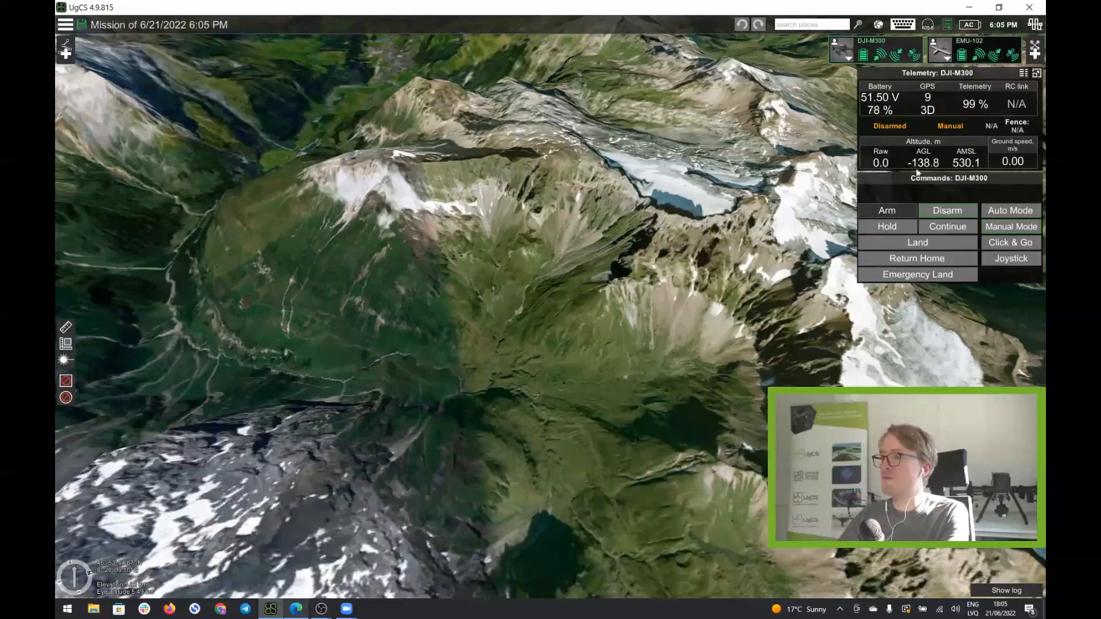
click(1037, 73)
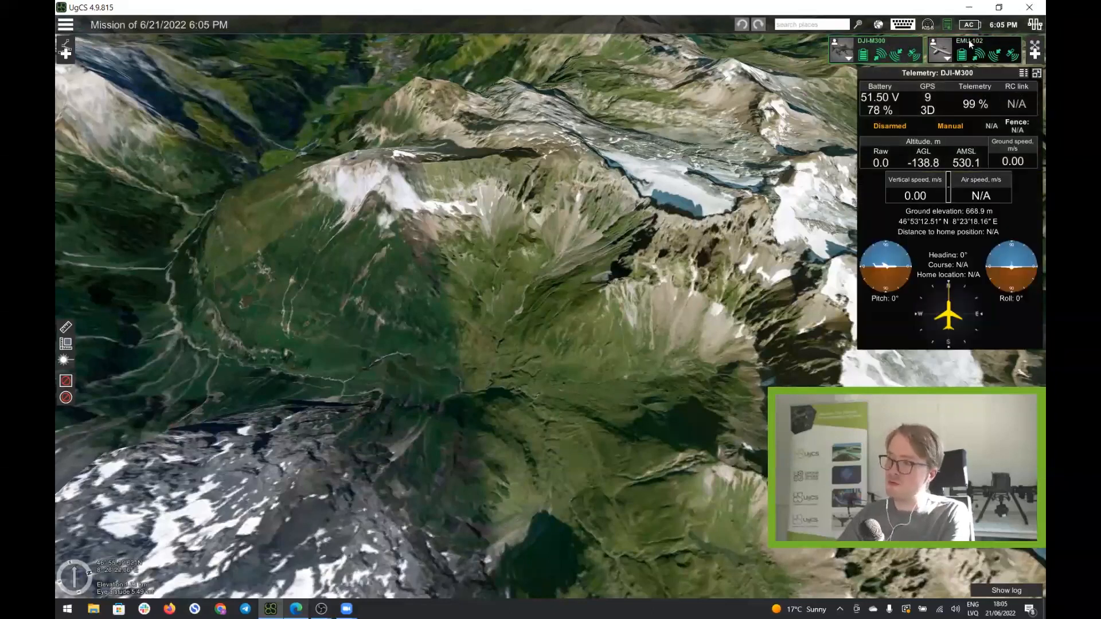
click(947, 46)
click(890, 52)
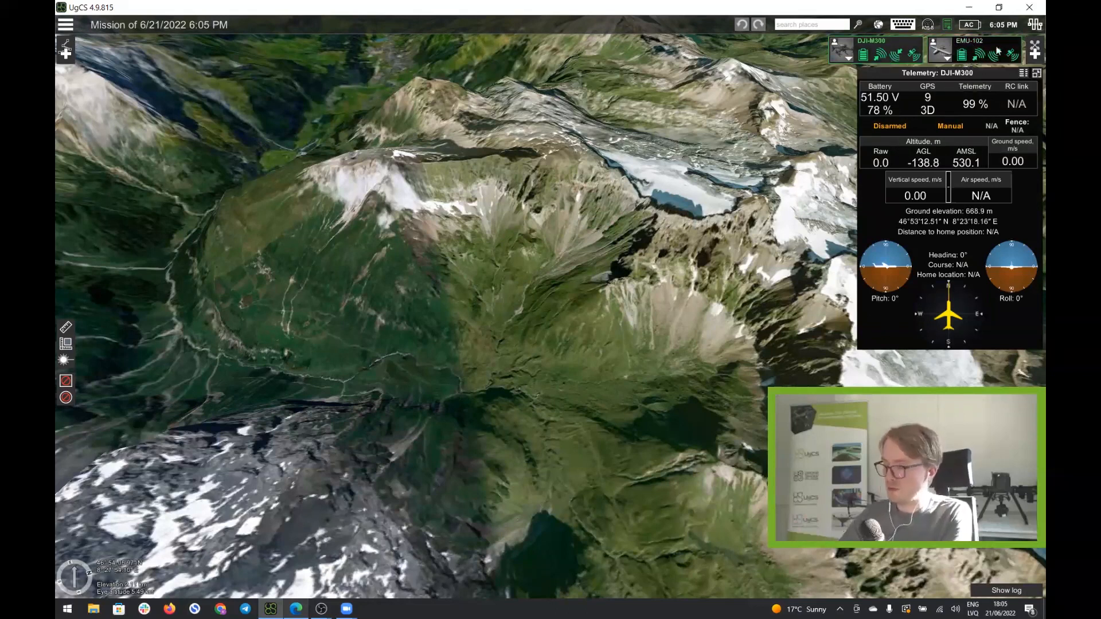
Remove the EMU-102 vehicle from the mission.
click(947, 58)
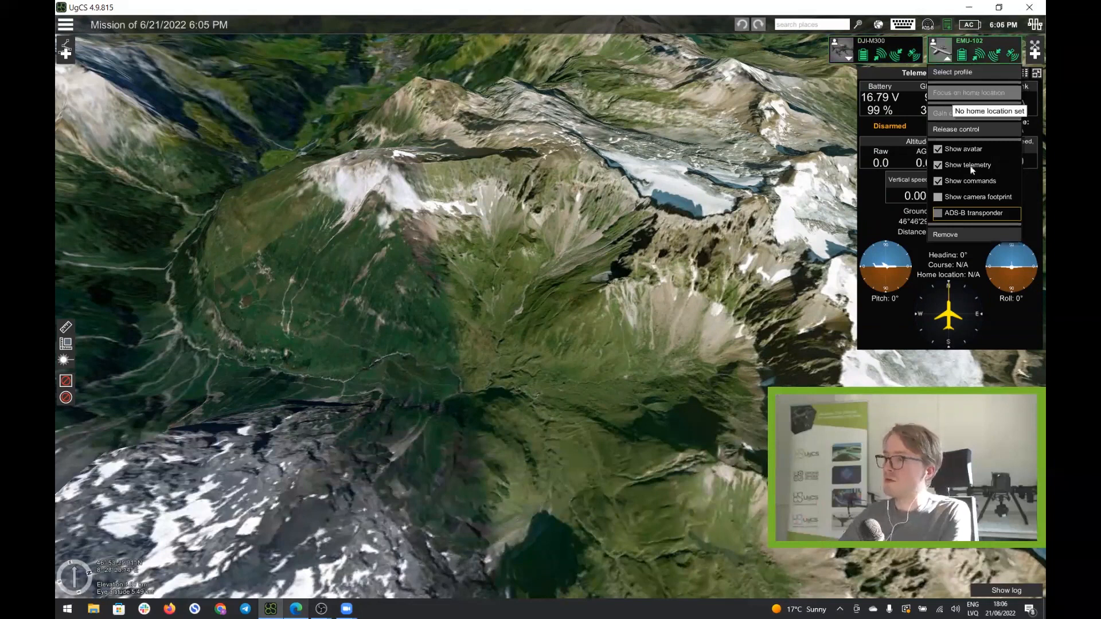
click(966, 232)
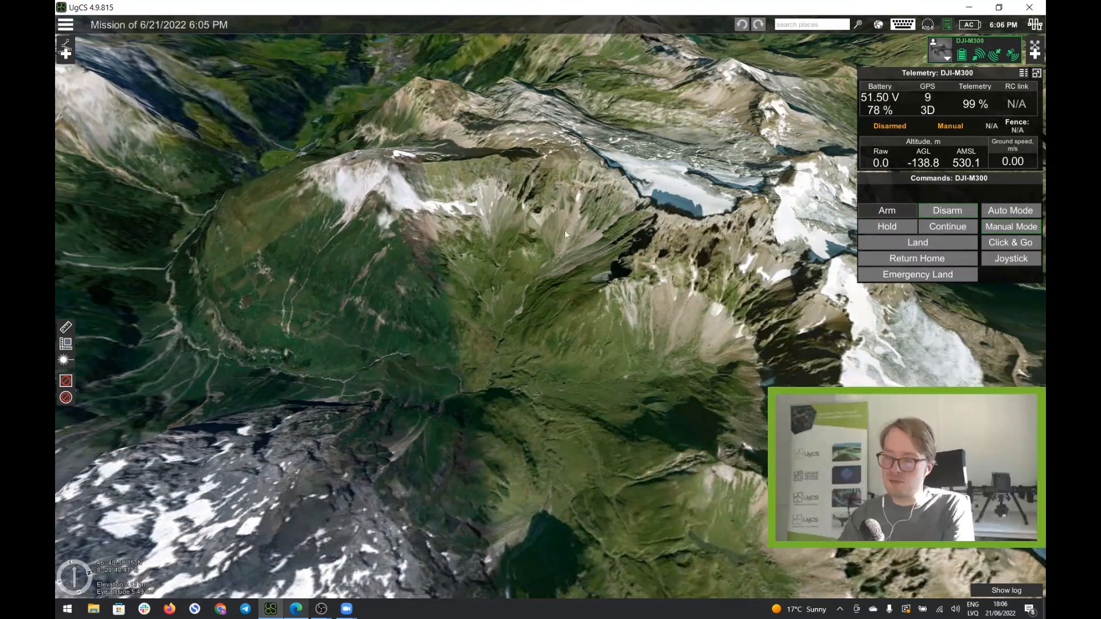
Create a route from scratch named Waypoints with the DJI Matrice 300 RTK profile, keeping the default route parameters.
click(66, 52)
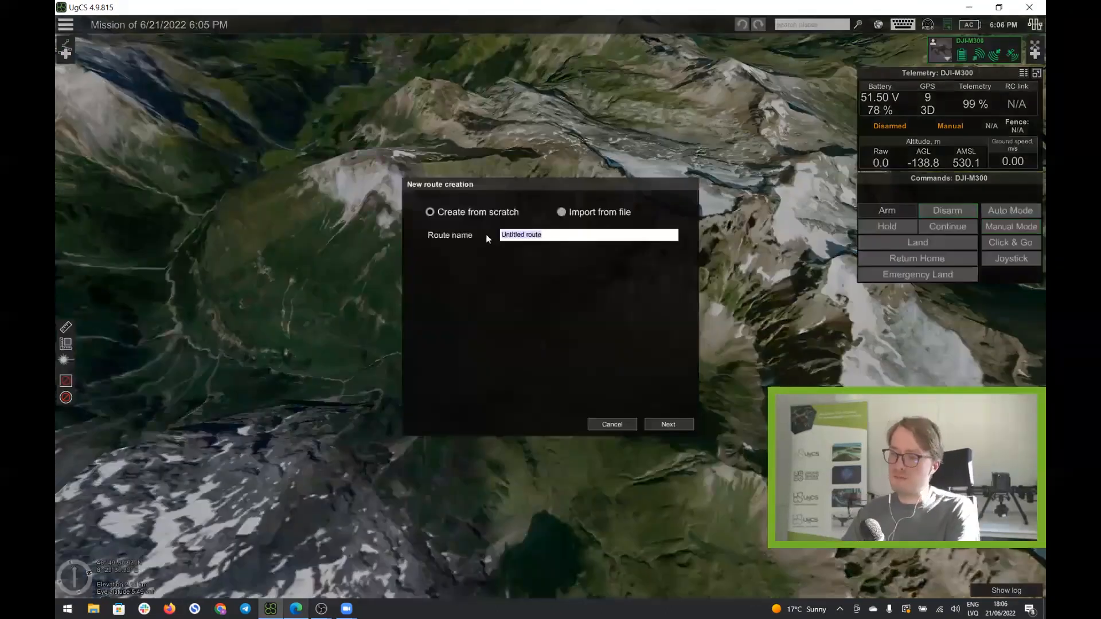
text(Waypoints)
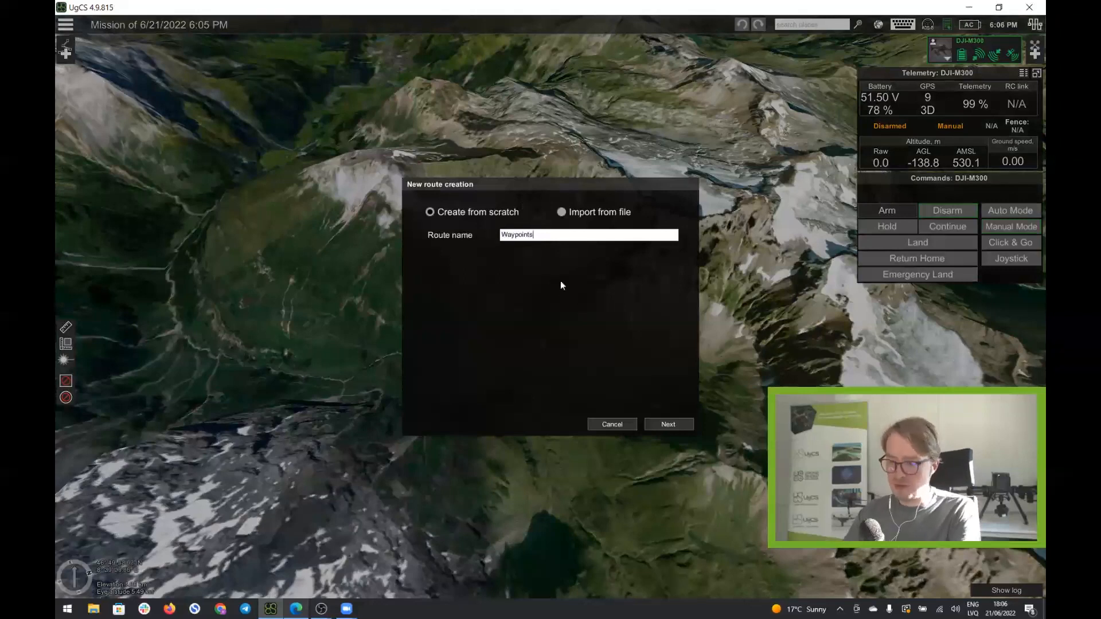
click(682, 424)
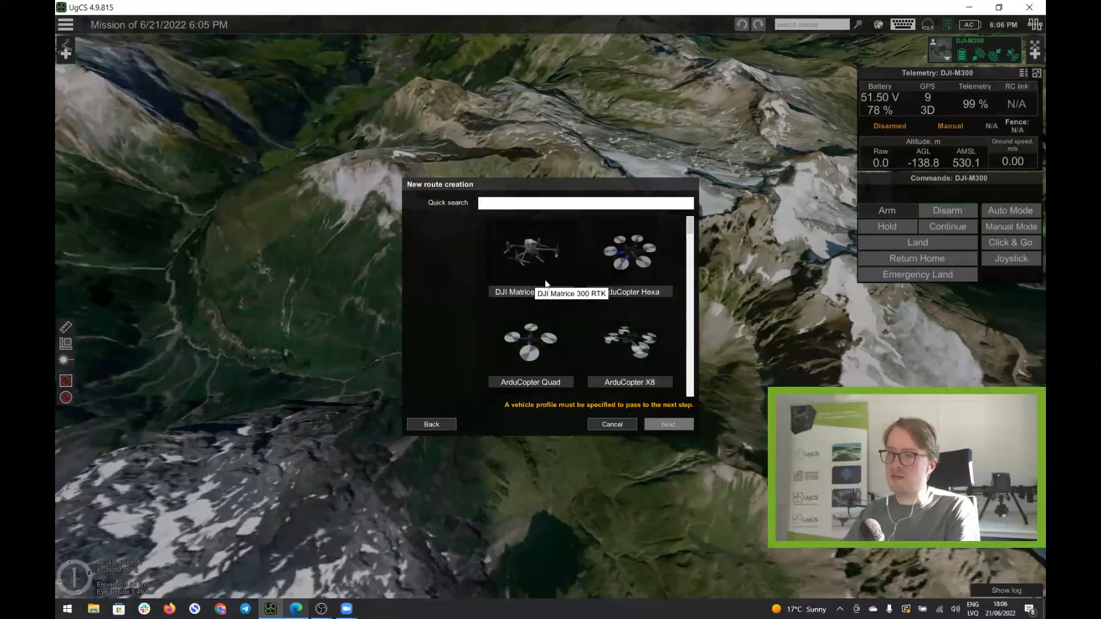
click(538, 252)
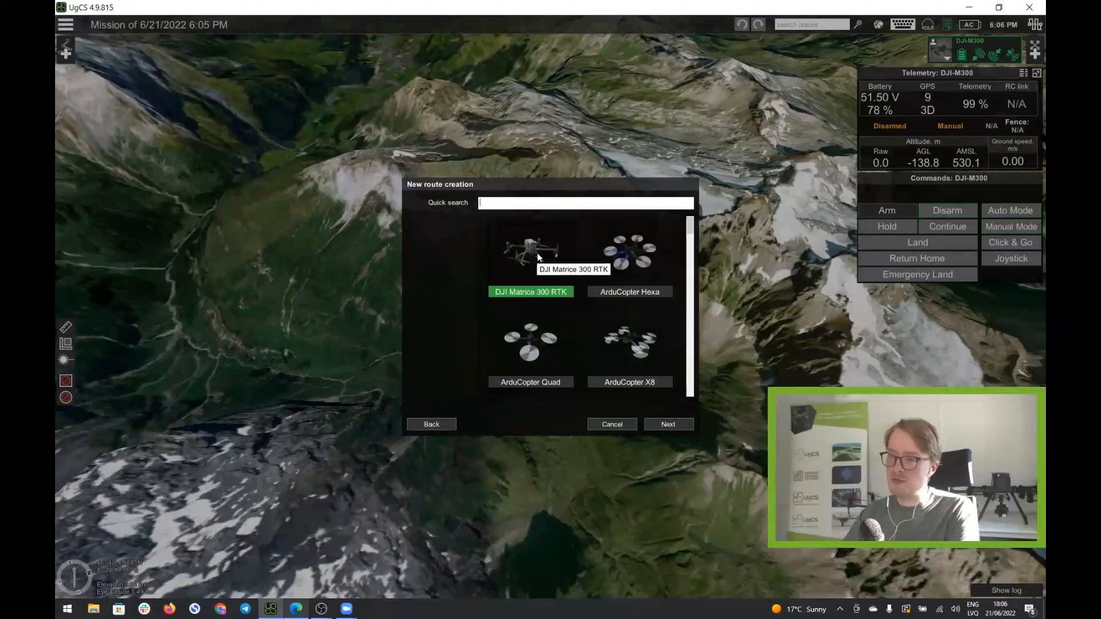
click(668, 424)
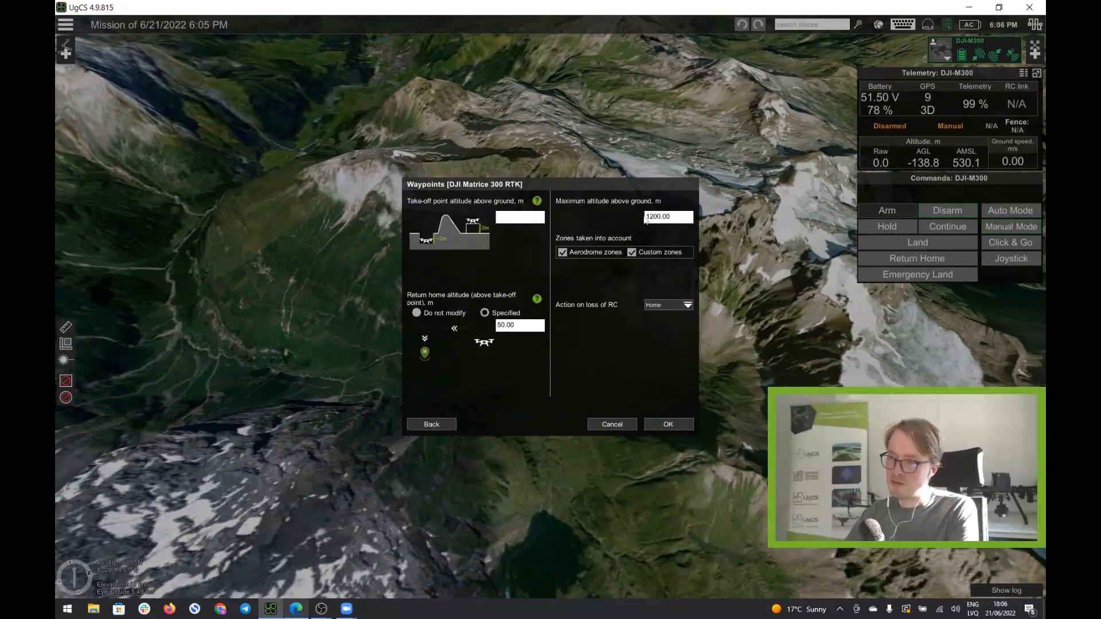
click(664, 430)
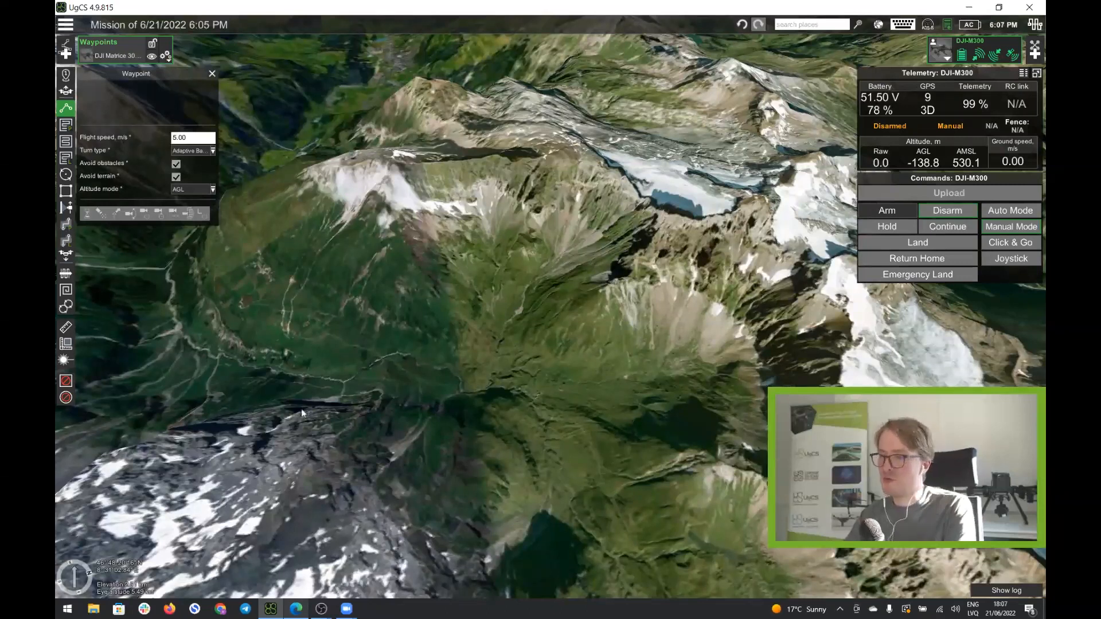
Place four waypoints in a line running down across the green mountain slope.
scroll(621, 328, up, 3)
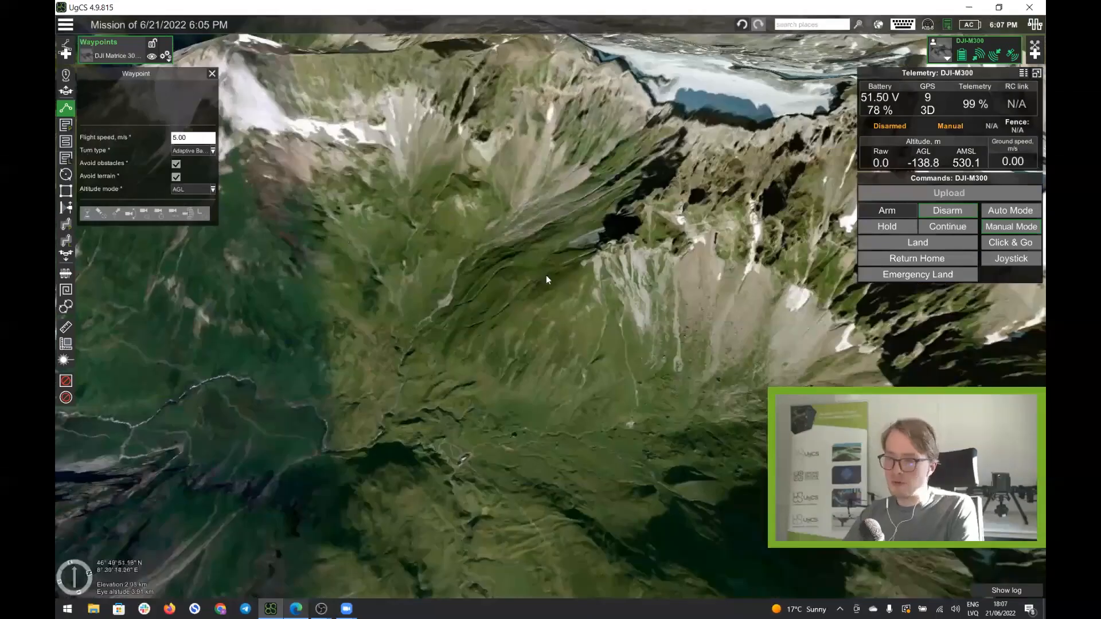
scroll(546, 274, up, 2)
scroll(556, 303, up, 3)
middle_drag(555, 303, 555, 341)
drag(555, 341, 707, 332)
scroll(573, 334, up, 2)
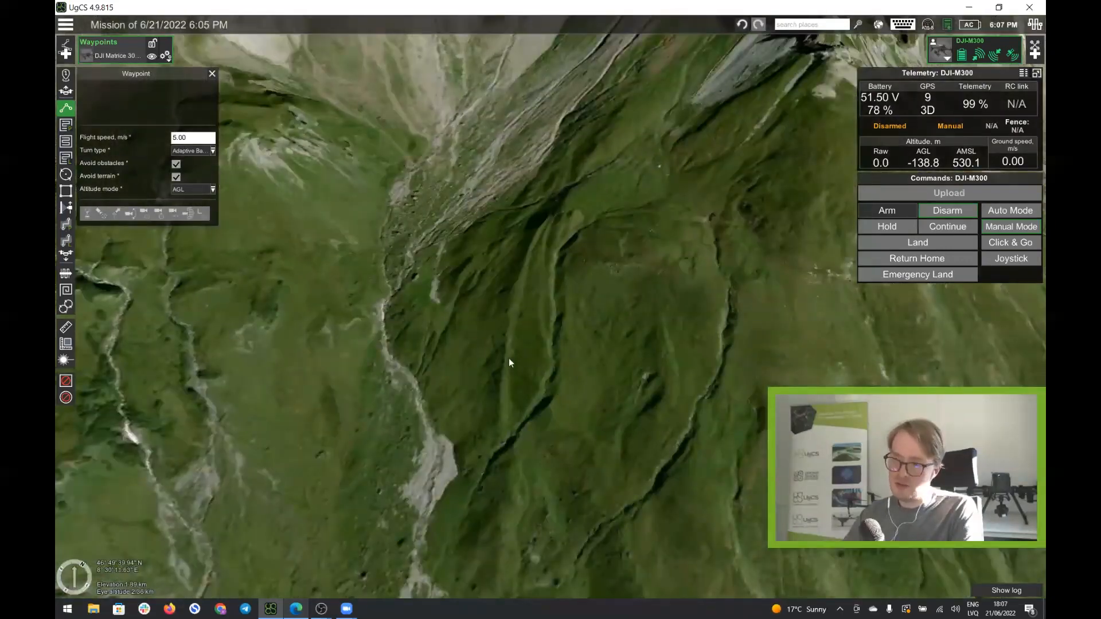
click(508, 359)
click(582, 385)
click(666, 429)
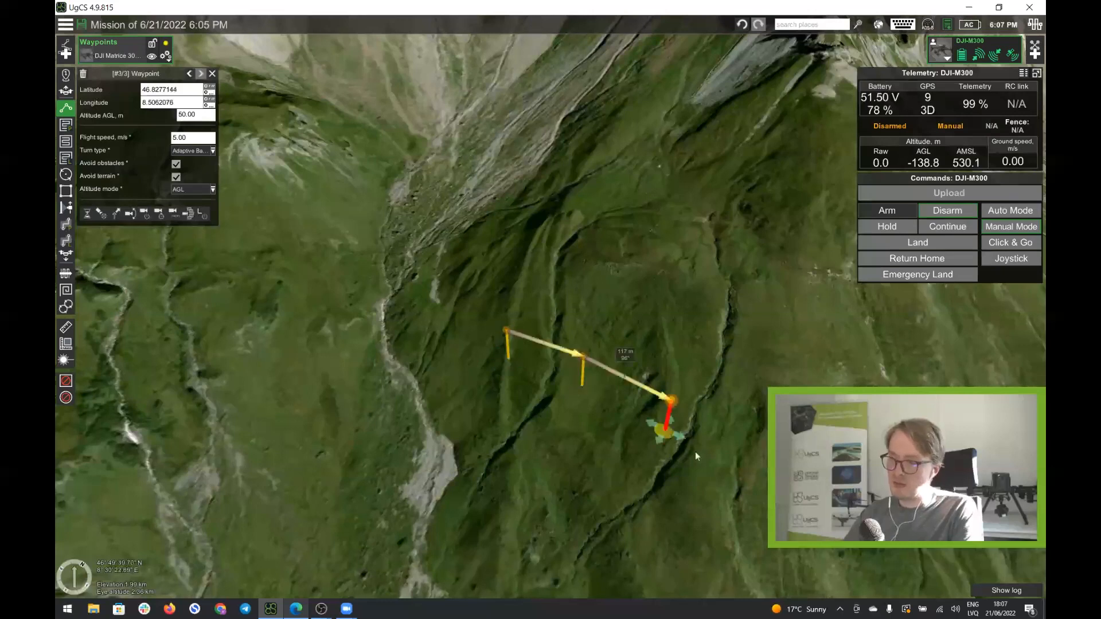
click(749, 478)
Select the second, third and fourth waypoints together and raise their altitude to 83.71 m.
drag(581, 468, 646, 457)
right_drag(646, 457, 691, 458)
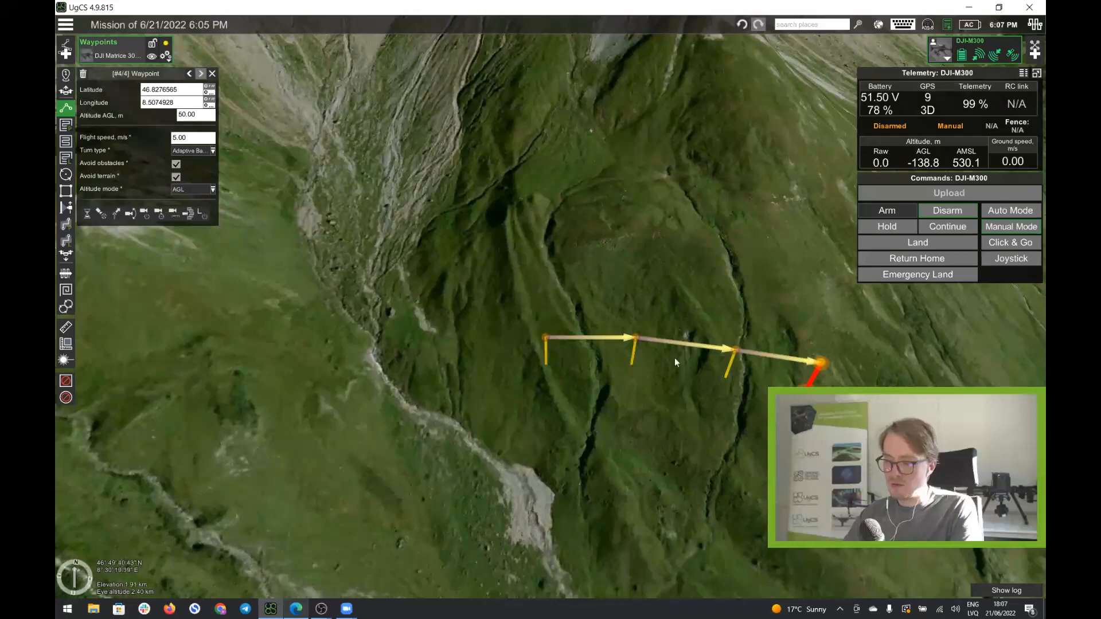
ctrl+click(633, 362)
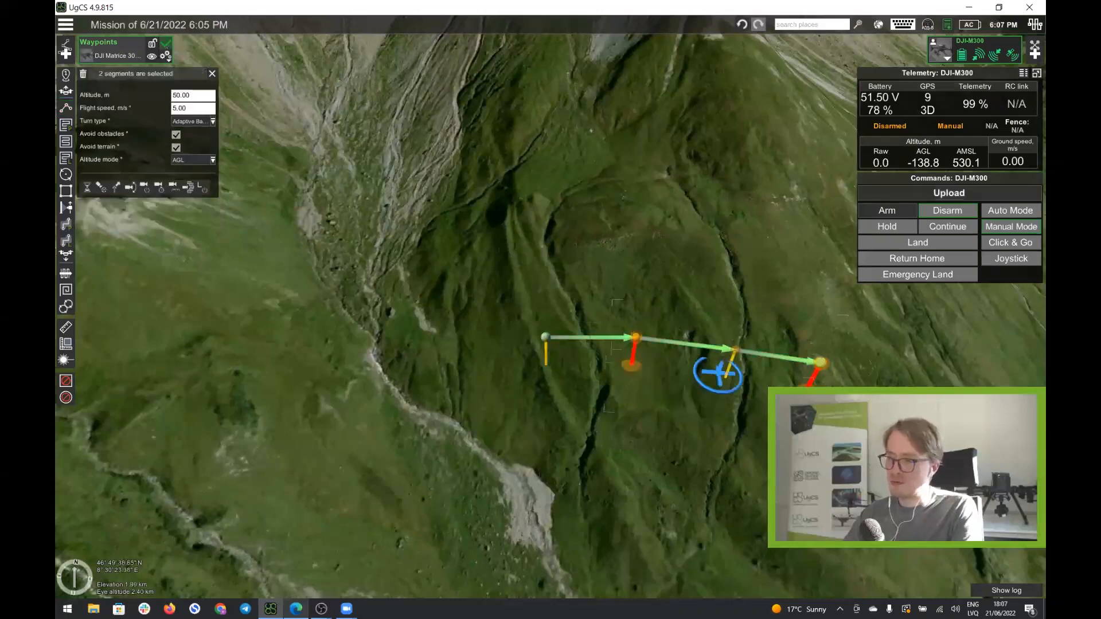
ctrl+click(729, 370)
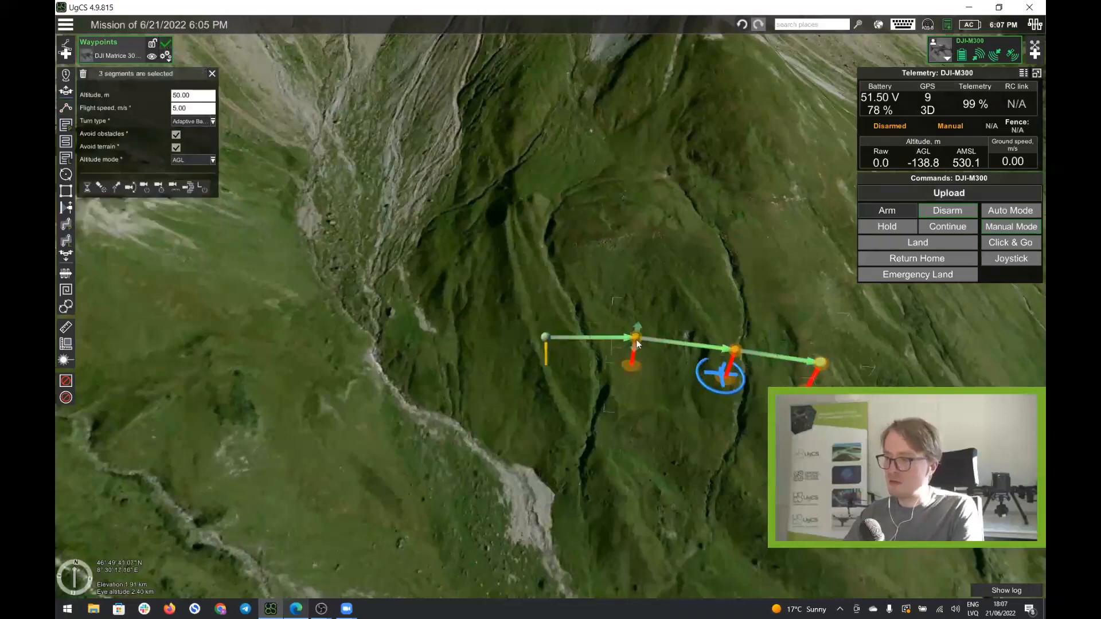
drag(636, 341, 642, 319)
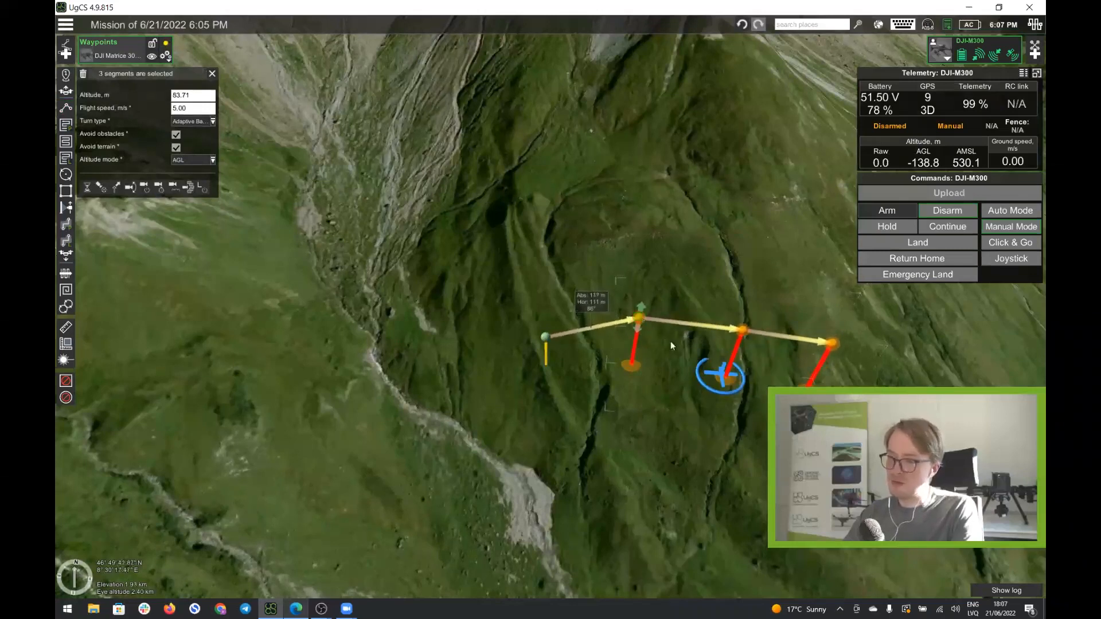
Nudge the three raised waypoints, and shift all four waypoints as a group across the slope toward the stream bed.
mouse_move(718, 376)
mouse_down()
mouse_move(694, 441)
mouse_move(725, 378)
mouse_up()
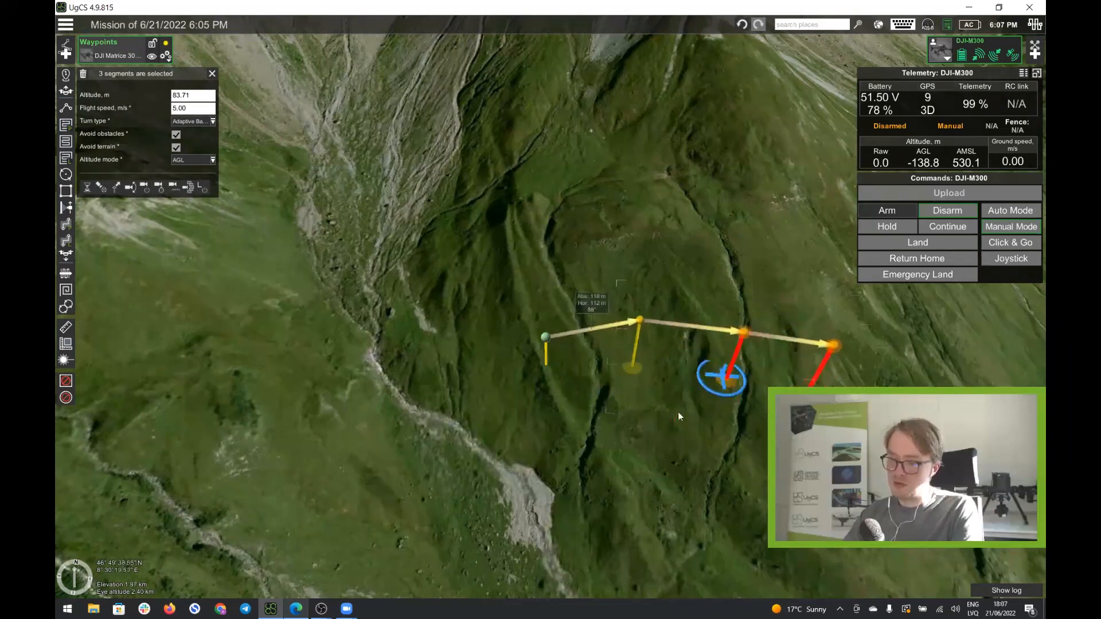
key(ctrl+a)
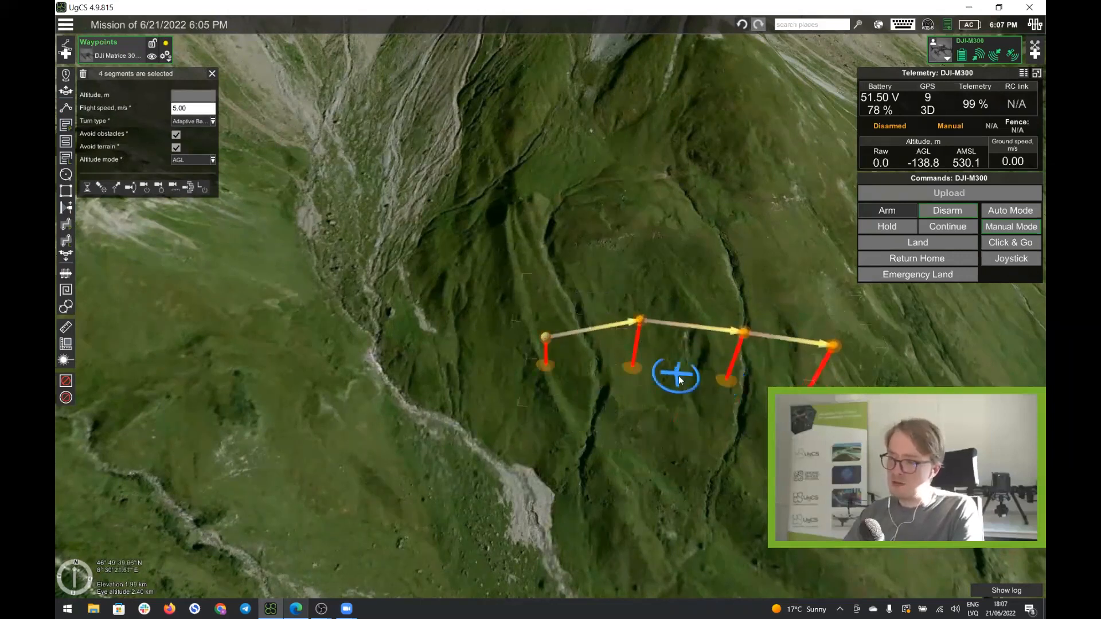
drag(679, 376, 617, 394)
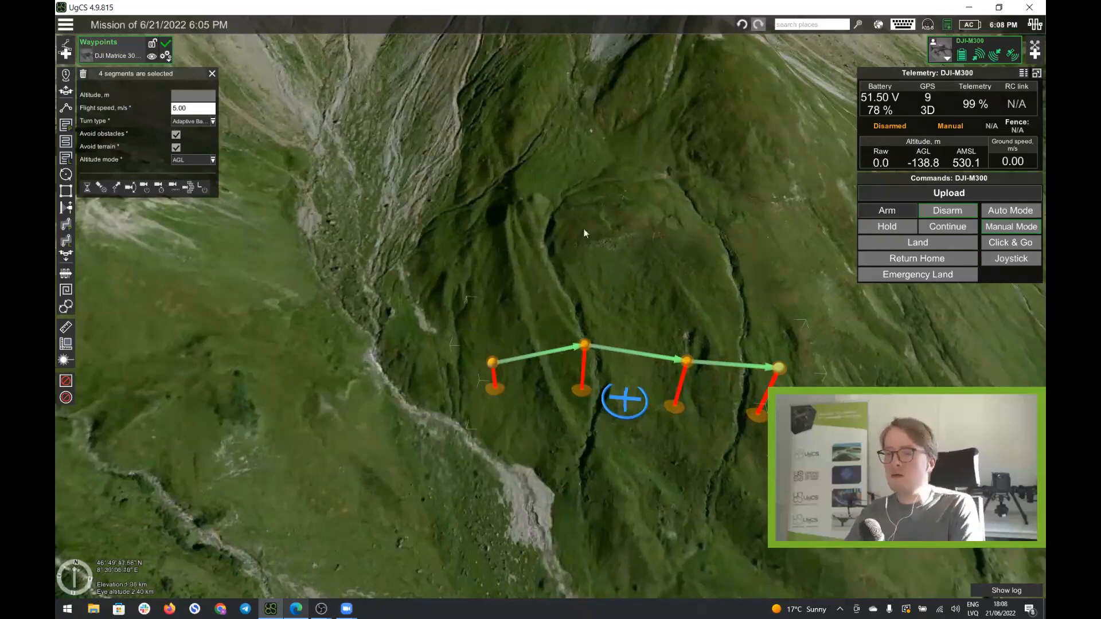
Select all four waypoints of the route and set their common altitude to 50 m.
click(615, 234)
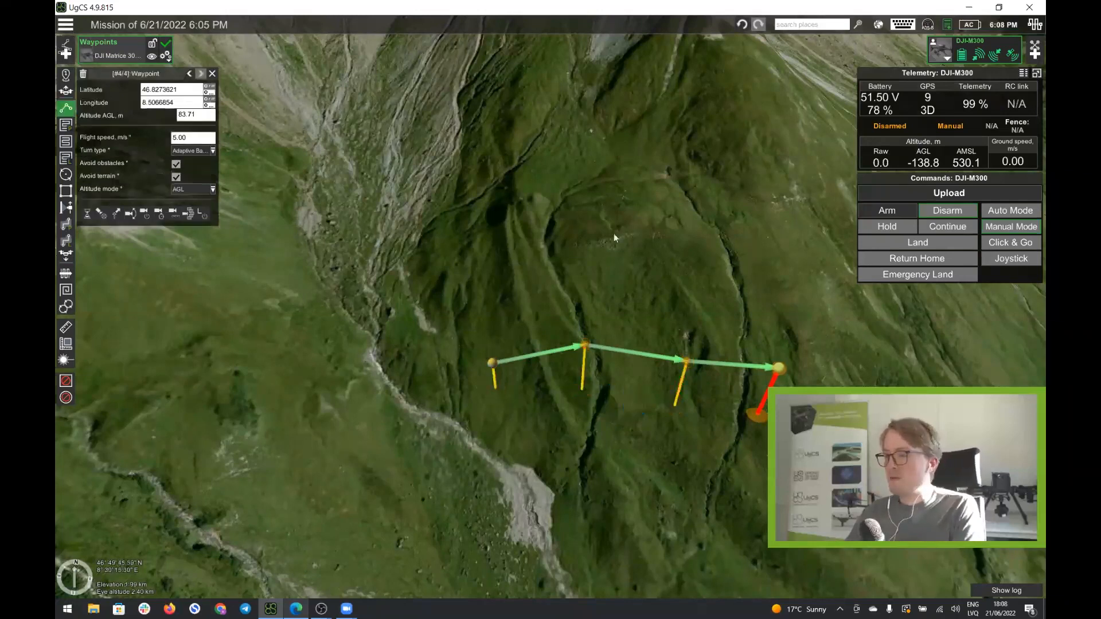
click(493, 381)
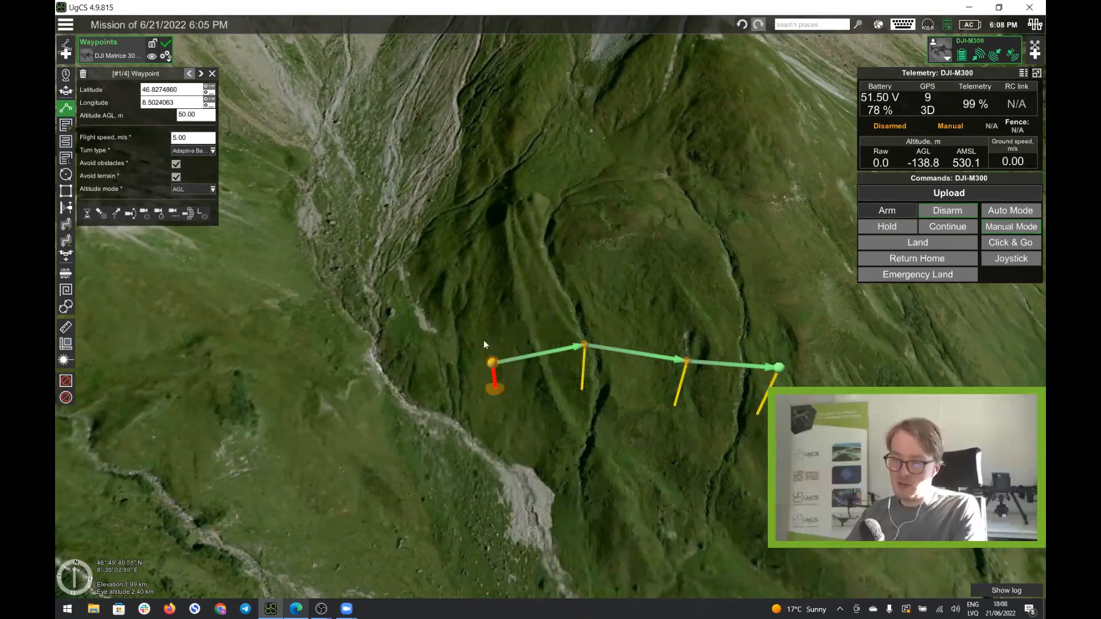
key(ctrl+a)
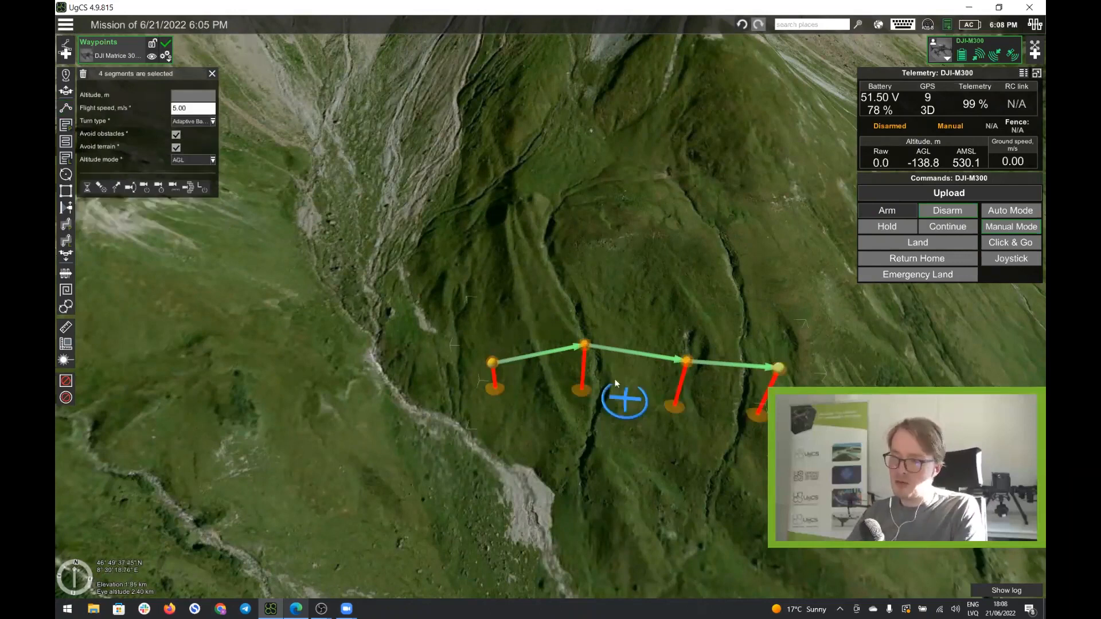
click(194, 97)
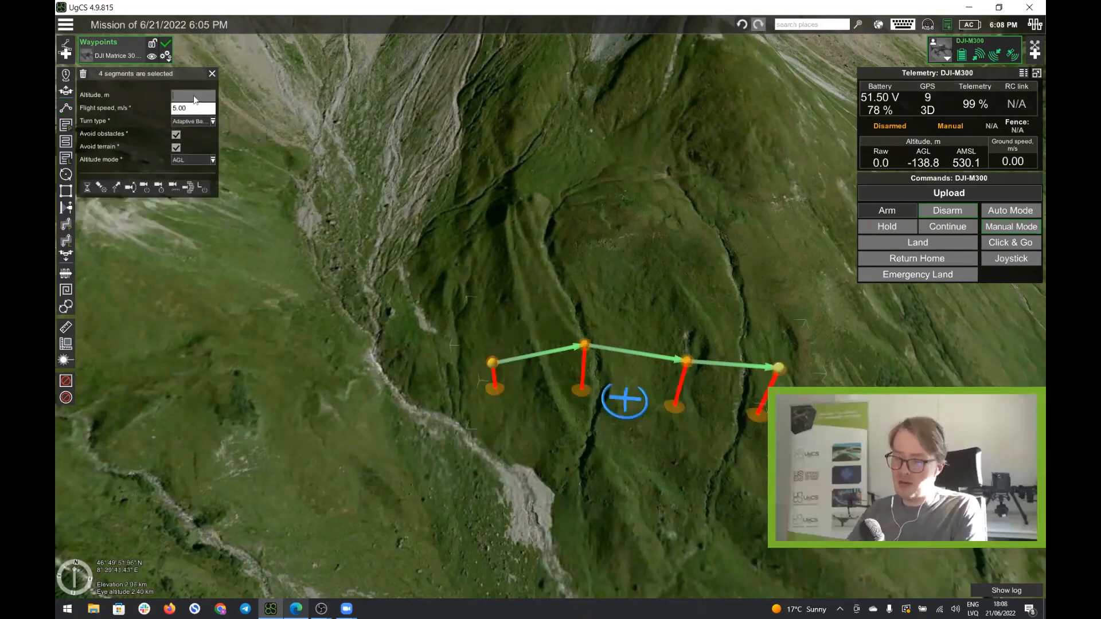
key(Return)
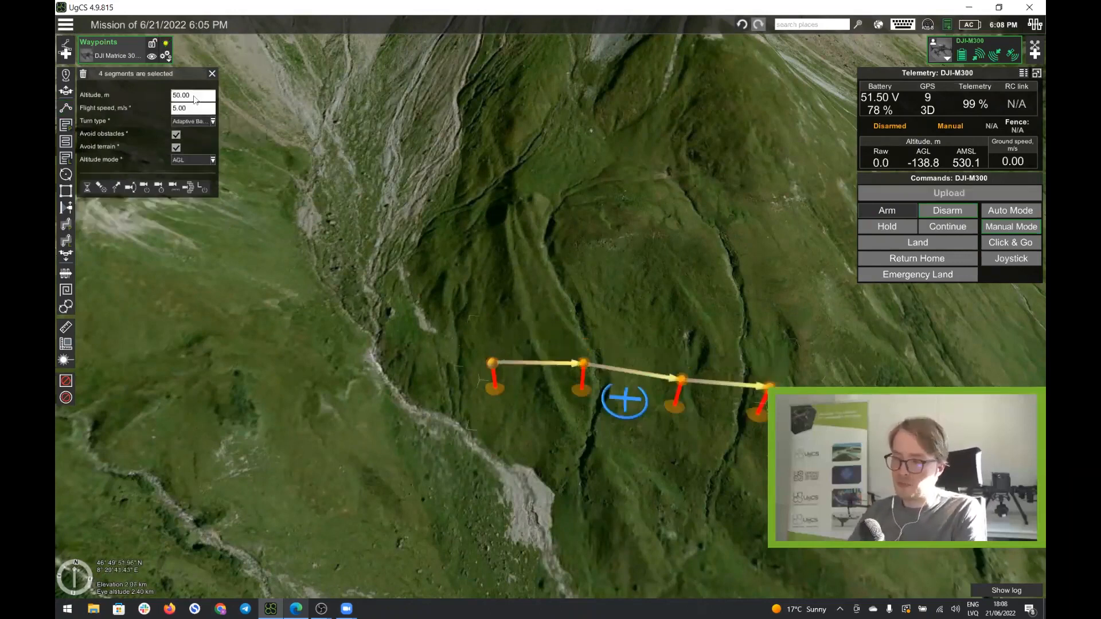
Review the turn type options of the fourth waypoint, keeping Adaptive Bank Turn.
scroll(561, 420, up, 3)
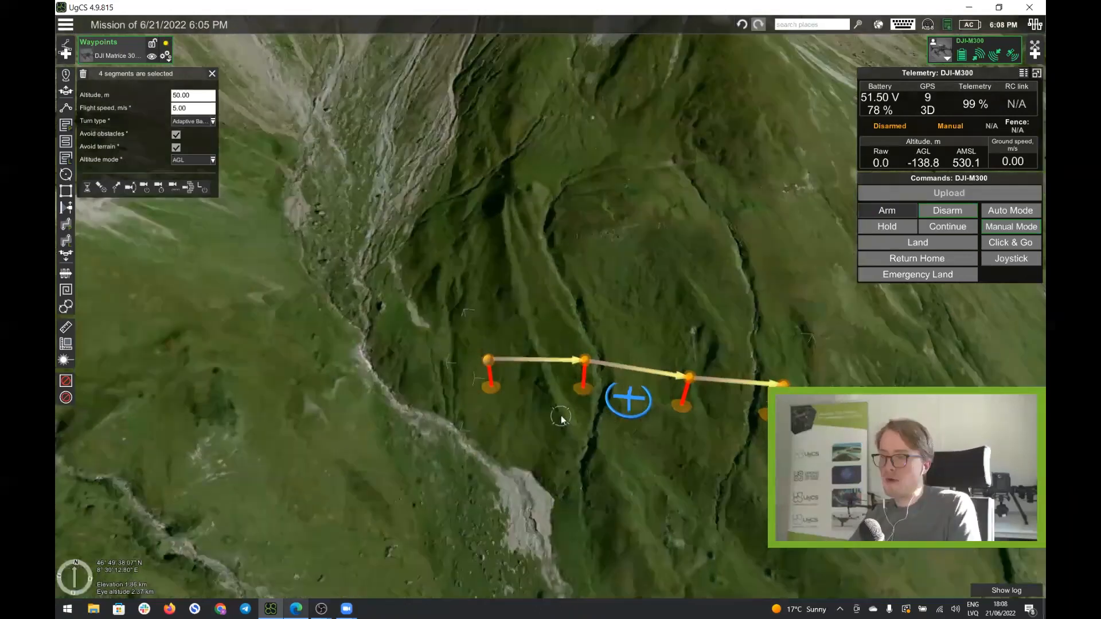
middle_drag(570, 416, 631, 414)
click(624, 416)
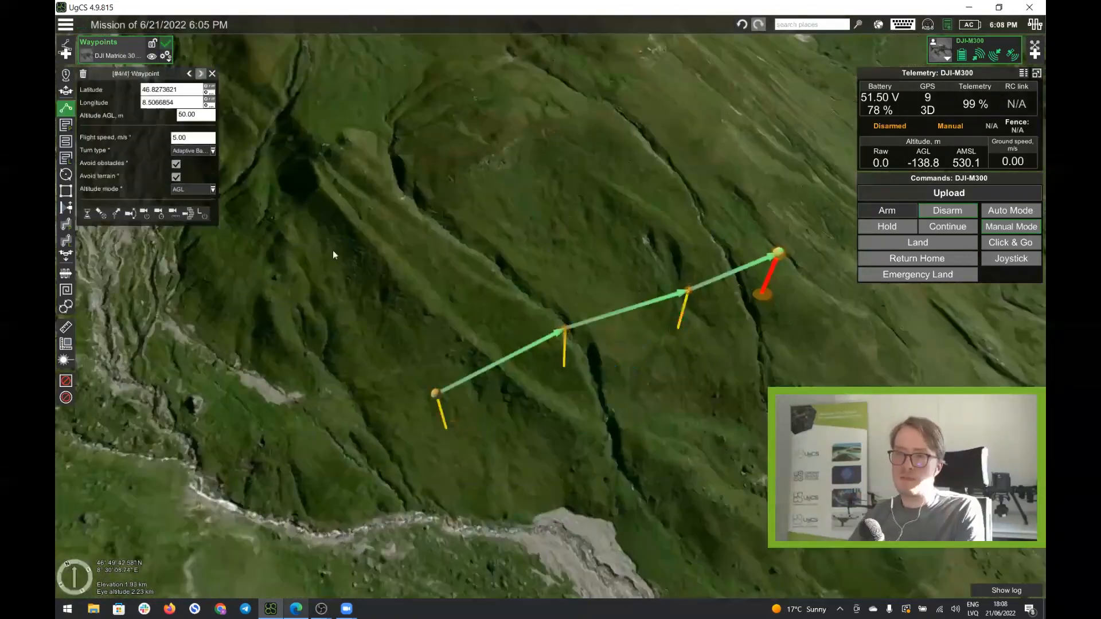
click(190, 152)
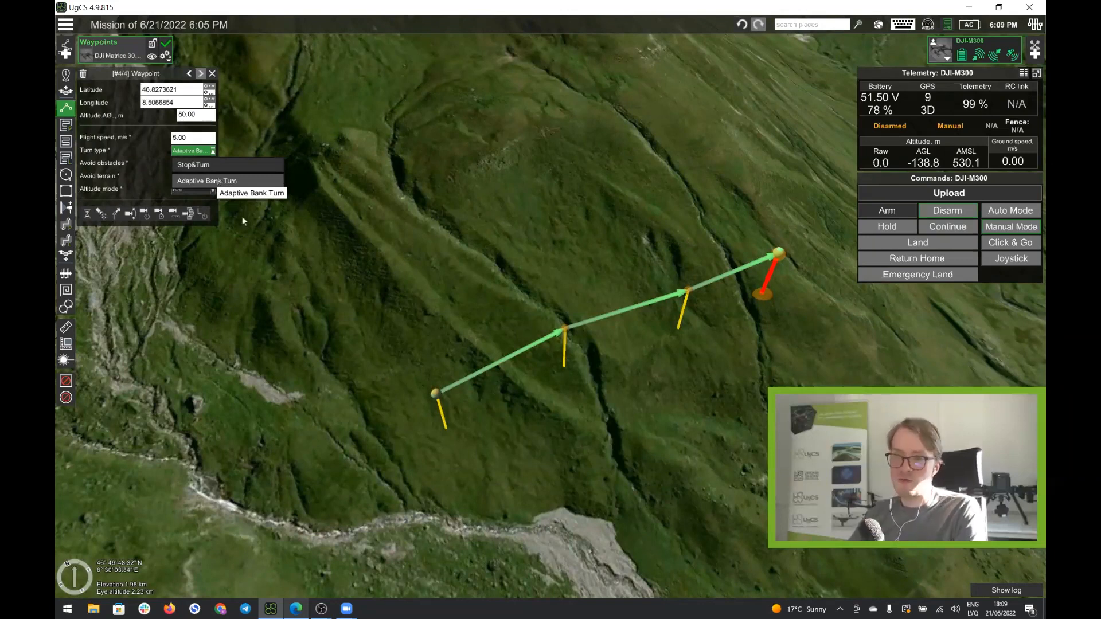
click(218, 181)
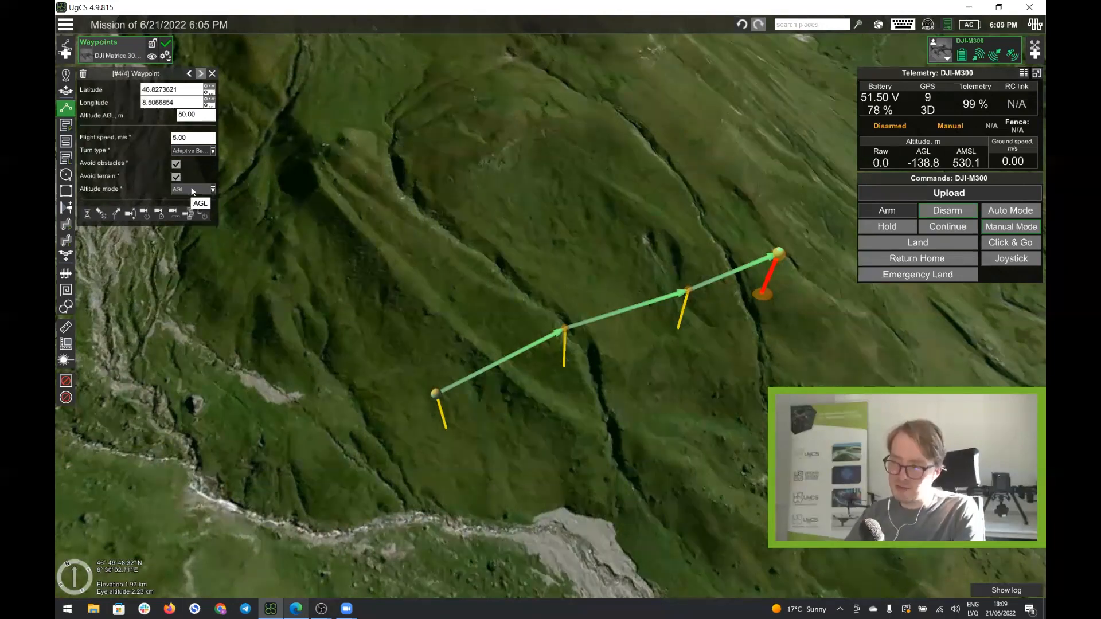
Switch the fourth waypoint's altitude mode to AMSL and back to AGL.
click(192, 191)
click(193, 204)
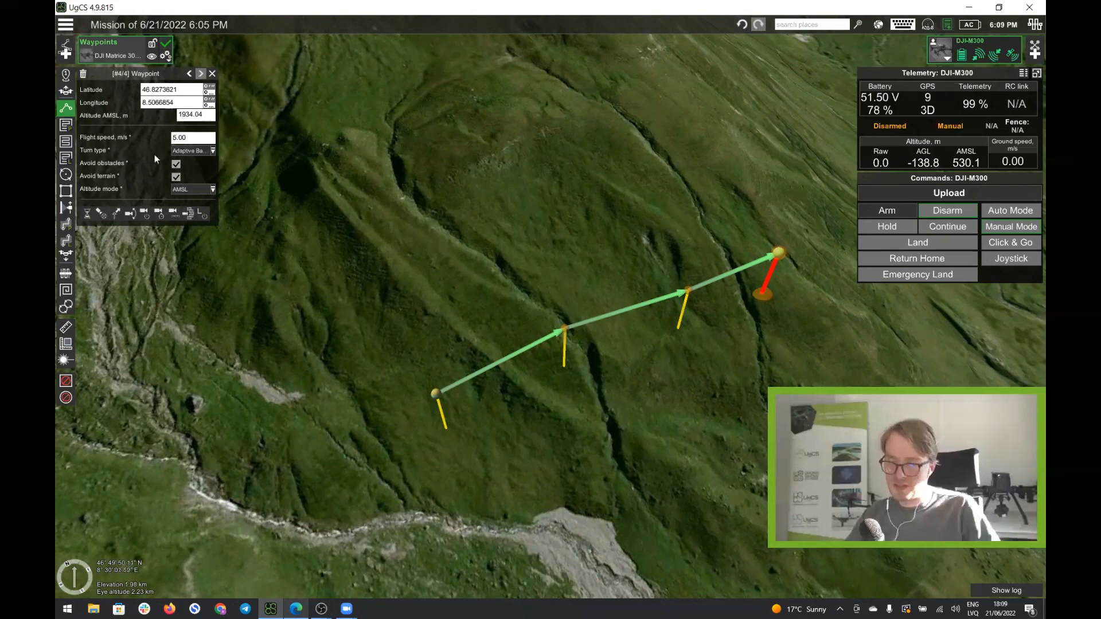
click(198, 191)
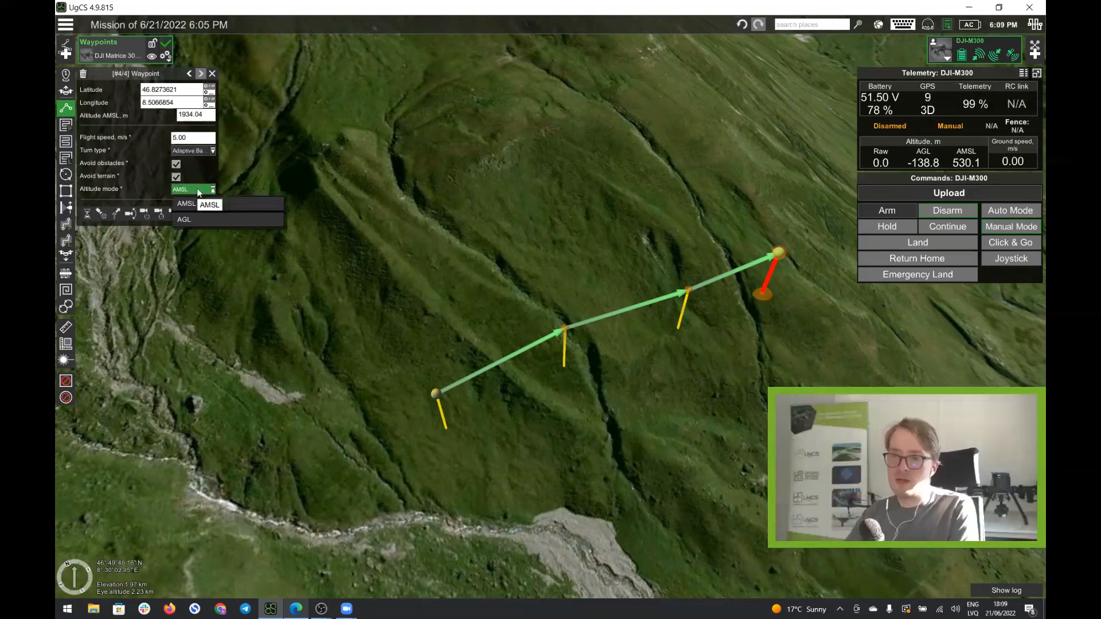
click(188, 221)
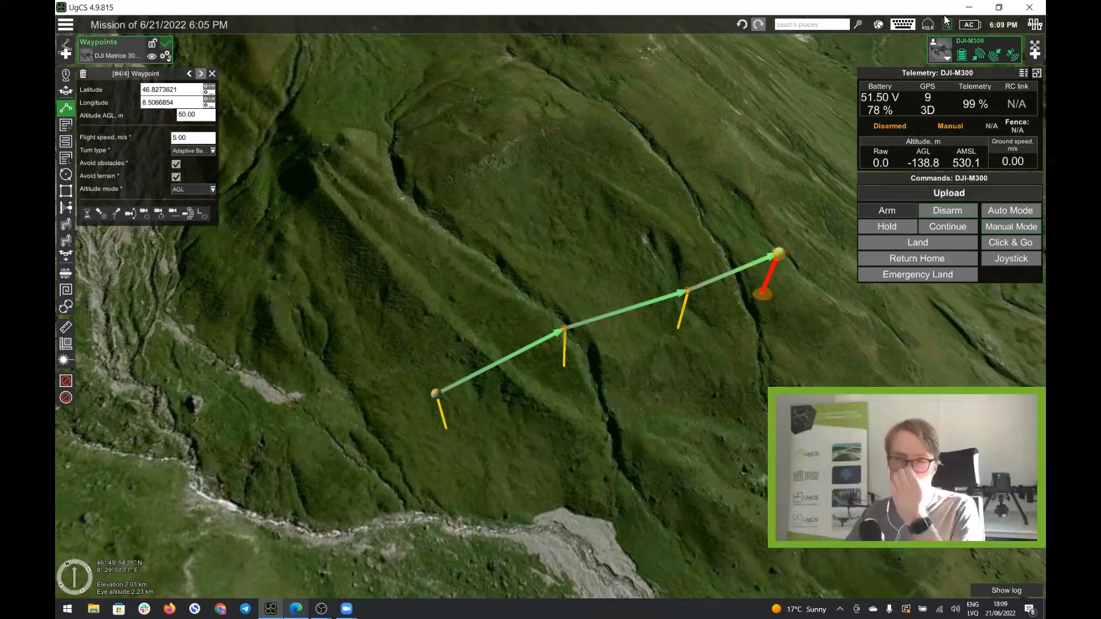
Examine the elevation profile of the Waypoints route and close it.
click(166, 58)
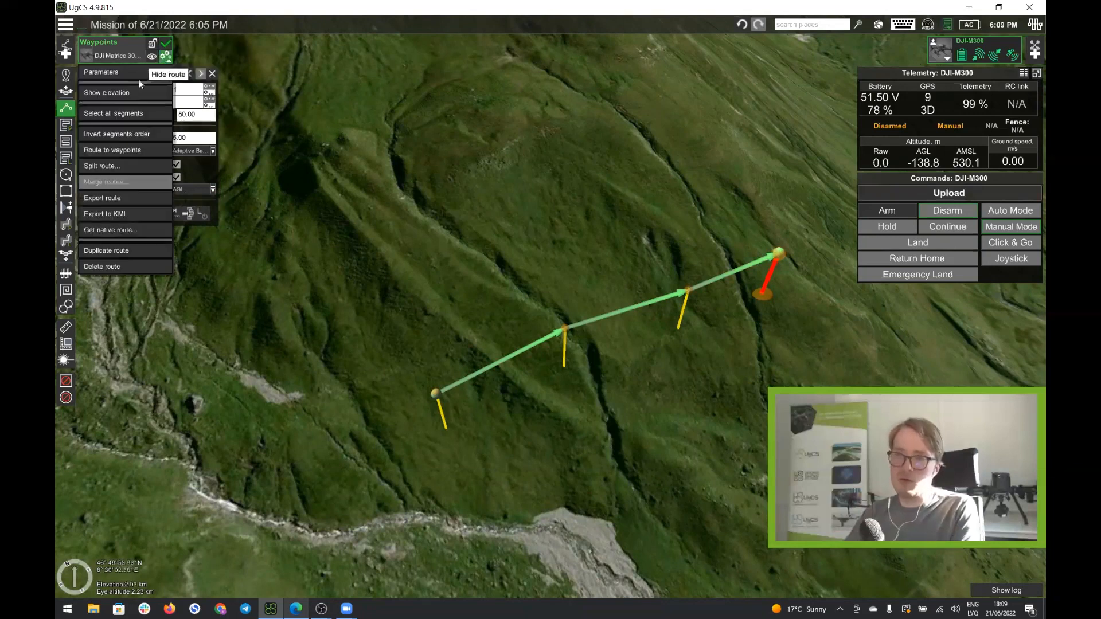
click(145, 93)
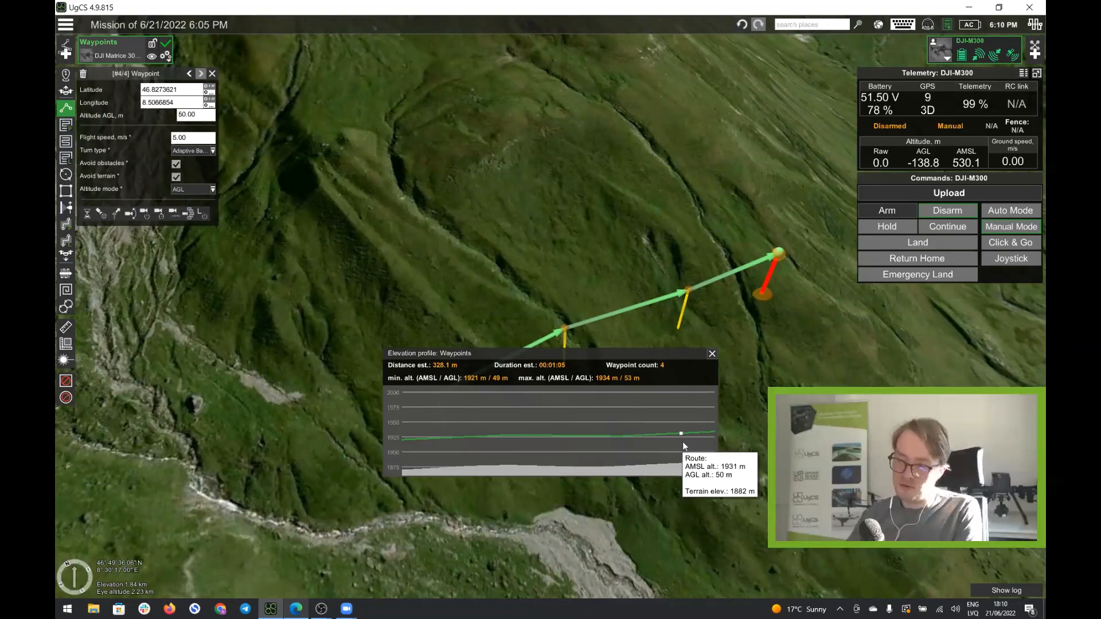
click(712, 355)
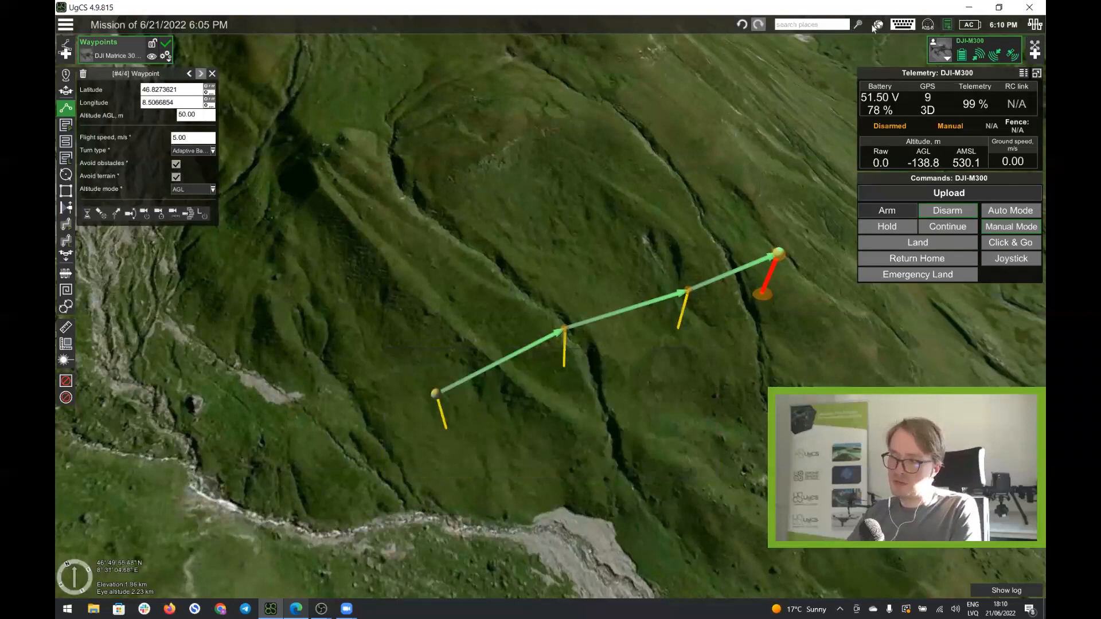
Move the whole route up to the rocky ridge and reposition its third waypoint so the path crosses from one side to the other.
right_drag(712, 423, 569, 429)
scroll(568, 428, down, 3)
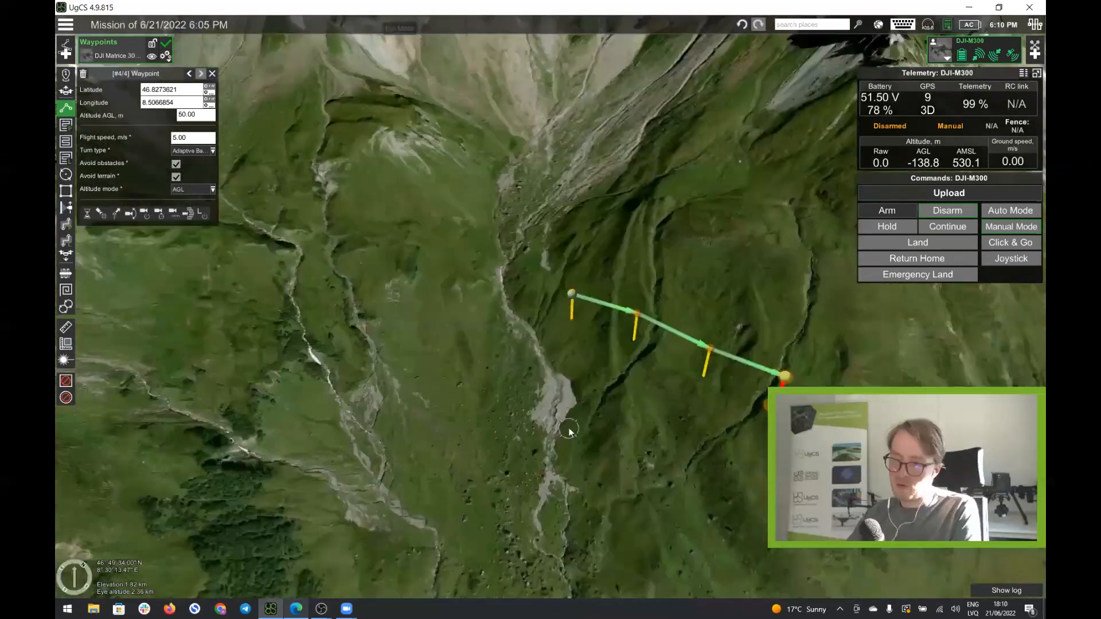
scroll(570, 433, down, 2)
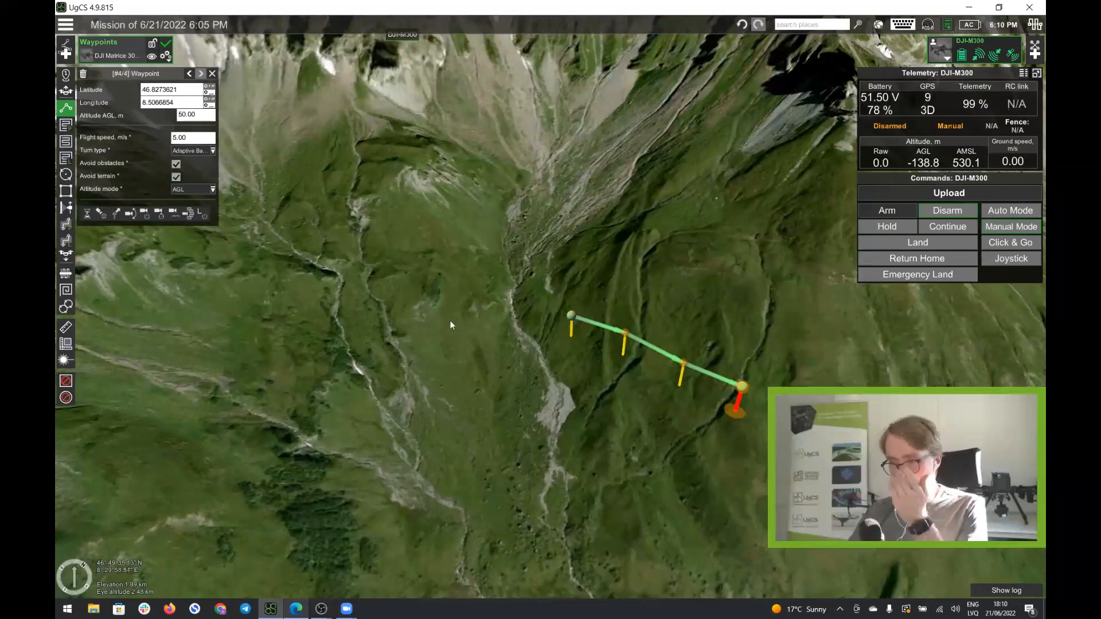
right_drag(809, 354, 895, 410)
drag(619, 387, 724, 166)
click(552, 429)
key(ctrl+a)
drag(727, 254, 628, 408)
drag(725, 325, 666, 242)
click(681, 326)
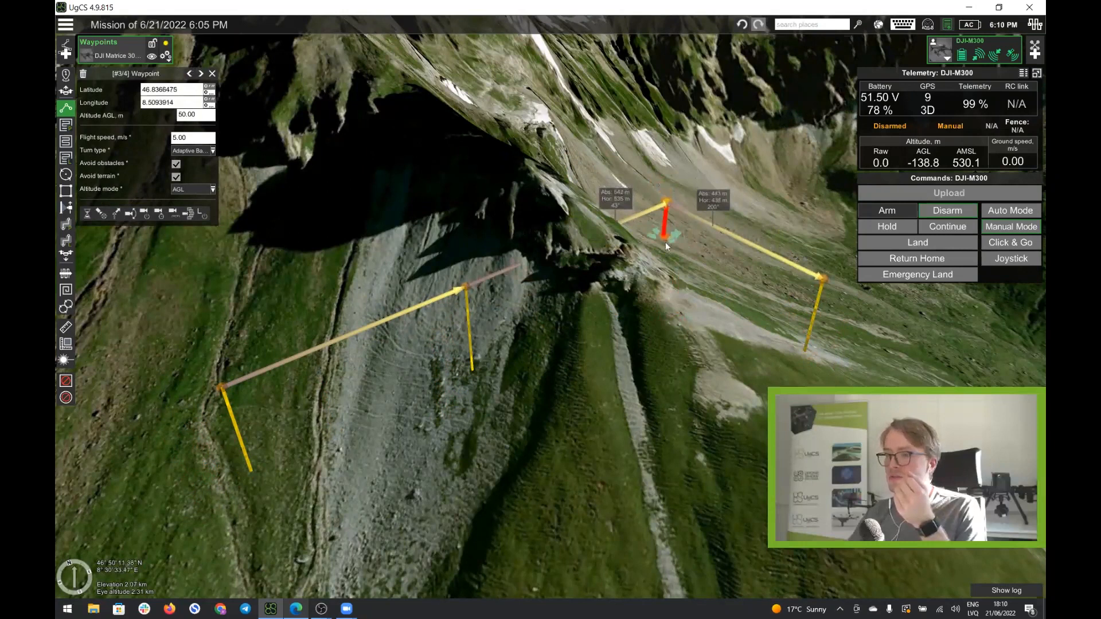
Turn off terrain avoidance for the third waypoint beyond the rocky ridge.
right_drag(675, 310, 648, 299)
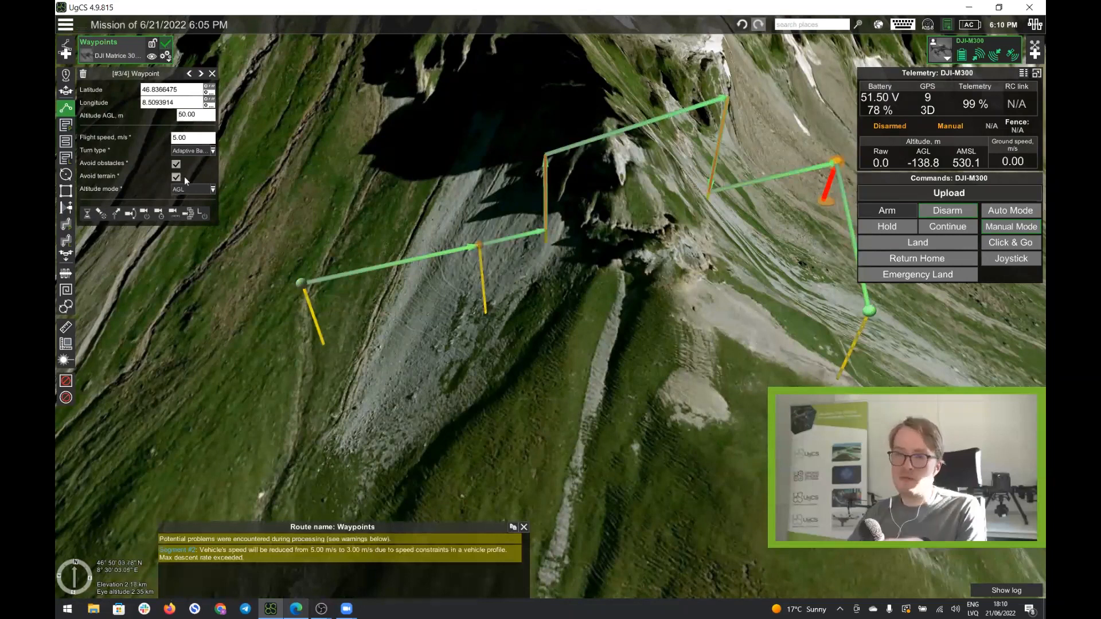
mouse_move(646, 361)
right_down()
mouse_move(687, 319)
mouse_move(725, 351)
mouse_move(716, 378)
right_up()
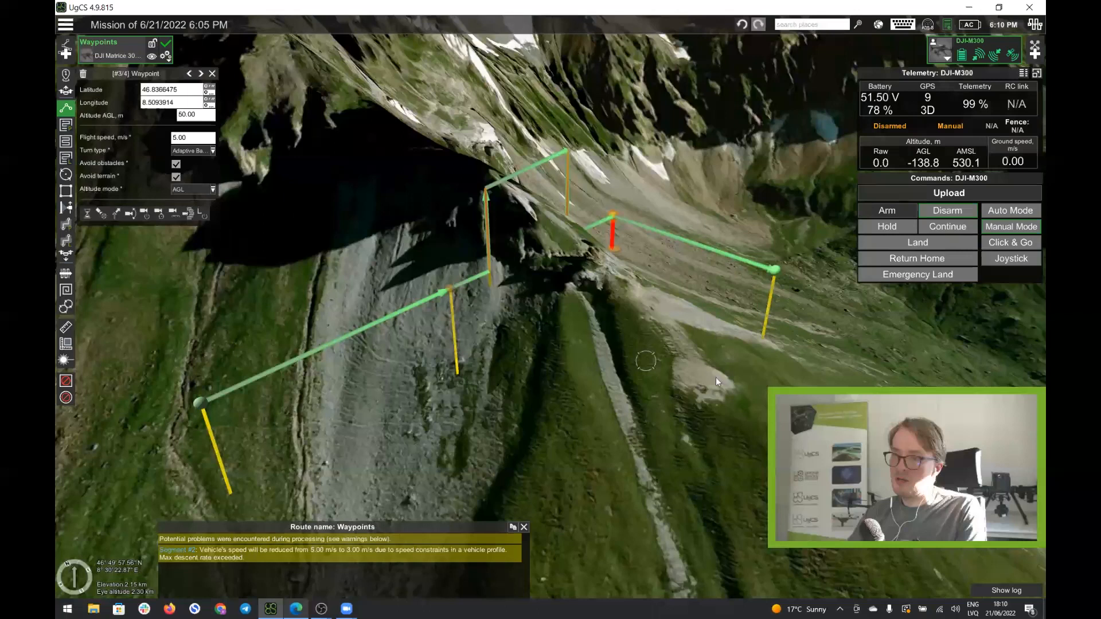
scroll(492, 268, up, 2)
mouse_move(492, 270)
scroll(492, 269, up, 3)
mouse_move(525, 271)
right_down()
mouse_move(682, 317)
mouse_move(635, 275)
mouse_move(512, 306)
mouse_move(615, 304)
mouse_move(440, 316)
mouse_move(450, 303)
right_up()
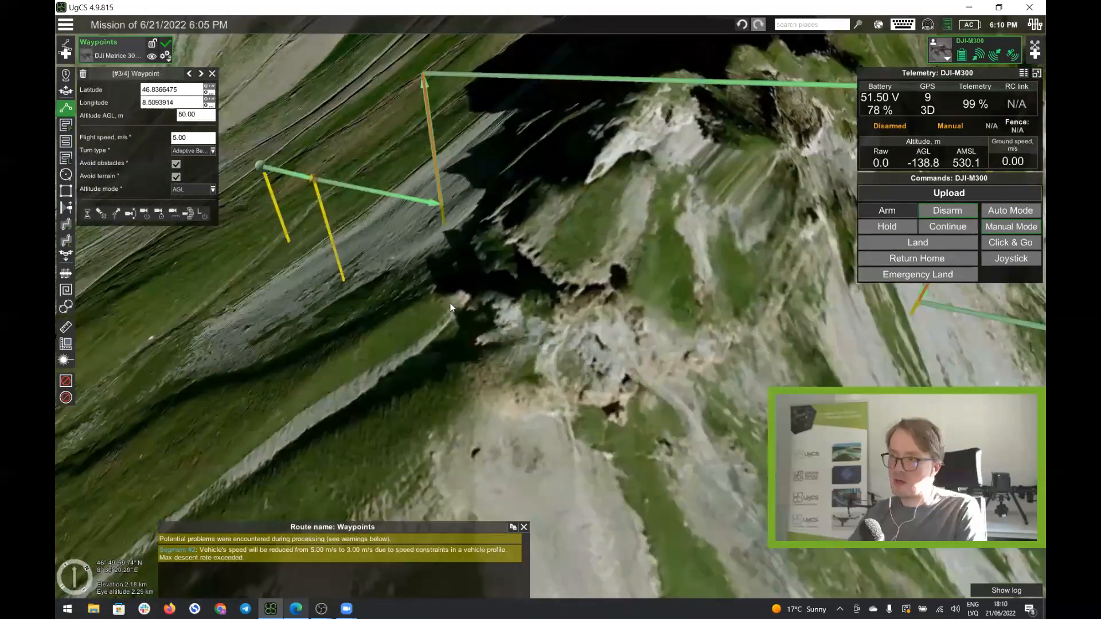
scroll(450, 304, down, 4)
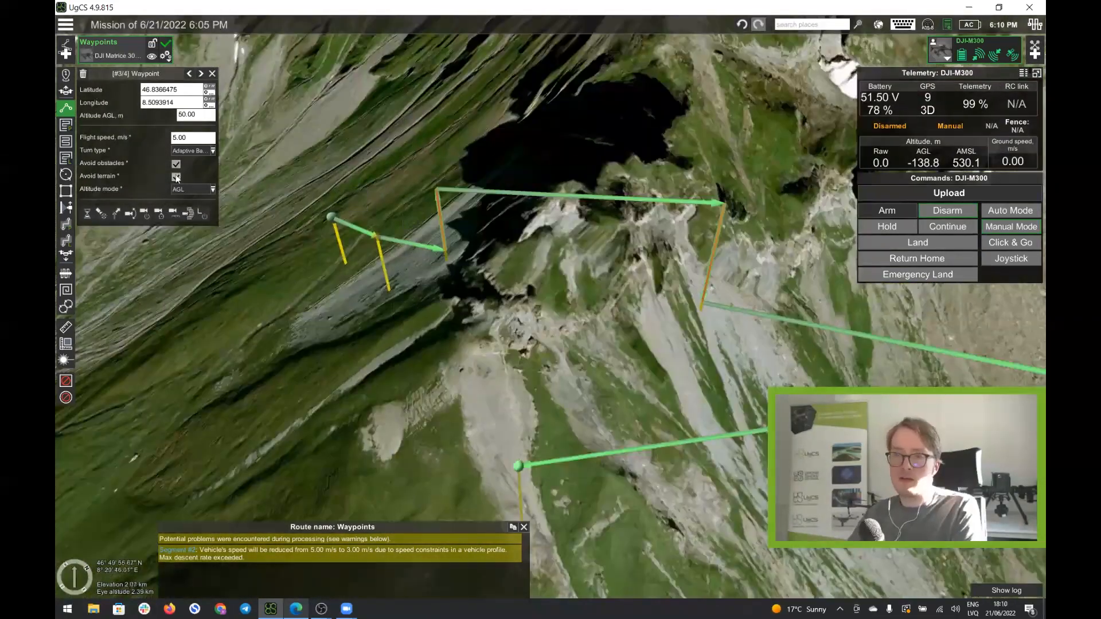
click(176, 177)
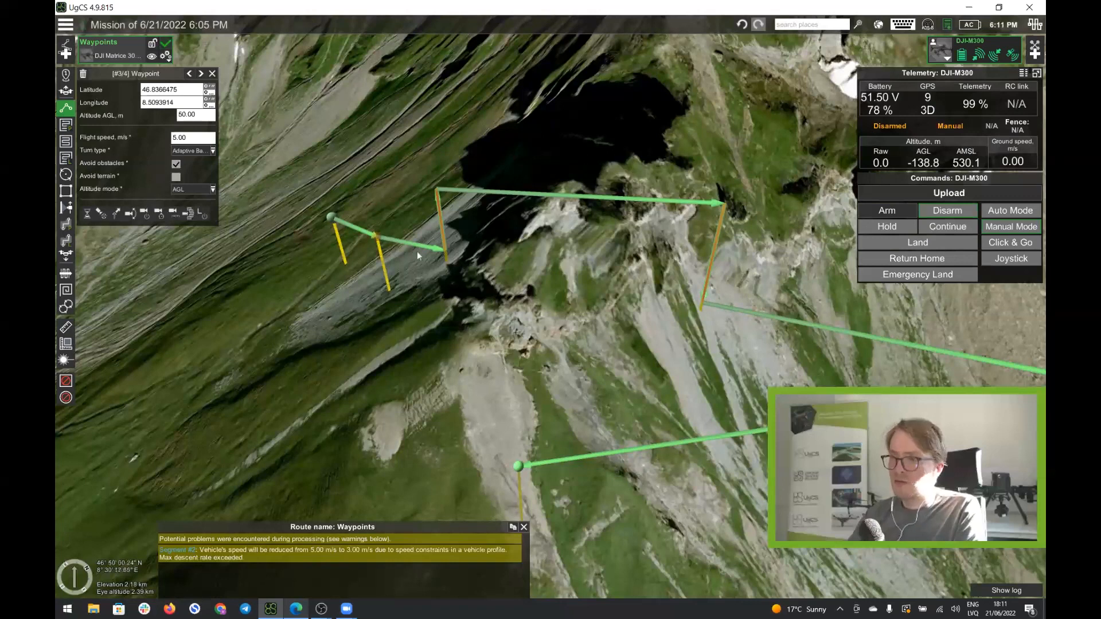
Shift all four waypoints together down past the rocky outcrop and turn off obstacle avoidance for them.
mouse_move(376, 270)
key(ctrl+a)
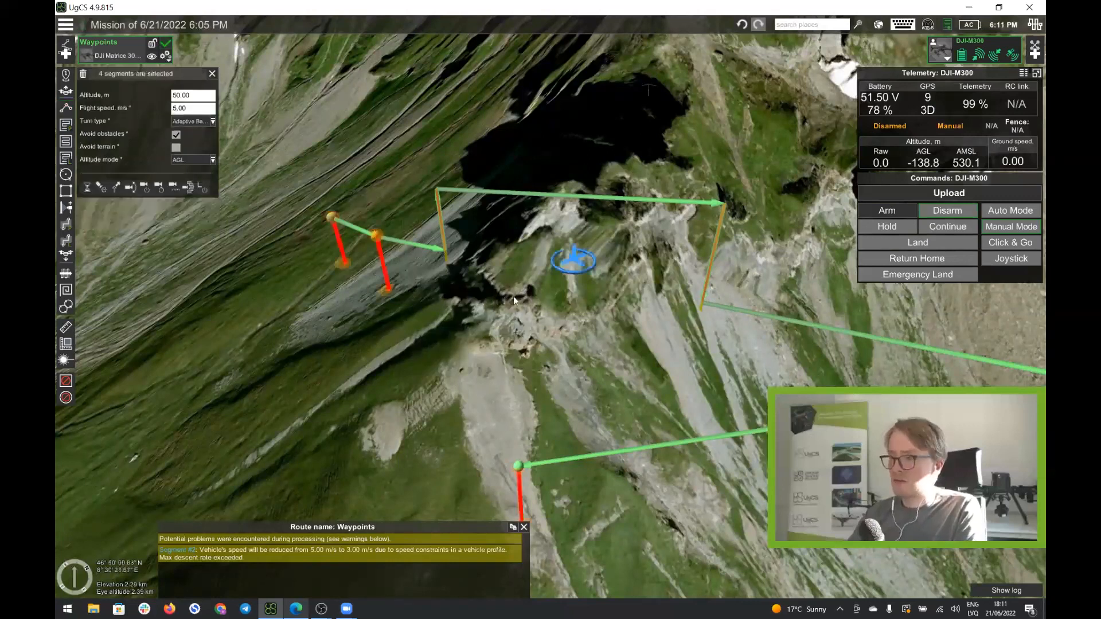
drag(571, 264, 539, 316)
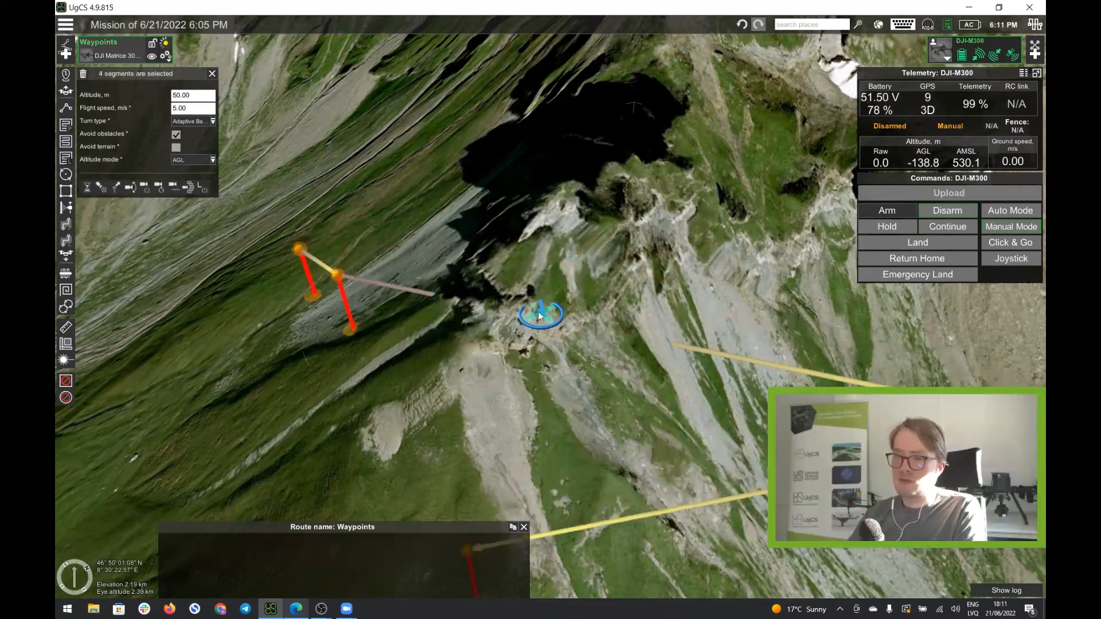
mouse_move(417, 315)
right_down()
mouse_move(446, 295)
mouse_move(555, 288)
right_up()
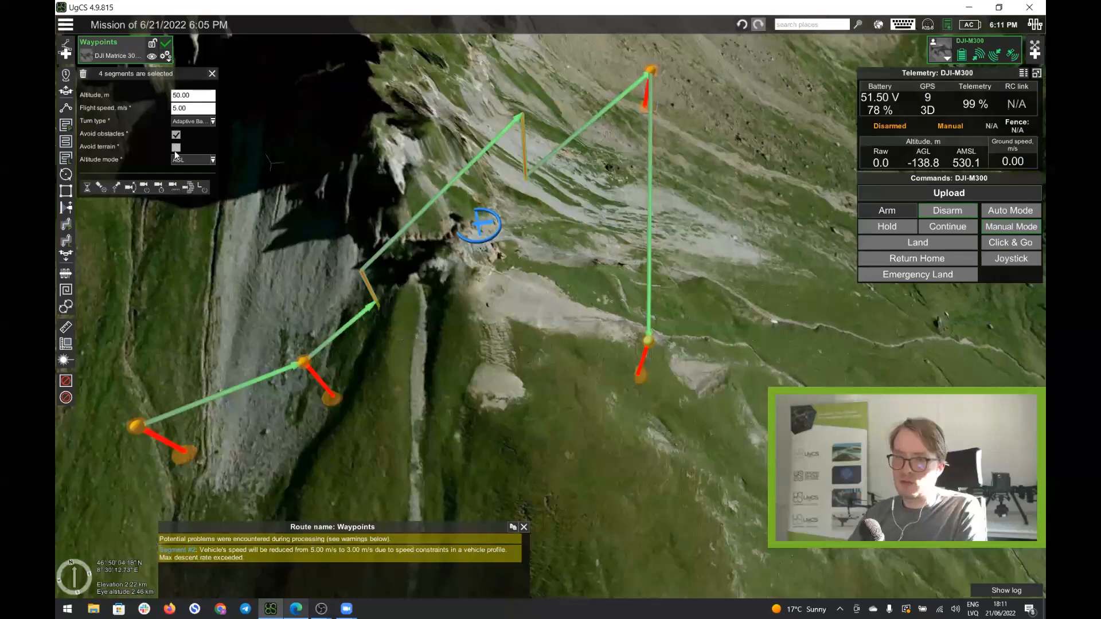
drag(486, 224, 539, 296)
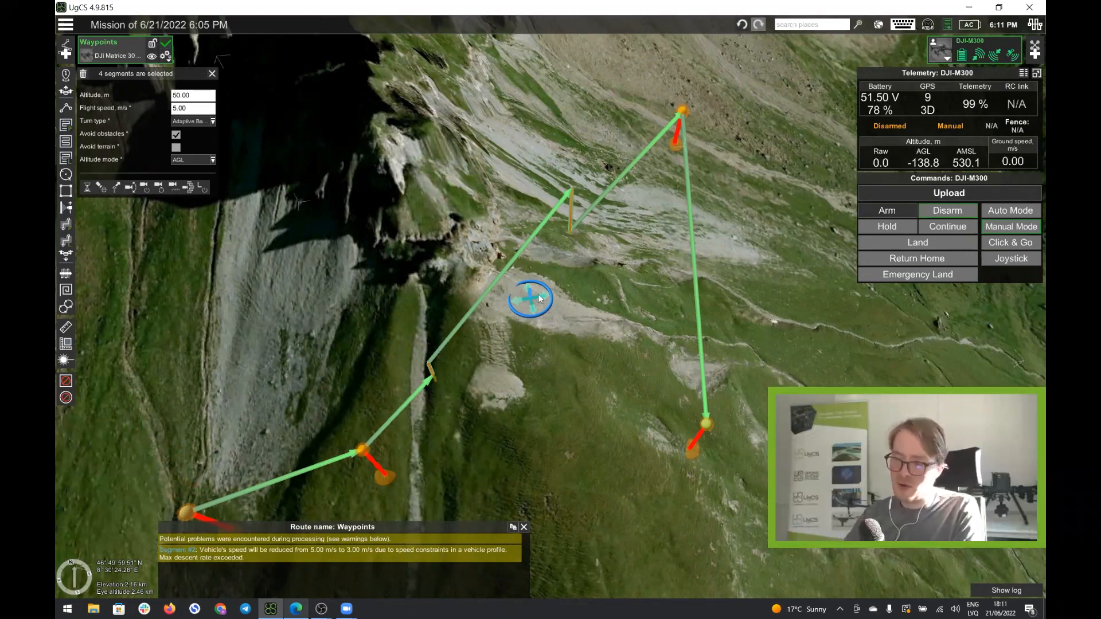
click(176, 135)
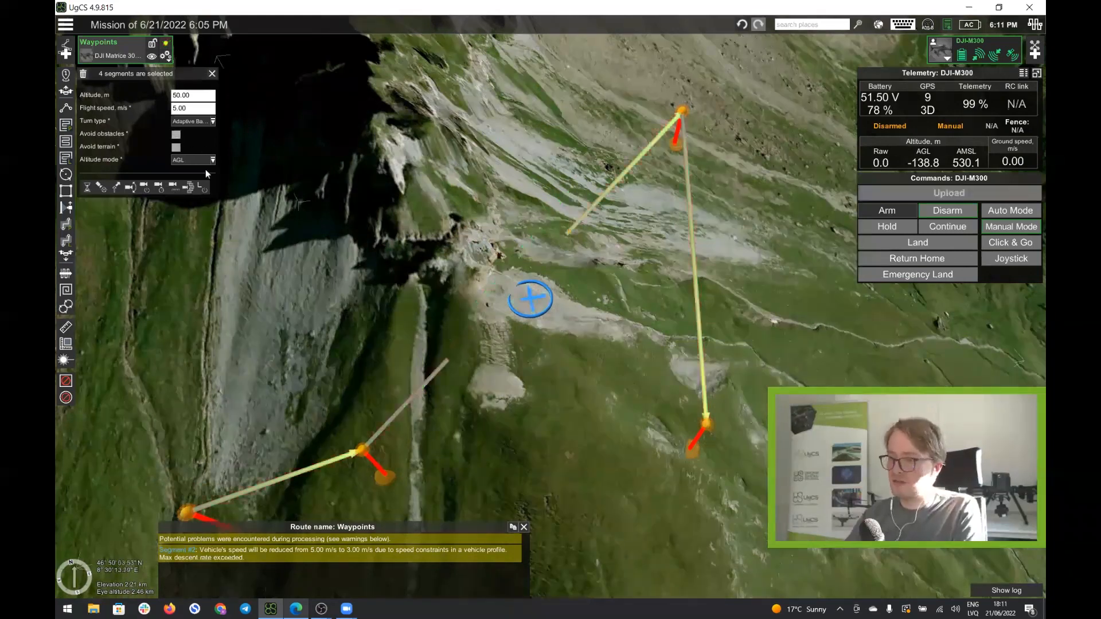
Move the whole four-waypoint route away from the rocky ridge and down onto the open green slope.
right_drag(624, 387, 576, 387)
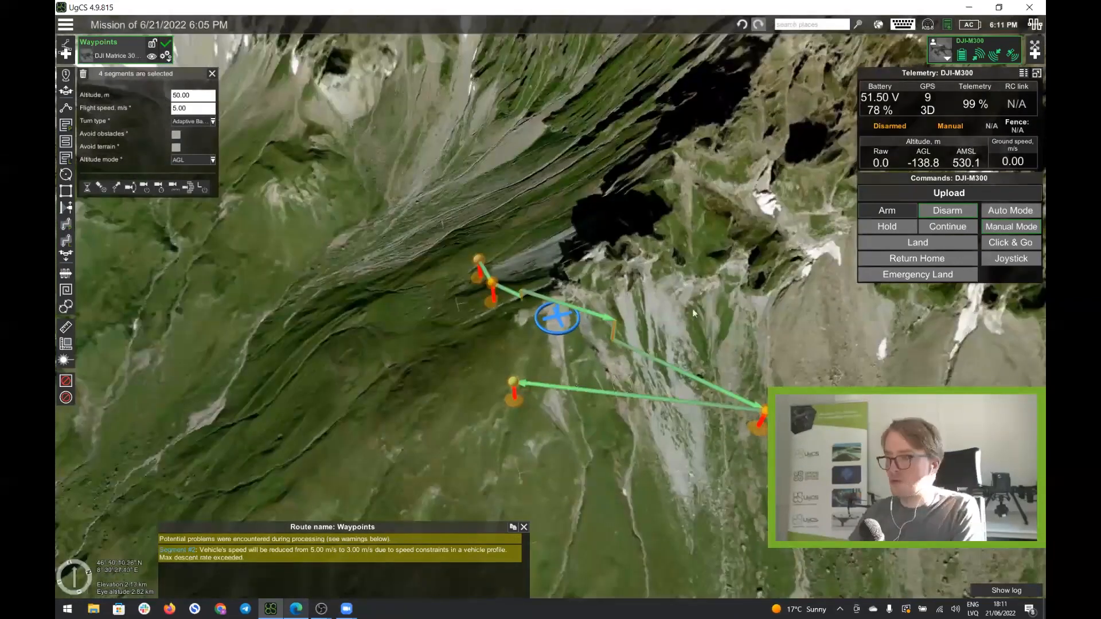
drag(555, 318, 277, 417)
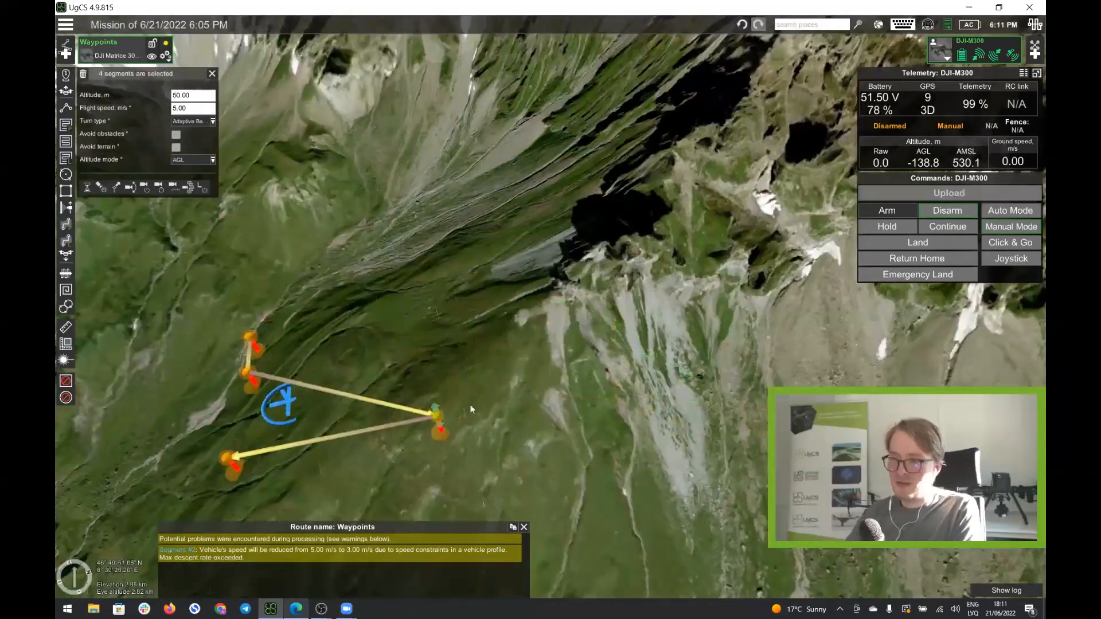
right_drag(470, 399, 587, 366)
drag(586, 366, 820, 192)
drag(698, 260, 702, 291)
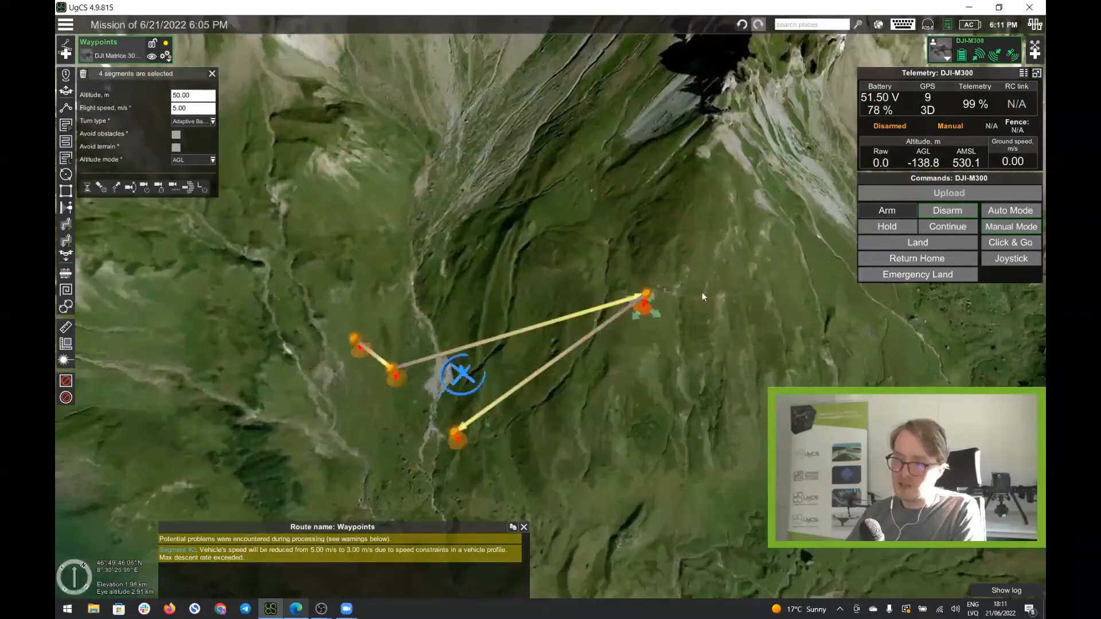
click(486, 337)
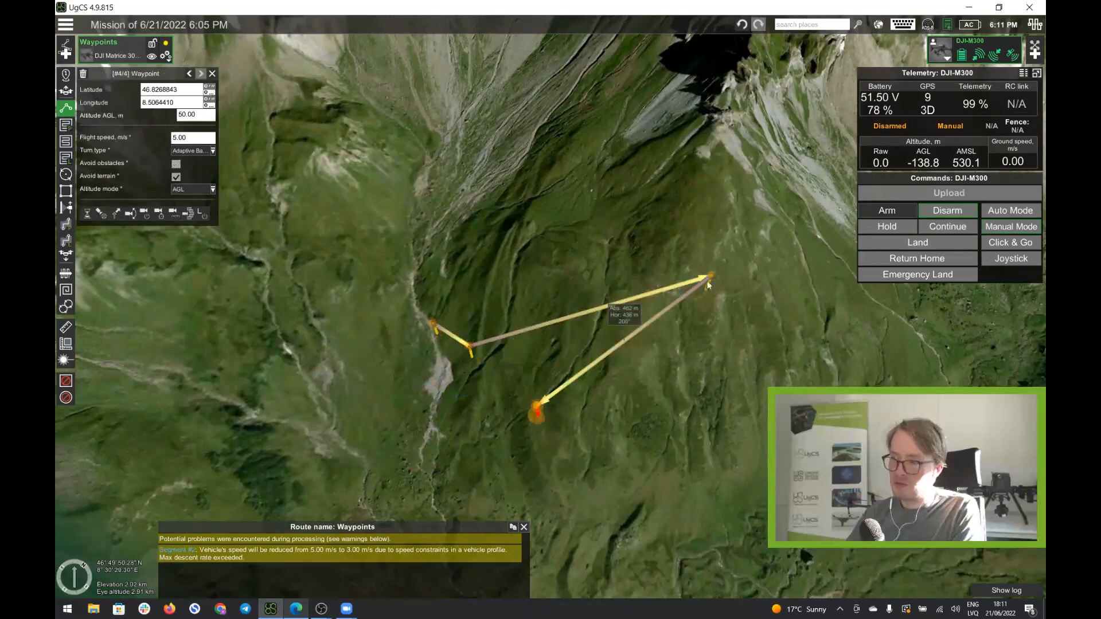
Reposition the third waypoint between the second and fourth so the route runs as one continuous line across the slope.
drag(709, 286, 510, 370)
scroll(405, 385, up, 2)
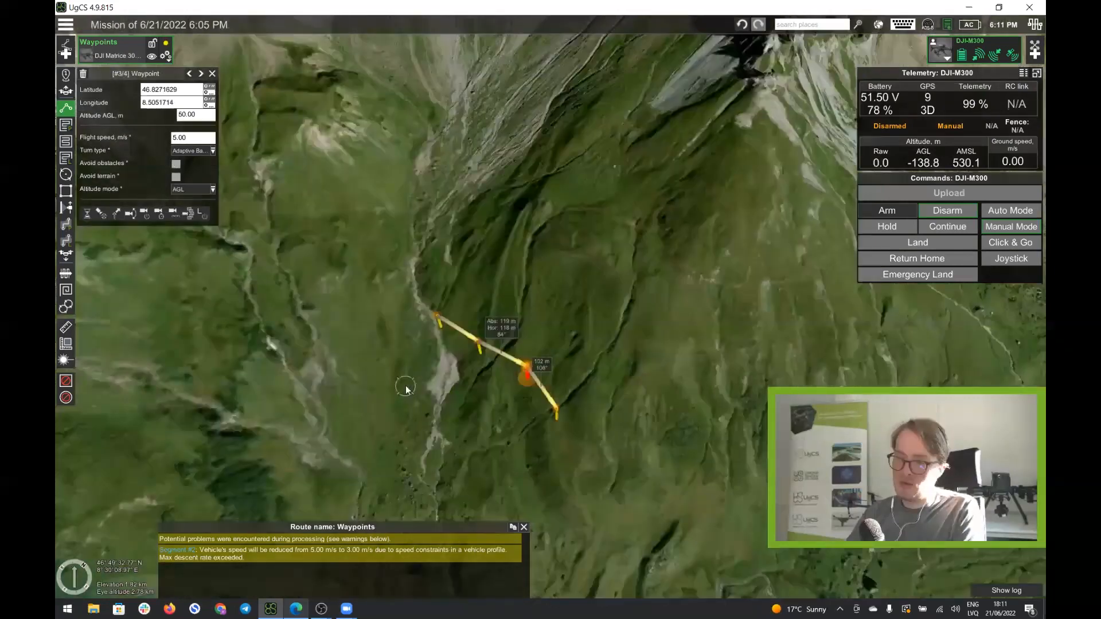
scroll(405, 385, up, 3)
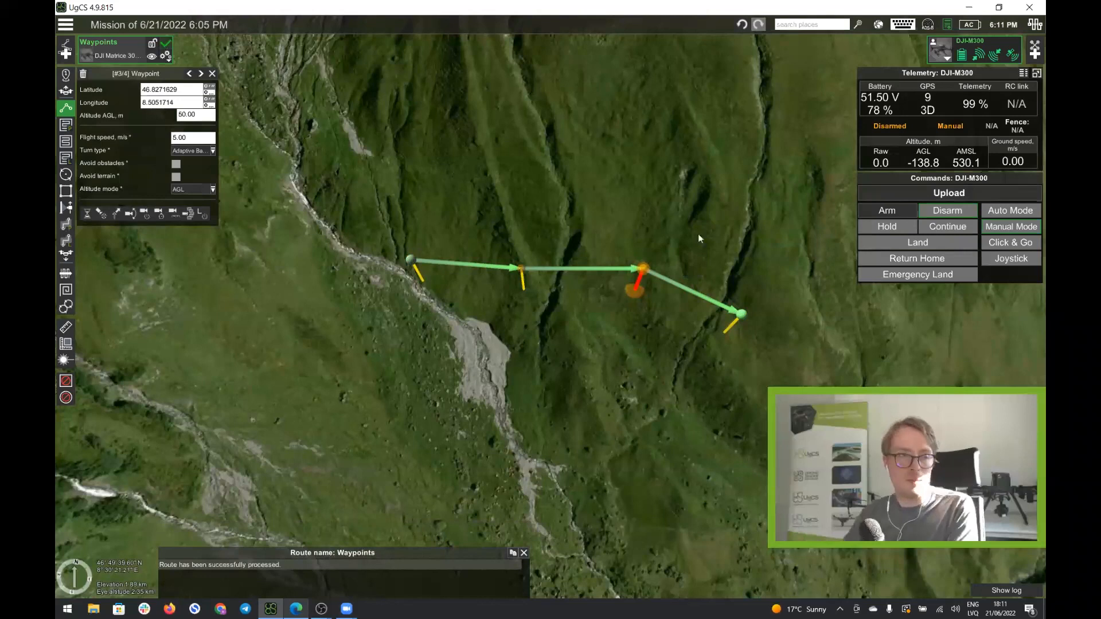
scroll(546, 310, up, 2)
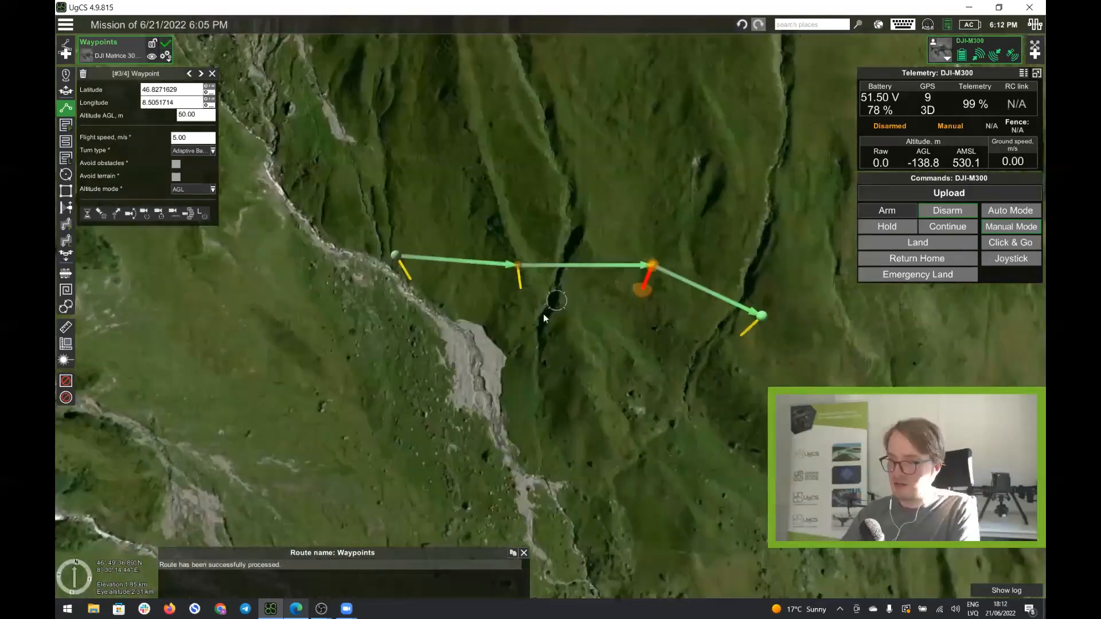
middle_drag(543, 314, 585, 362)
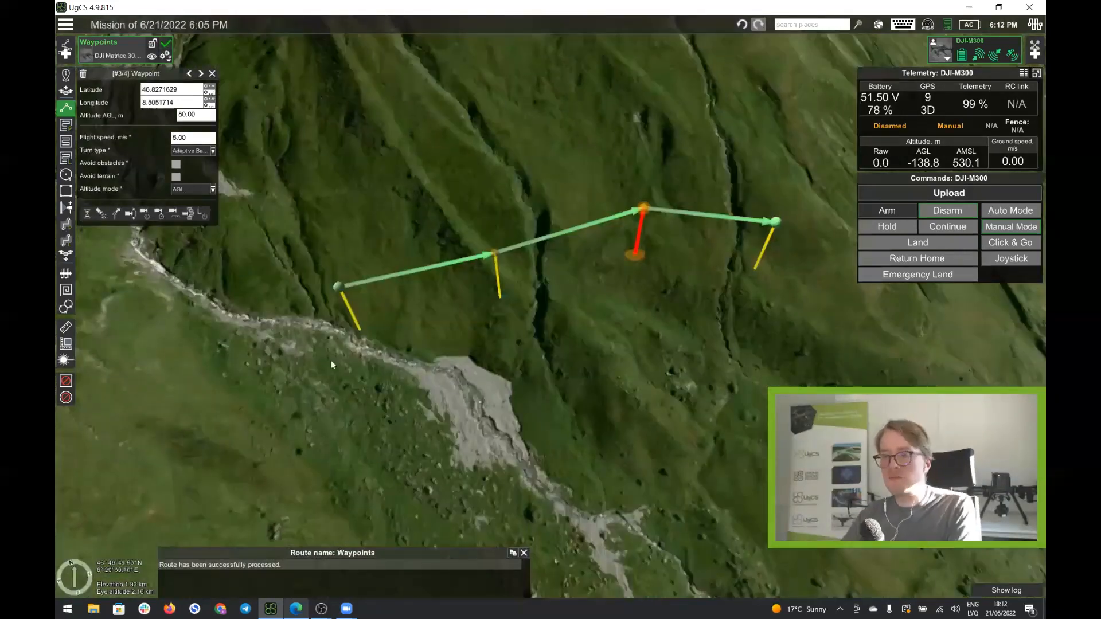
Add Change yaw, Set camera attitude, Set camera mode and Panorama actions to the first two waypoints together.
click(353, 321)
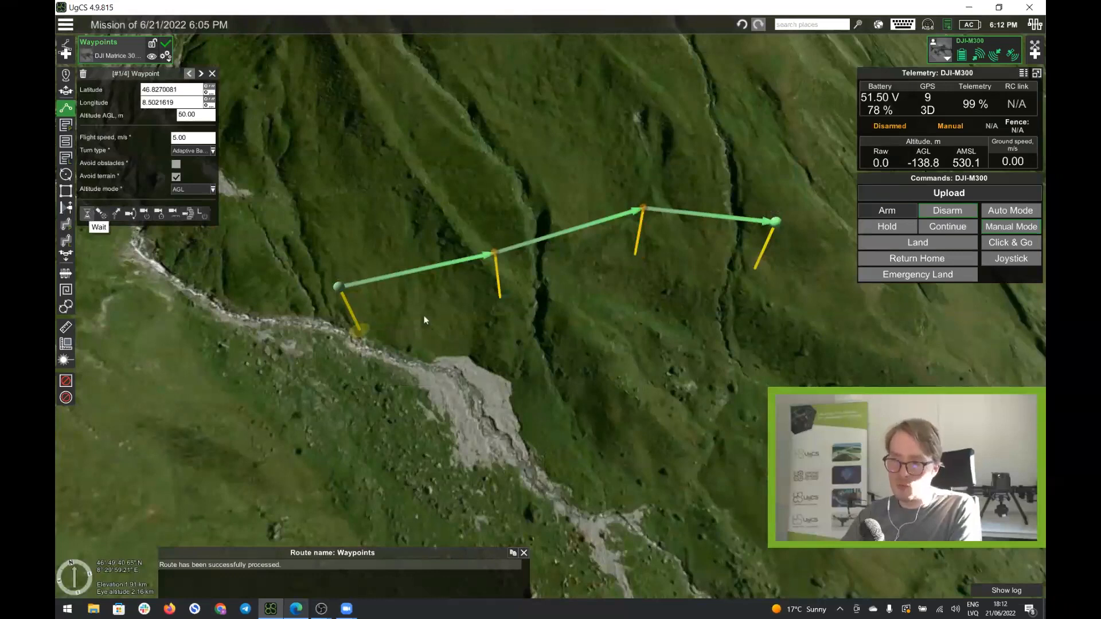
ctrl+click(502, 291)
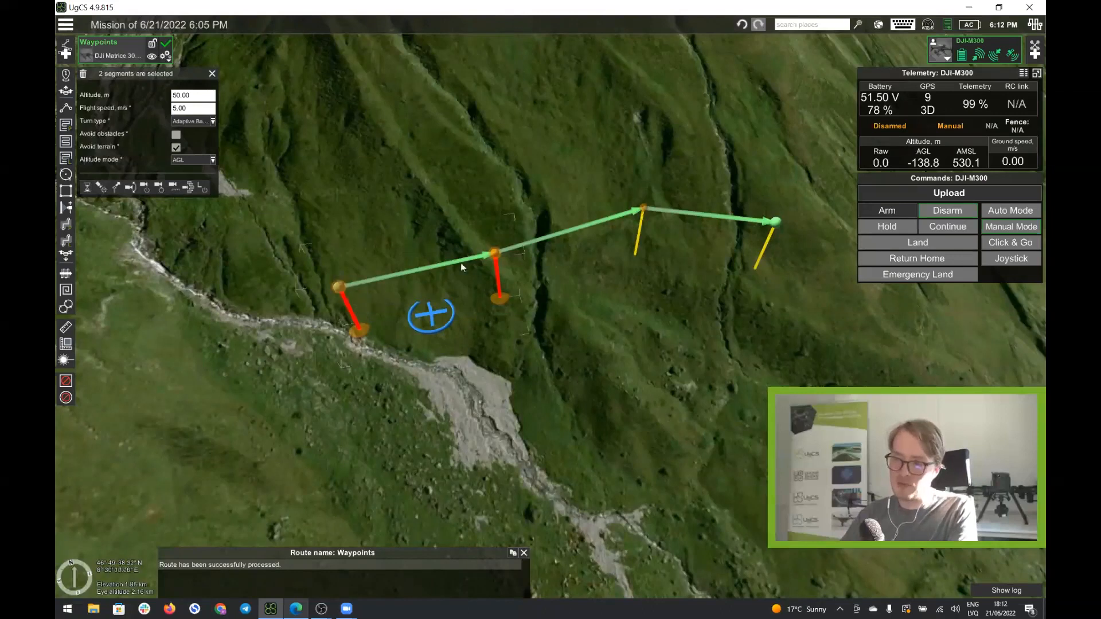
click(117, 188)
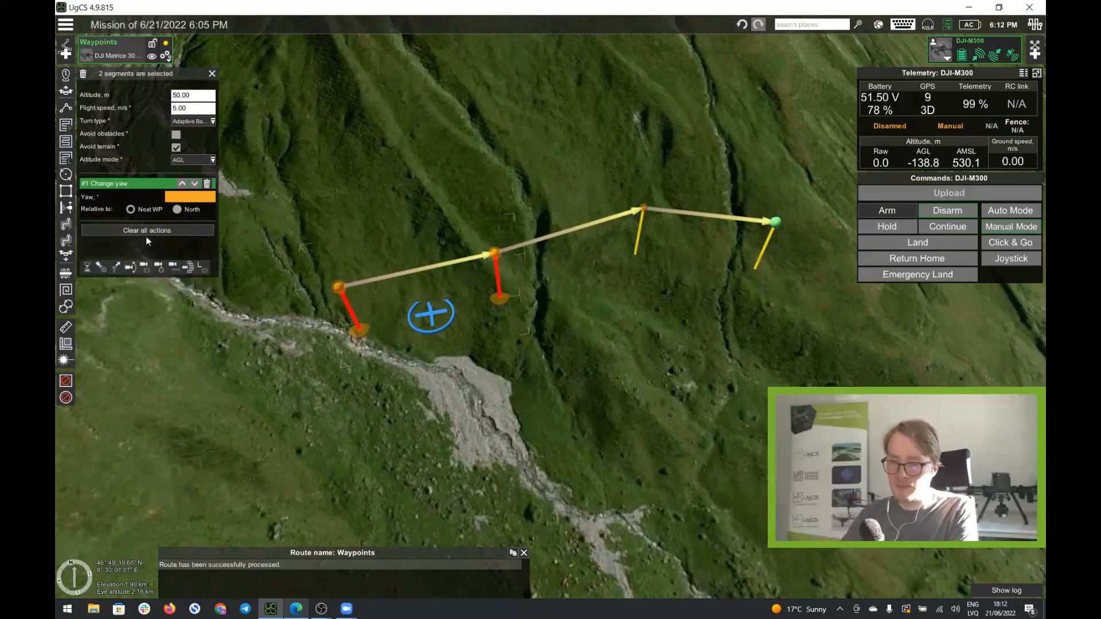
click(132, 268)
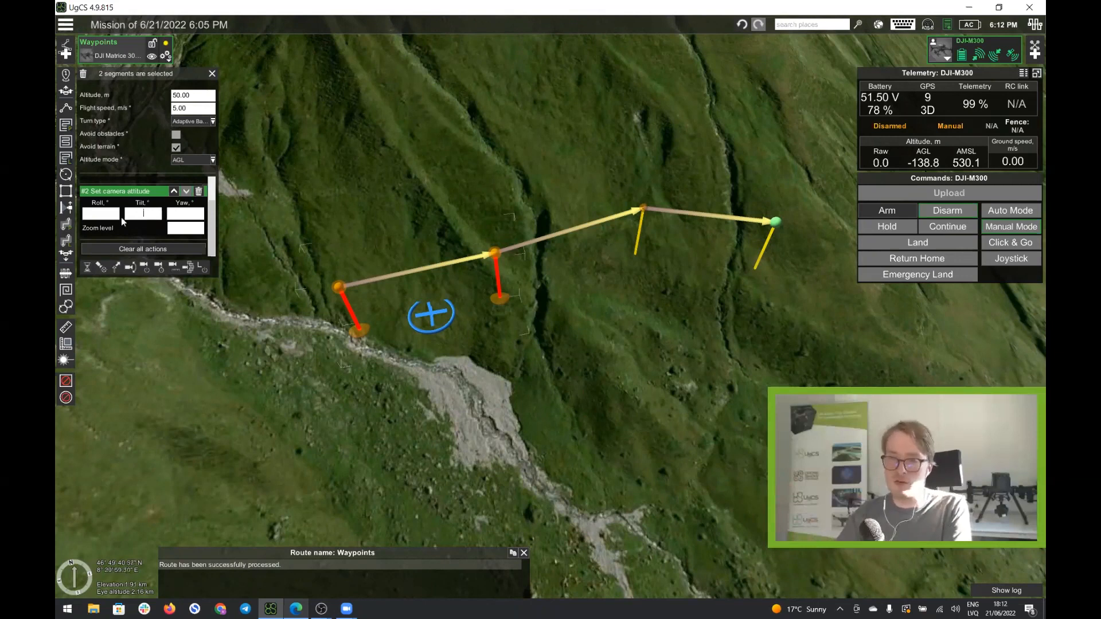
click(144, 266)
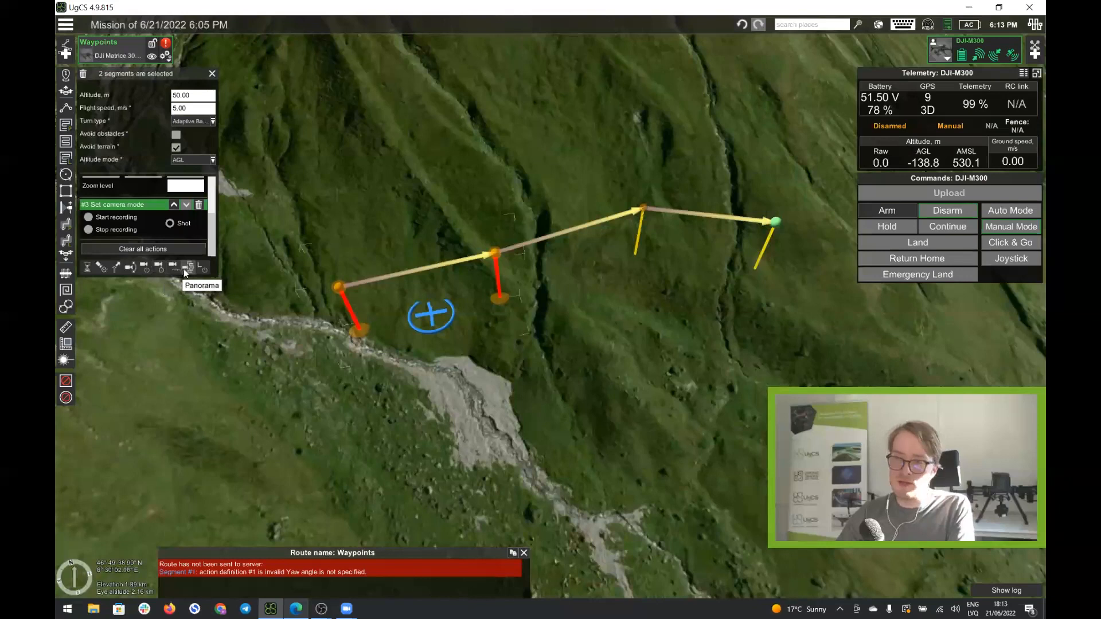
click(186, 269)
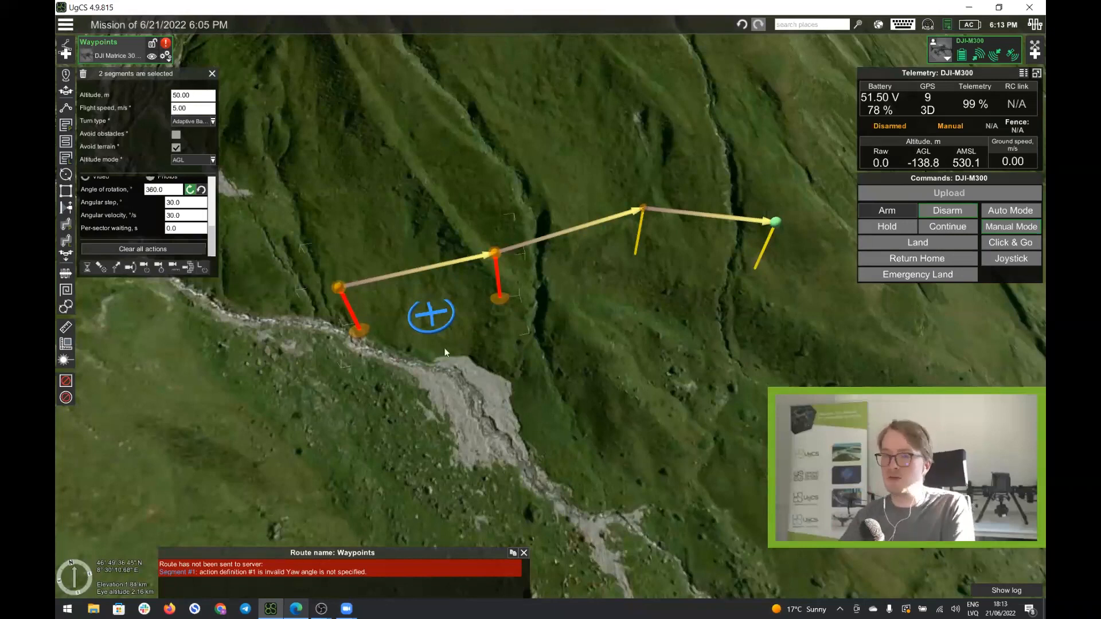
Remove all the actions from the two selected waypoints.
scroll(445, 352, down, 2)
scroll(445, 353, down, 3)
scroll(202, 200, up, 3)
click(199, 184)
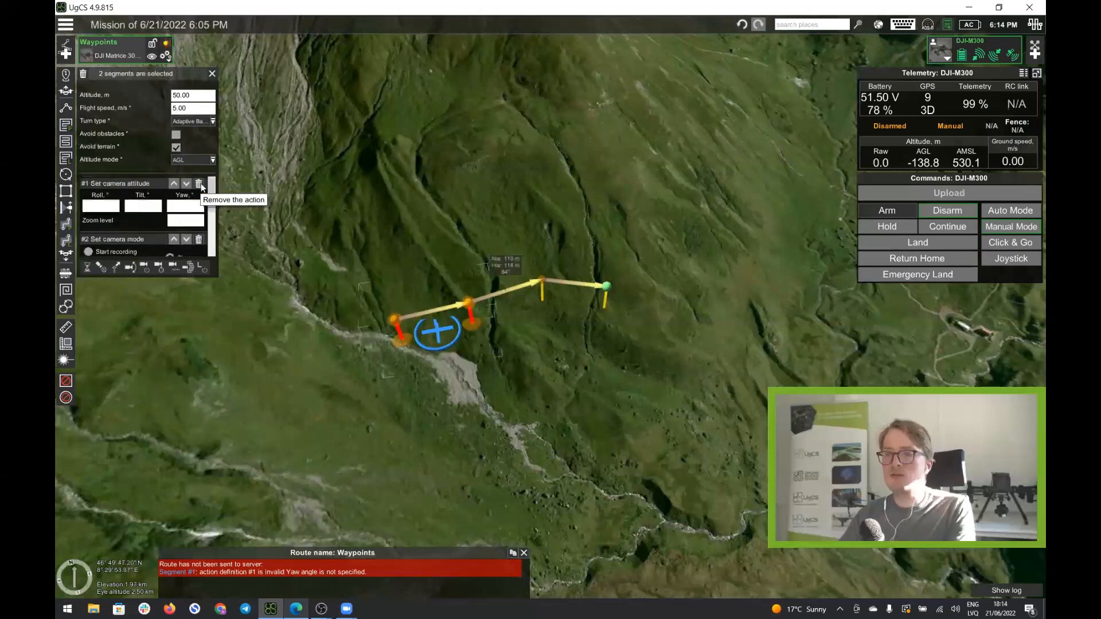
click(201, 184)
click(200, 184)
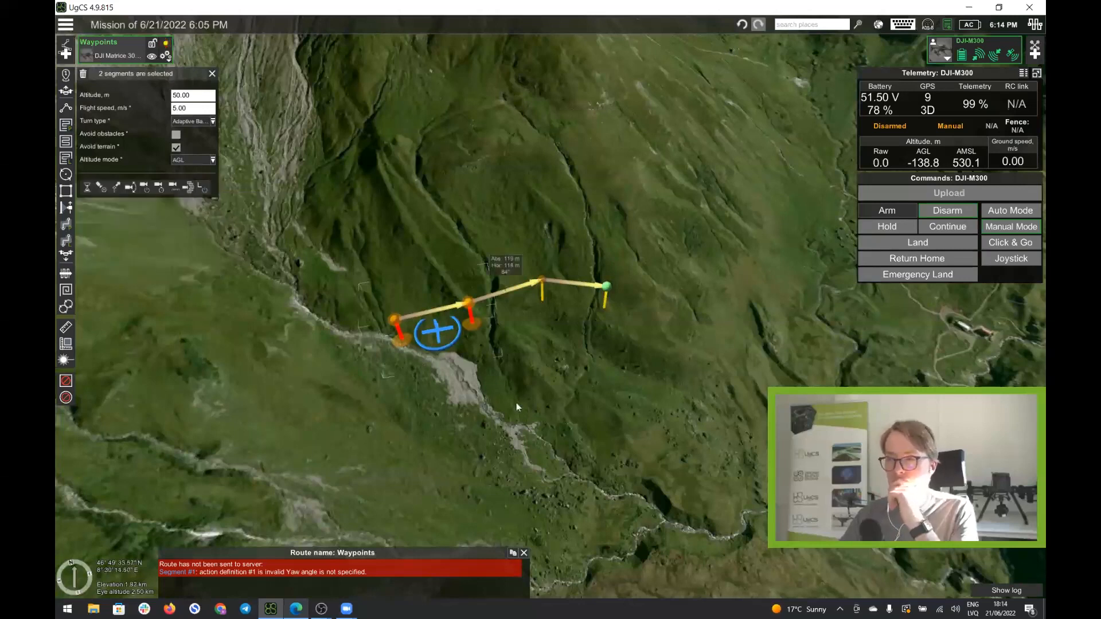
Add a Change yaw action of 90° relative to the next waypoint to all four waypoints of the route.
scroll(371, 366, up, 1)
click(378, 322)
scroll(376, 325, up, 3)
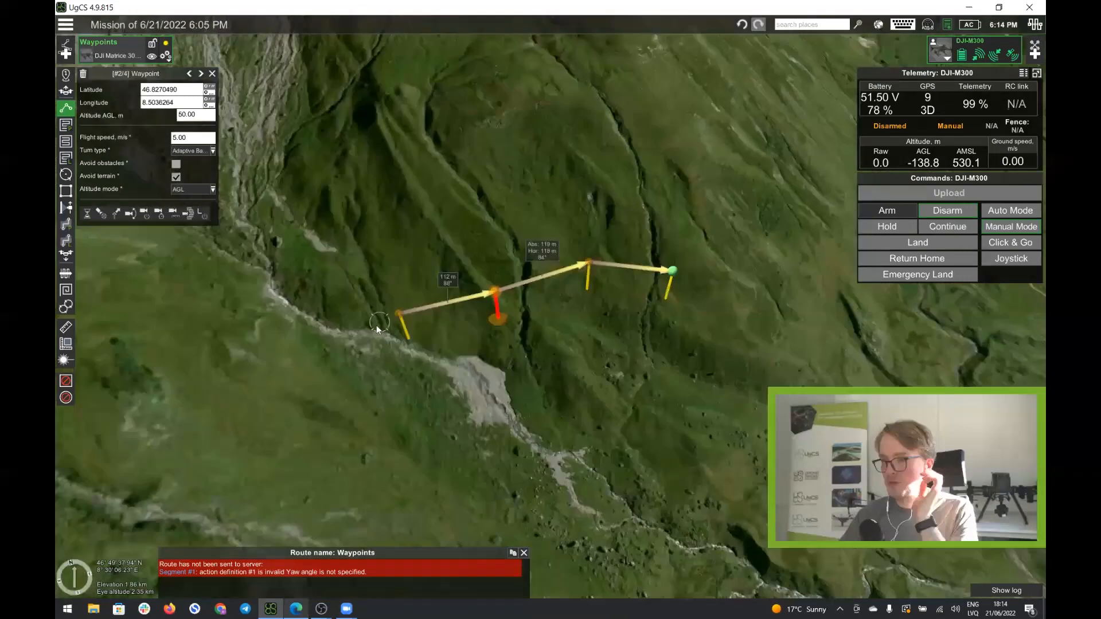
scroll(431, 338, up, 2)
click(408, 346)
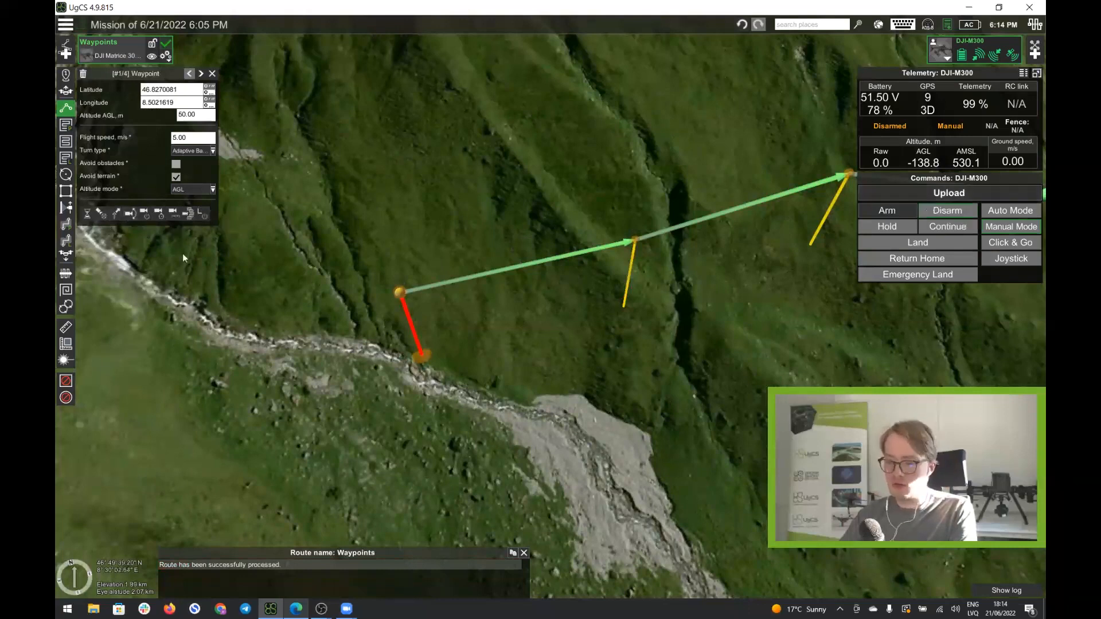
key(ctrl+a)
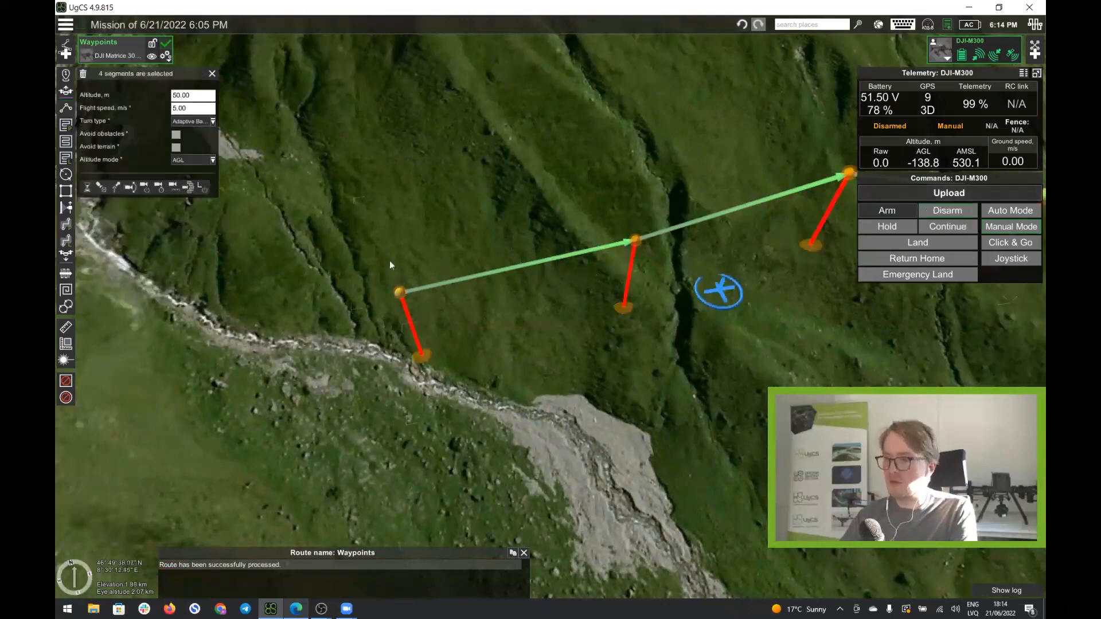
click(115, 188)
click(184, 198)
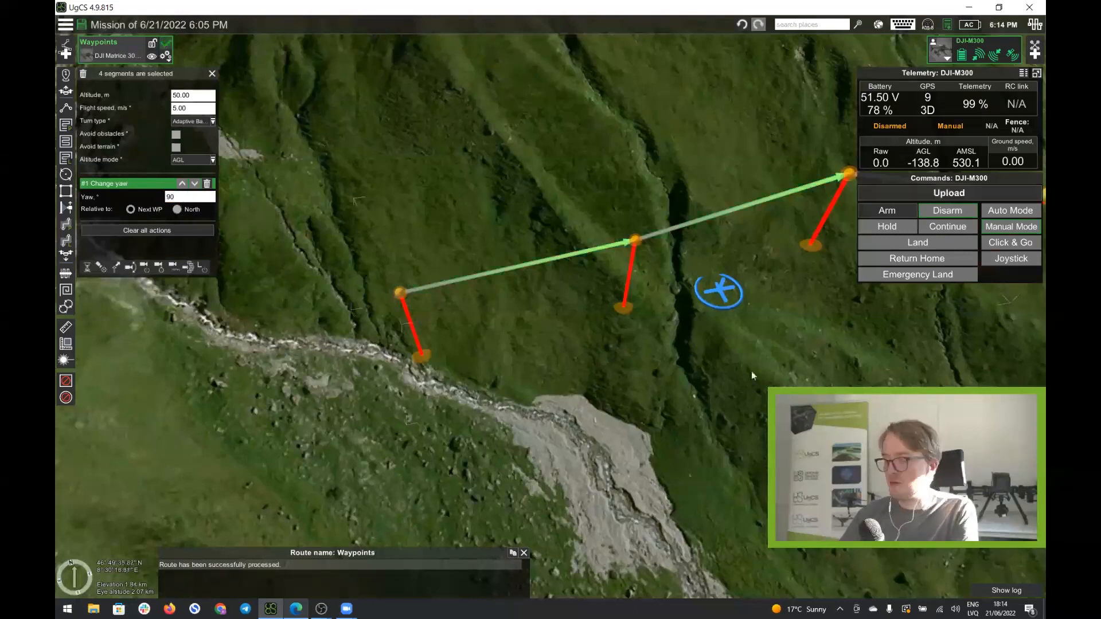
Upload the Waypoints route to the DJI-M300 with a start from the beginning, and repeat the upload.
click(749, 400)
drag(742, 411, 693, 413)
scroll(693, 413, down, 3)
right_drag(693, 413, 815, 384)
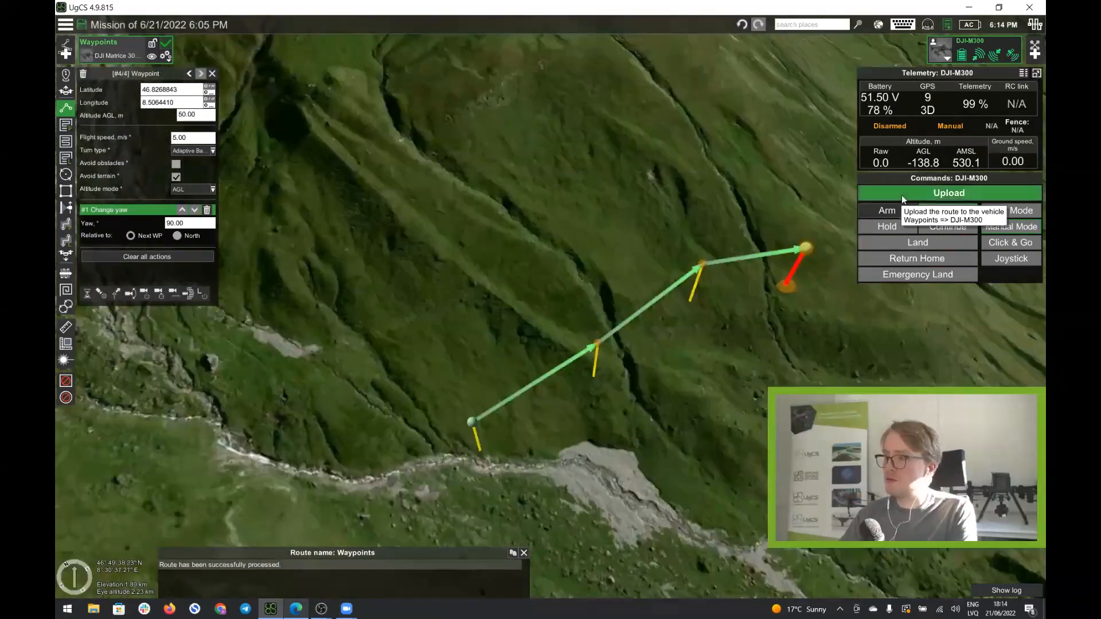
click(901, 195)
click(808, 193)
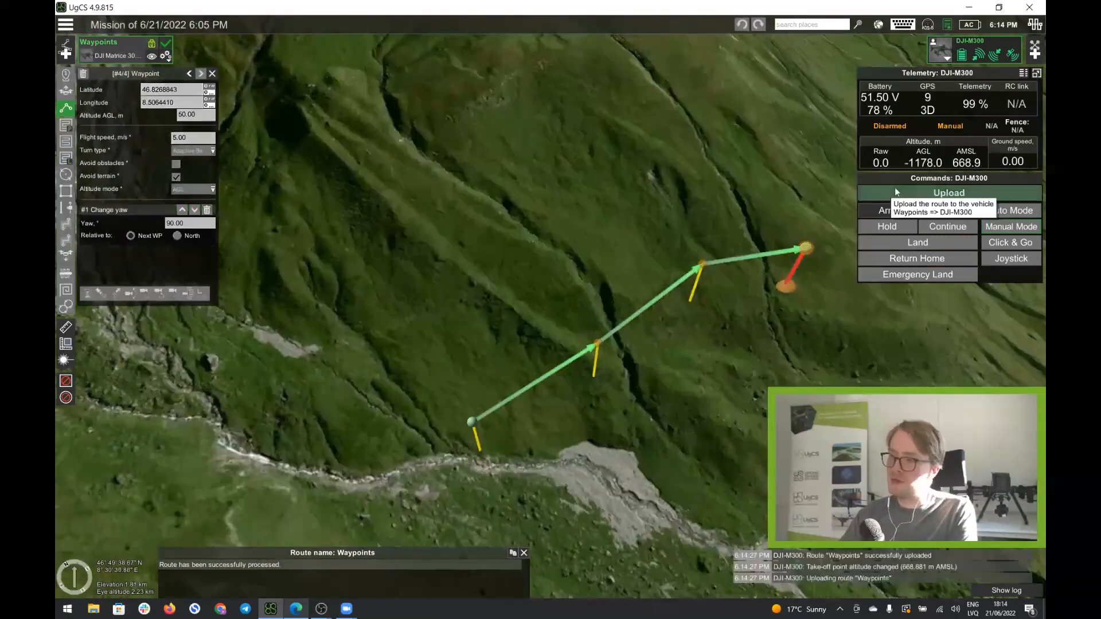
click(900, 195)
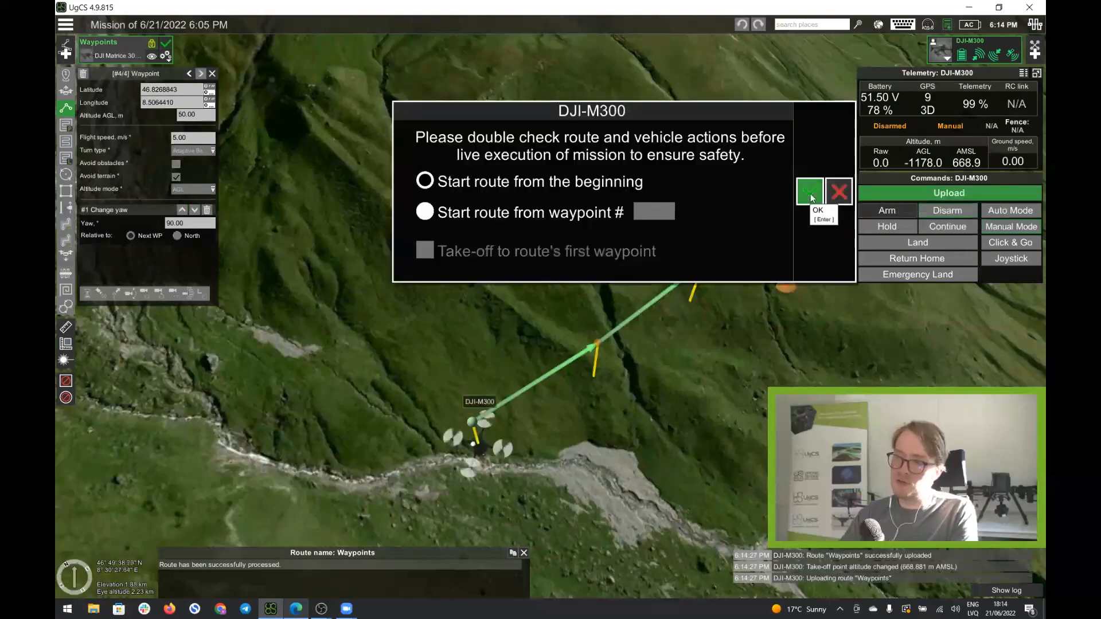
click(808, 191)
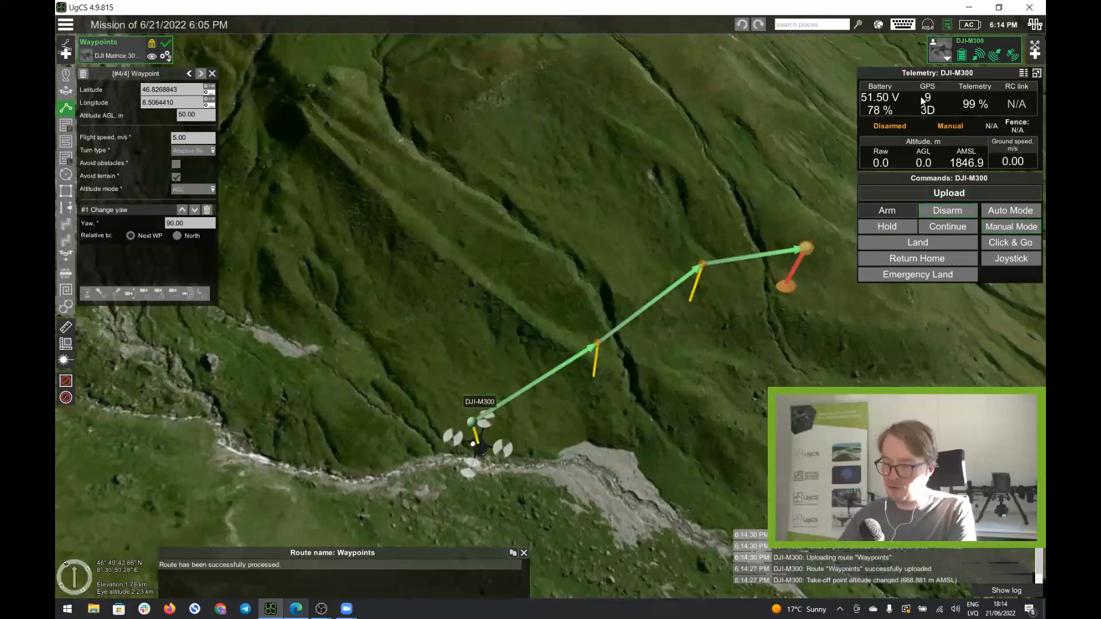
Arm the DJI-M300 and switch it to auto mode to fly the uploaded route.
click(894, 213)
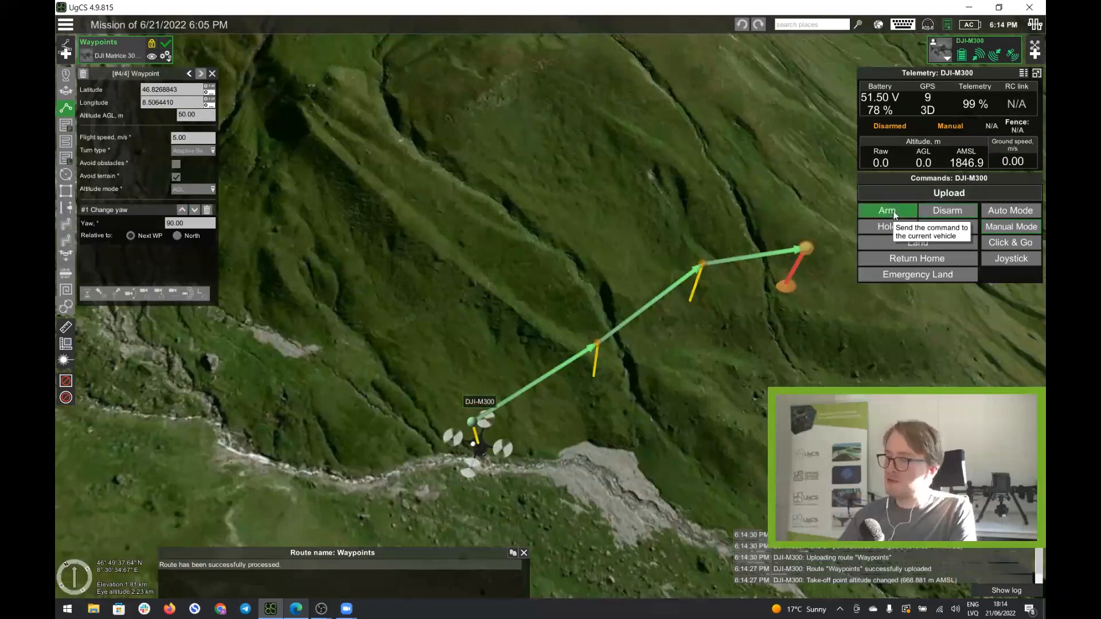
click(809, 205)
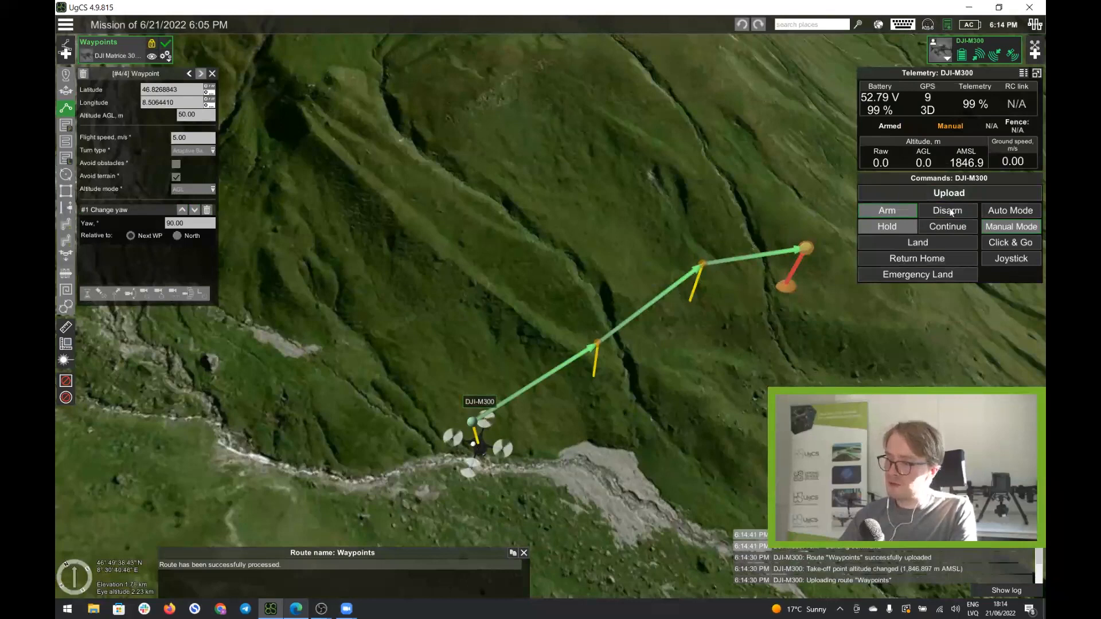
click(1010, 211)
click(933, 204)
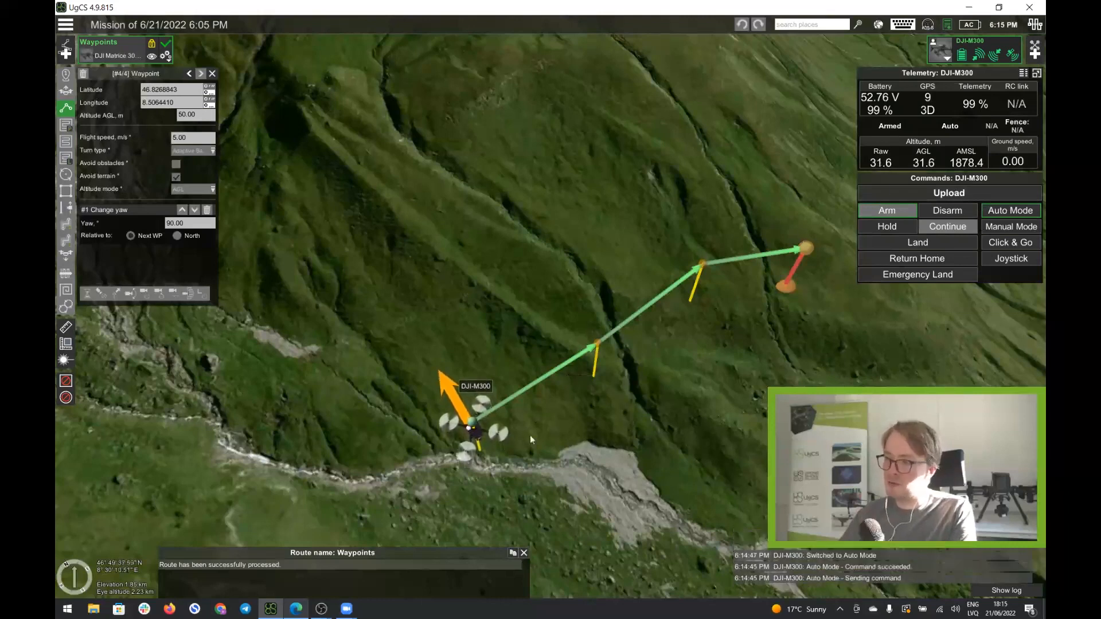
middle_drag(542, 431, 562, 468)
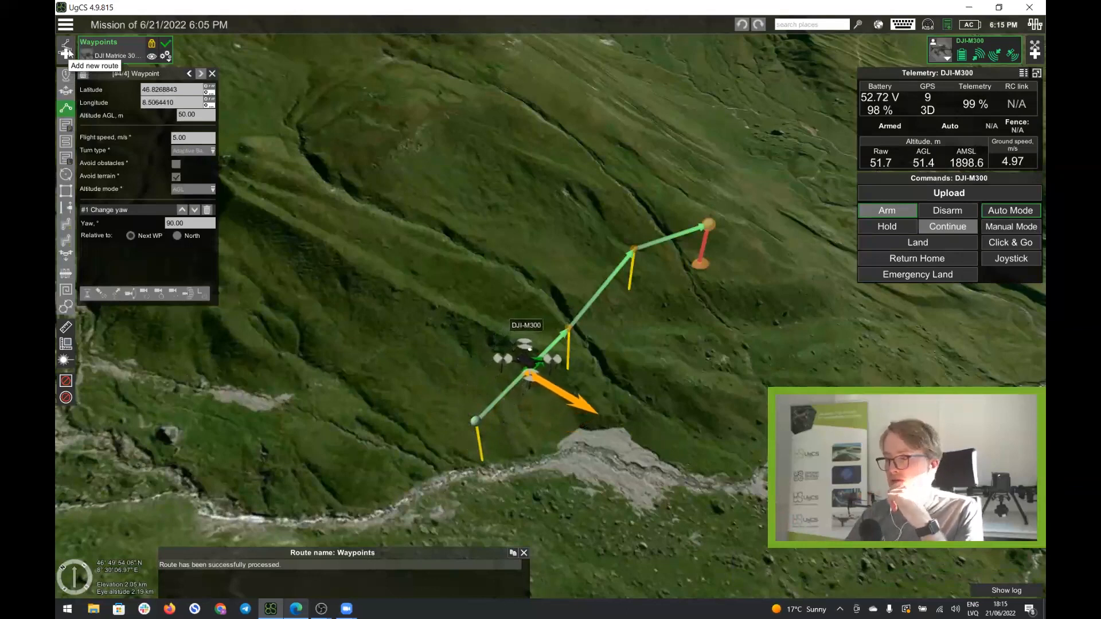
Create a new route from scratch named Photogrammetry for the DJI Matrice 300 RTK, keeping the default route parameters.
click(66, 52)
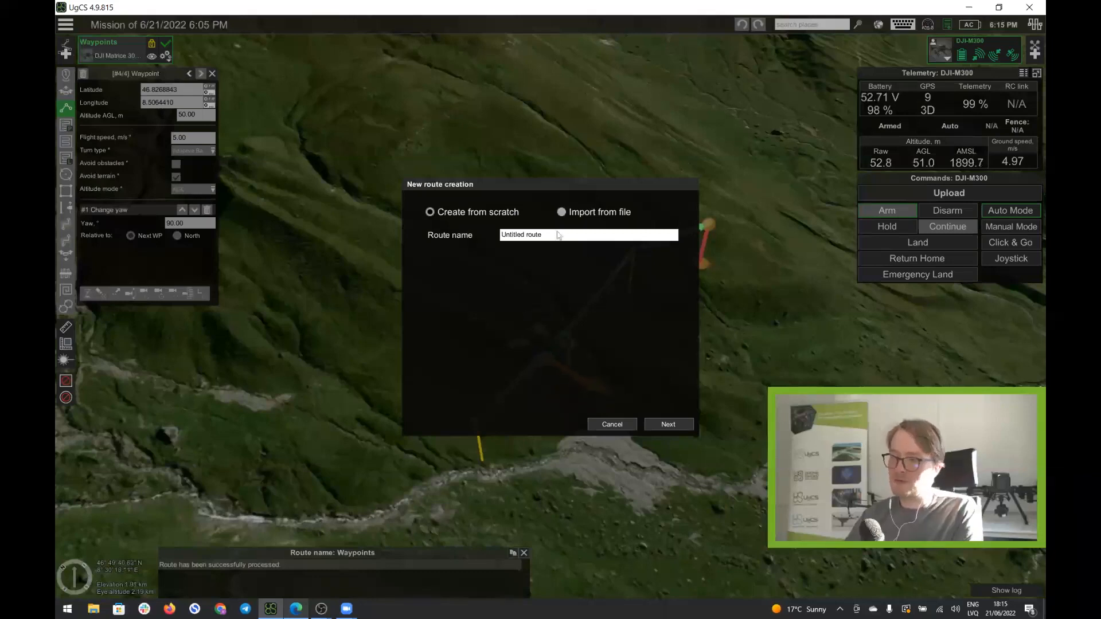
key(ctrl+a)
text(Ph)
key(BackSpace)
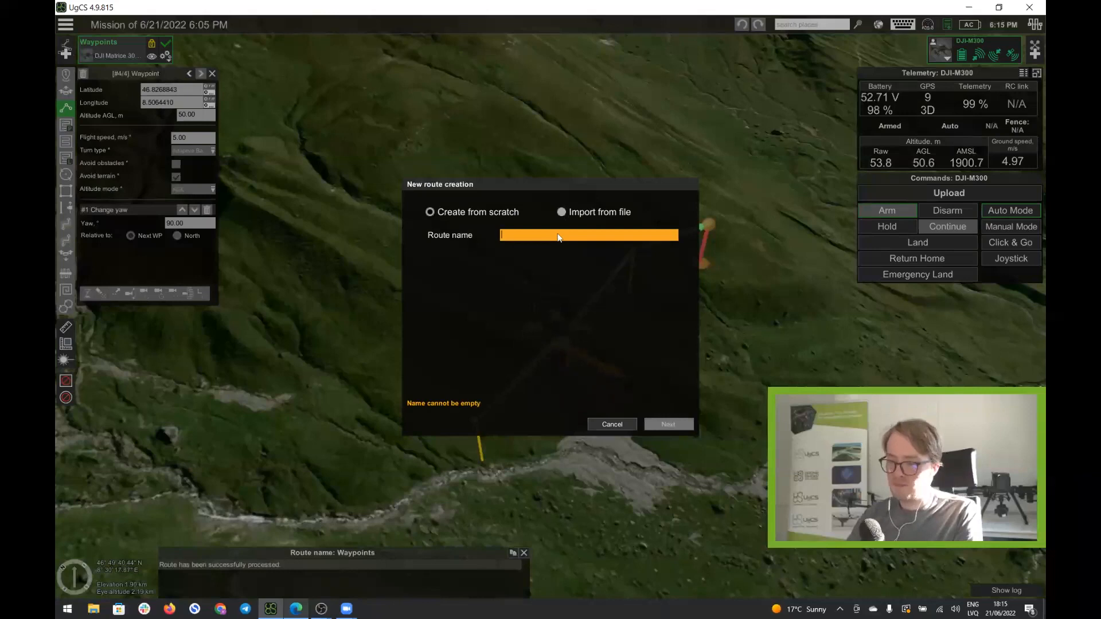
text(Photogrammetry)
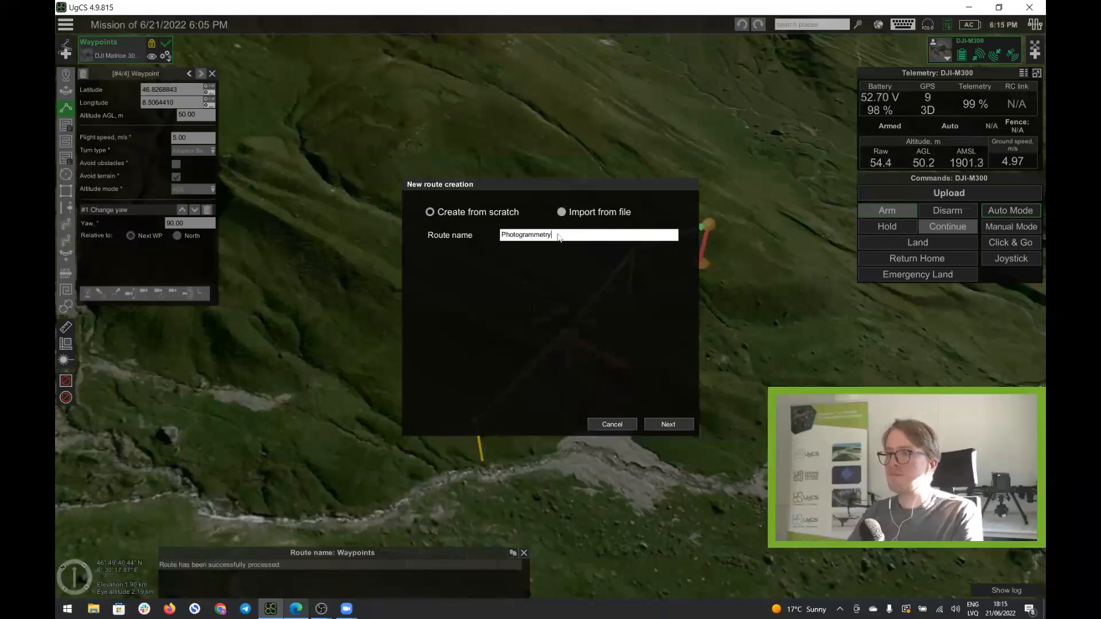
click(671, 424)
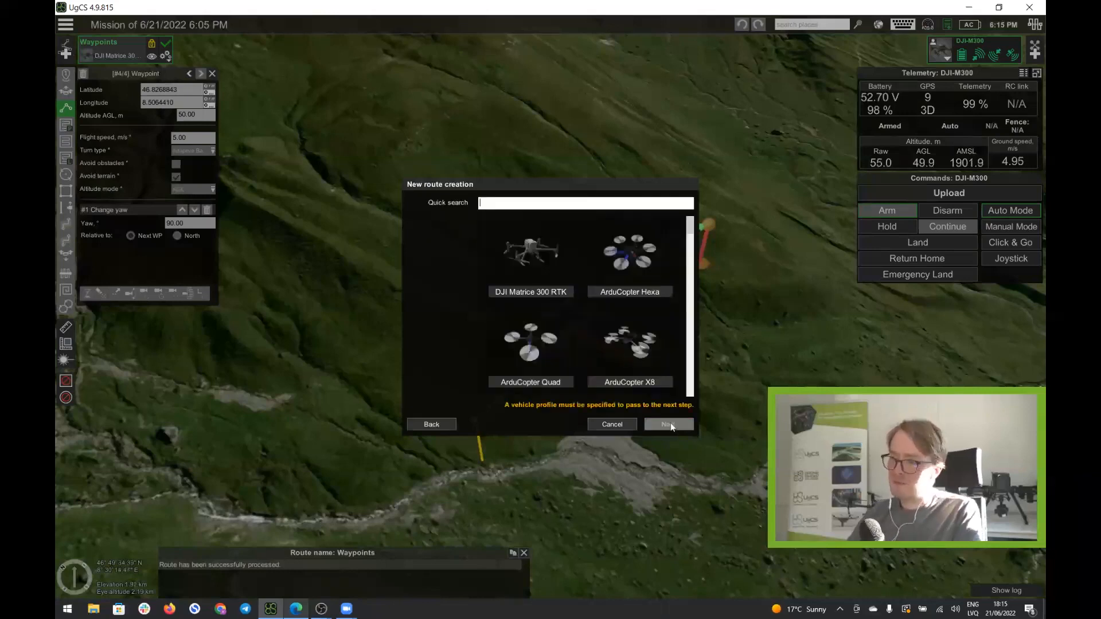
click(523, 260)
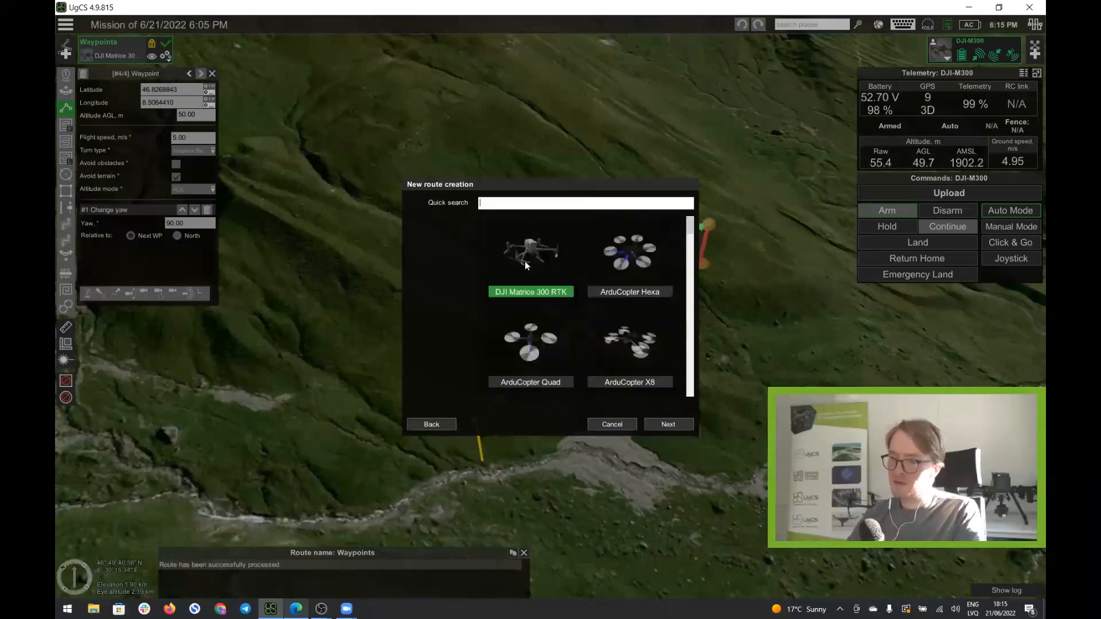
click(661, 428)
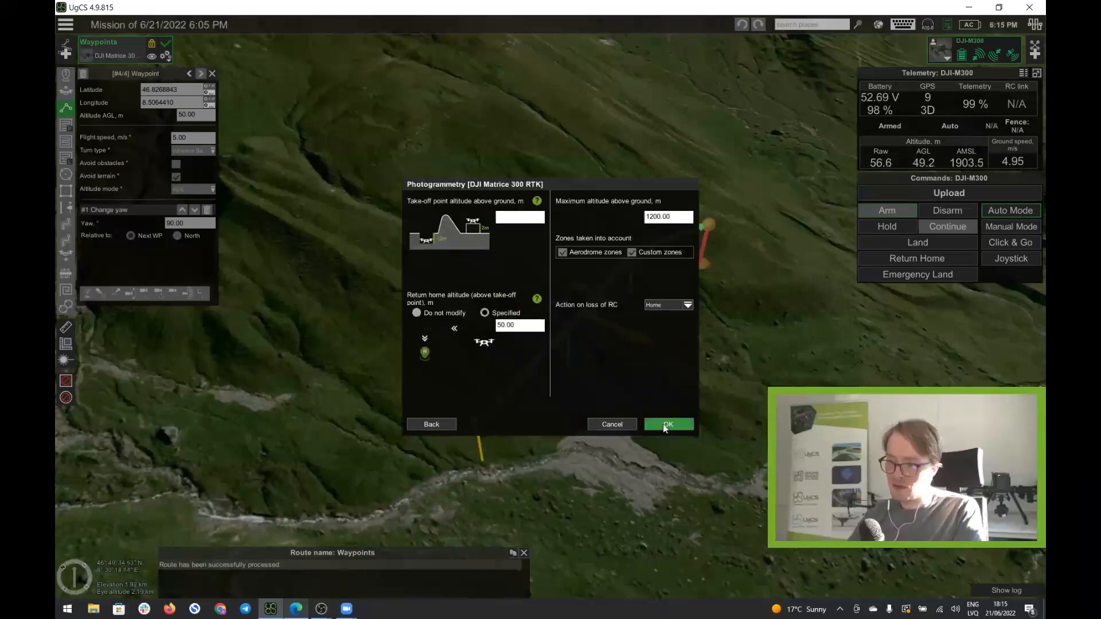
click(666, 426)
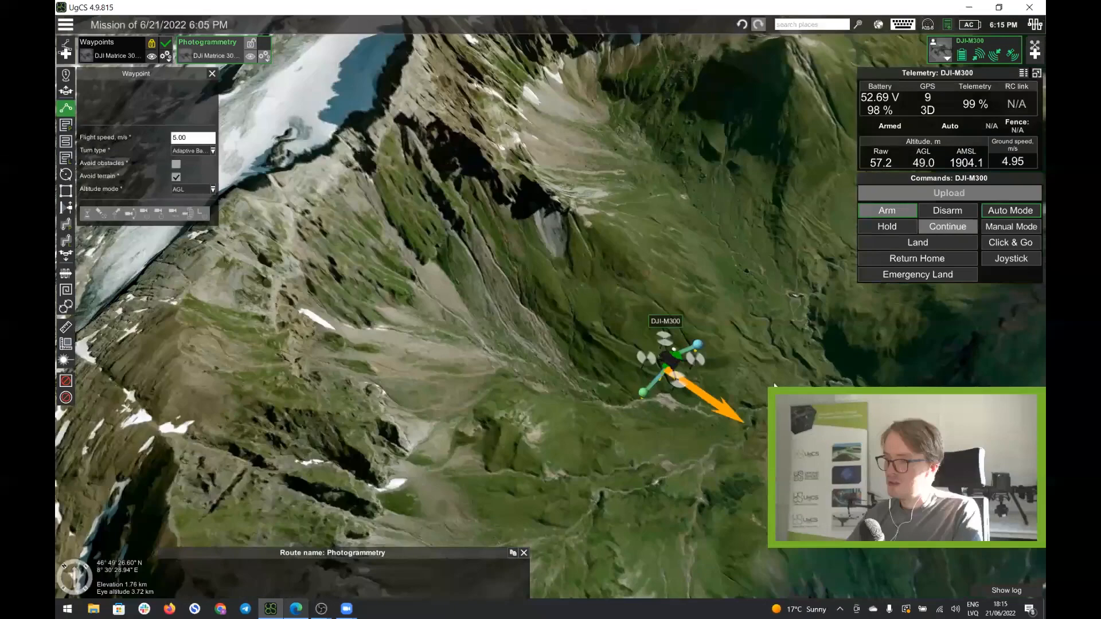
Outline a four-corner photogrammetry area of about 9.7 ha on the valley slope beside the buildings.
drag(774, 386, 539, 451)
scroll(535, 395, up, 5)
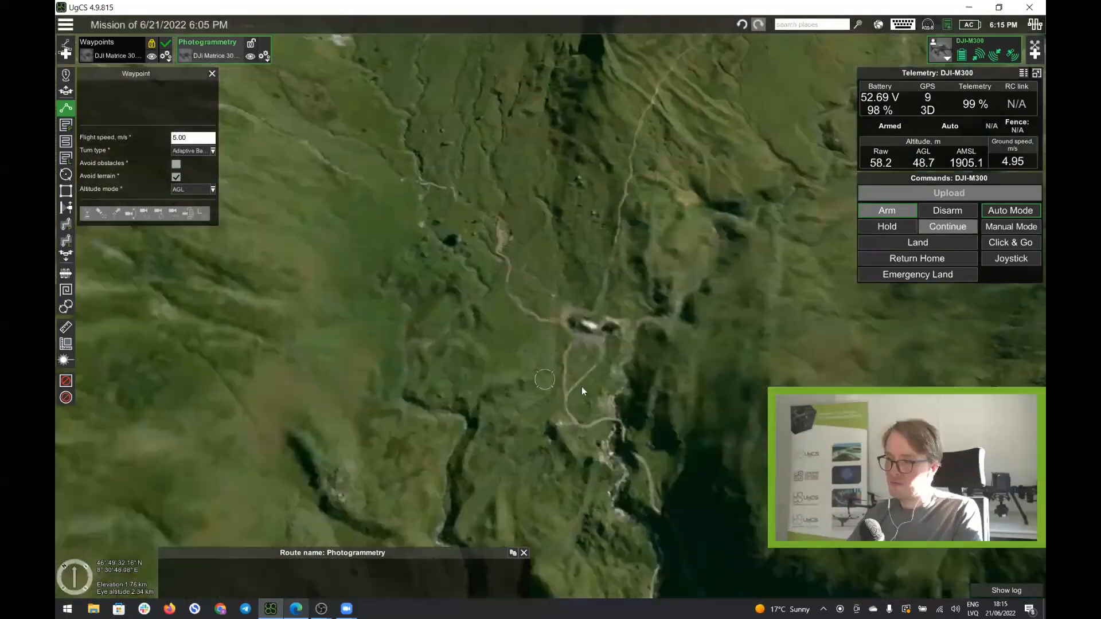
right_drag(582, 387, 521, 405)
scroll(680, 332, down, 2)
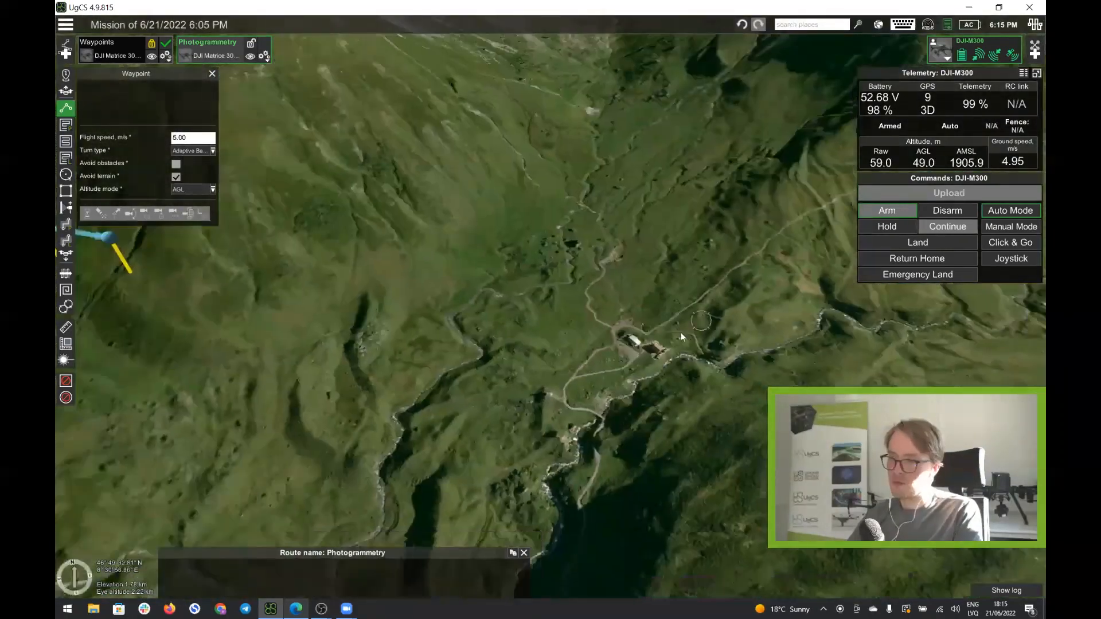
click(65, 125)
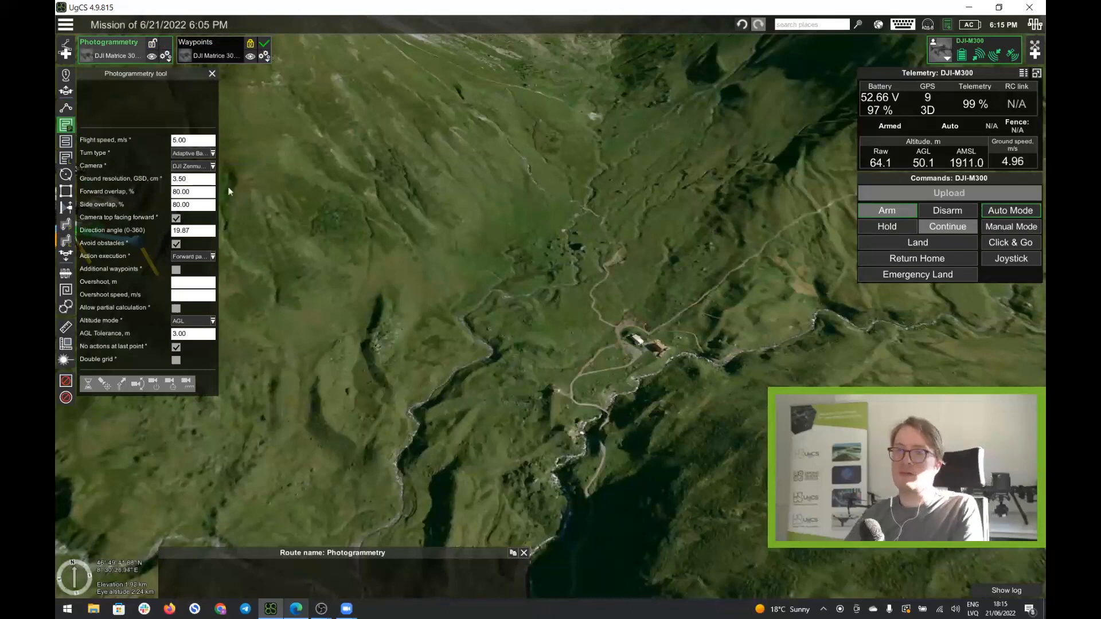
click(338, 428)
click(418, 249)
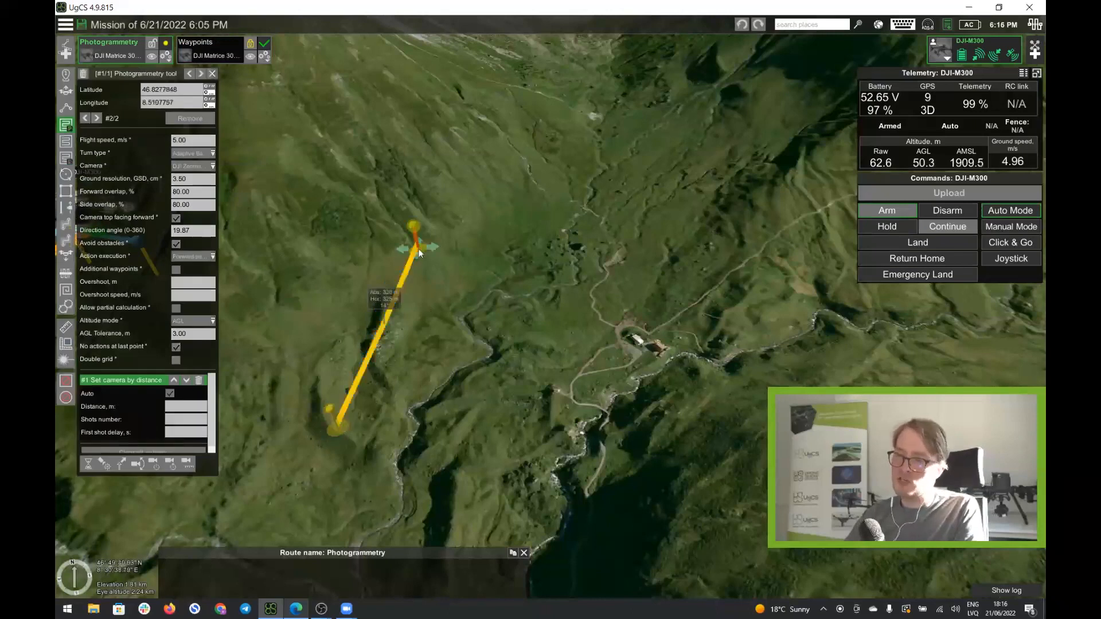
click(595, 253)
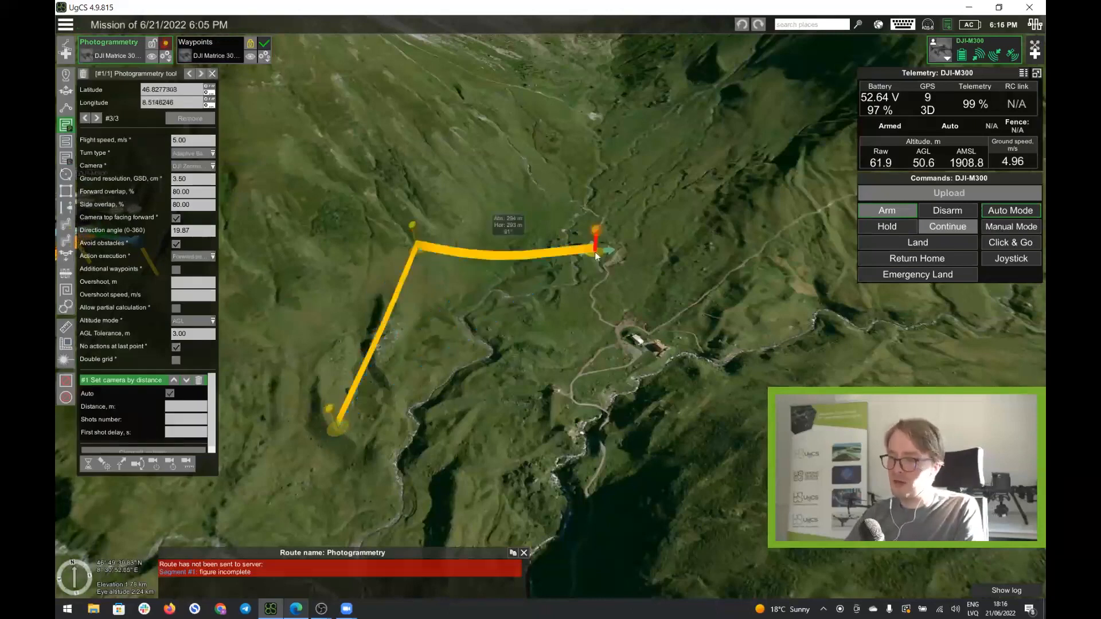
click(551, 455)
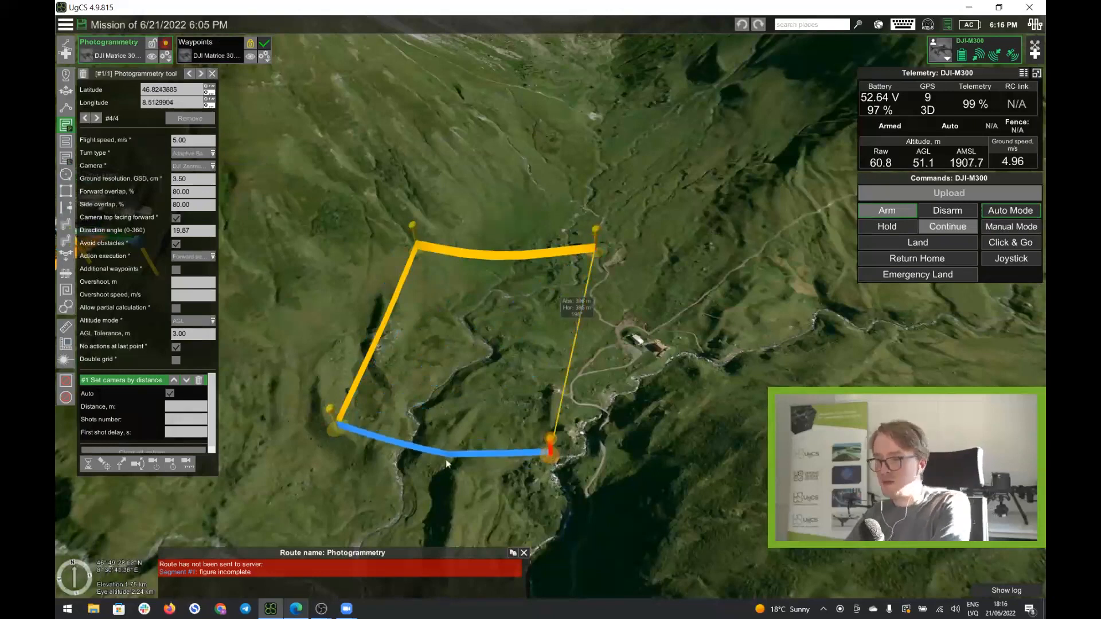
Rotate the survey passes to a direction angle of 17° and move the first corner slightly outward, enlarging the area to about 9.9 ha.
middle_drag(602, 461, 608, 410)
drag(607, 411, 762, 376)
drag(620, 226, 621, 211)
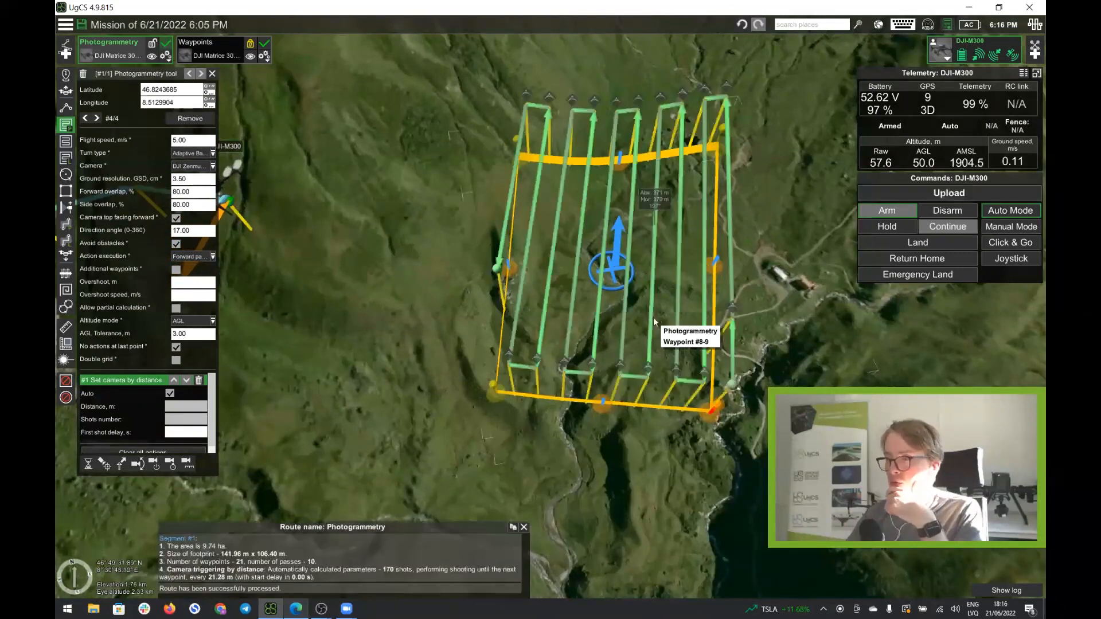
drag(489, 399, 480, 397)
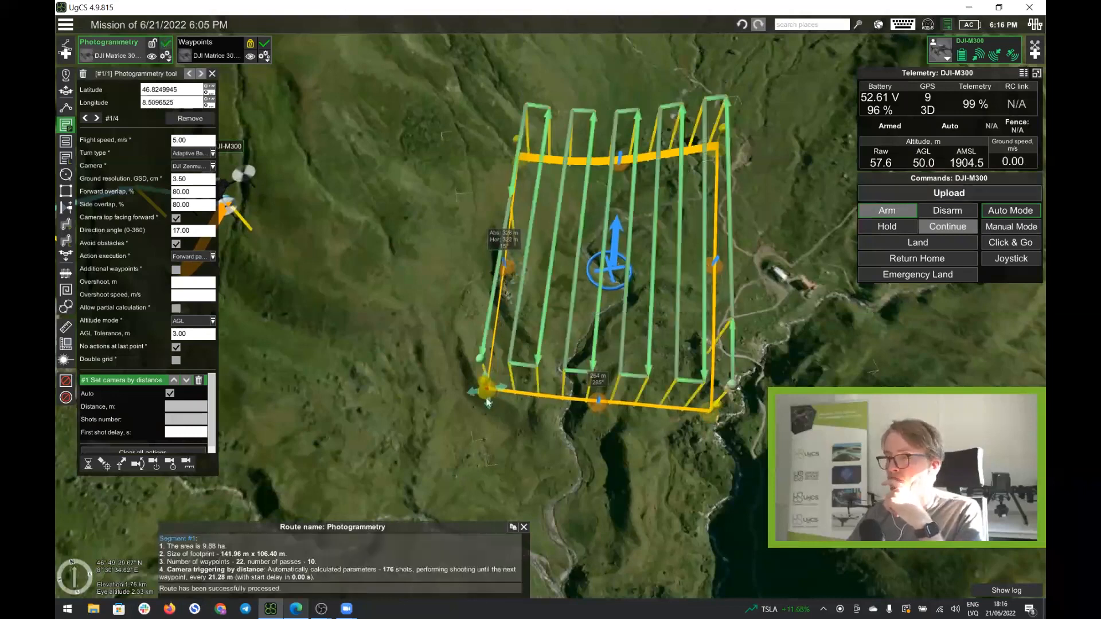
right_drag(760, 373, 797, 341)
drag(797, 341, 568, 443)
right_drag(568, 442, 590, 493)
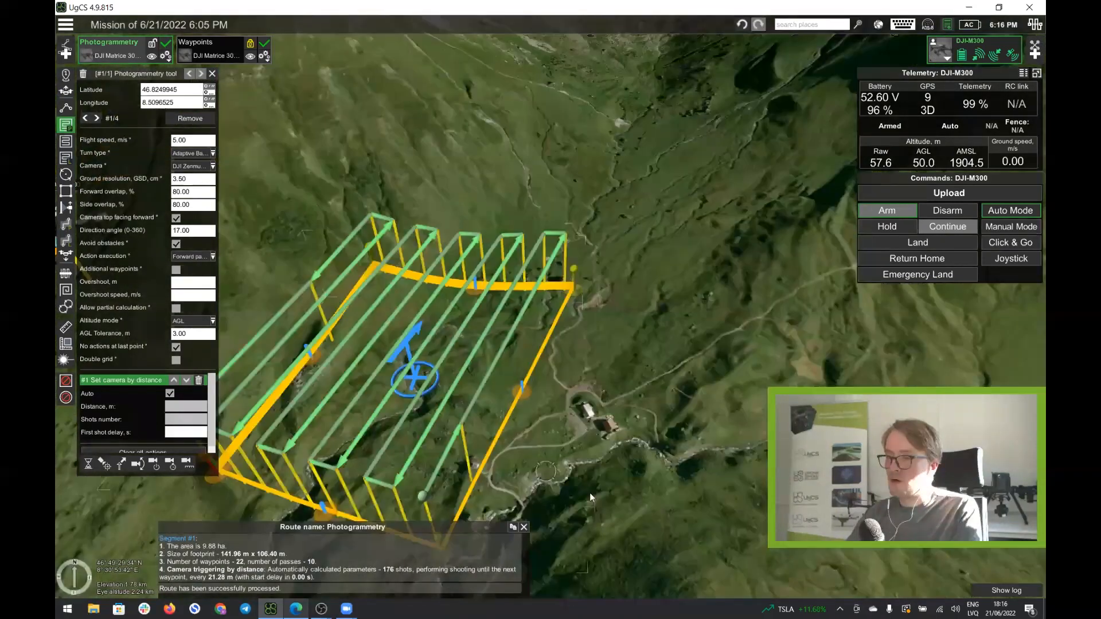
drag(589, 493, 769, 369)
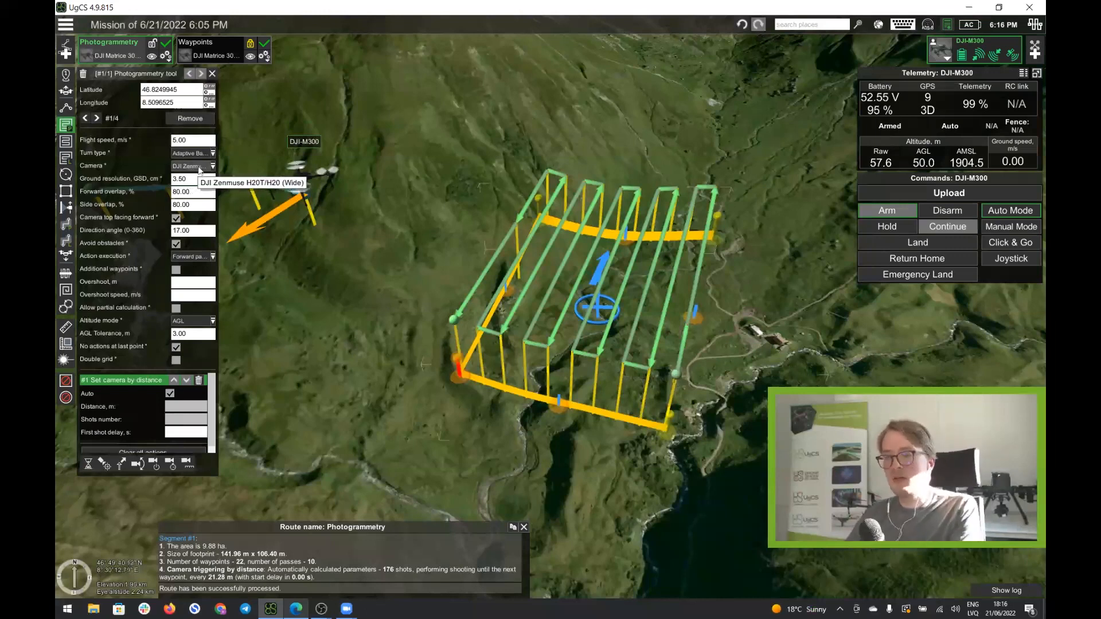
Look through the cameras available for the photogrammetry segment, keeping the current DJI Zenmuse H20T/H20 (Wide).
click(200, 167)
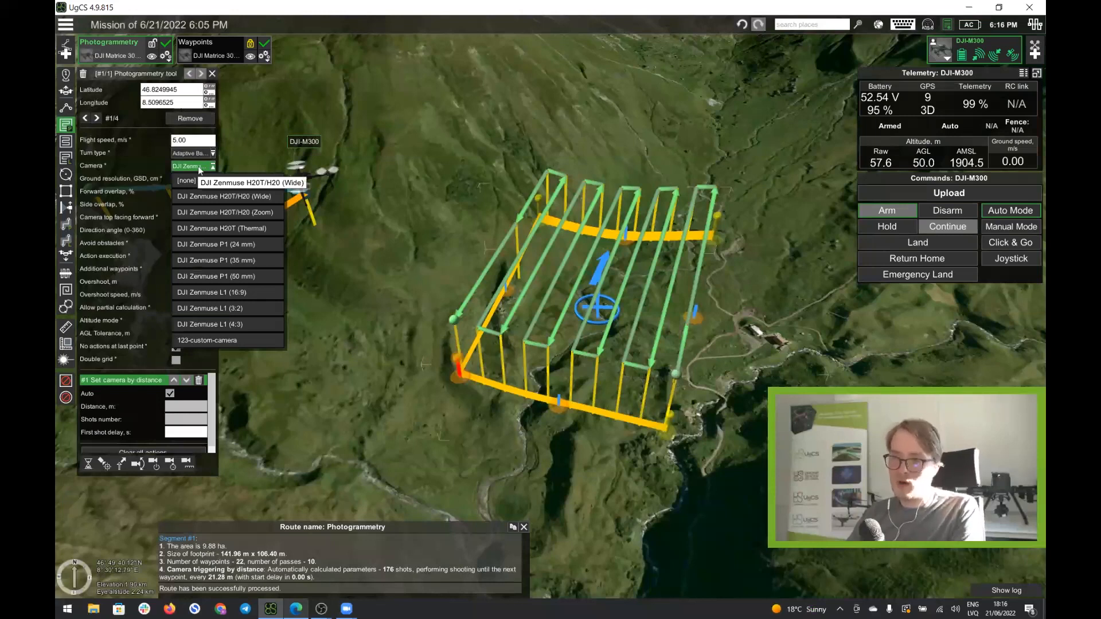
click(200, 167)
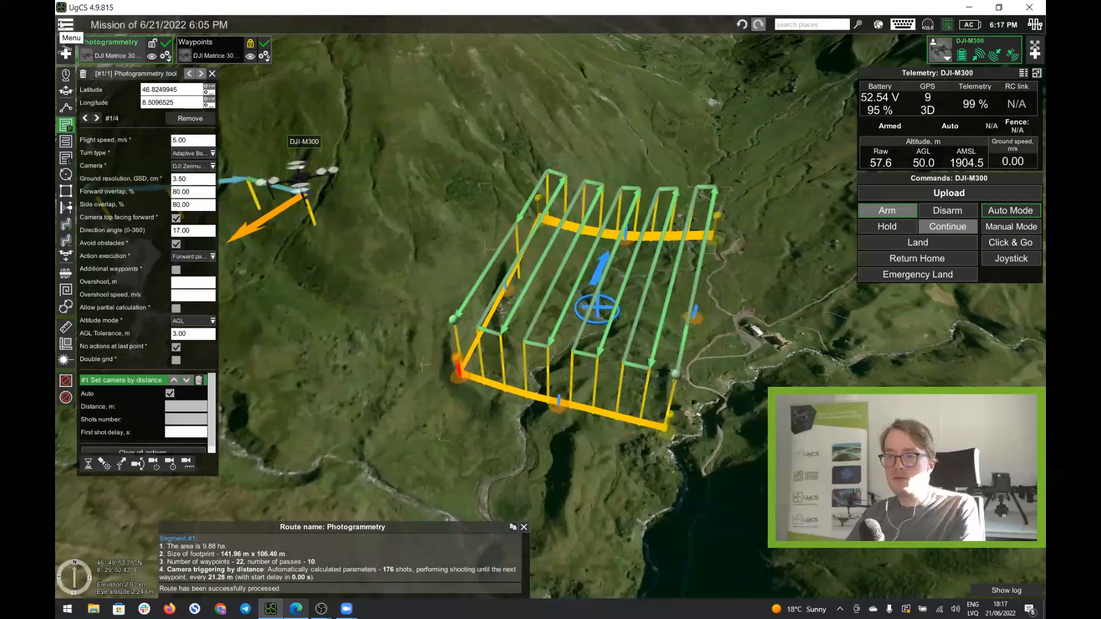
click(204, 171)
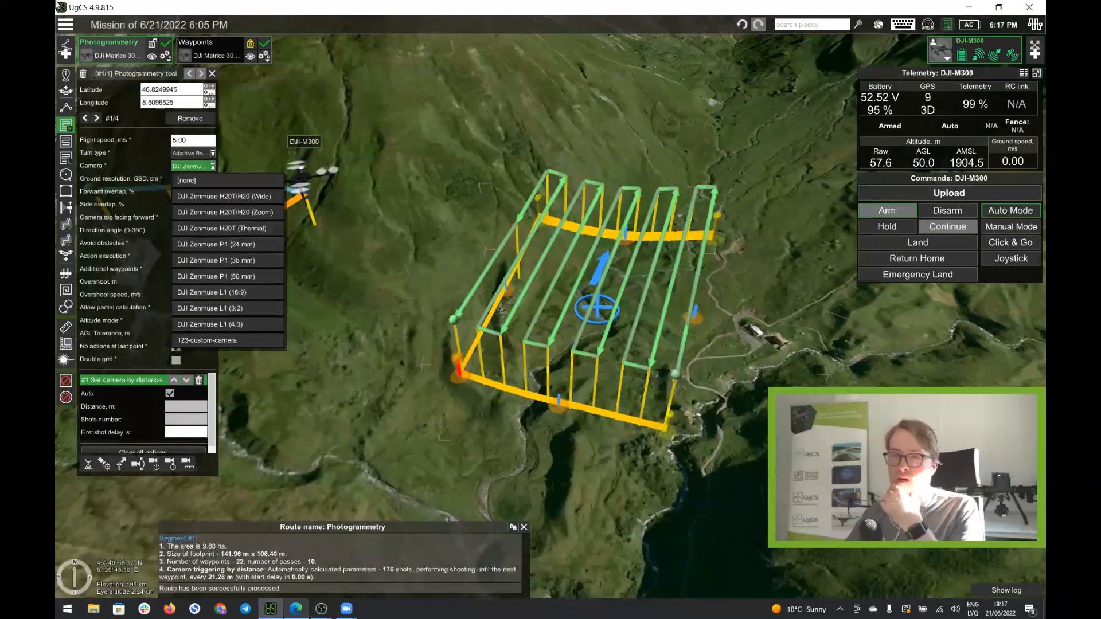
Open the DJI Matrice 300 RTK vehicle profile for editing.
click(65, 25)
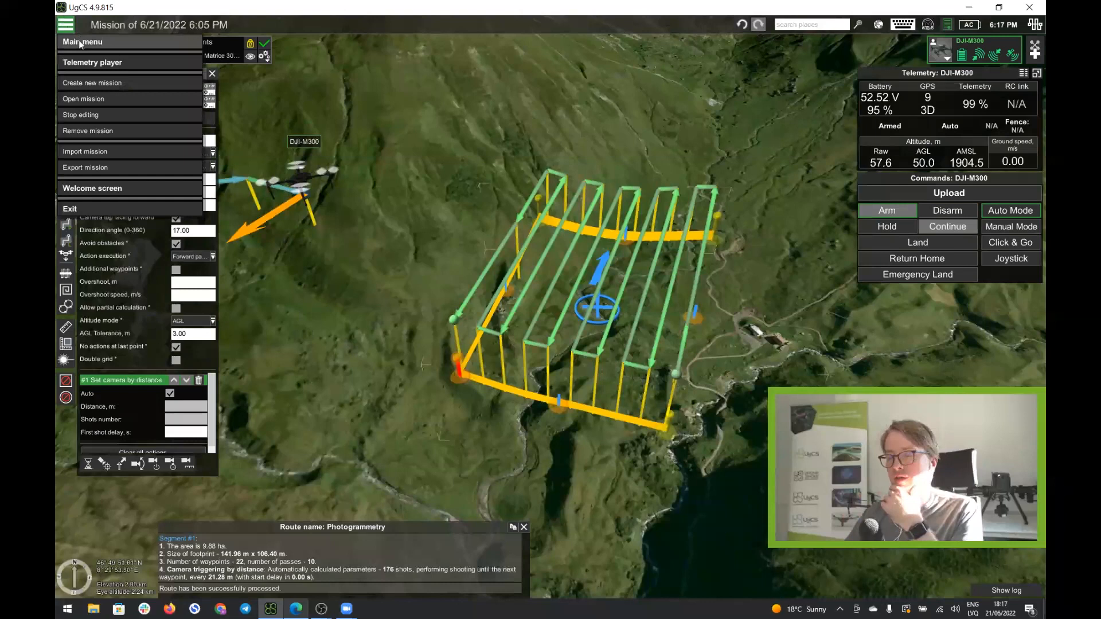
click(81, 42)
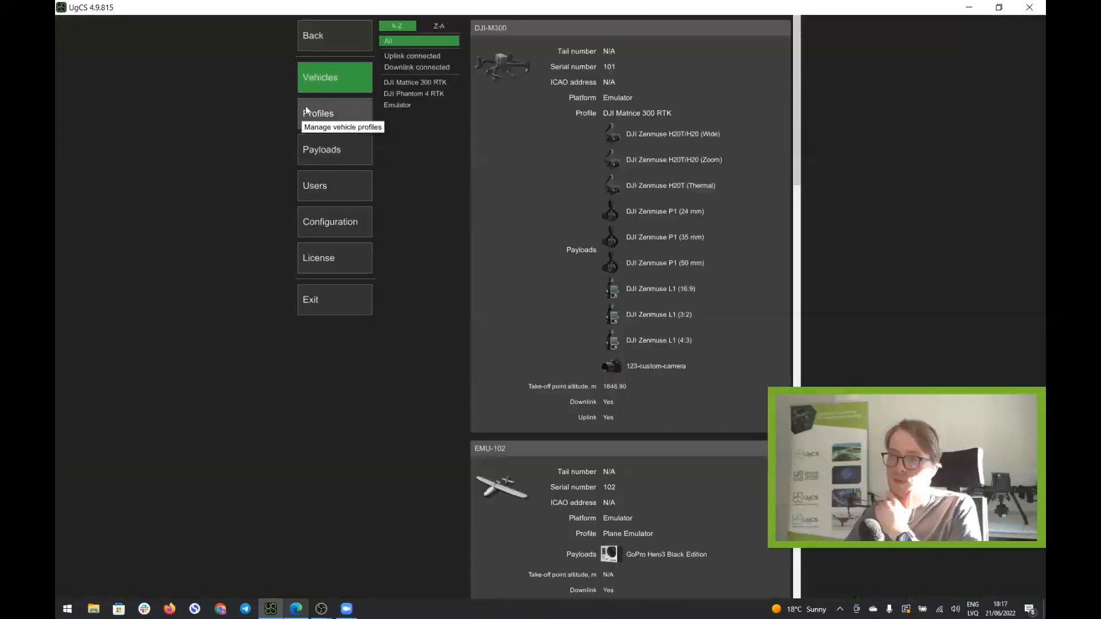
click(328, 124)
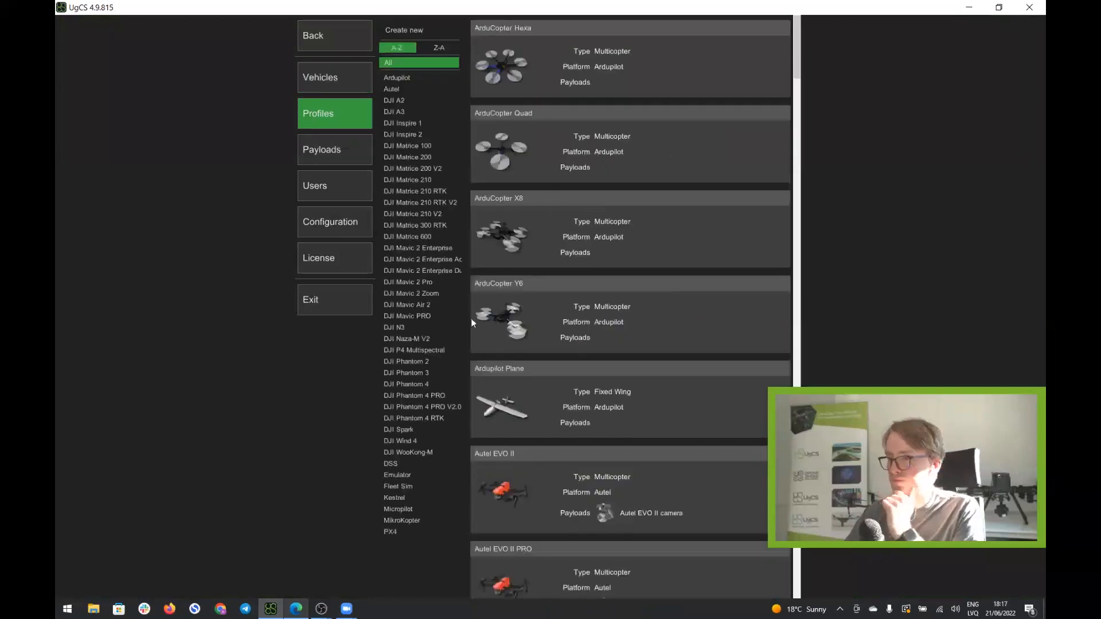
click(421, 226)
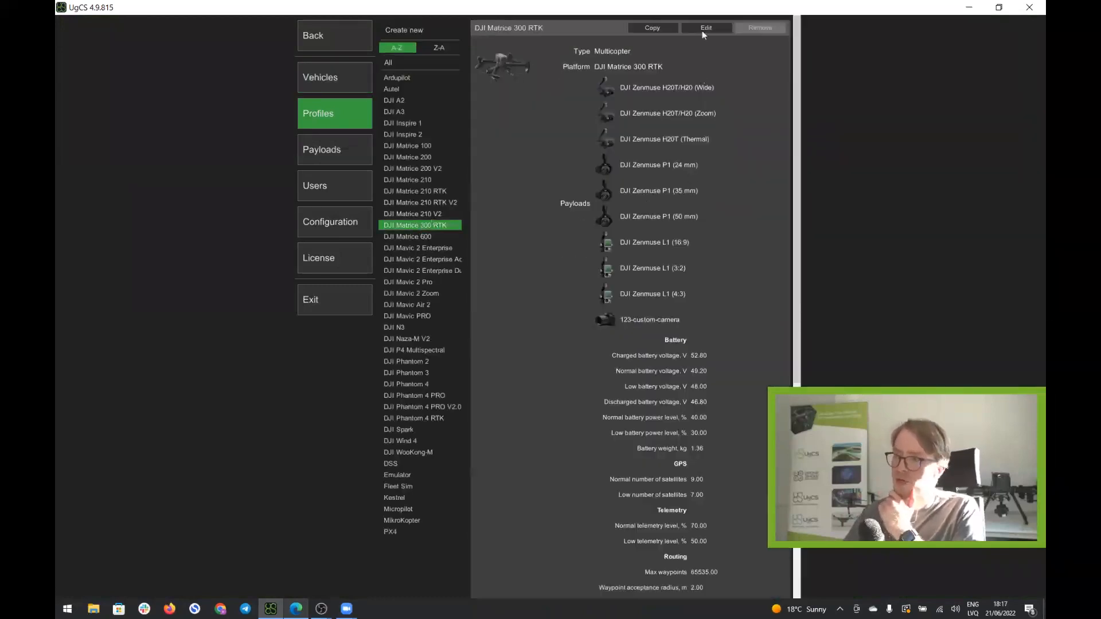
click(704, 29)
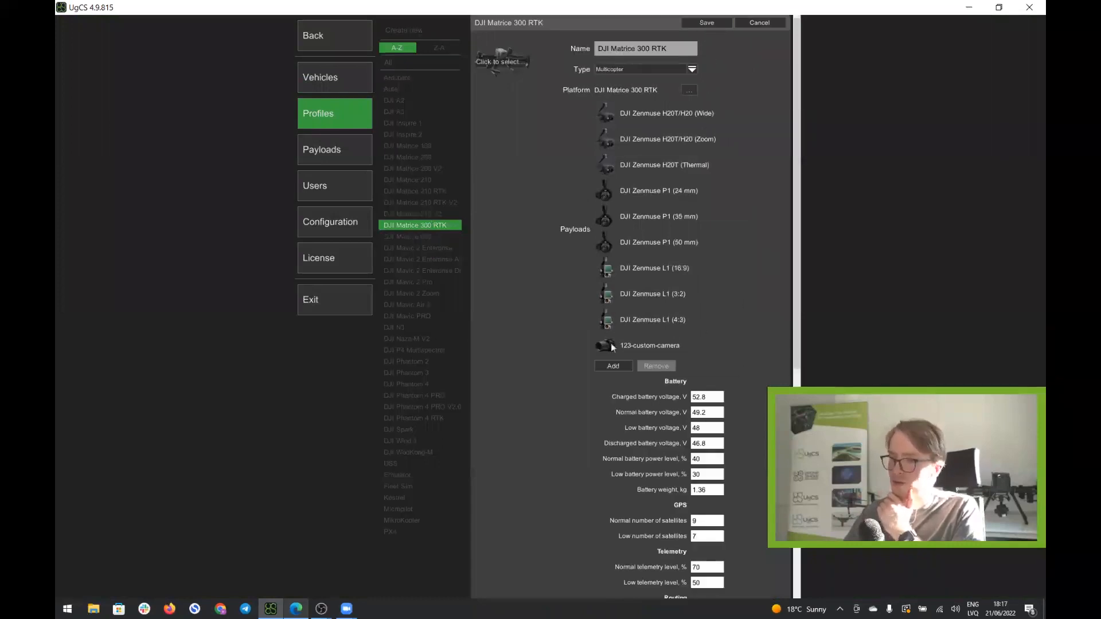
Browse the payloads that can be added to the vehicle profile, and leave the profile without saving any change.
click(612, 366)
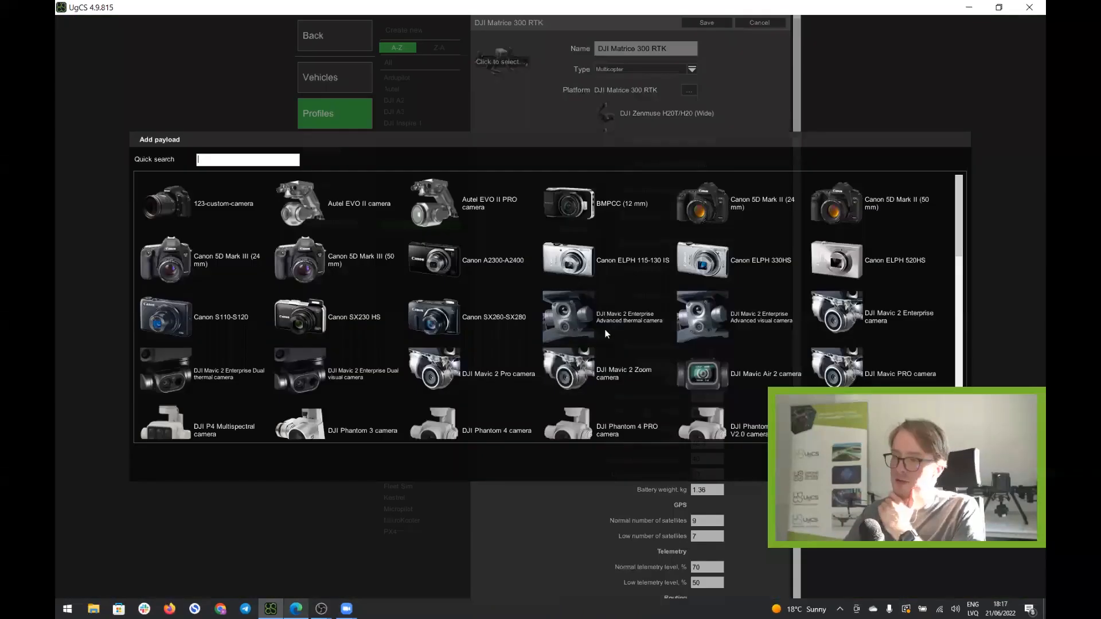
scroll(605, 332, down, 2)
scroll(656, 319, down, 4)
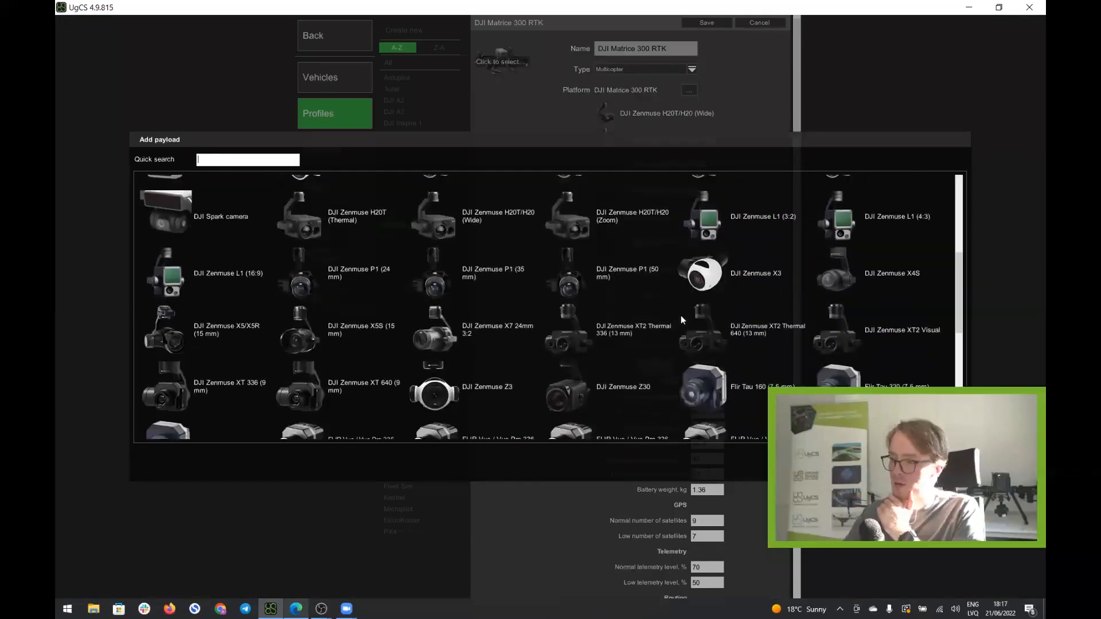
scroll(546, 324, down, 4)
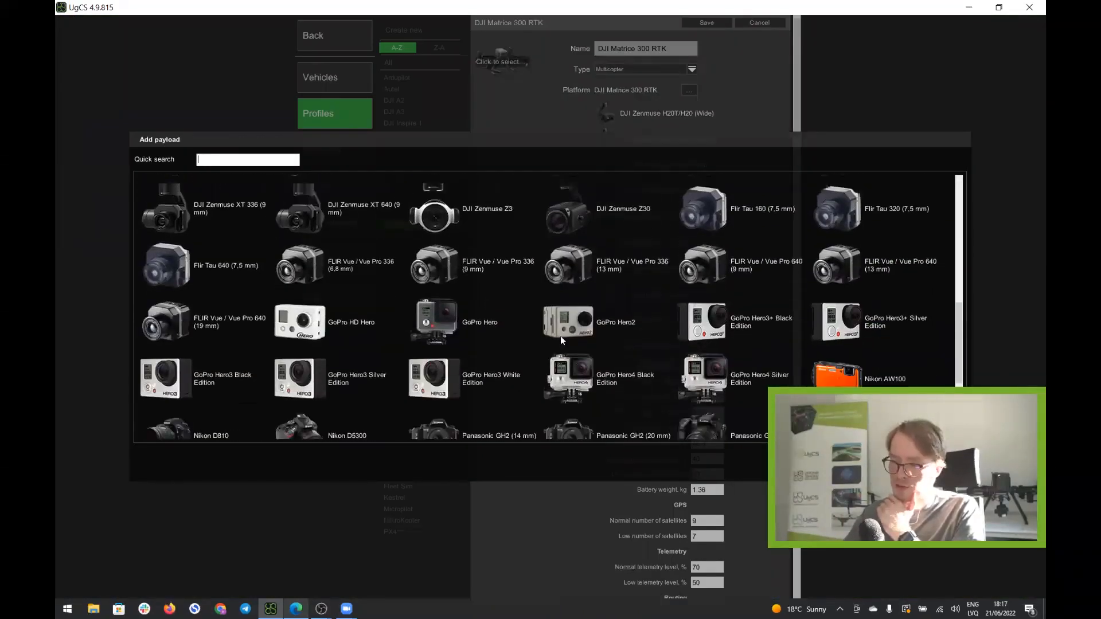
scroll(559, 335, down, 3)
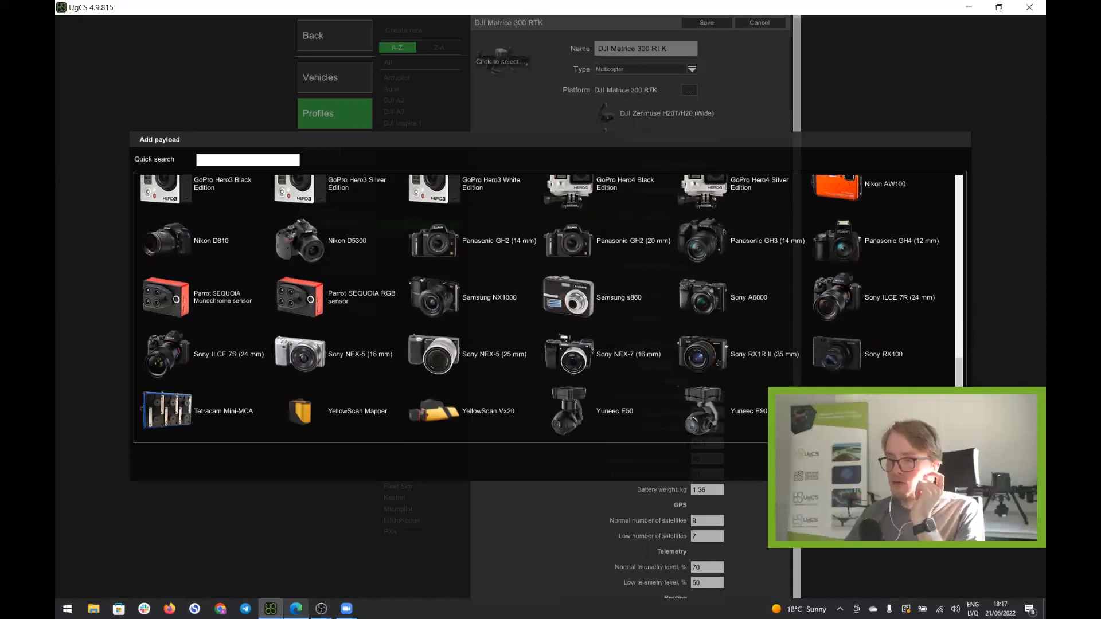
click(938, 462)
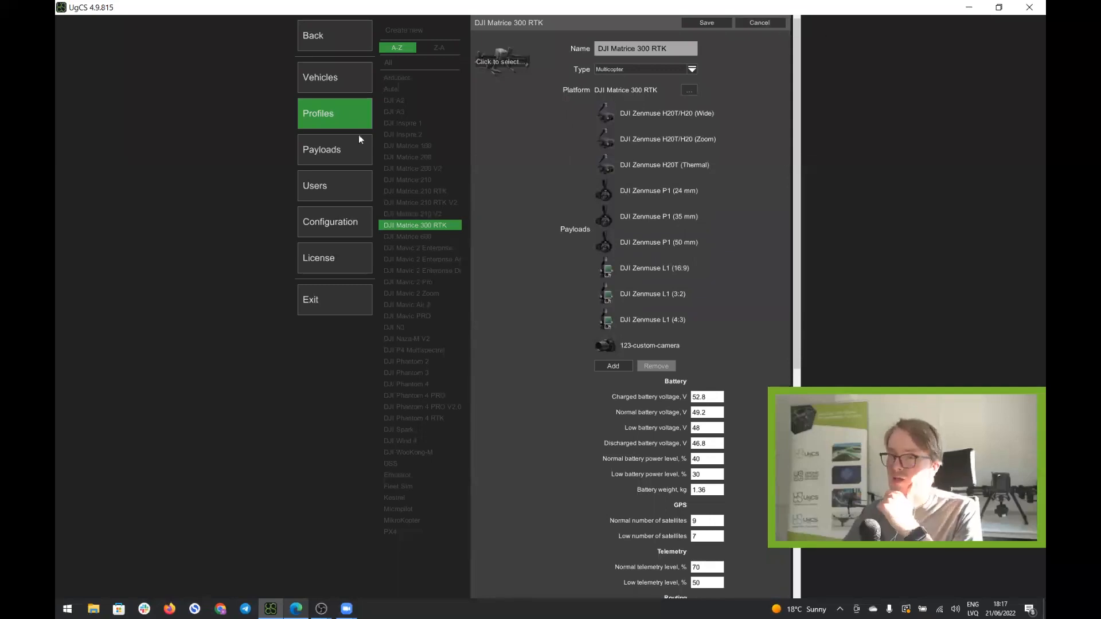
click(768, 24)
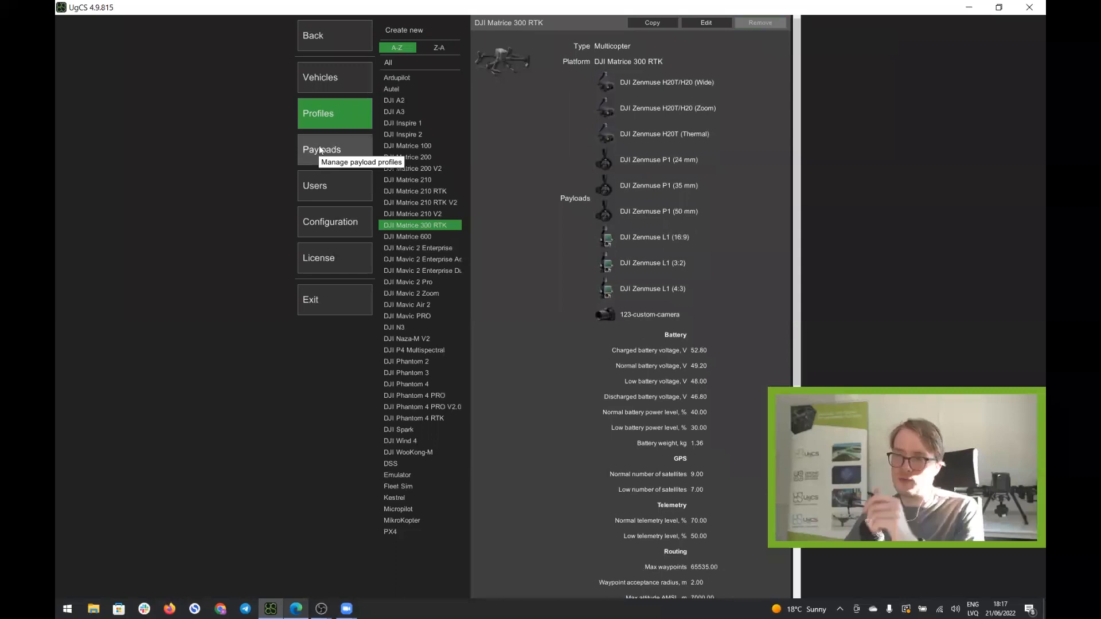
Create a new camera payload and give it the flir_tau_320 avatar.
click(320, 149)
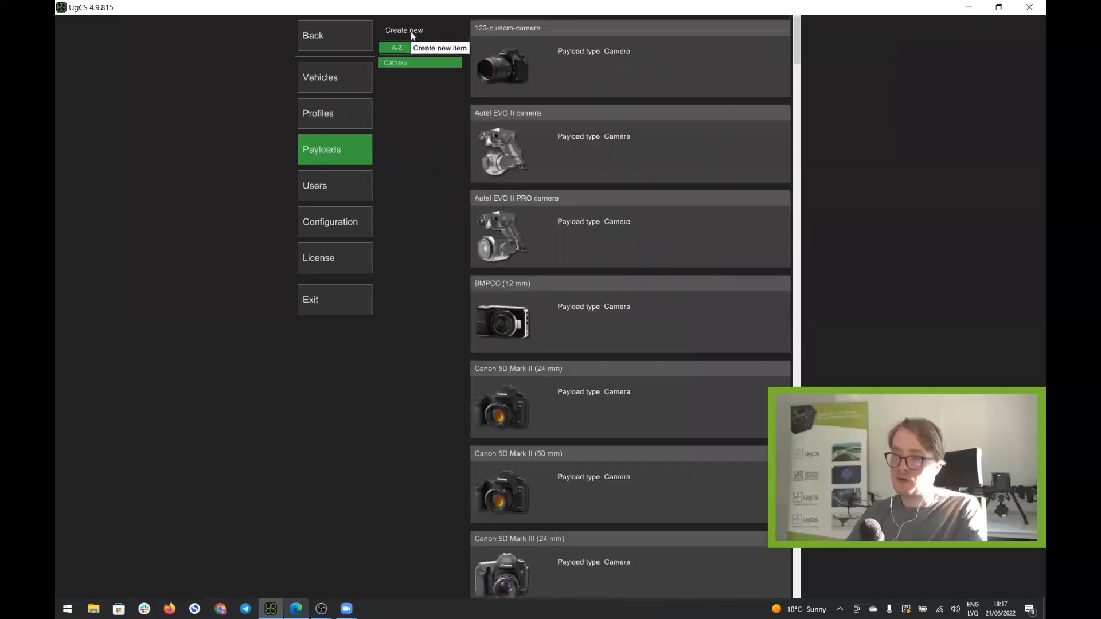
click(412, 36)
click(501, 65)
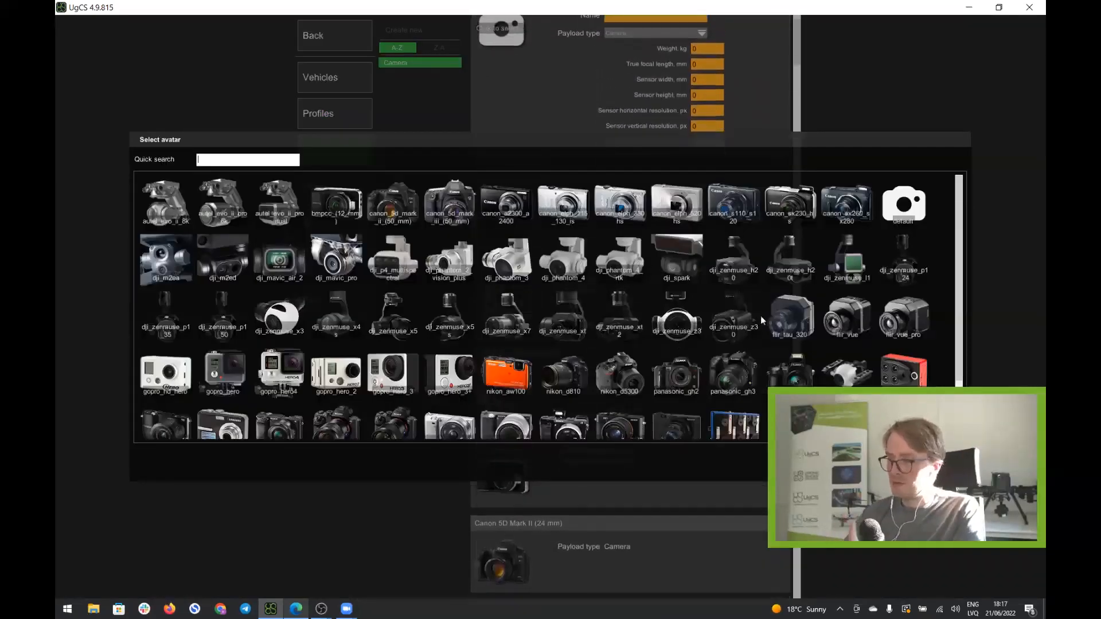
click(740, 318)
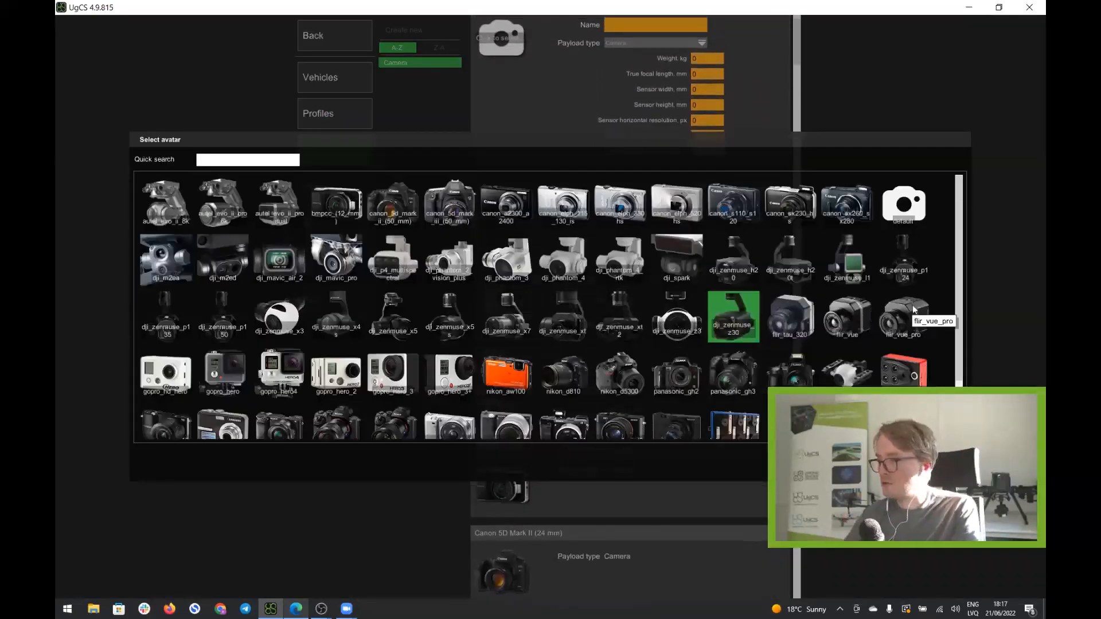
click(792, 315)
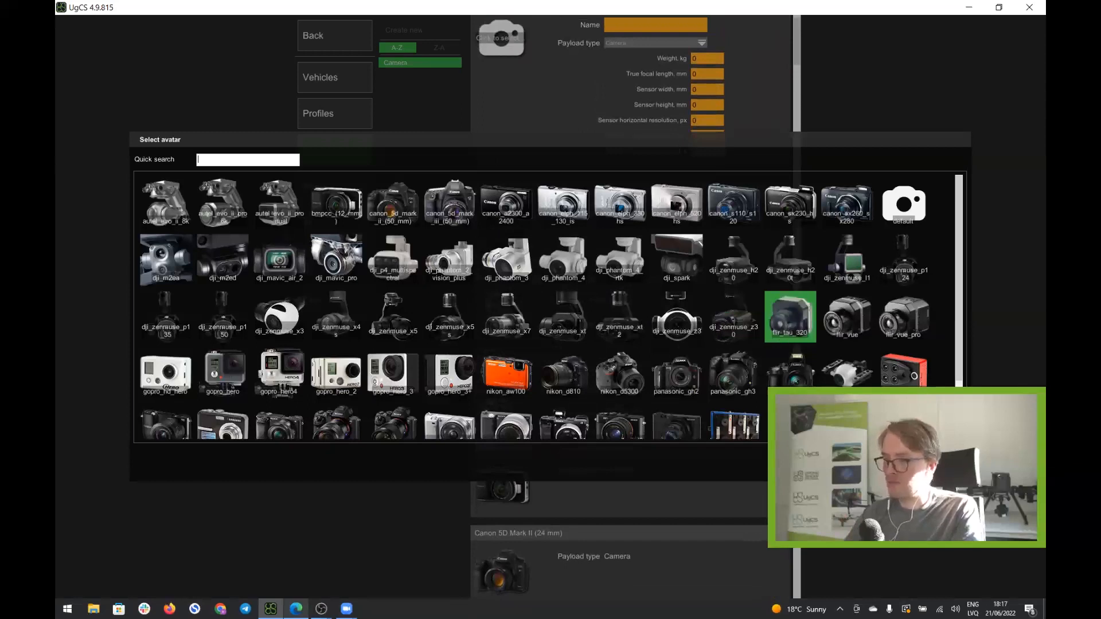
click(887, 462)
scroll(738, 321, up, 2)
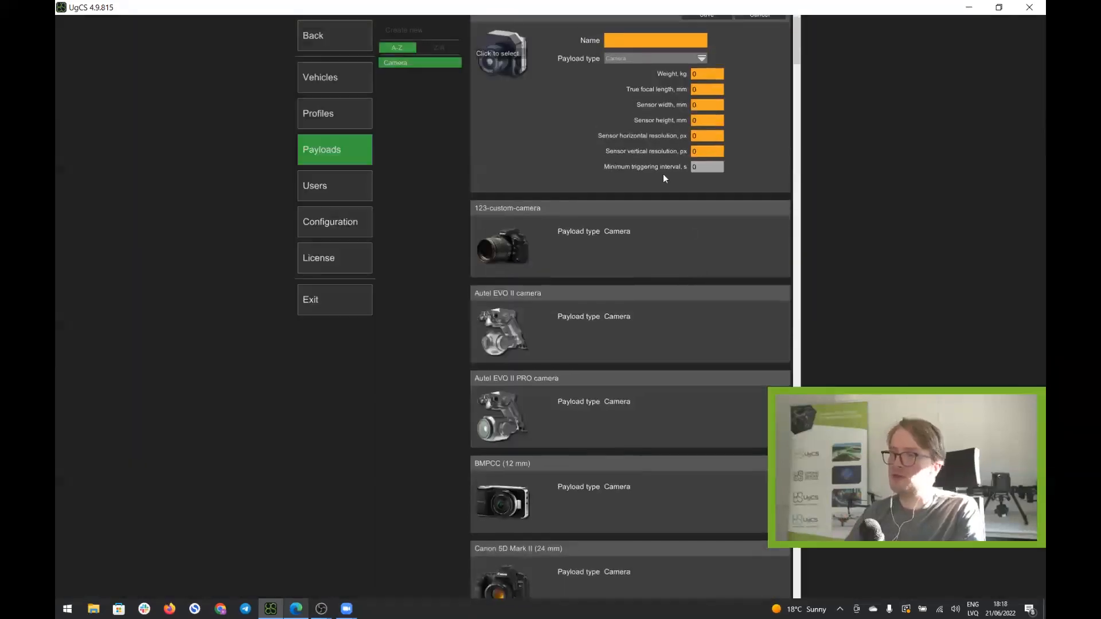
Name the new payload MyCamera and set its weight to 0.1 kg.
click(629, 57)
text(MyCamera)
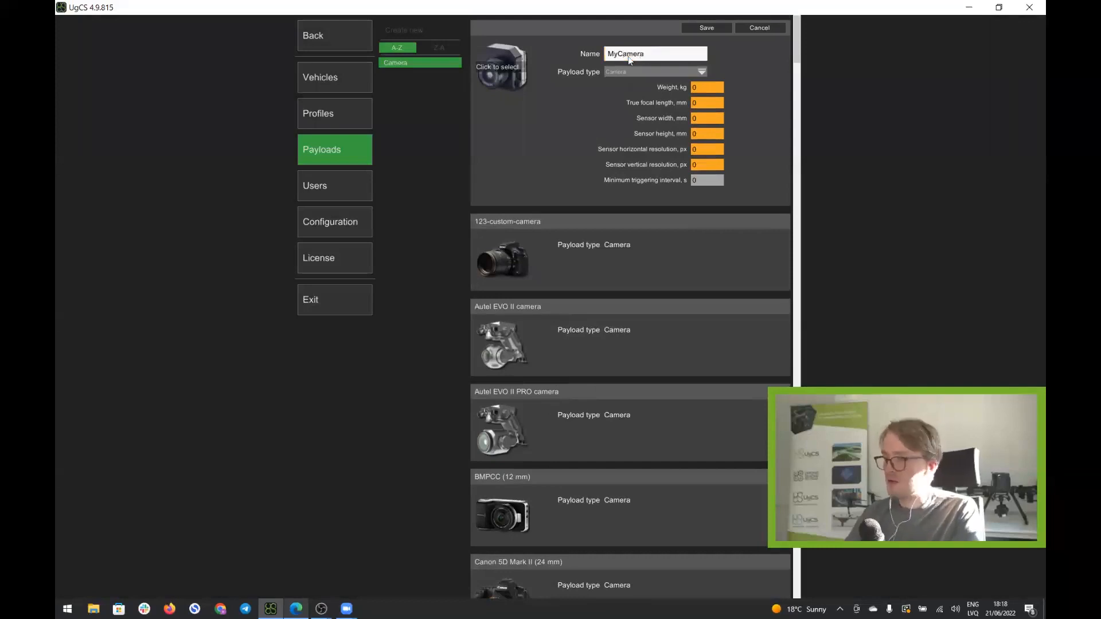
click(712, 89)
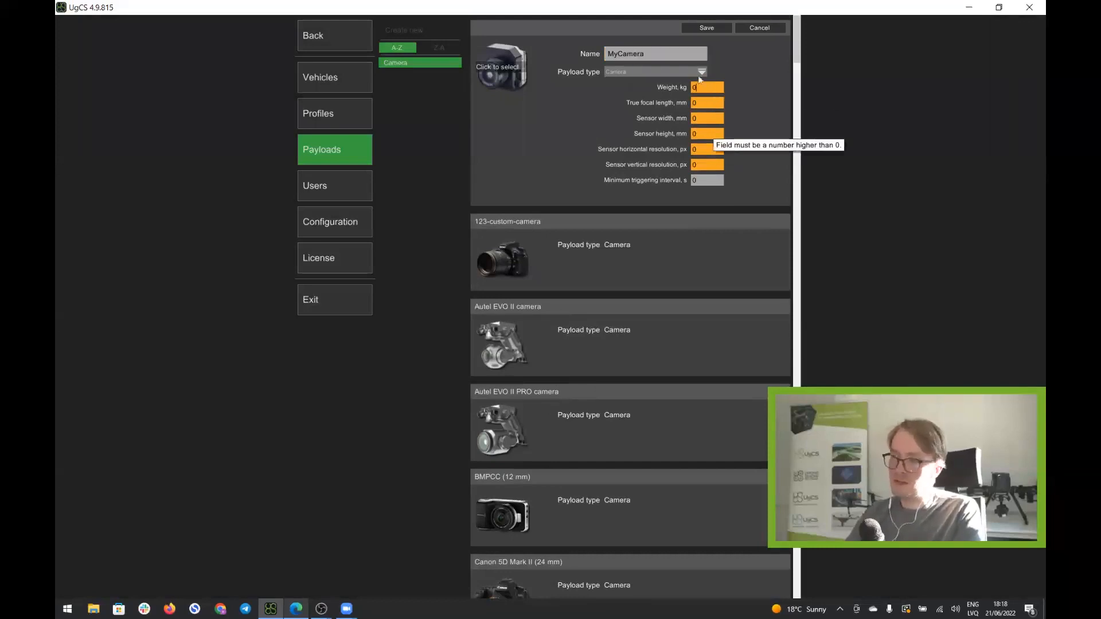
text(1)
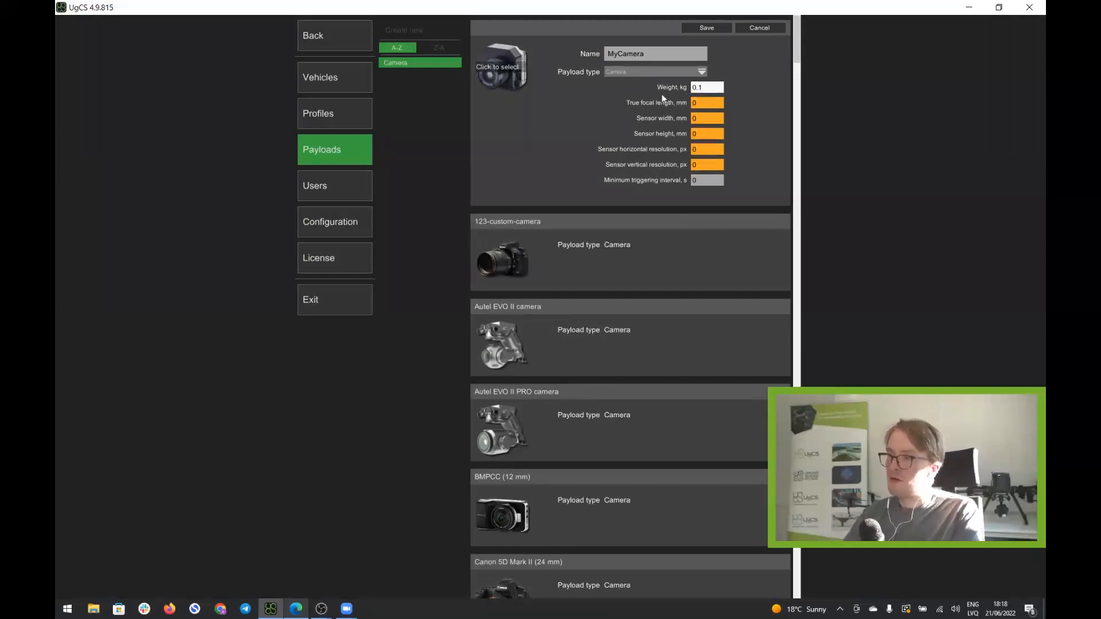
Set MyCamera's true focal length to 9 mm, its sensor width to 640 mm and its sensor height to 480 mm.
click(698, 104)
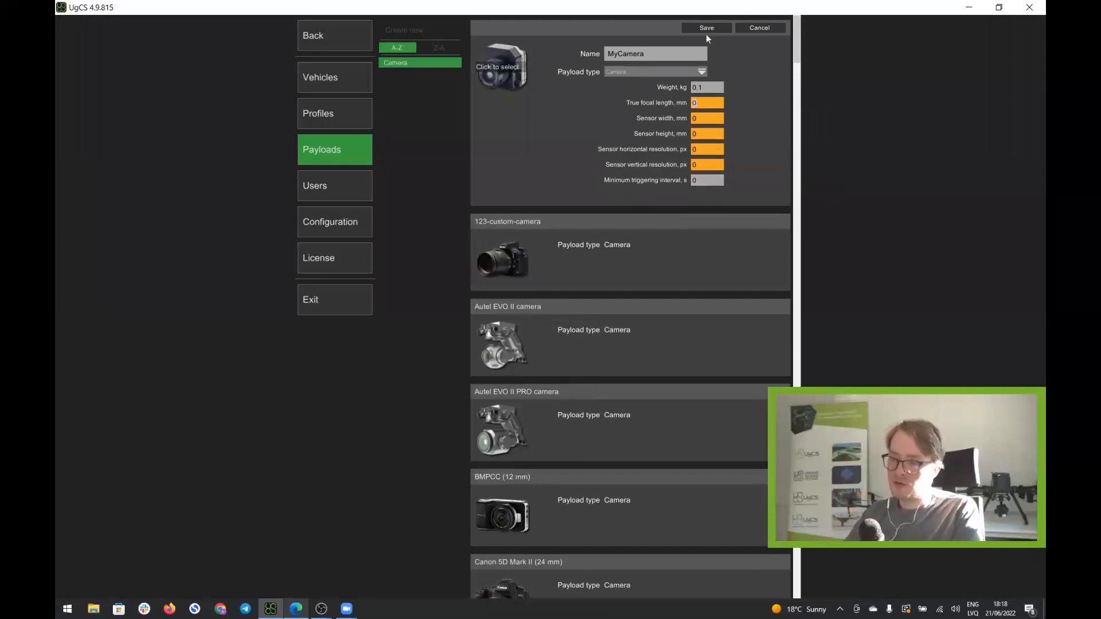
click(715, 102)
text(9)
click(705, 120)
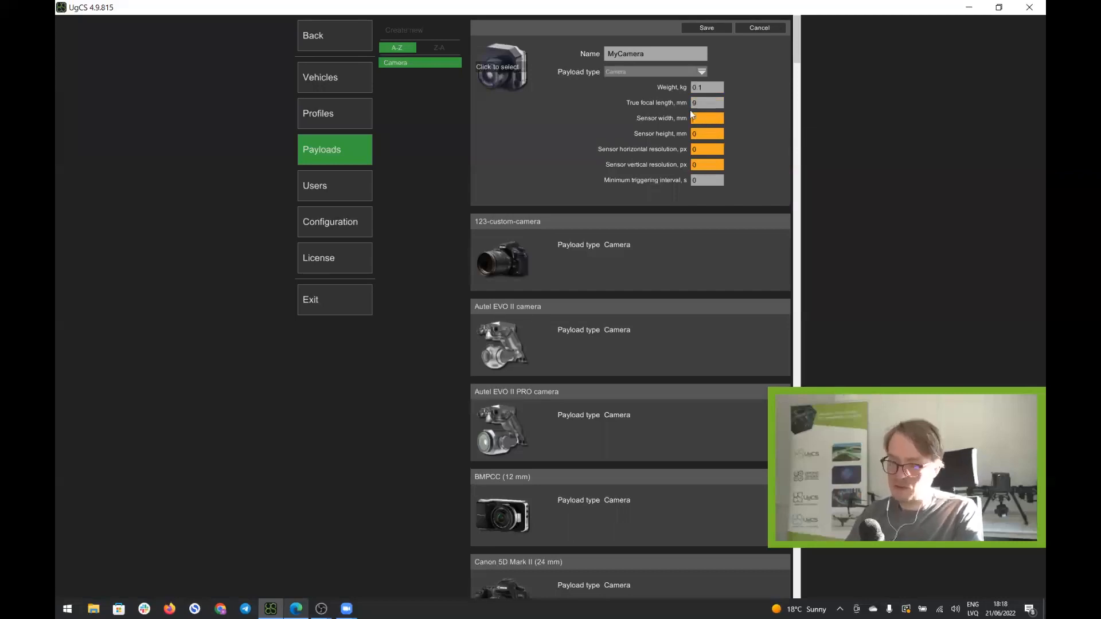
click(704, 135)
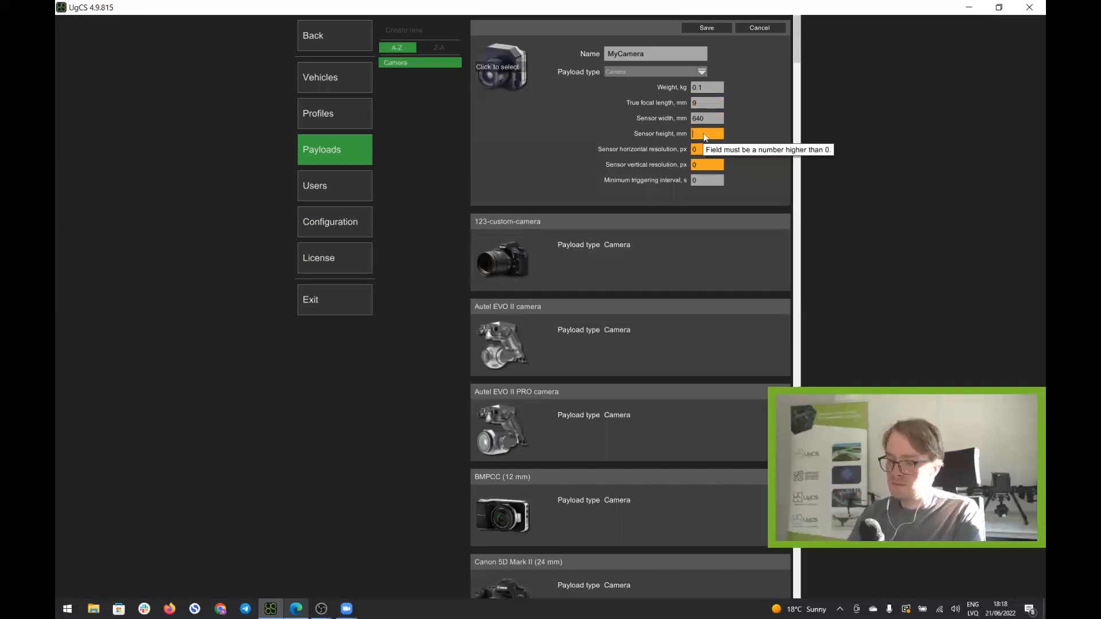
text(480)
click(715, 120)
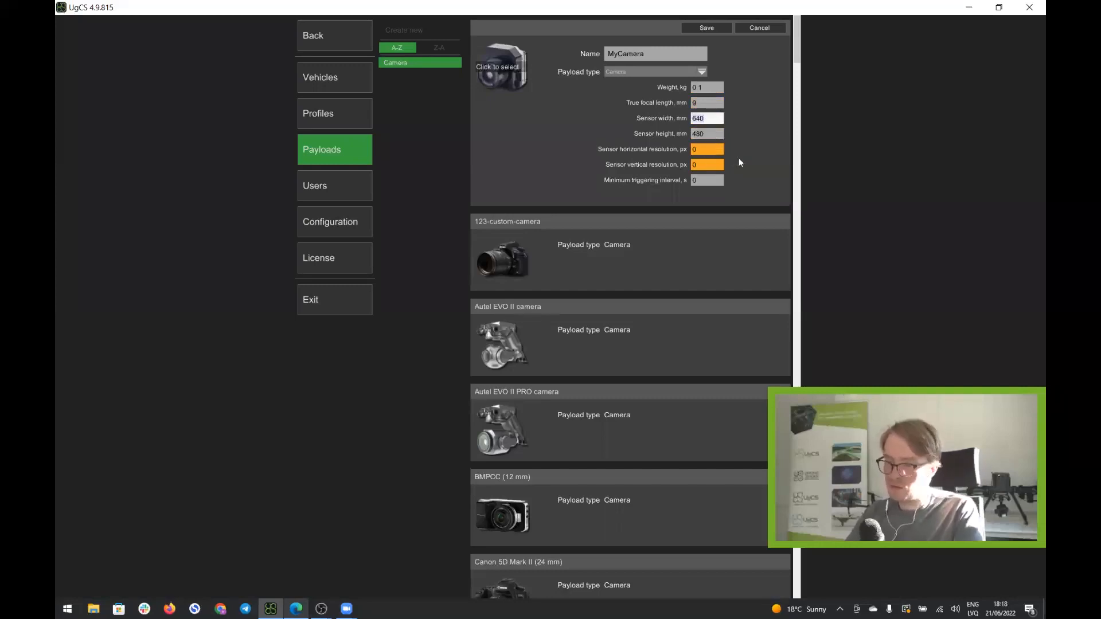
Set the sensor's horizontal resolution to 640 px and its vertical resolution to 480 px.
click(721, 151)
text(640)
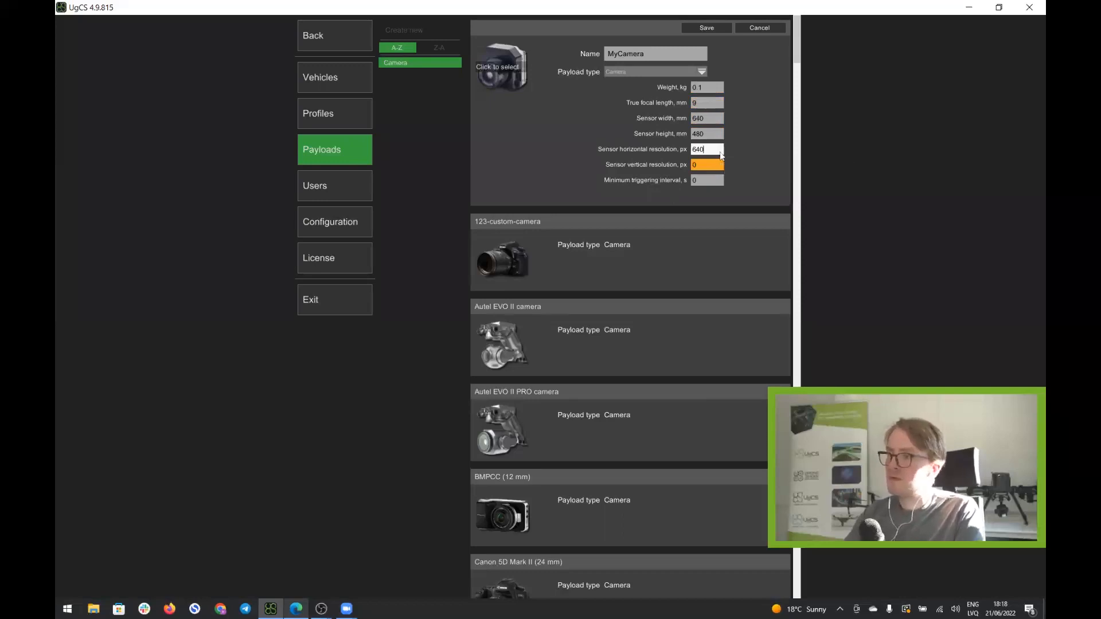
click(713, 166)
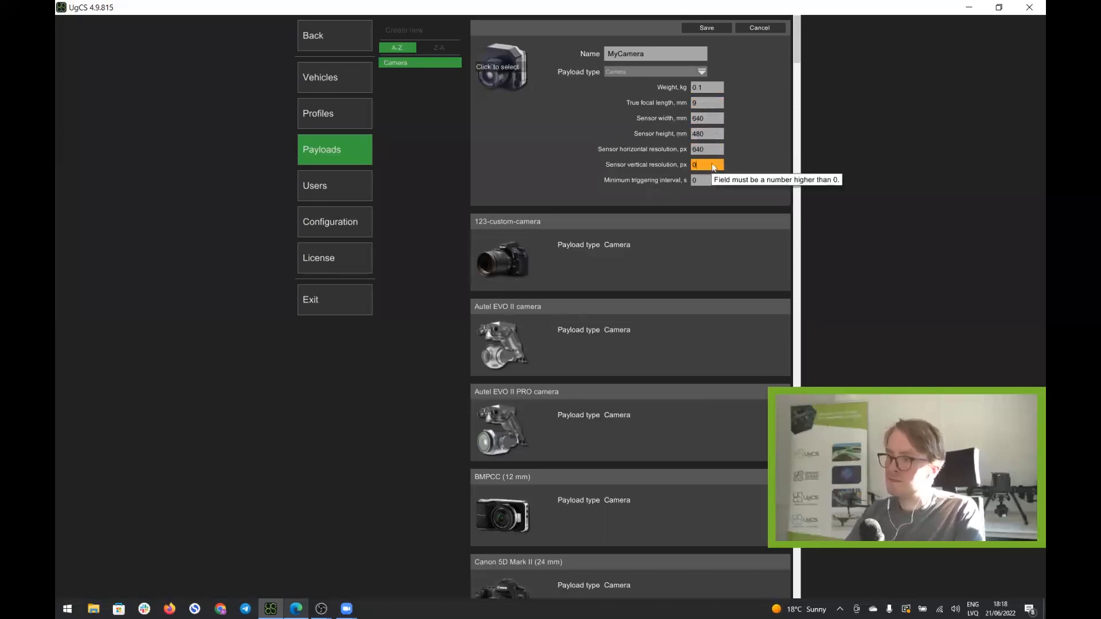
text(480)
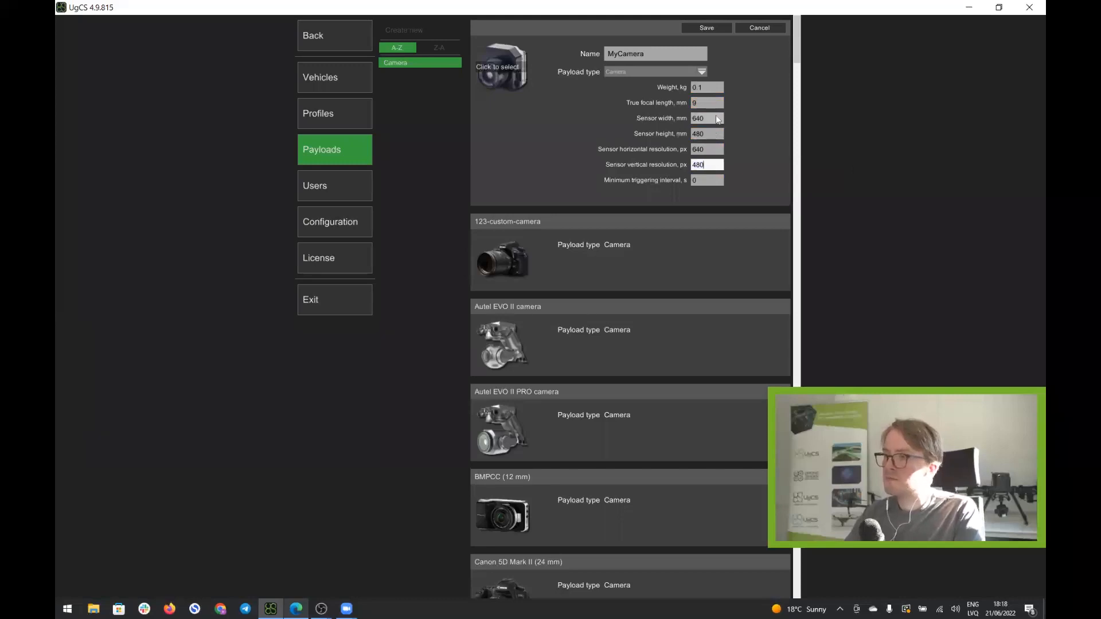
Change the sensor width and sensor height to 10 mm each and save the MyCamera payload.
click(717, 119)
key(BackSpace)
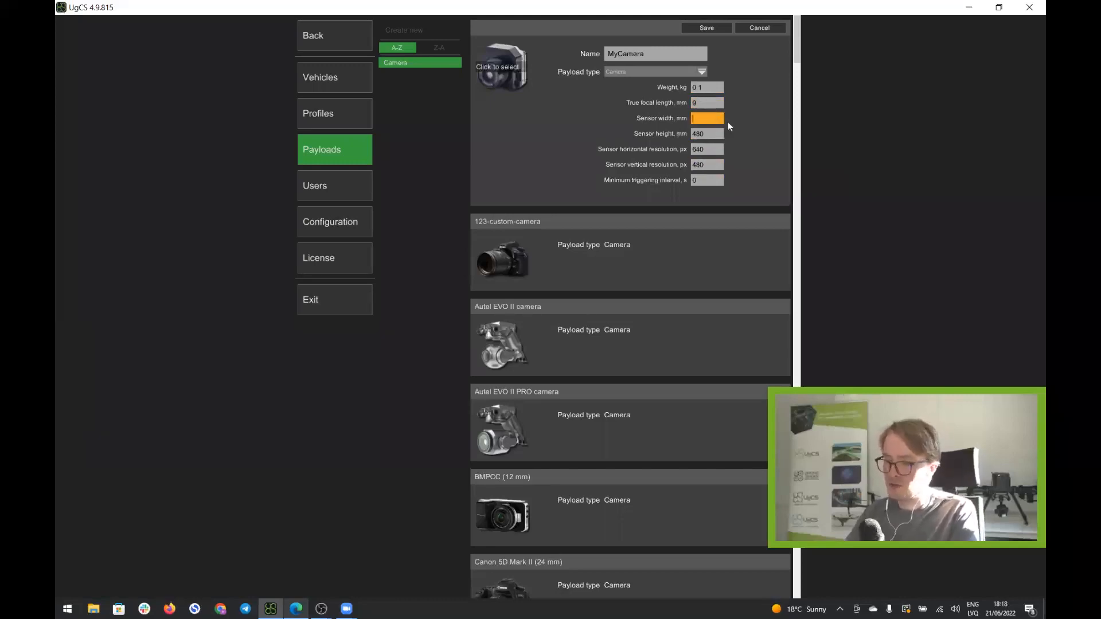
text(10)
click(715, 135)
key(BackSpace)
key(BackSpace)
key(BackSpace)
text(10)
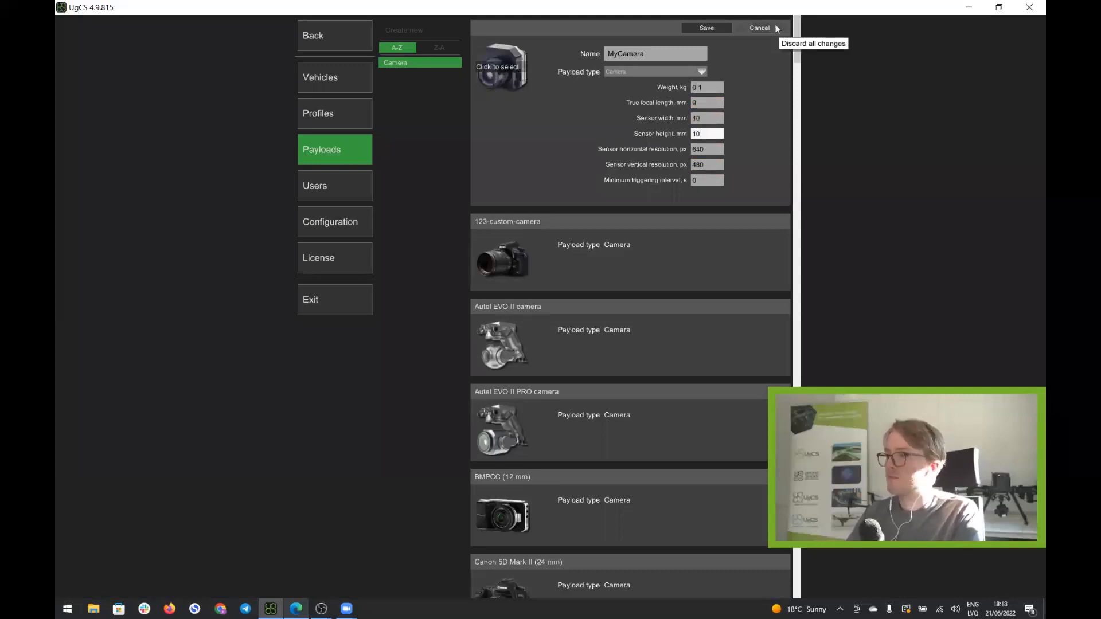
click(706, 28)
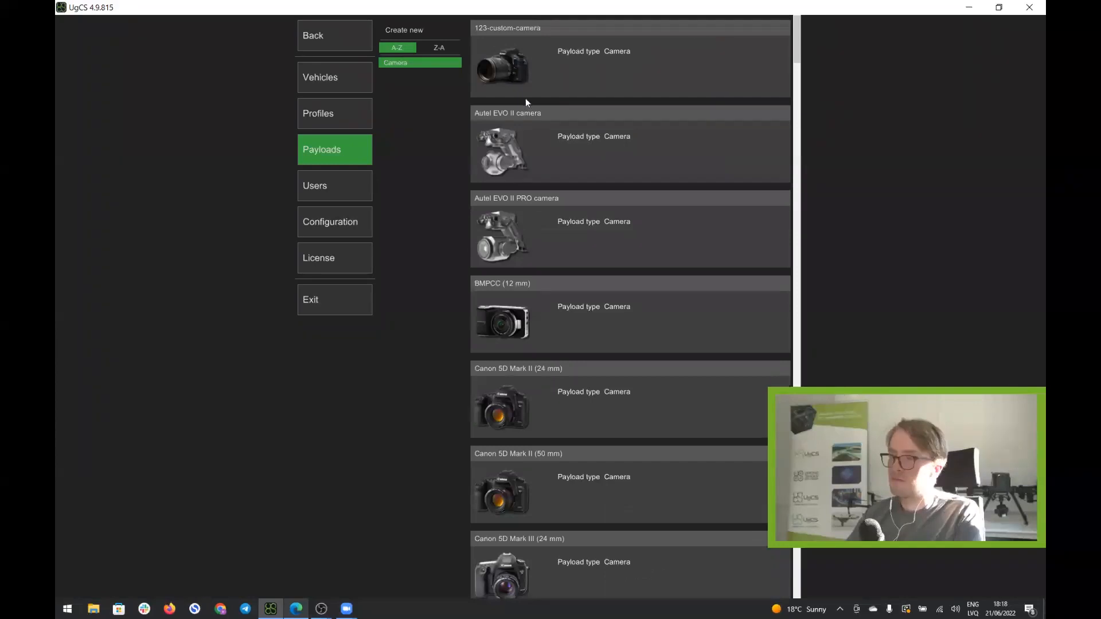
Open the DJI Matrice 300 RTK vehicle profile for editing again.
click(337, 120)
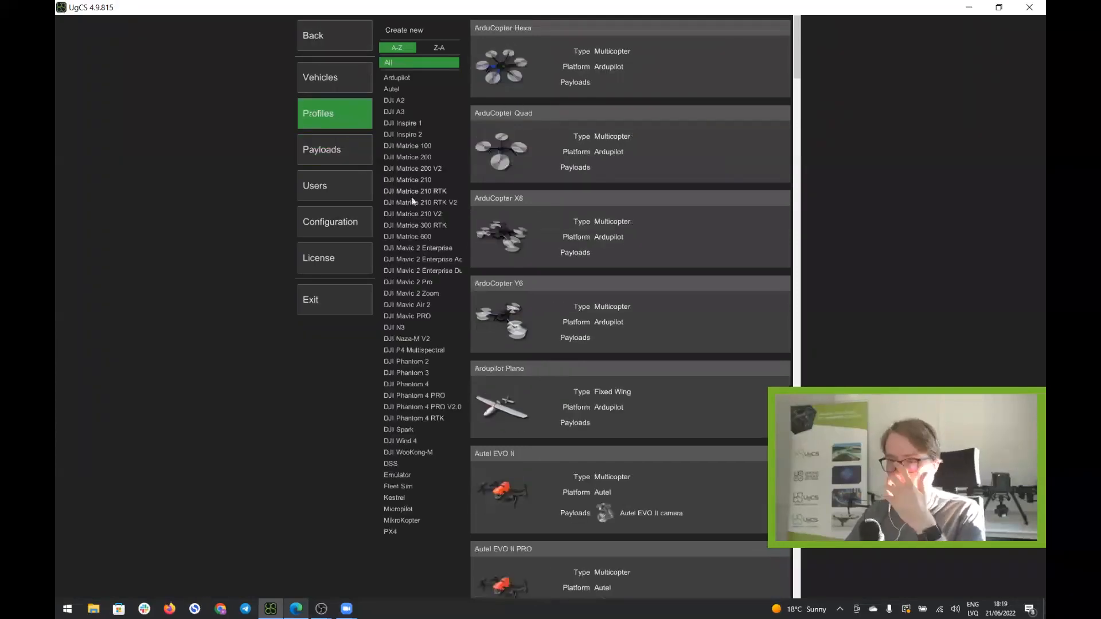
click(419, 224)
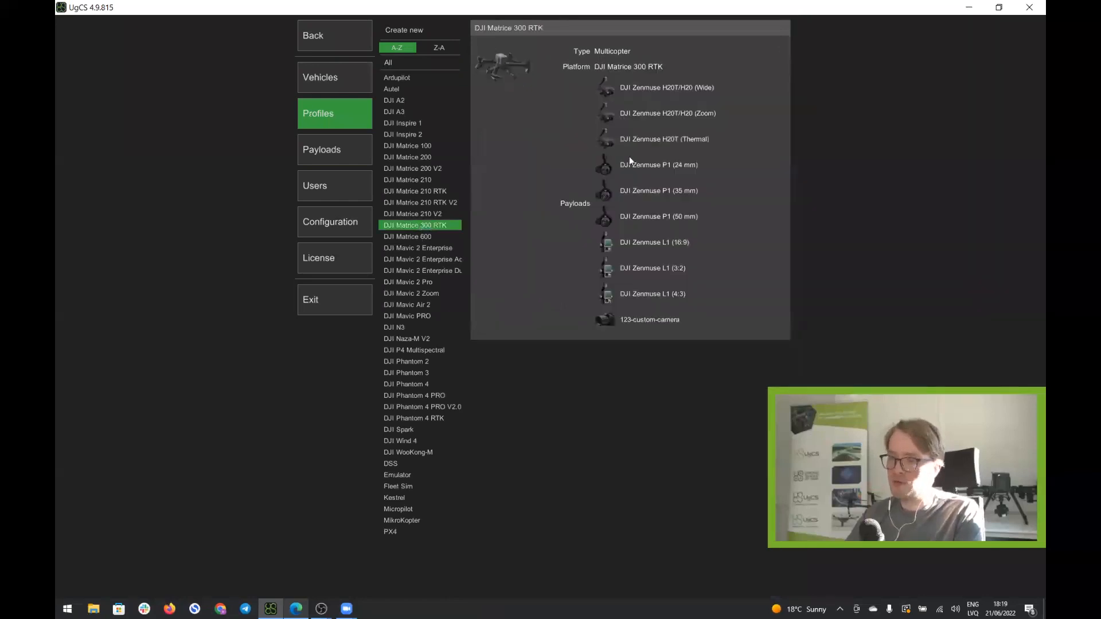
click(688, 36)
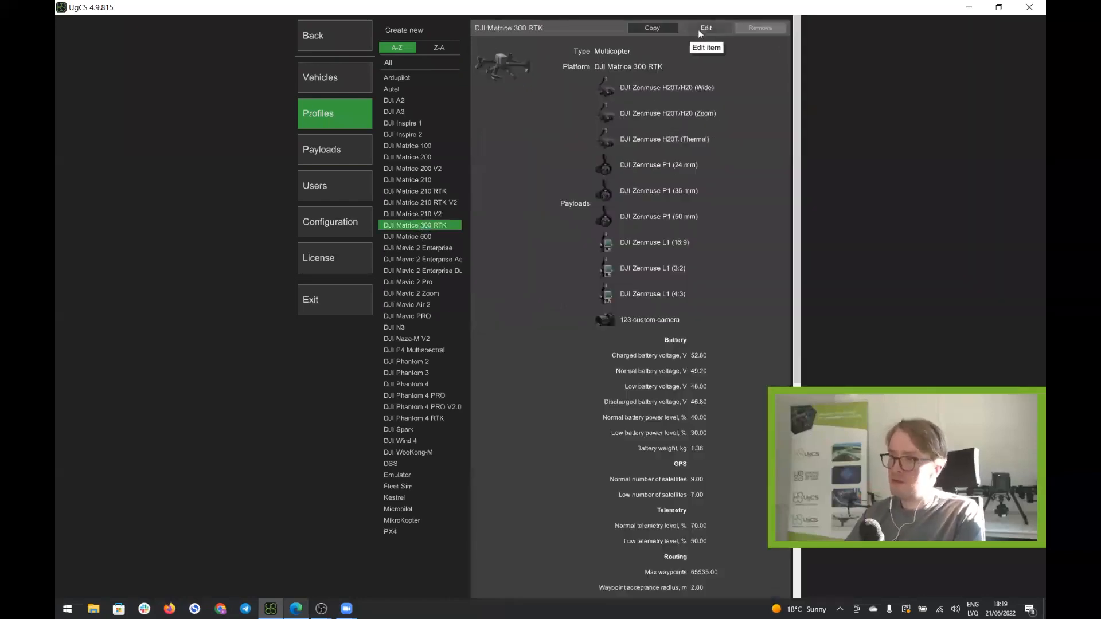
click(699, 29)
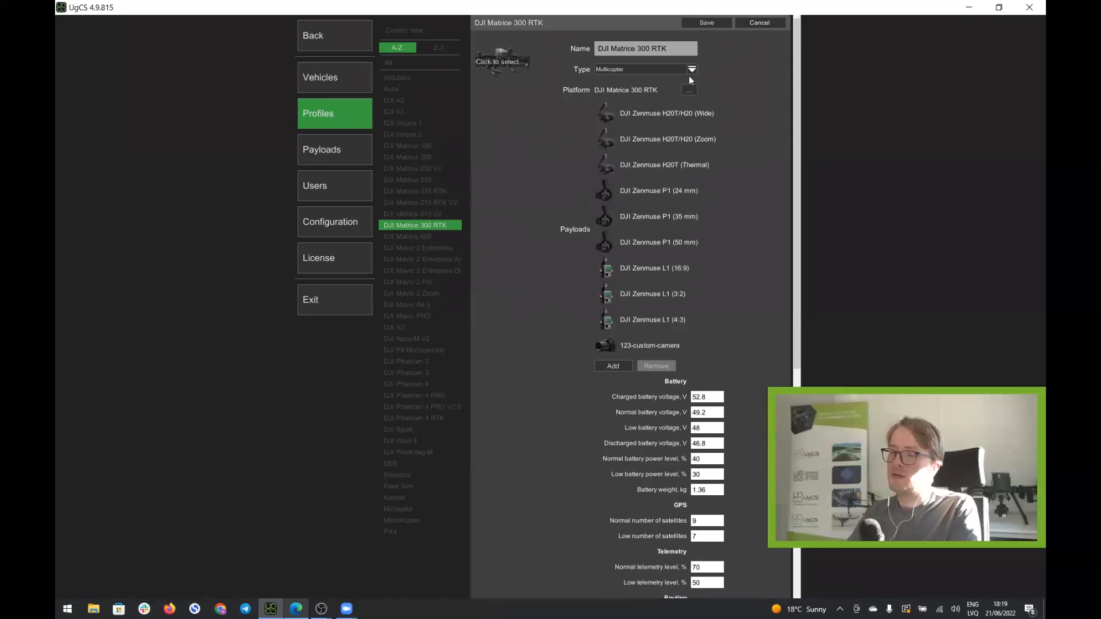
Add the MyCamera payload to the DJI Matrice 300 RTK profile.
click(614, 366)
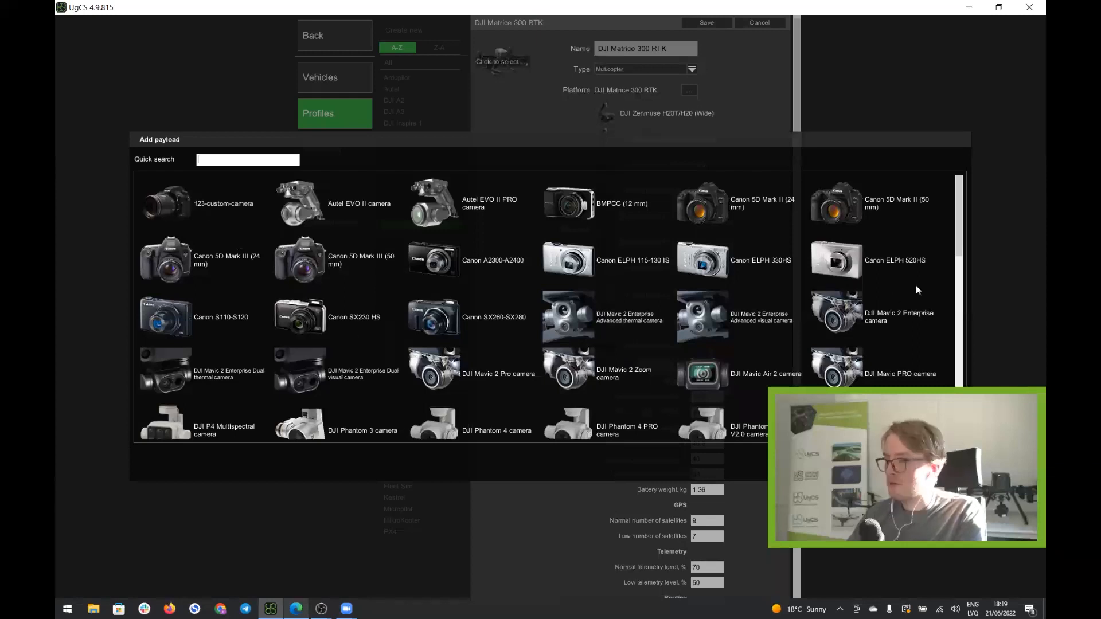
drag(962, 225, 948, 361)
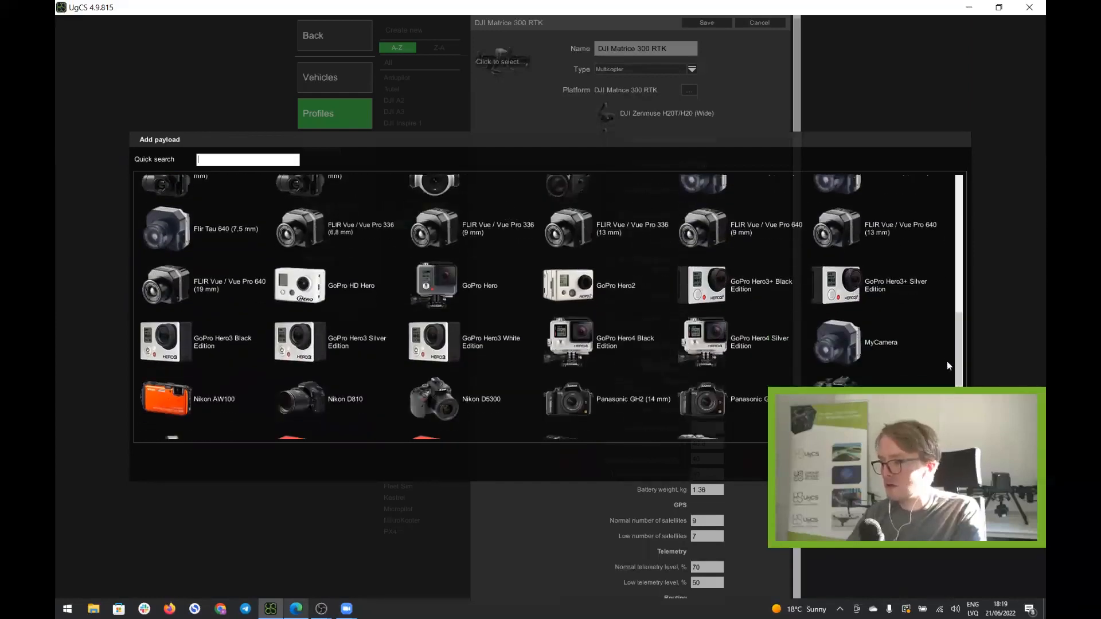
click(846, 344)
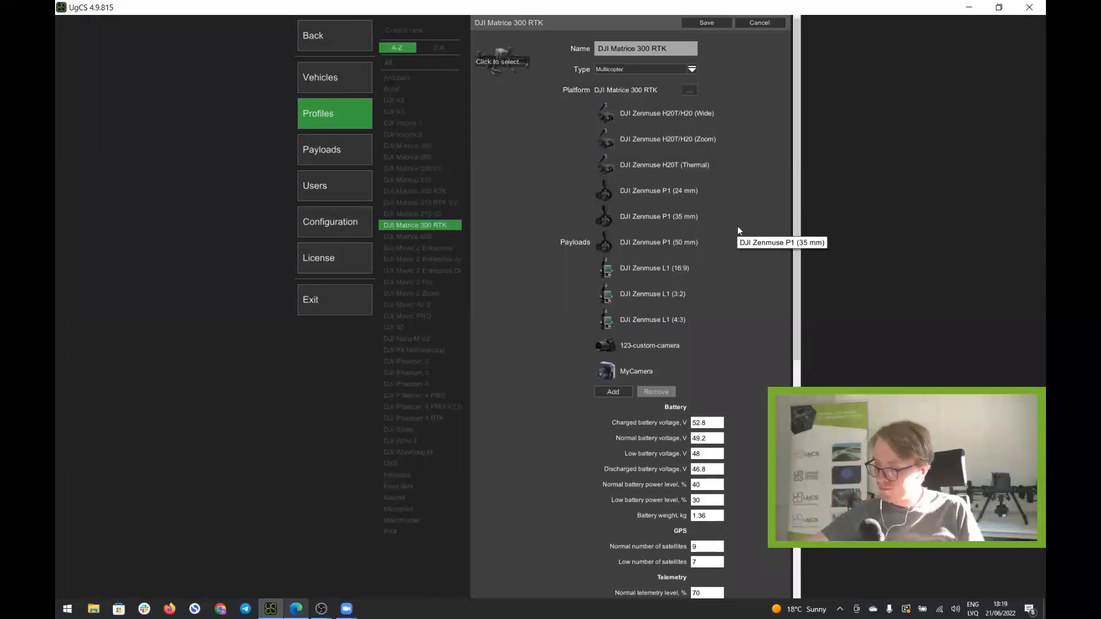
Enter a fence radius of 50000 m in the profile's routing settings and save the DJI Matrice 300 RTK profile.
scroll(731, 270, down, 3)
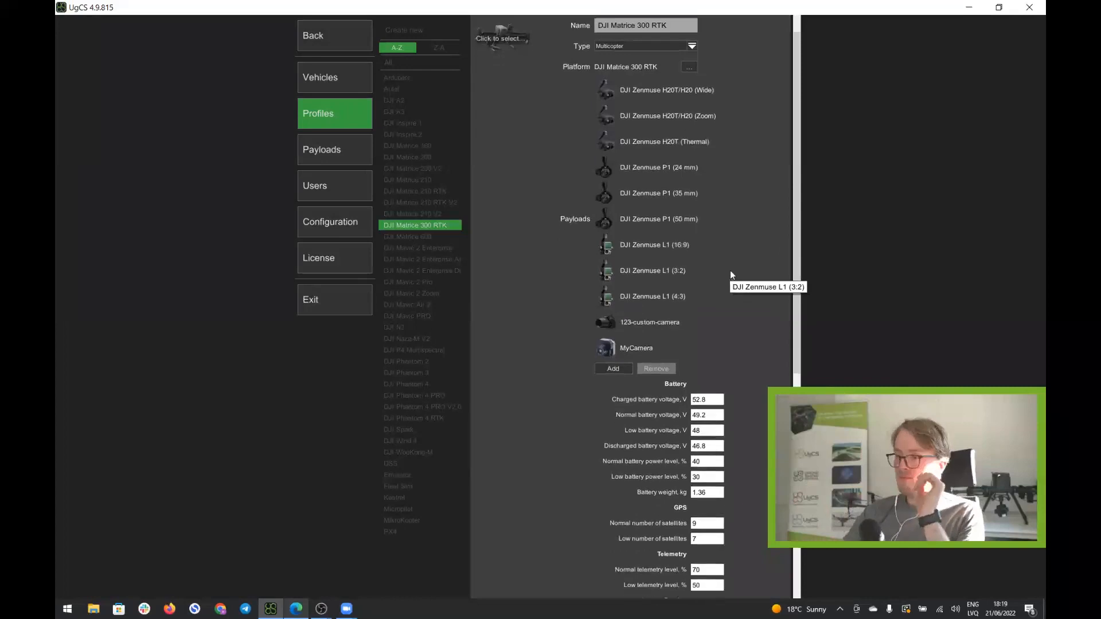
scroll(748, 430, down, 3)
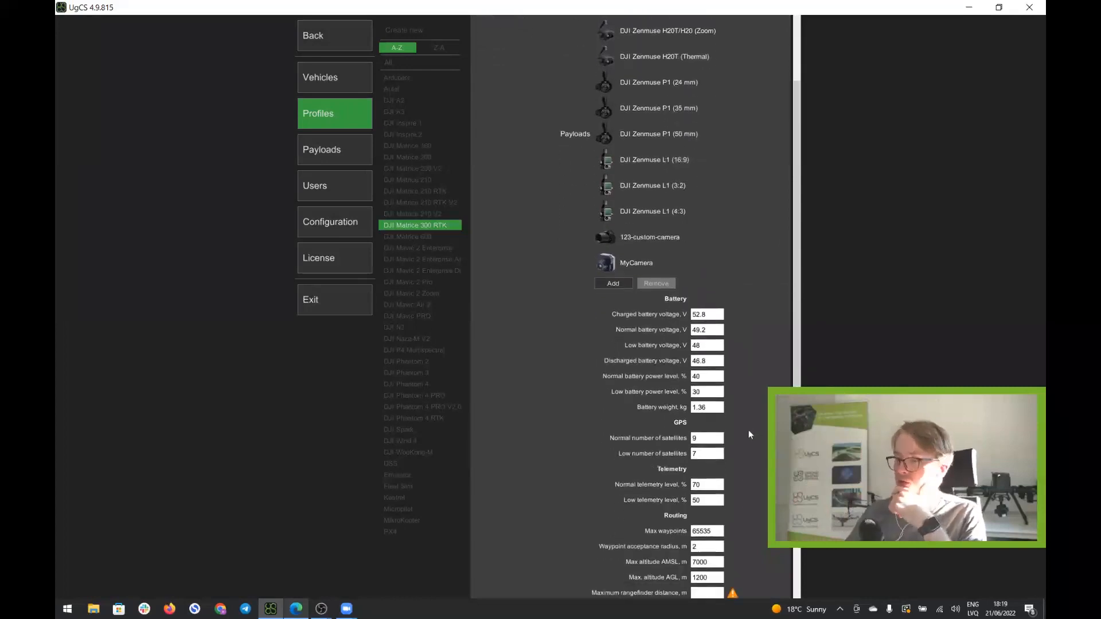
scroll(682, 304, down, 1)
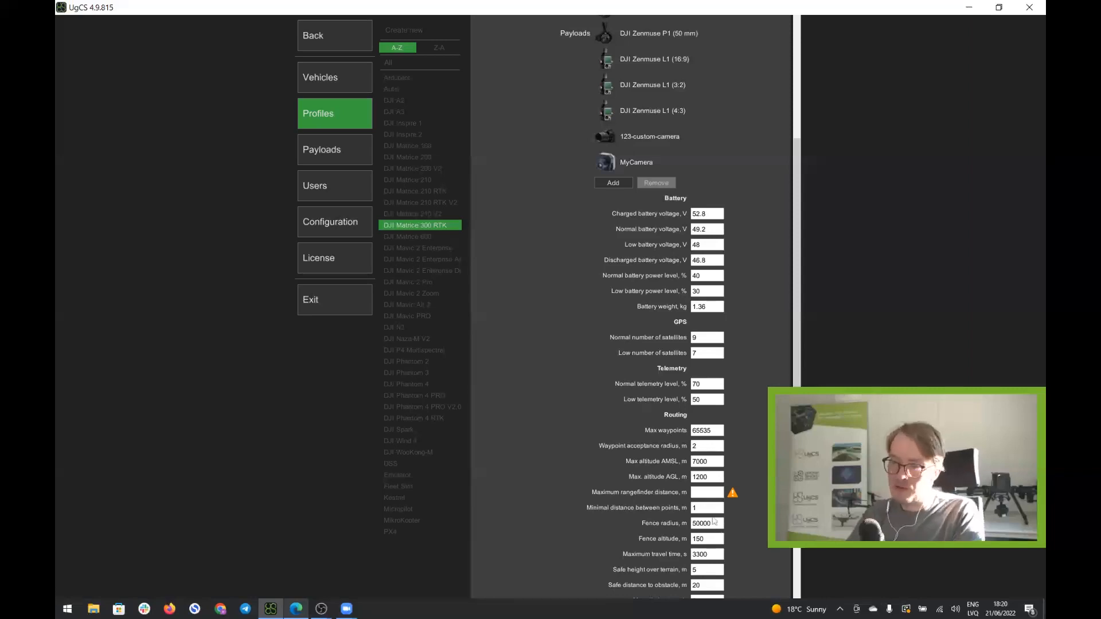
drag(714, 527, 691, 529)
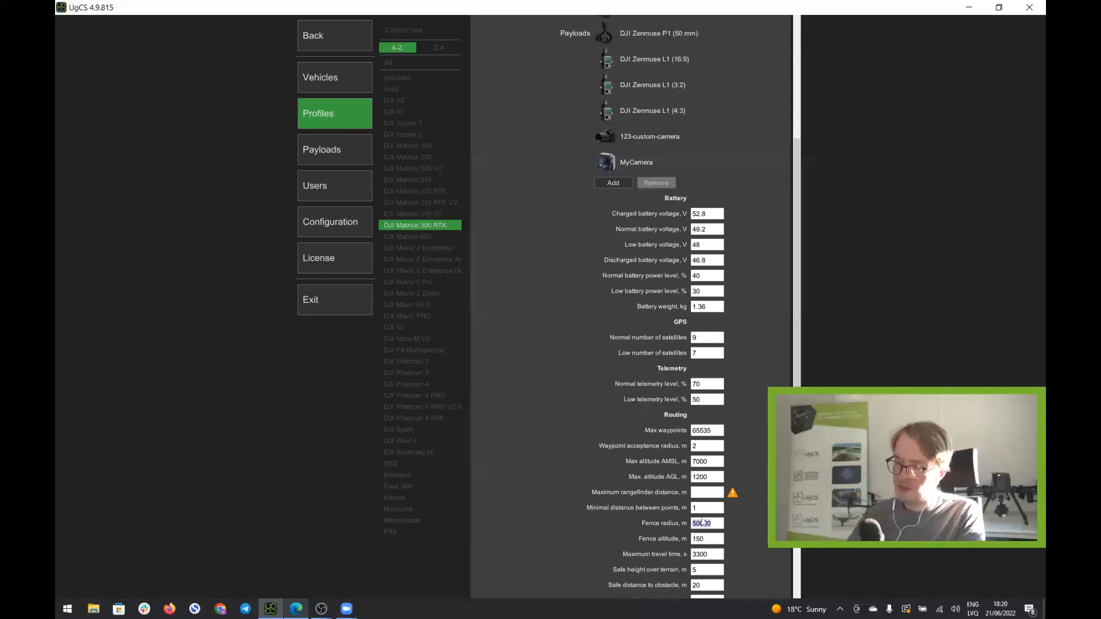
text(50)
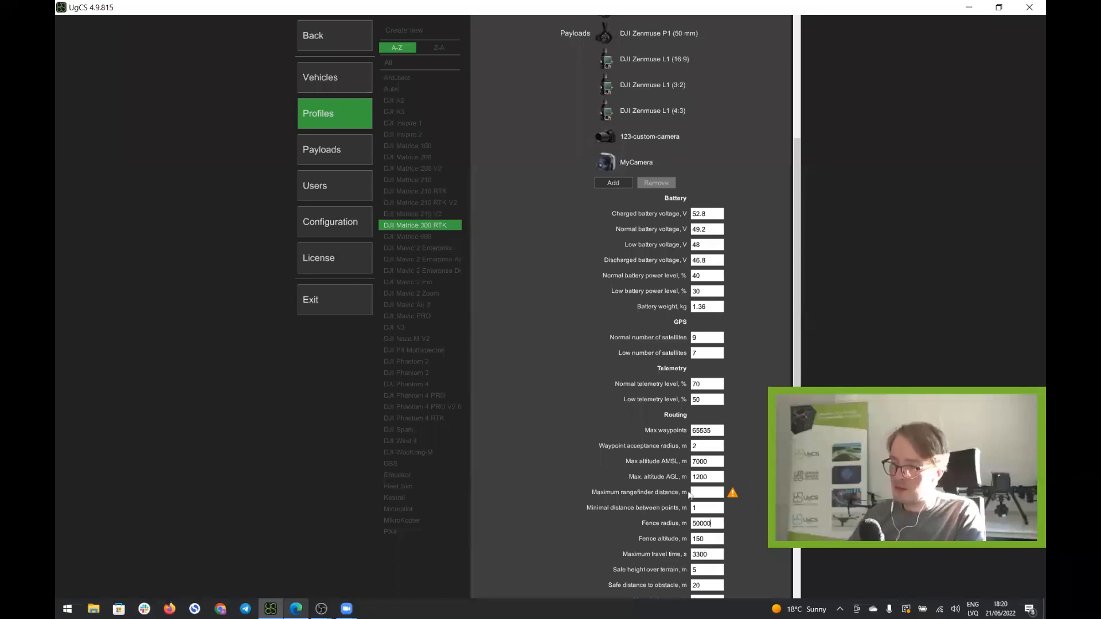
scroll(727, 419, up, 5)
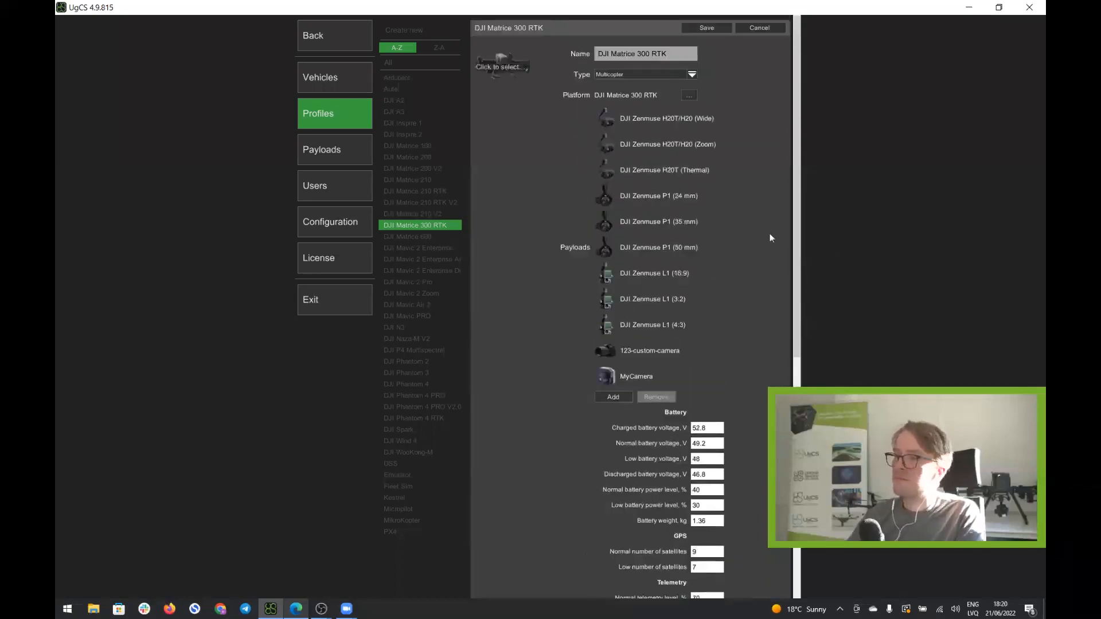
click(707, 28)
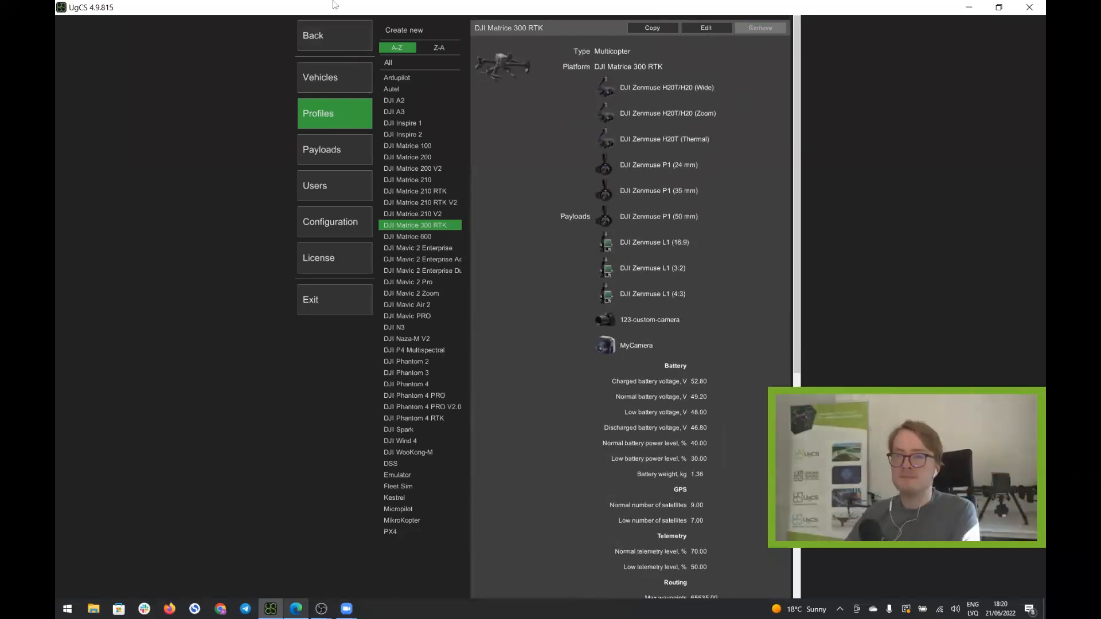
Return to the mission, select the Photogrammetry route and show its elevation profile.
click(328, 45)
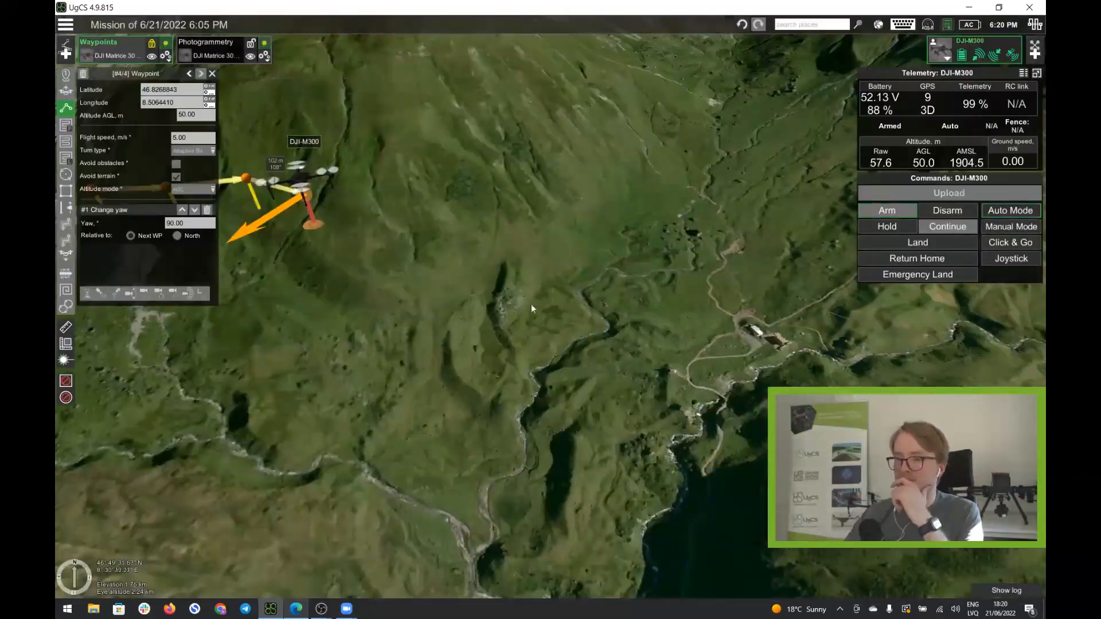
double_click(198, 43)
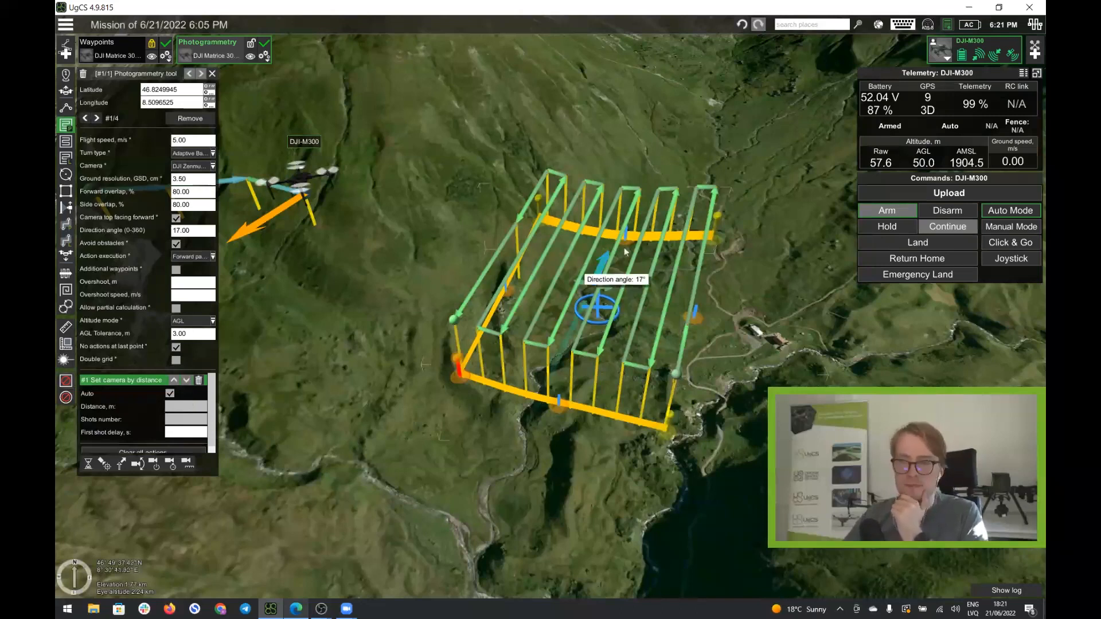
drag(751, 381, 742, 393)
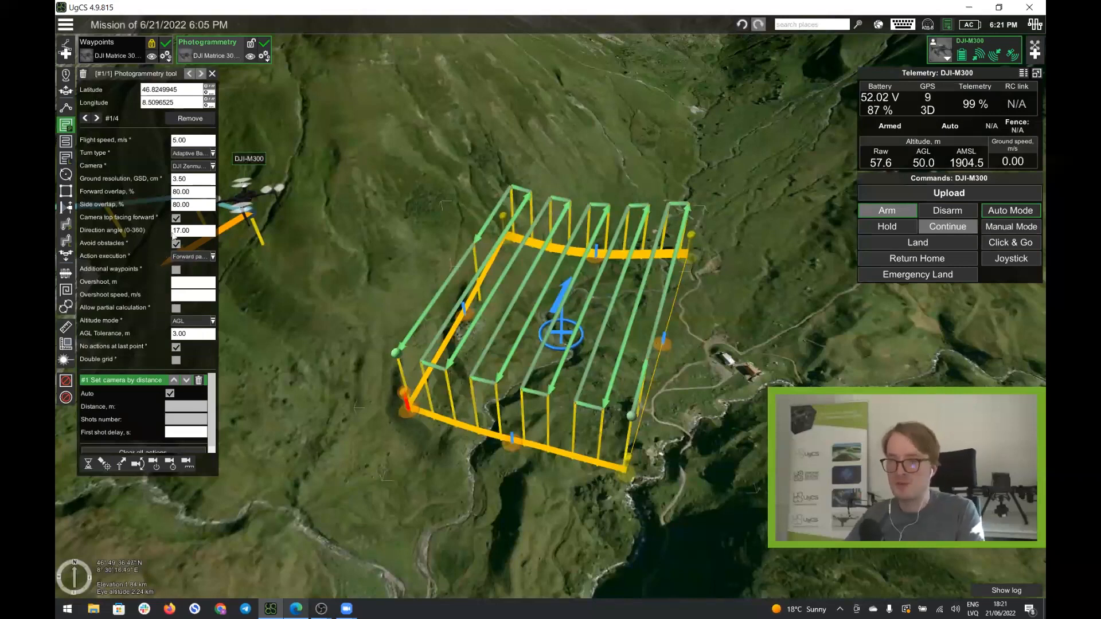
click(264, 56)
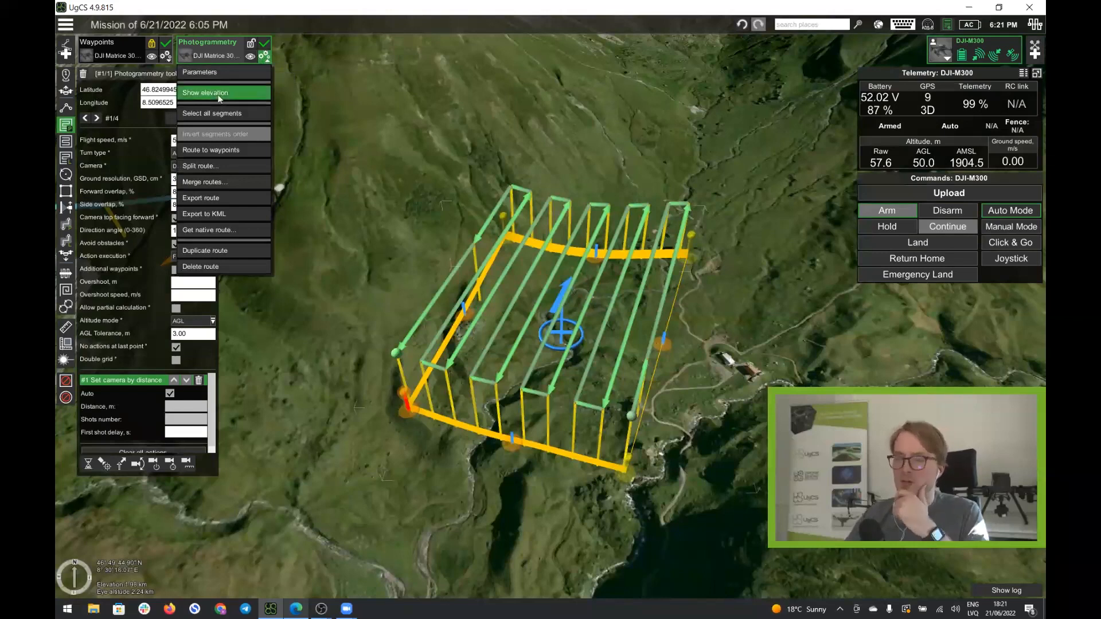
click(218, 96)
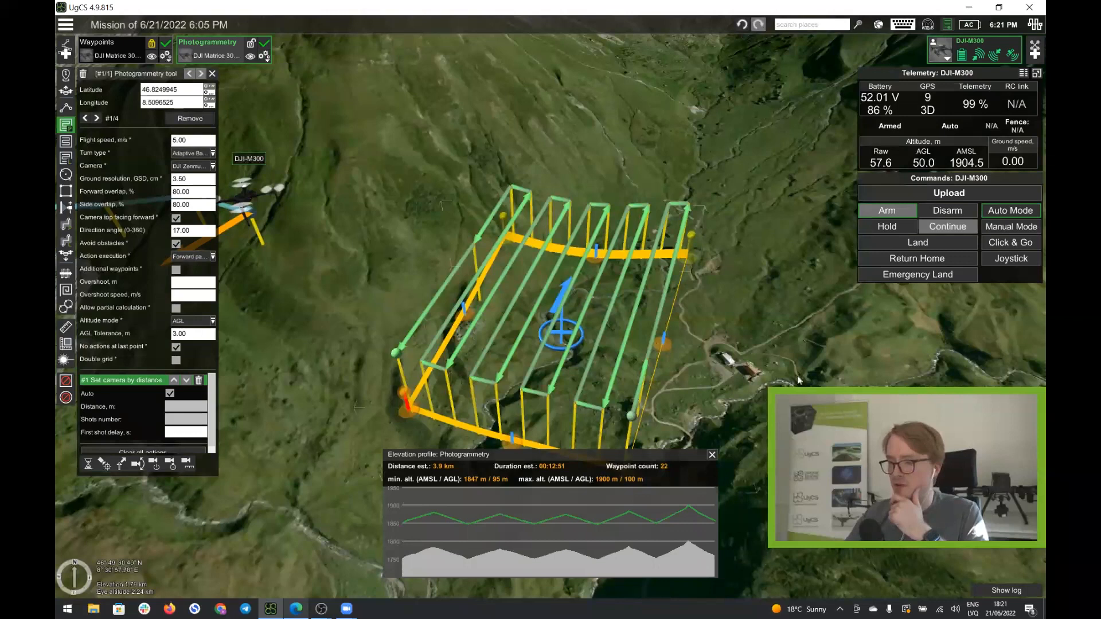
Set the AGL tolerance of the Photogrammetry route to 1 m.
right_drag(798, 380, 701, 348)
scroll(690, 294, up, 5)
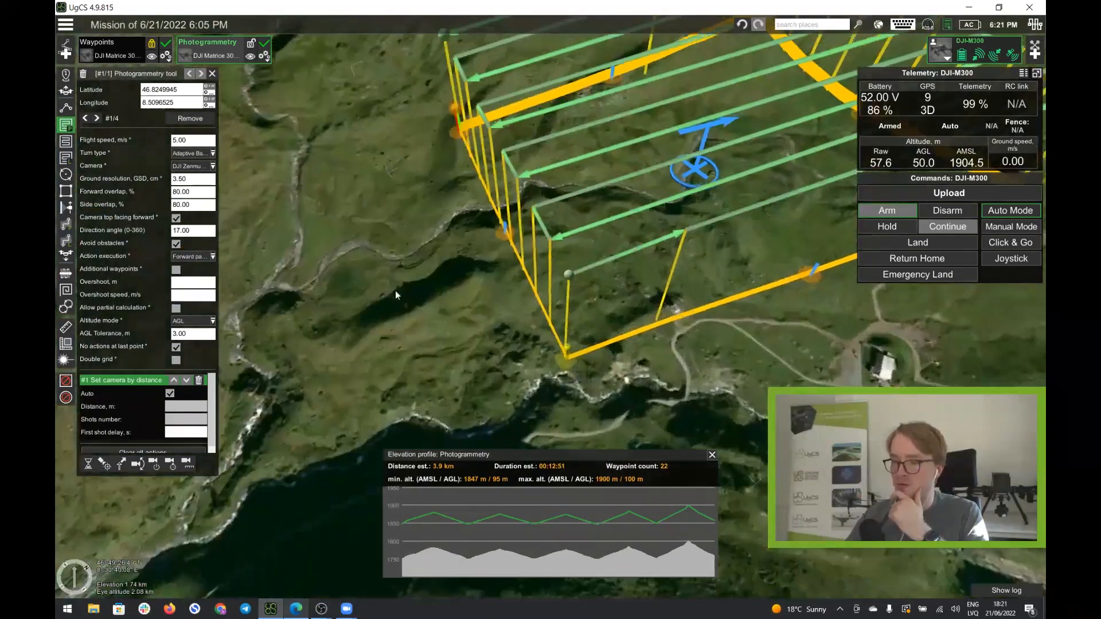
drag(395, 290, 370, 315)
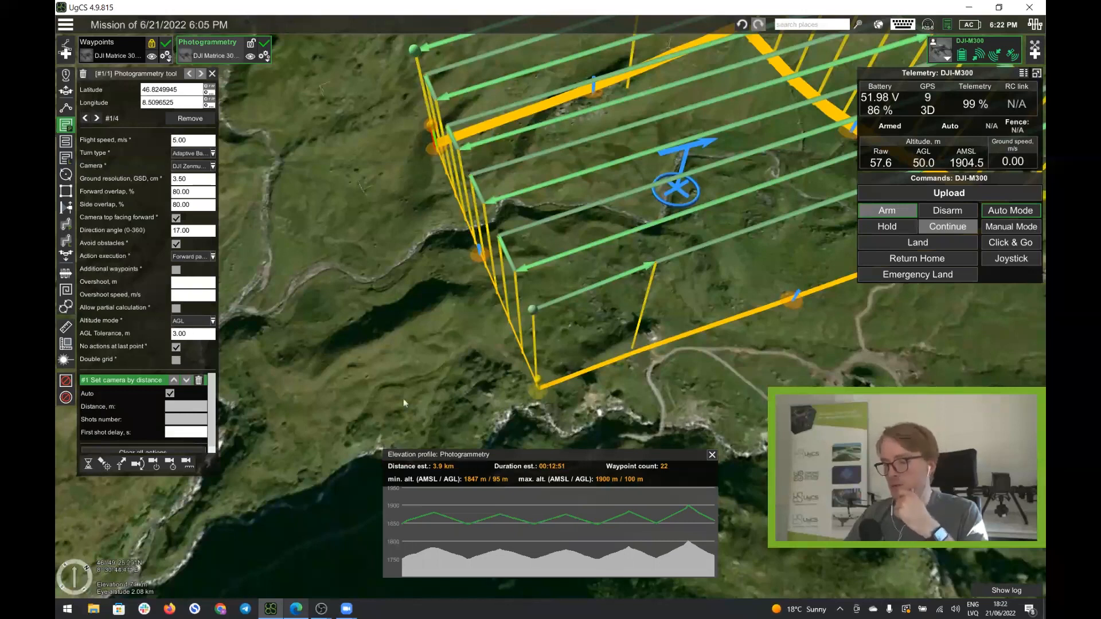
click(189, 337)
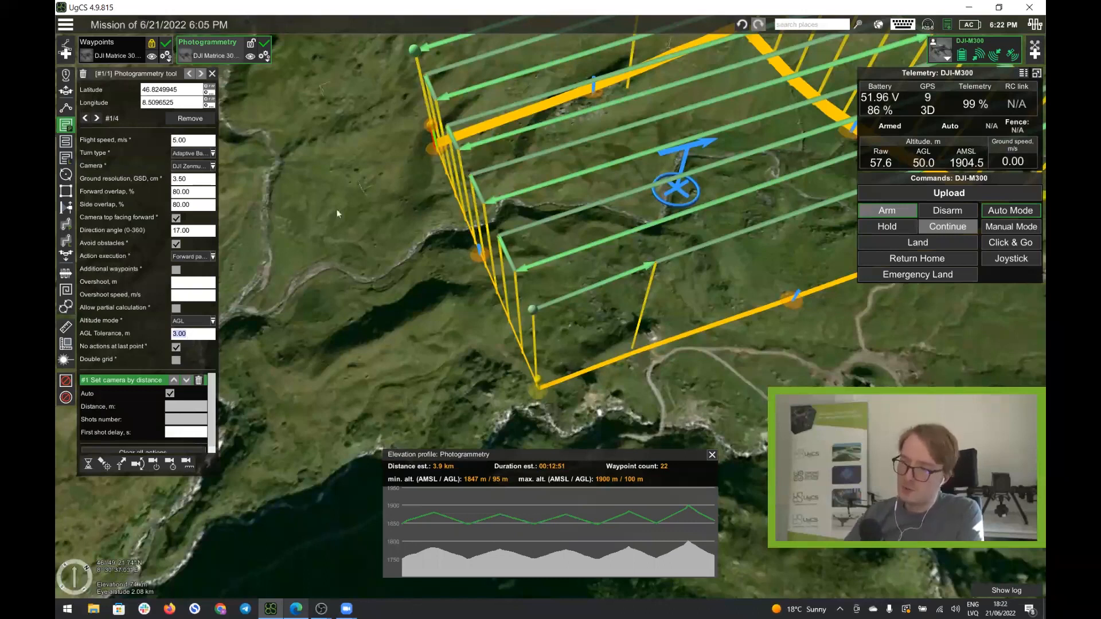
drag(822, 367, 536, 345)
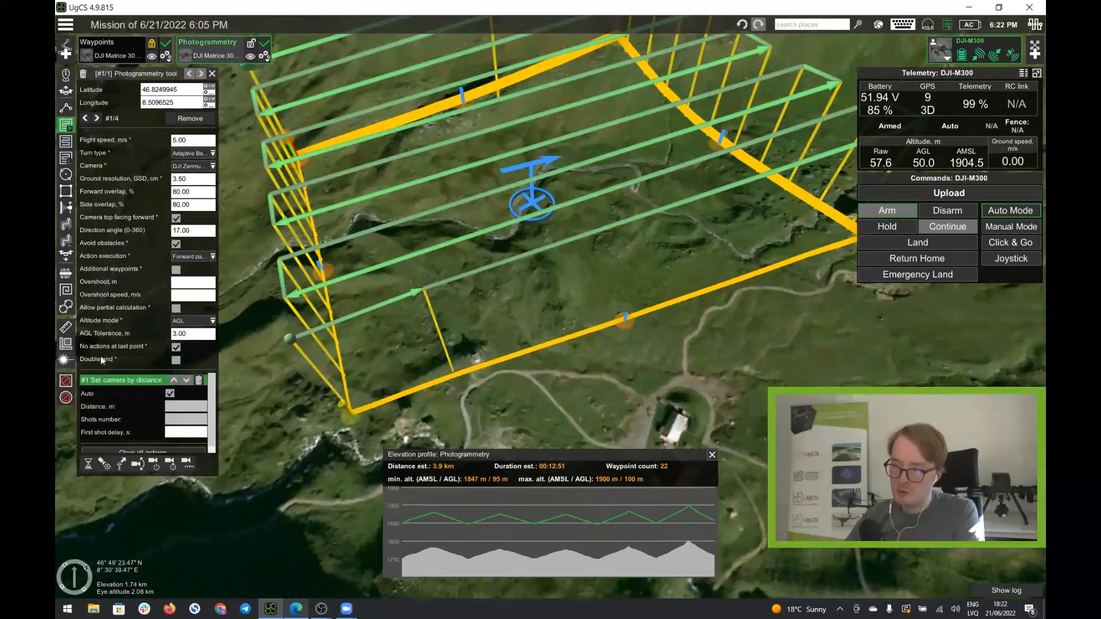
click(194, 337)
key(BackSpace)
key(BackSpace)
key(BackSpace)
key(BackSpace)
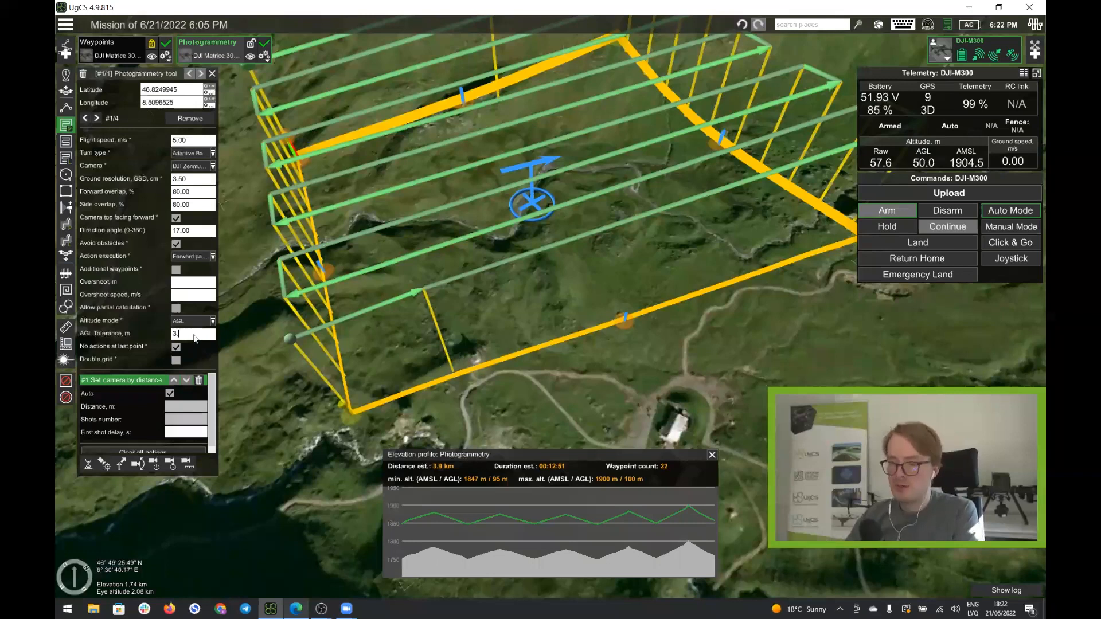
text(1)
key(Return)
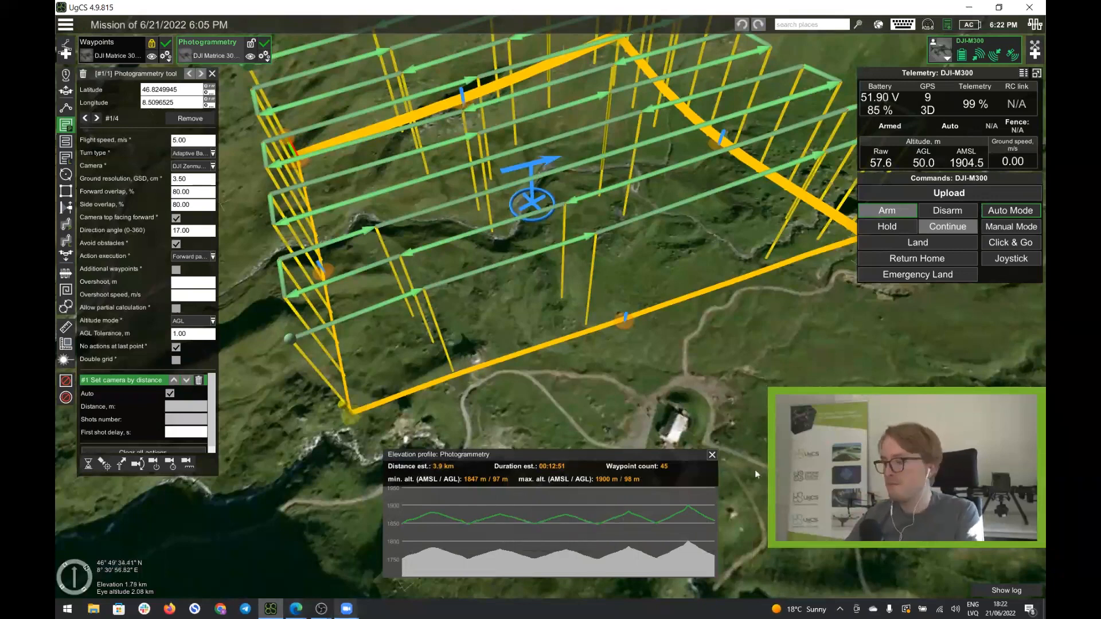
Close the elevation profile and examine the full photogrammetry grid from another angle.
click(712, 455)
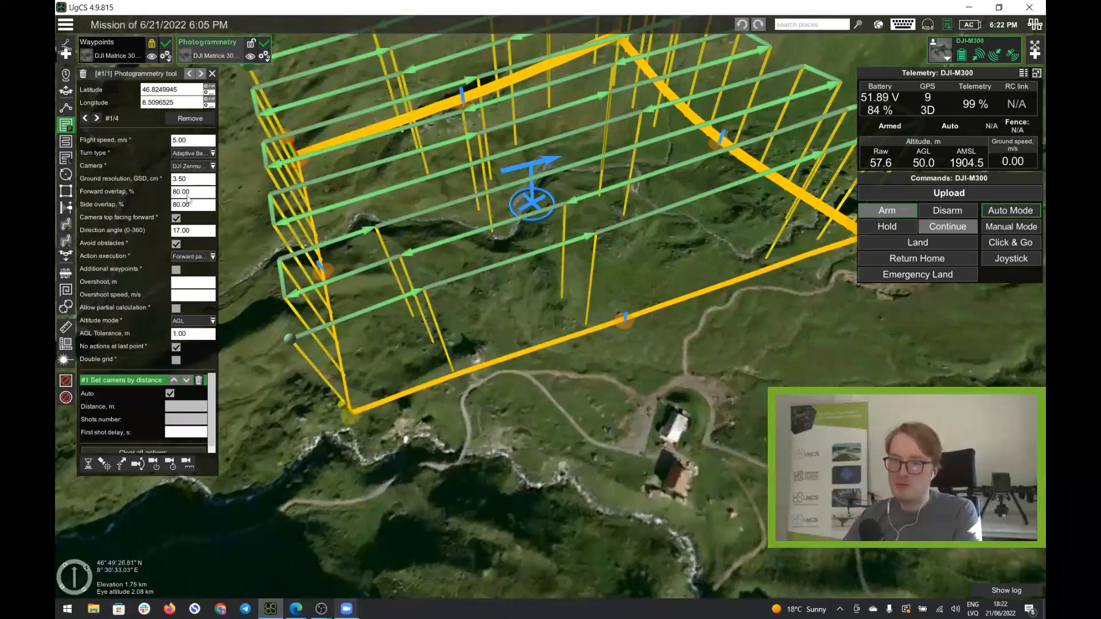
right_drag(549, 370, 696, 317)
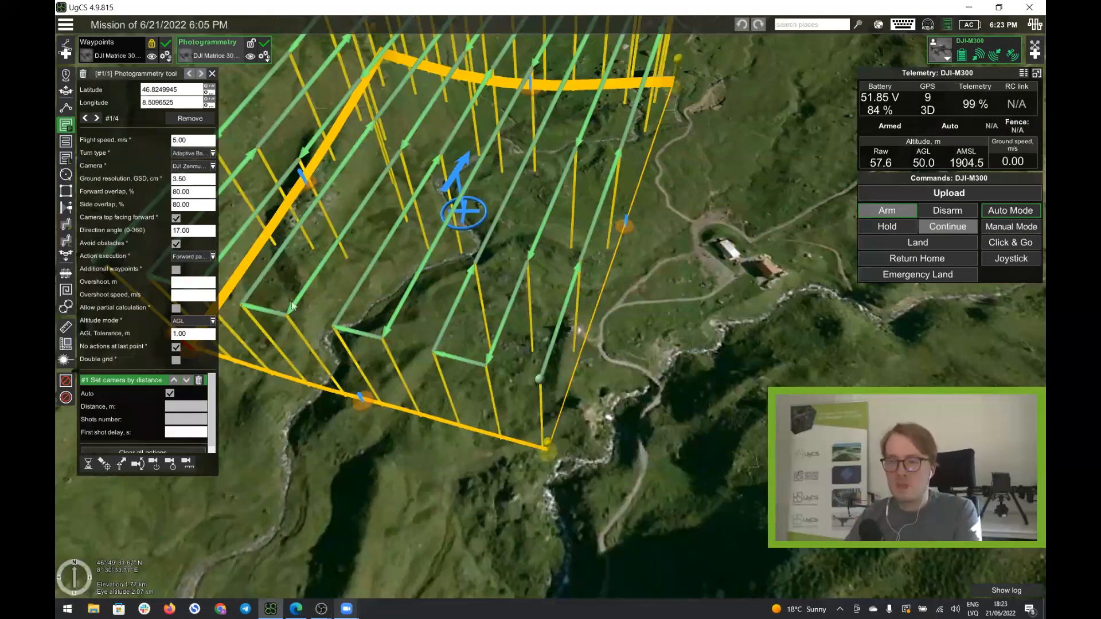
mouse_move(446, 183)
drag(320, 480, 441, 511)
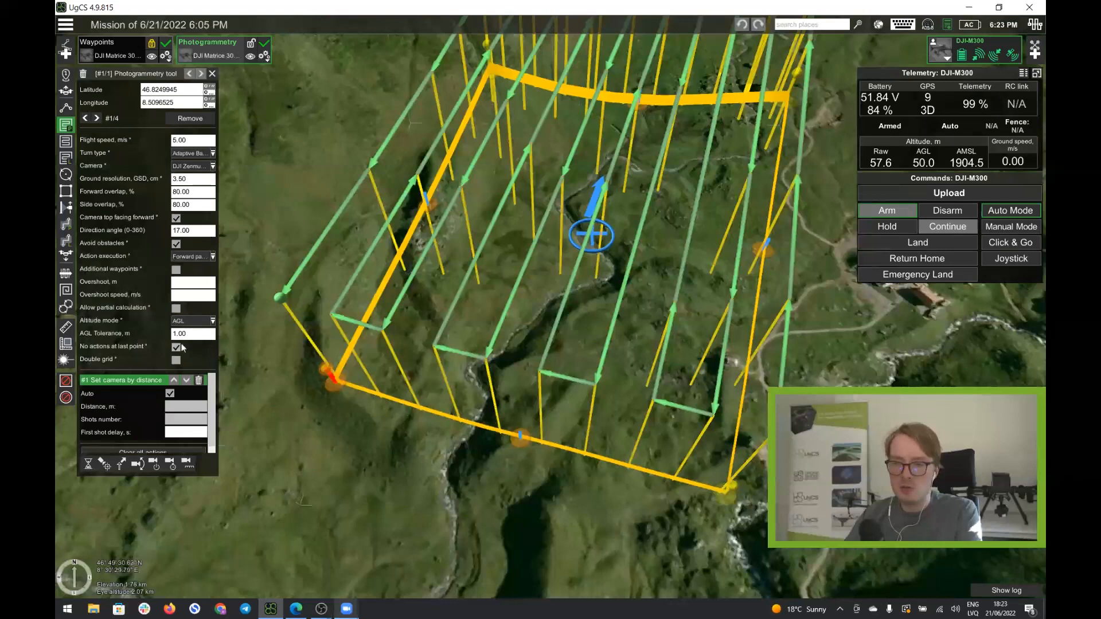
scroll(468, 404, down, 5)
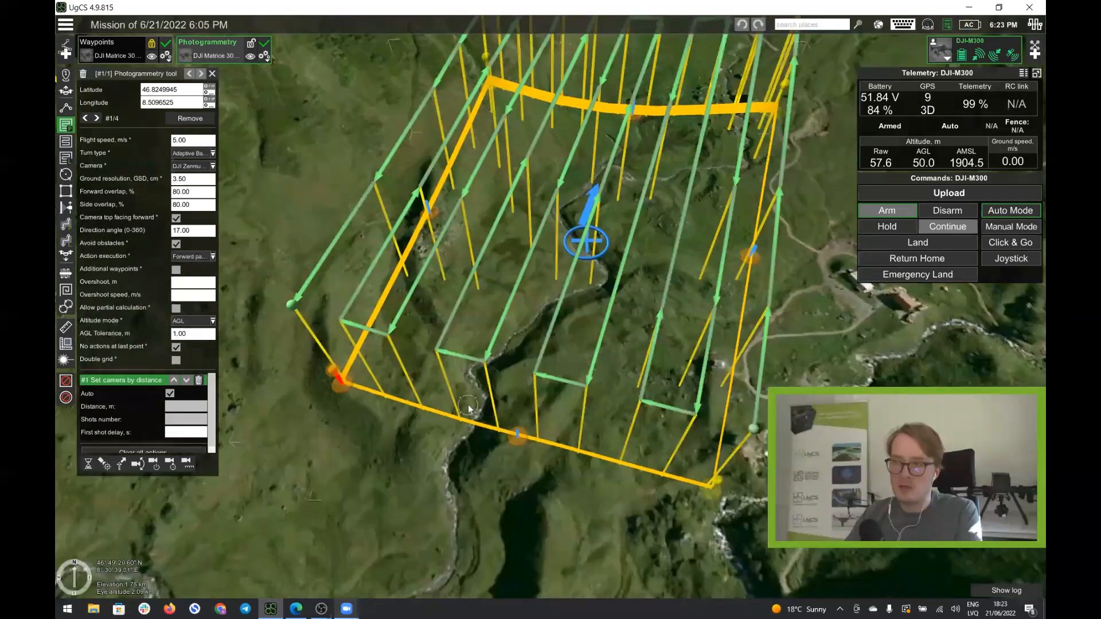
mouse_move(462, 408)
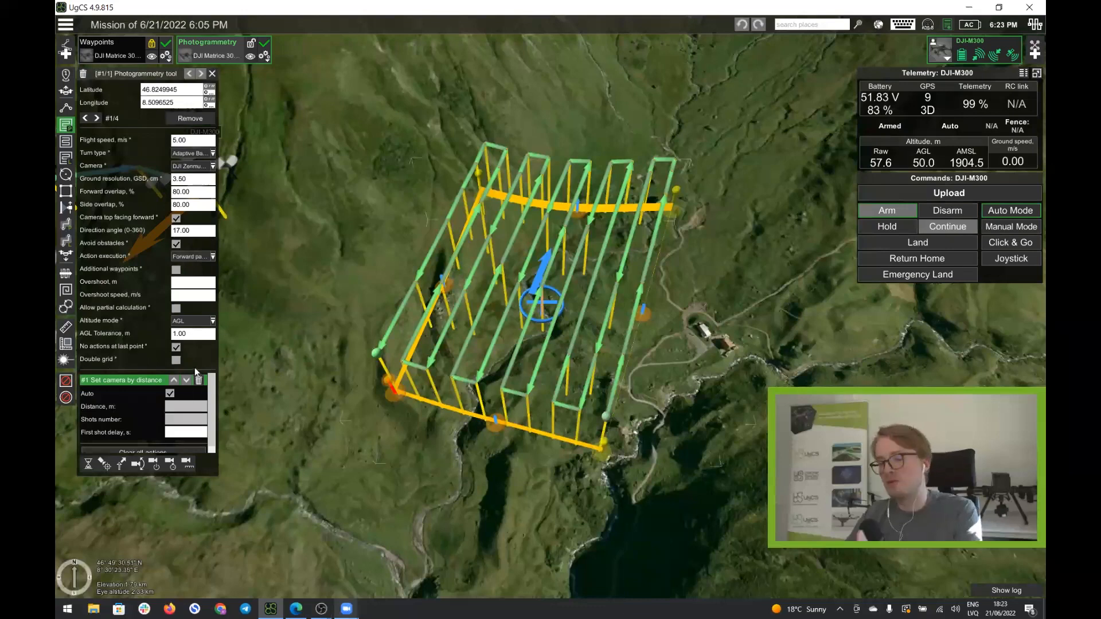
Try the Double grid option on the photogrammetry area, inspect the crossing flight lines, and switch the option off again.
click(177, 360)
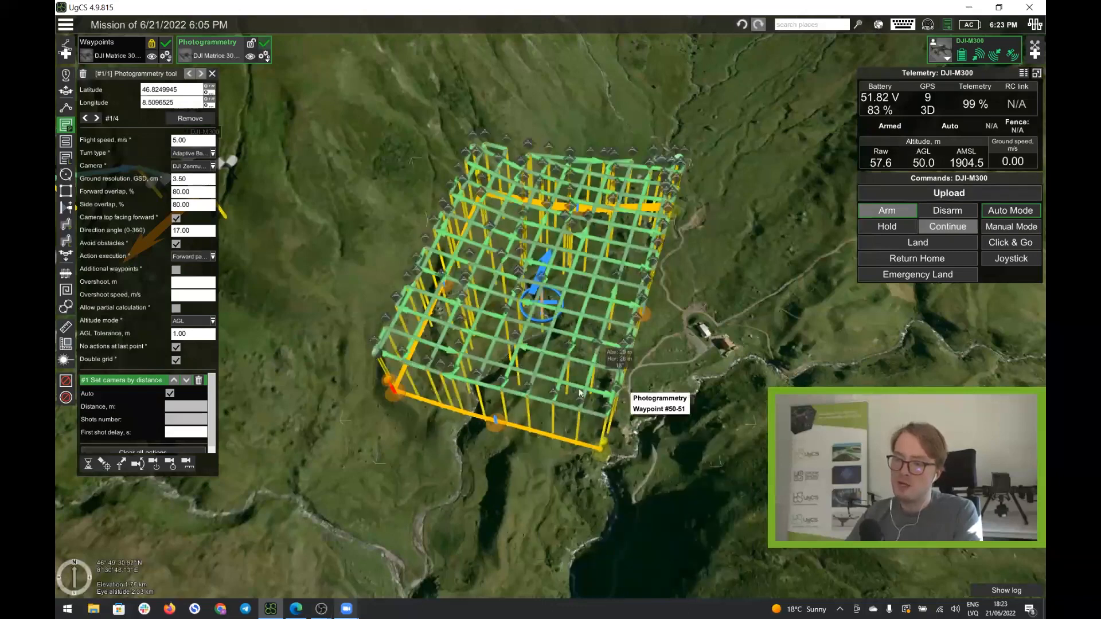
mouse_move(488, 239)
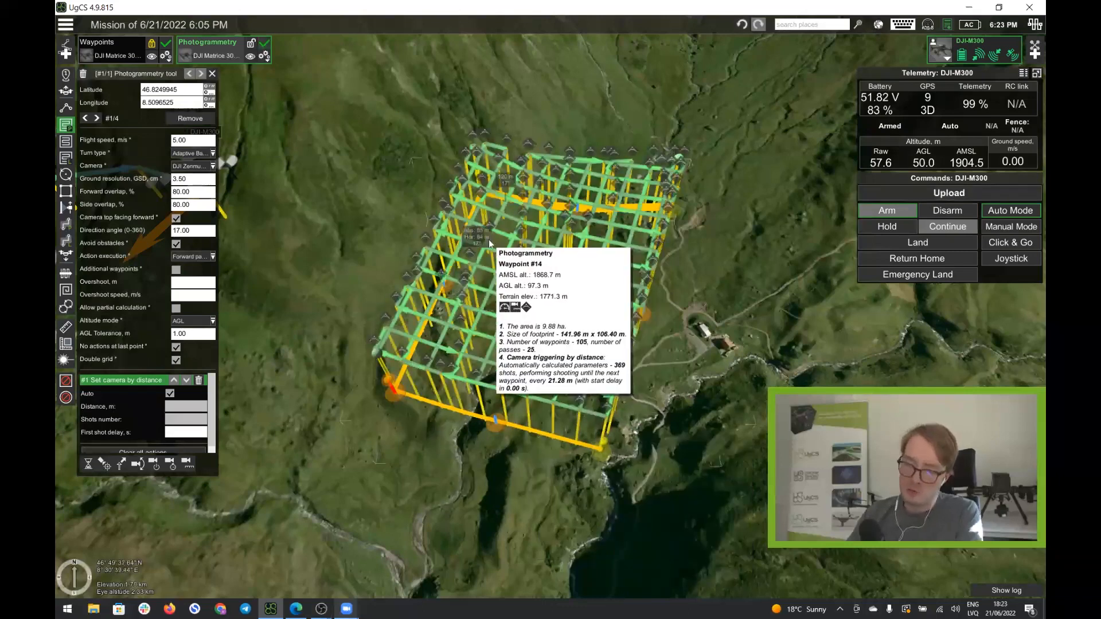
click(176, 360)
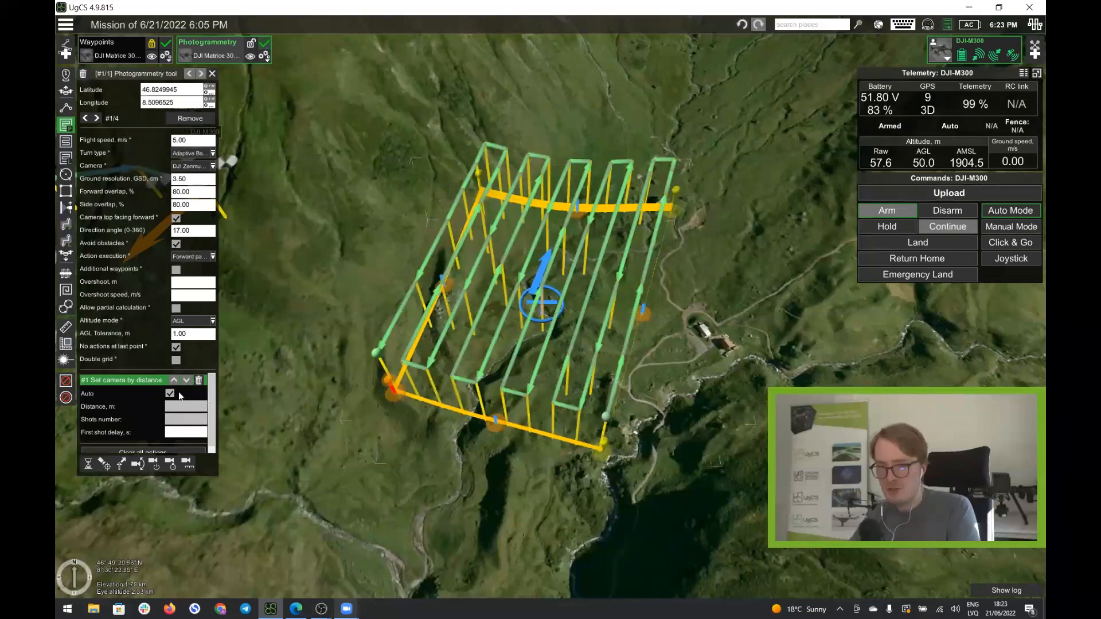
Replace the photogrammetry segment's Set camera by distance action with a Set camera by time action.
scroll(177, 409, down, 2)
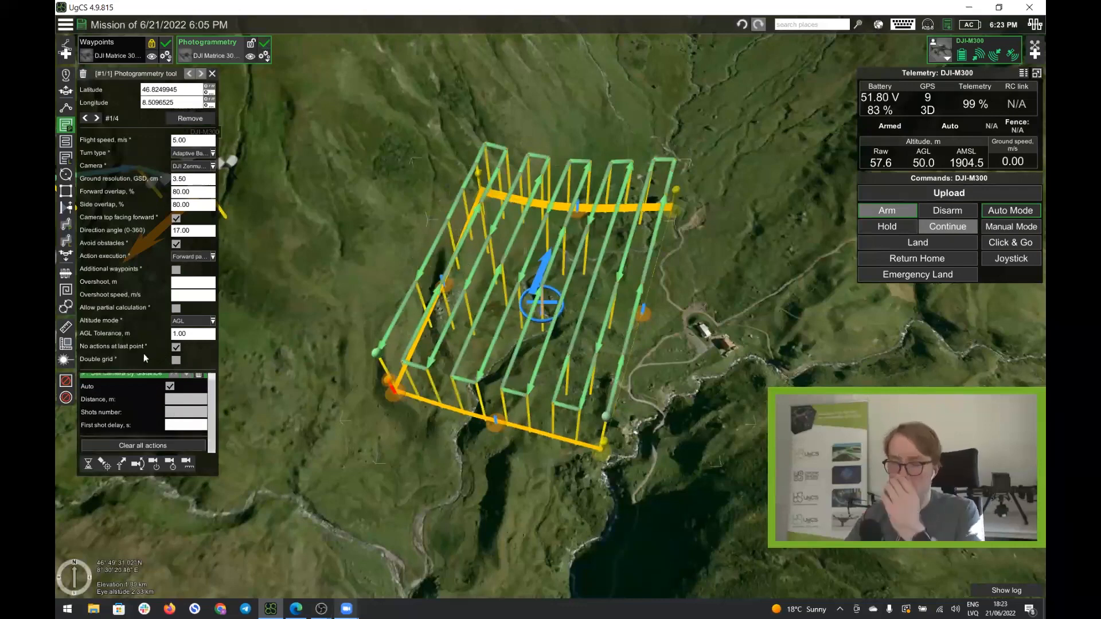
scroll(128, 396, up, 1)
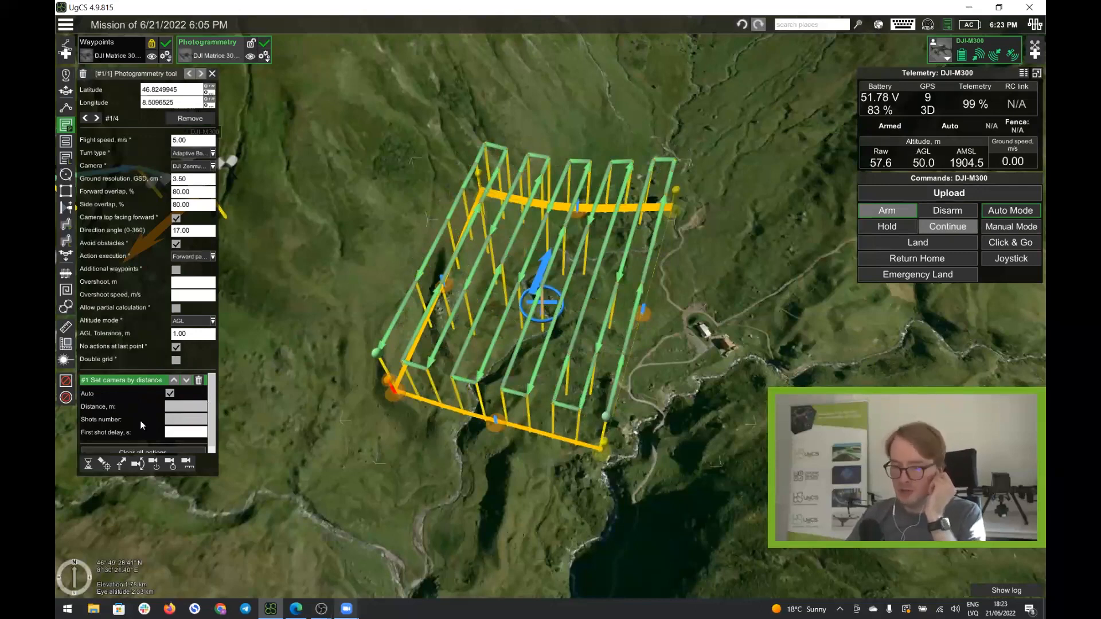
click(199, 381)
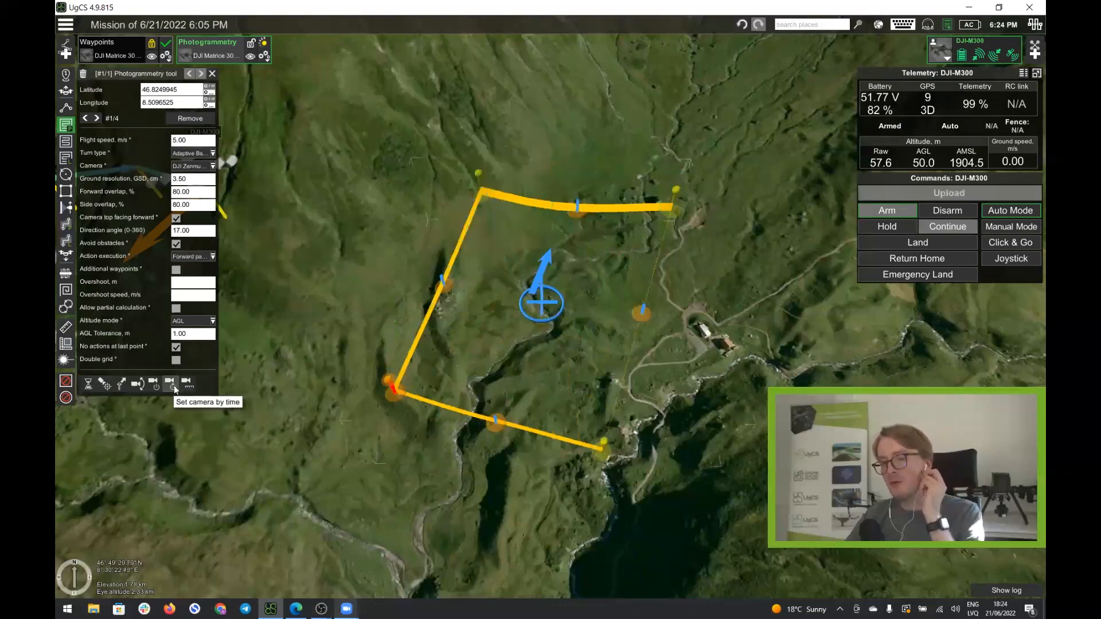
click(173, 386)
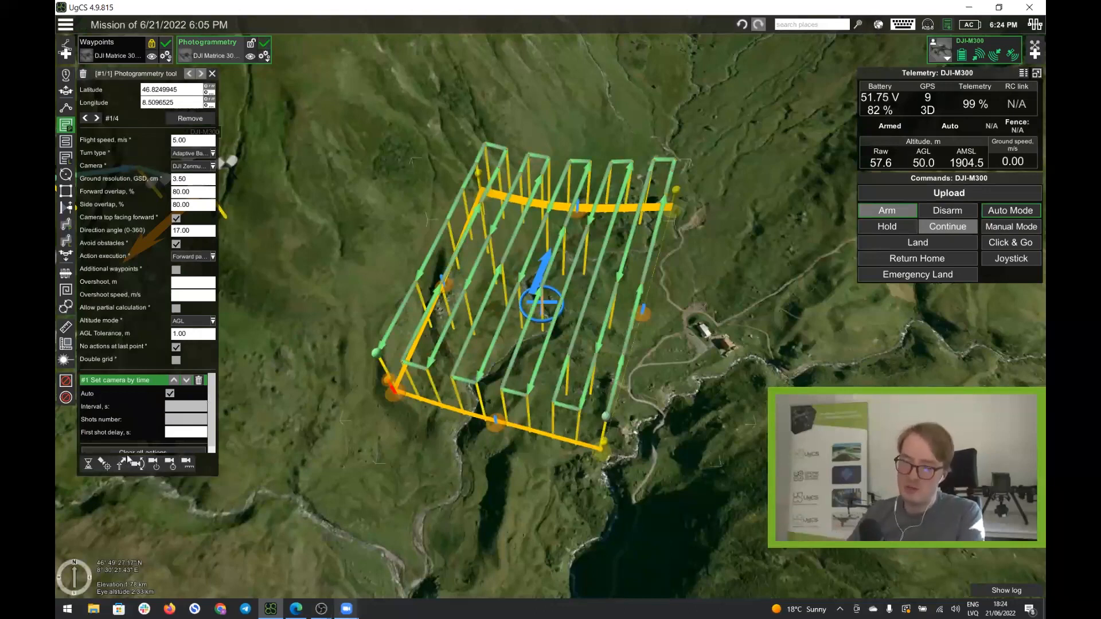
Add a Set camera attitude action with a tilt of 90° and move it ahead of the Set camera by time action.
click(145, 469)
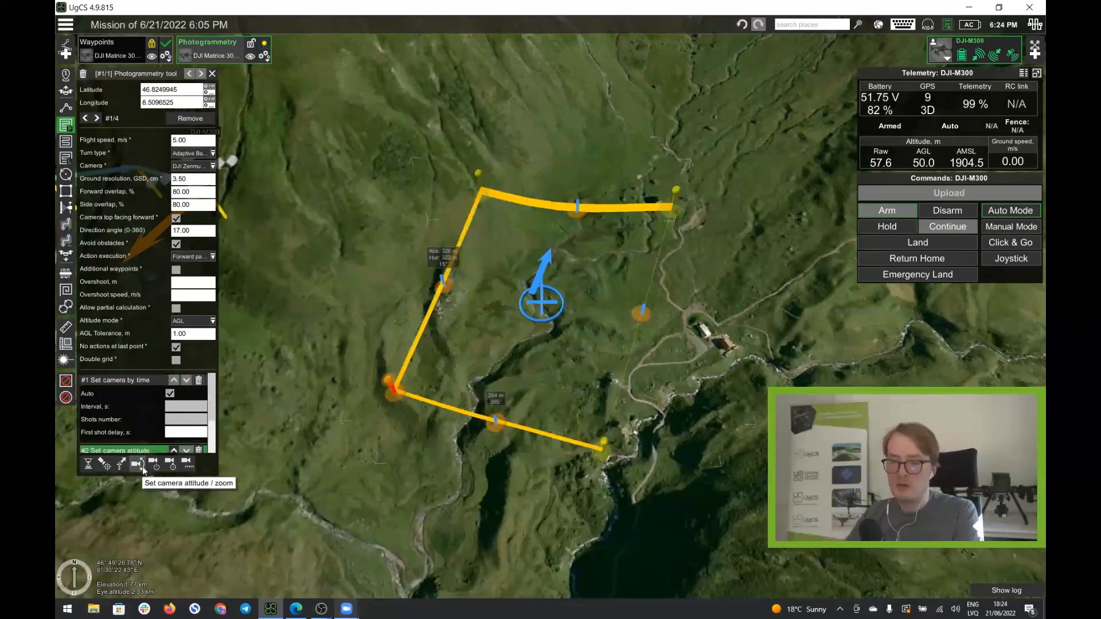
scroll(147, 431, down, 2)
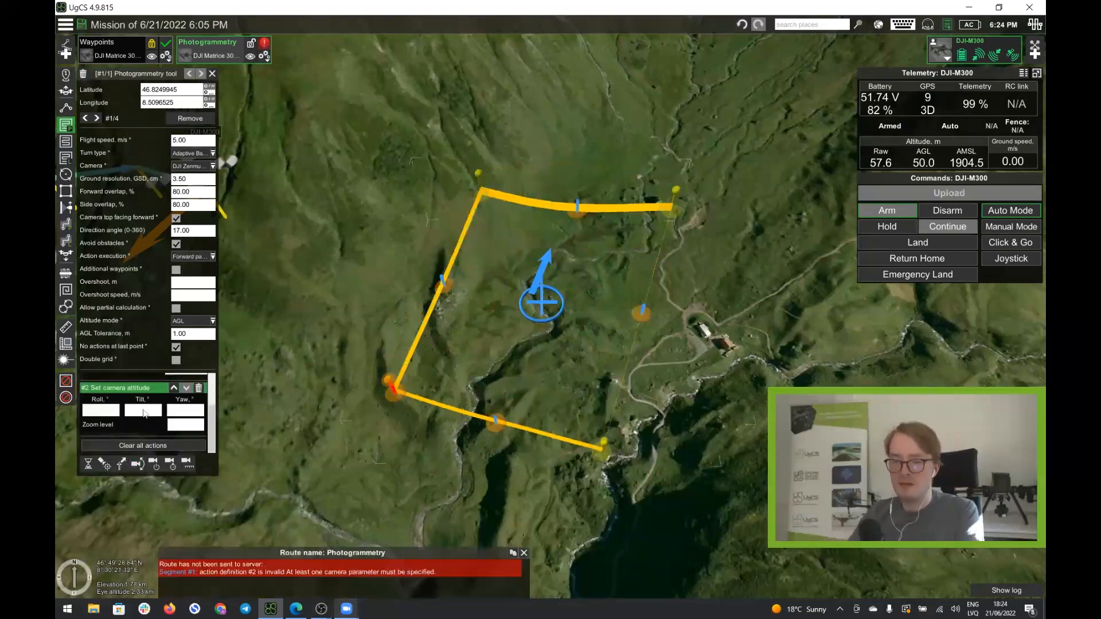
text(0)
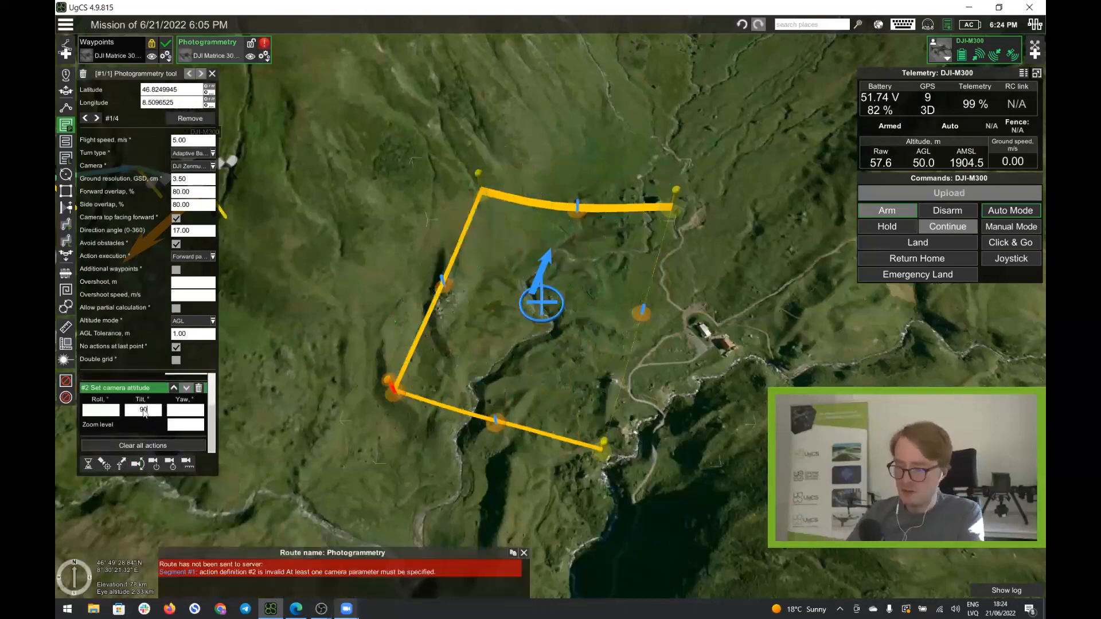
key(Return)
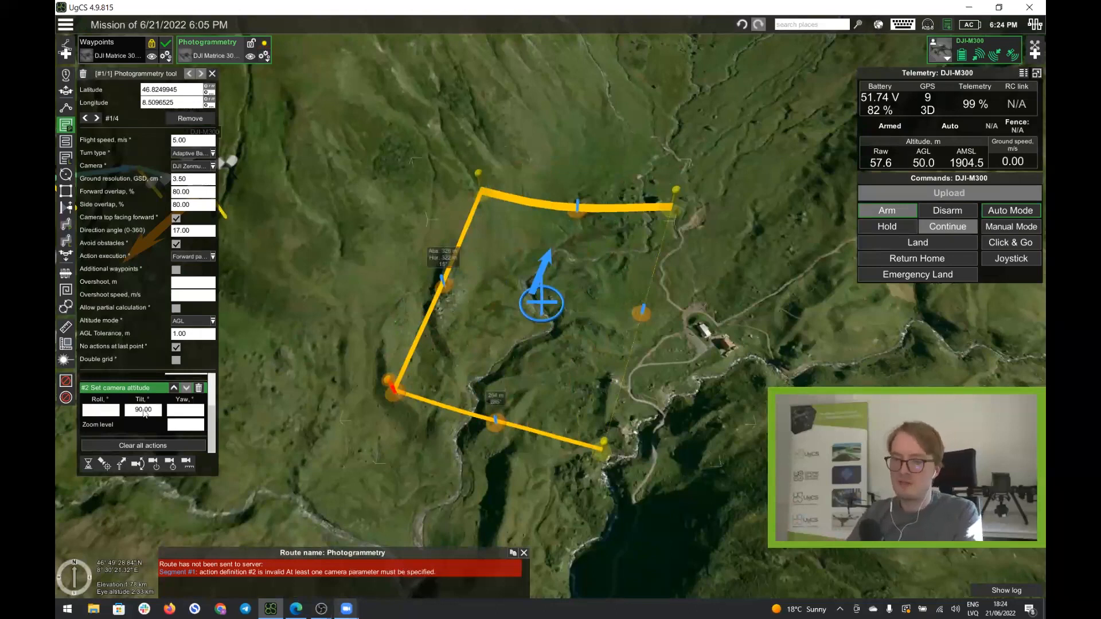
click(174, 389)
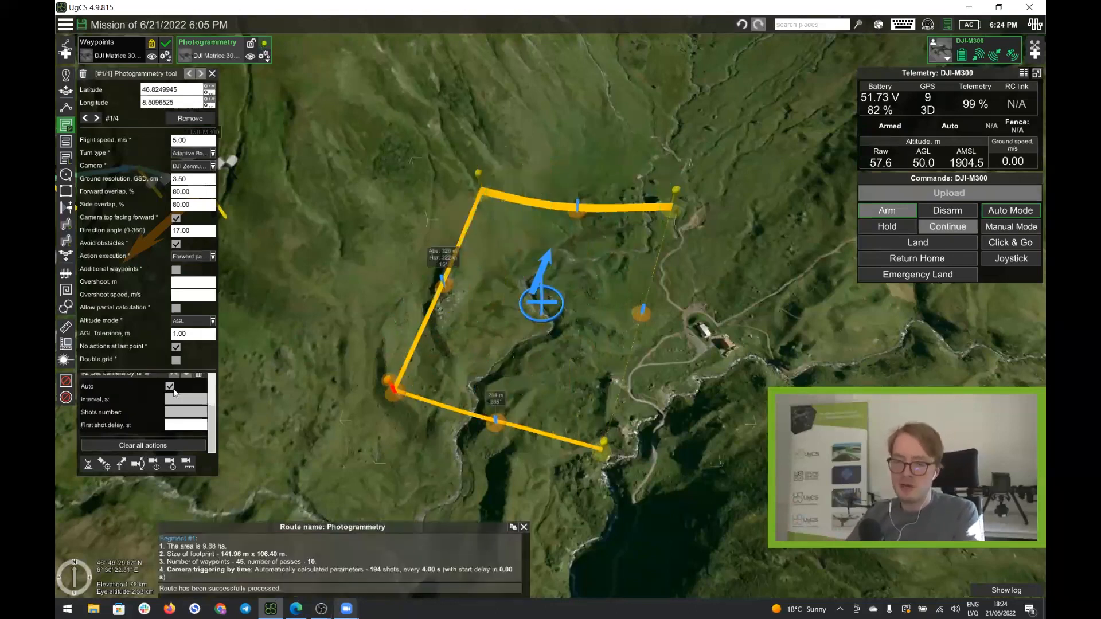
scroll(163, 398, up, 2)
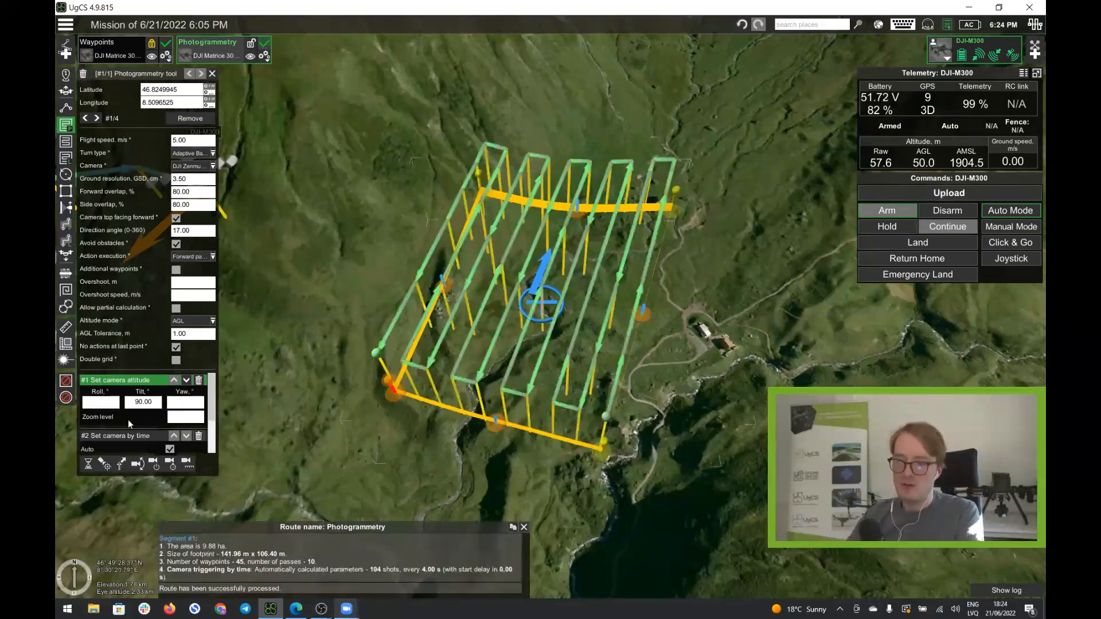
scroll(129, 421, down, 2)
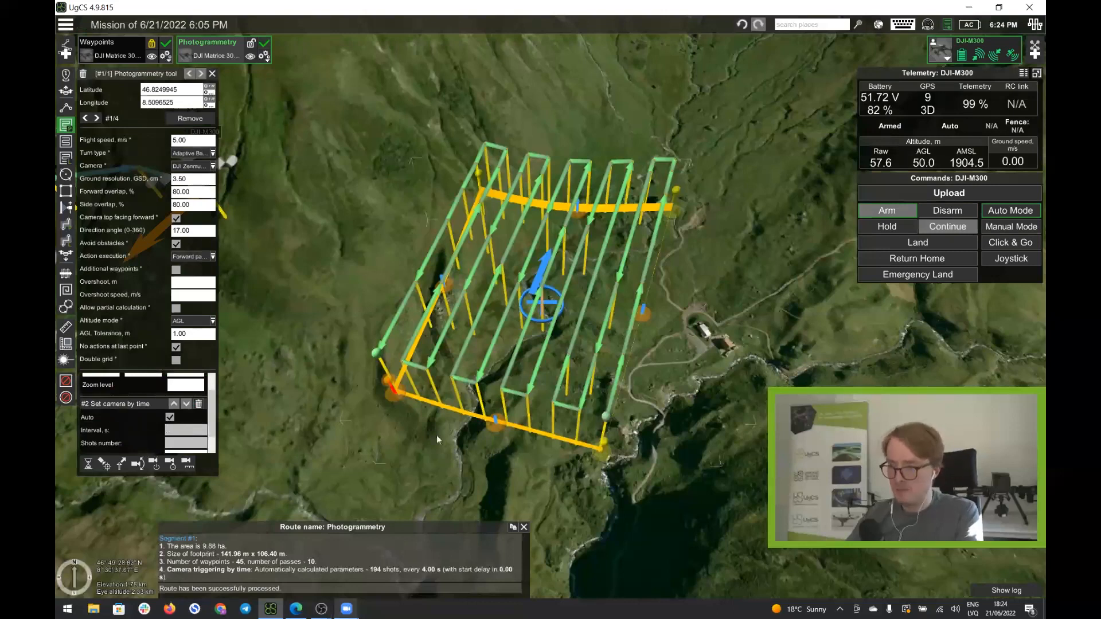
Examine the photogrammetry area from the opposite side, including the terrain around its corner near the large boulder.
drag(436, 439, 436, 440)
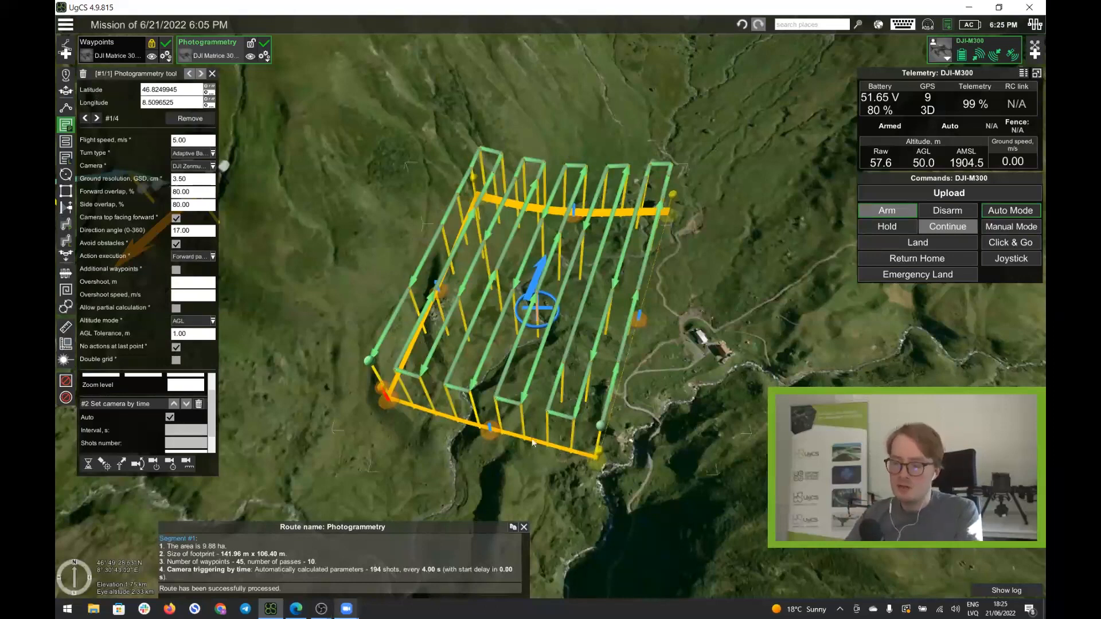
mouse_move(550, 440)
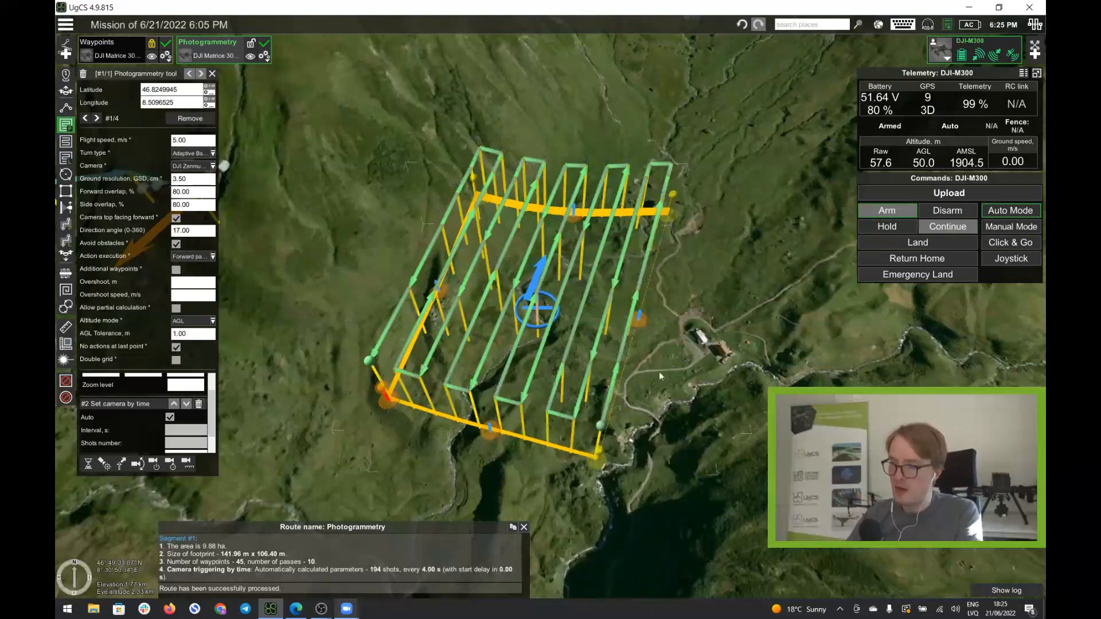
right_drag(719, 374, 649, 504)
drag(648, 505, 412, 250)
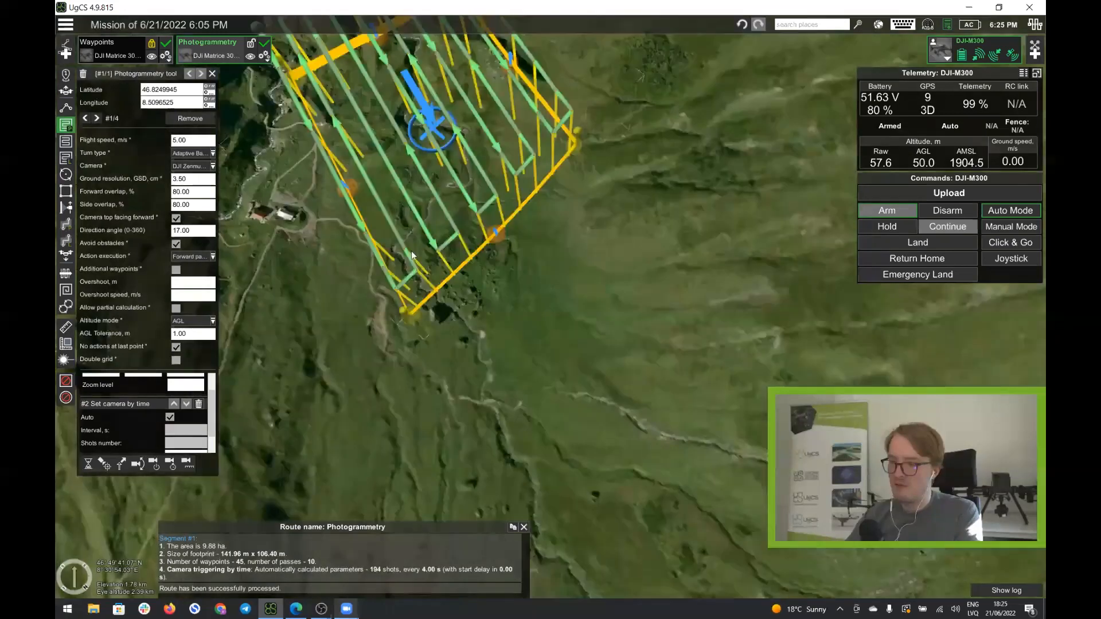
drag(413, 366, 410, 266)
scroll(411, 266, up, 1)
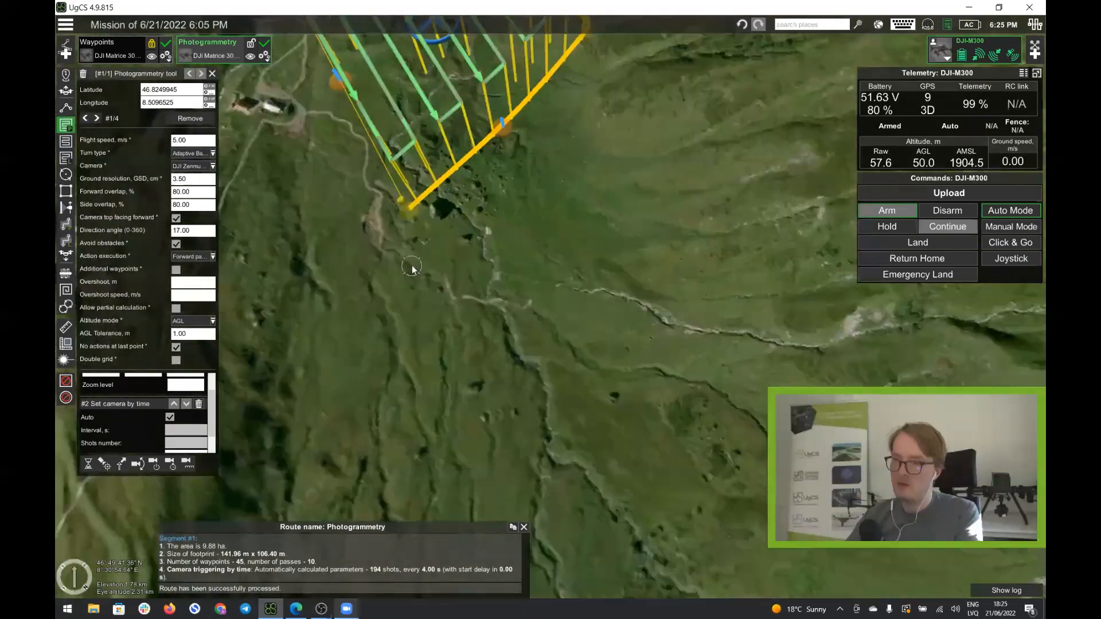
scroll(412, 268, up, 5)
drag(523, 167, 525, 290)
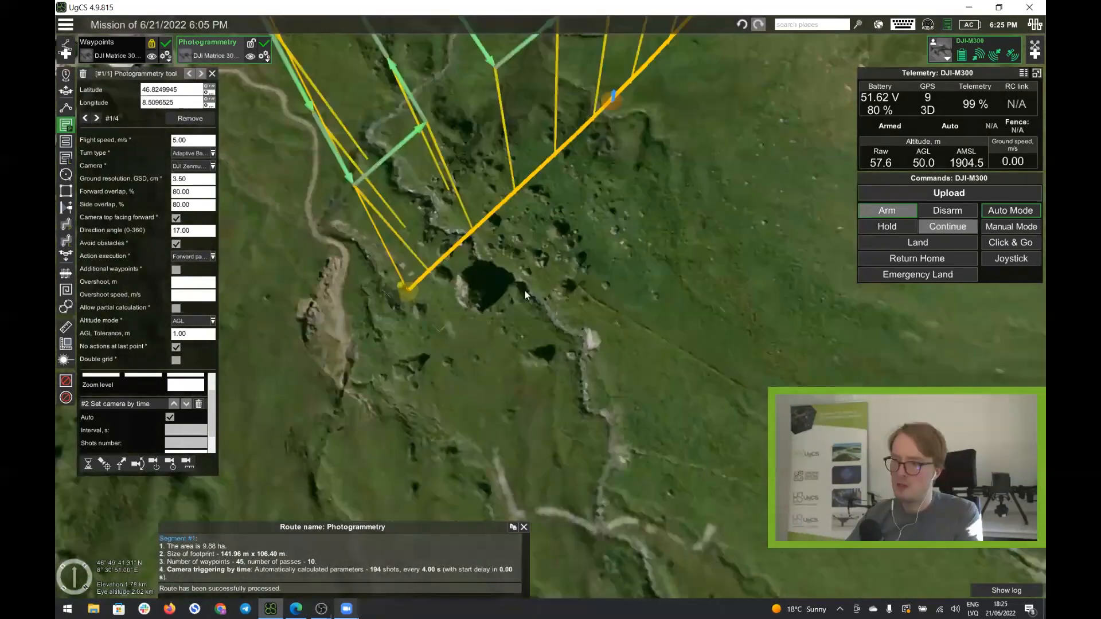
scroll(511, 334, down, 5)
middle_drag(511, 334, 522, 364)
scroll(522, 364, down, 3)
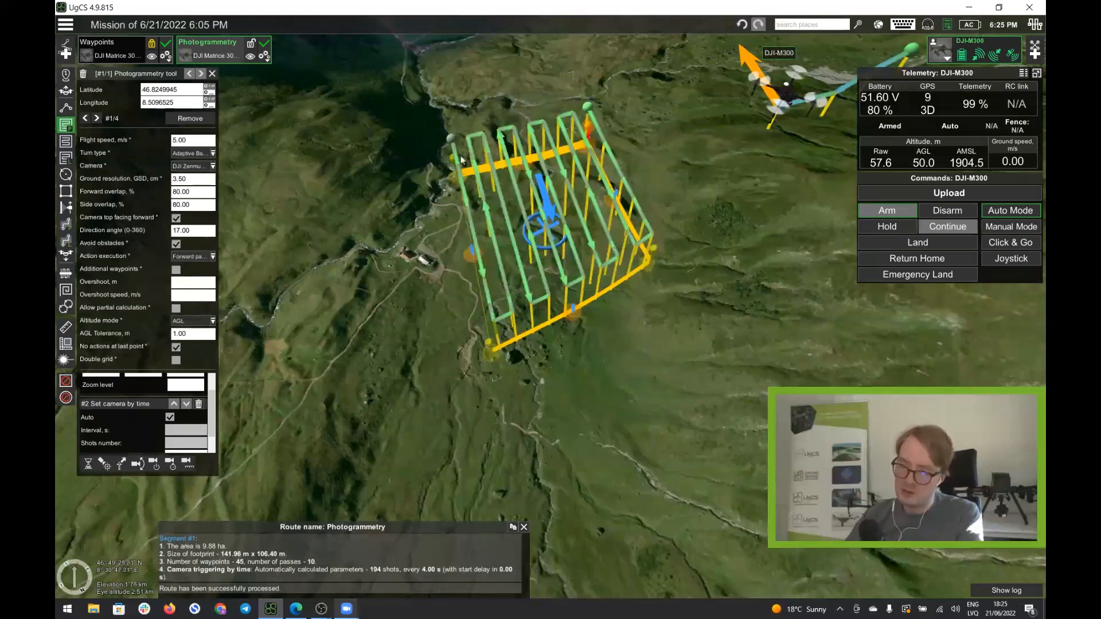
drag(596, 394, 604, 480)
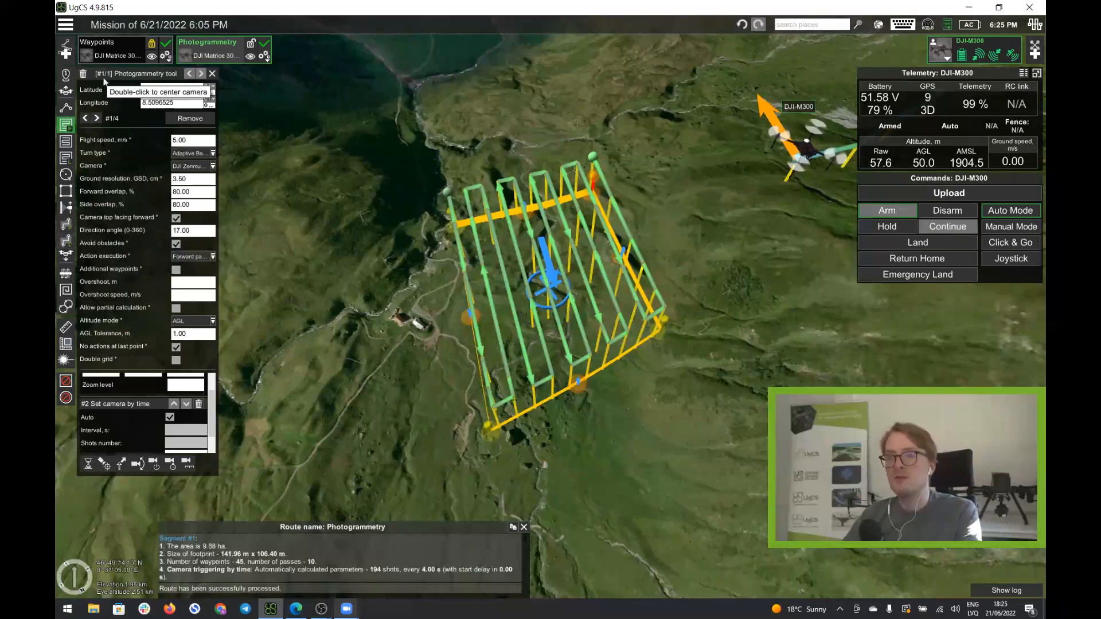
Add a first waypoint before the photogrammetry segment, just outside the area's near corner, and reposition it beside the stream.
click(66, 73)
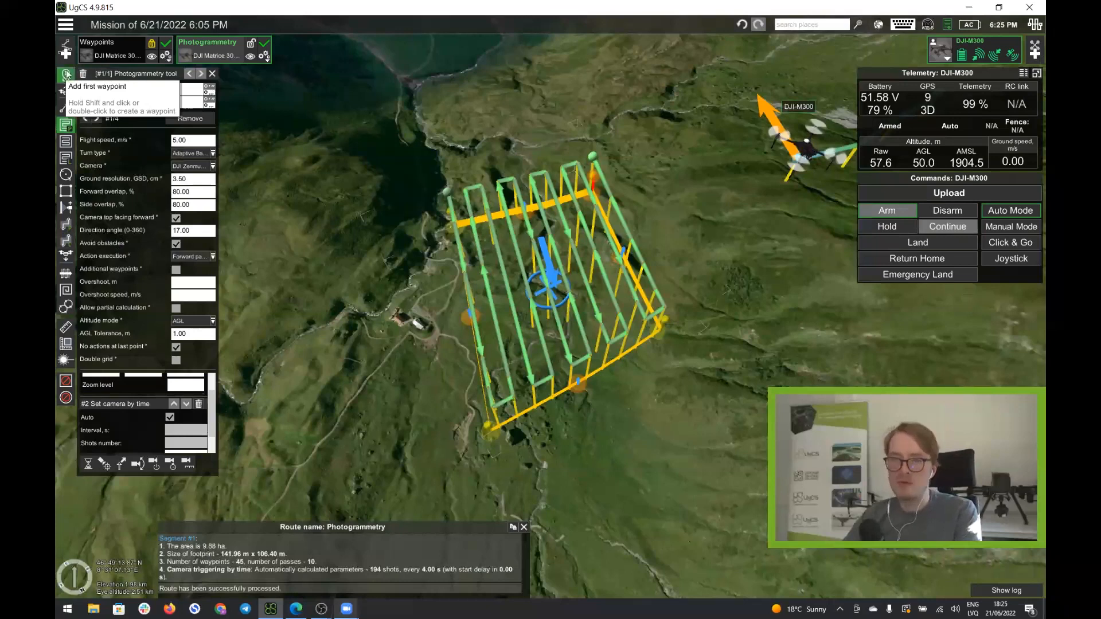
click(500, 467)
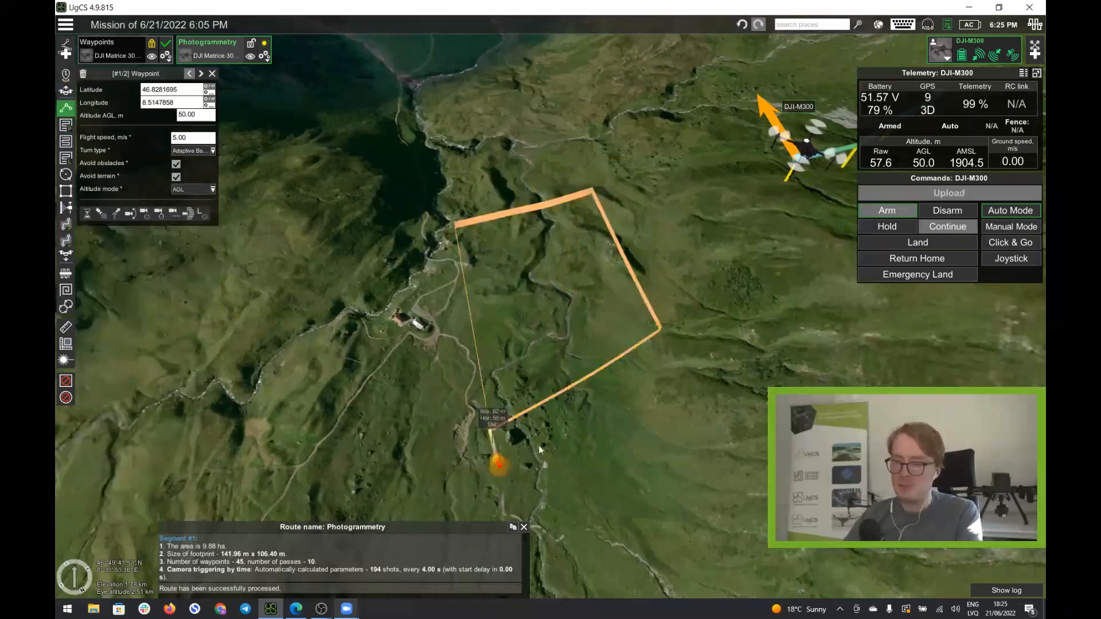
scroll(538, 448, up, 3)
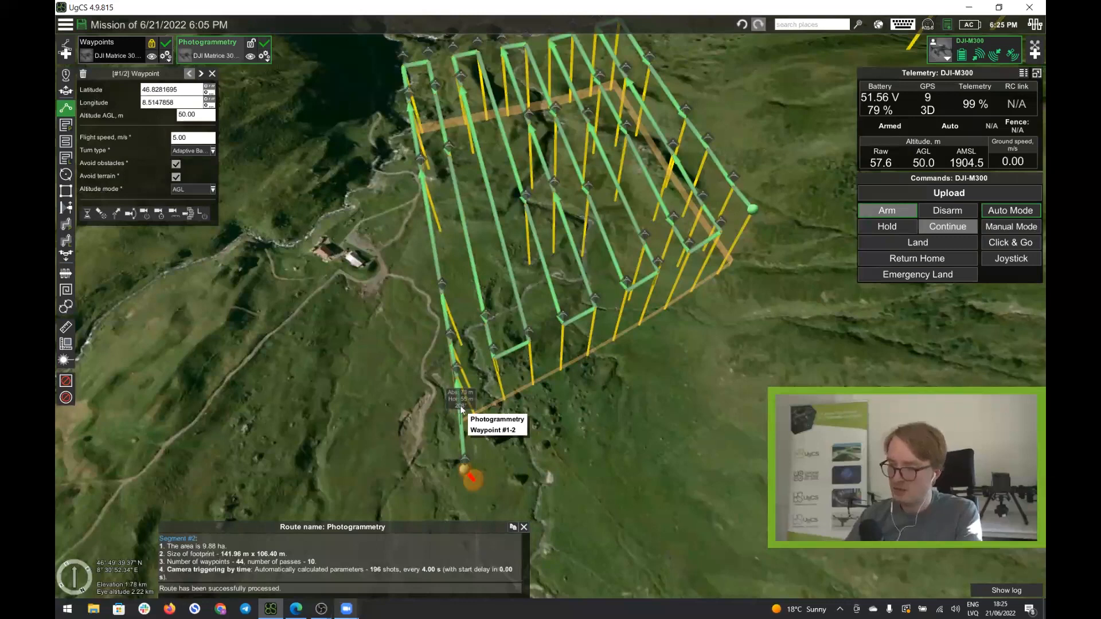
mouse_move(754, 220)
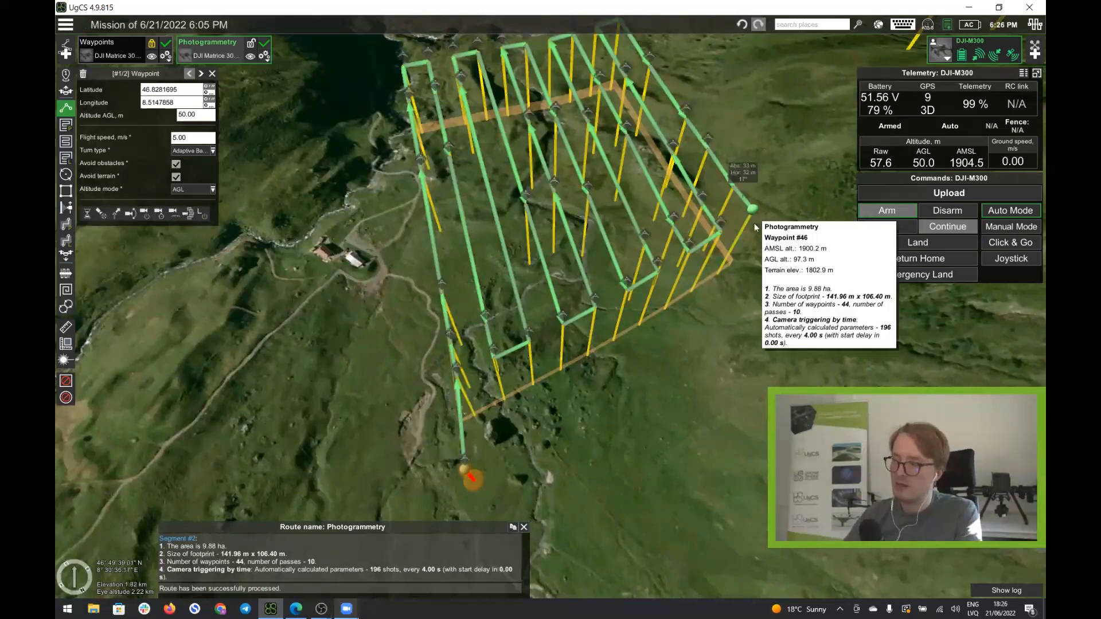
drag(481, 491, 538, 476)
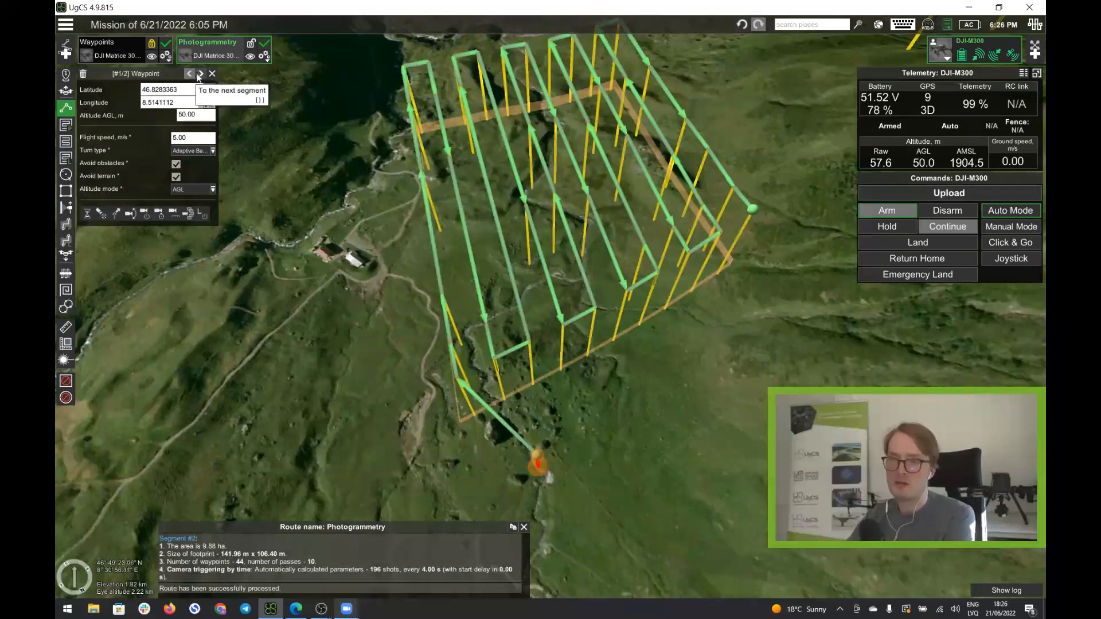
Add a final waypoint after the photogrammetry segment and align it with the route's first waypoint beside the stream.
click(200, 74)
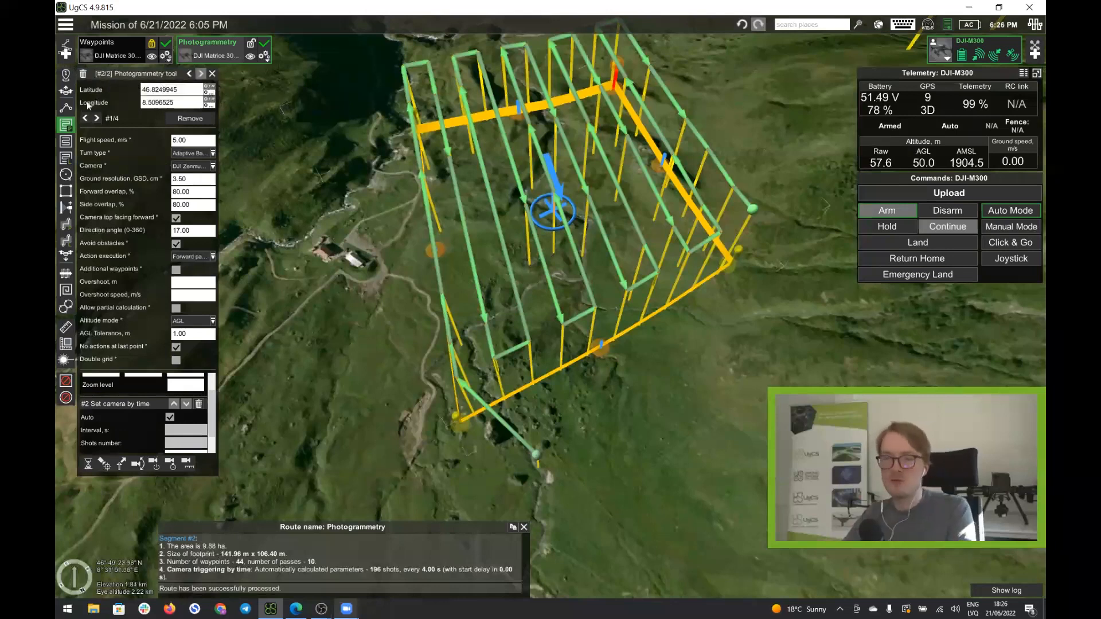
click(67, 108)
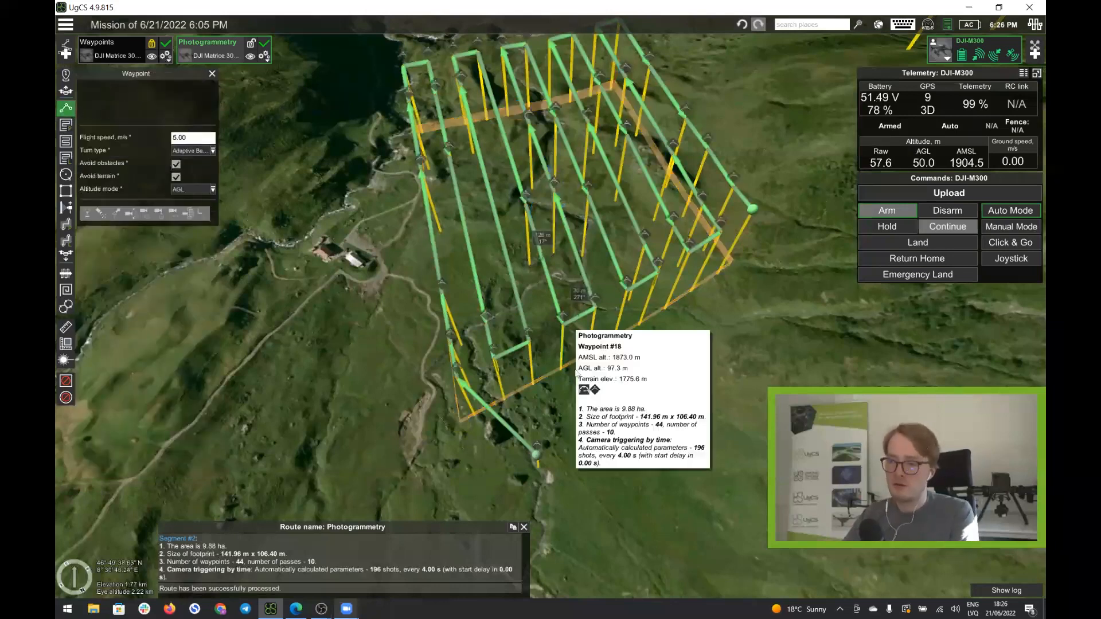
shift+click(553, 455)
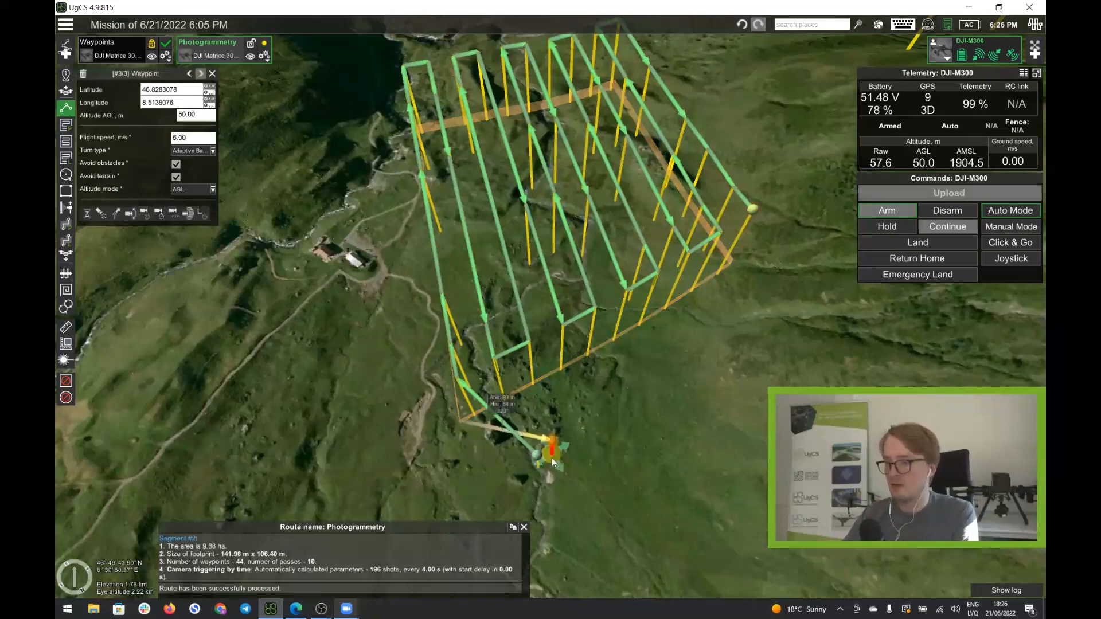
drag(550, 461, 536, 471)
scroll(534, 469, up, 5)
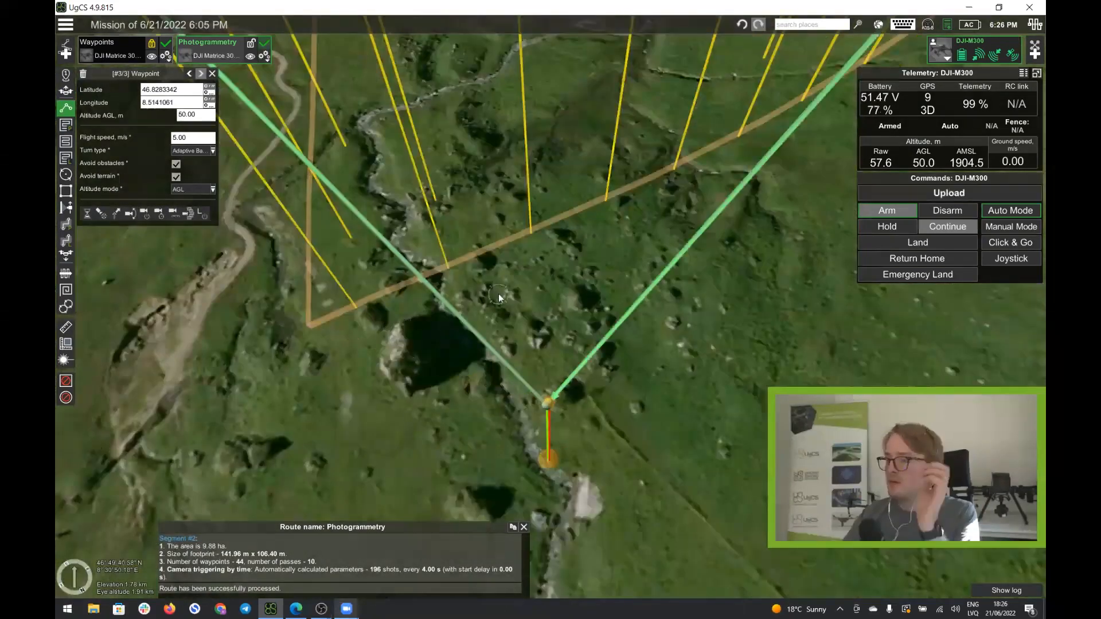
scroll(497, 294, down, 5)
drag(676, 316, 675, 352)
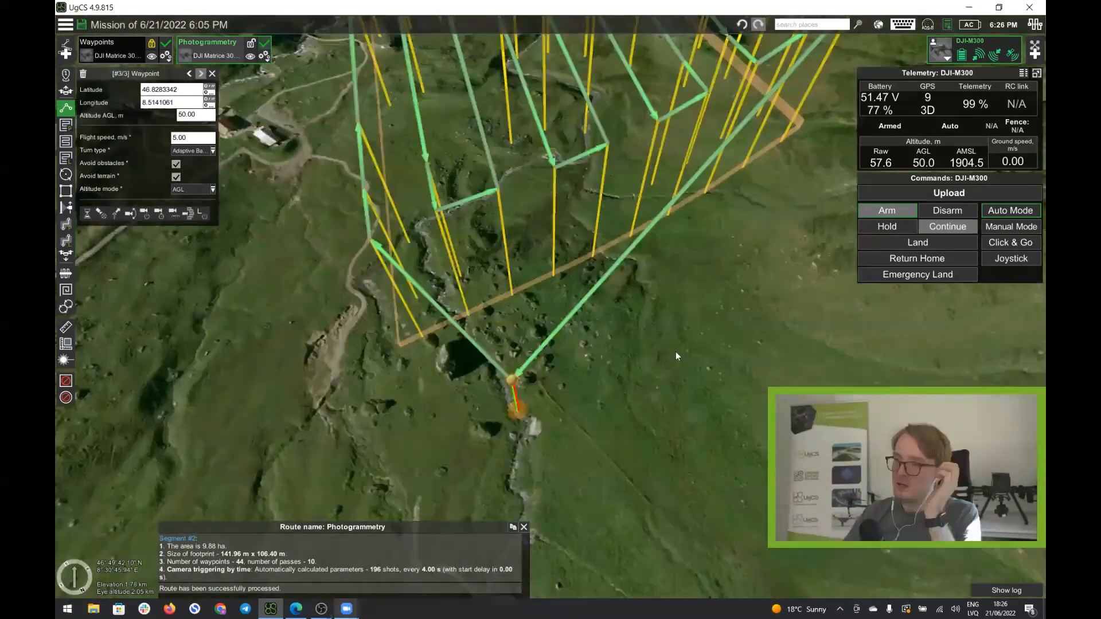
scroll(675, 352, down, 2)
scroll(535, 417, down, 1)
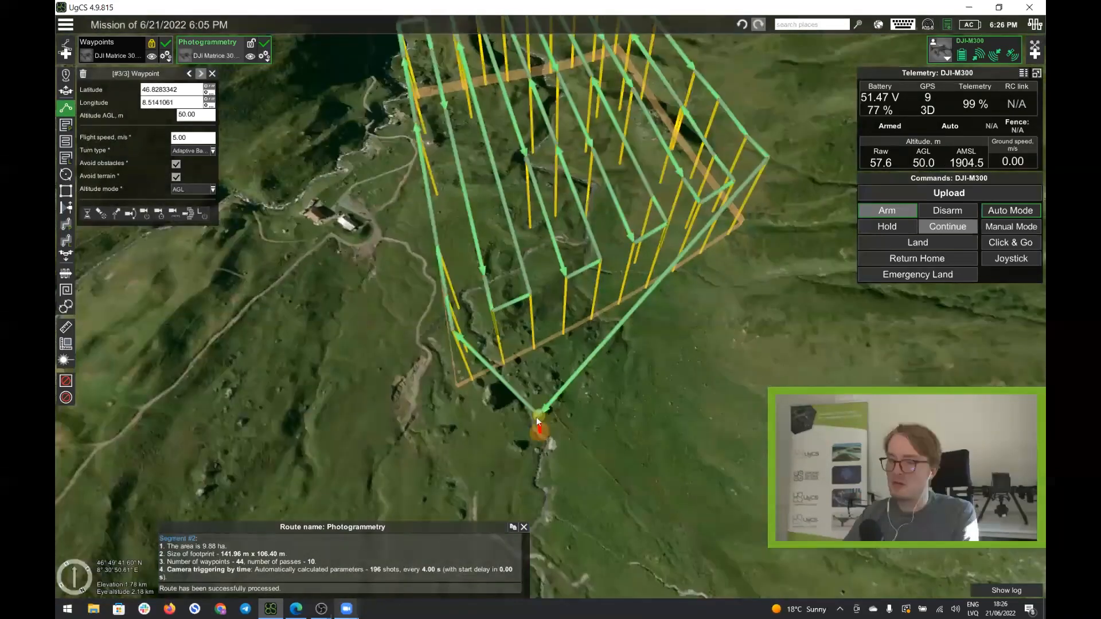
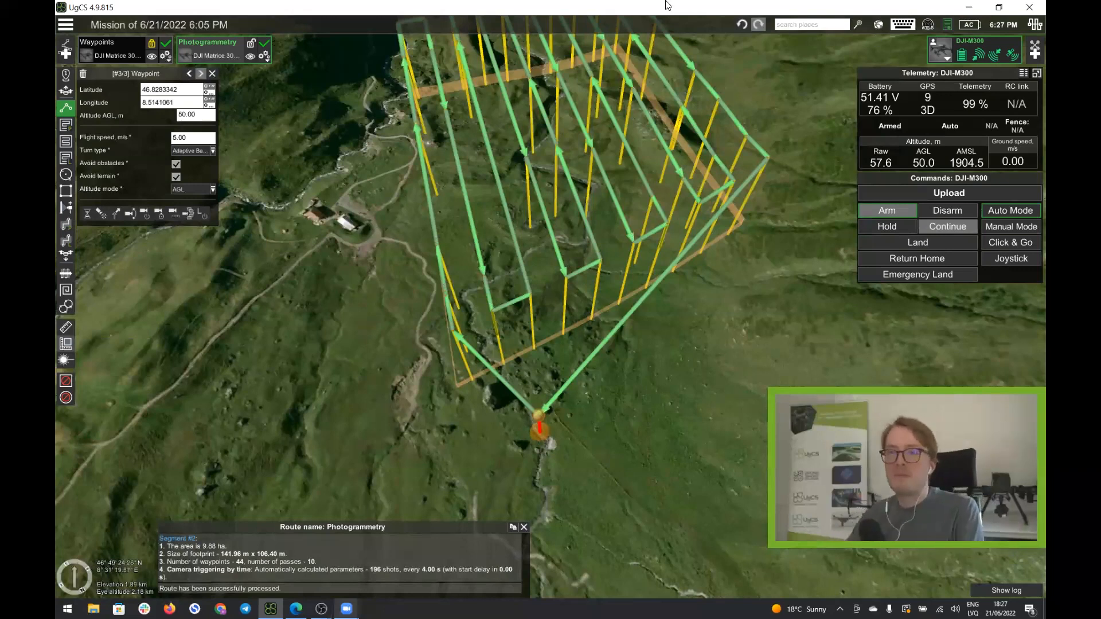
Select the photogrammetry segment between the two waypoints and set its action execution to Every point.
click(189, 73)
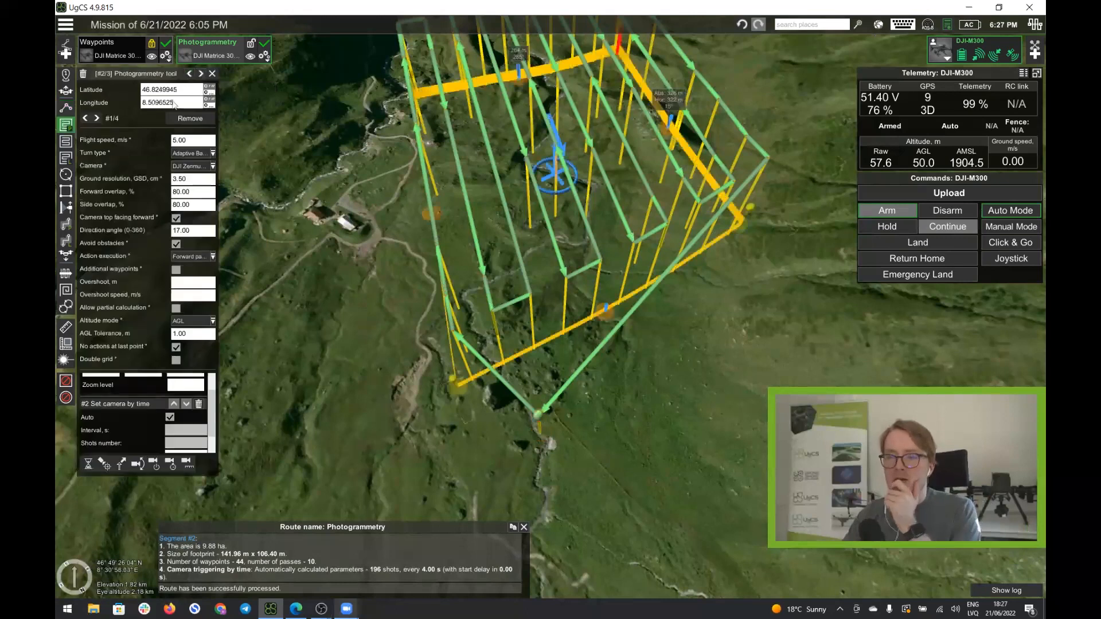
click(181, 259)
click(191, 263)
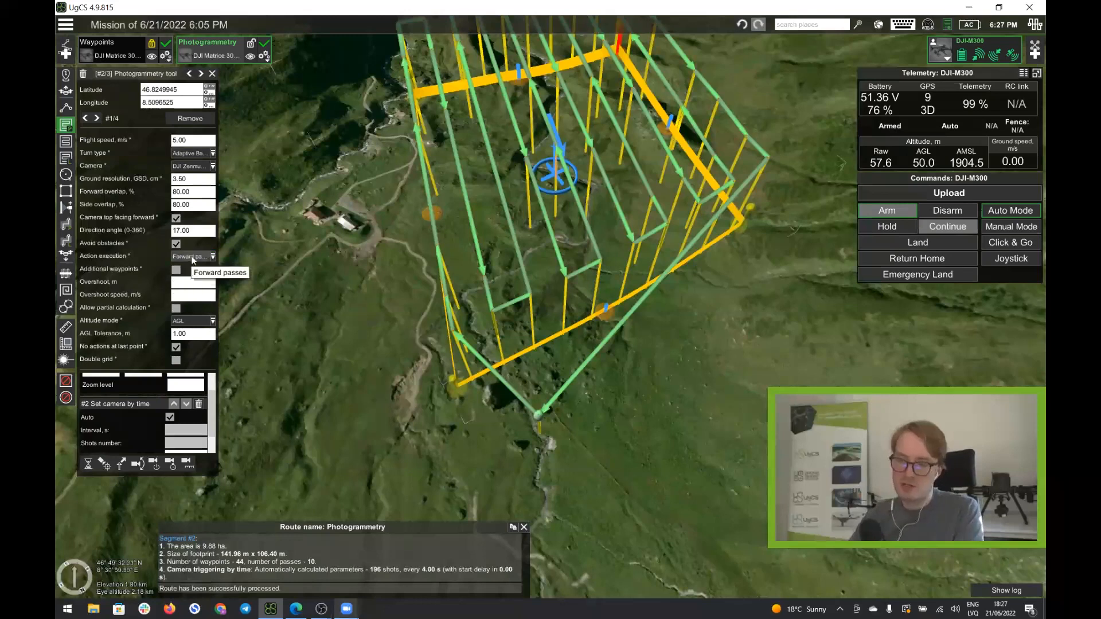
click(193, 259)
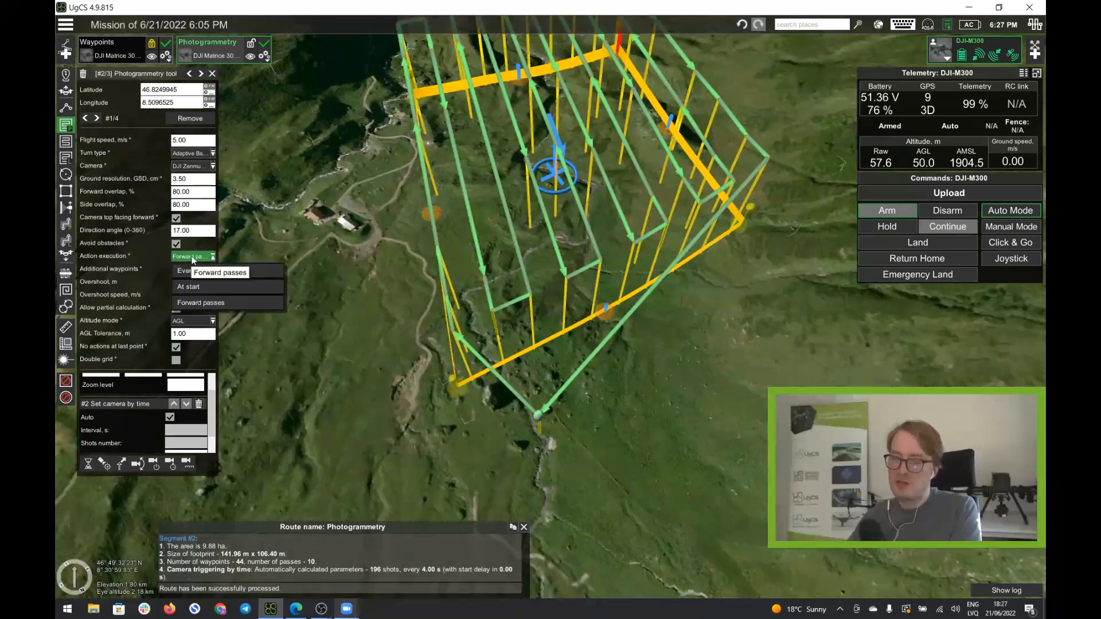
click(366, 216)
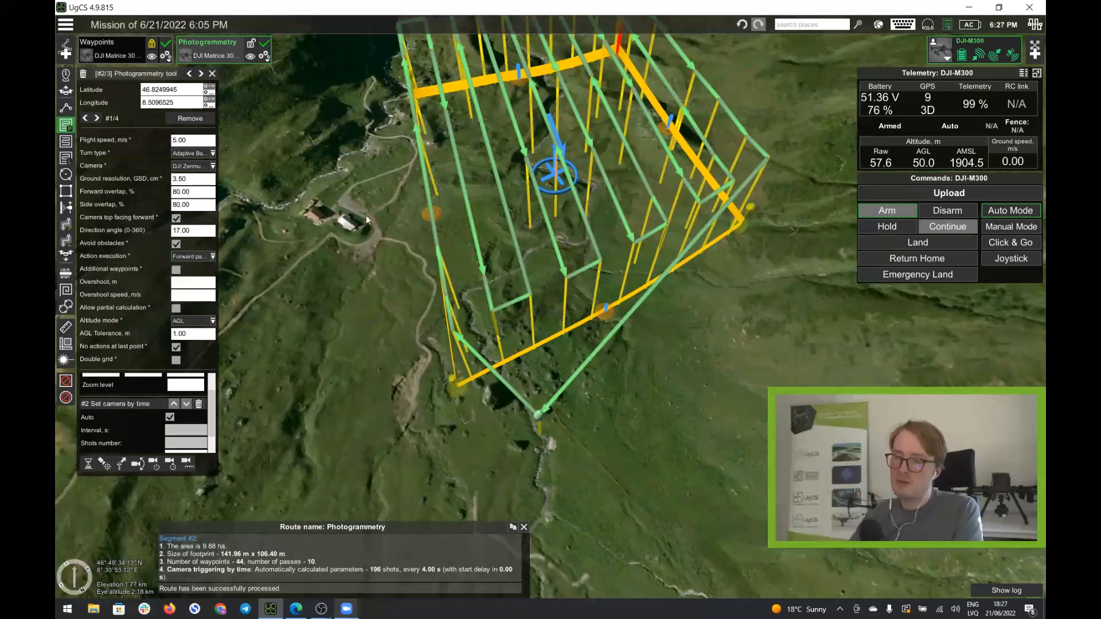
drag(397, 302, 457, 383)
scroll(456, 383, down, 2)
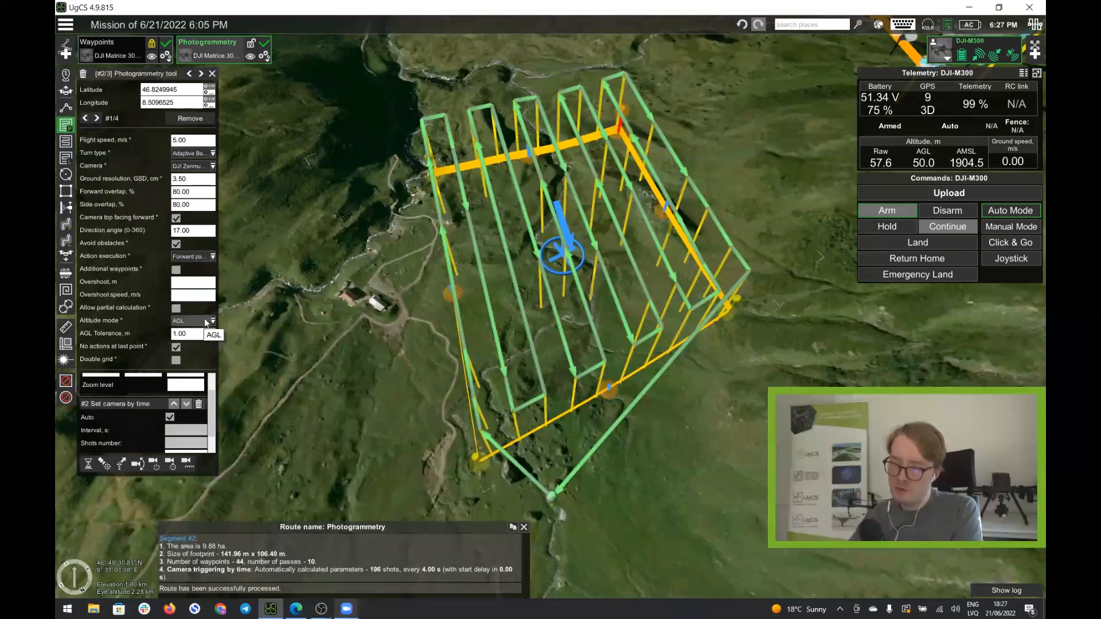
click(195, 257)
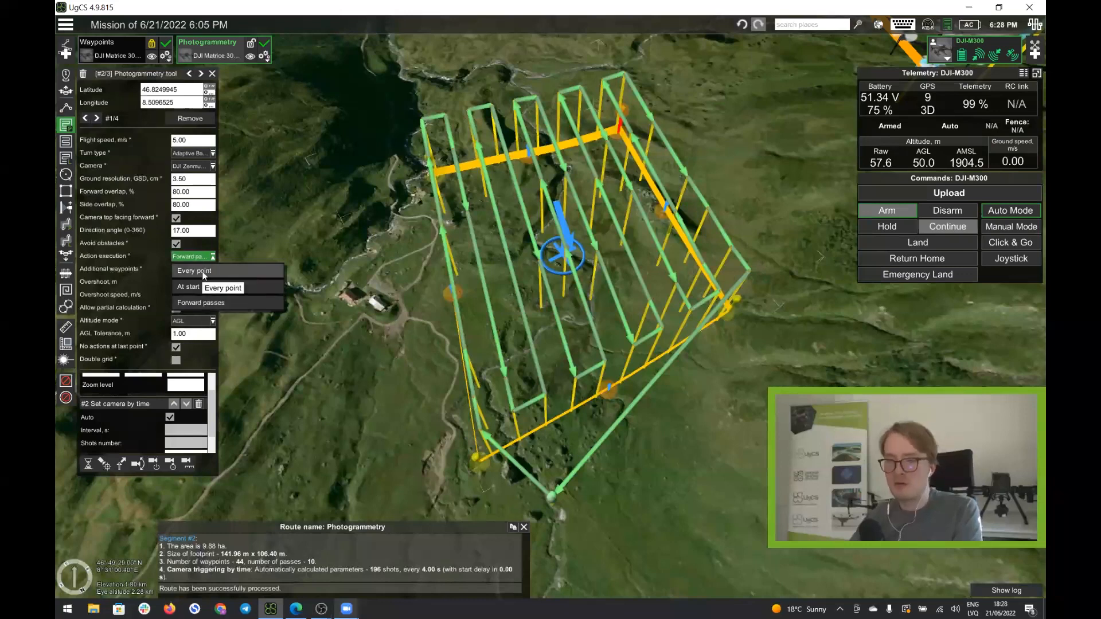
click(204, 272)
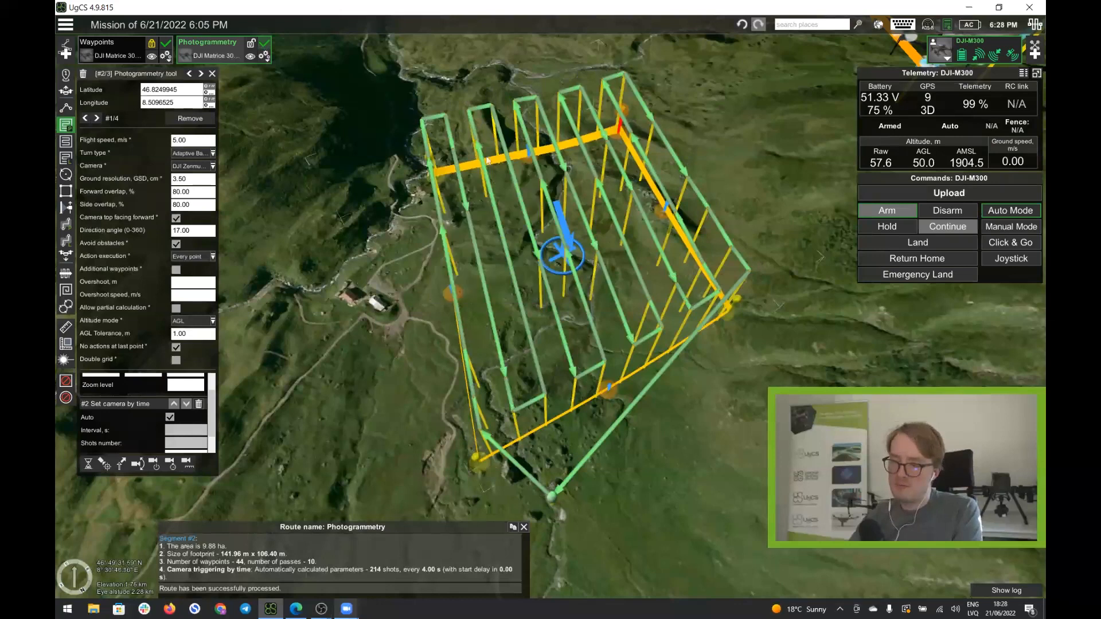
mouse_move(492, 154)
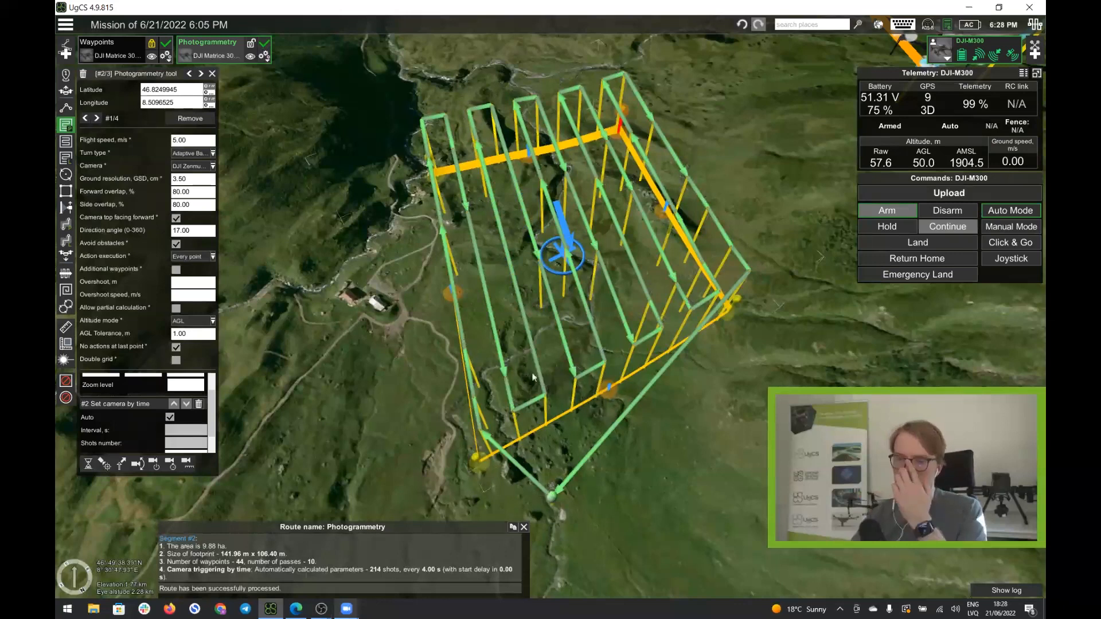
Set the photogrammetry segment's ground resolution (GSD) to 3 cm.
right_drag(655, 411, 554, 348)
click(195, 180)
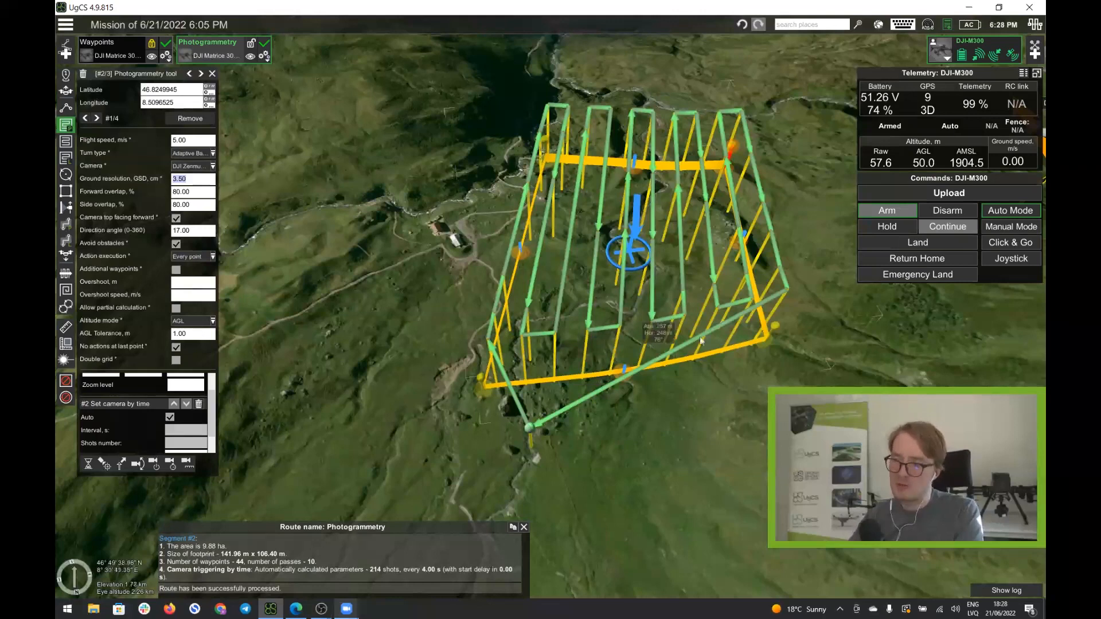
mouse_move(590, 348)
scroll(590, 348, up, 1)
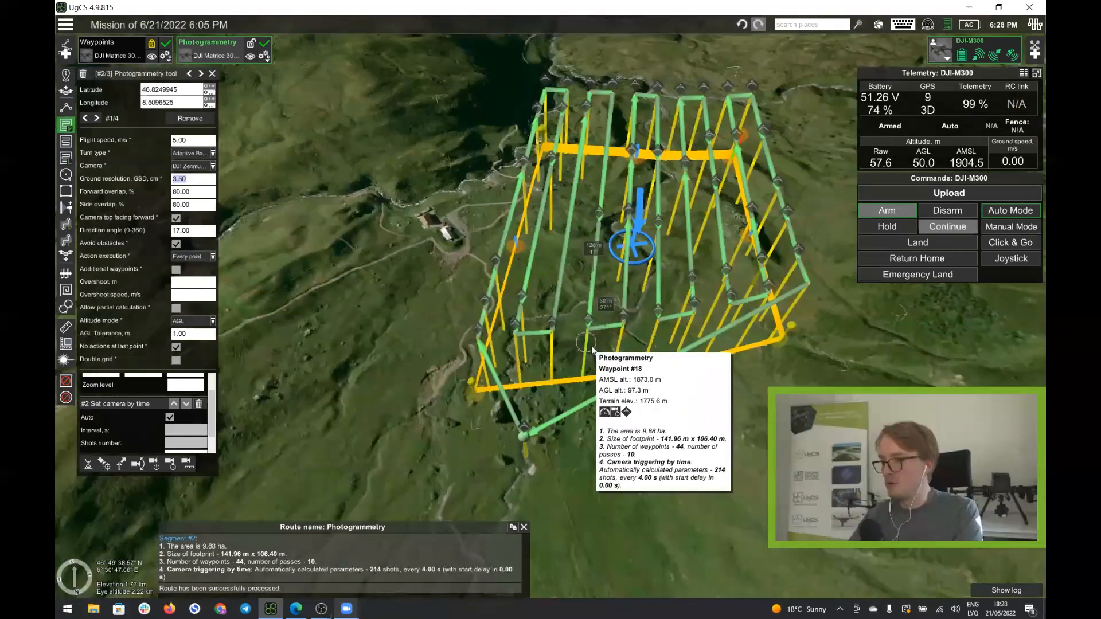
scroll(593, 350, up, 3)
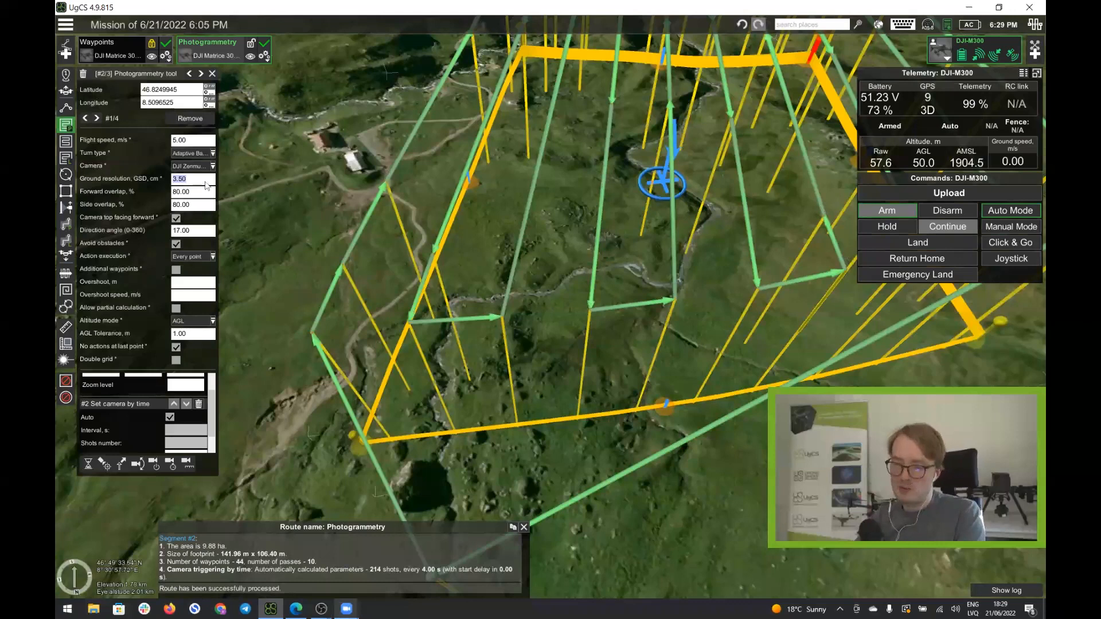
text(3)
key(Return)
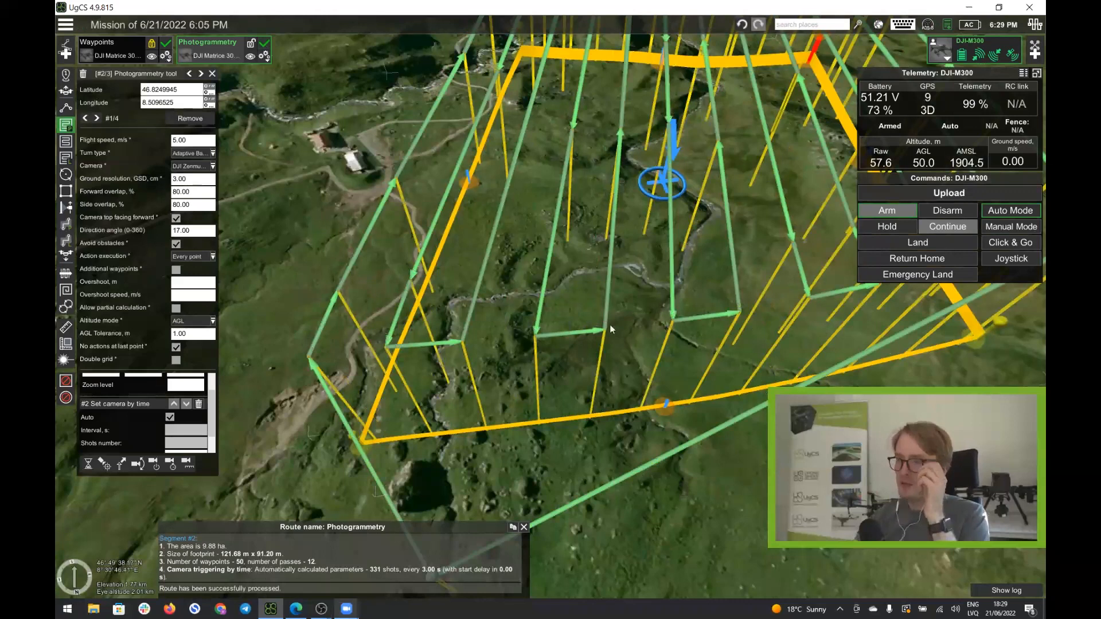
Show the Photogrammetry route's elevation profile, review its distance and duration estimates, and close the profile.
scroll(623, 349, down, 2)
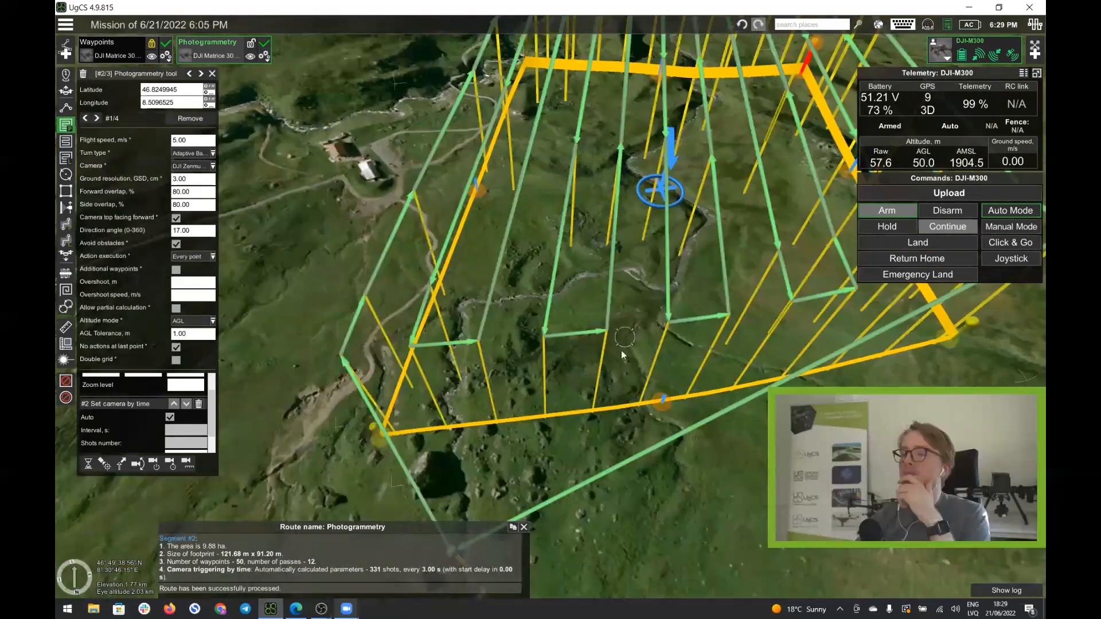
scroll(621, 350, down, 3)
click(264, 58)
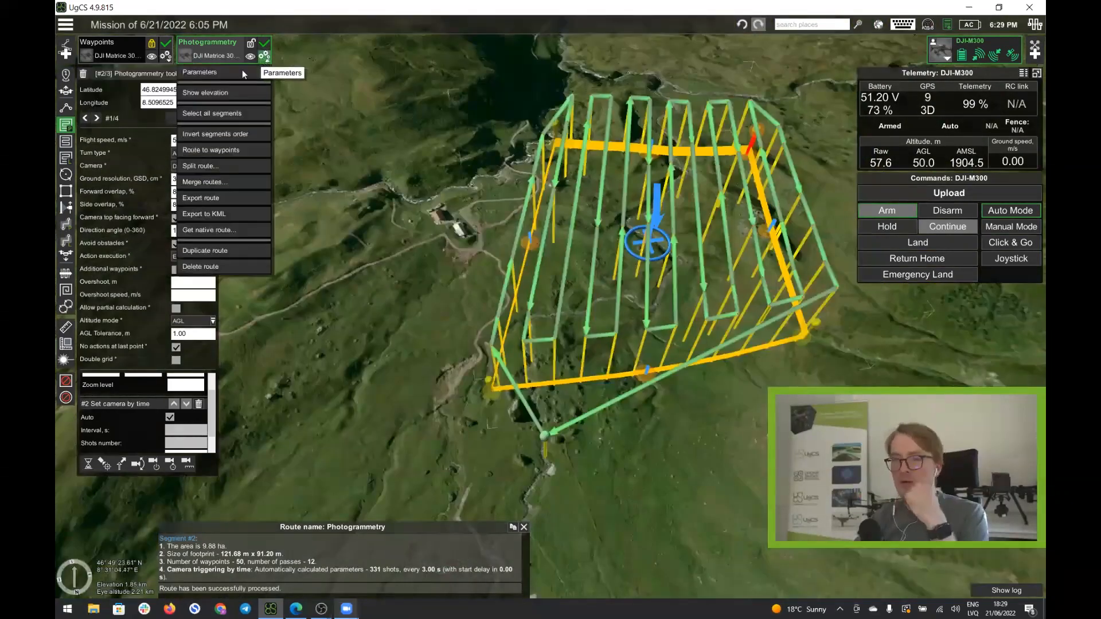
click(223, 94)
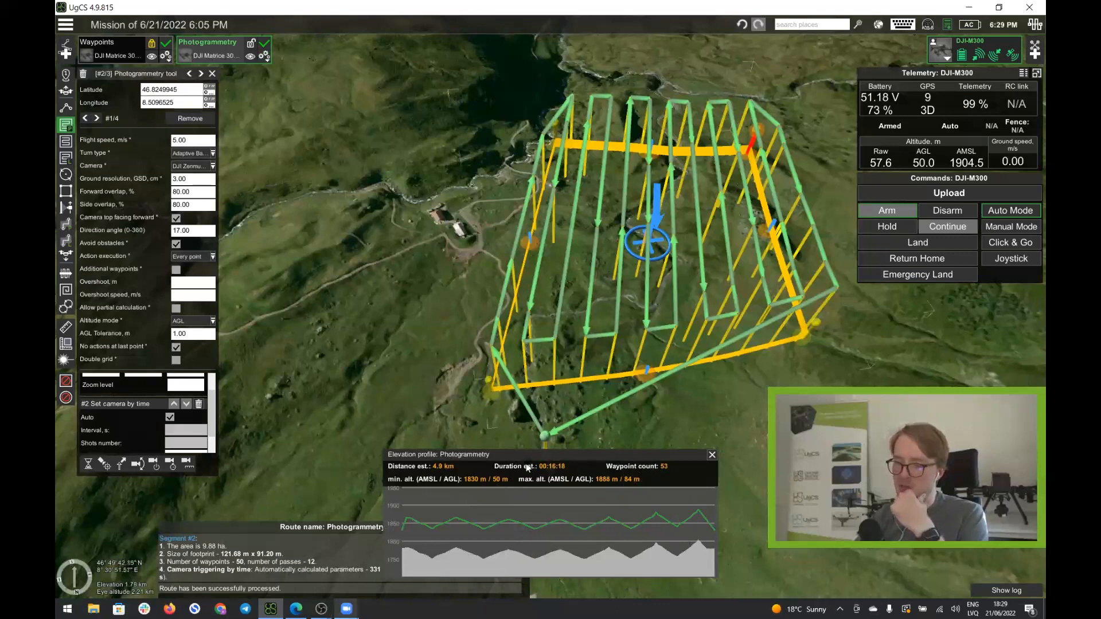
click(712, 456)
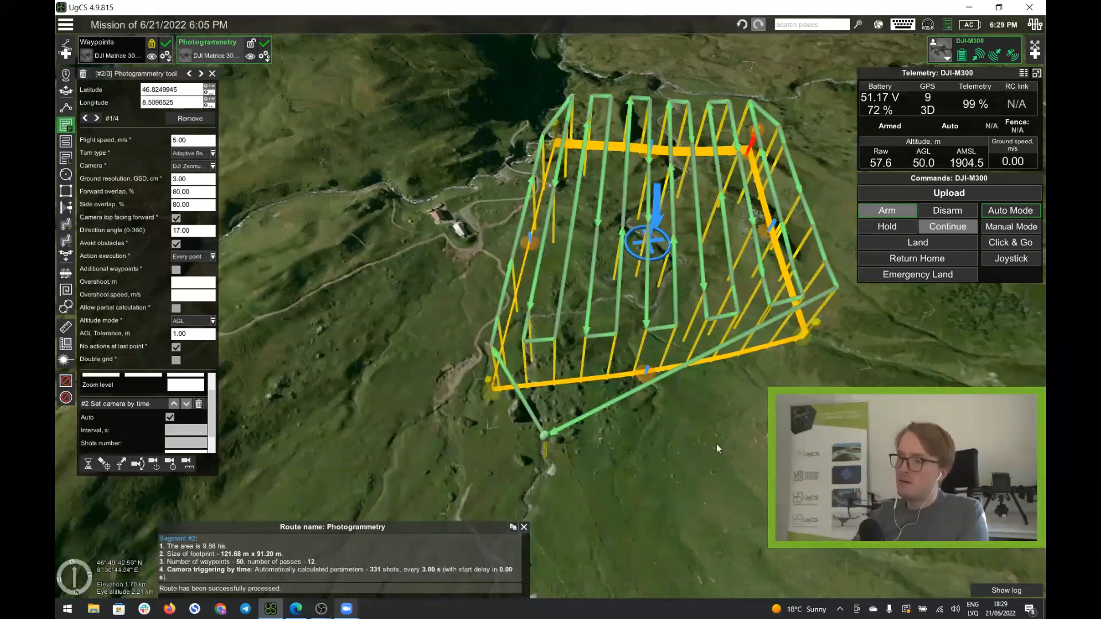
Disarm the DJI-M300 and upload the Photogrammetry route to it.
drag(769, 440, 716, 489)
click(941, 211)
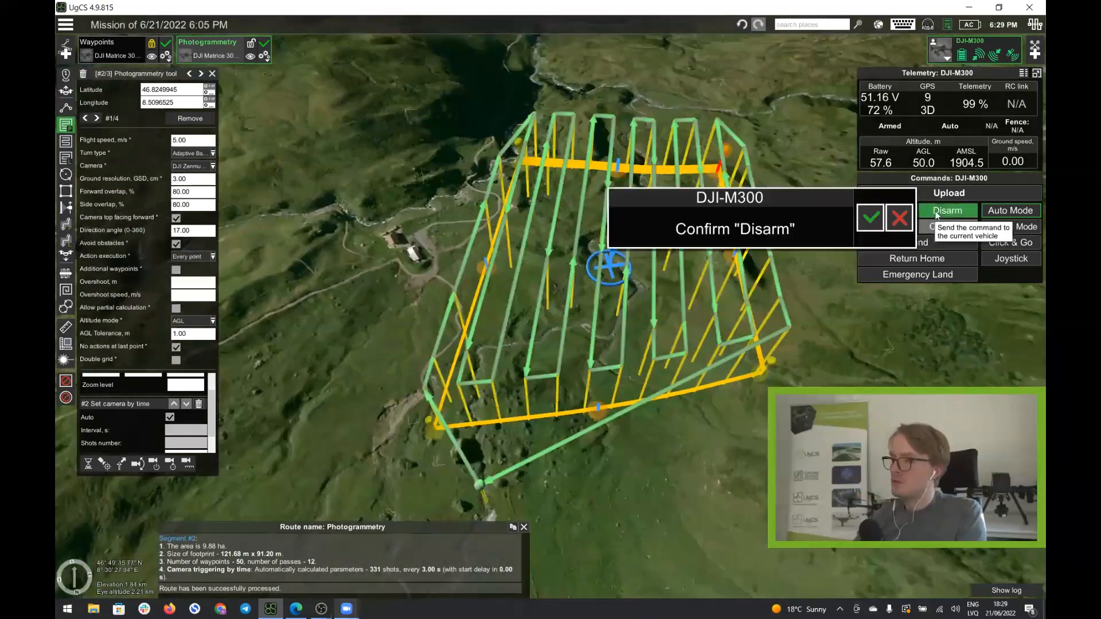
click(866, 217)
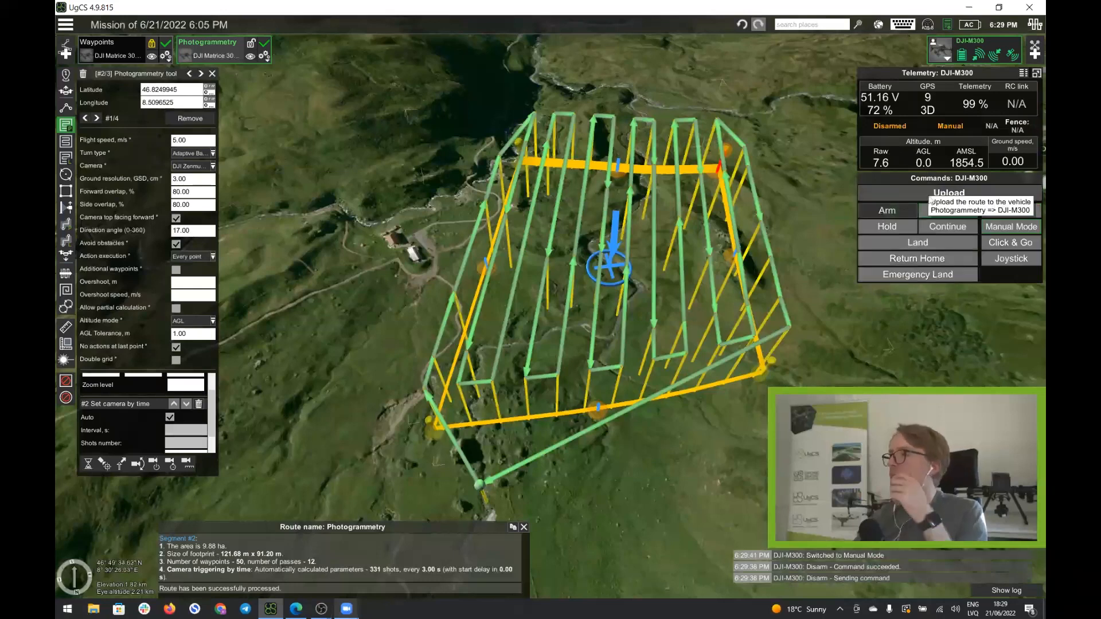
click(935, 193)
click(820, 215)
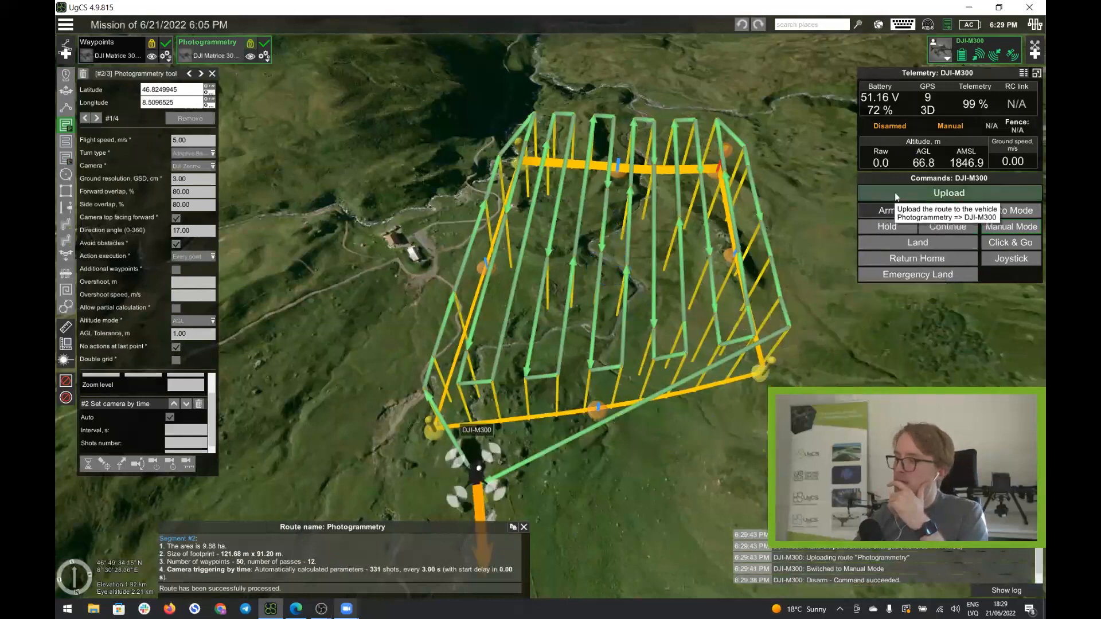
click(894, 192)
click(809, 191)
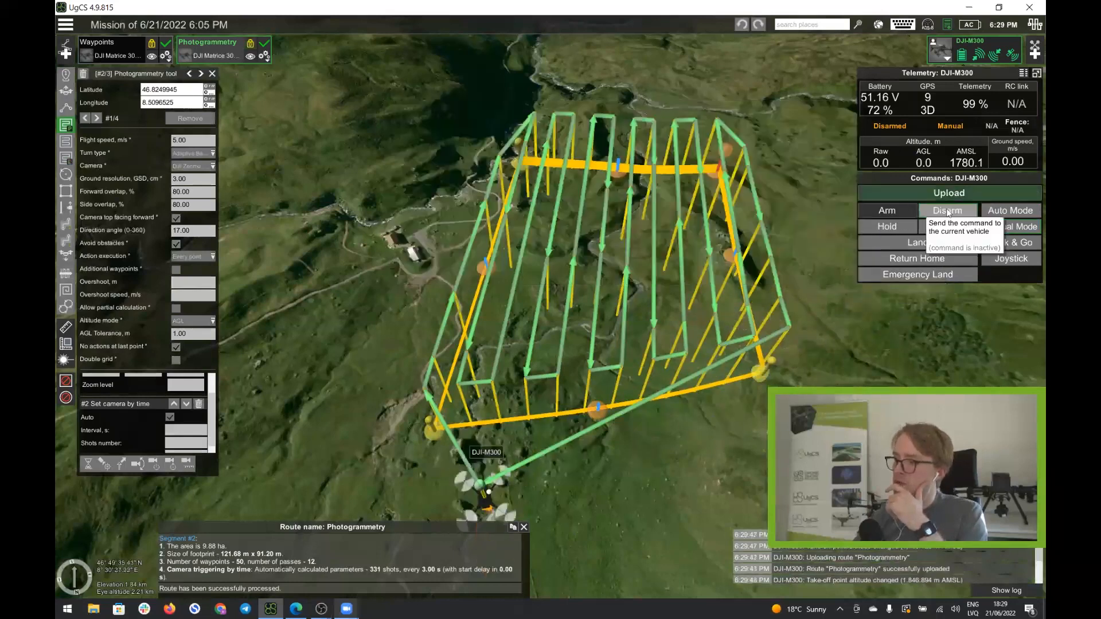
Arm the DJI-M300 and switch it to Auto Mode to start flying the uploaded route.
click(888, 210)
click(811, 200)
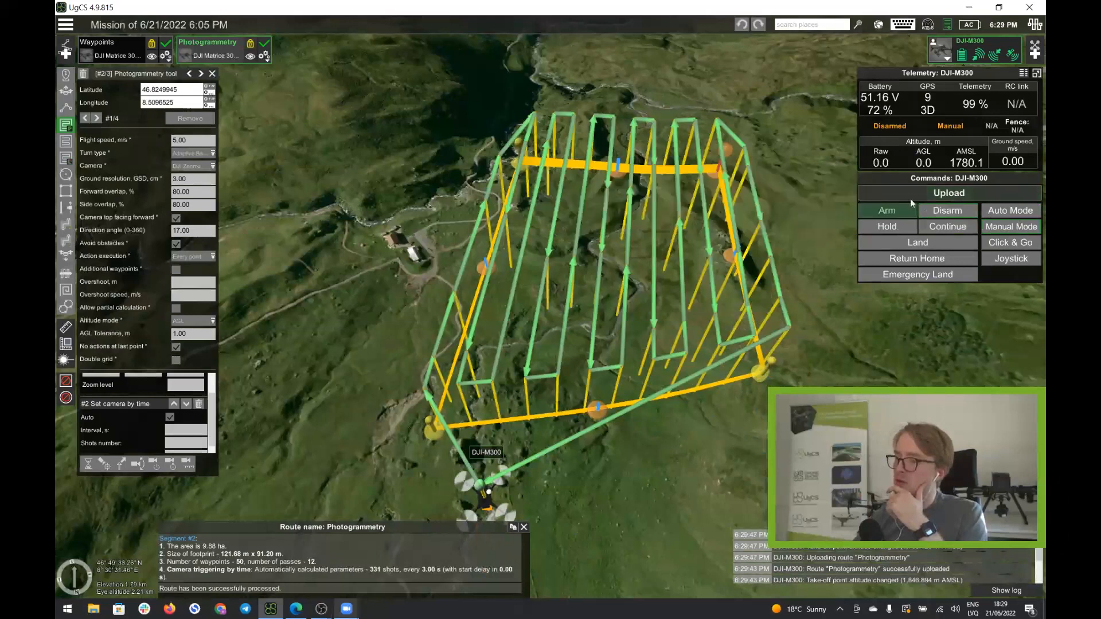
click(1009, 210)
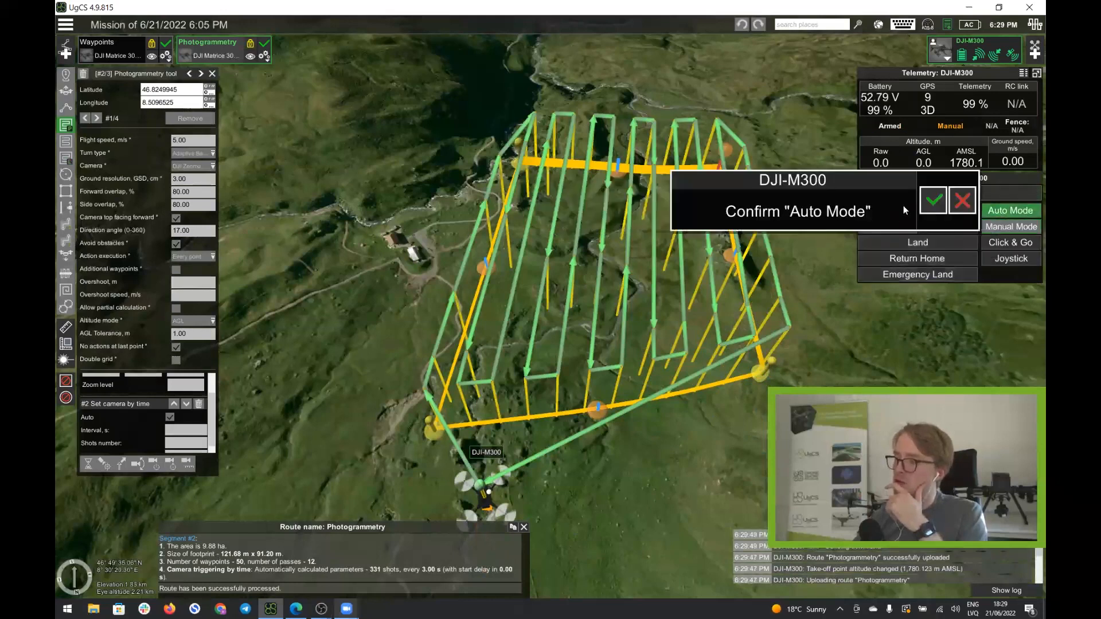
click(933, 200)
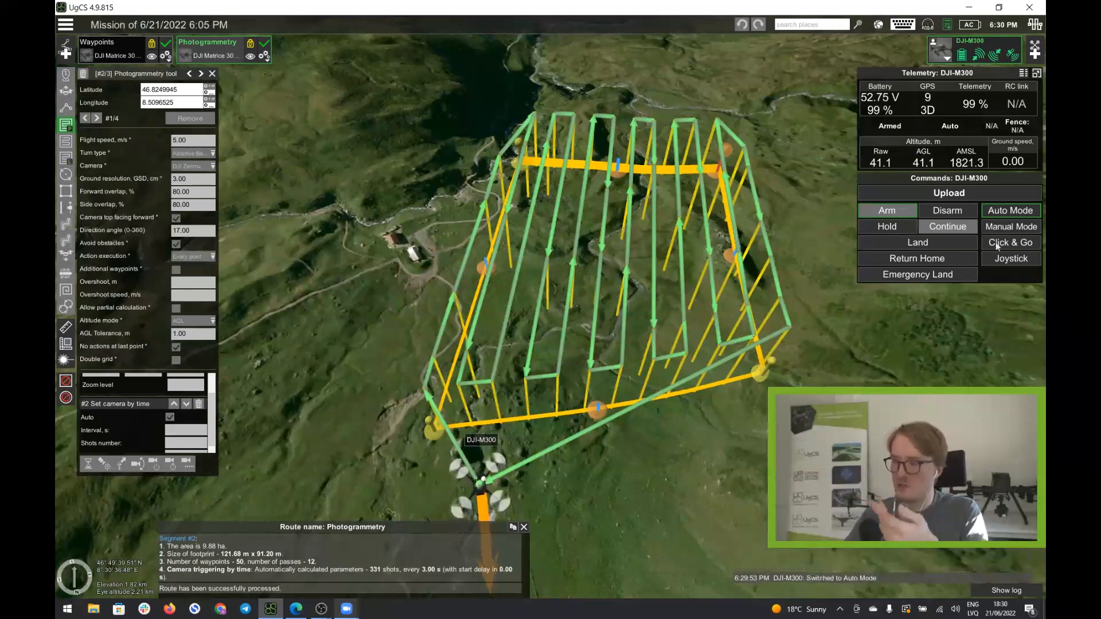
Upload the Photogrammetry route again during the flight so that it starts from waypoint 24.
click(915, 190)
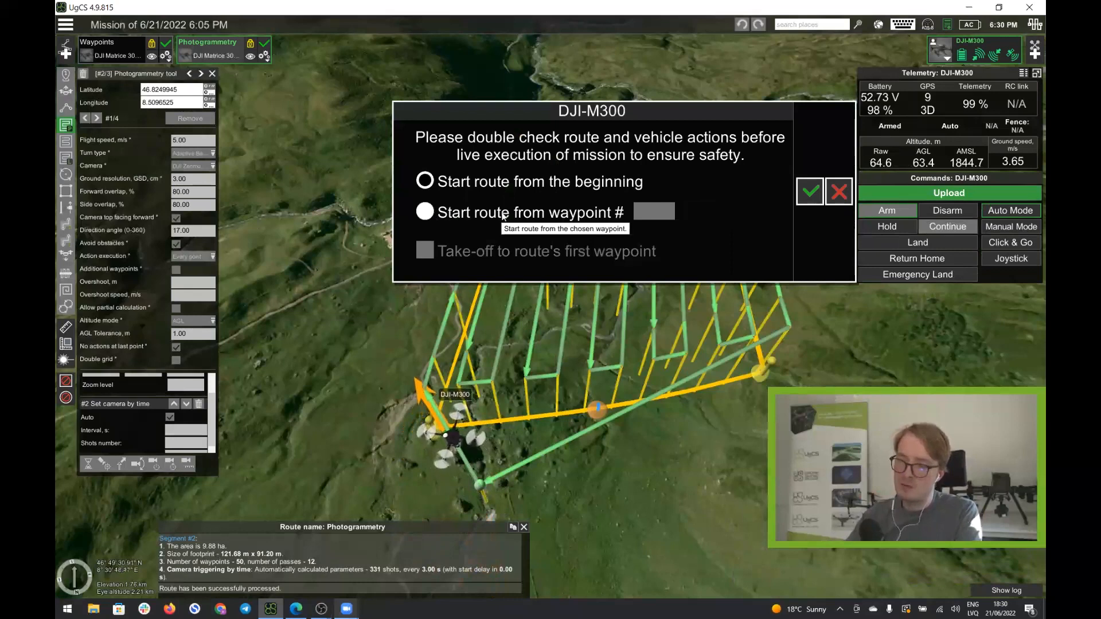
mouse_move(538, 413)
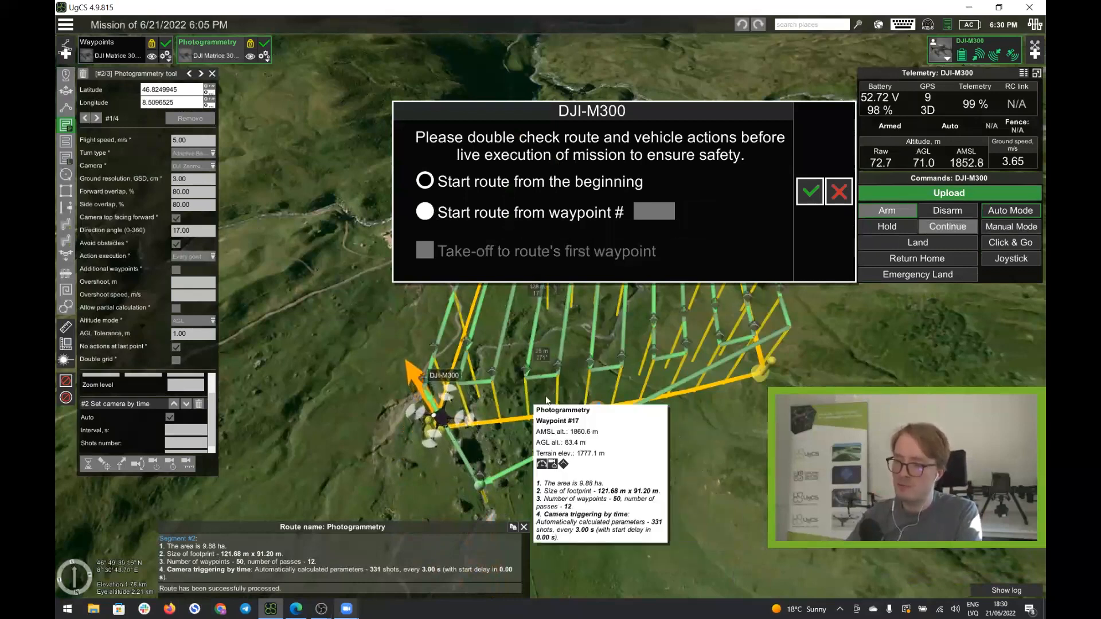
mouse_move(589, 386)
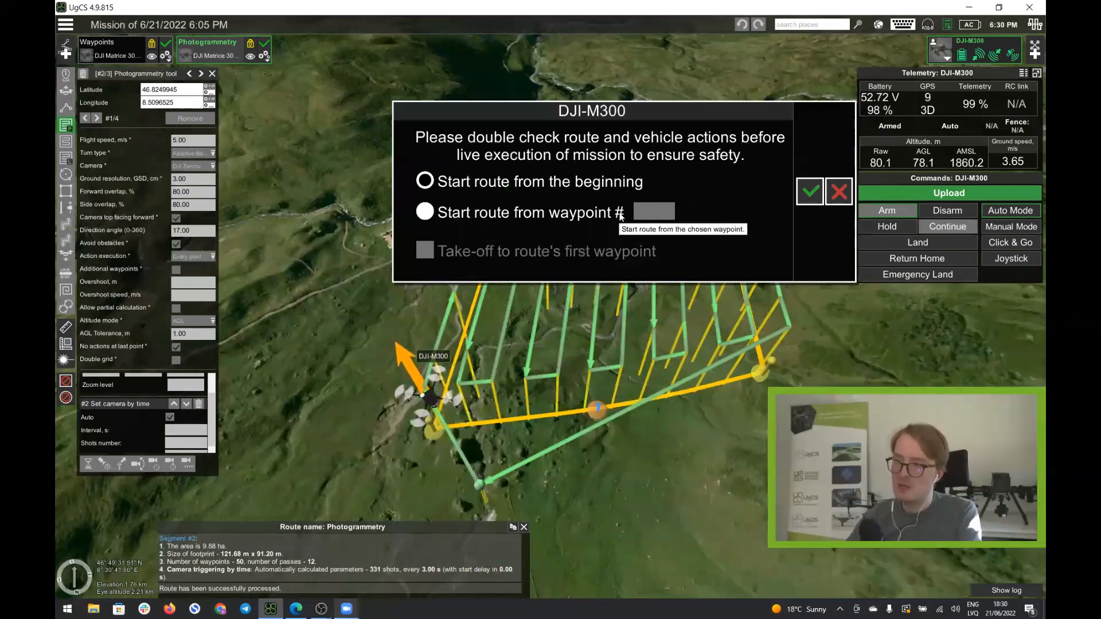
click(651, 212)
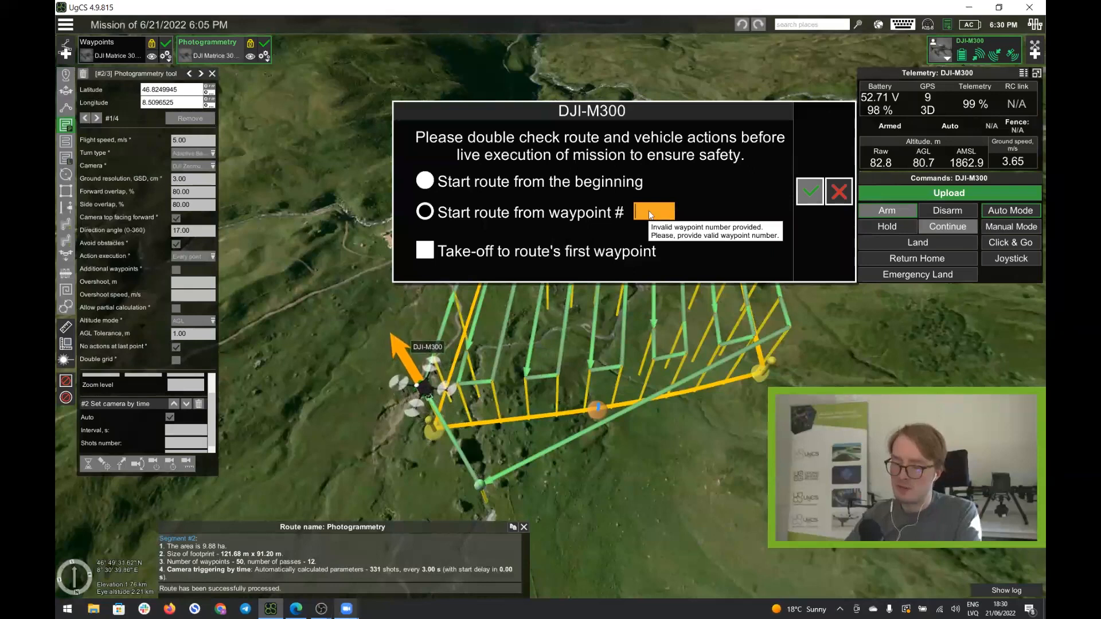
text(24)
key(Return)
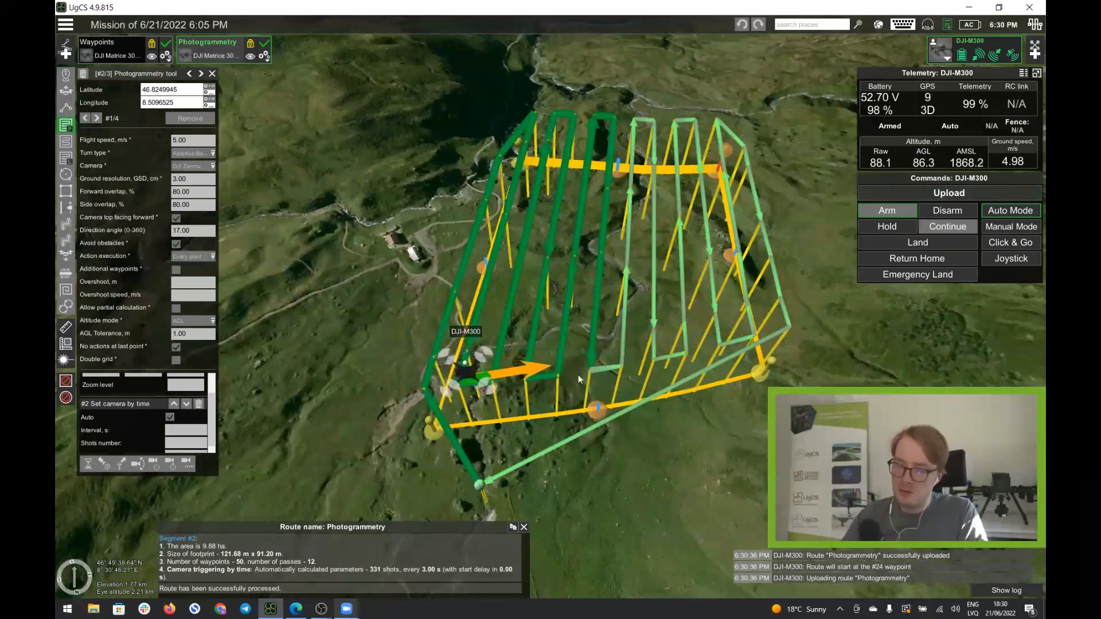
Reopen the route upload options, check a turning waypoint's number on the map, and dismiss the options without uploading.
click(947, 193)
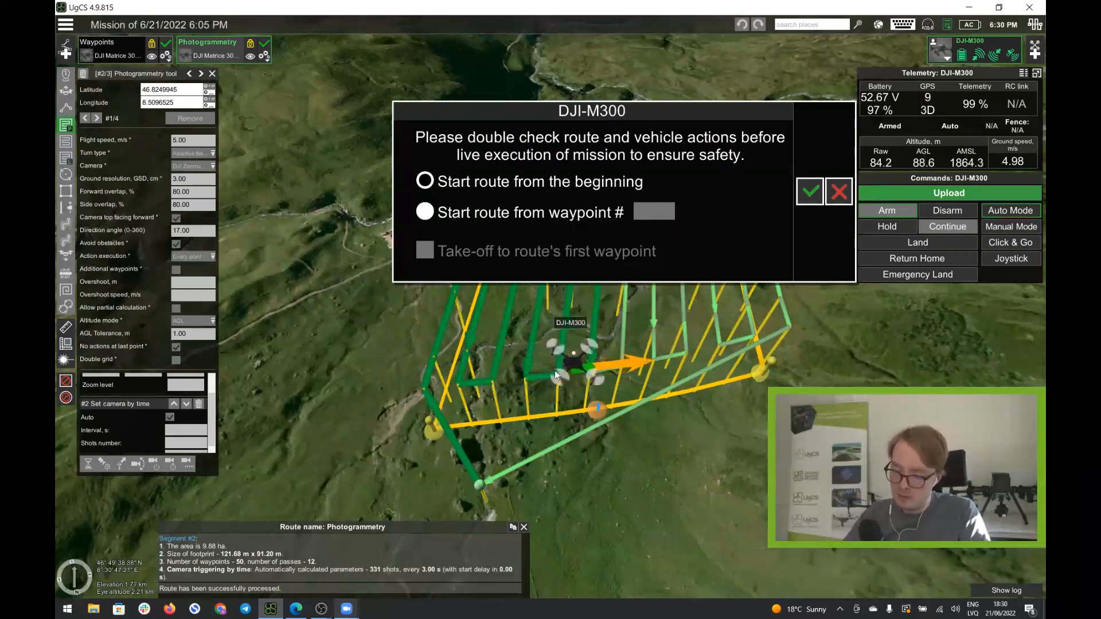
mouse_move(555, 373)
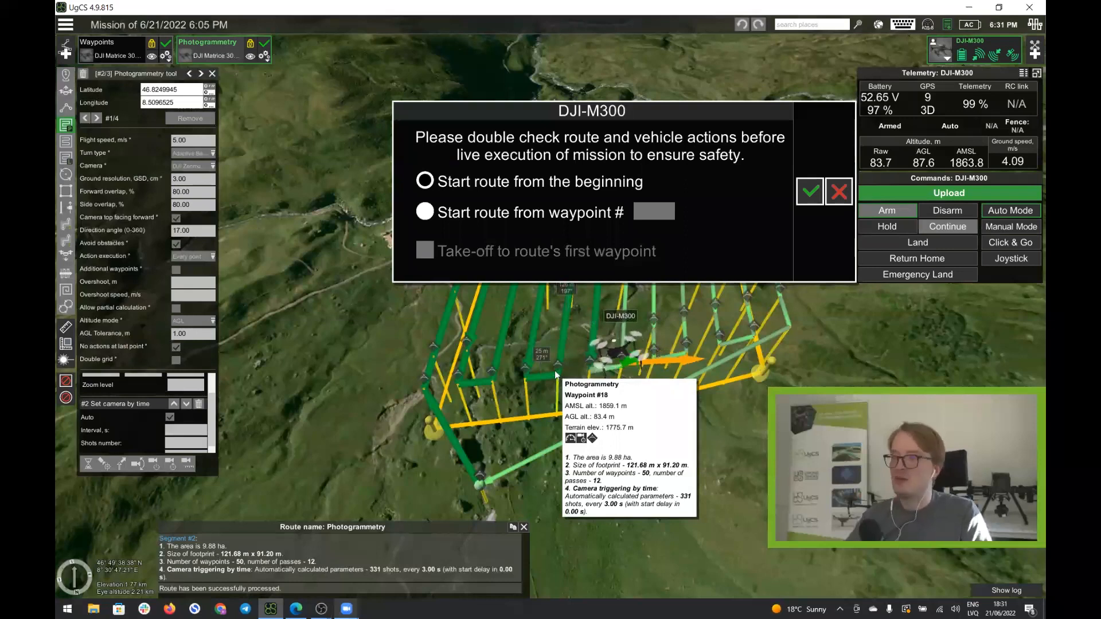
mouse_move(549, 307)
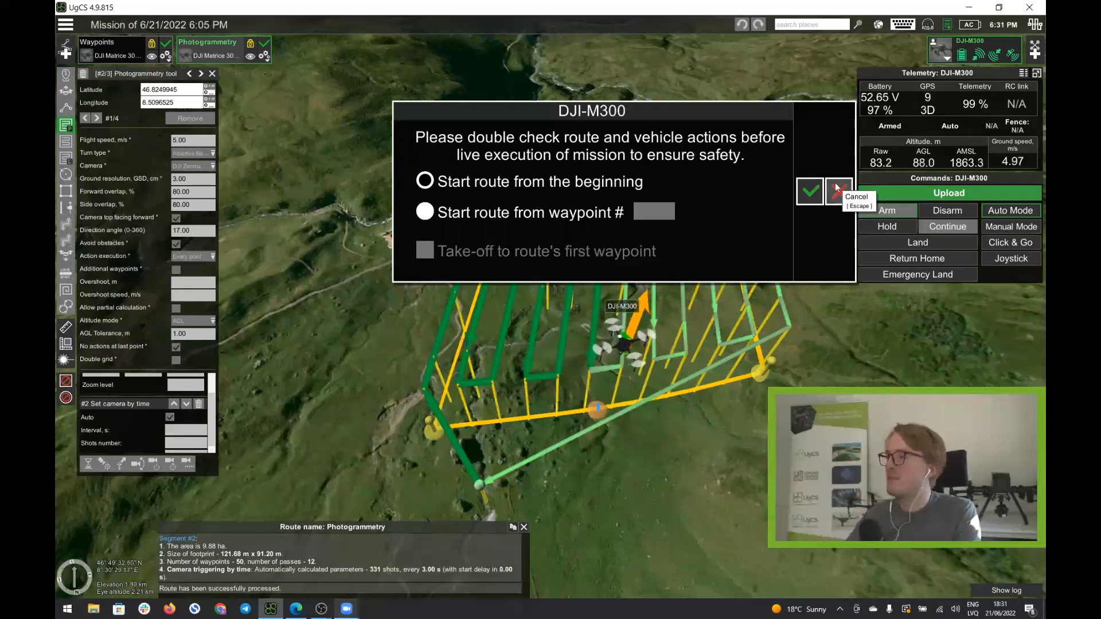
click(810, 191)
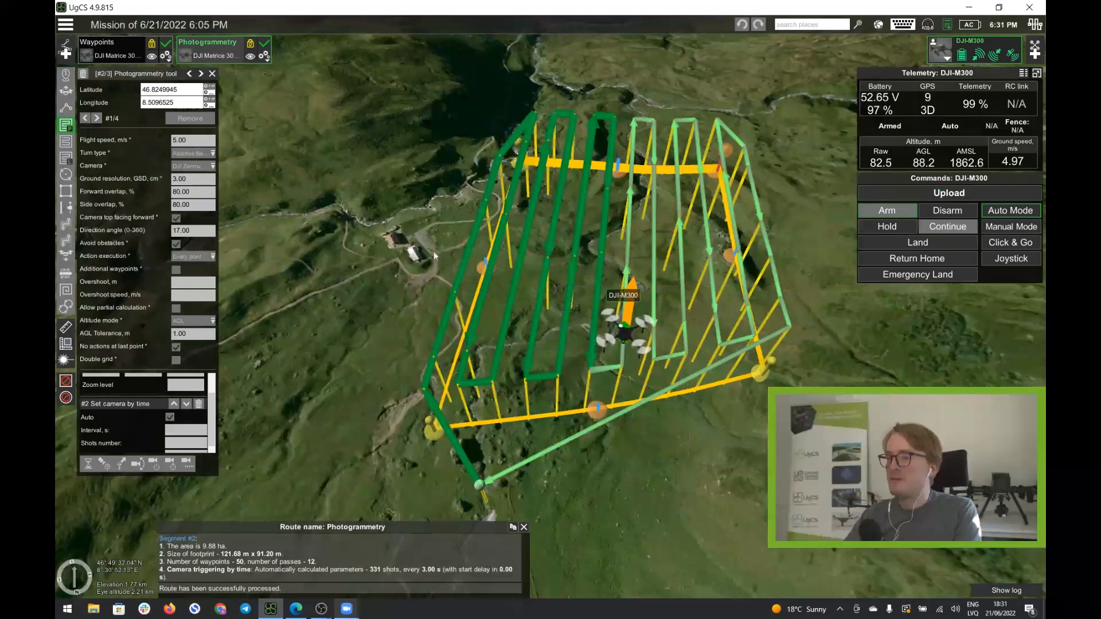
Begin a new route from scratch and name it Corridor.
mouse_move(448, 311)
scroll(448, 311, down, 5)
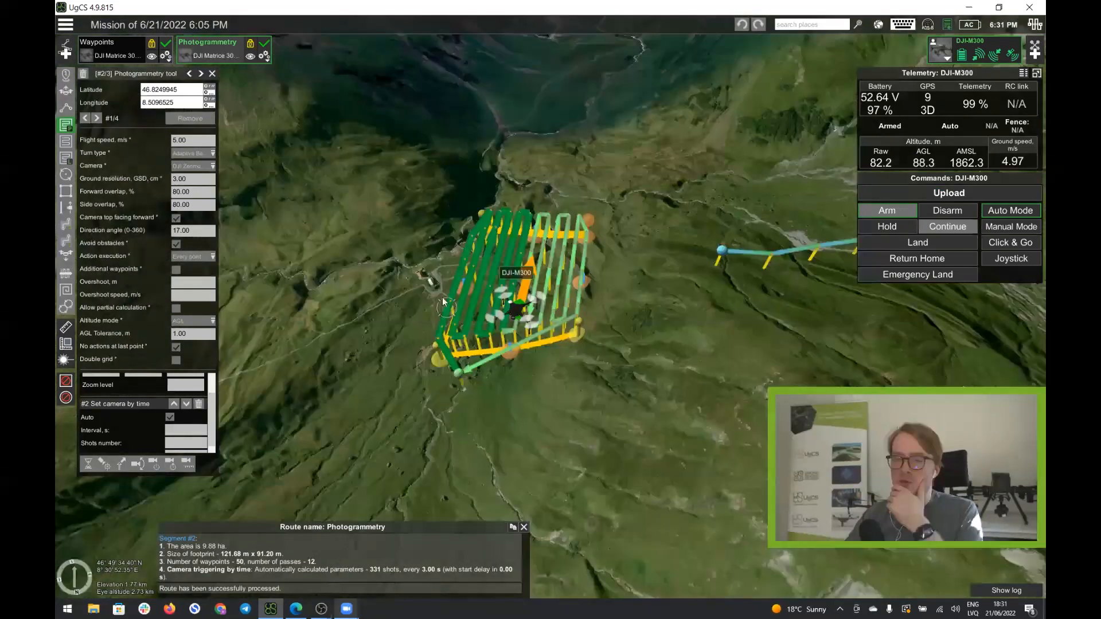
scroll(440, 299, down, 3)
middle_drag(442, 298, 607, 342)
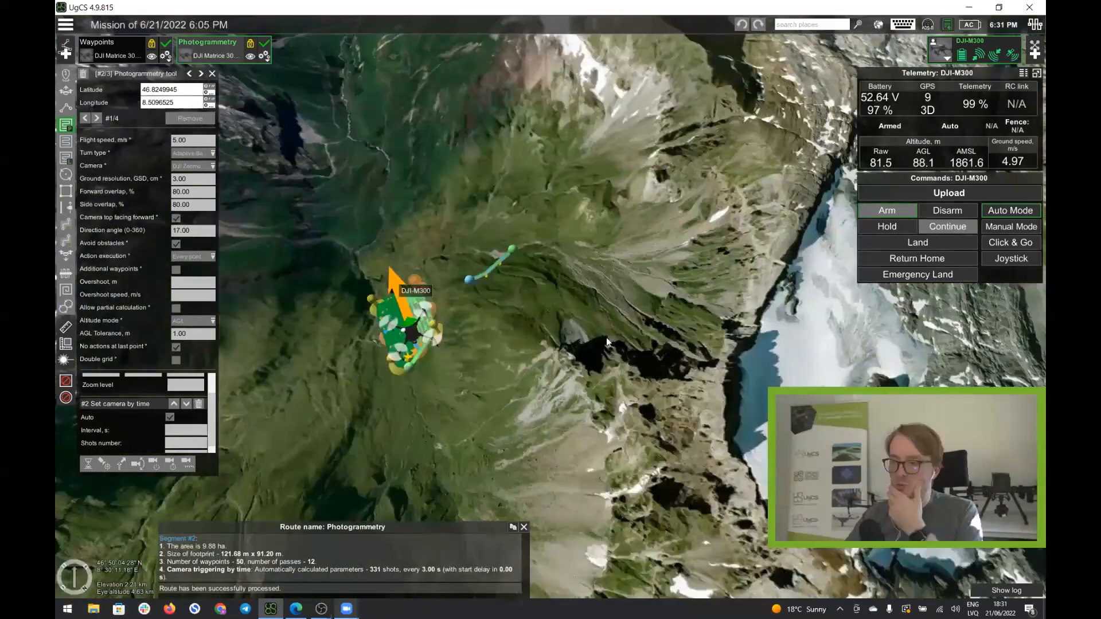
drag(606, 338, 728, 402)
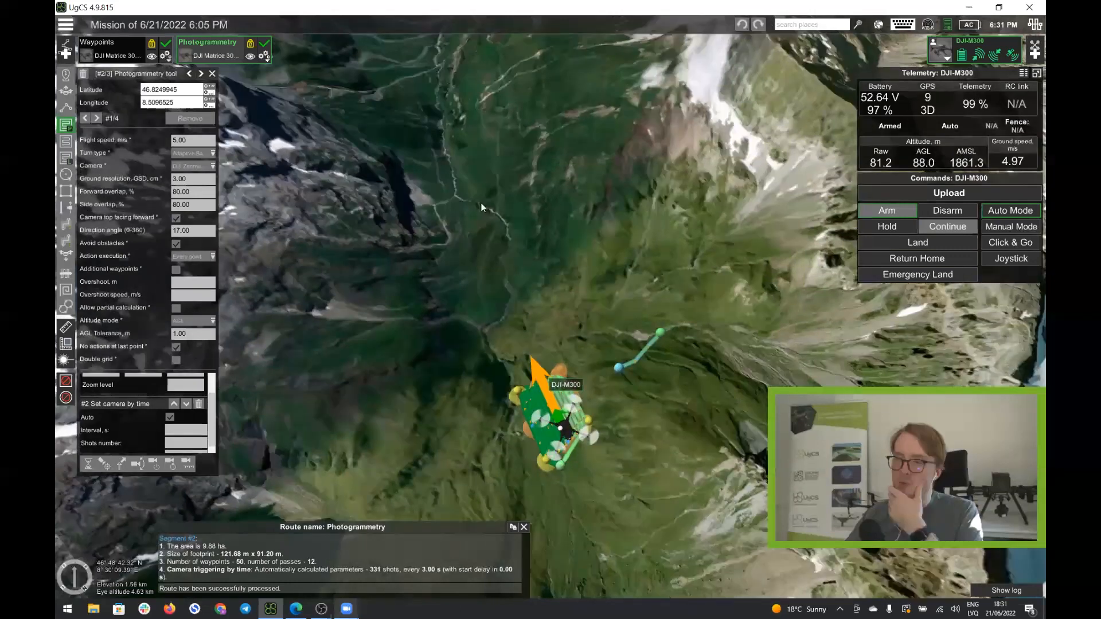
drag(480, 202, 507, 375)
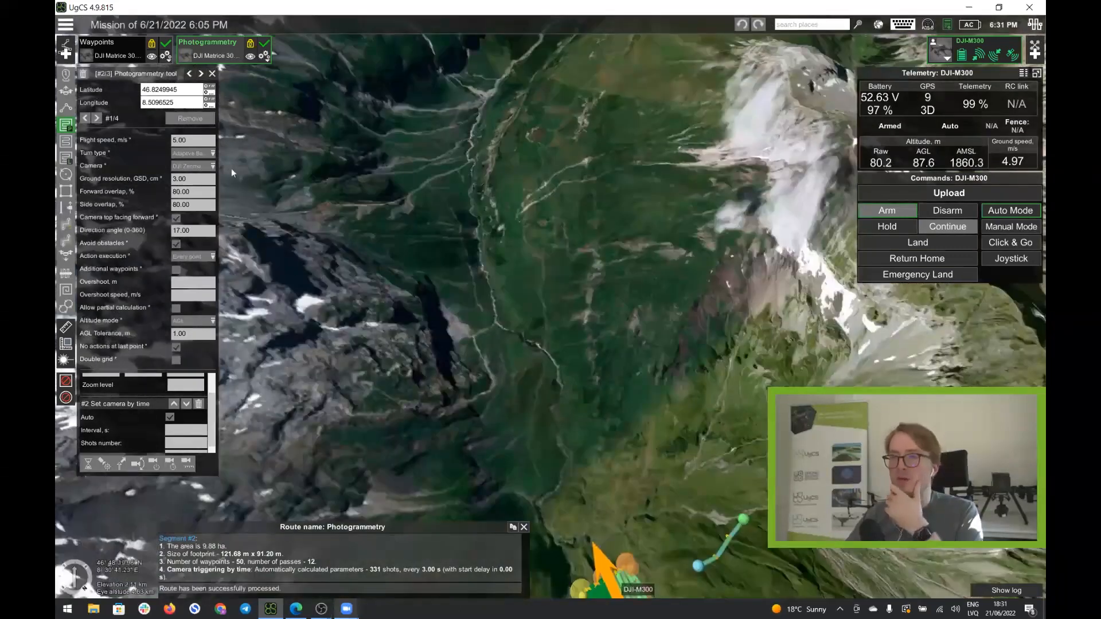
click(65, 46)
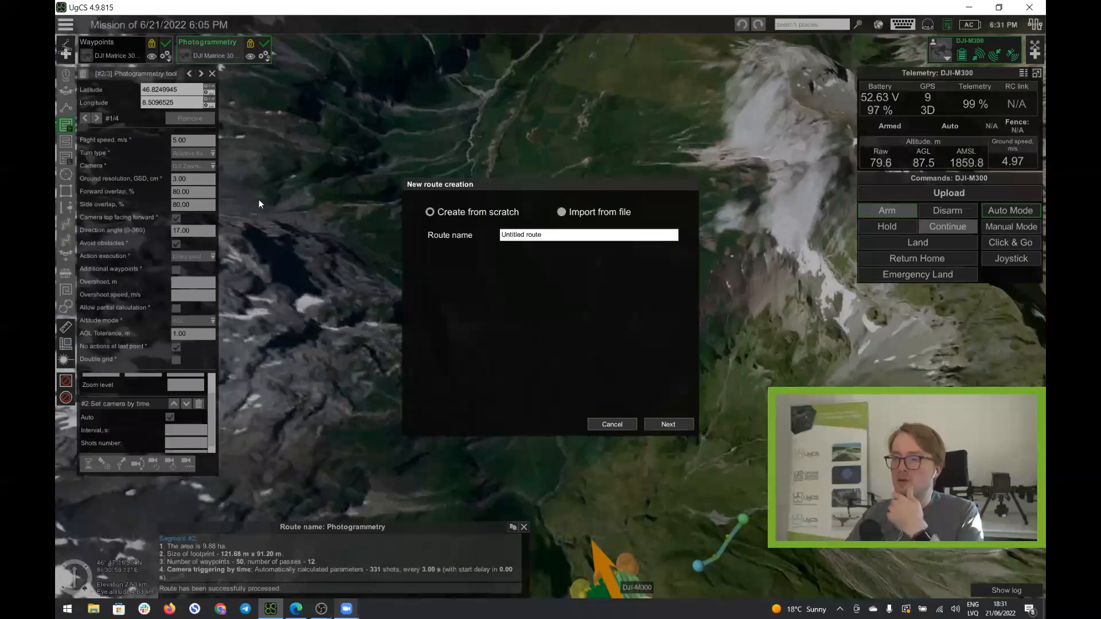
drag(551, 235, 501, 236)
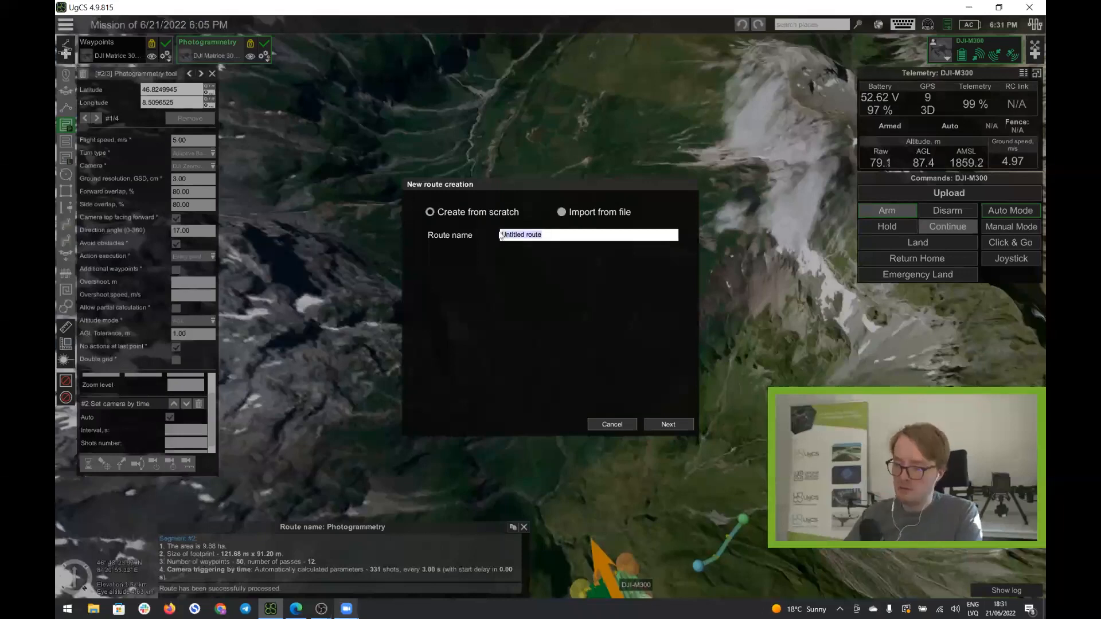
key(BackSpace)
text(Cor)
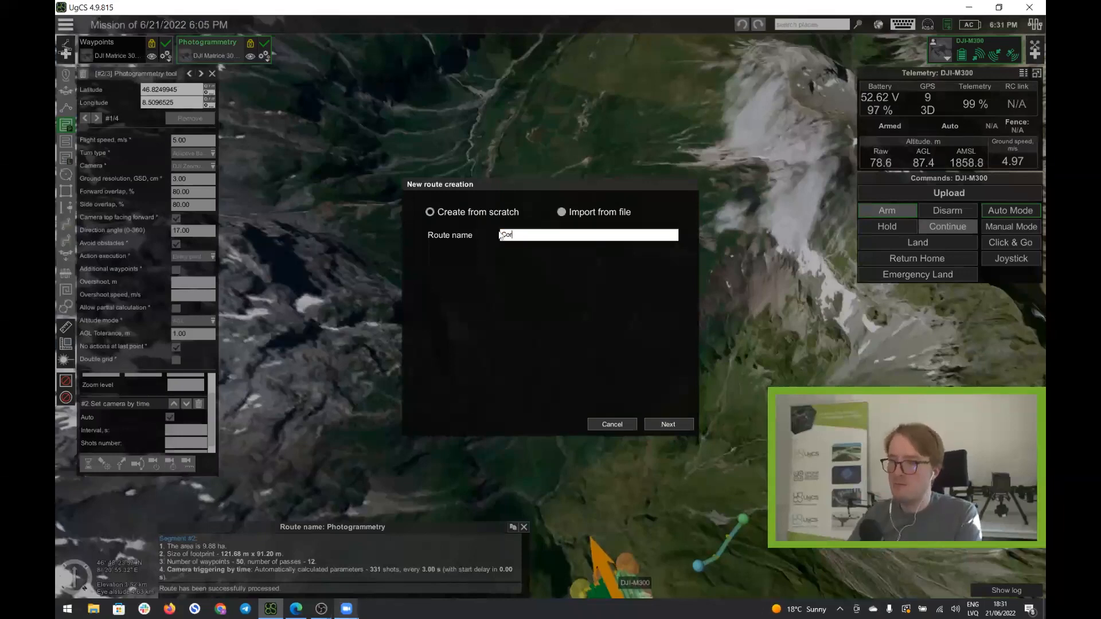
text(ridor)
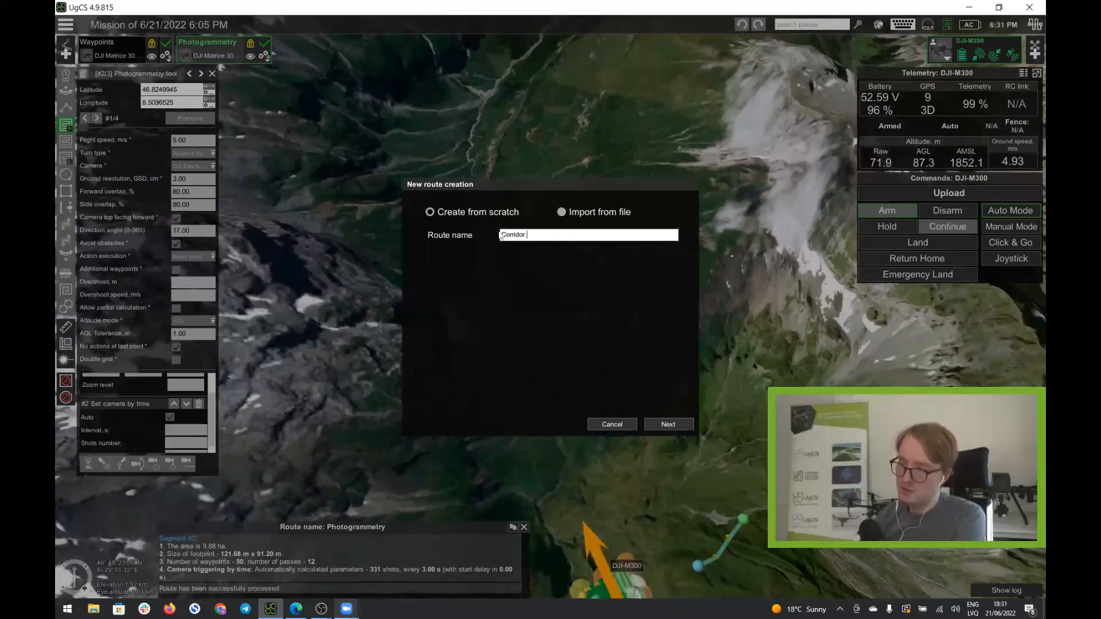
click(584, 210)
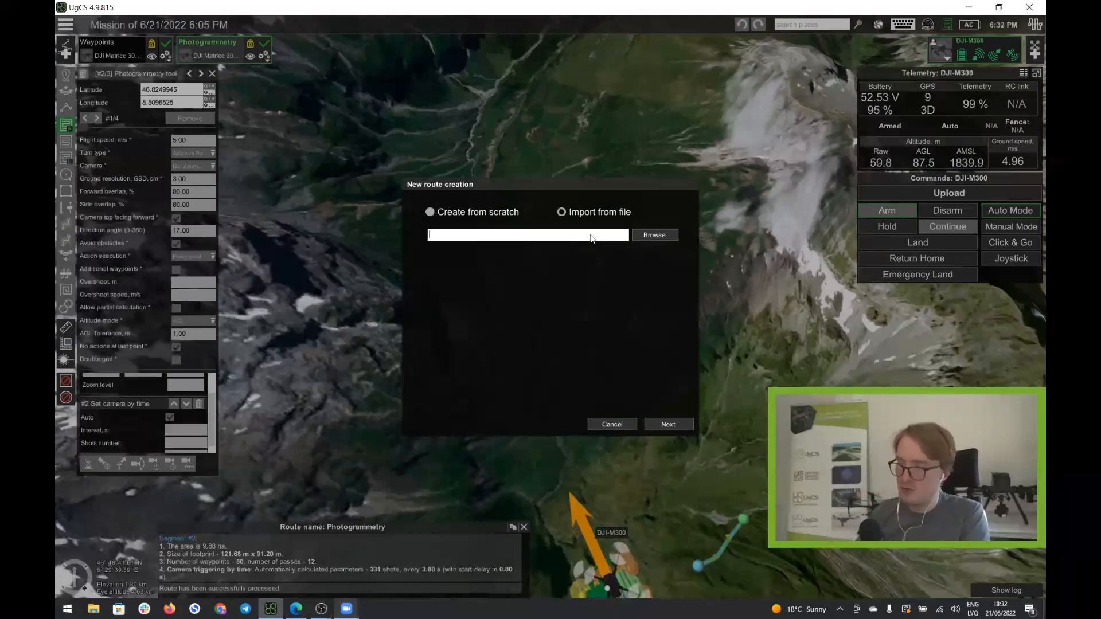
click(484, 212)
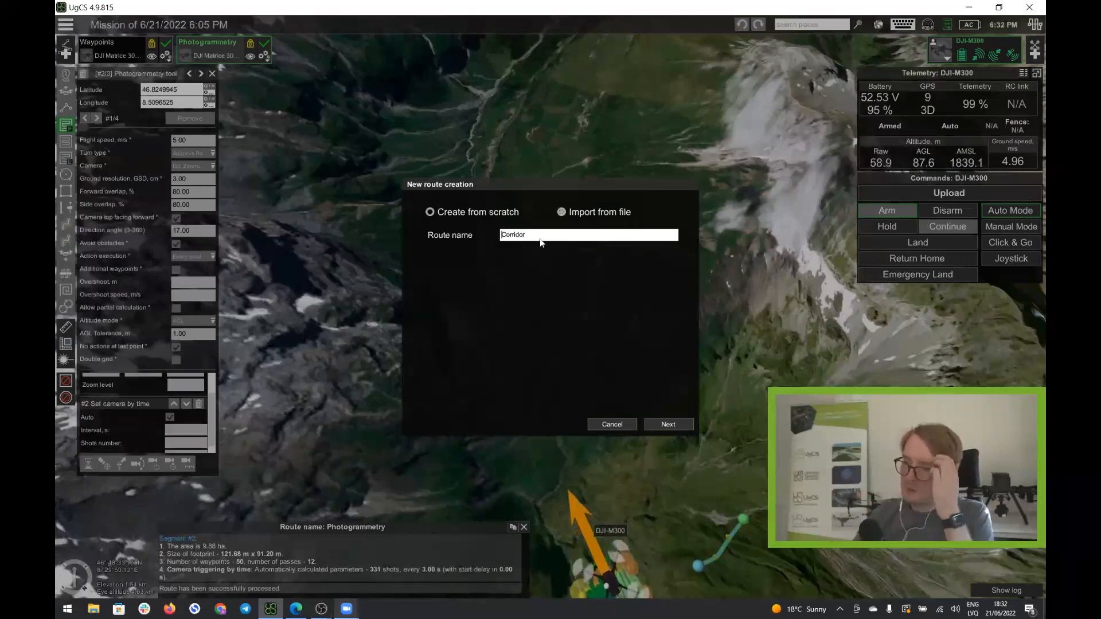
Assign the DJI Matrice 300 RTK profile to the Corridor route and create it with the default route parameters.
click(660, 422)
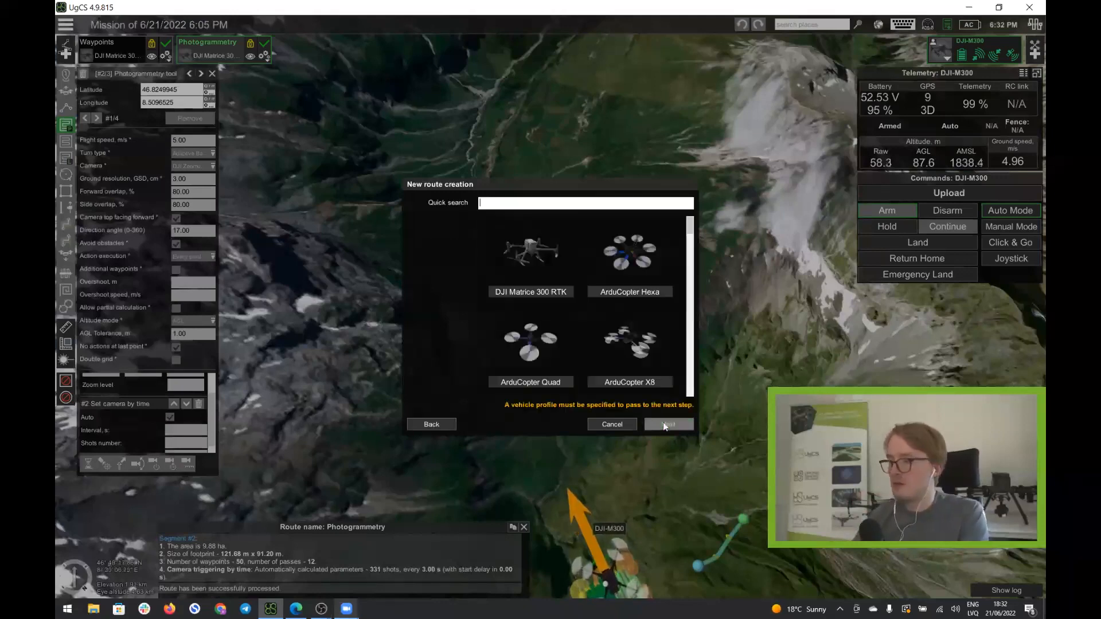
click(533, 252)
click(670, 424)
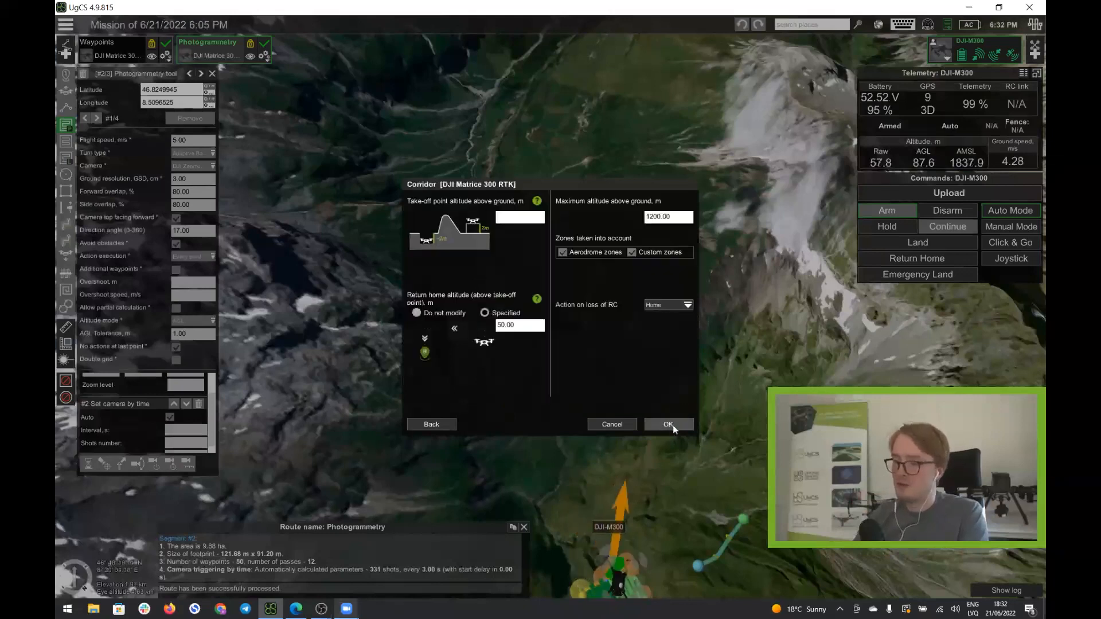
click(668, 425)
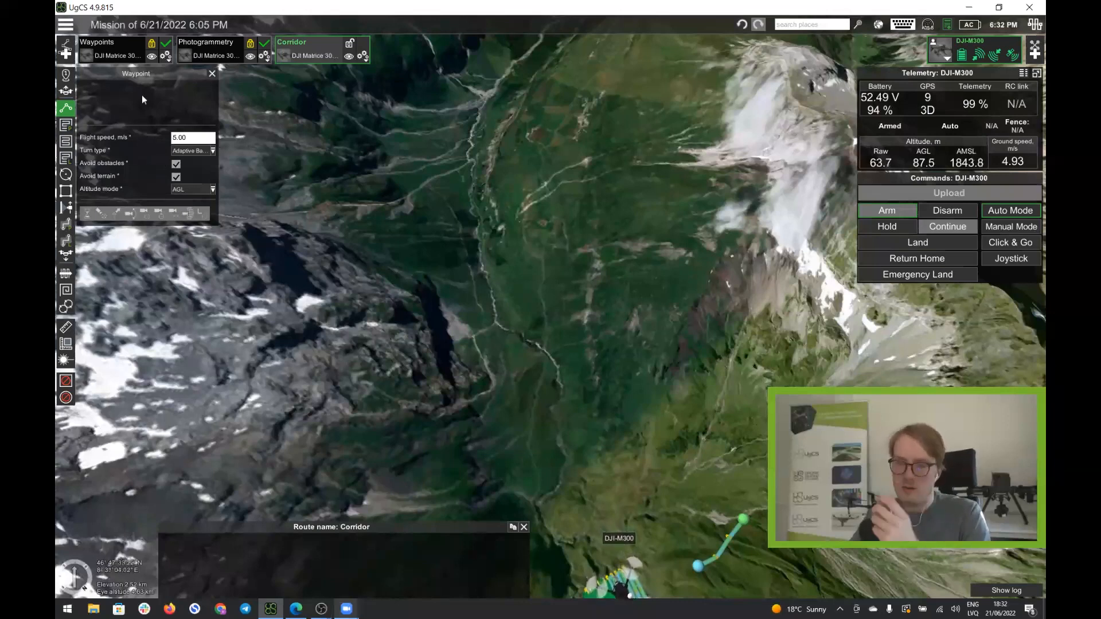
Switch the Waypoints route's latitude and longitude to degrees, minutes and seconds, and back to decimal degrees.
click(198, 48)
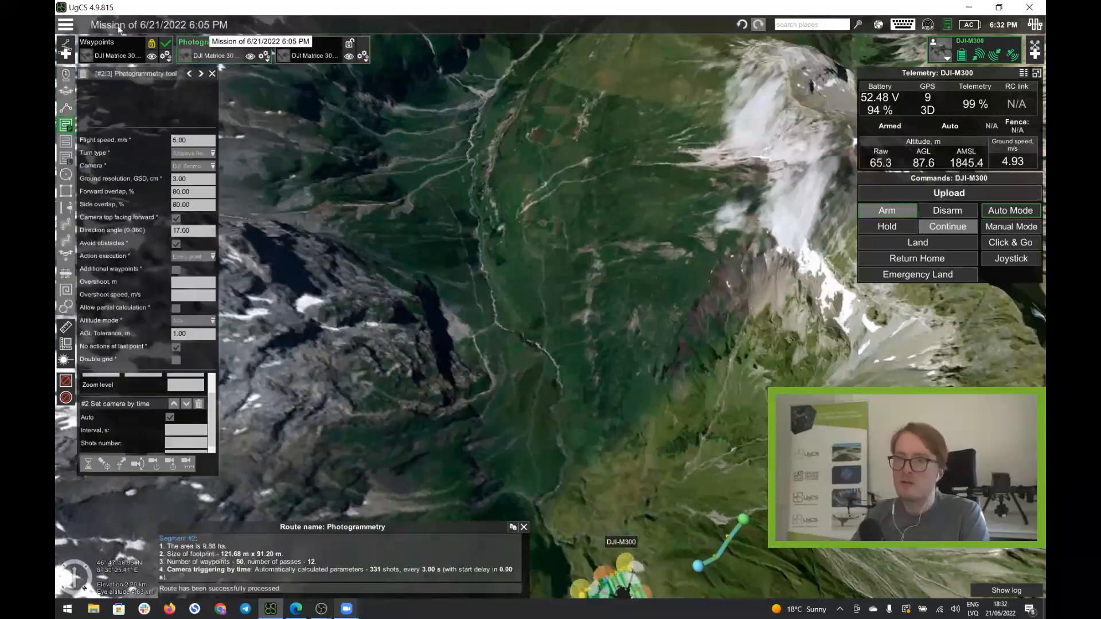
click(169, 55)
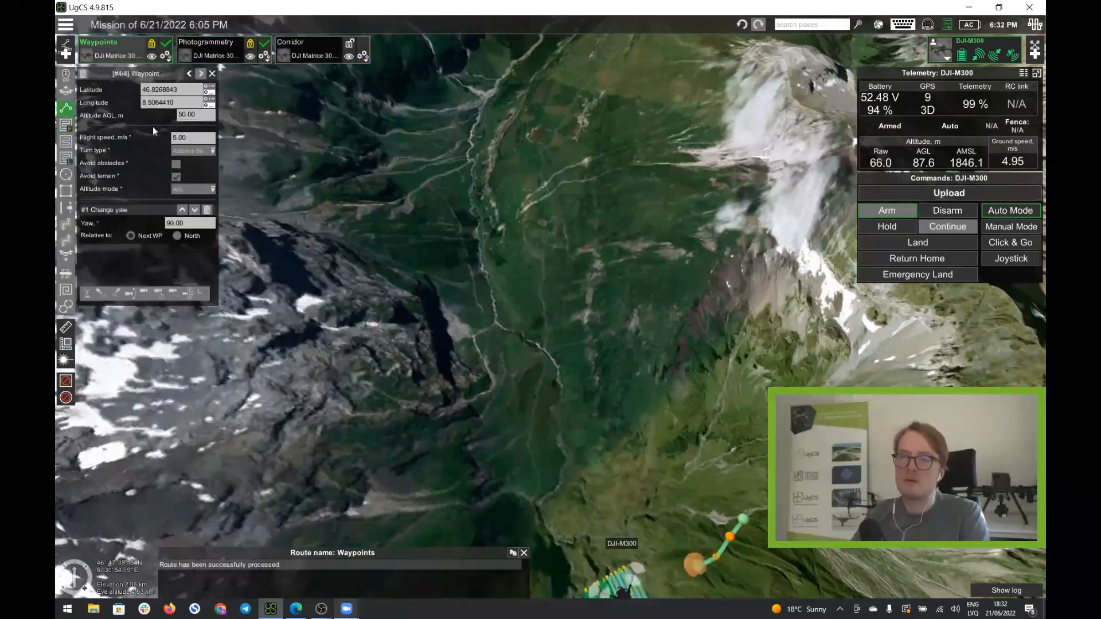
click(210, 89)
click(210, 101)
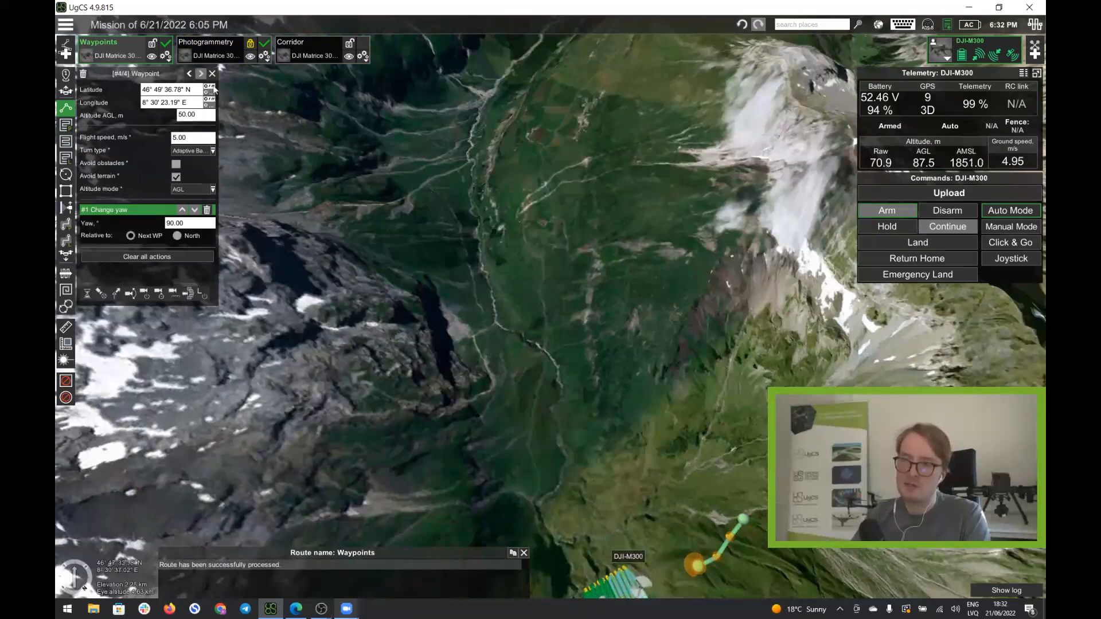
click(211, 105)
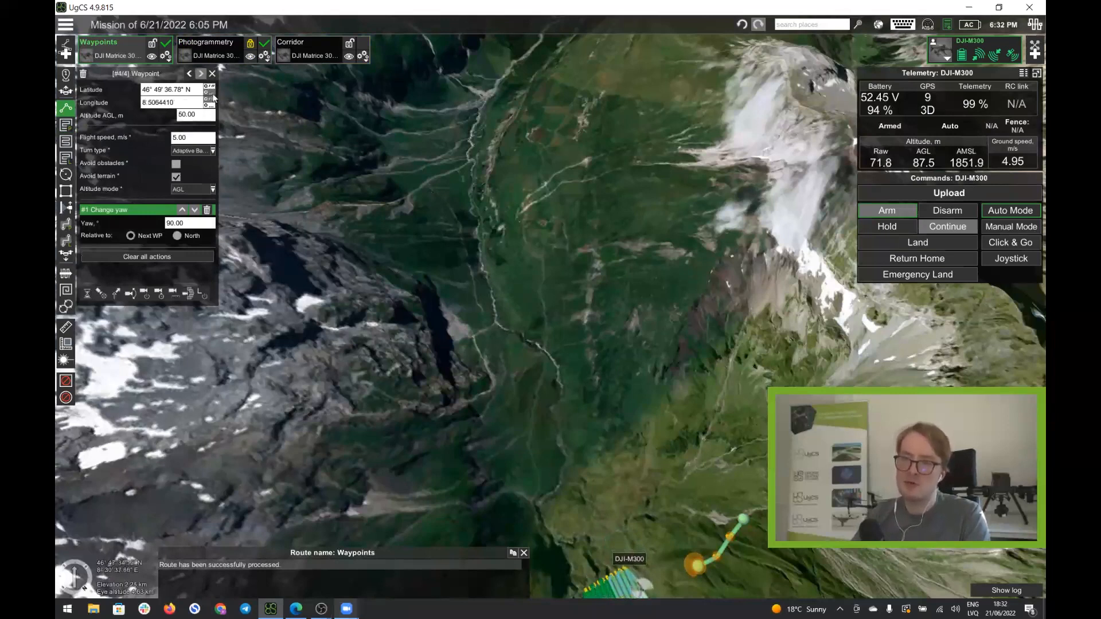
click(211, 92)
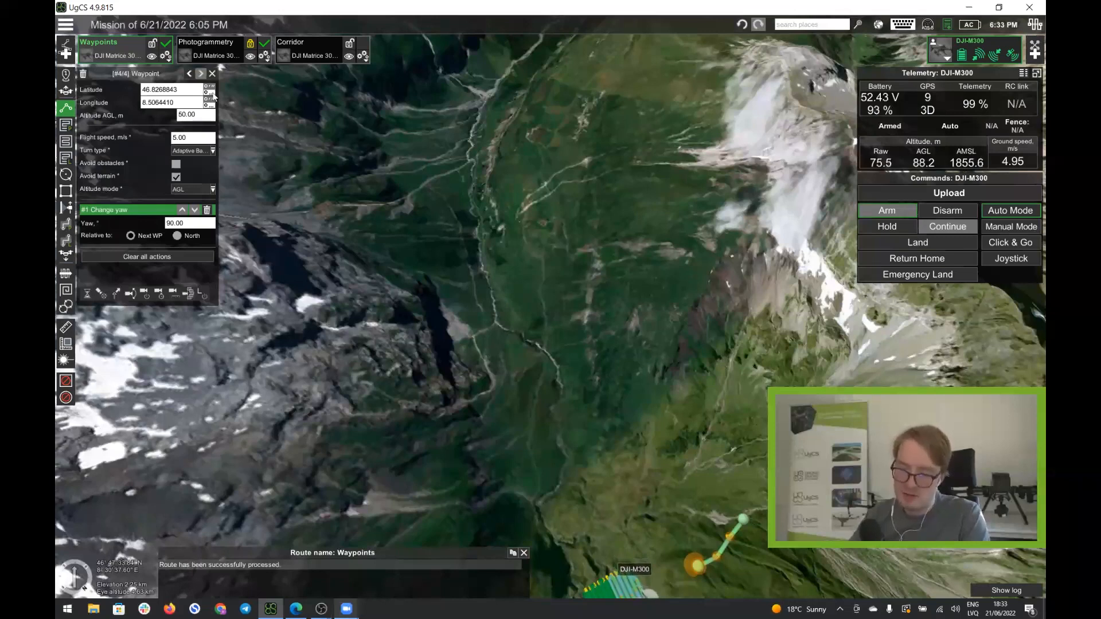
Return to the Corridor route and review its altitude, zone and loss-of-RC parameters without changing them.
click(330, 42)
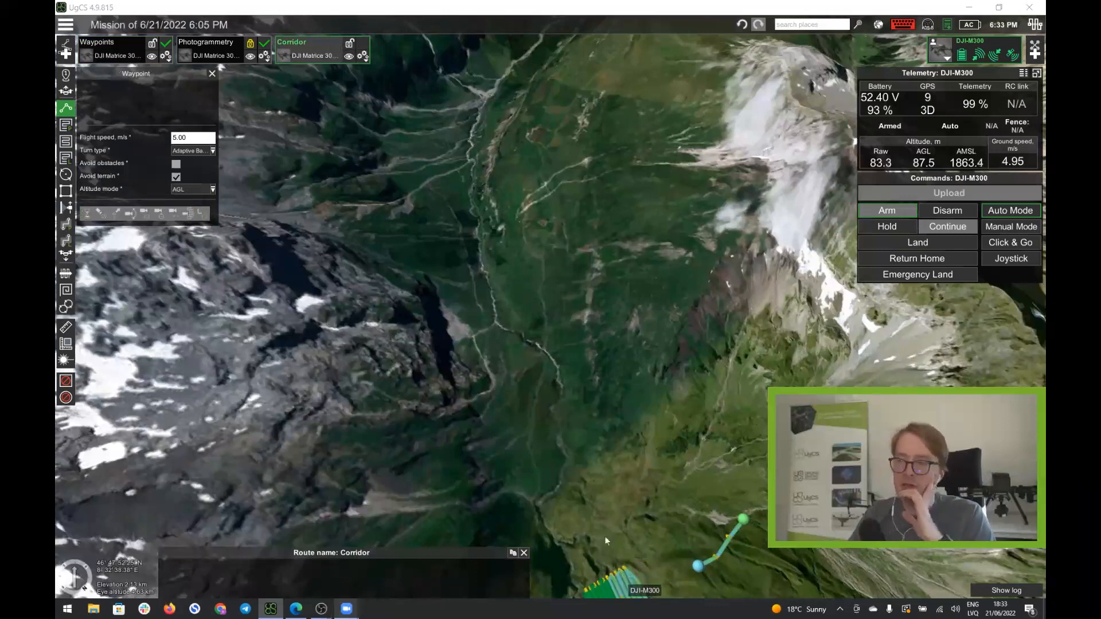
drag(573, 452, 523, 244)
scroll(549, 408, up, 3)
scroll(549, 408, up, 2)
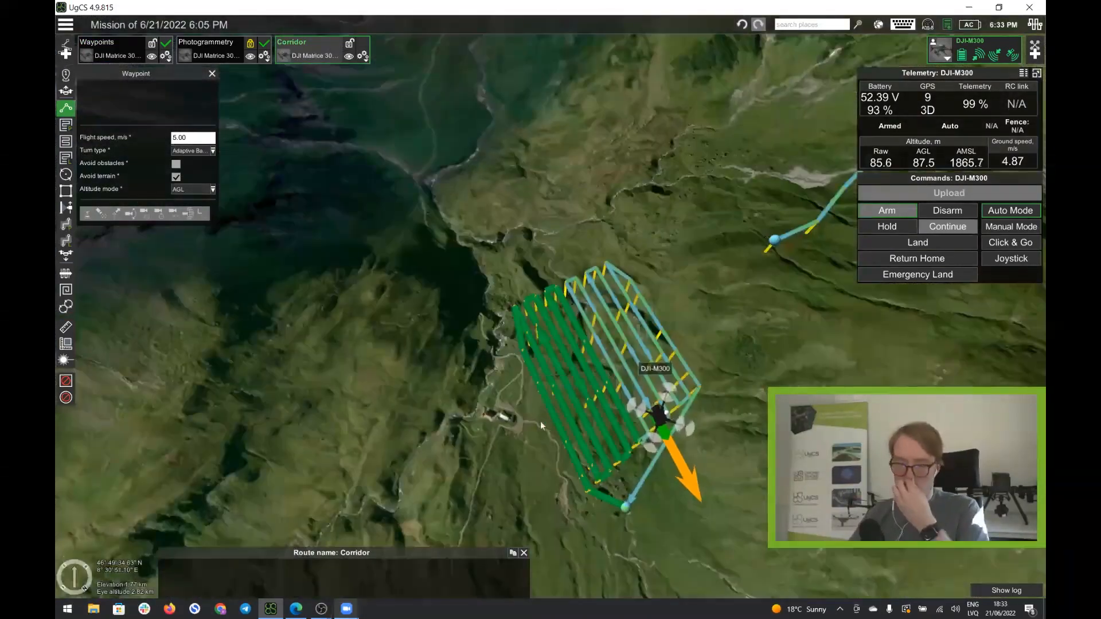
click(362, 56)
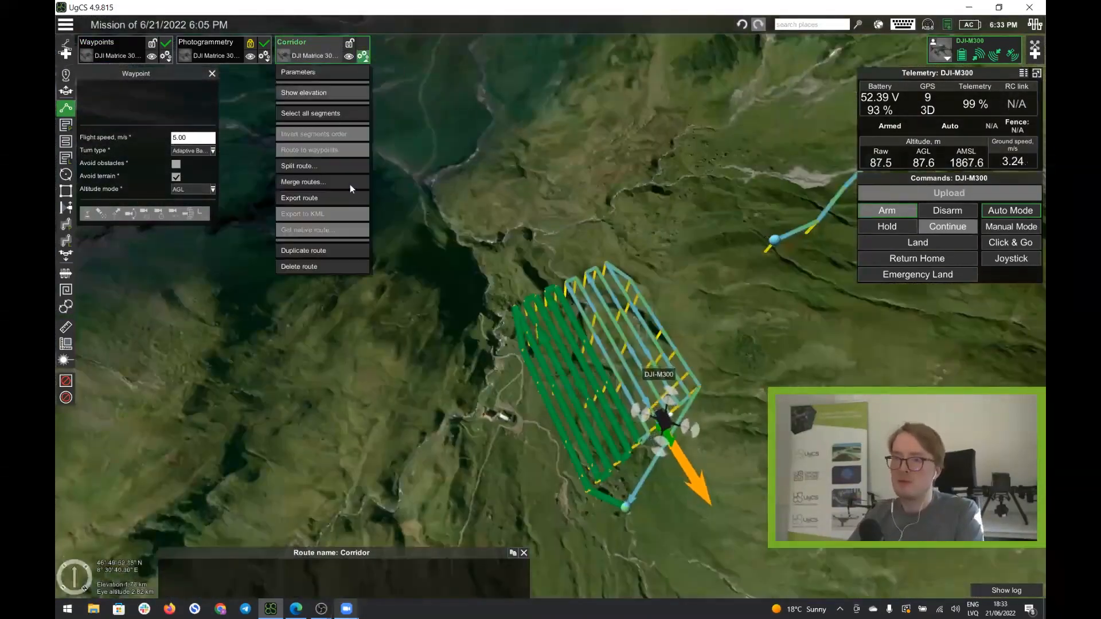
click(312, 72)
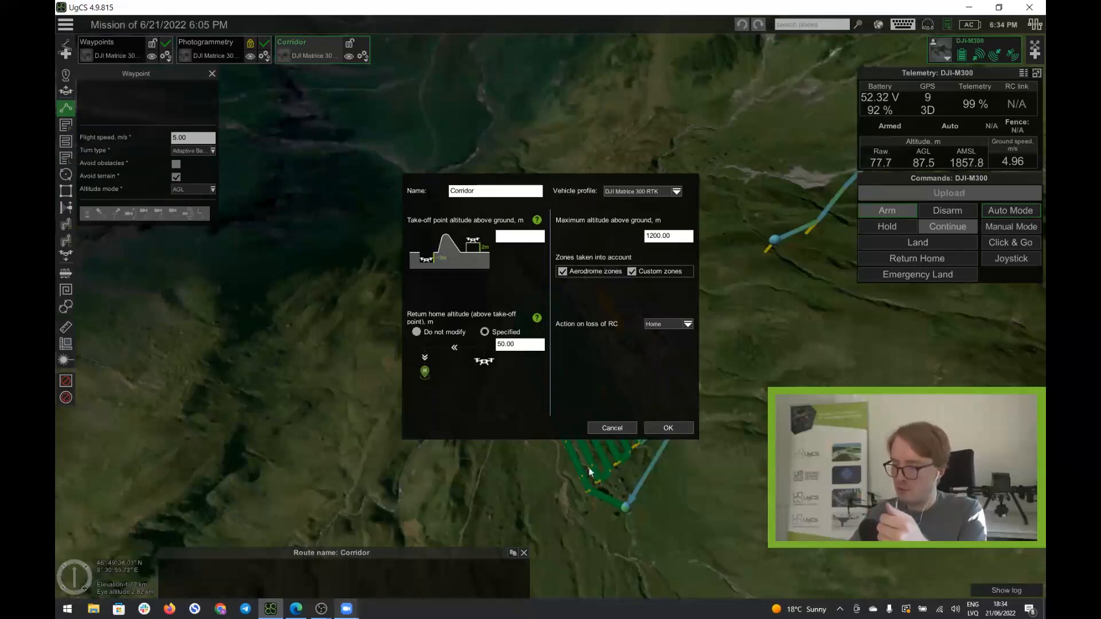
click(657, 430)
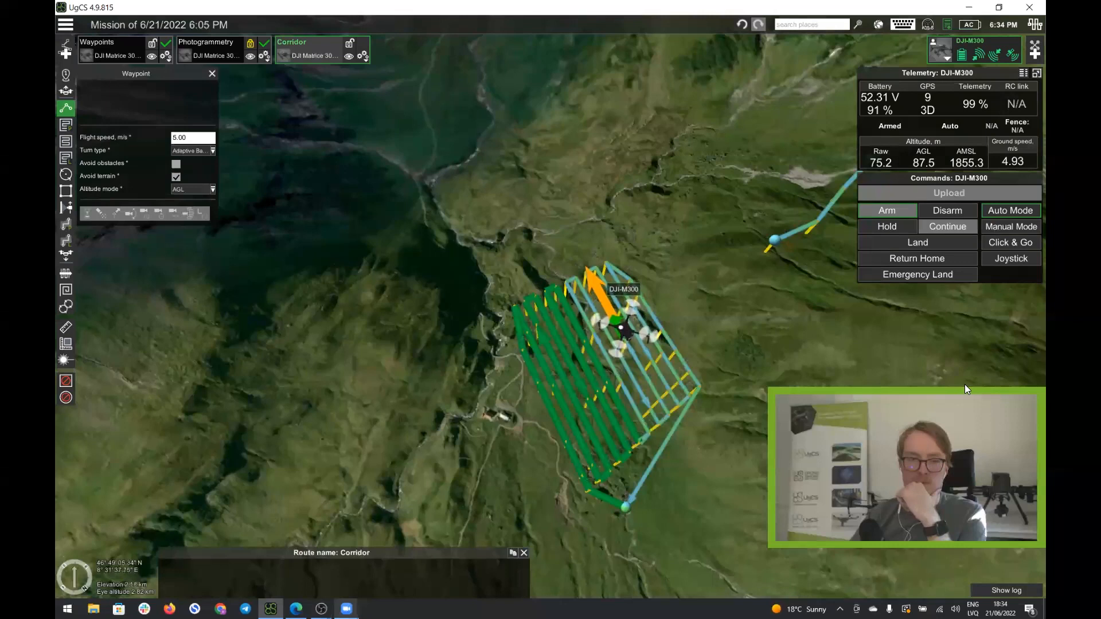
Choose the Corridor mapping tool with a ground resolution of 3 cm and the DJI Zenmuse H20T/H20 (Wide) camera.
scroll(355, 373, down, 3)
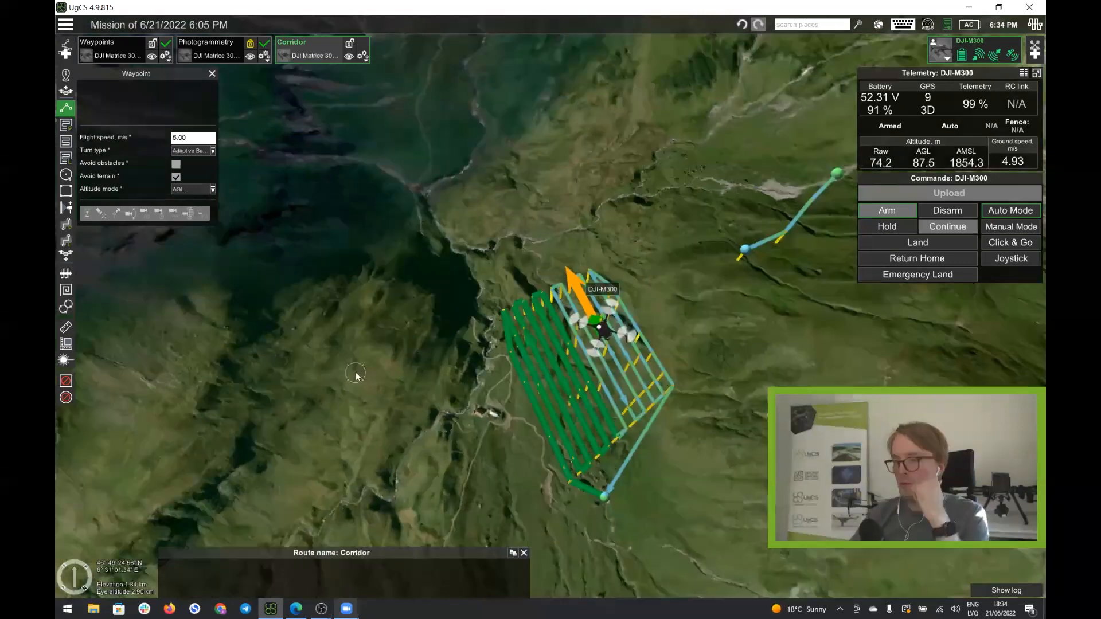
scroll(560, 391, down, 1)
right_drag(697, 429, 747, 512)
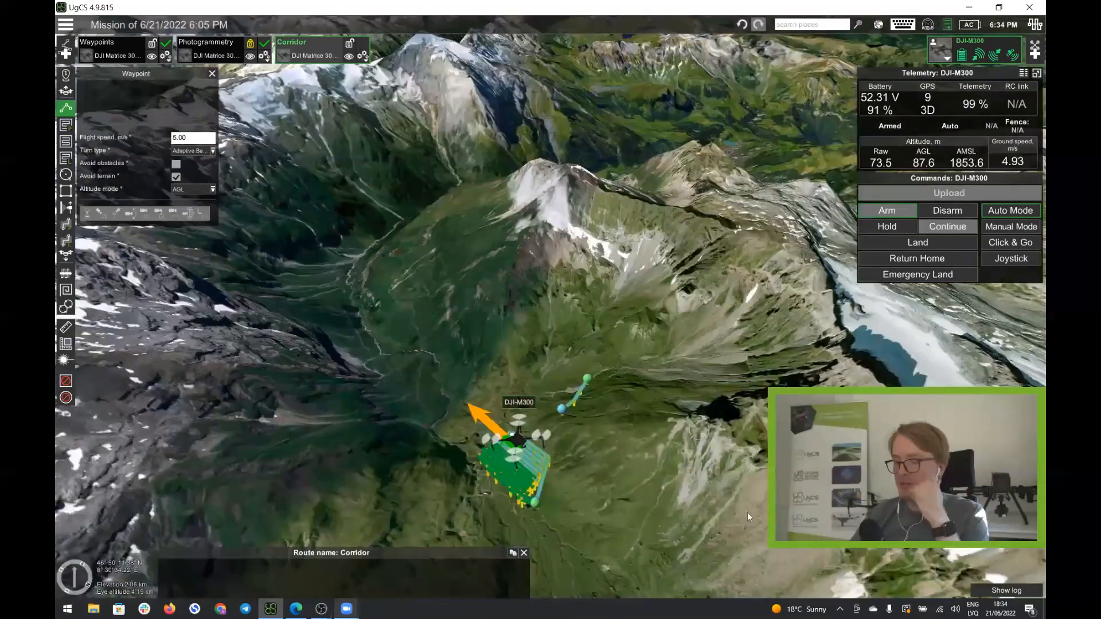
scroll(711, 464, up, 5)
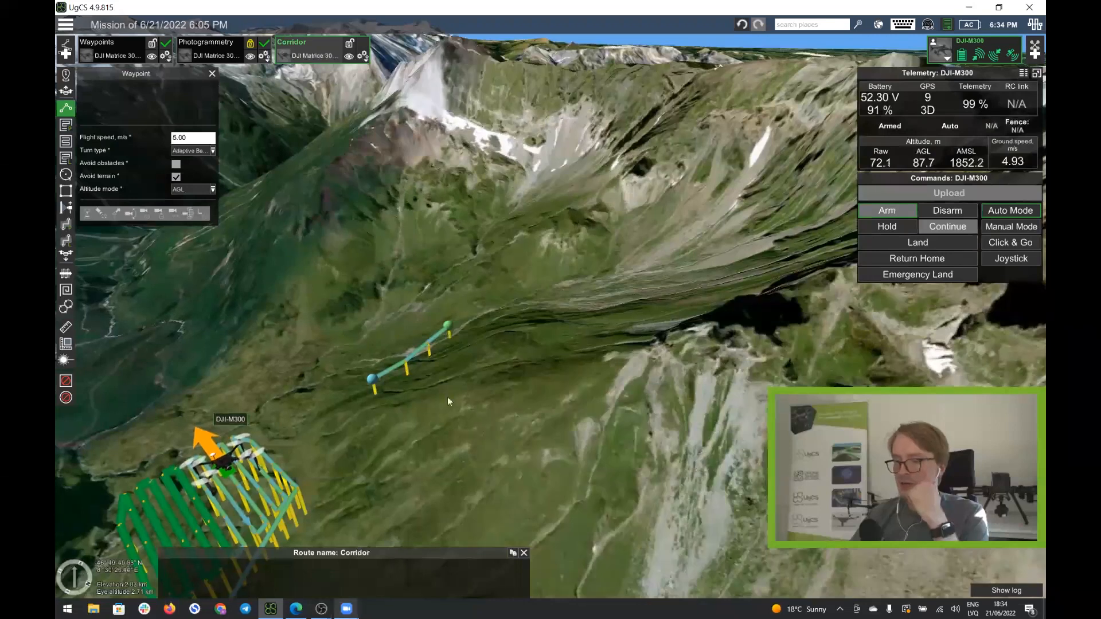
drag(420, 394, 697, 366)
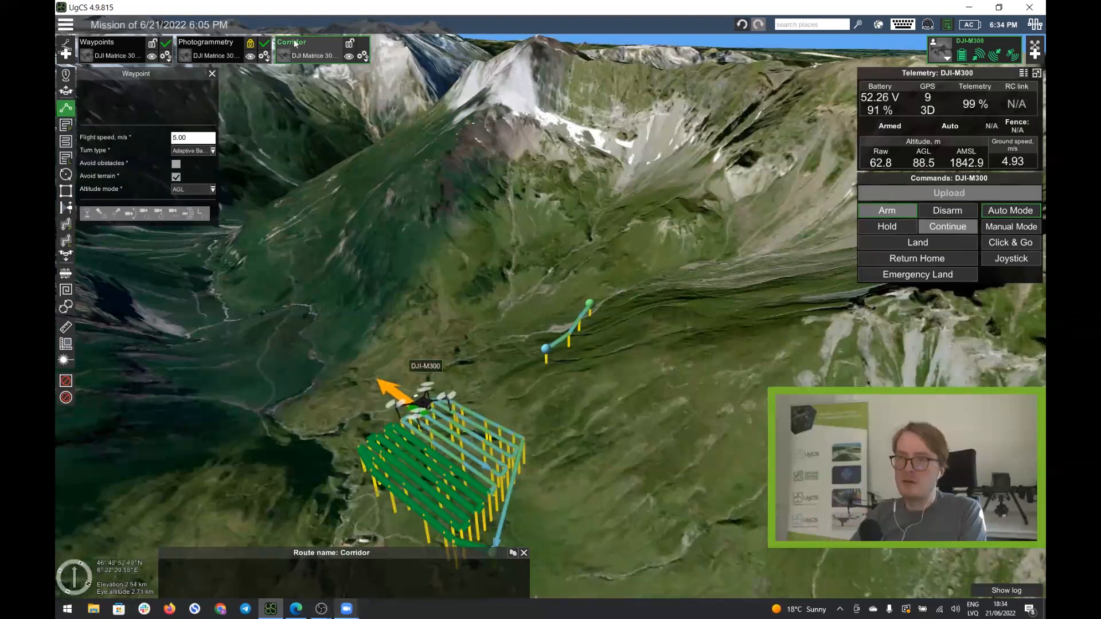
right_drag(574, 352, 524, 311)
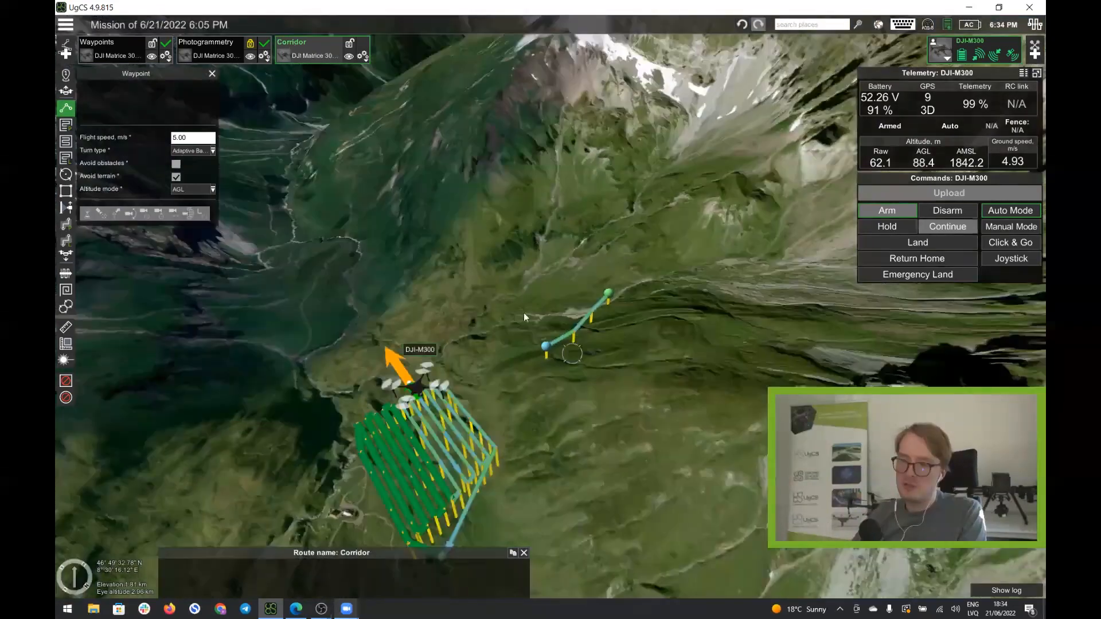
drag(524, 312, 562, 416)
scroll(562, 413, up, 3)
right_drag(562, 413, 596, 390)
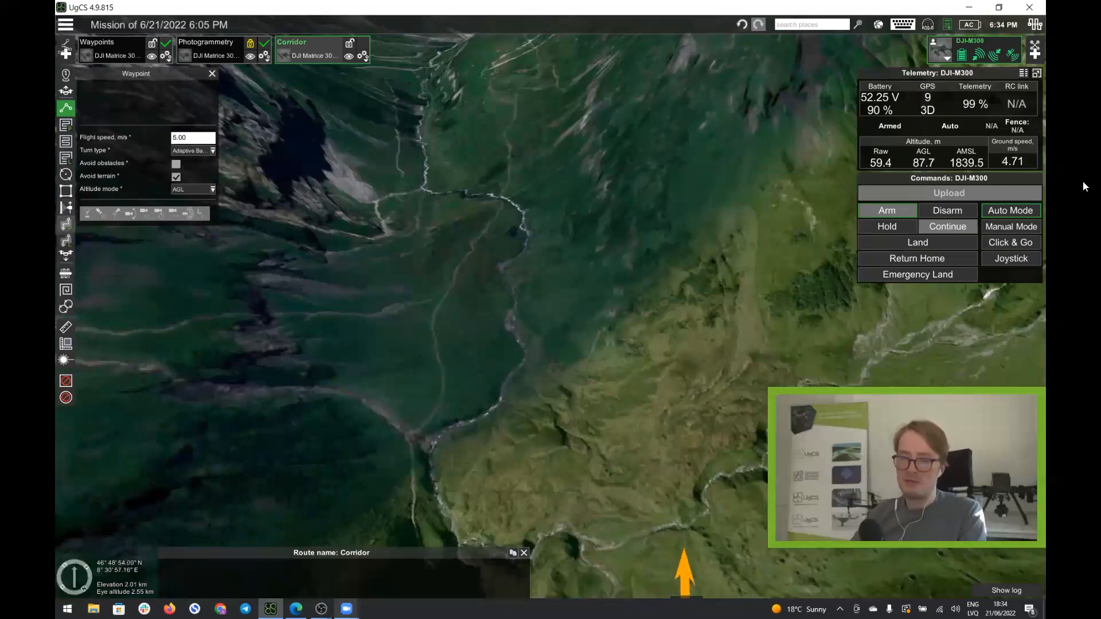
click(66, 224)
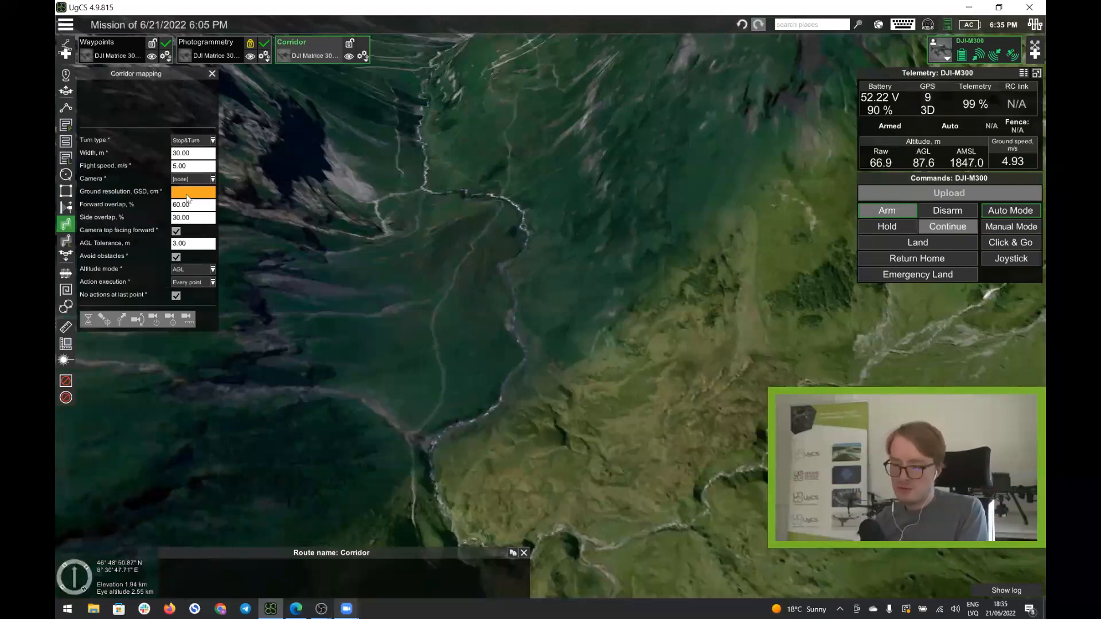
text(3)
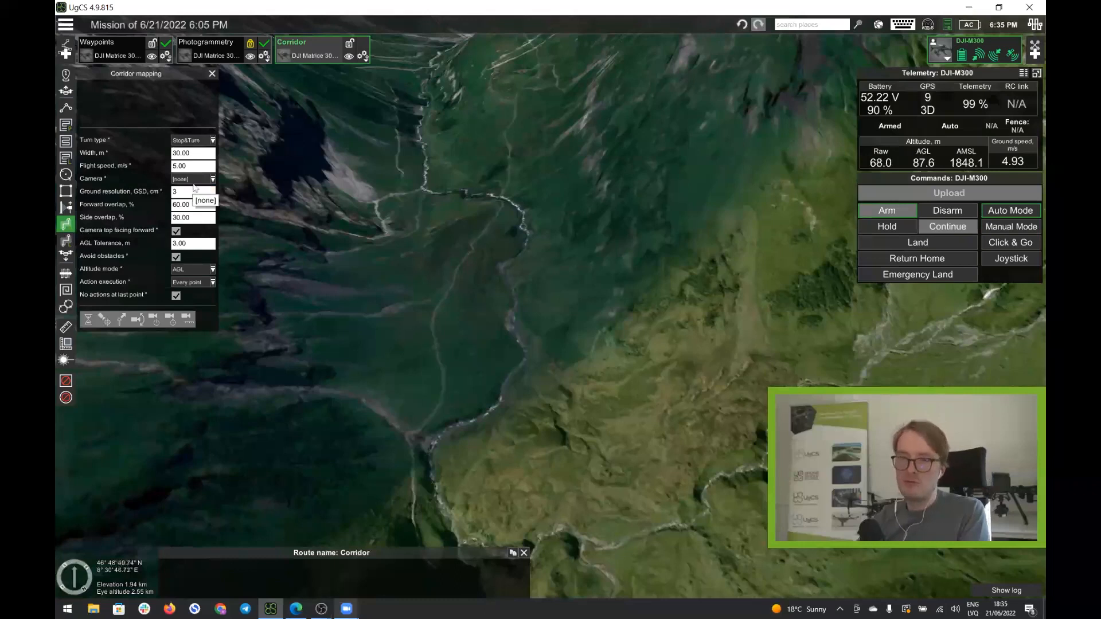
click(192, 179)
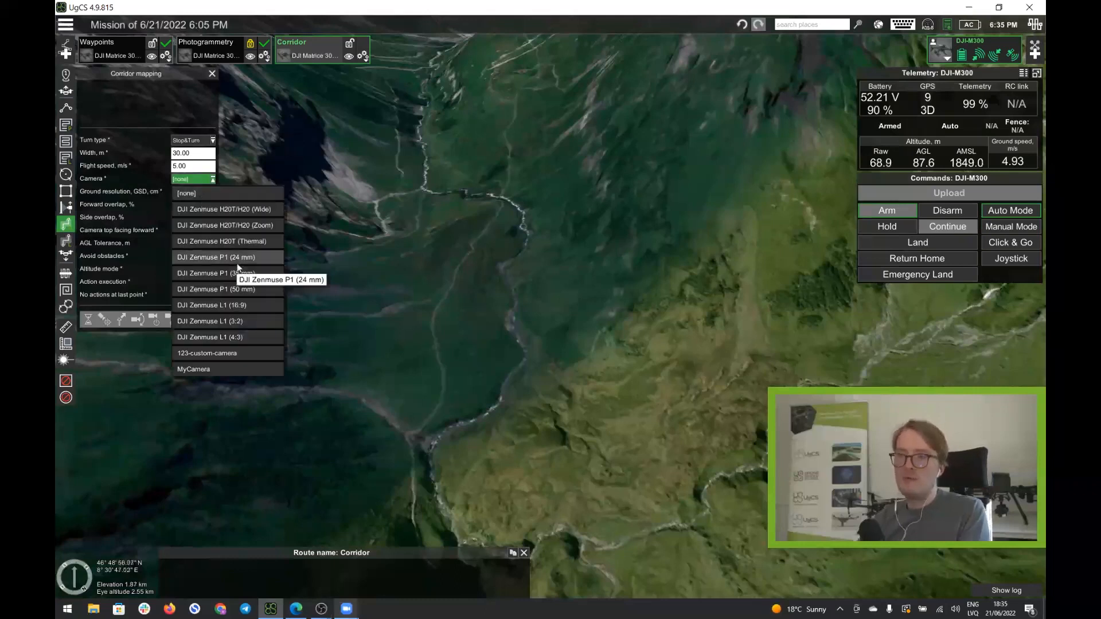
click(234, 210)
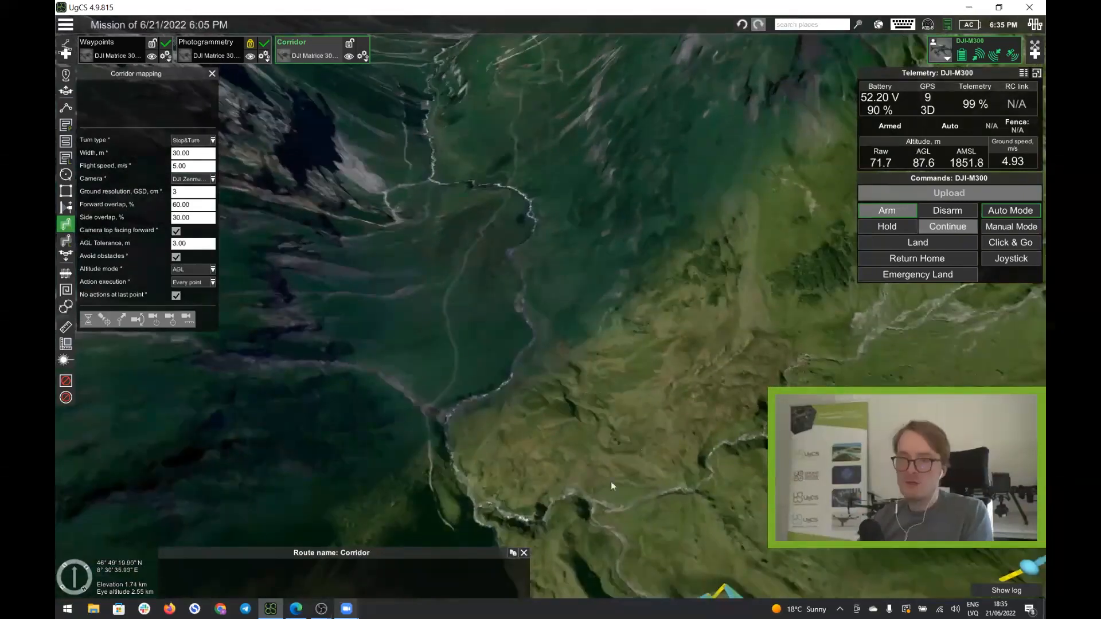
Draw the corridor centre line along the stream with nine points, starting at the stretch nearest the existing routes.
click(659, 494)
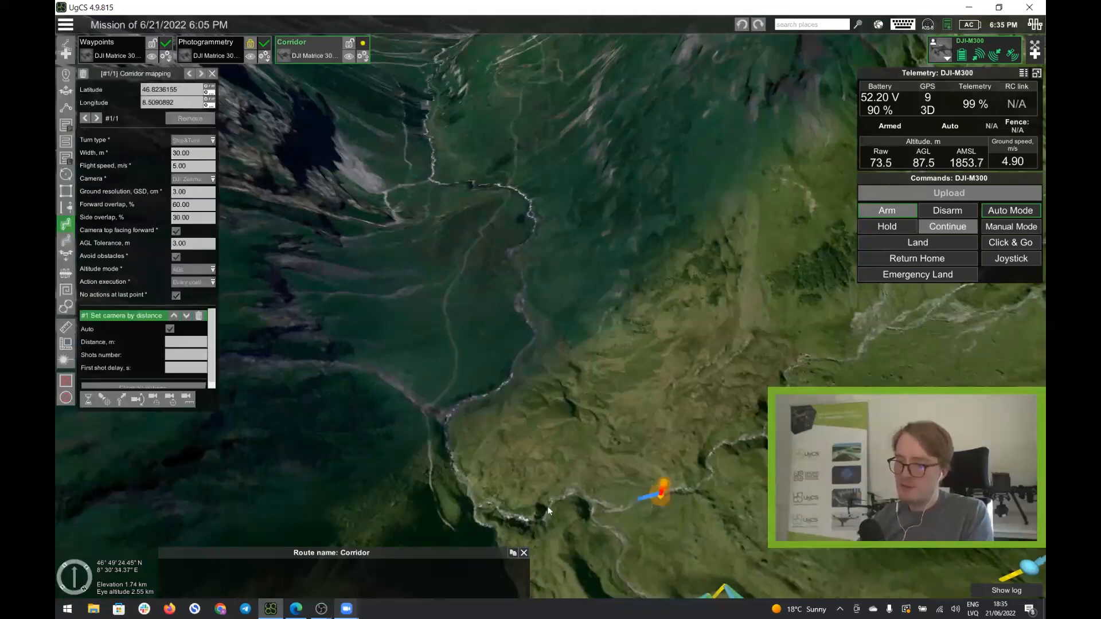
click(564, 495)
click(502, 515)
click(462, 485)
click(445, 434)
click(458, 396)
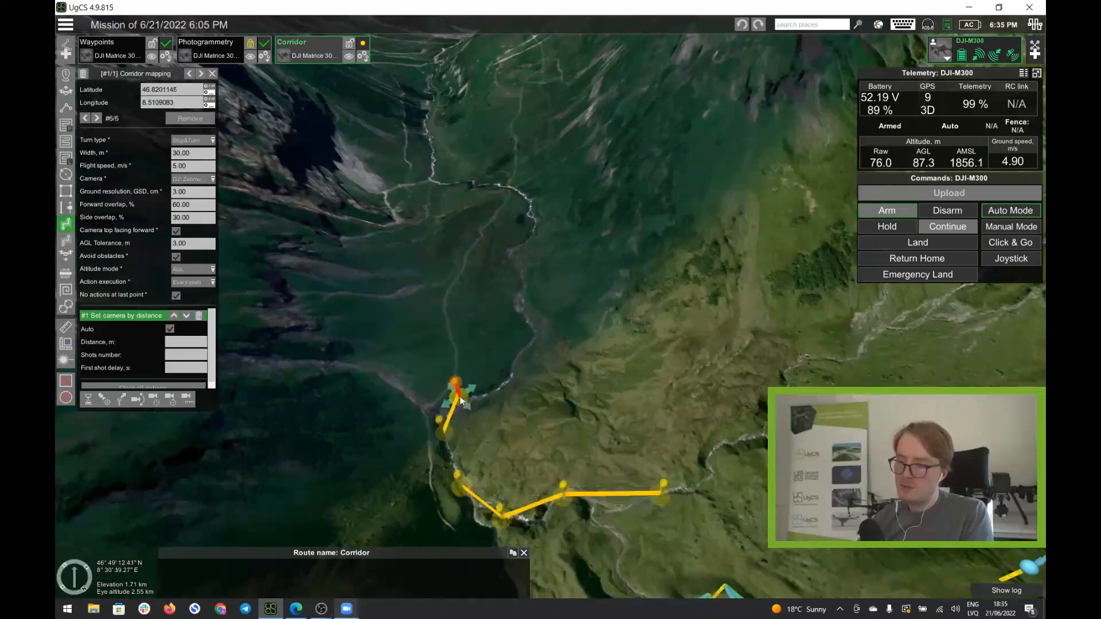
click(503, 384)
click(532, 339)
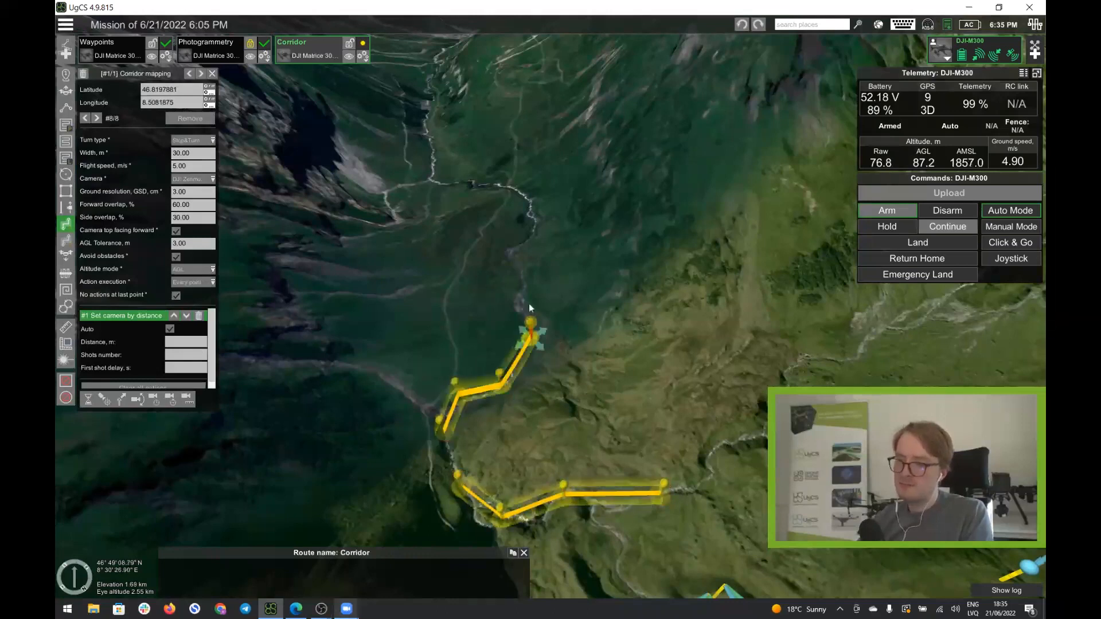
click(521, 293)
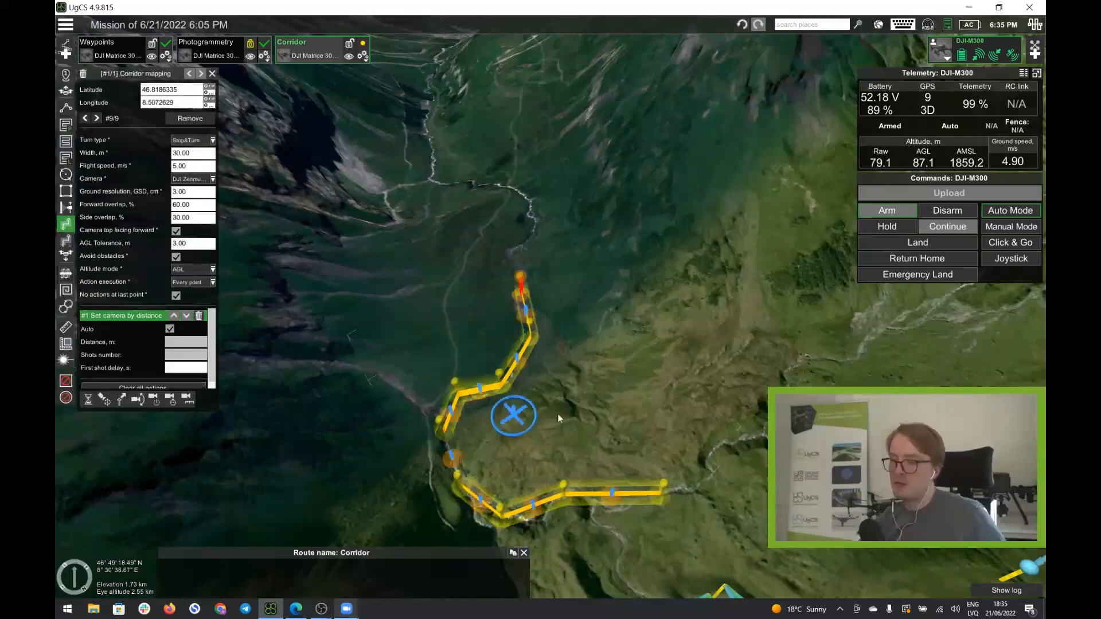
Fit the corridor's first stretch to the stream bend by adding three intermediate points and moving the original second point onto the water.
right_drag(563, 418, 576, 435)
scroll(523, 494, up, 3)
mouse_move(523, 494)
right_down()
mouse_move(534, 454)
mouse_move(556, 437)
right_up()
right_drag(659, 430, 671, 442)
scroll(689, 450, up, 5)
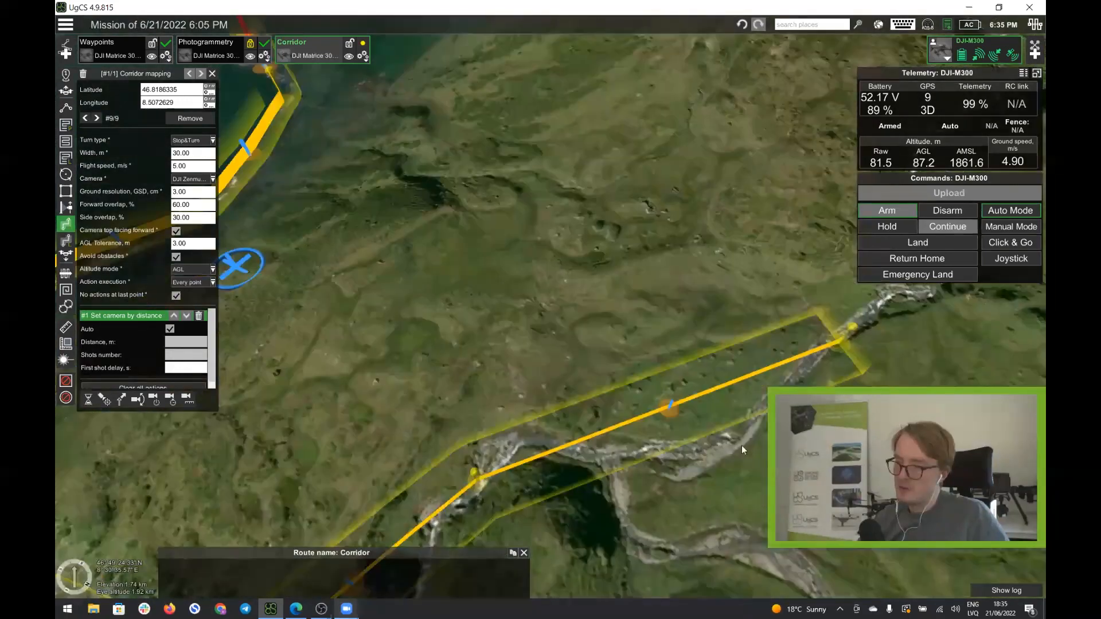
drag(741, 446, 730, 419)
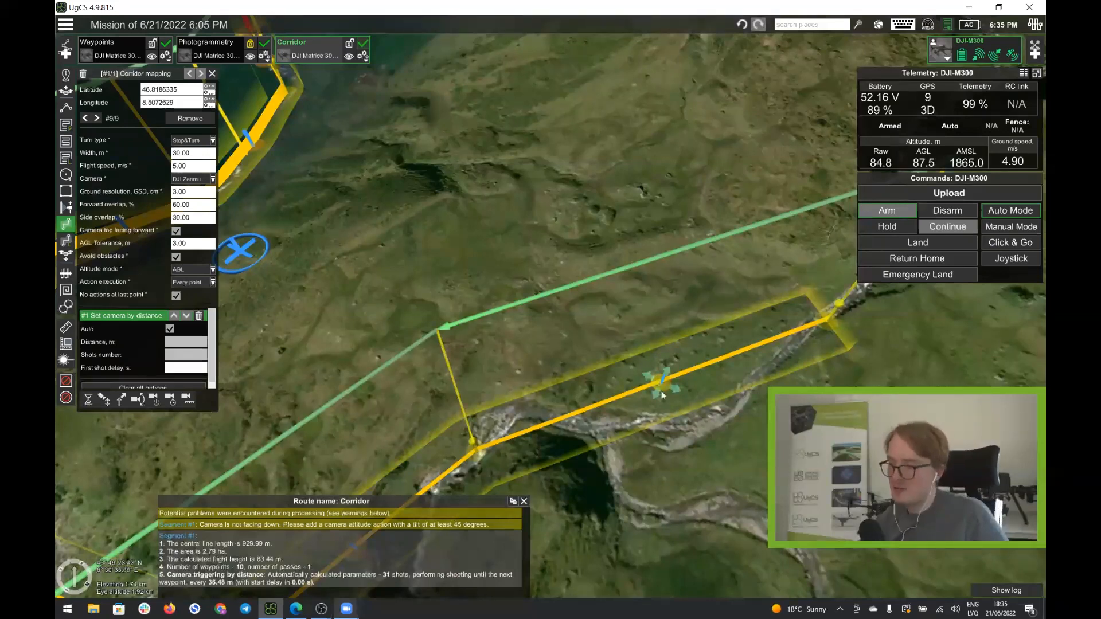
drag(663, 387, 678, 440)
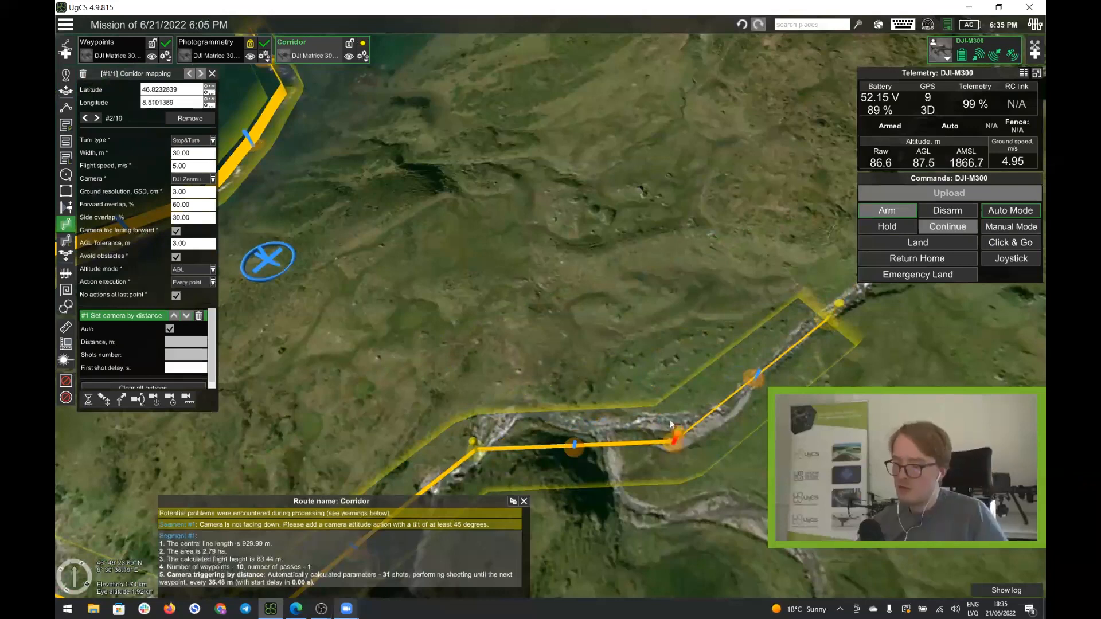
drag(764, 383, 747, 398)
drag(581, 454, 587, 429)
click(484, 449)
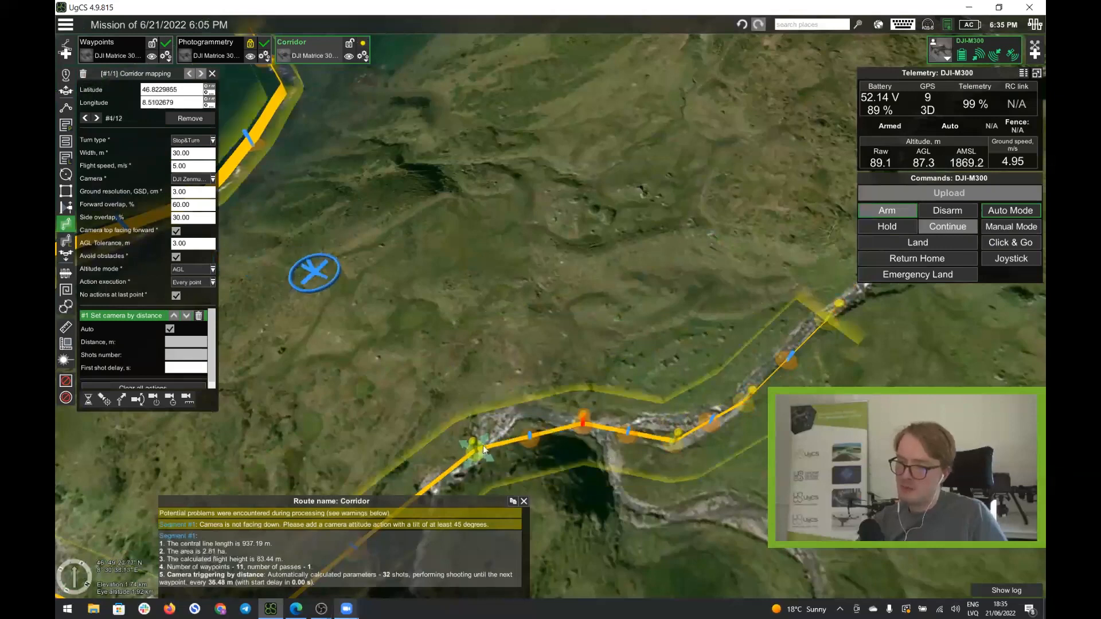
drag(480, 454, 519, 414)
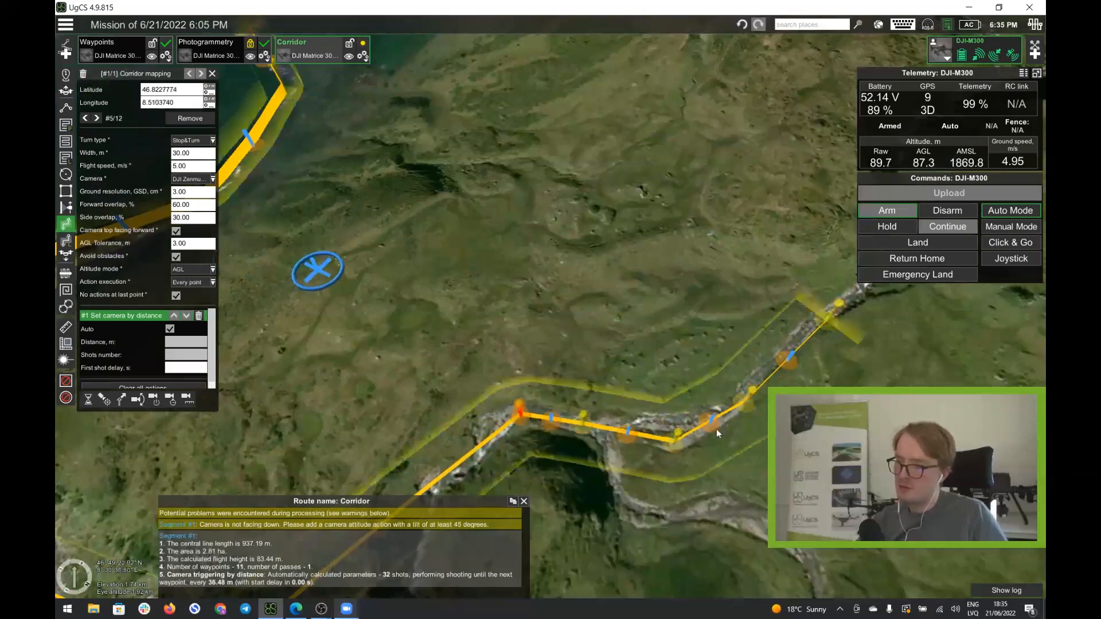
drag(703, 463, 695, 466)
Refine the corridor's next stretch around the stream's sharp bends by adding four points and shifting the existing vertex onto the streambed.
drag(459, 465, 661, 326)
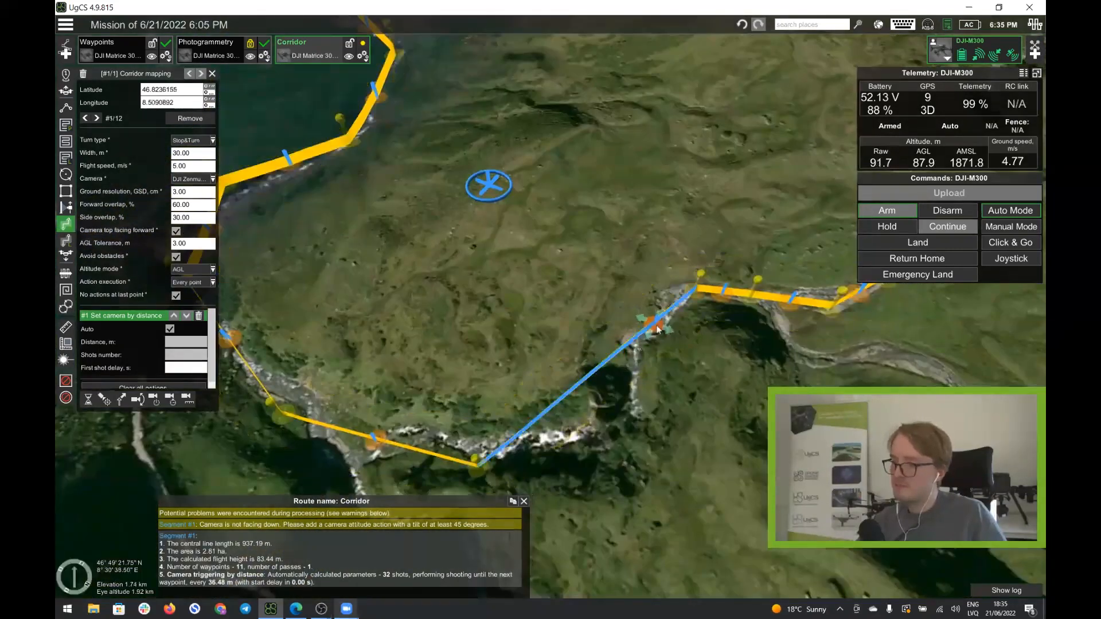
drag(587, 396, 638, 341)
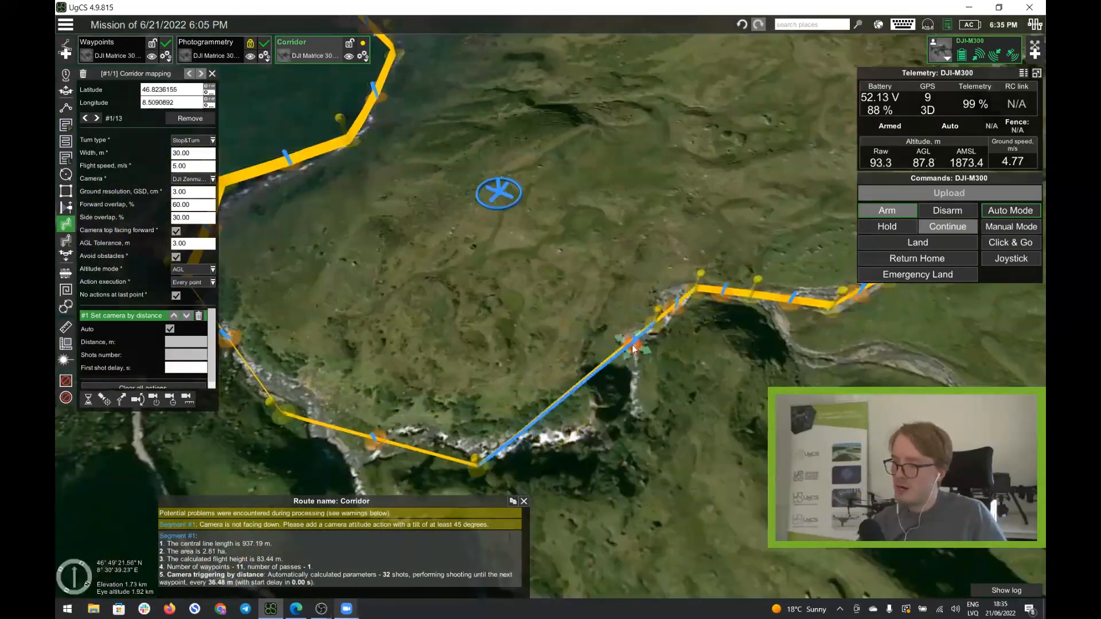
drag(565, 404, 635, 408)
drag(486, 465, 492, 449)
drag(564, 434, 565, 445)
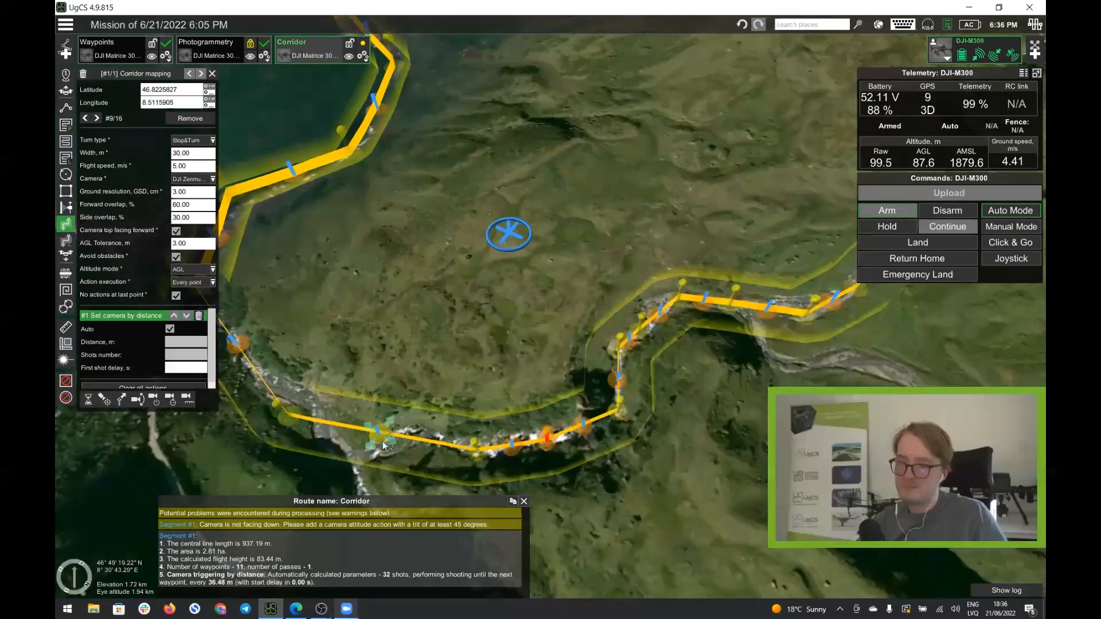
scroll(385, 443, down, 4)
right_drag(604, 449, 539, 406)
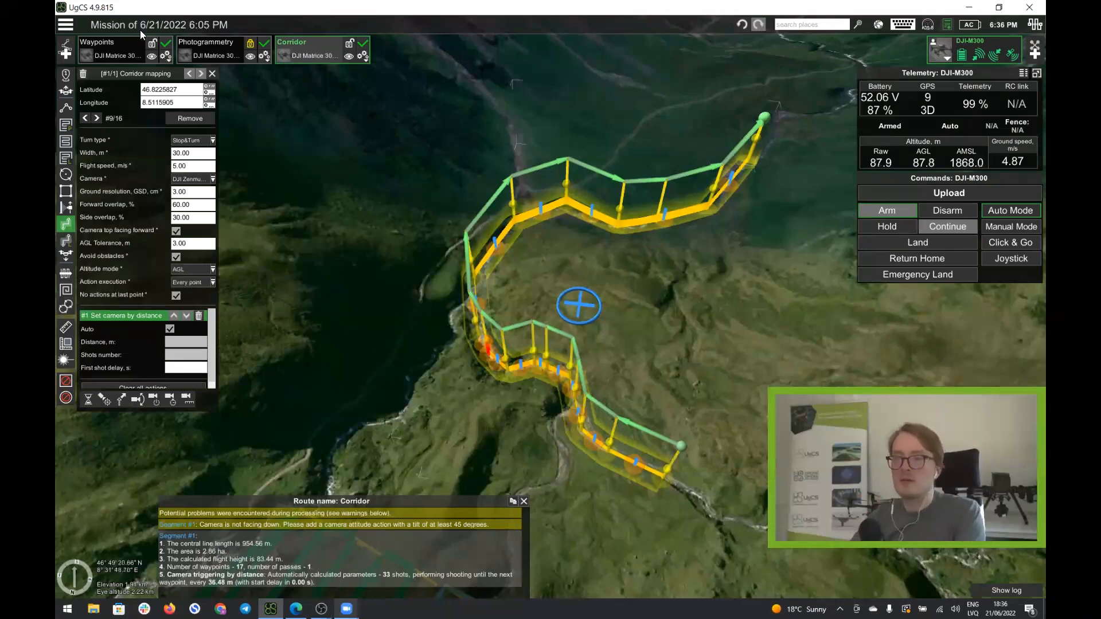
Try corridor widths of 70 m and 100 m.
click(197, 155)
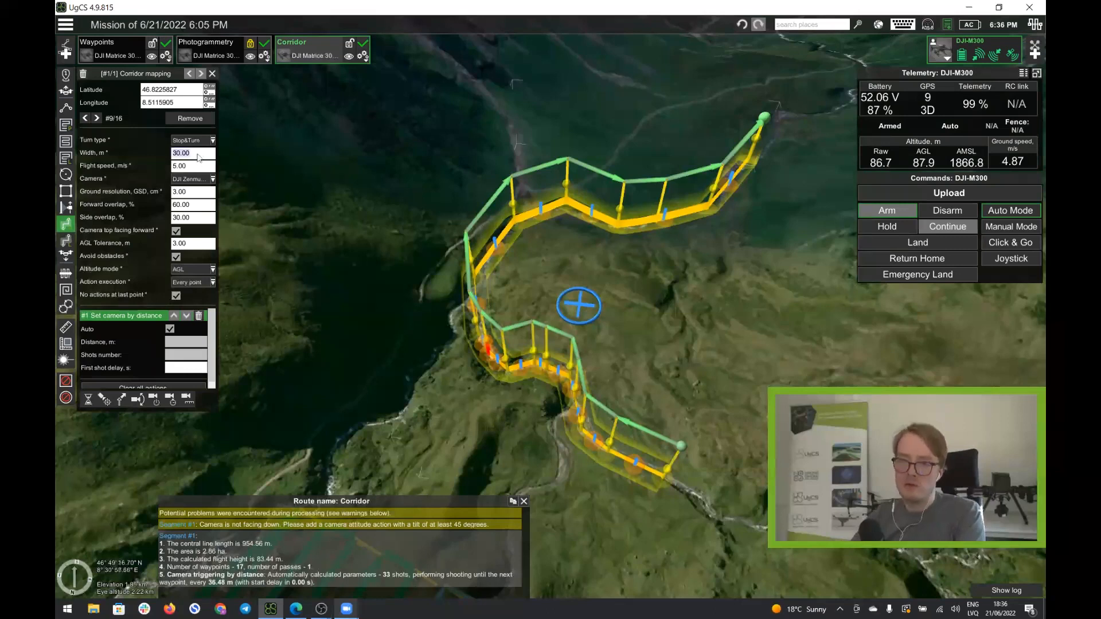
text(70)
key(Return)
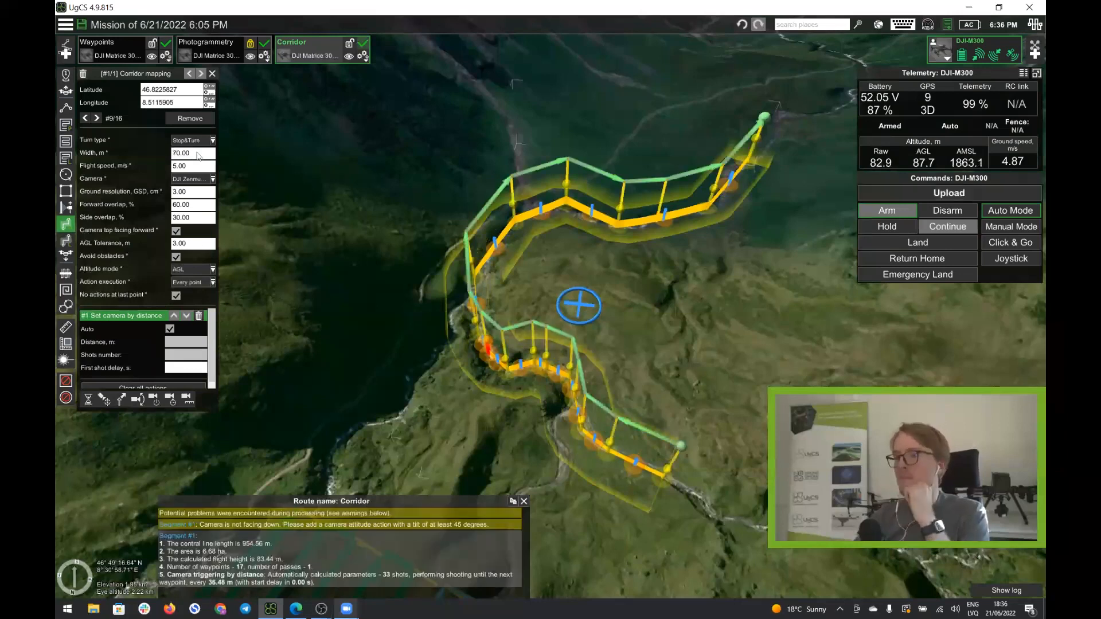
double_click(196, 155)
text(1)
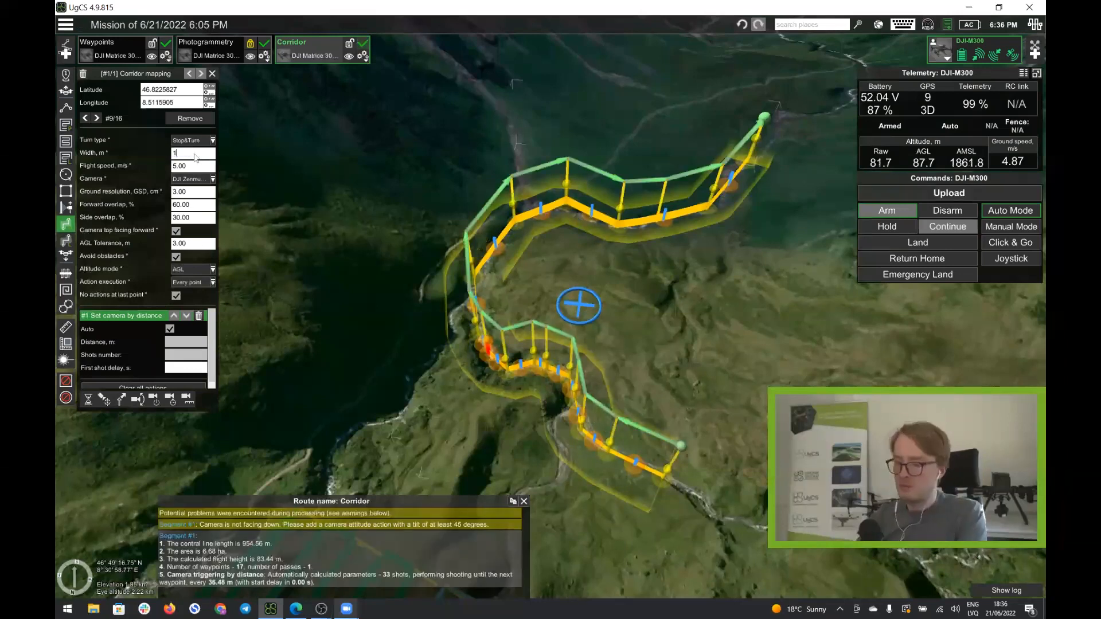
text(00)
key(Return)
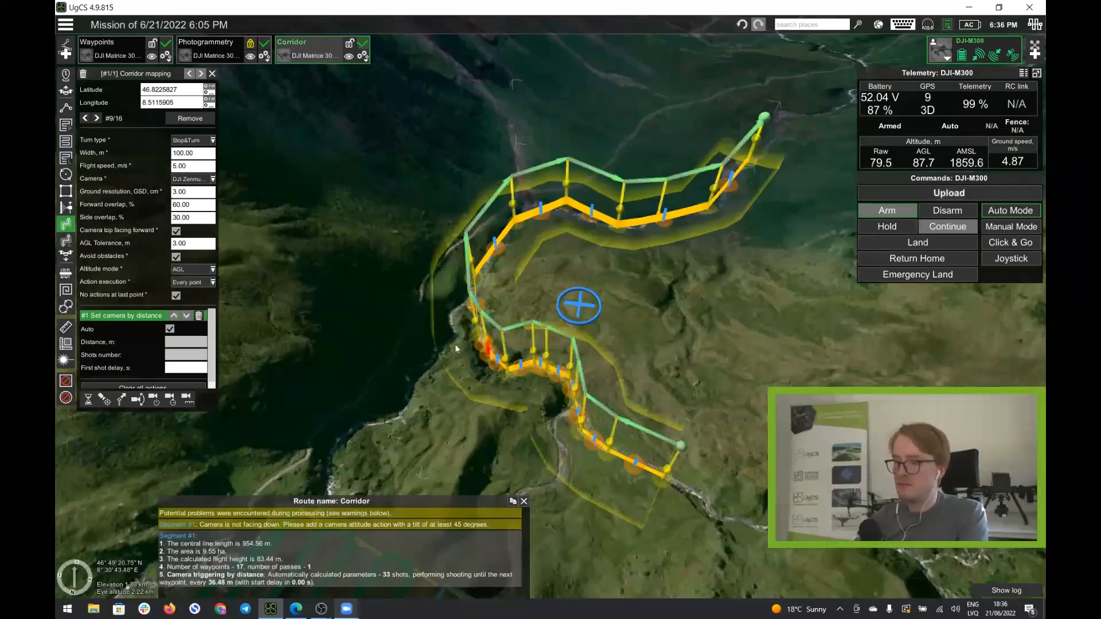
Set the corridor width to 130 m and inspect the recalculated flight lines.
click(209, 154)
text(130)
key(Return)
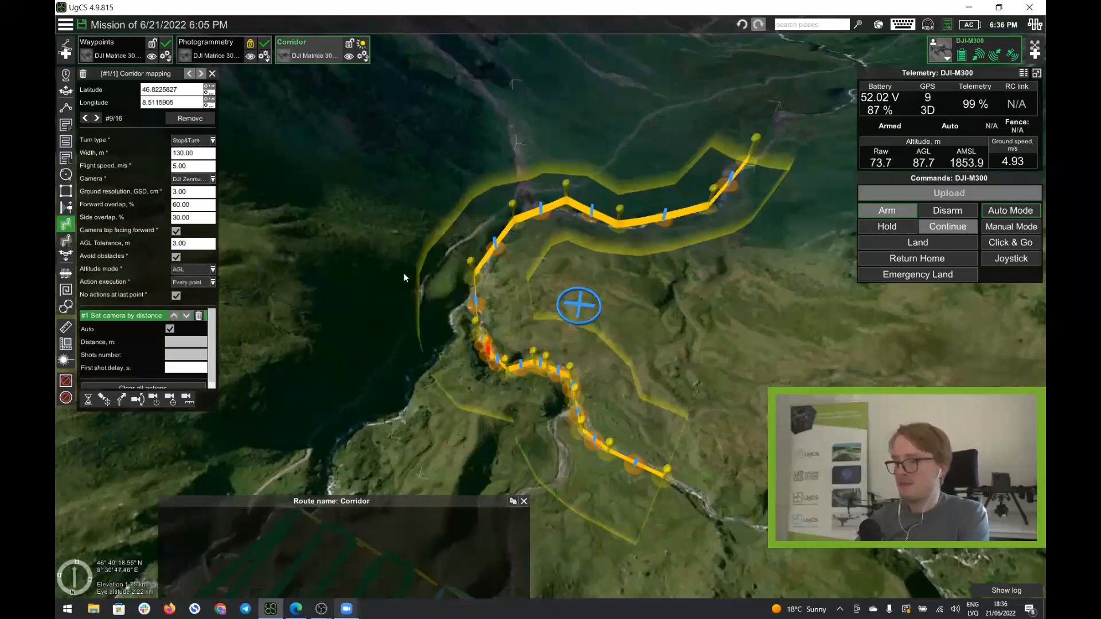
right_drag(804, 368, 757, 368)
drag(755, 364, 617, 498)
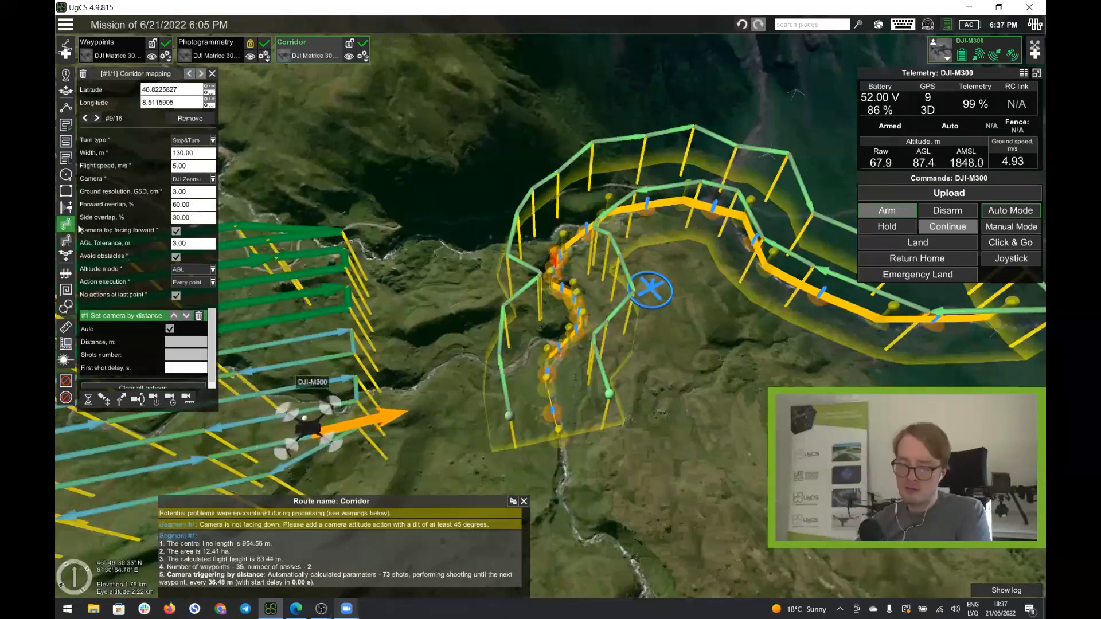
Set the corridor's forward overlap and side overlap to 80 % each and inspect the resulting flight passes.
click(197, 206)
key(BackSpace)
key(BackSpace)
key(BackSpace)
key(BackSpace)
key(BackSpace)
text(80)
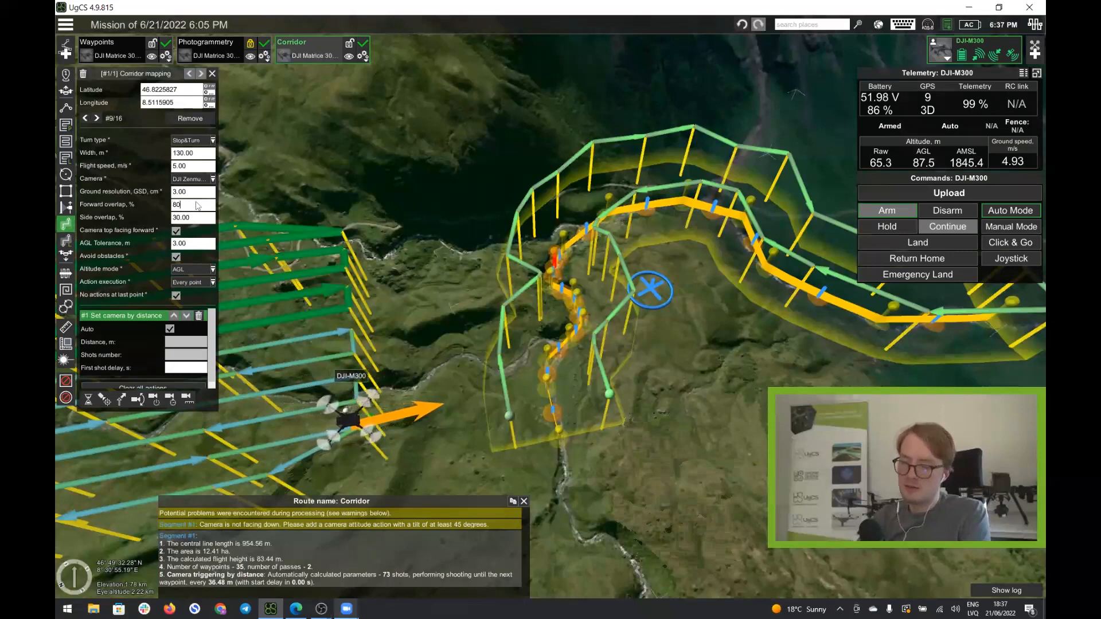
key(Return)
key(Tab)
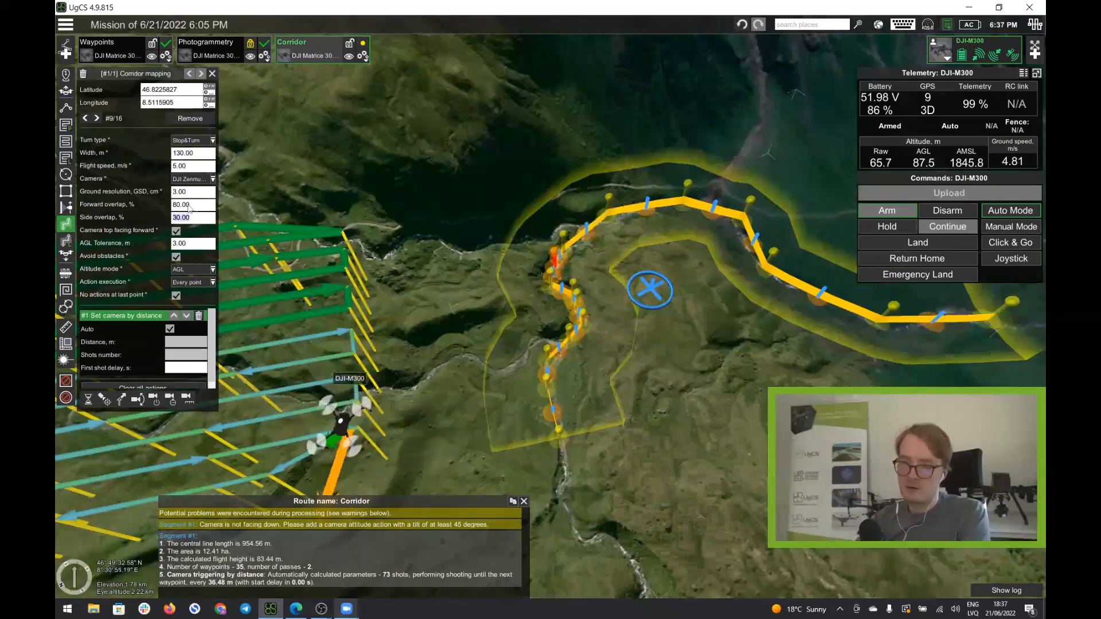
text(80)
key(Return)
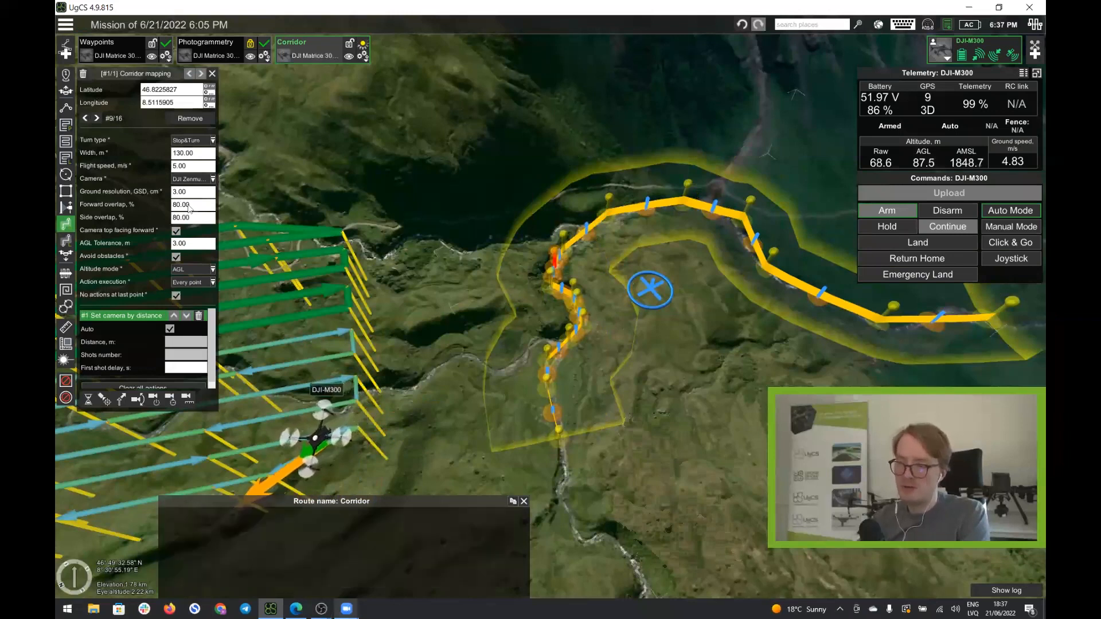
mouse_move(686, 401)
right_down()
mouse_move(768, 423)
mouse_move(755, 423)
right_up()
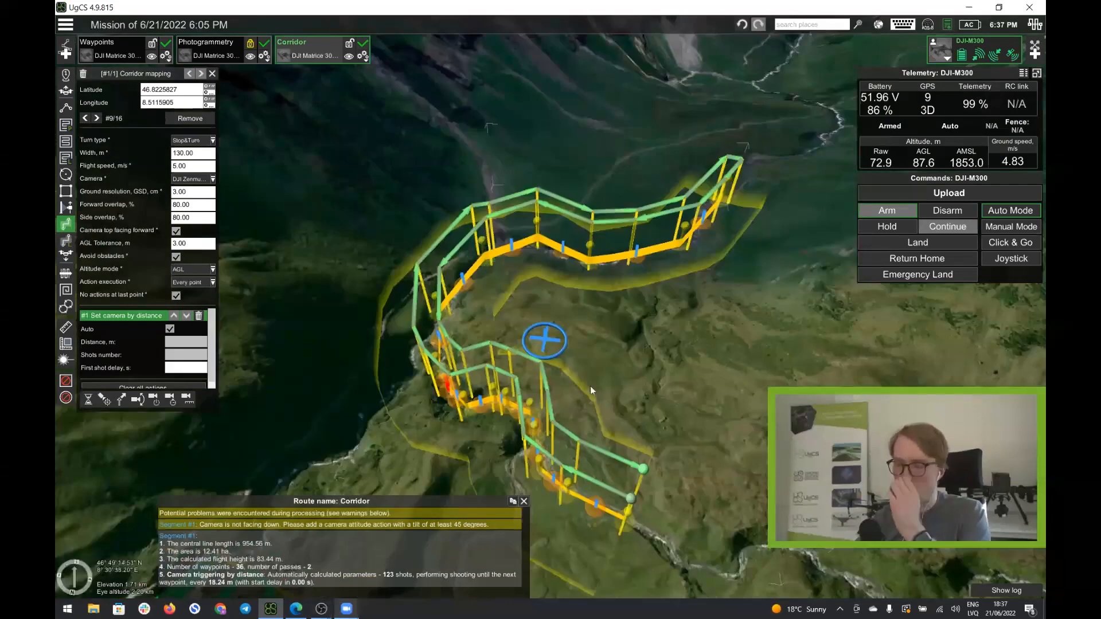
mouse_move(624, 524)
mouse_move(734, 442)
right_down()
mouse_move(711, 429)
mouse_move(690, 460)
right_up()
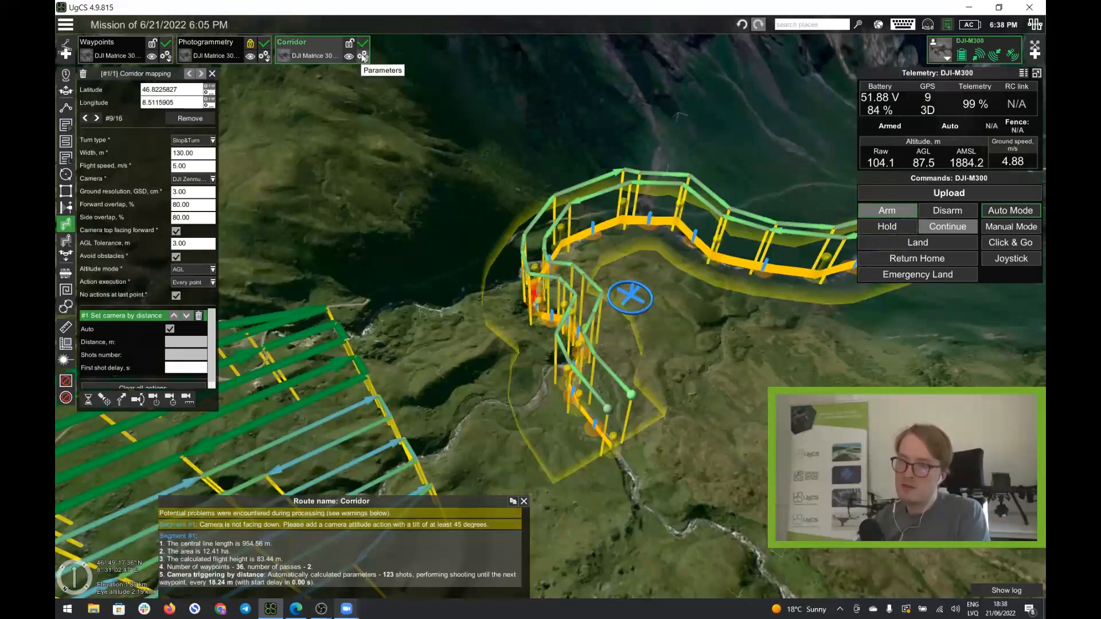
View the export of the Corridor route as a JSON file and leave it without saving.
click(363, 55)
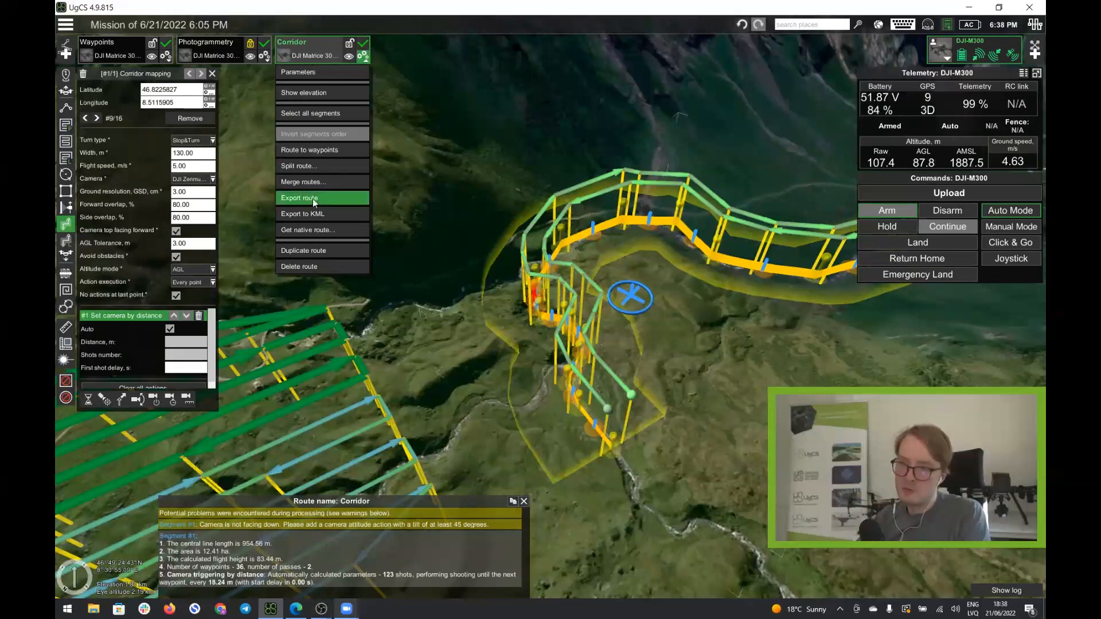
click(312, 198)
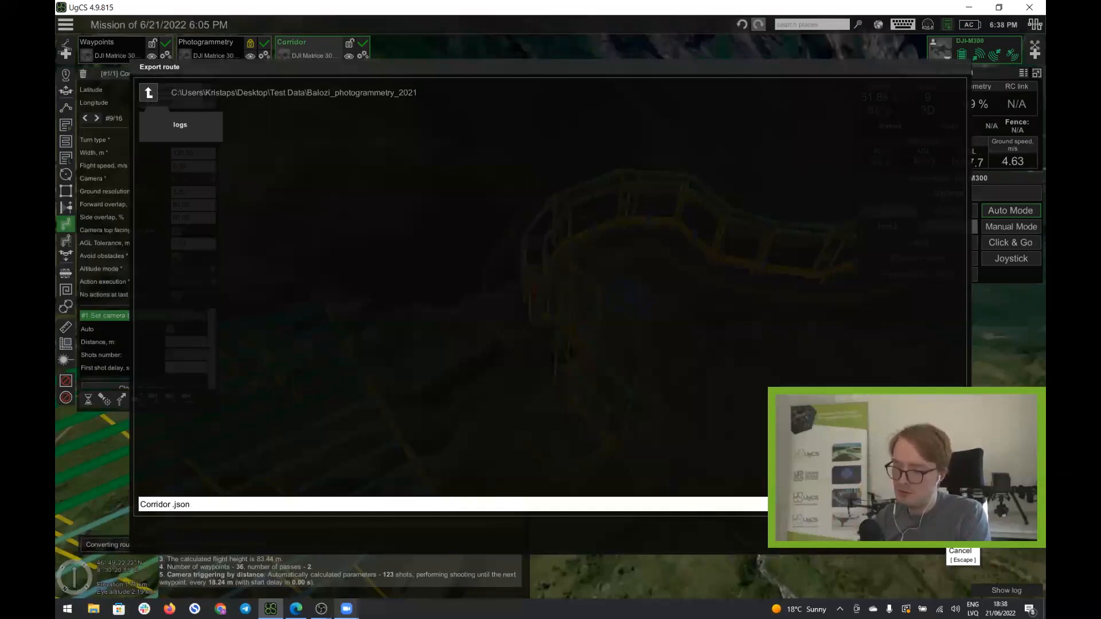
click(940, 536)
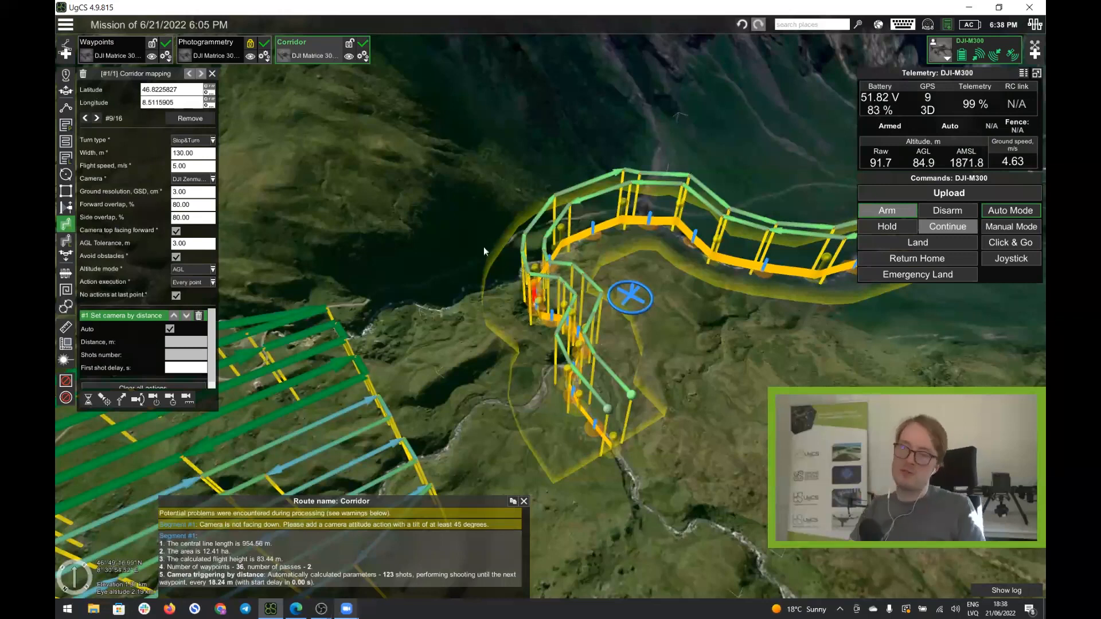
Export the whole mission as the JSON file "Mission of 6_21_2022 6_05 PM.json".
scroll(489, 251, down, 1)
scroll(490, 252, down, 4)
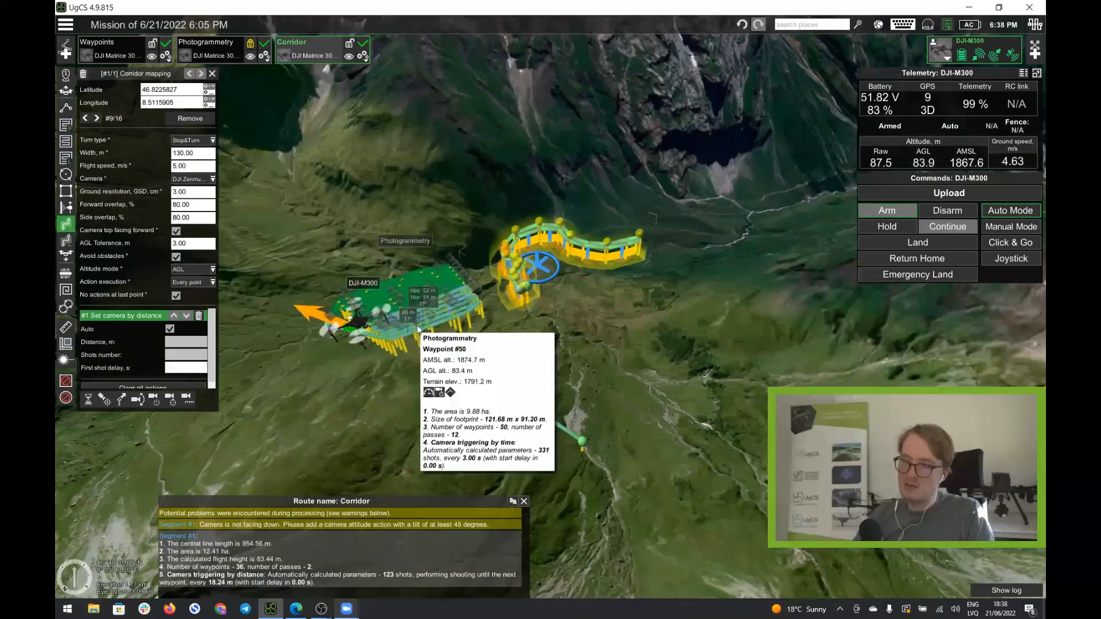
click(65, 26)
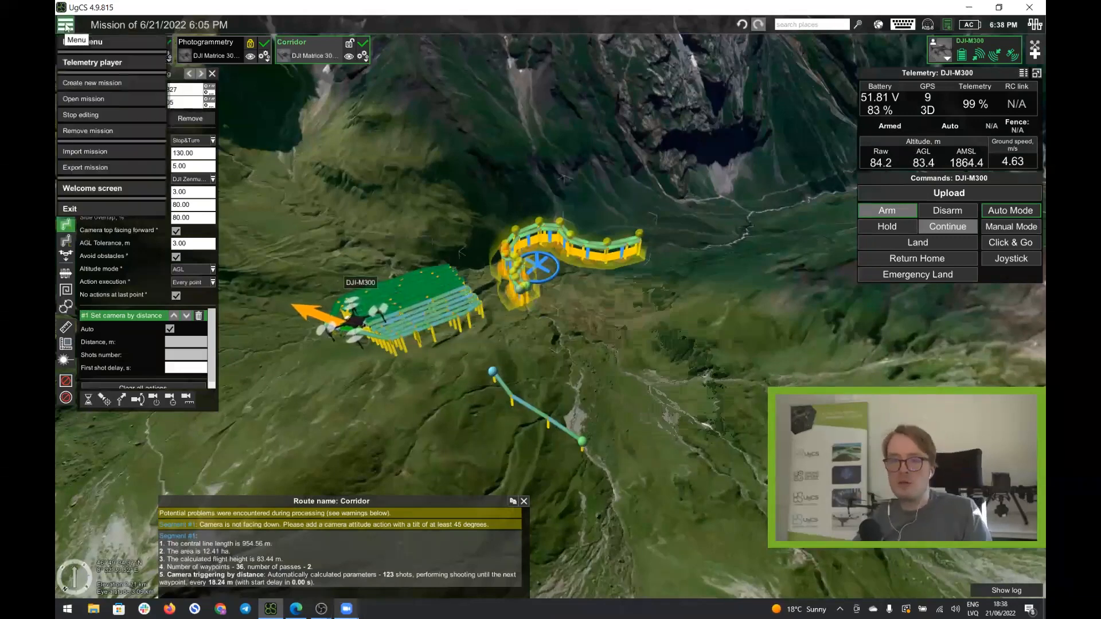
click(105, 168)
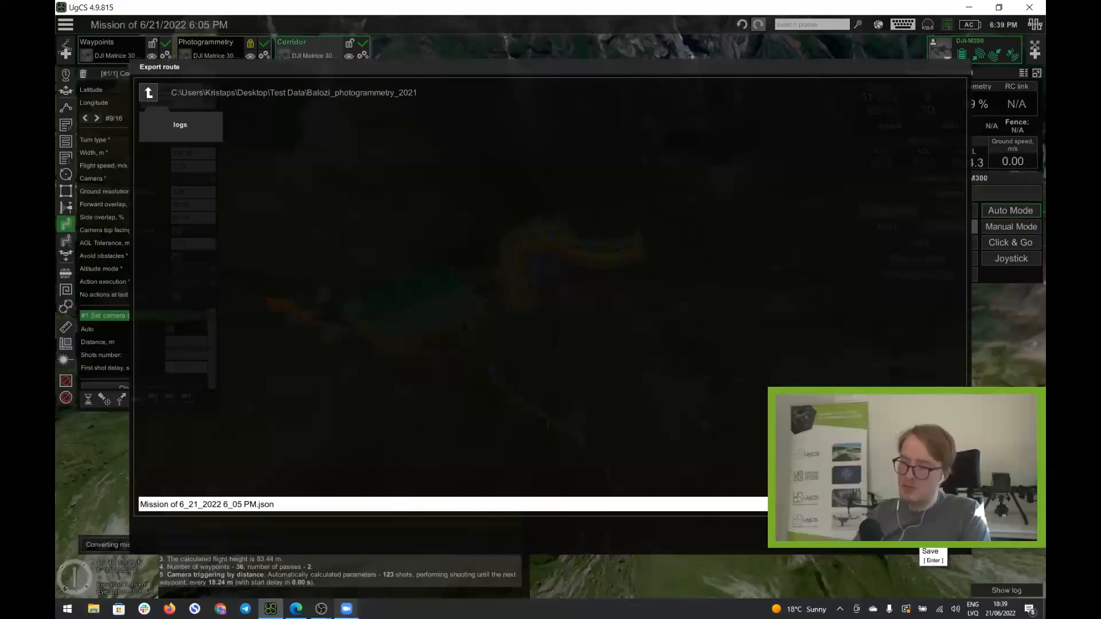
click(921, 538)
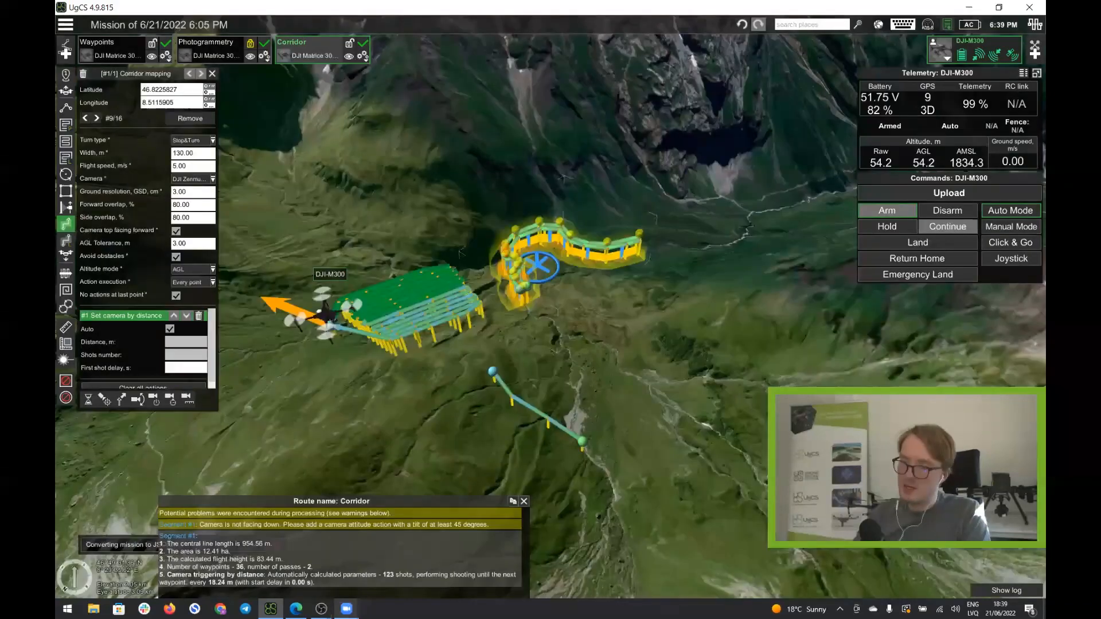
View the format and altitude options for exporting the Corridor route as KML and leave without saving.
click(364, 56)
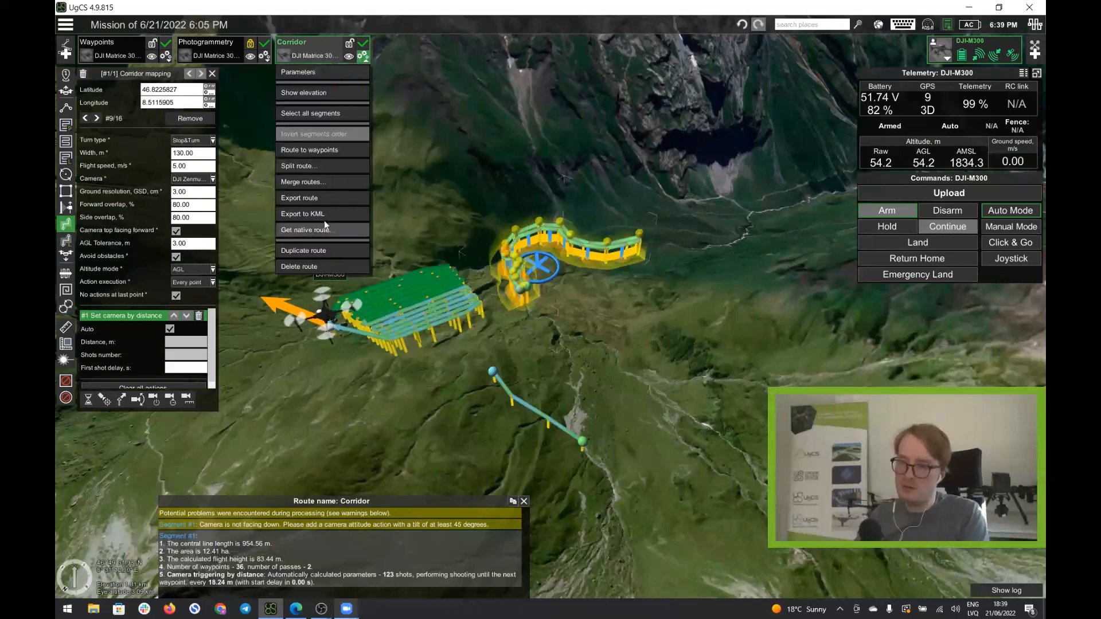
click(313, 211)
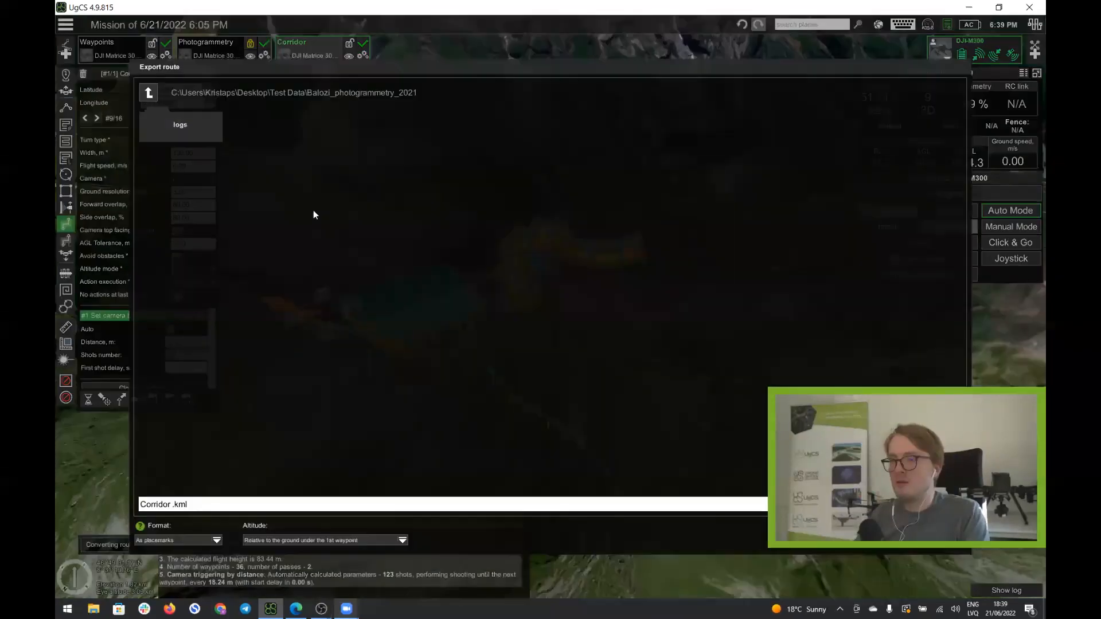
click(181, 541)
click(182, 542)
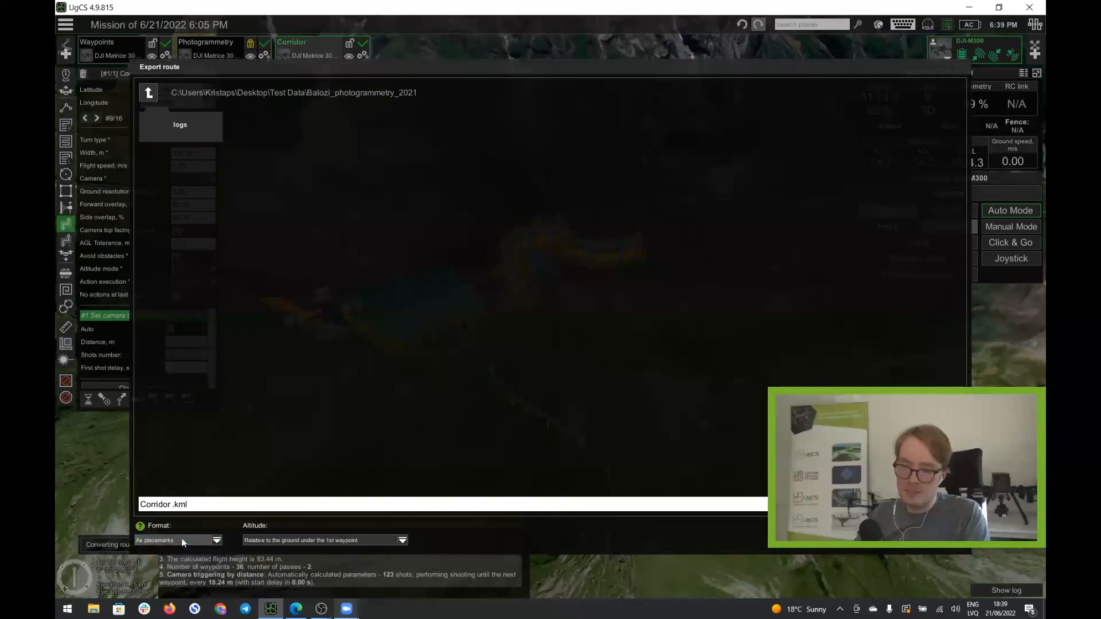
click(292, 540)
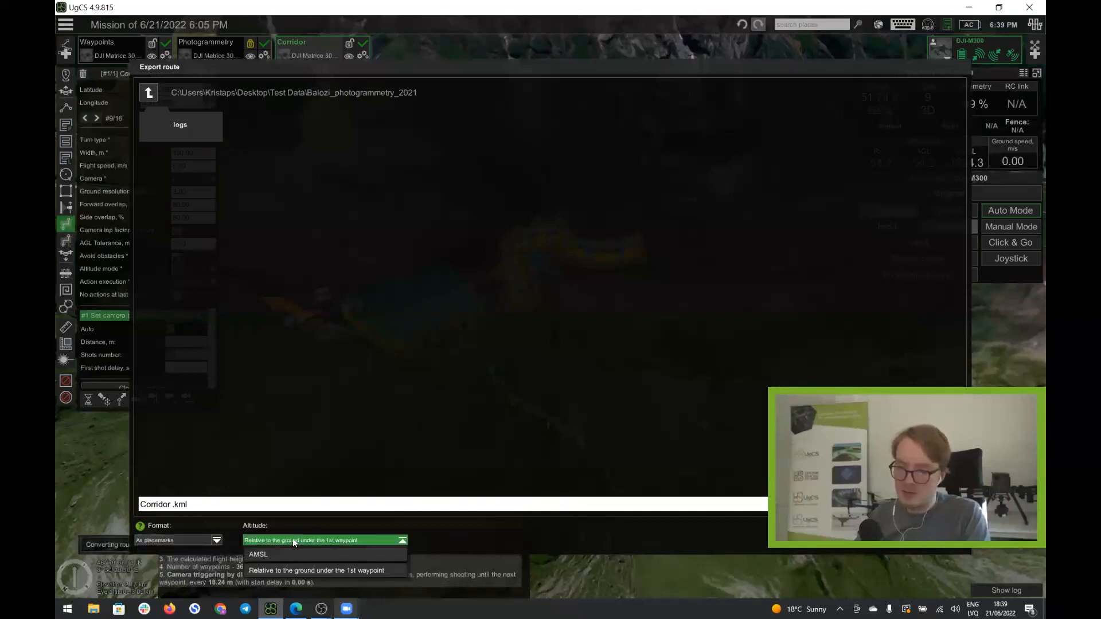
click(319, 542)
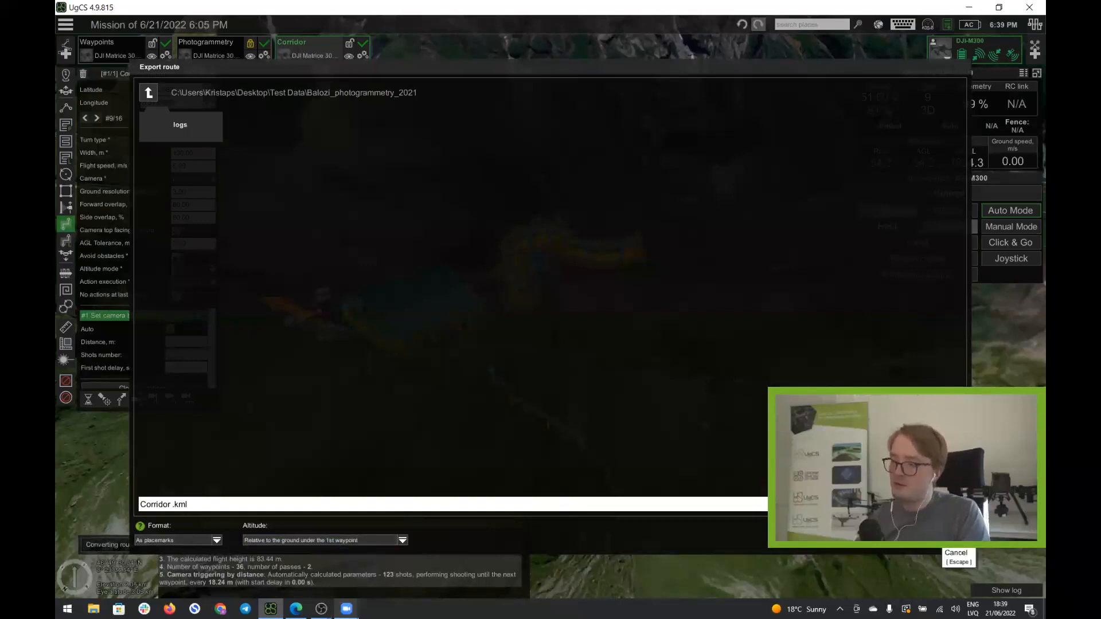
click(946, 542)
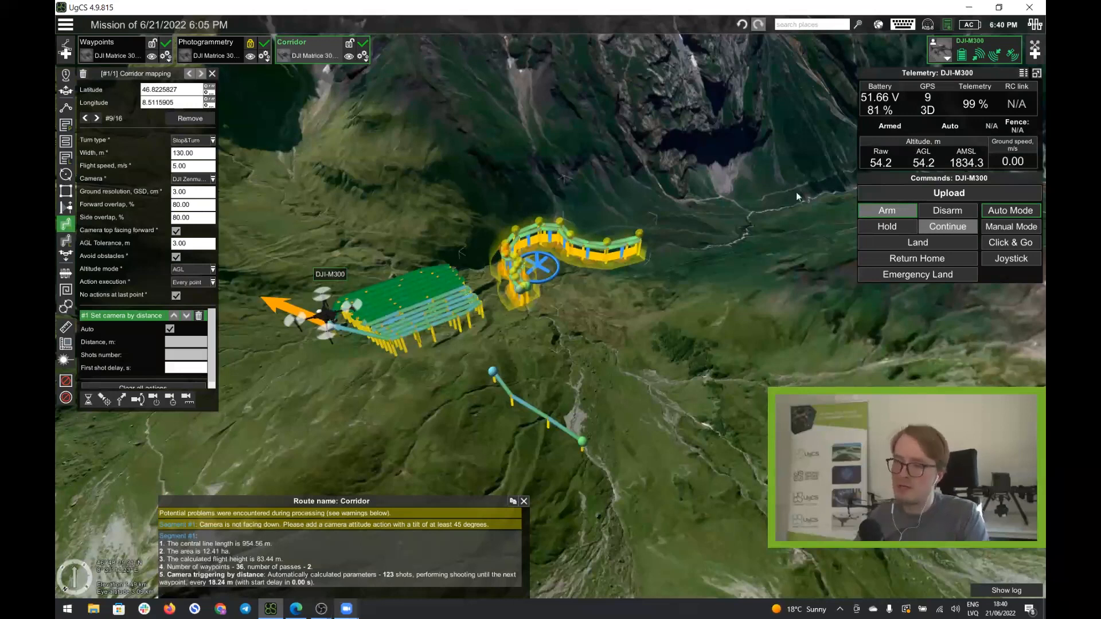
Examine the Corridor route's flight lines along the stream, the terrain beyond its end and the neighbouring survey area.
scroll(531, 250, up, 2)
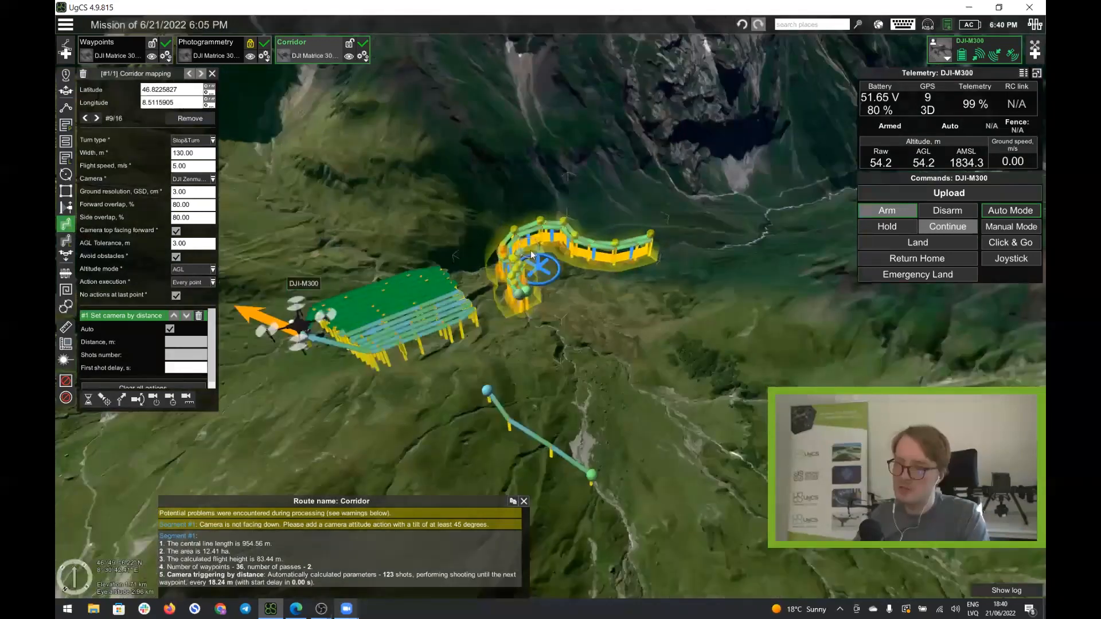
scroll(532, 250, up, 2)
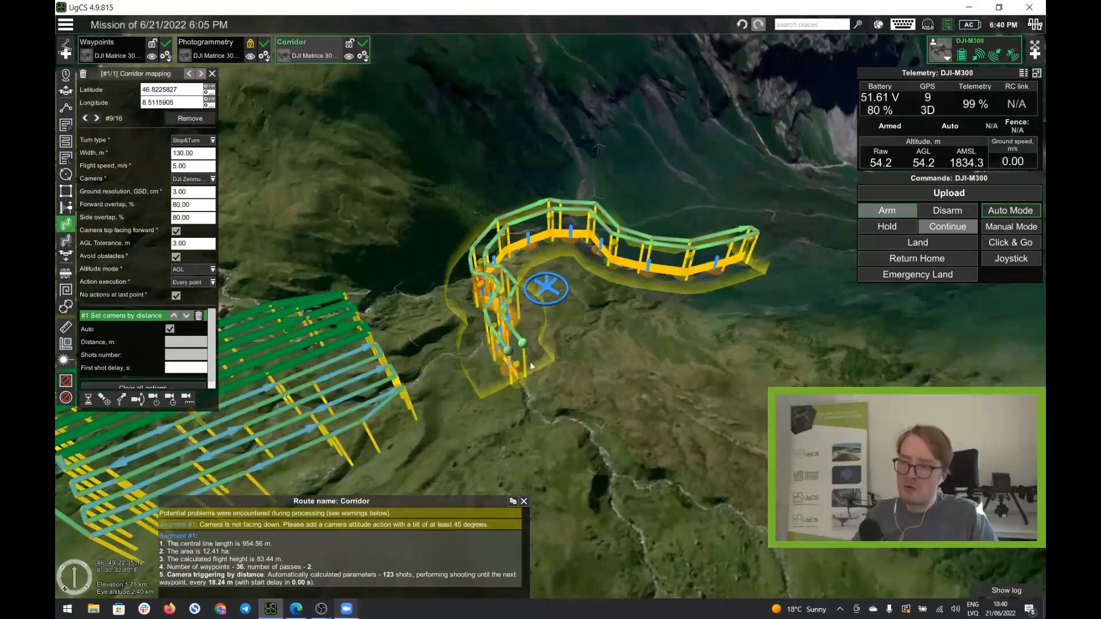
scroll(520, 370, up, 3)
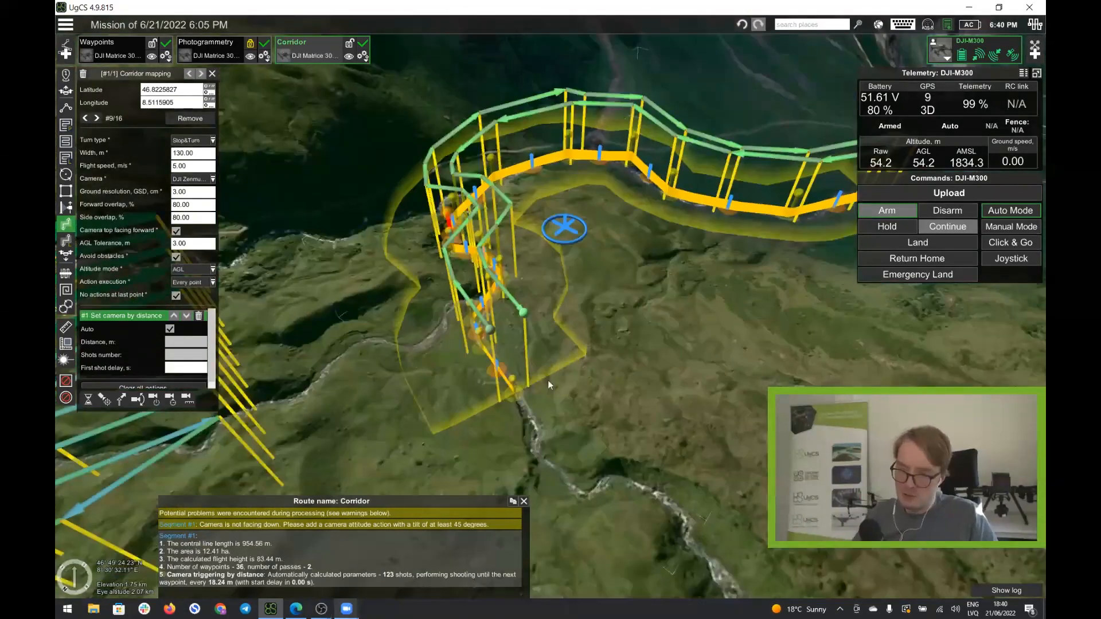
scroll(541, 352, down, 3)
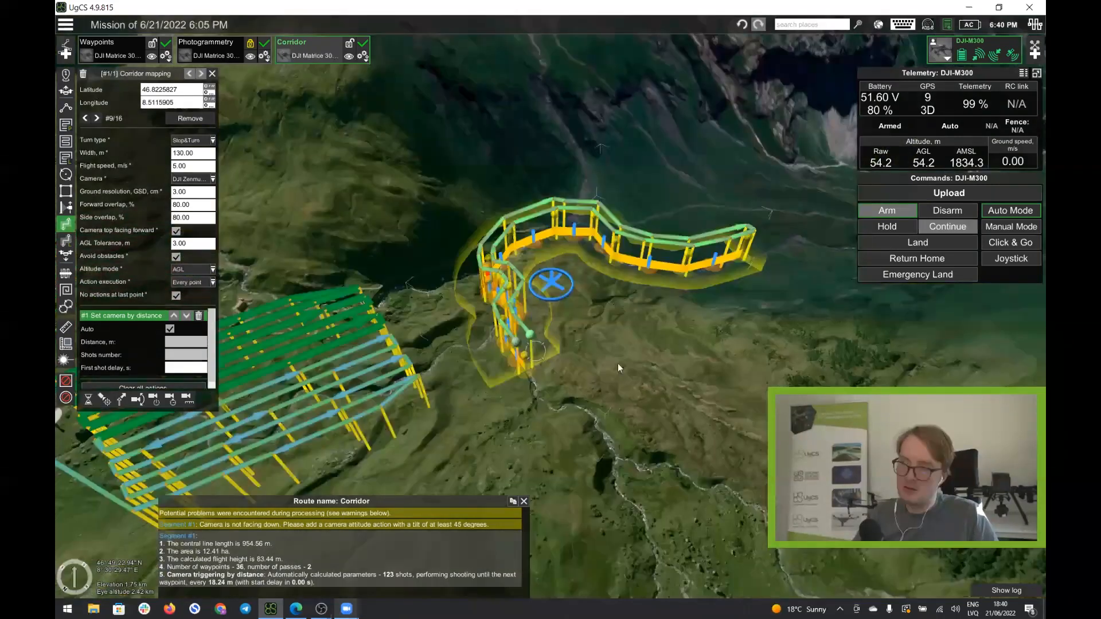
scroll(617, 363, down, 3)
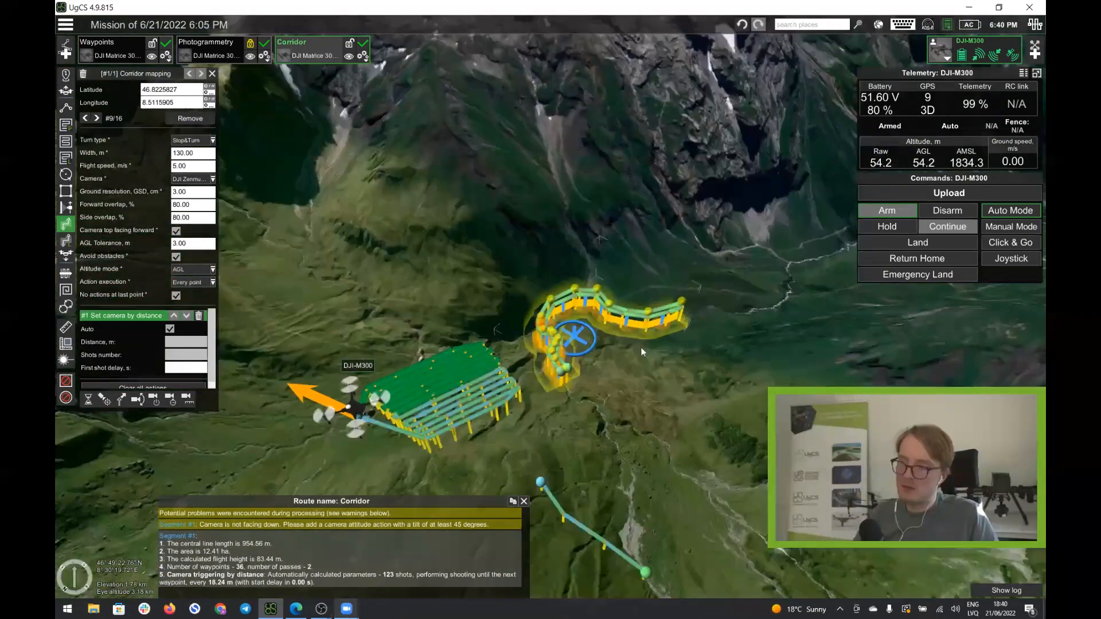
drag(732, 350, 490, 477)
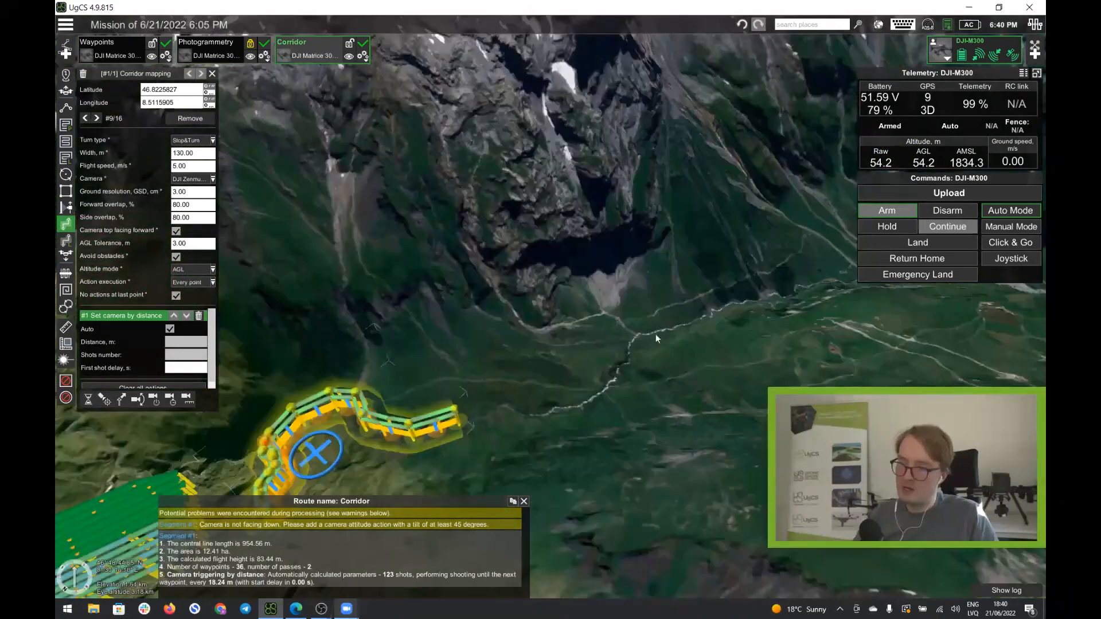
drag(516, 443, 670, 320)
scroll(294, 416, up, 2)
scroll(352, 400, up, 2)
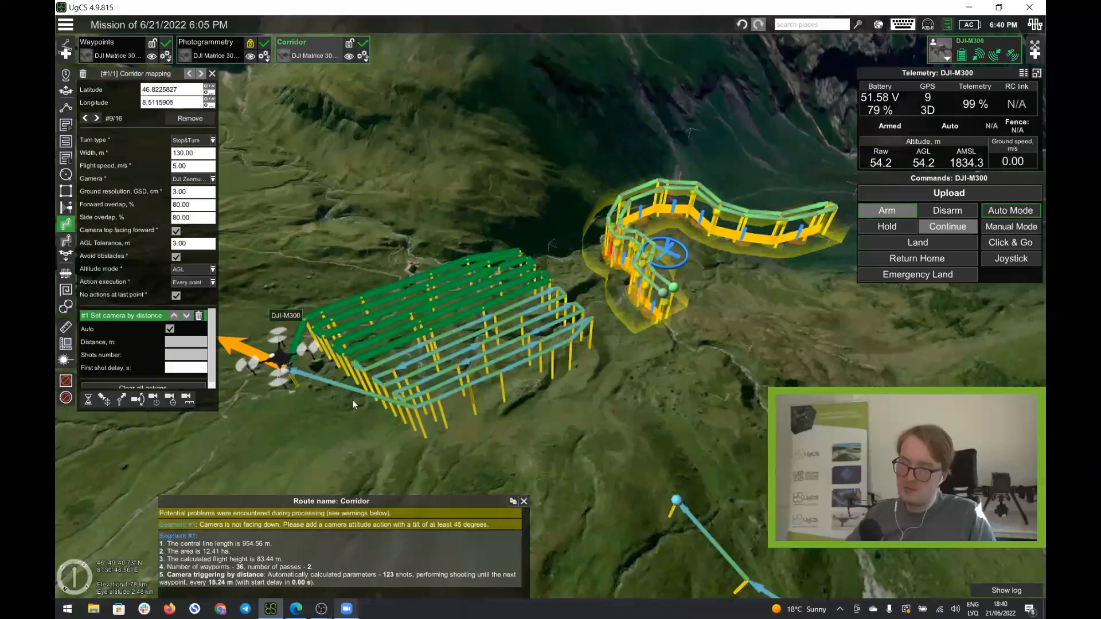
Unlock the Photogrammetry route and extend its survey area outward with a fifth corner at about latitude 46.82668, longitude 8.50910.
click(207, 43)
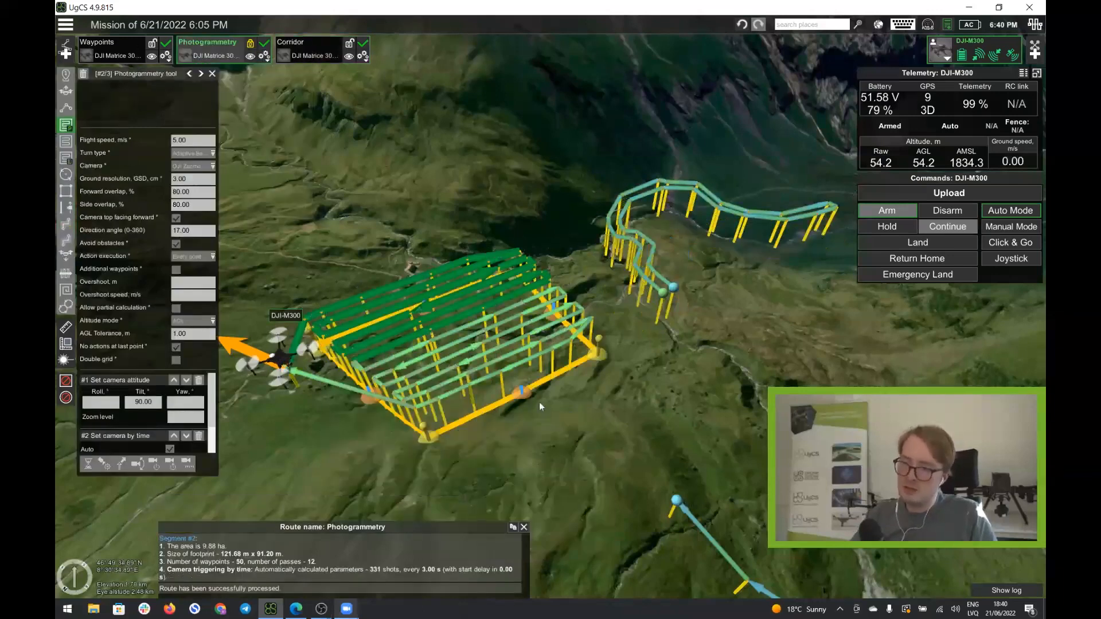
scroll(534, 405, up, 2)
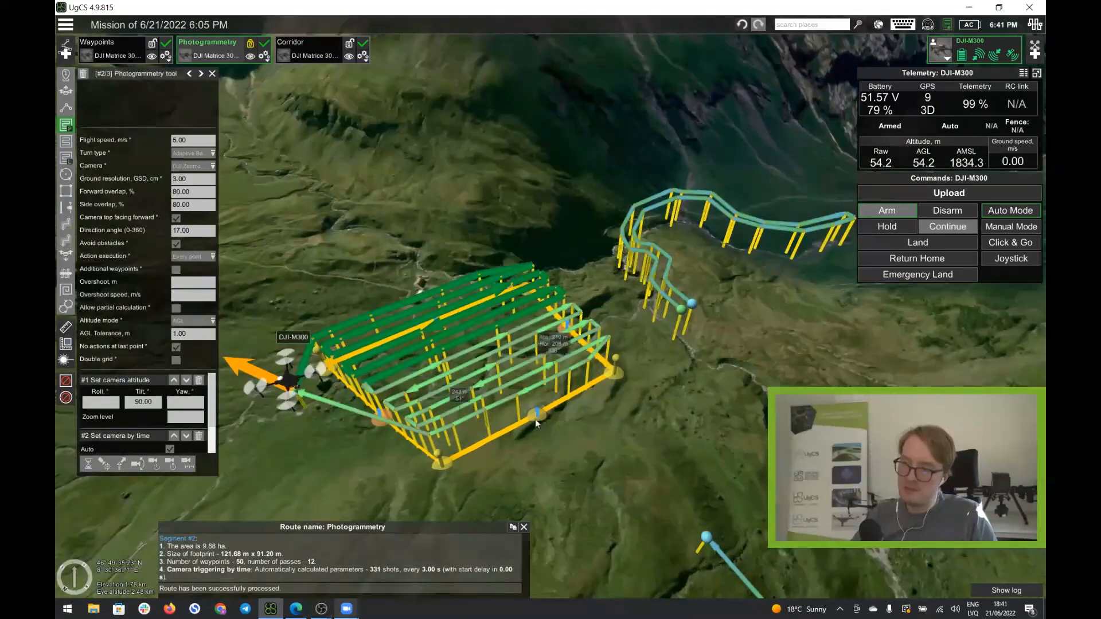
click(250, 43)
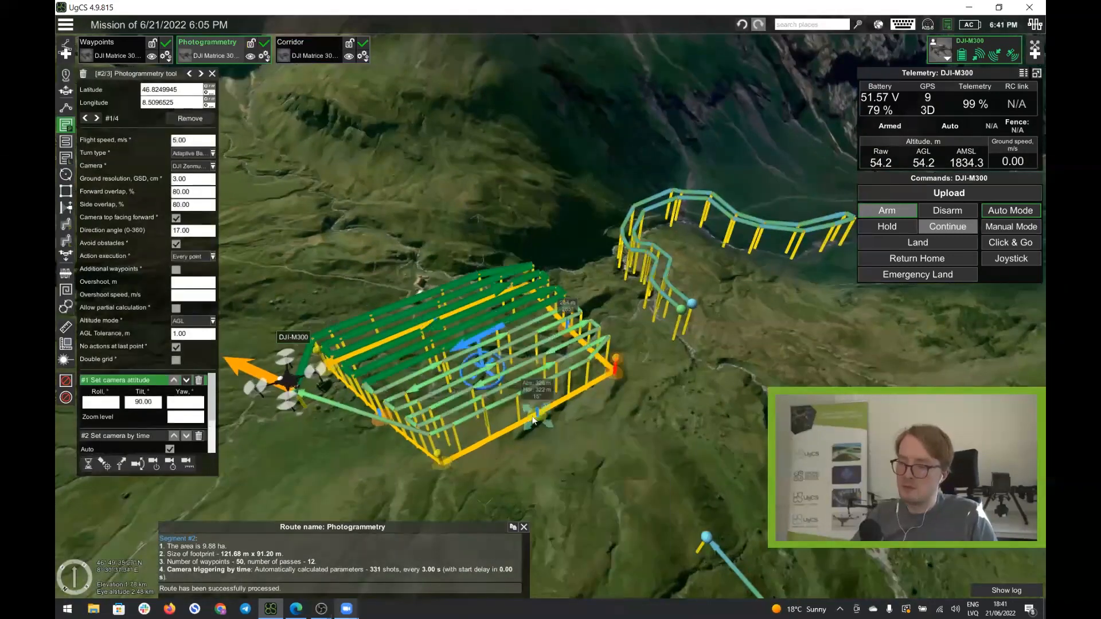
drag(539, 420, 586, 465)
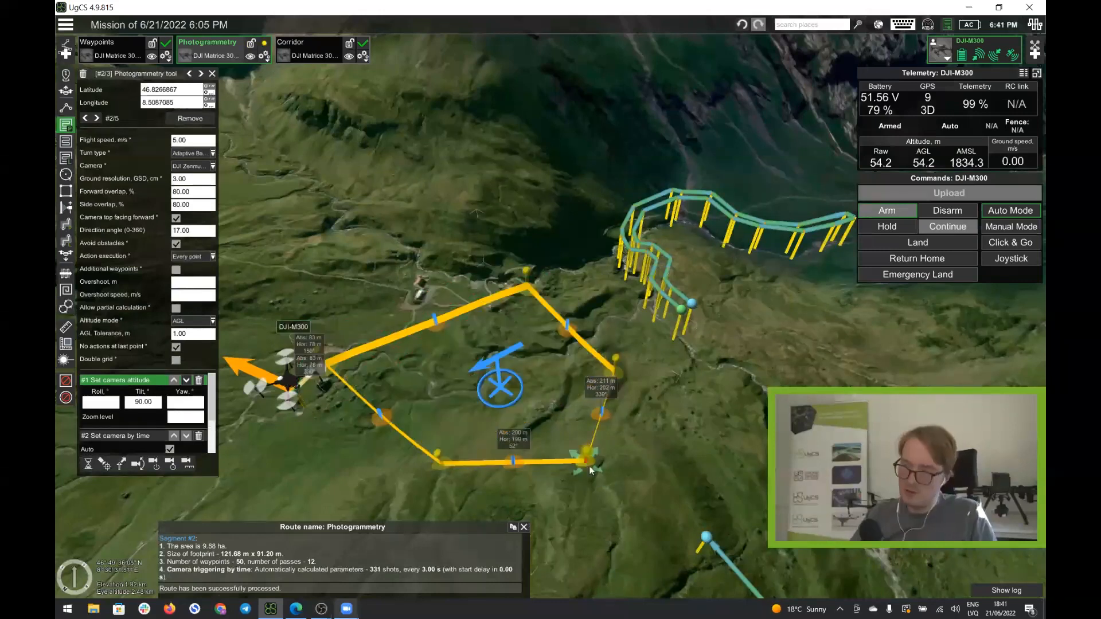
drag(576, 467, 573, 457)
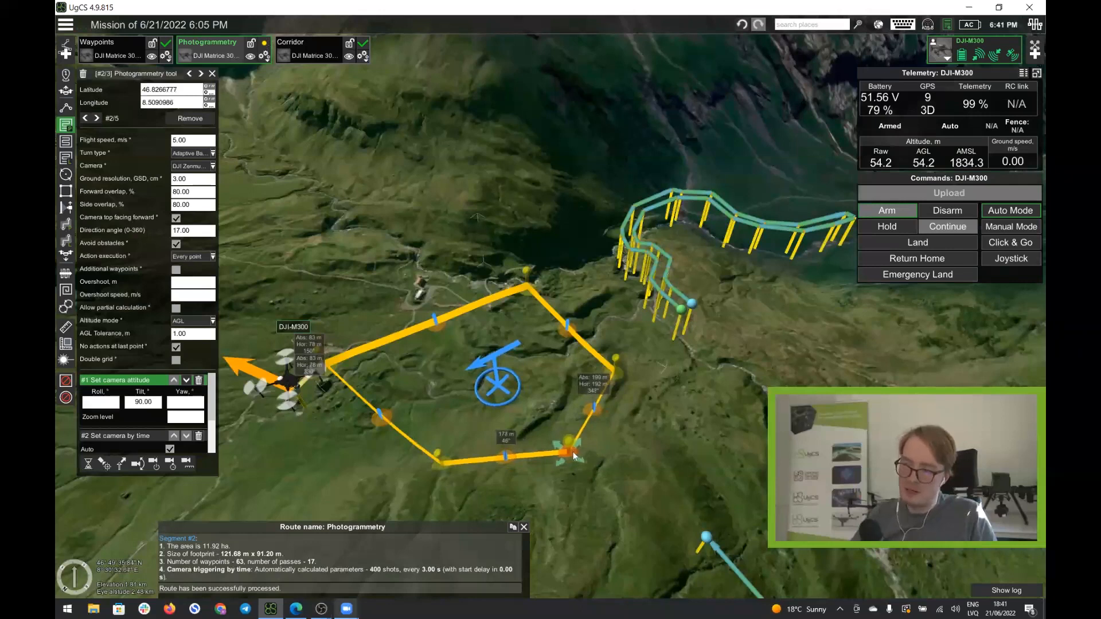
drag(783, 321, 694, 469)
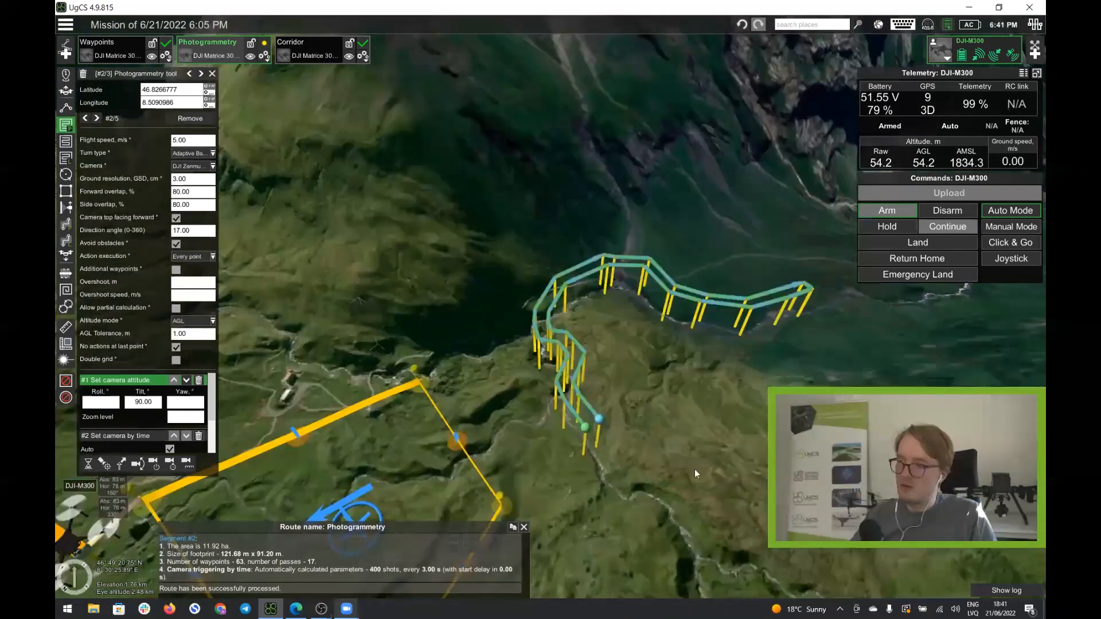
Select the Corridor route and convert it to a waypoint route.
click(678, 334)
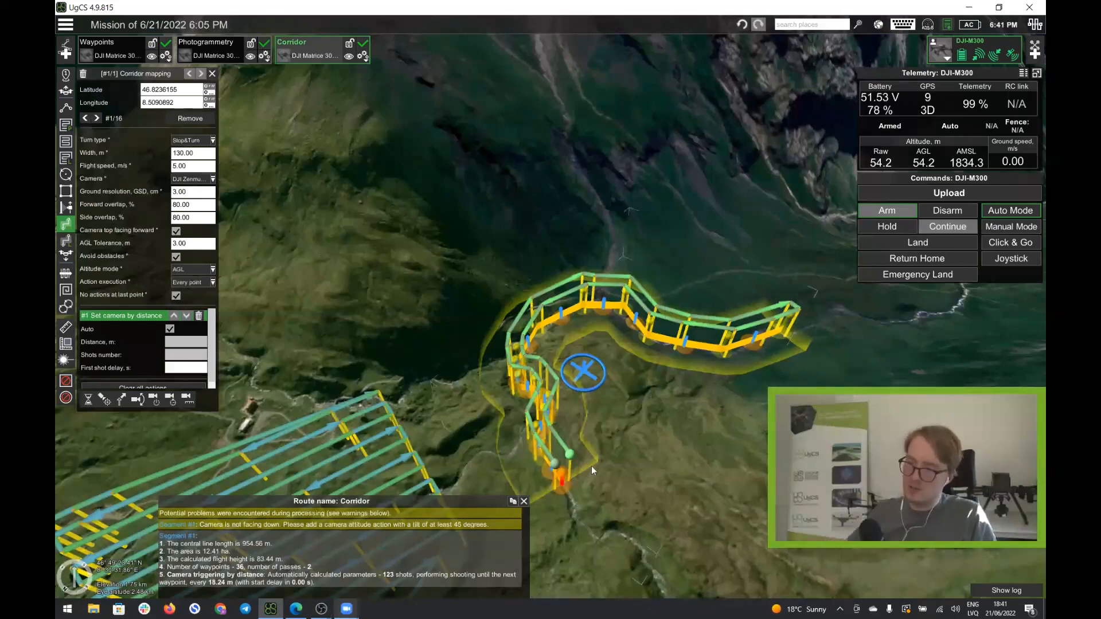
scroll(621, 473, down, 2)
scroll(660, 418, down, 3)
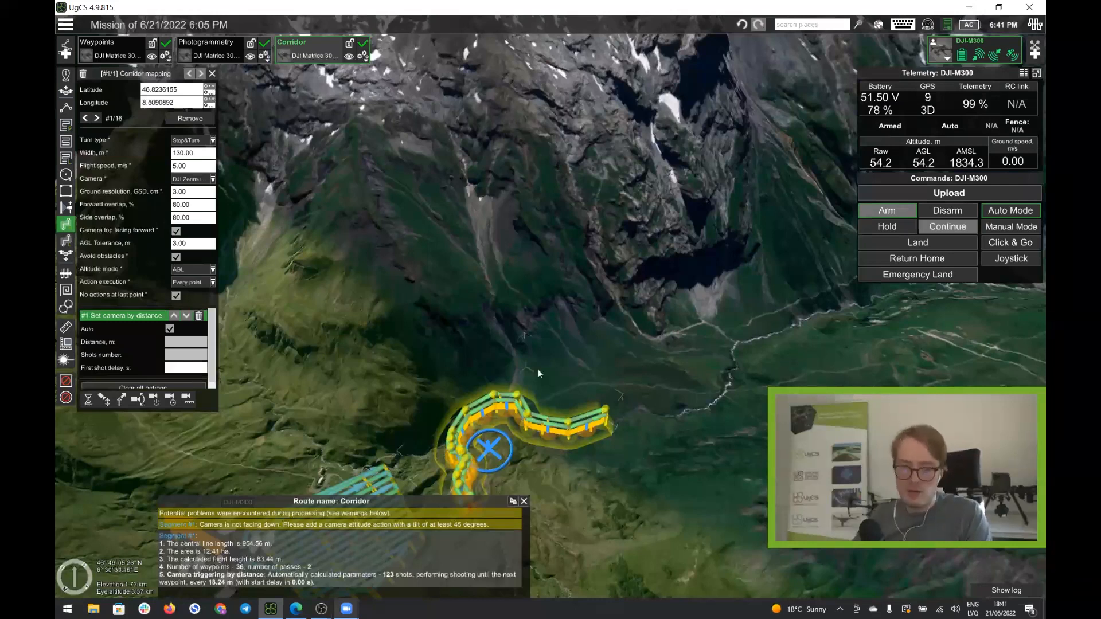
drag(652, 440, 725, 360)
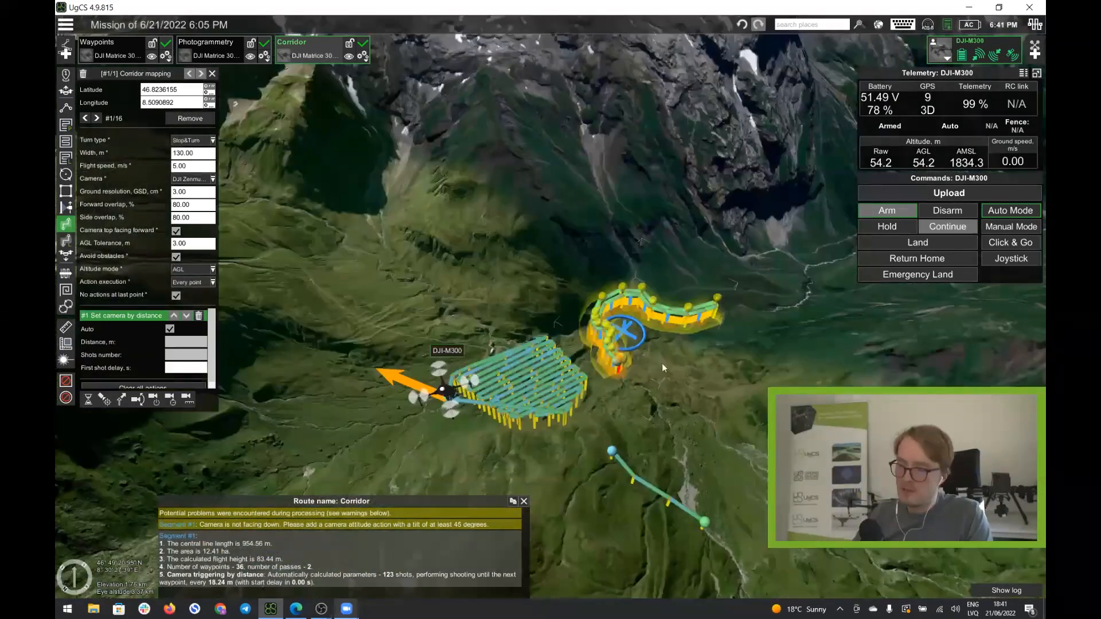
scroll(666, 363, up, 1)
scroll(666, 362, up, 2)
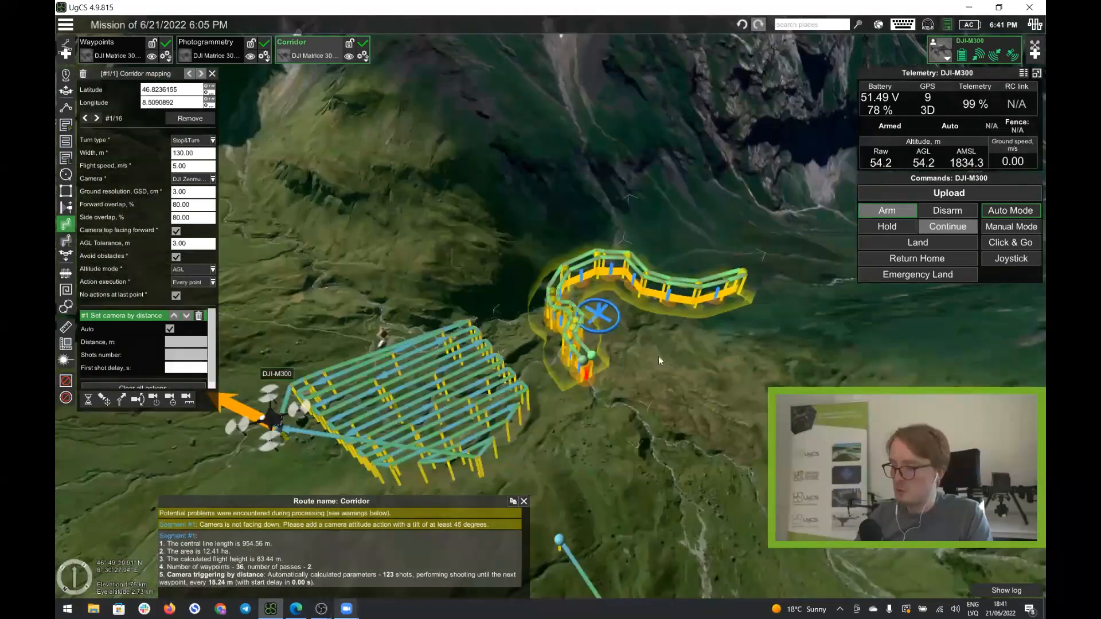
drag(656, 354, 633, 439)
scroll(669, 418, up, 1)
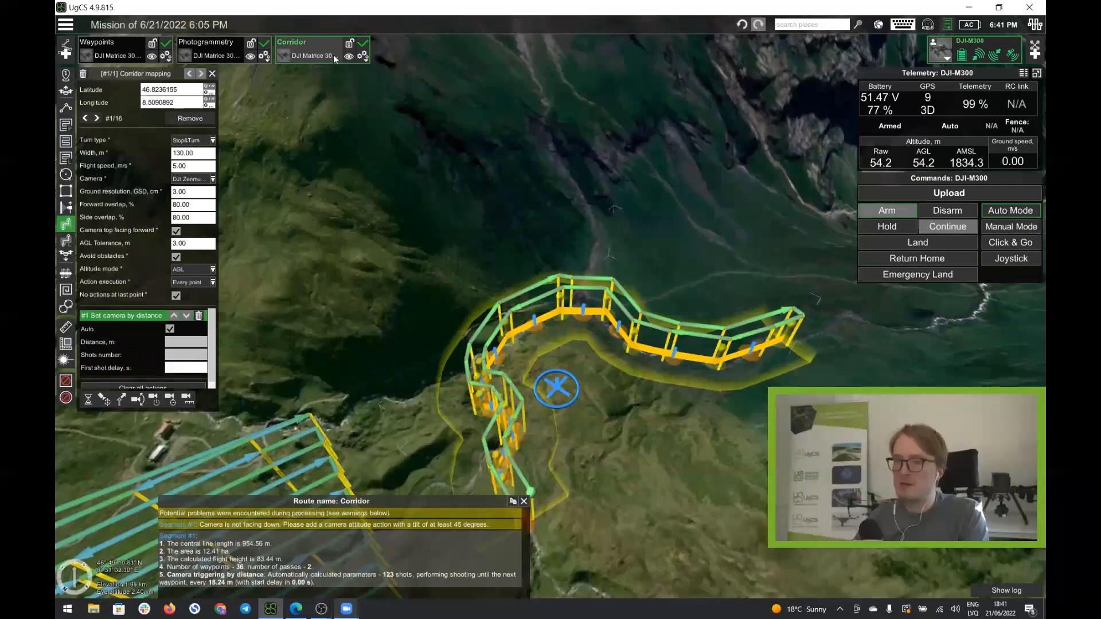
mouse_move(289, 44)
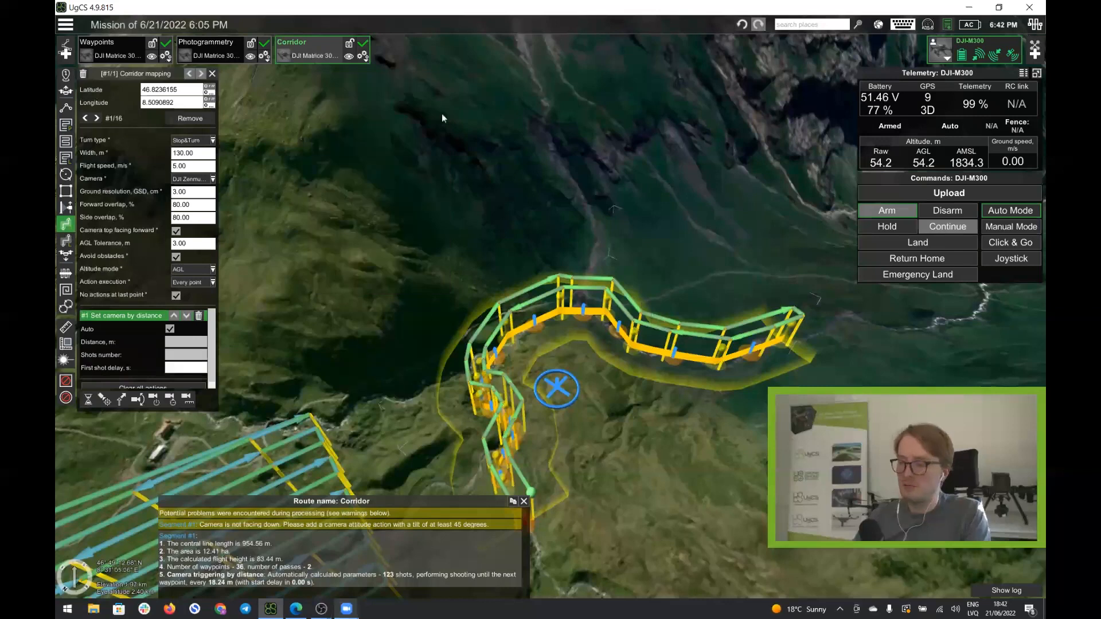
click(364, 56)
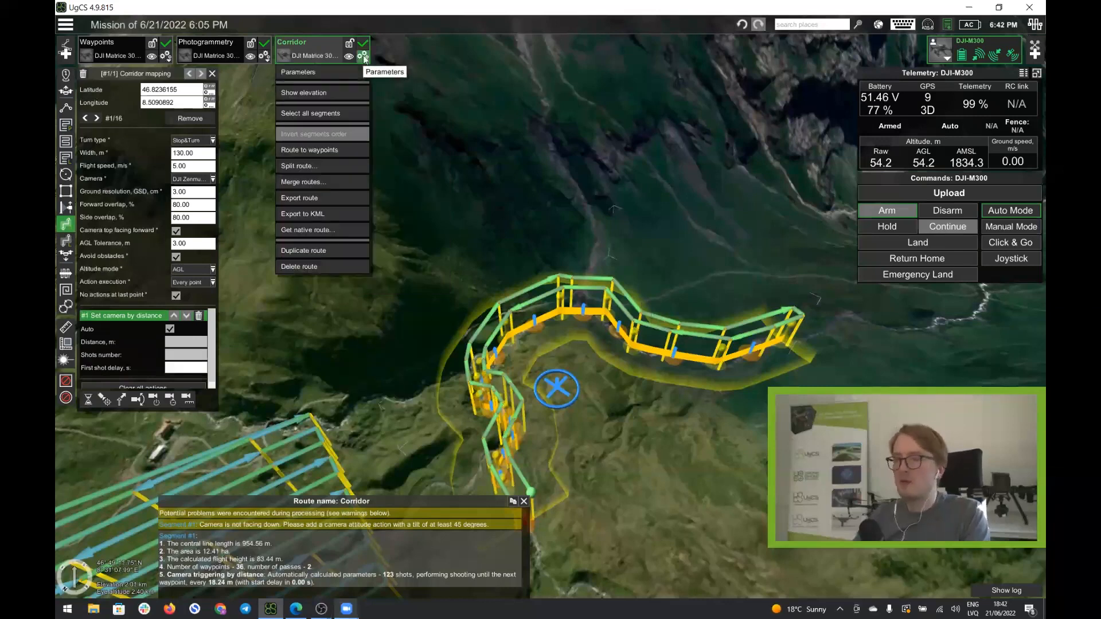
click(315, 151)
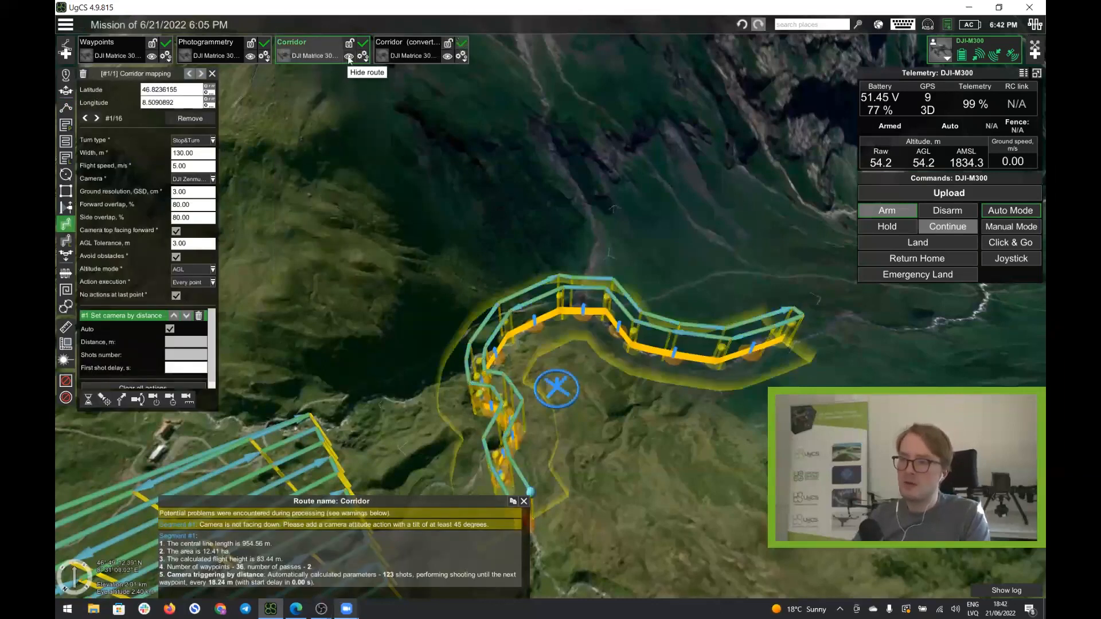
Hide the original Corridor route, make its converted version active and check all of its waypoints together.
click(350, 57)
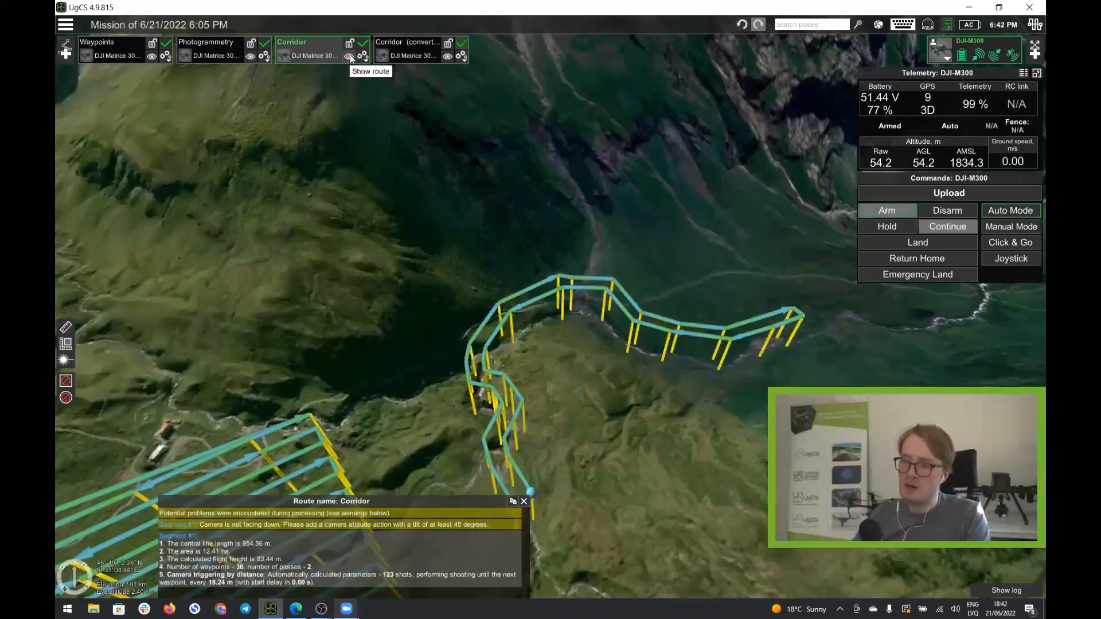
click(396, 49)
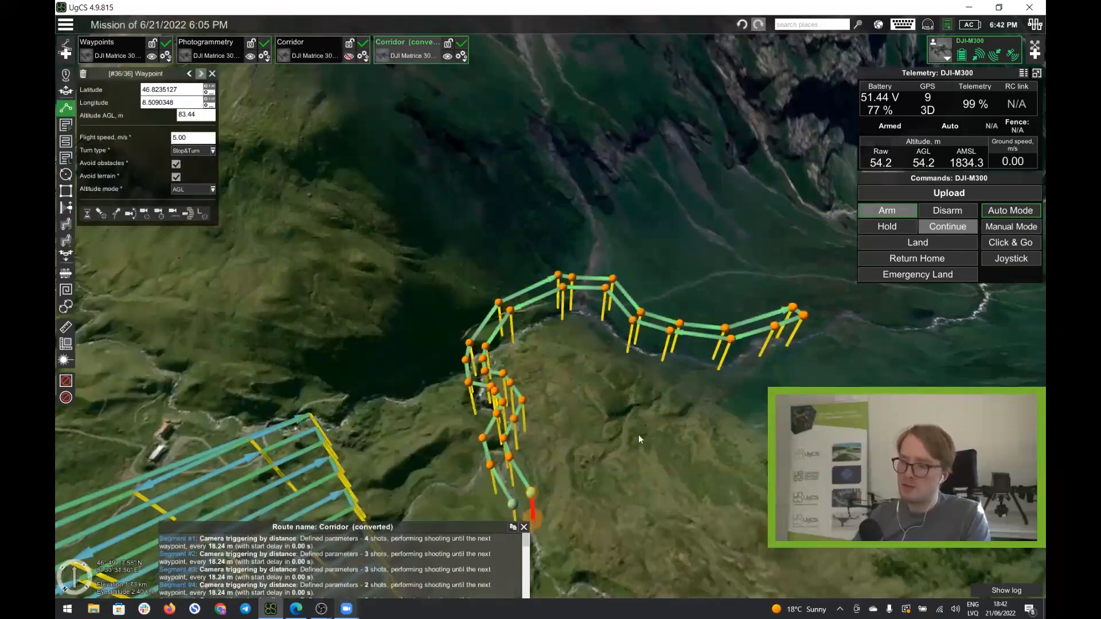
right_drag(531, 391, 401, 354)
scroll(563, 380, up, 4)
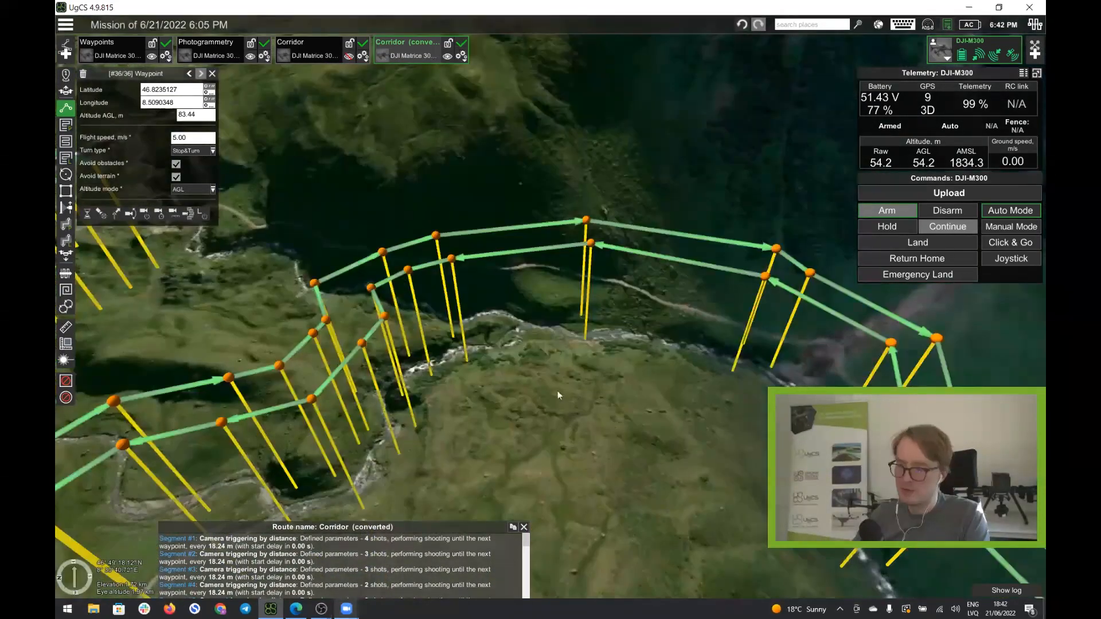
key(ctrl+a)
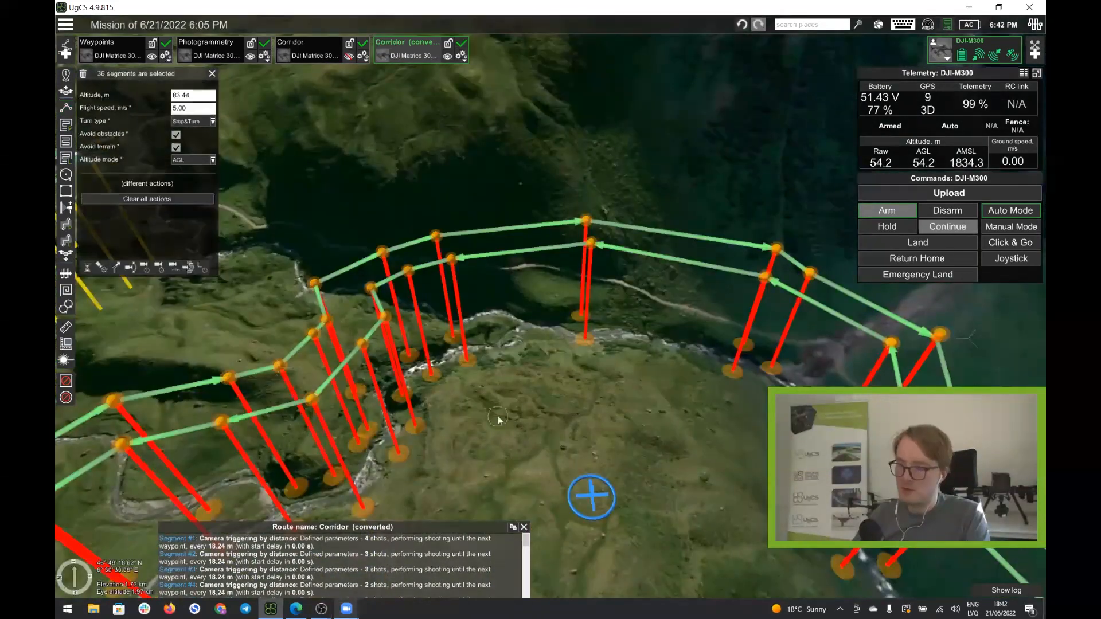
scroll(498, 417, down, 4)
click(532, 387)
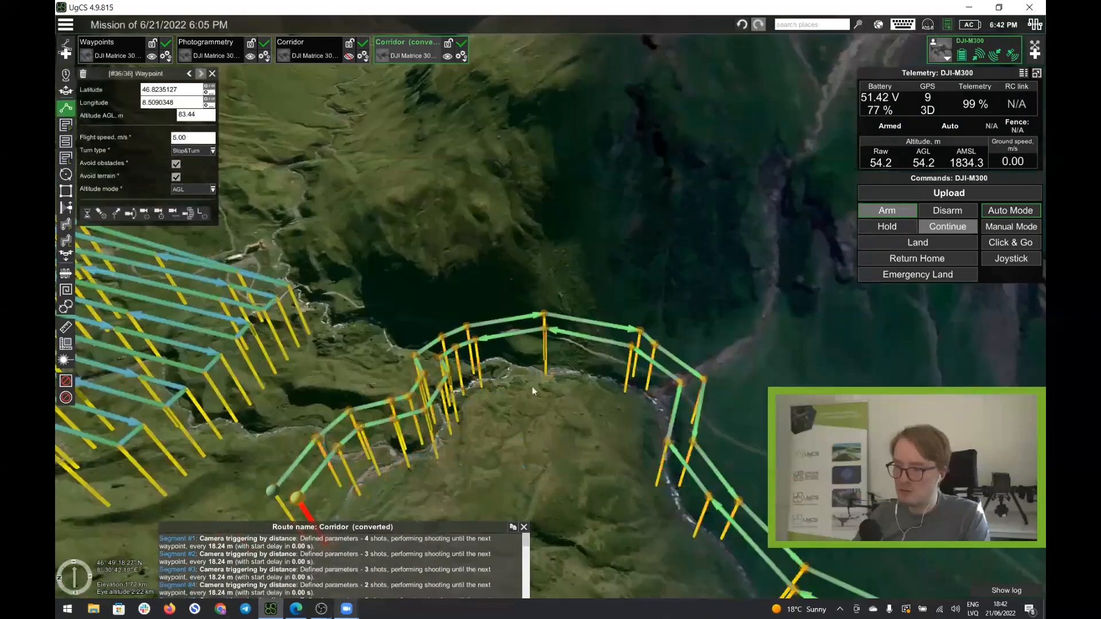
Insert a five-point corridor mapping segment after waypoint 12 of the converted route, following the side channel away from the river bend.
click(539, 381)
right_drag(544, 400, 631, 402)
right_drag(549, 393, 611, 494)
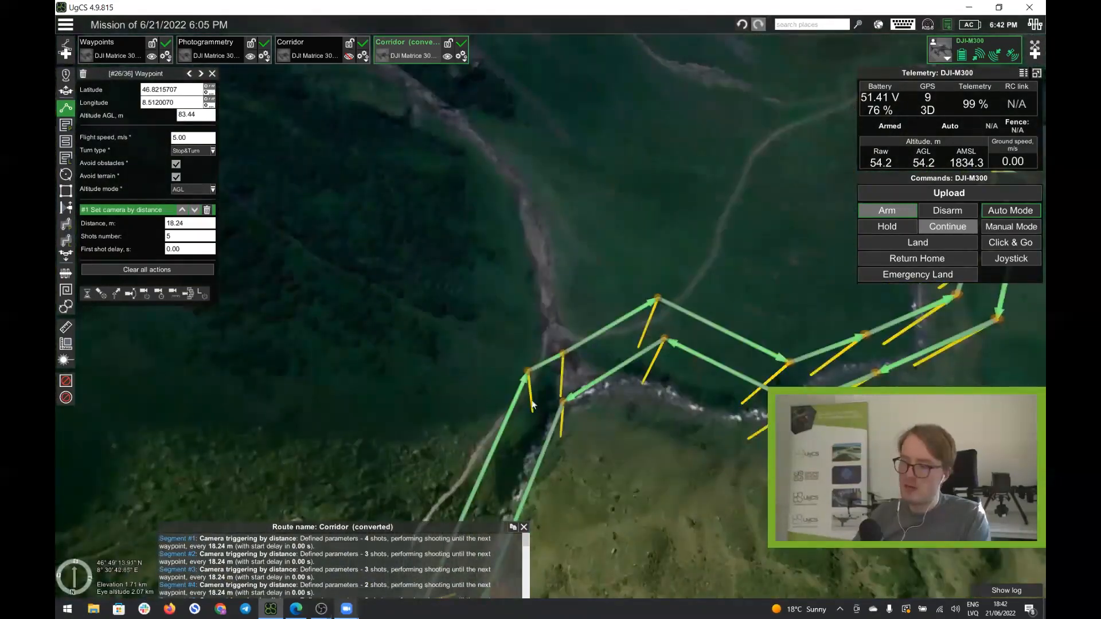
click(528, 371)
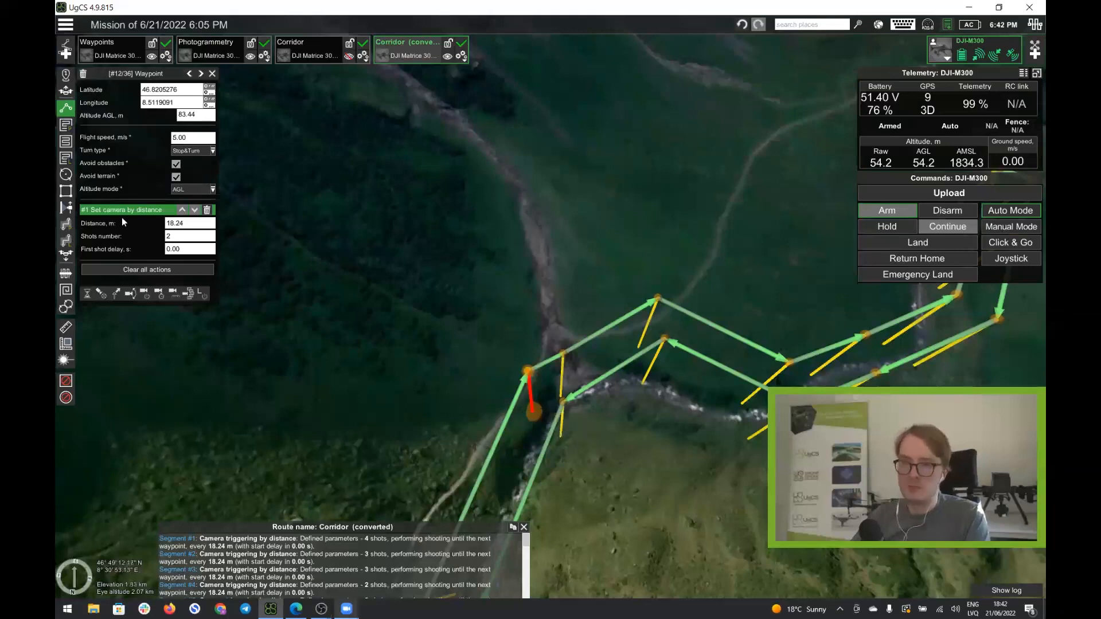
click(67, 227)
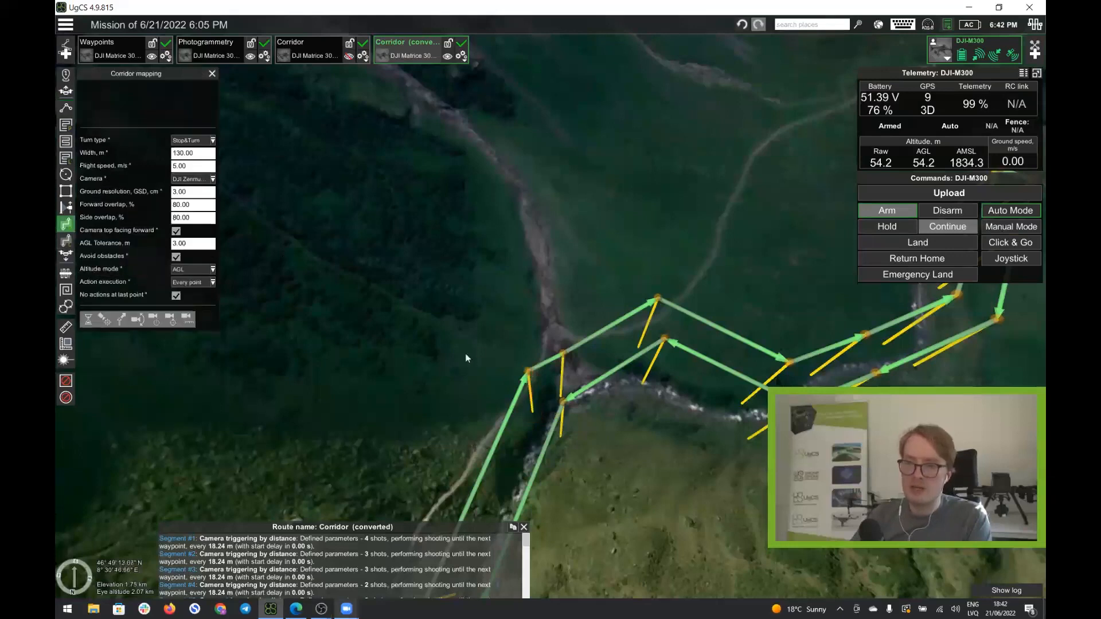
click(557, 339)
click(539, 255)
click(531, 203)
click(496, 154)
click(432, 105)
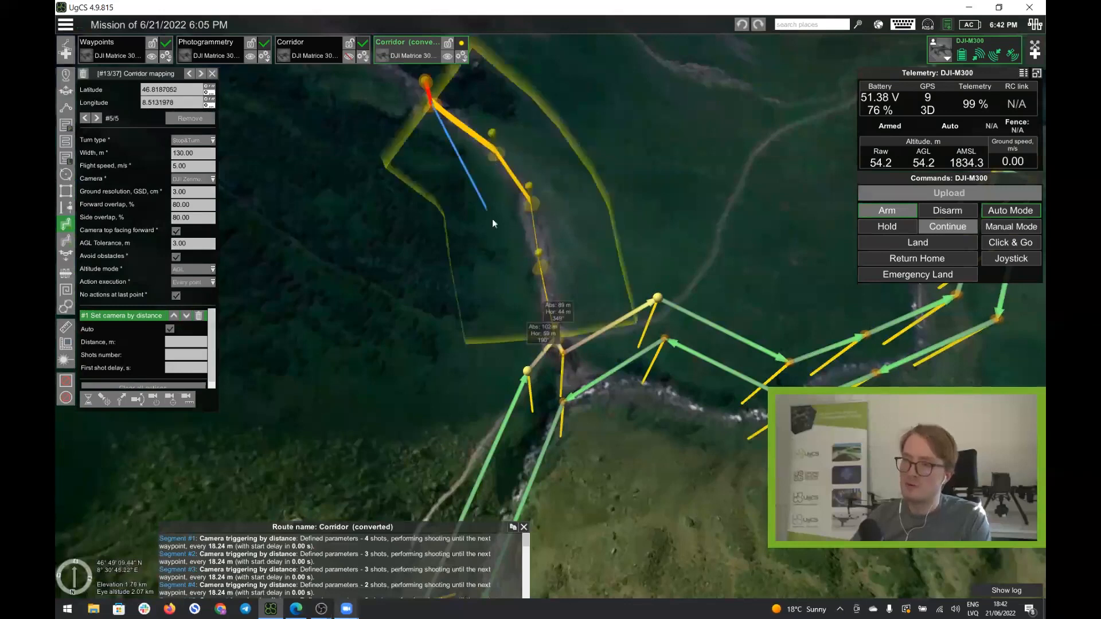
key(Escape)
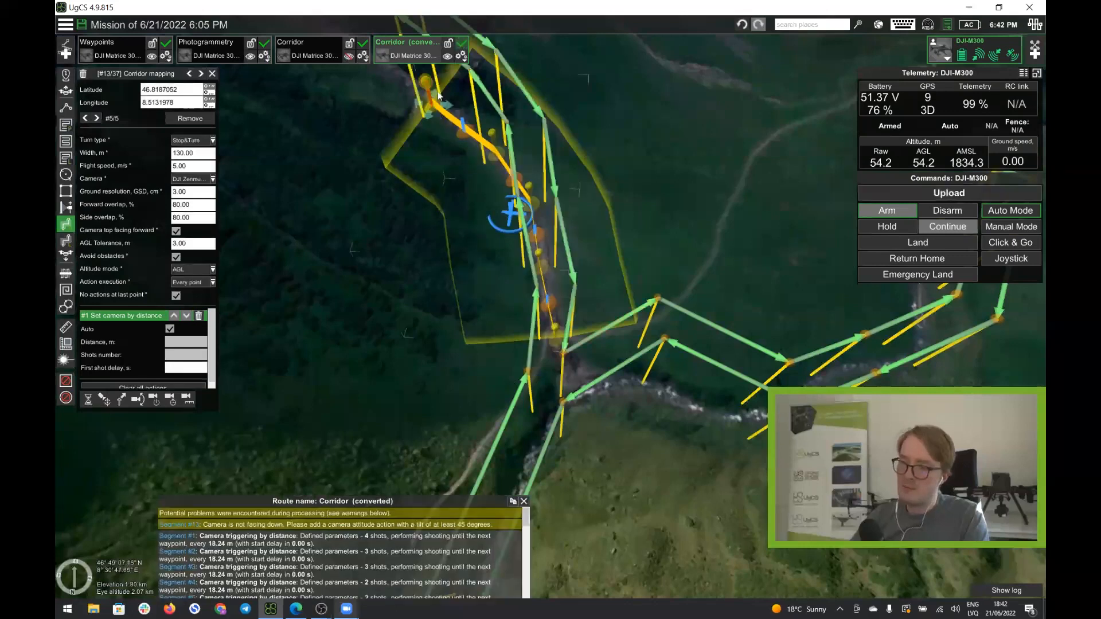
Insert a six-point corridor mapping segment after waypoint 22 of the converted route, running up the green slope away from the river.
scroll(635, 253, down, 2)
scroll(634, 256, down, 3)
right_drag(495, 351, 598, 342)
drag(675, 304, 743, 430)
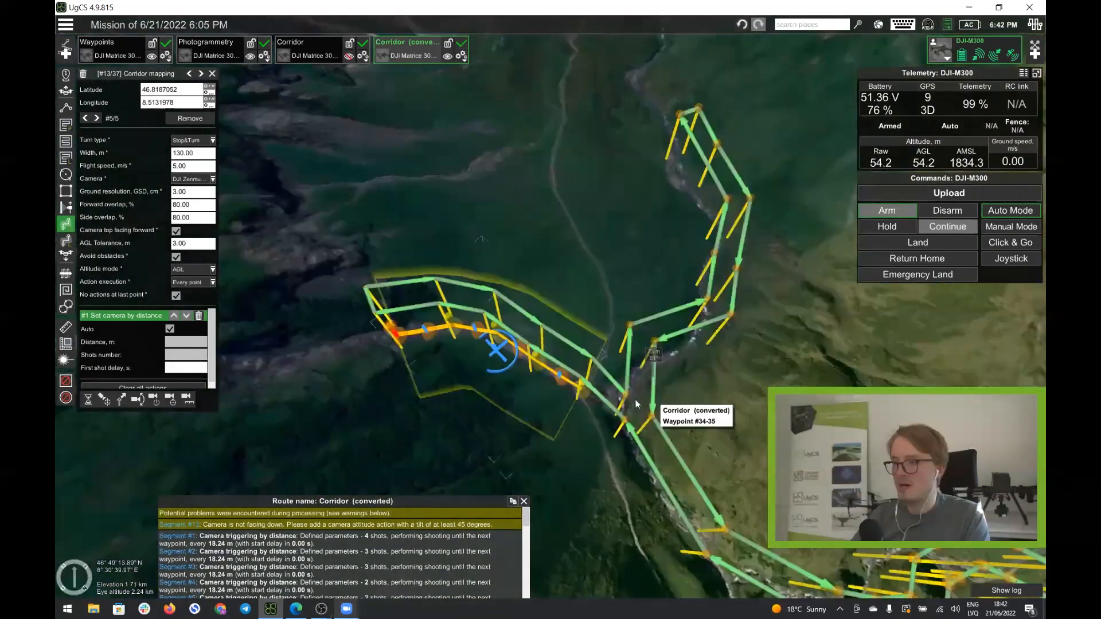
scroll(629, 386, up, 4)
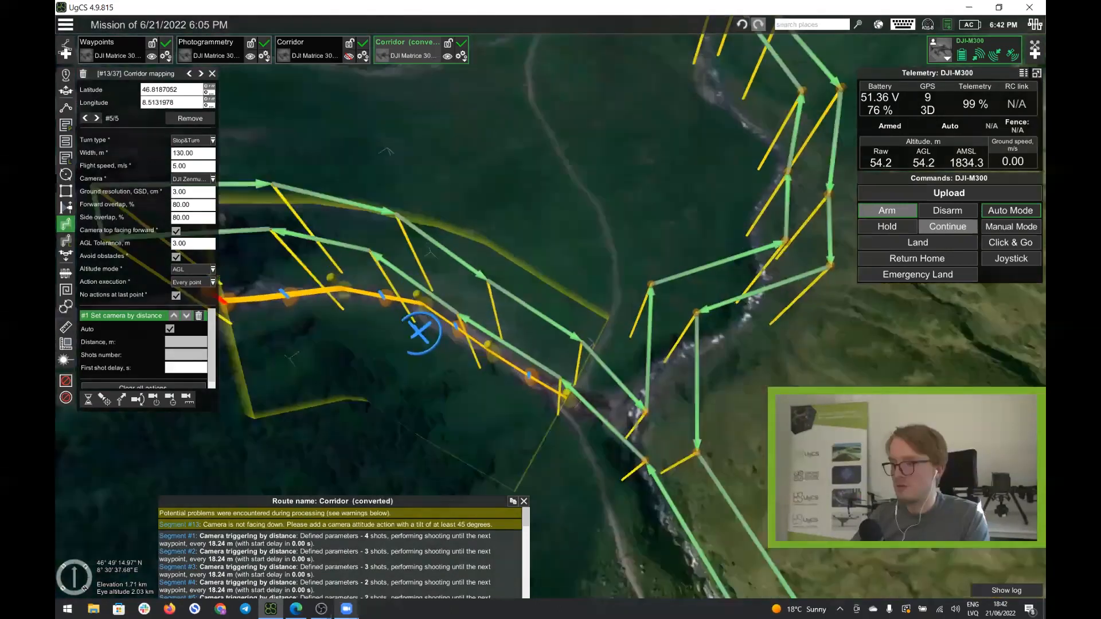
drag(797, 359, 704, 403)
right_drag(704, 404, 573, 351)
click(561, 360)
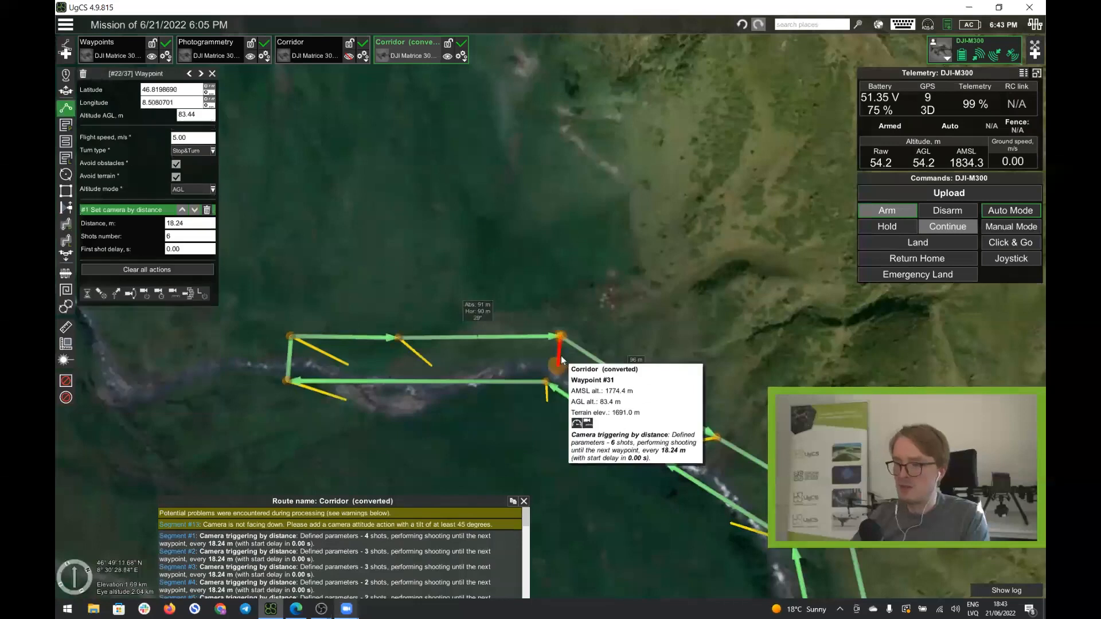
click(66, 224)
scroll(676, 294, down, 3)
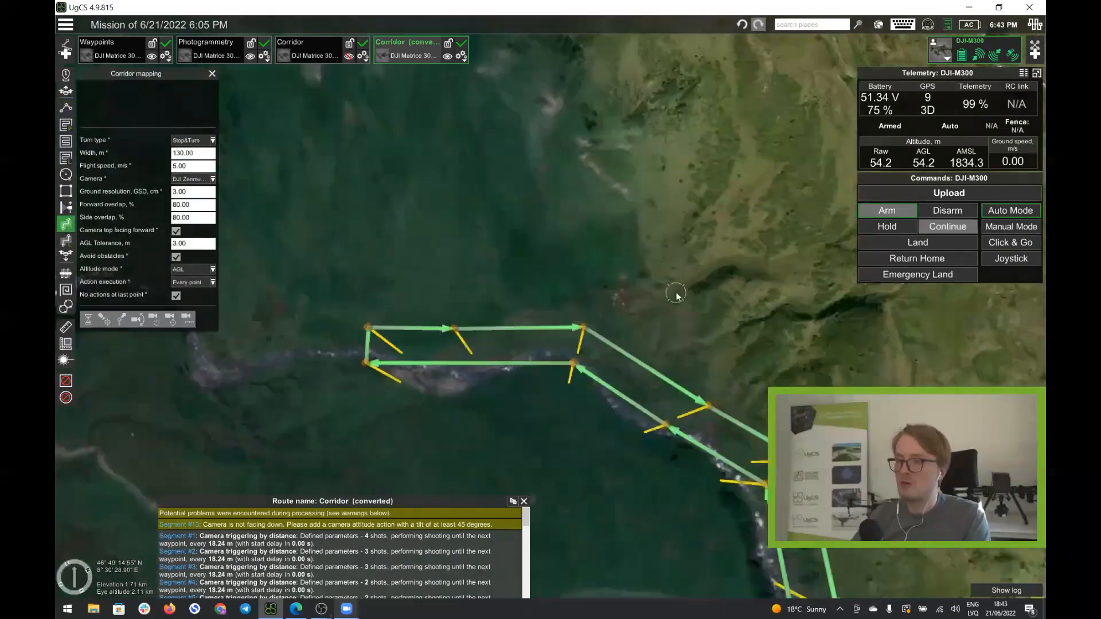
click(644, 288)
click(647, 221)
click(656, 151)
click(664, 89)
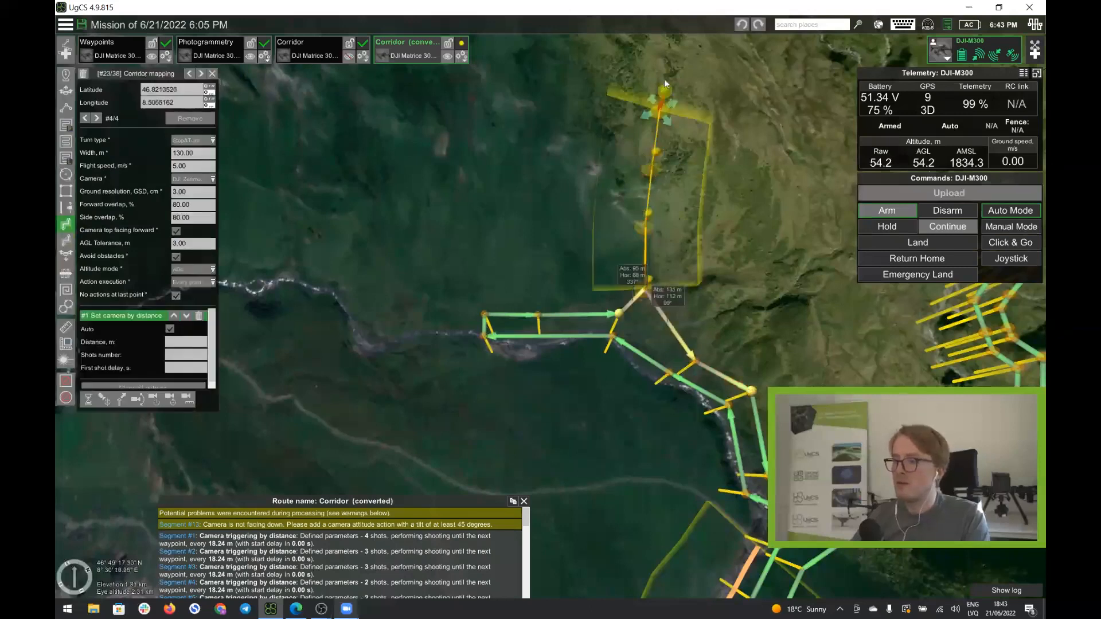
click(674, 45)
click(691, 44)
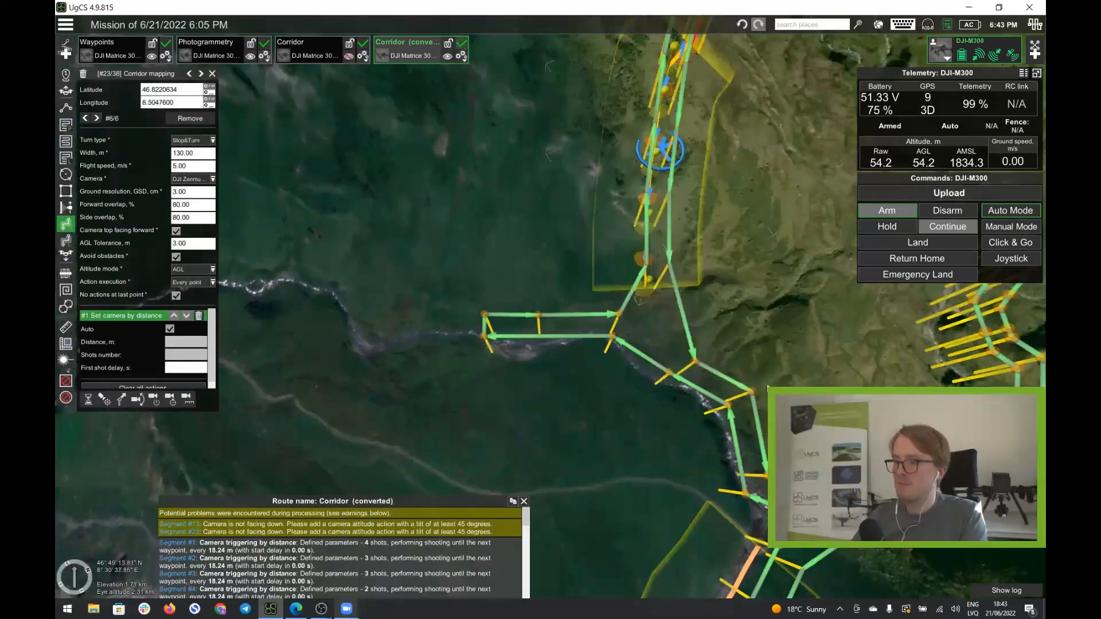
Open the map layer settings and select the enabled custom elevation source to examine it.
drag(711, 307, 617, 258)
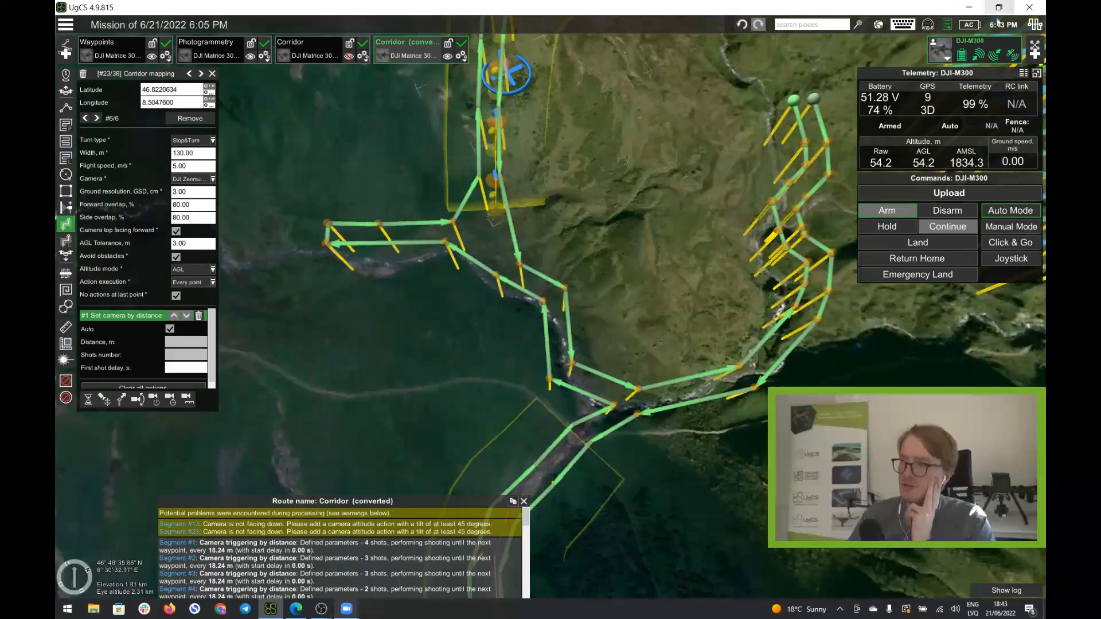
click(882, 25)
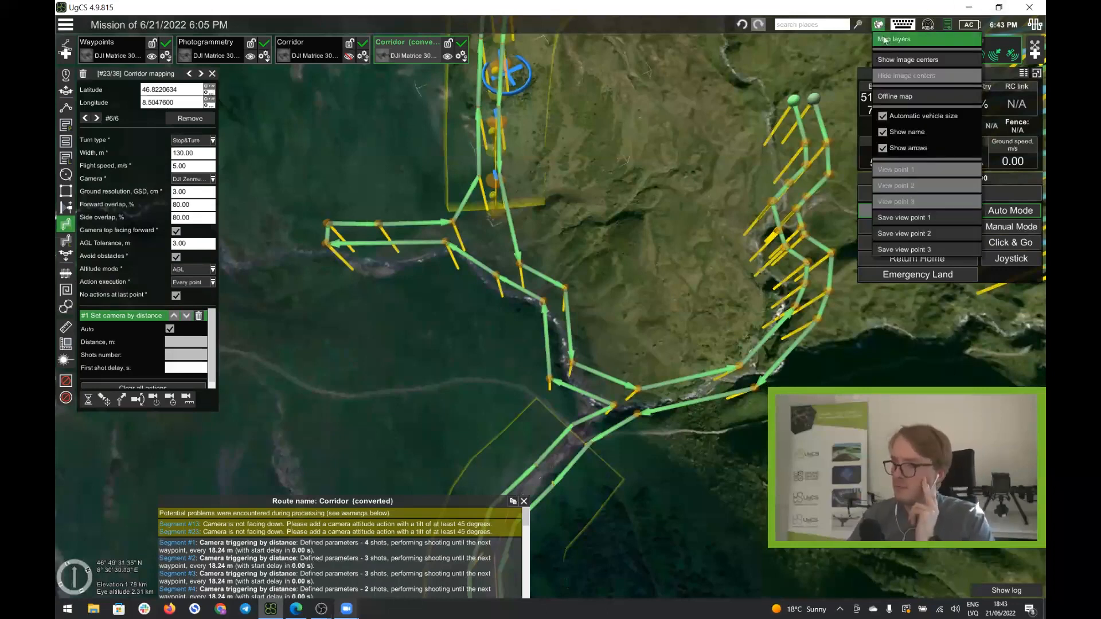
click(884, 39)
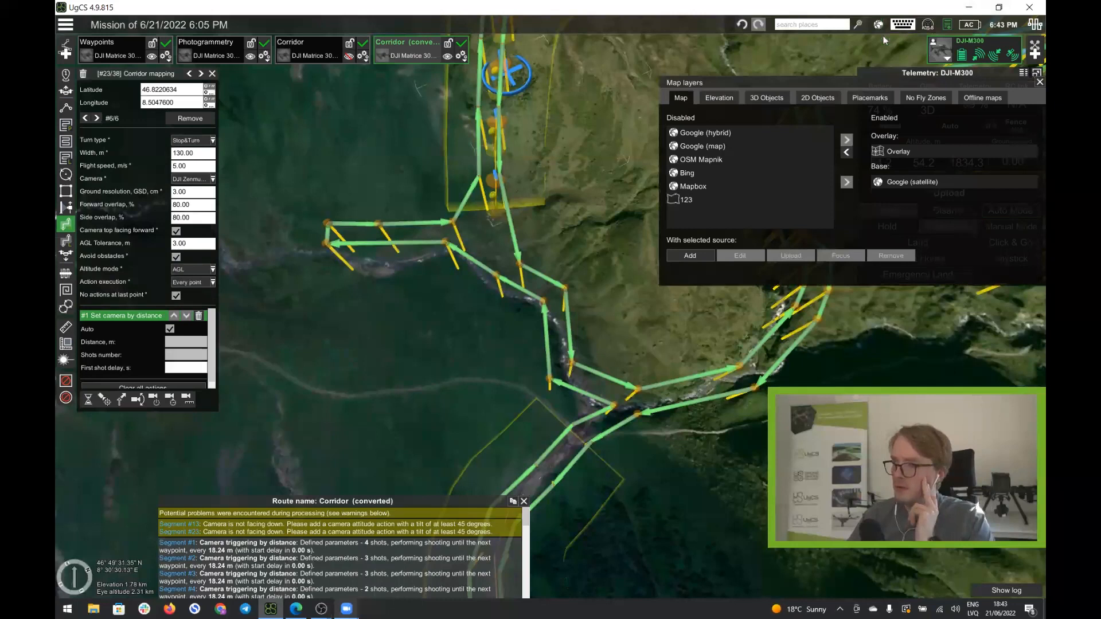
click(720, 98)
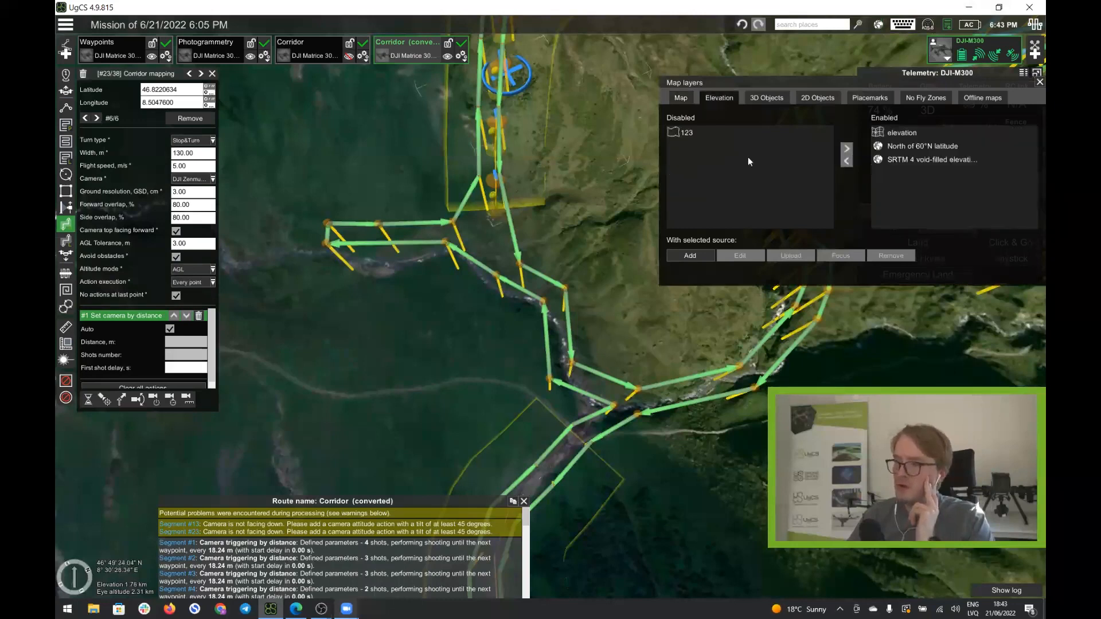
click(899, 134)
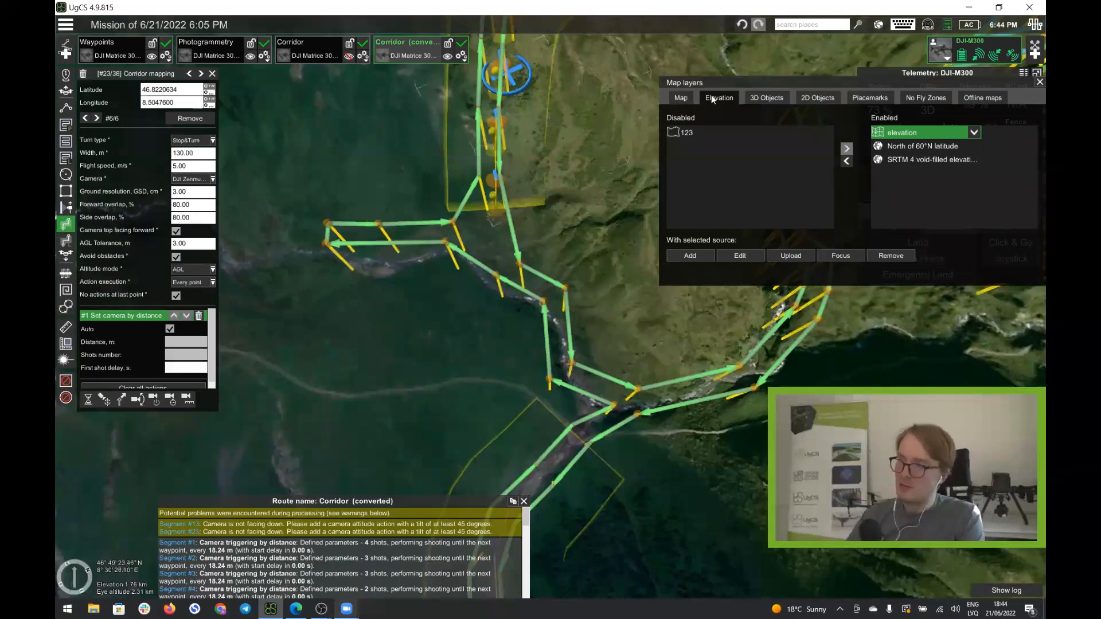
Set Bing as the base map layer and view the branched corridor area on it.
click(683, 98)
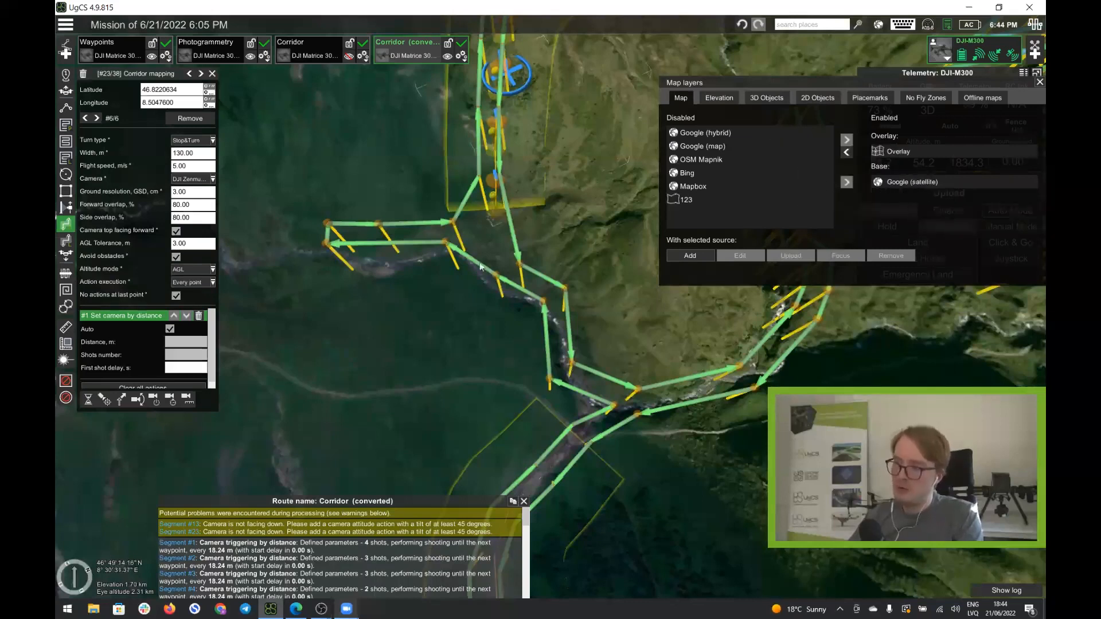
drag(449, 312, 722, 256)
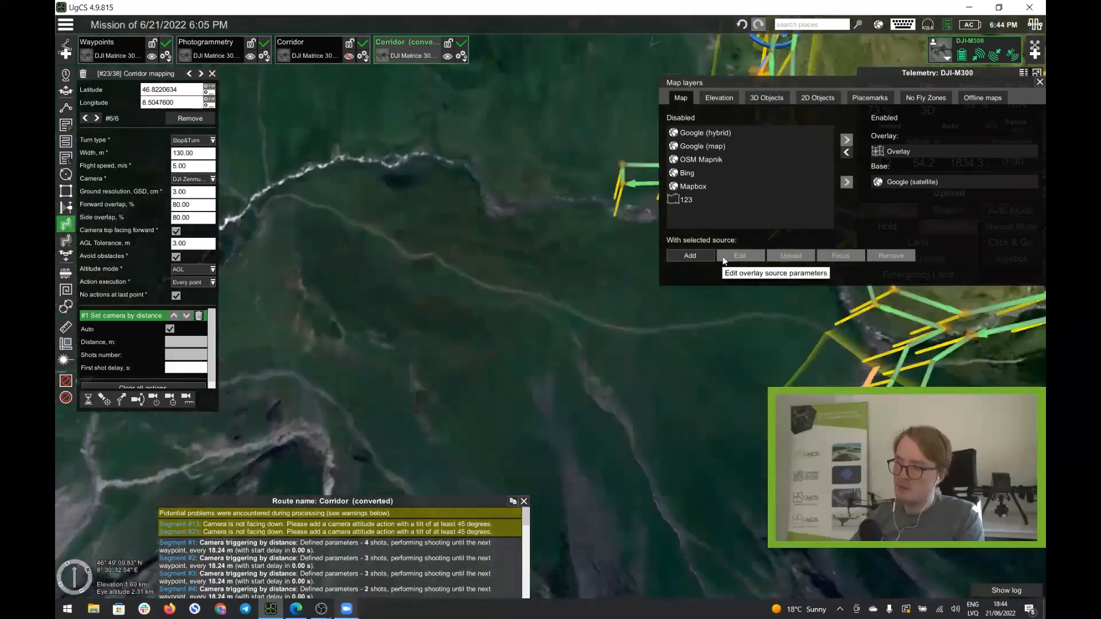
scroll(430, 320, down, 3)
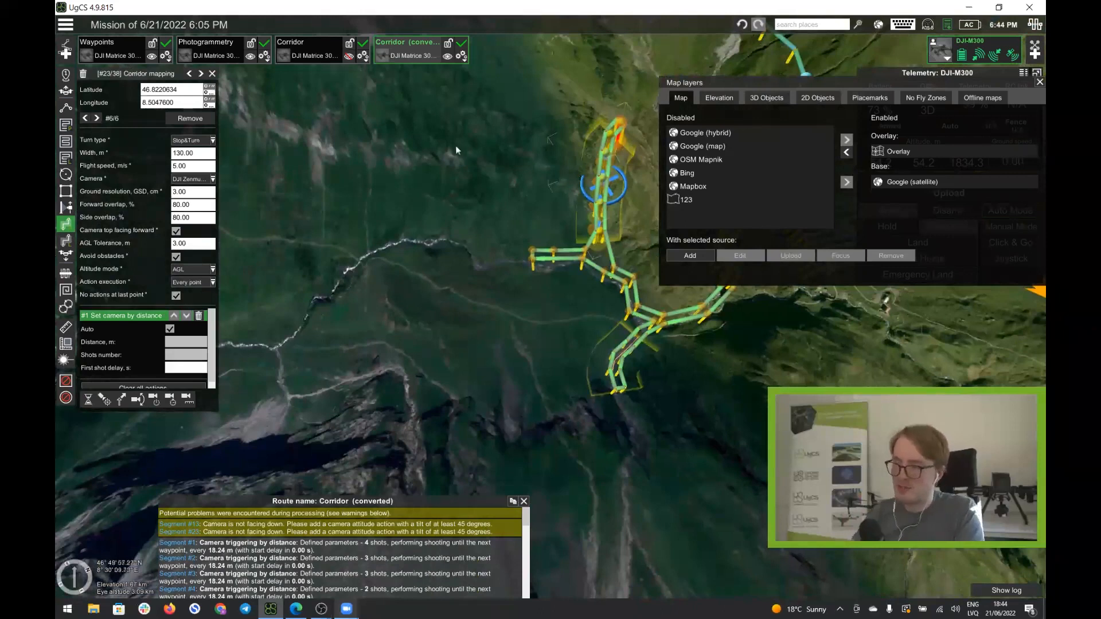
click(688, 172)
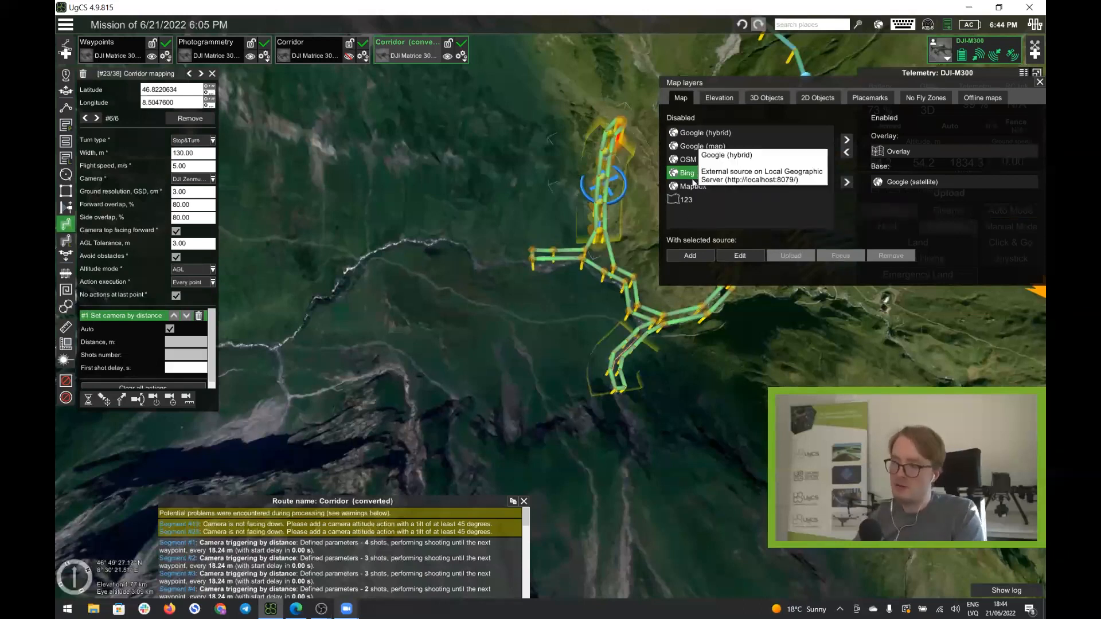
click(847, 182)
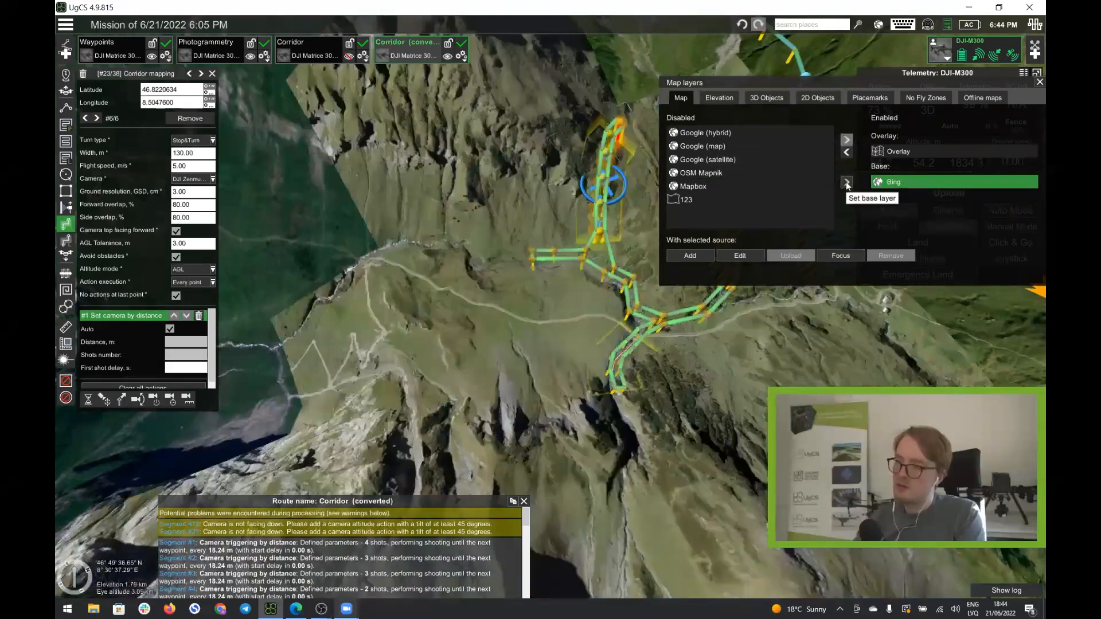
scroll(455, 326, up, 1)
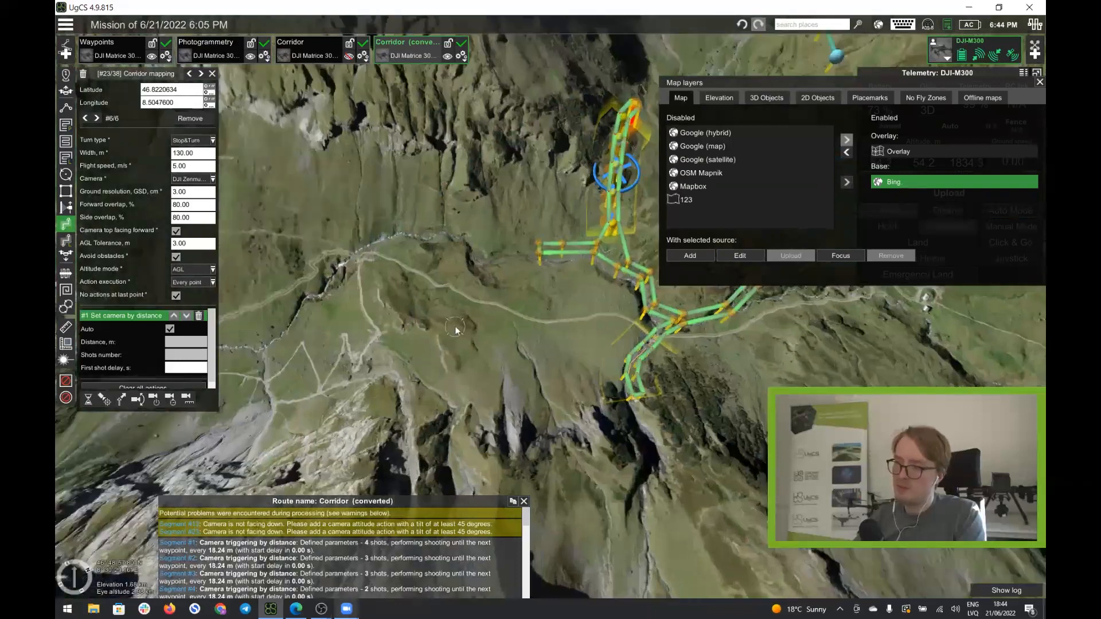
Examine the river channel and the corridor branches up close on the Bing imagery.
scroll(455, 326, up, 4)
scroll(497, 315, down, 4)
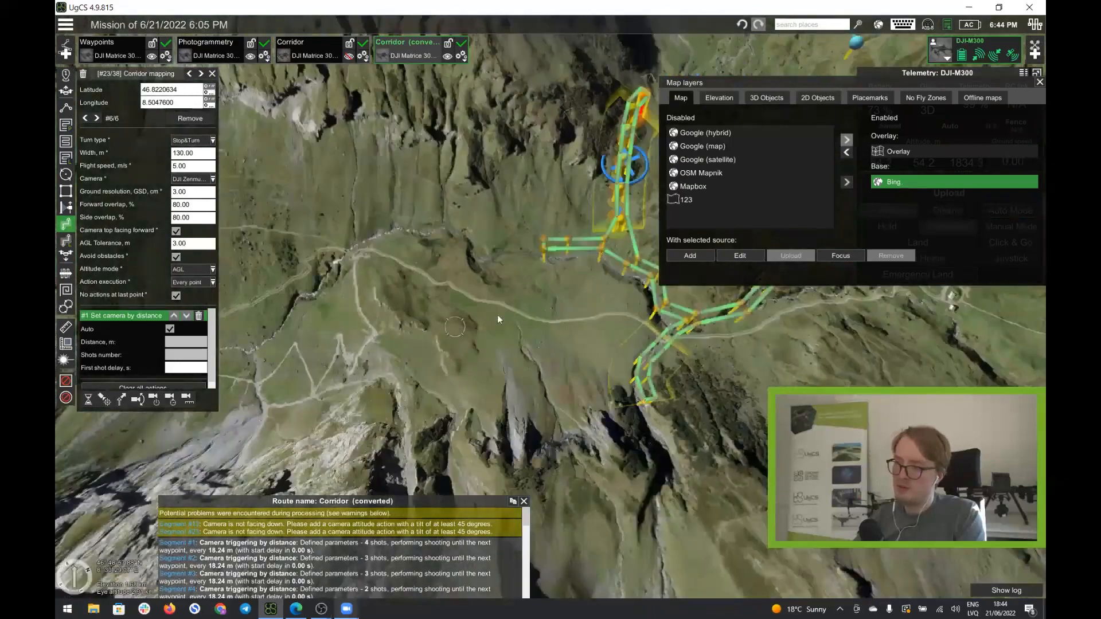
right_drag(345, 339, 453, 287)
scroll(452, 287, up, 3)
drag(403, 346, 591, 298)
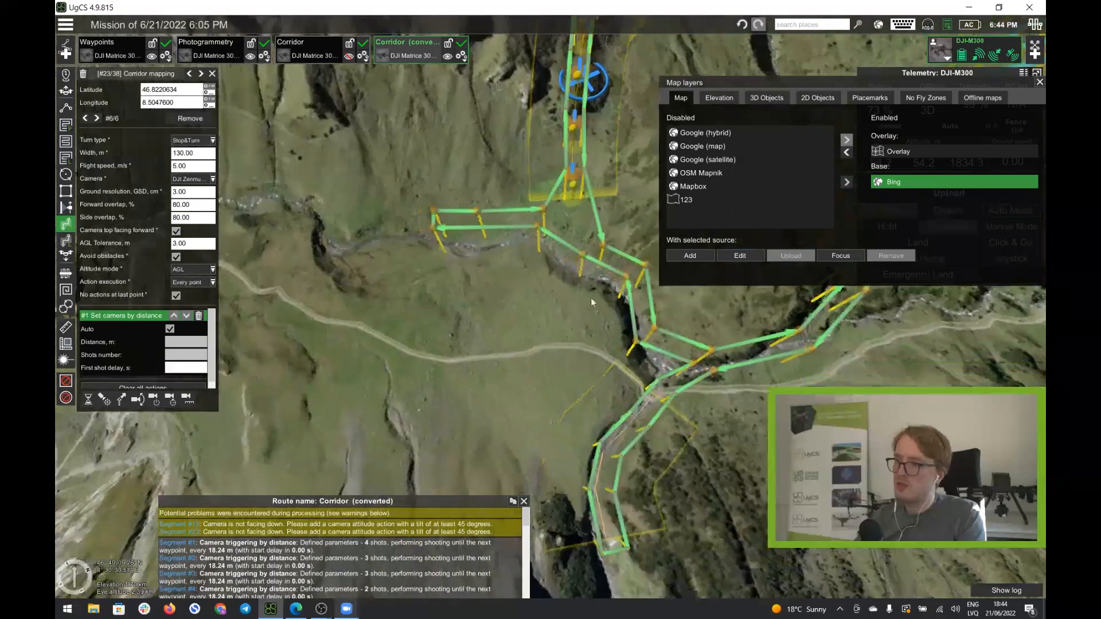
click(689, 258)
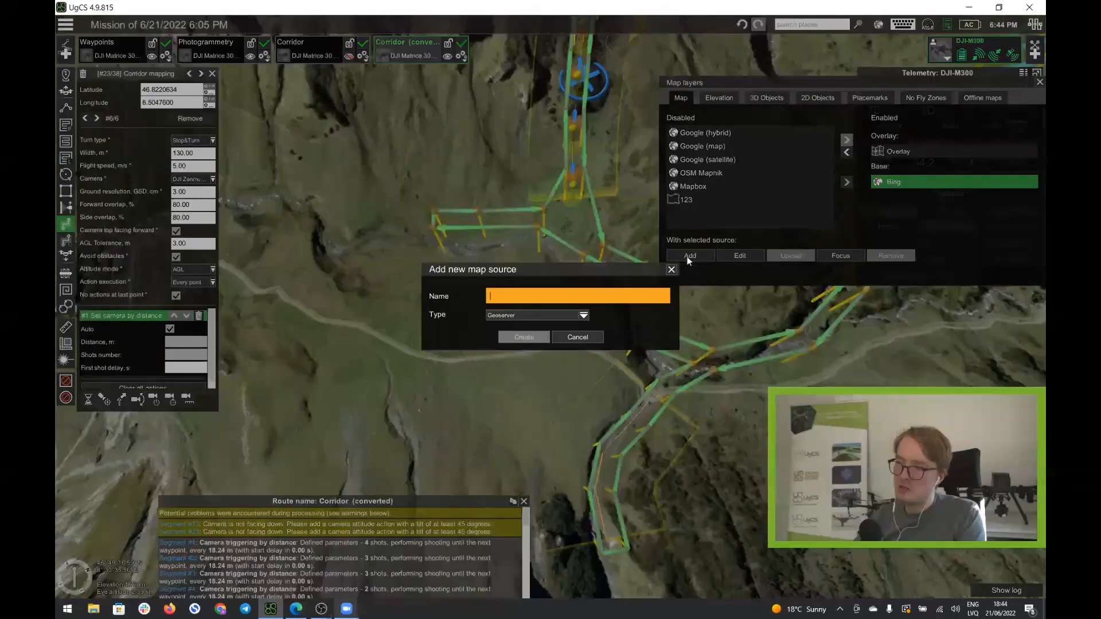
click(538, 313)
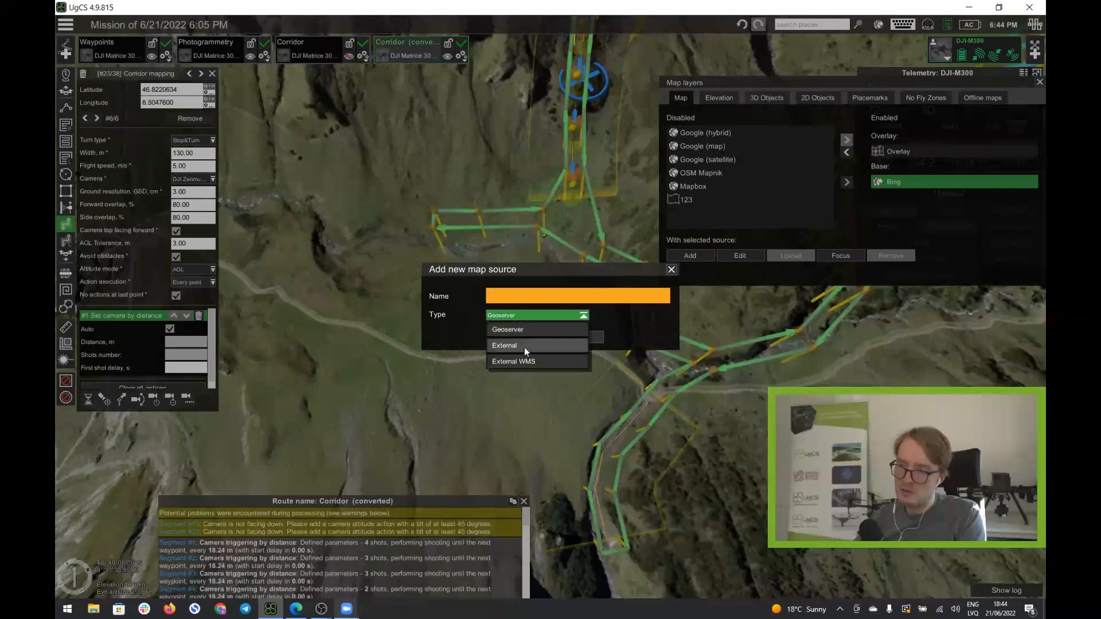
click(535, 362)
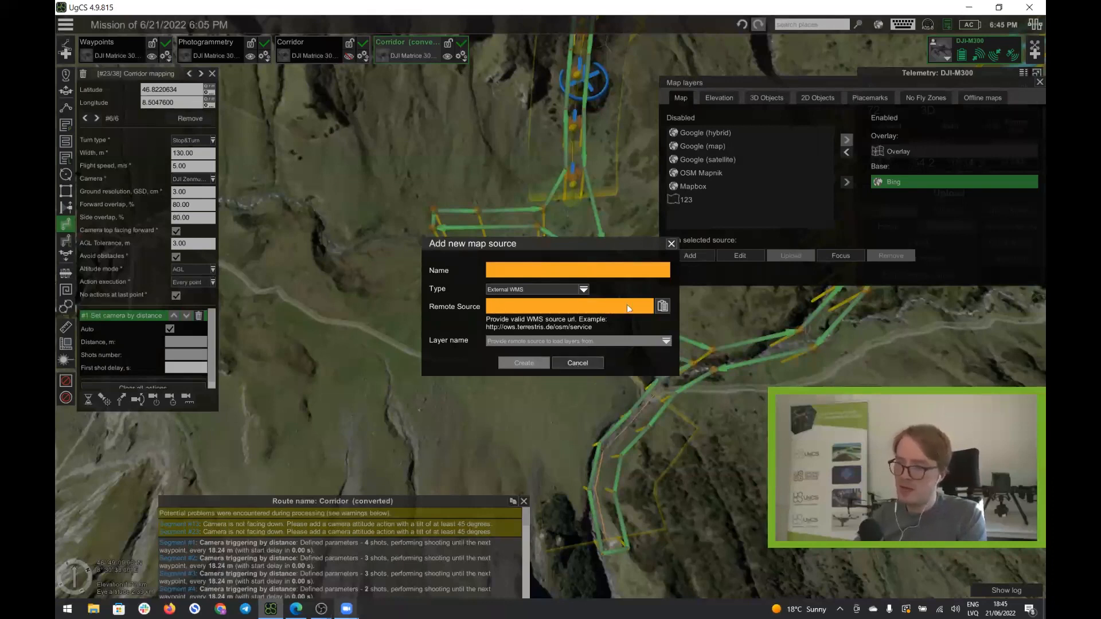
click(575, 364)
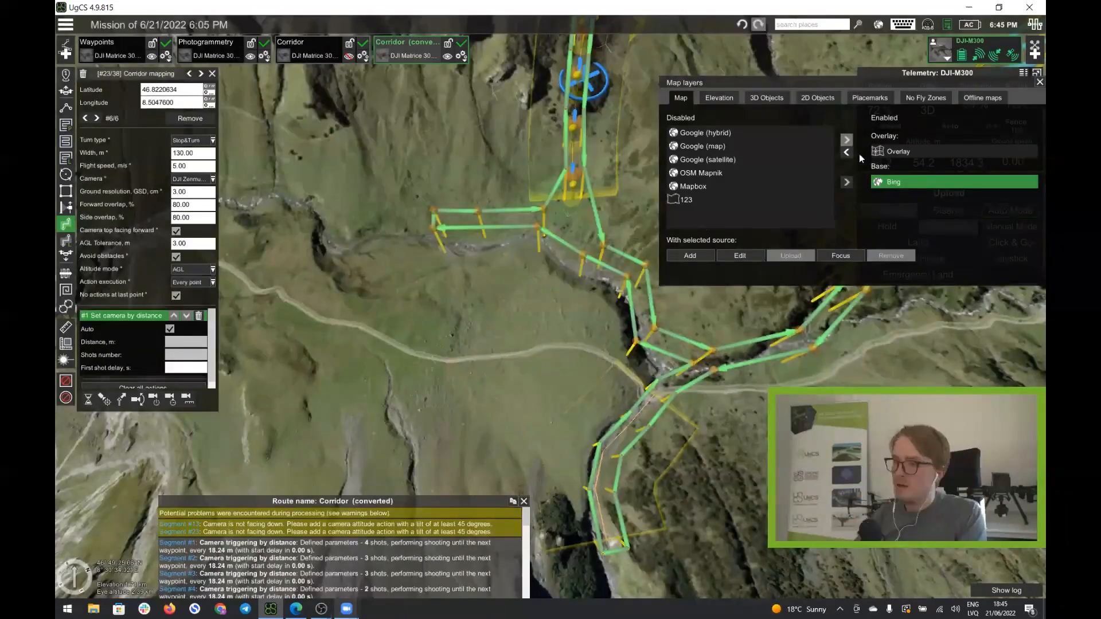
Add a new Geoserver map source called "name" to the map layers.
click(911, 151)
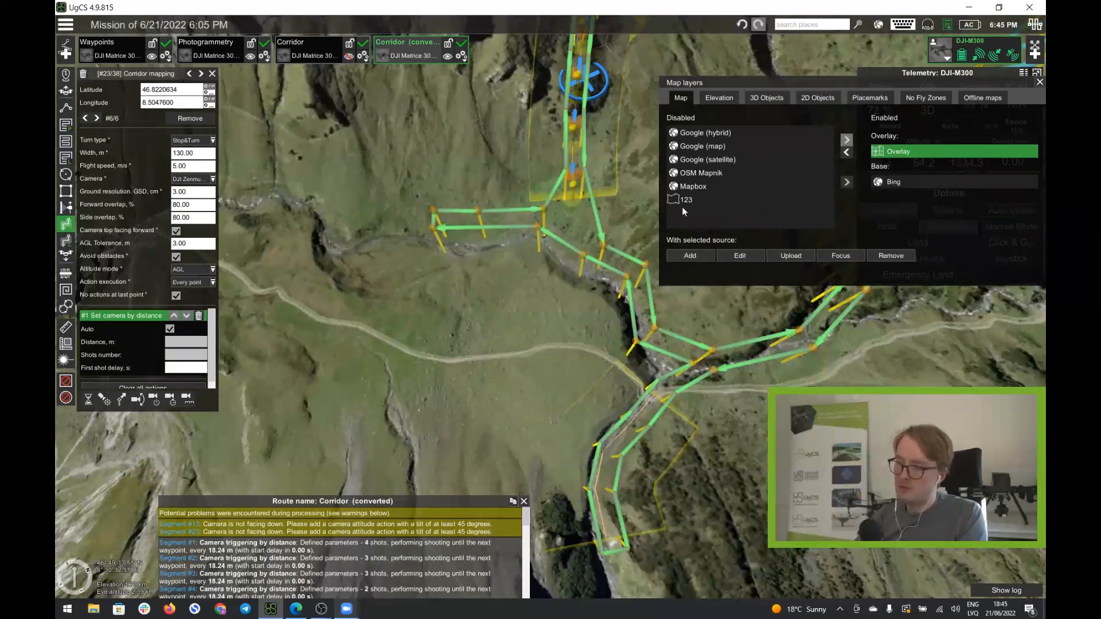
click(684, 257)
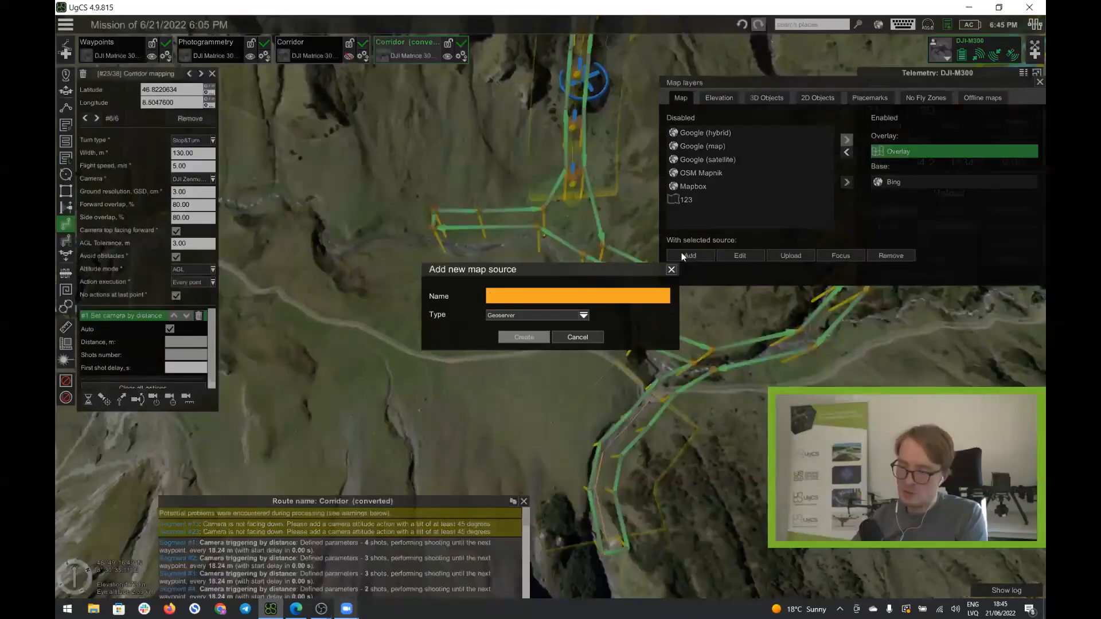
text(name)
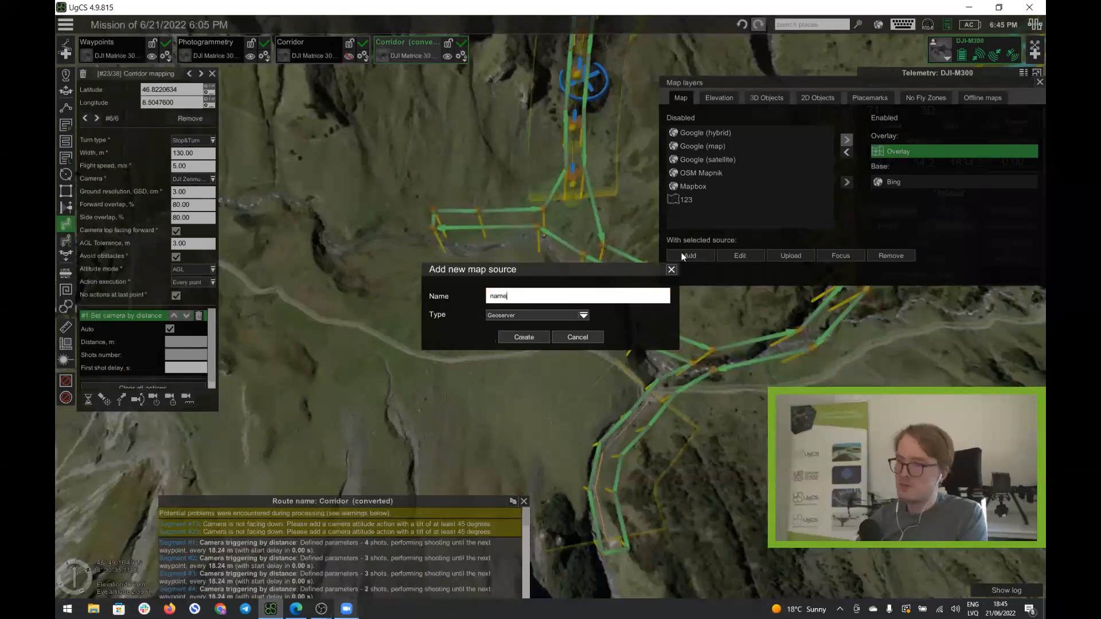
key(Return)
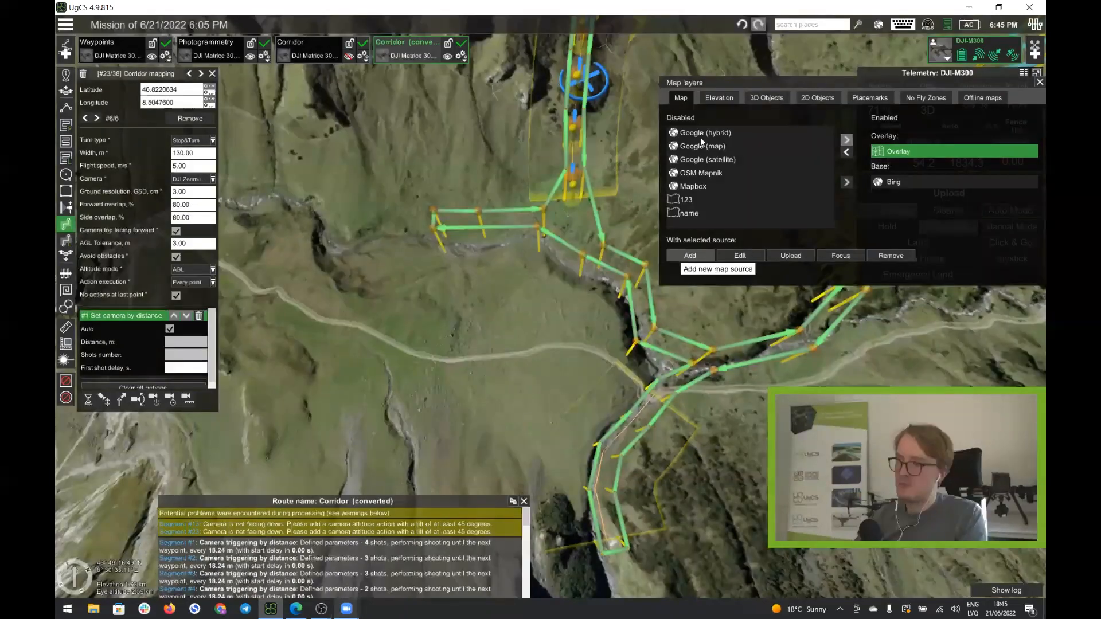
click(691, 213)
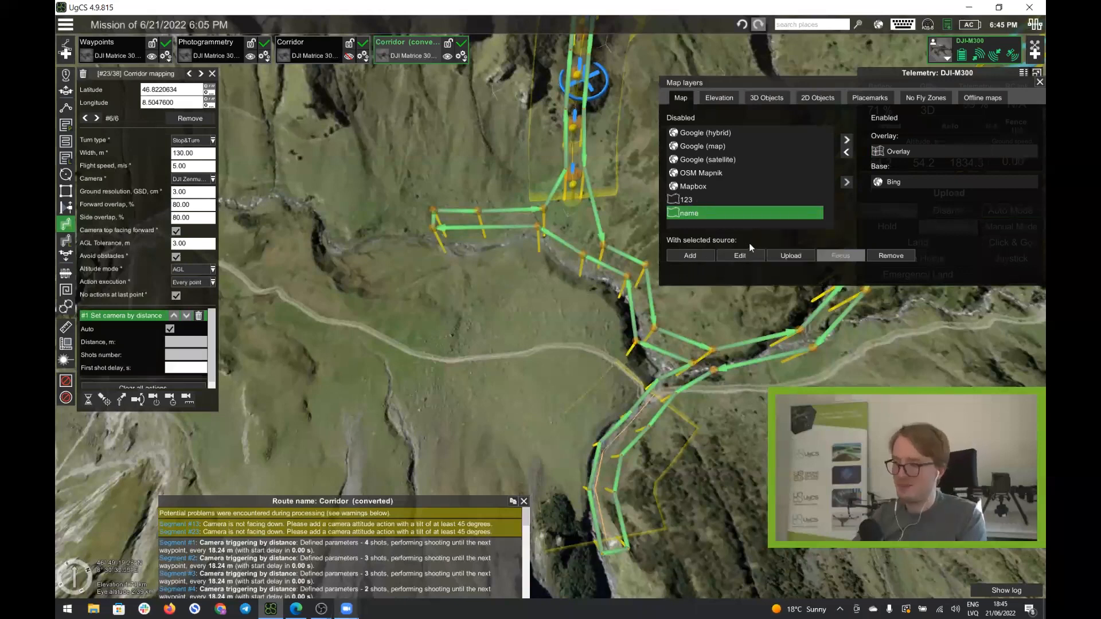
click(793, 257)
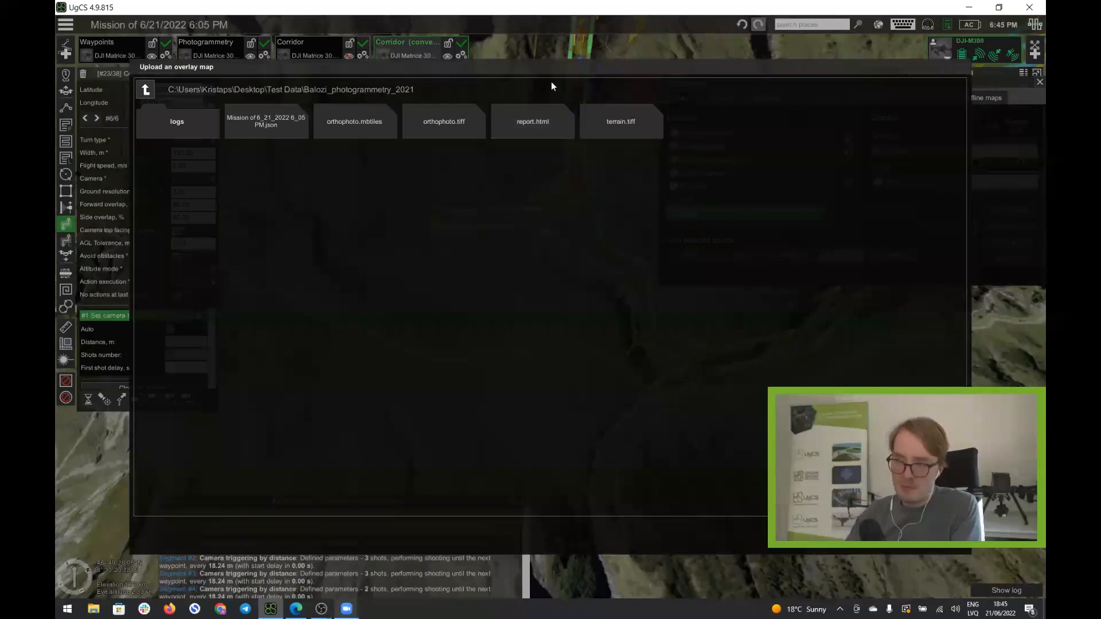
click(421, 122)
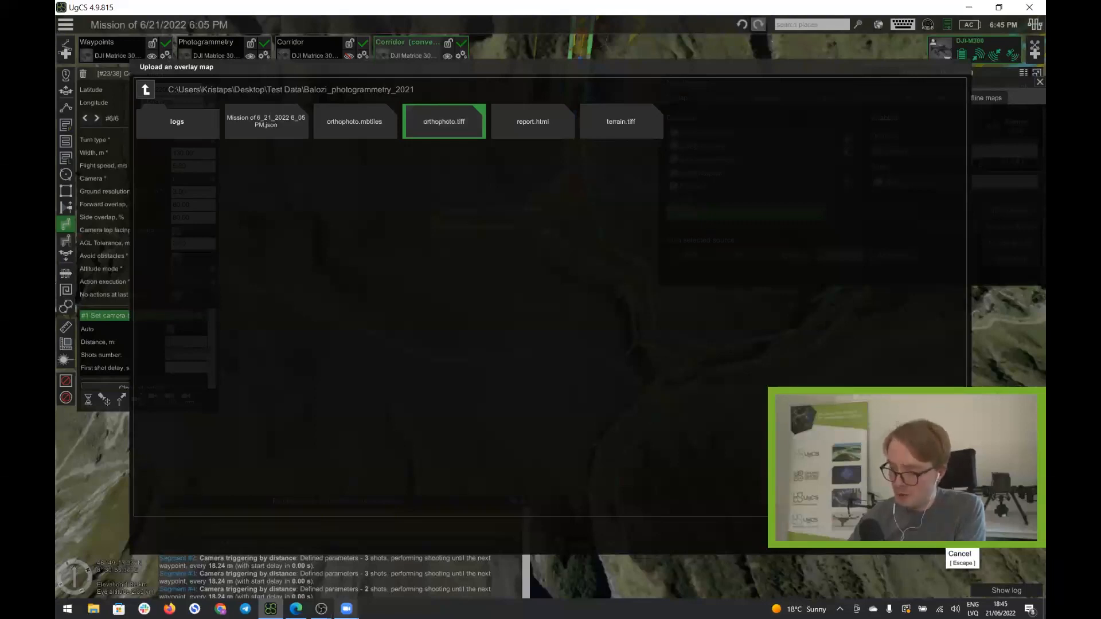
click(955, 542)
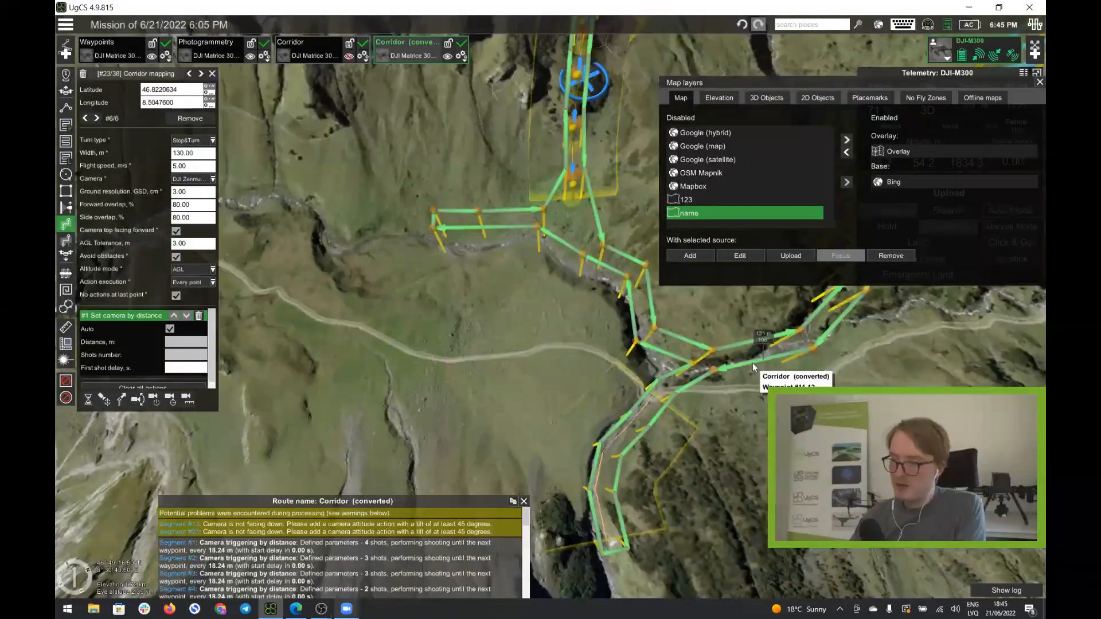
Focus the map on the enabled Overlay source and close the map layer settings.
click(878, 150)
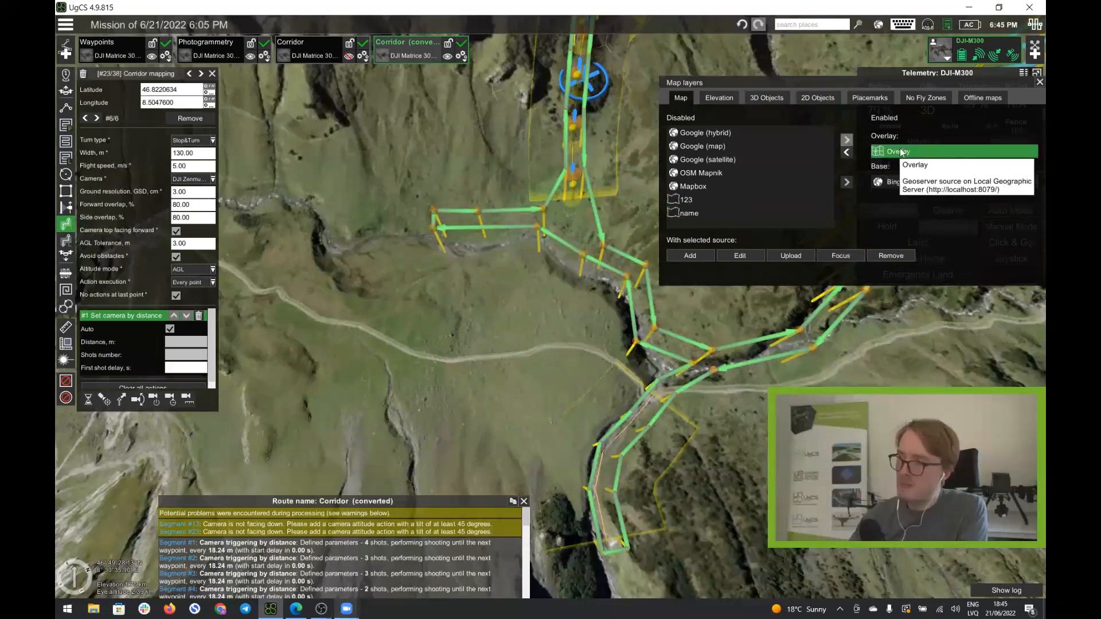
click(838, 256)
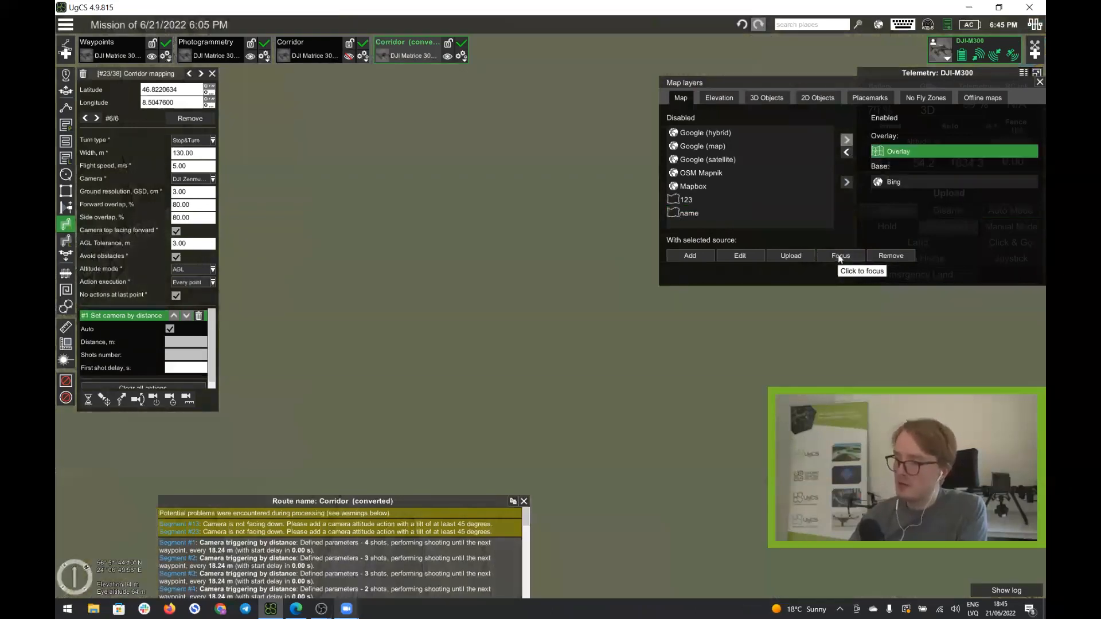
click(1039, 82)
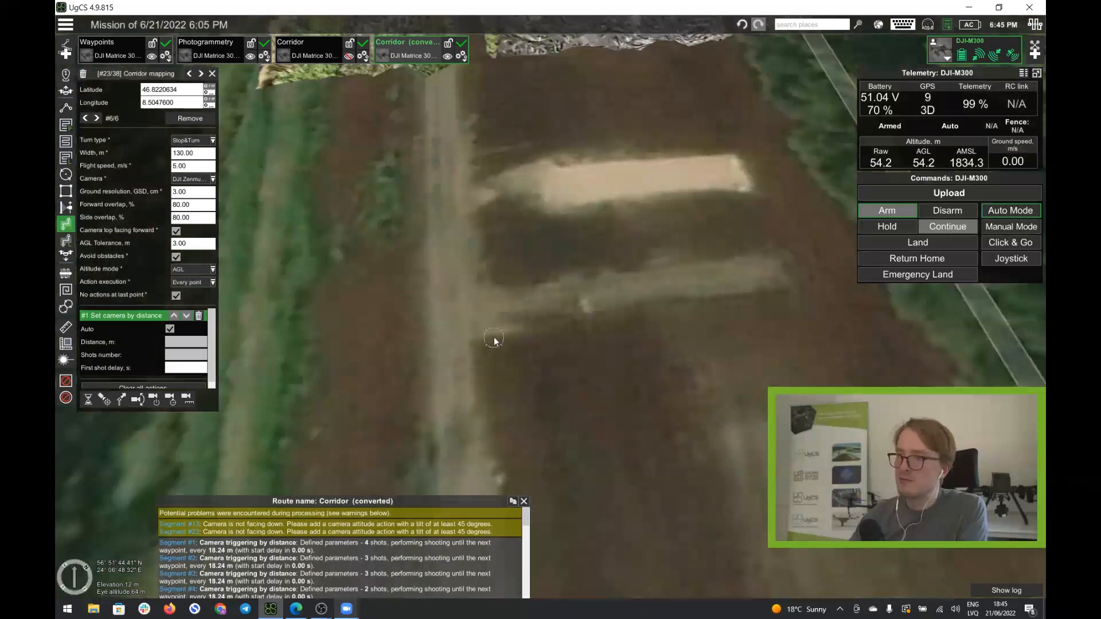
Examine the orthophoto overlay and compare its detail with the Bing base imagery along the western edge.
scroll(495, 341, down, 5)
mouse_move(464, 328)
right_down()
mouse_move(592, 224)
mouse_move(637, 218)
right_up()
drag(464, 260, 708, 396)
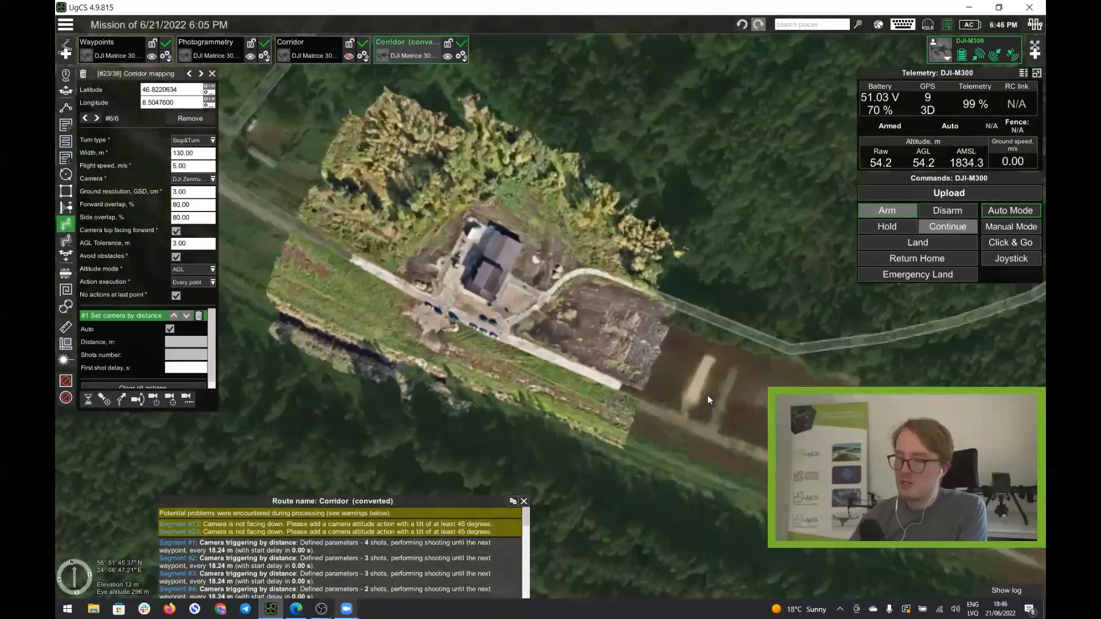
drag(374, 256, 569, 350)
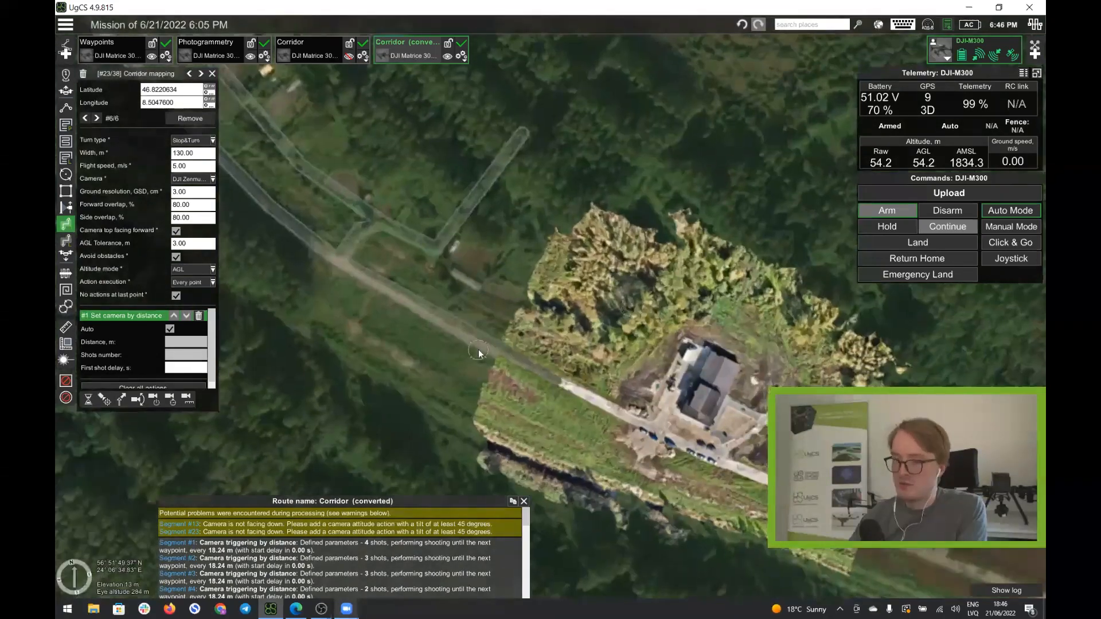
scroll(479, 351, up, 1)
scroll(478, 352, up, 3)
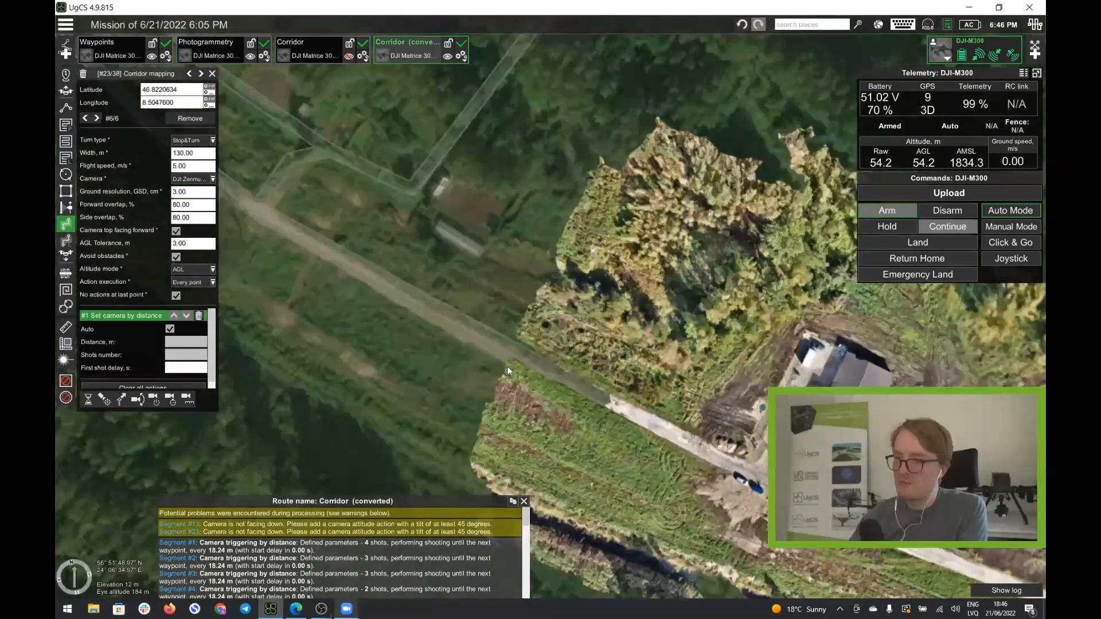
scroll(506, 367, up, 5)
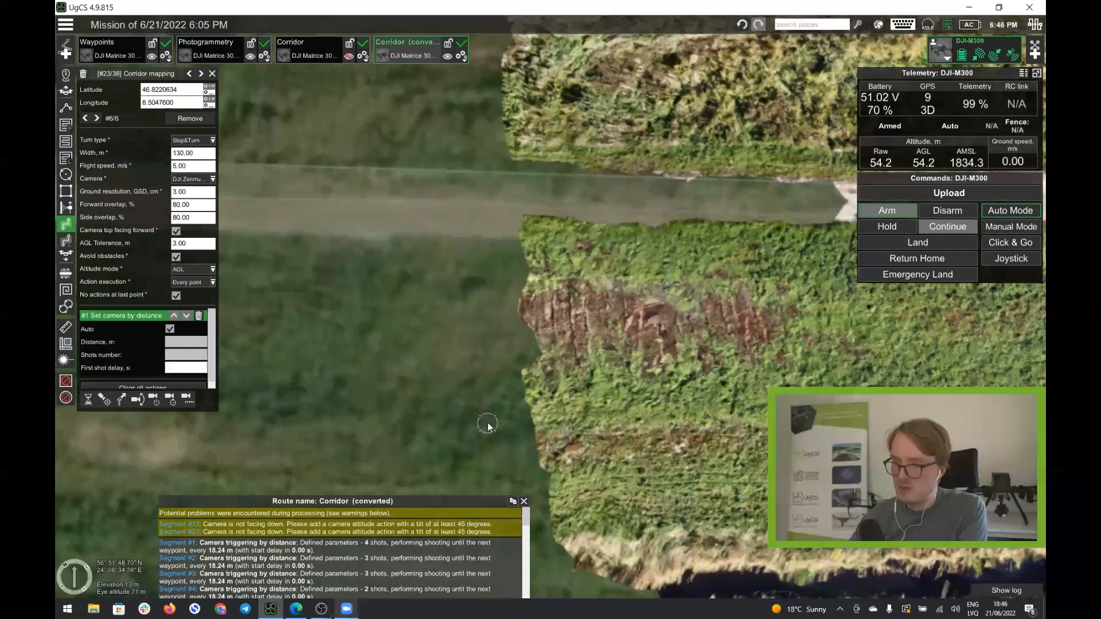
scroll(488, 425, up, 2)
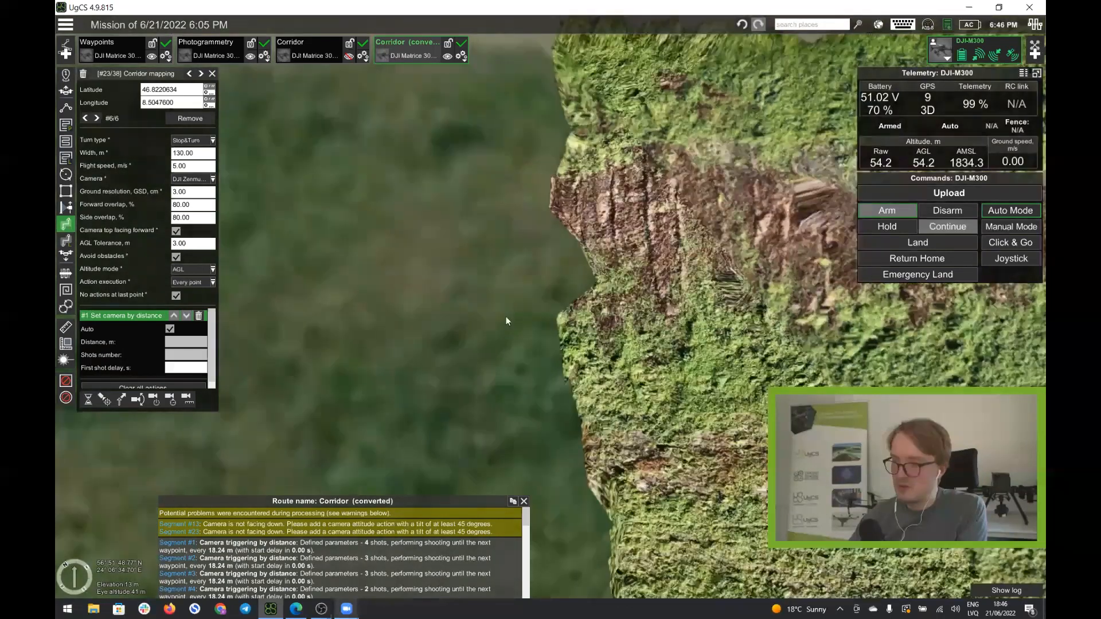
drag(436, 349, 513, 348)
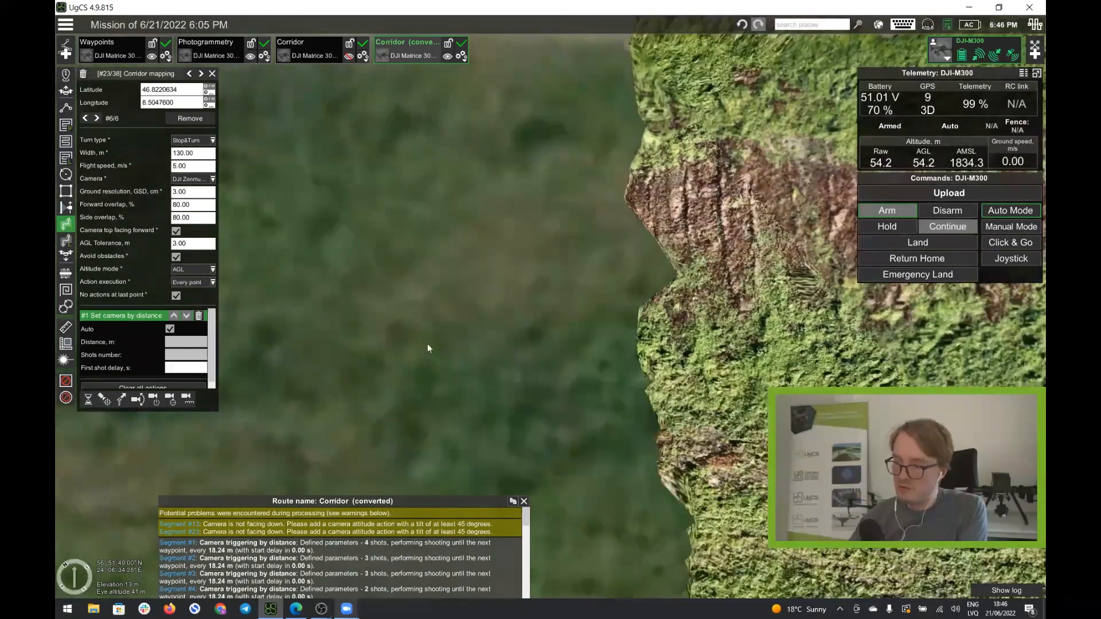
scroll(429, 353, down, 1)
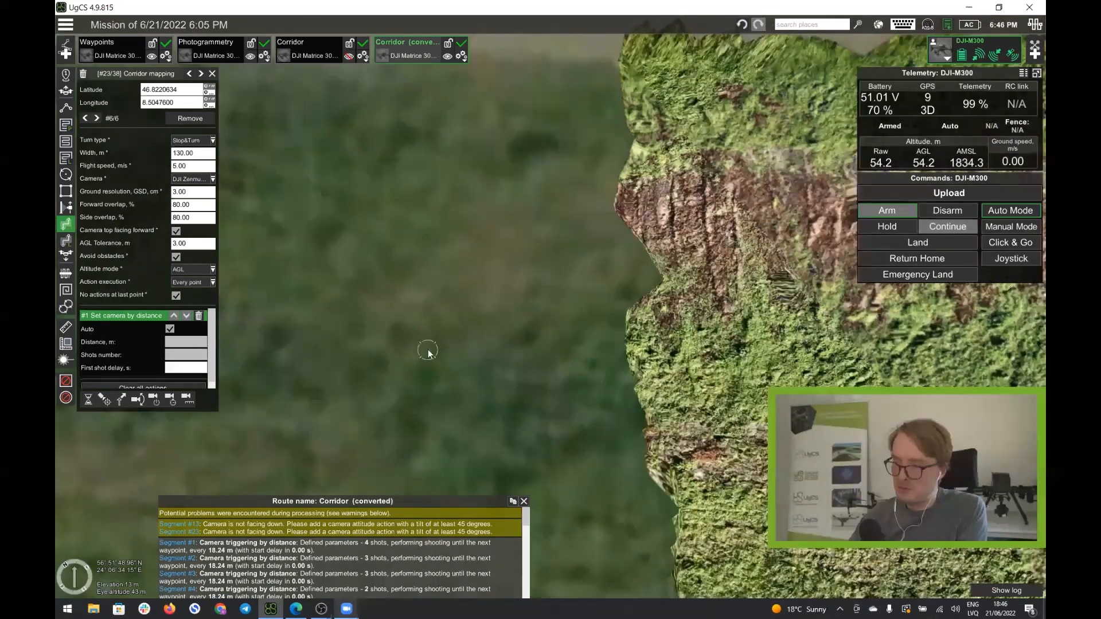
scroll(429, 351, down, 3)
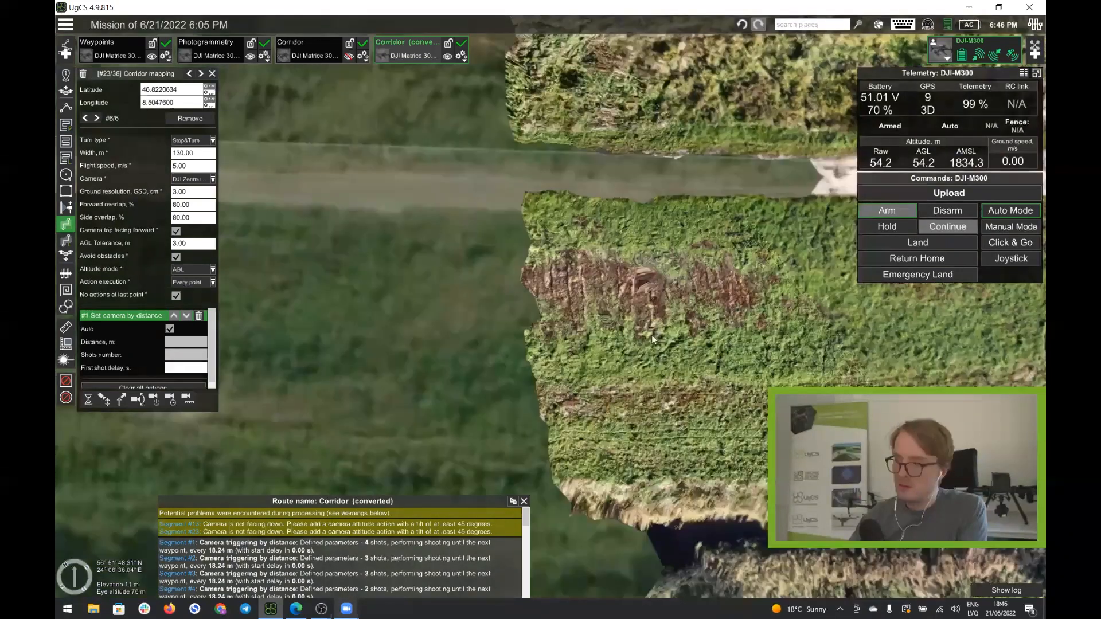
scroll(652, 335, down, 2)
Inspect the building and the parked vehicles in the orthophoto overlay up close.
drag(621, 374, 425, 429)
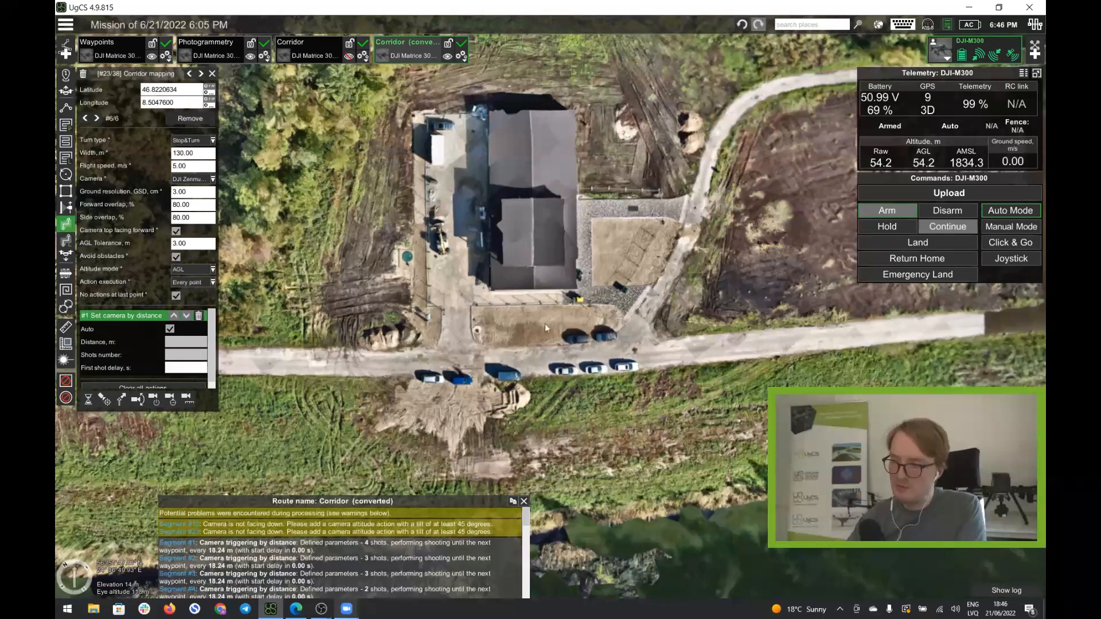
scroll(595, 372, up, 1)
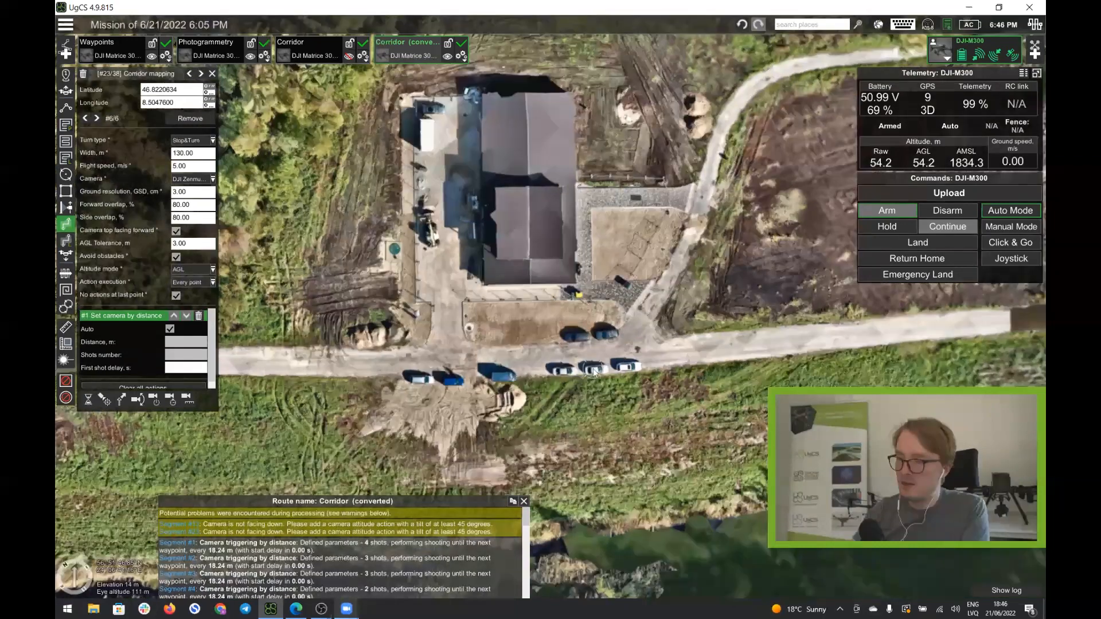
scroll(595, 371, up, 3)
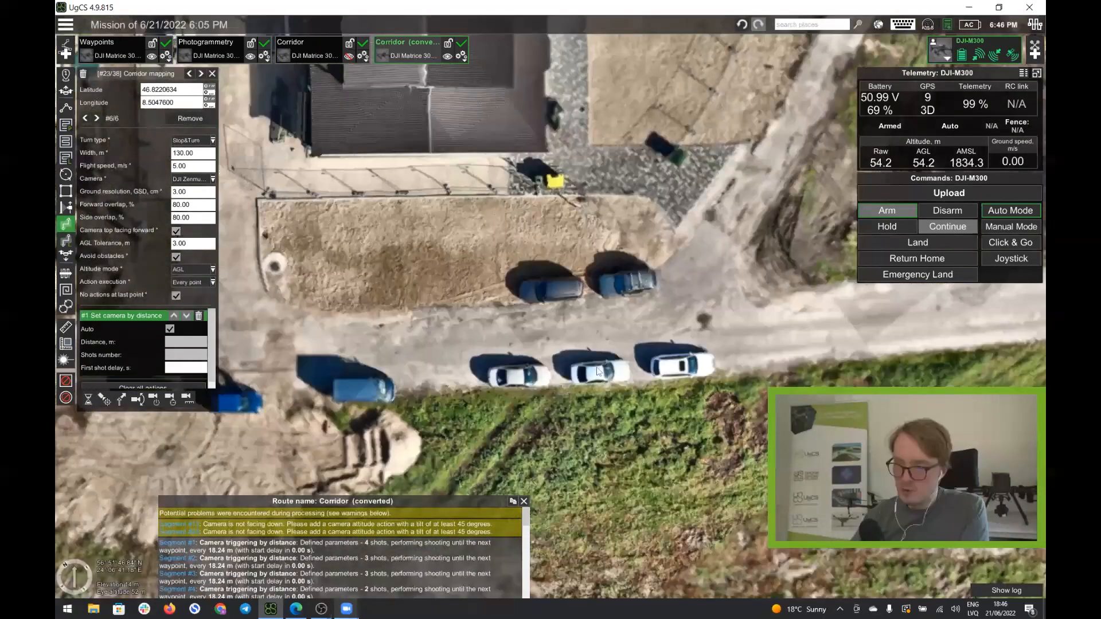
scroll(597, 372, down, 1)
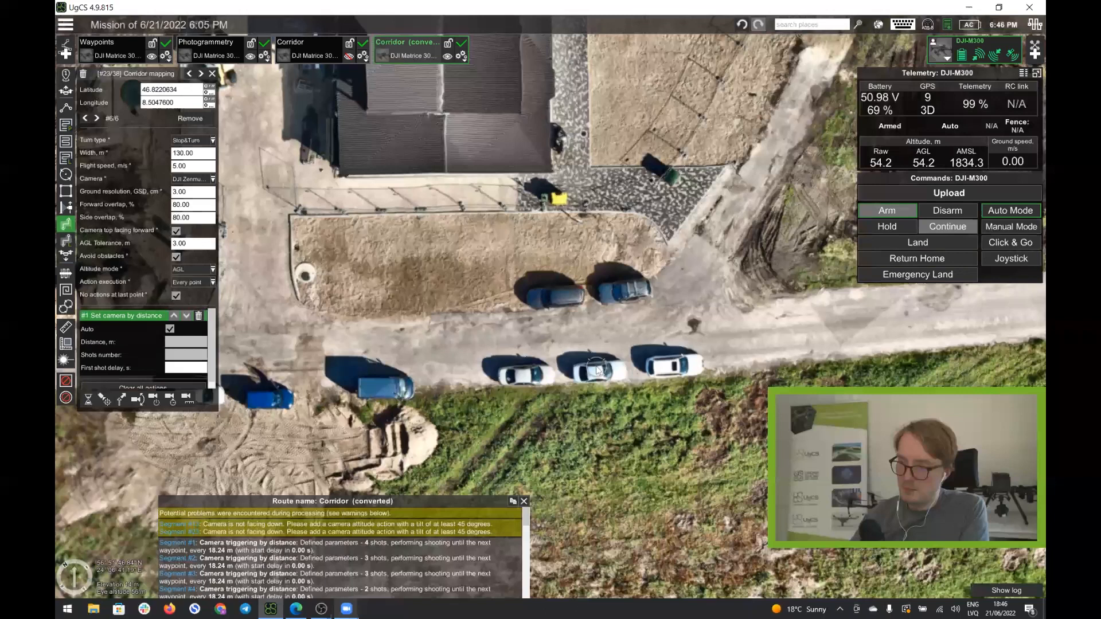
scroll(597, 372, down, 2)
scroll(747, 305, down, 1)
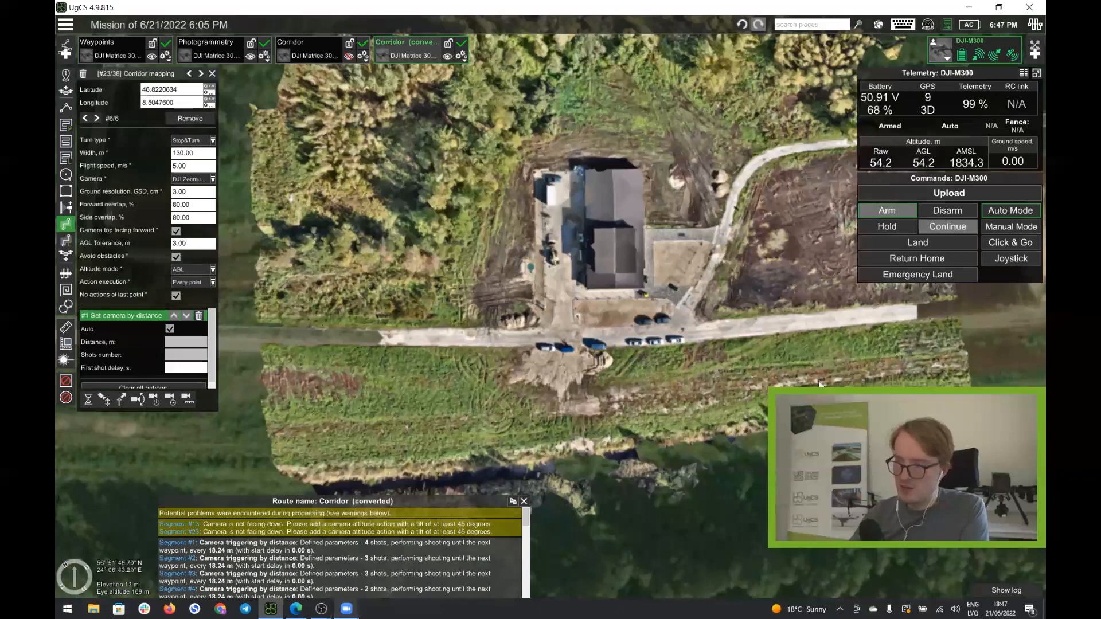
View the whole orthophoto overlay within the surrounding forest on the base map.
scroll(819, 383, down, 5)
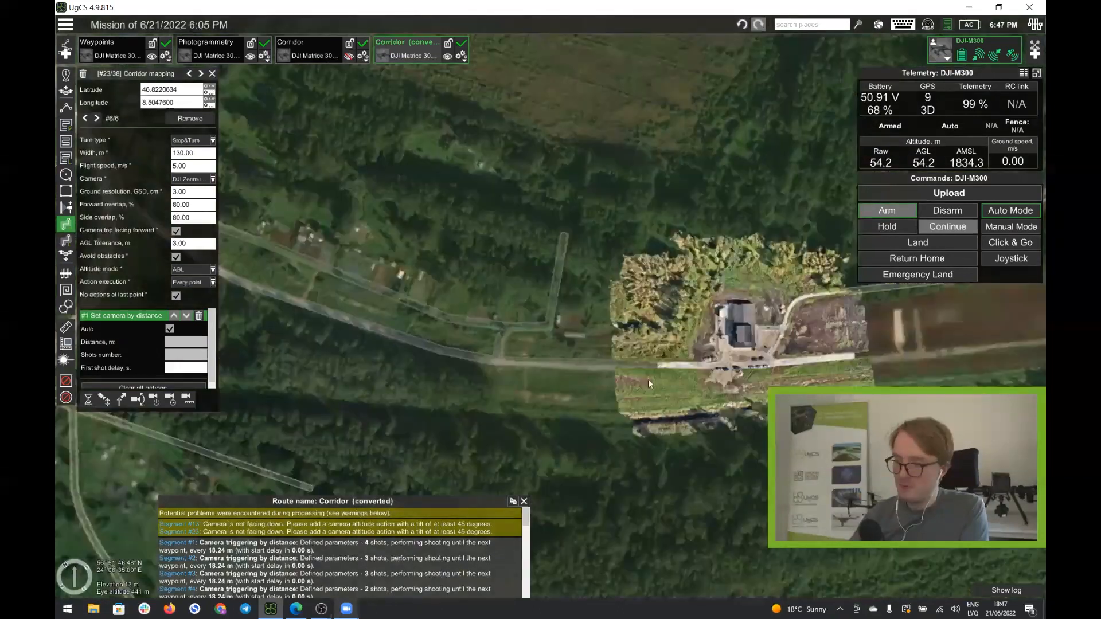
drag(648, 380, 632, 314)
scroll(669, 365, up, 5)
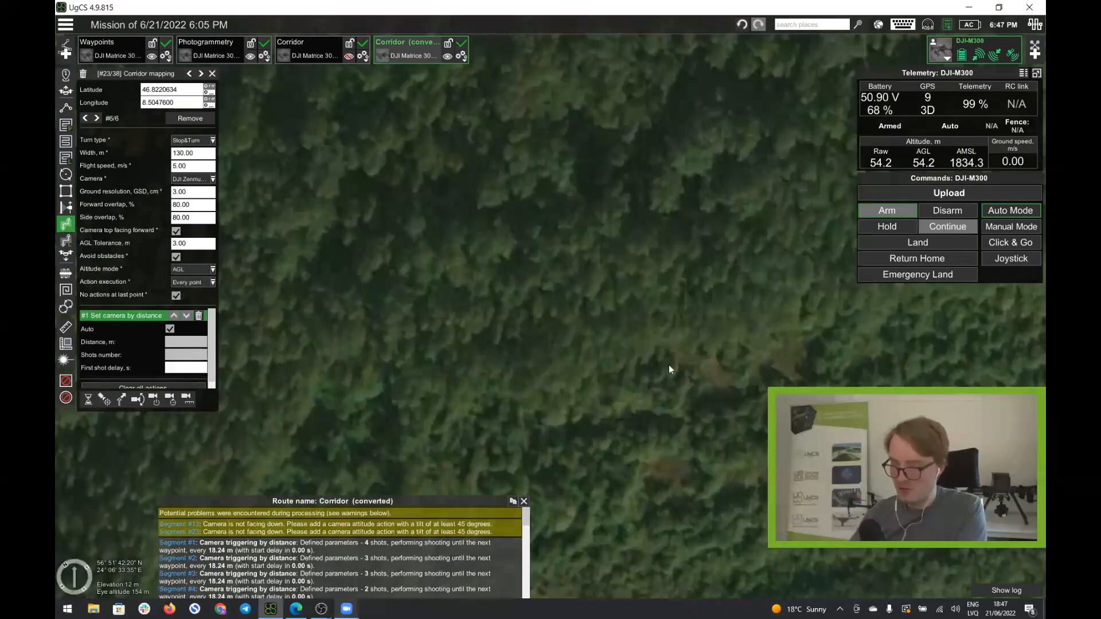
scroll(669, 367, down, 5)
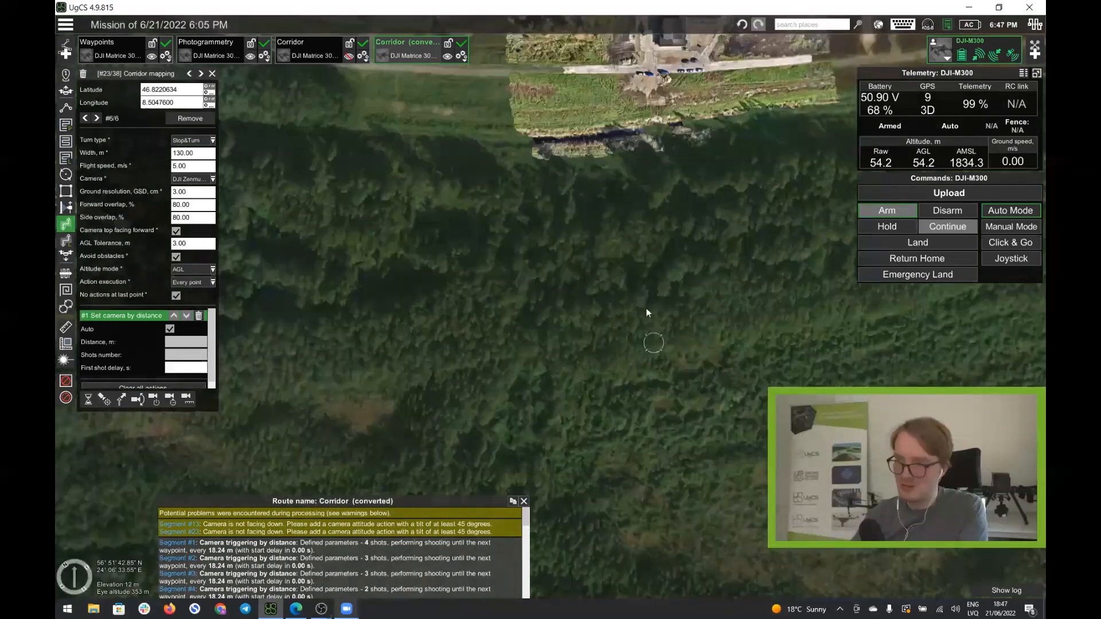
scroll(652, 199, up, 3)
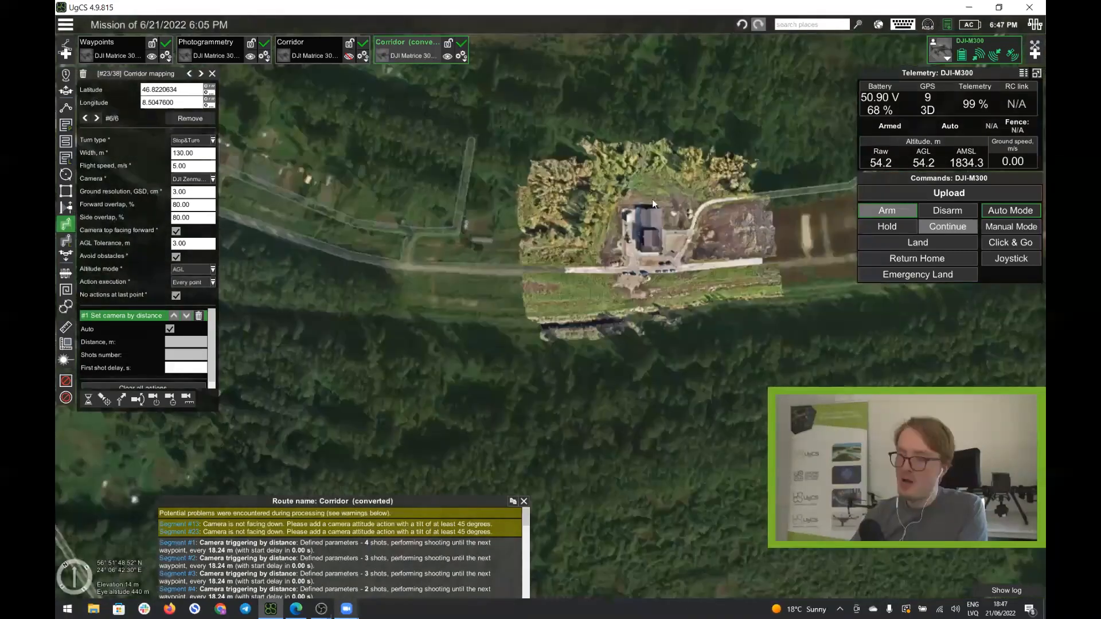
scroll(652, 198, up, 3)
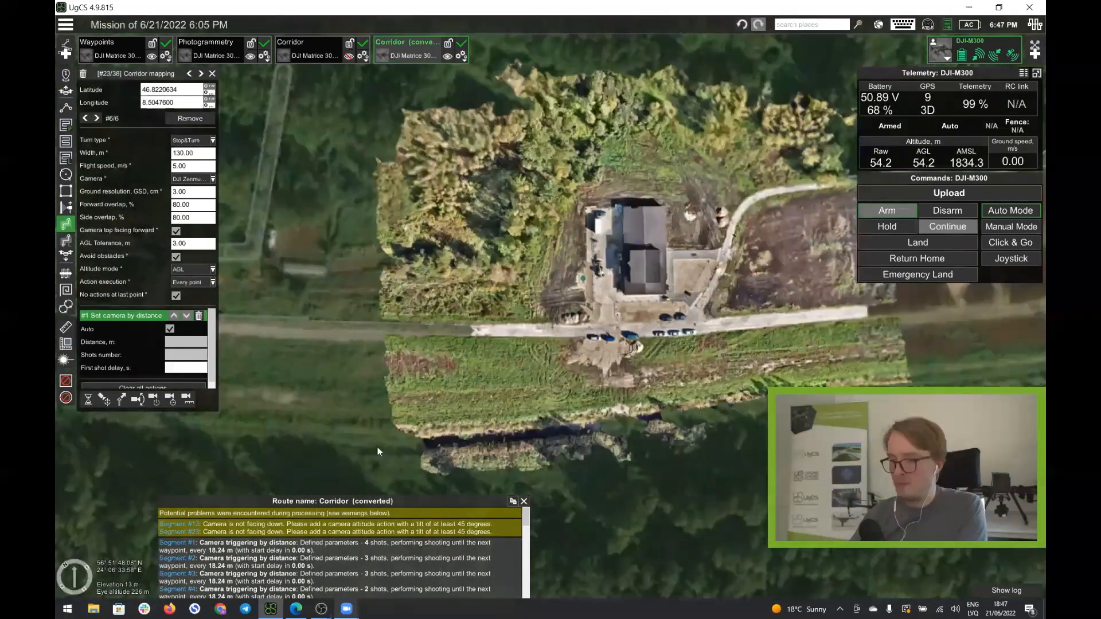
Switch to the Edge browser and open the mapper.ugcs.com website.
click(296, 609)
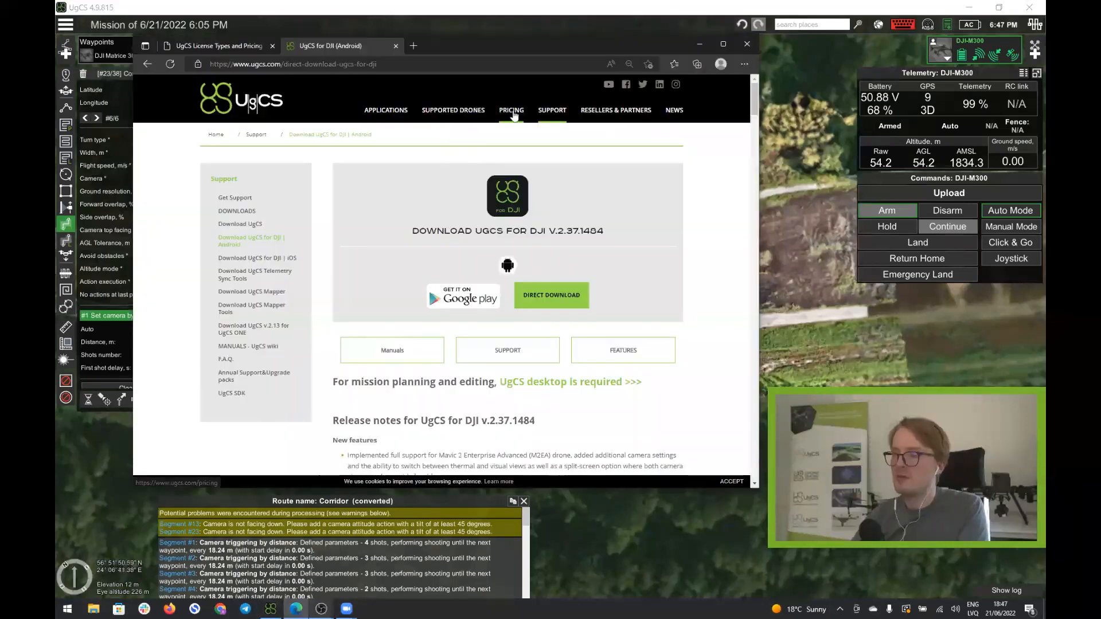
mouse_move(388, 113)
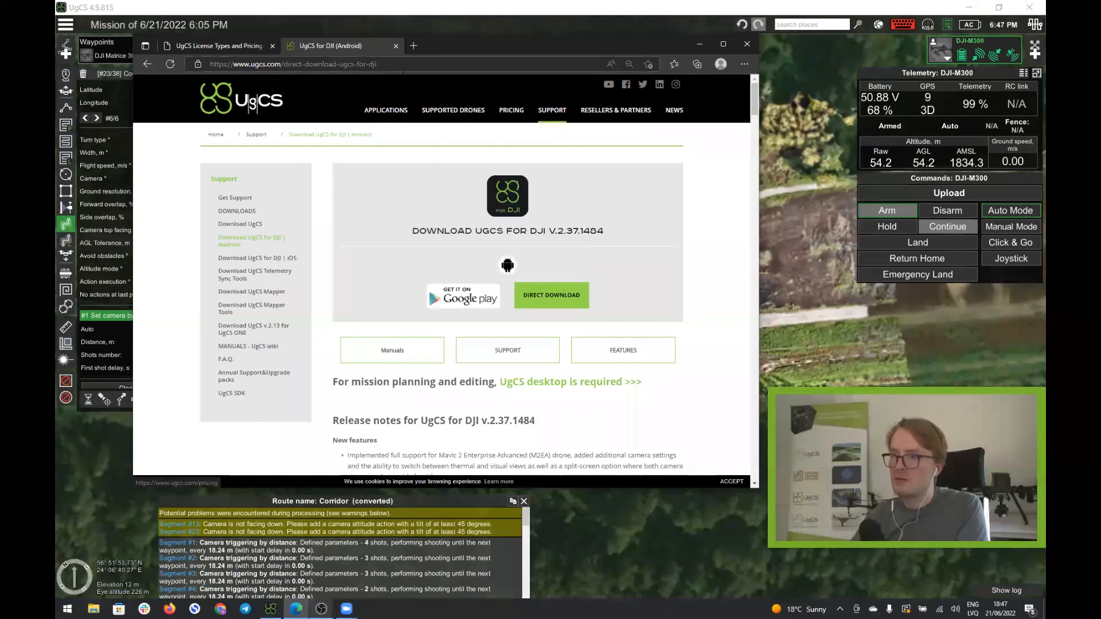
click(467, 65)
text(mapper.ugcs.com)
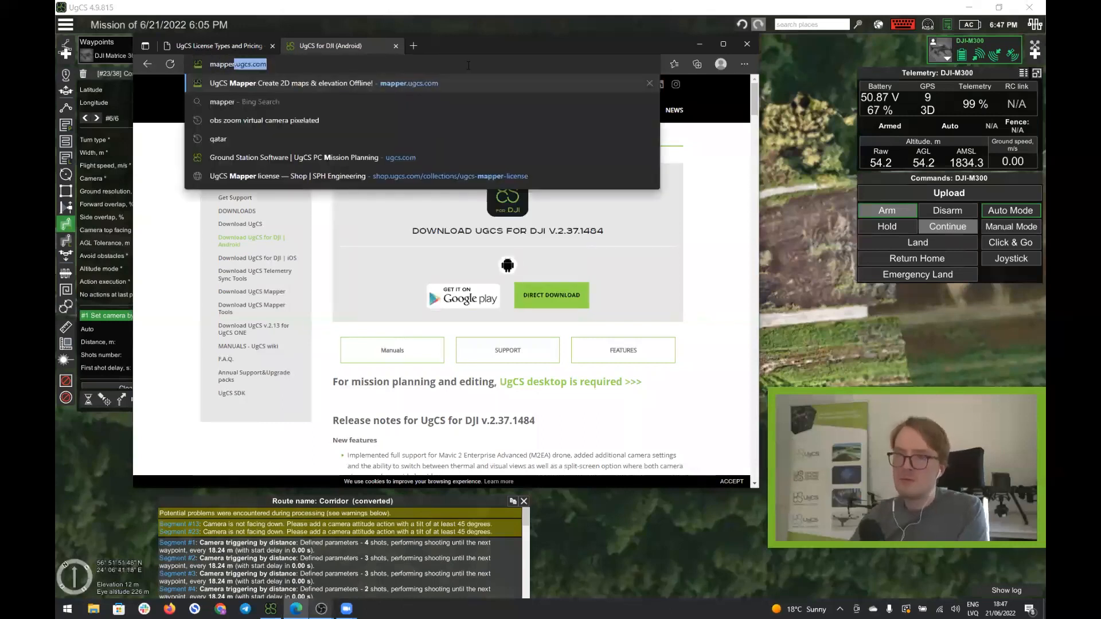
key(Return)
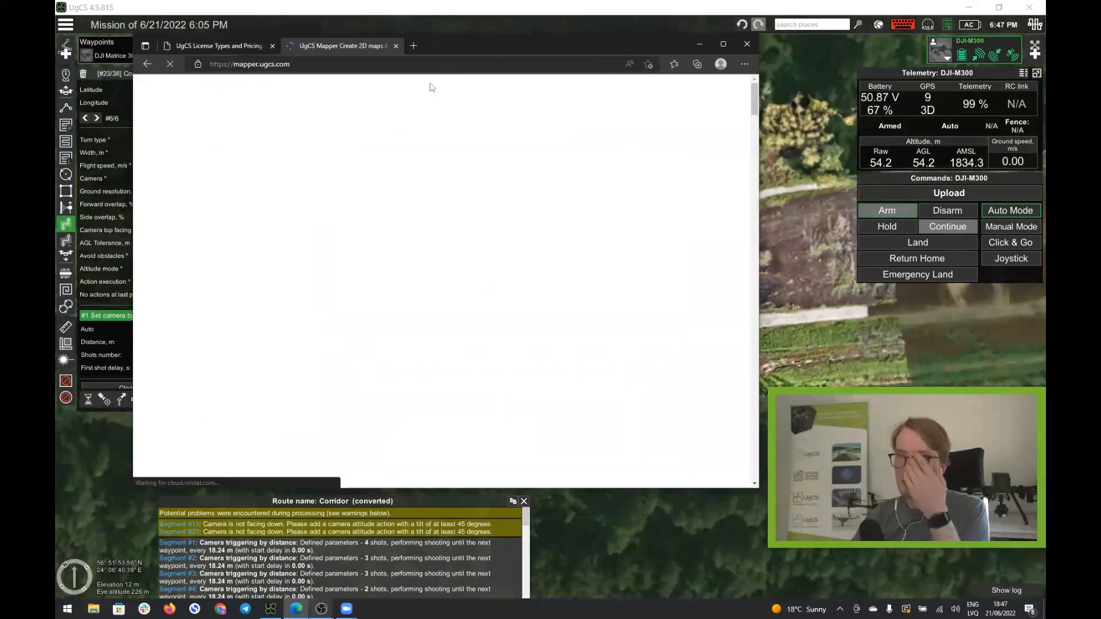
Review the UgCS Mapper page's processing workflow, tutorial videos and industries sections.
scroll(456, 225, down, 5)
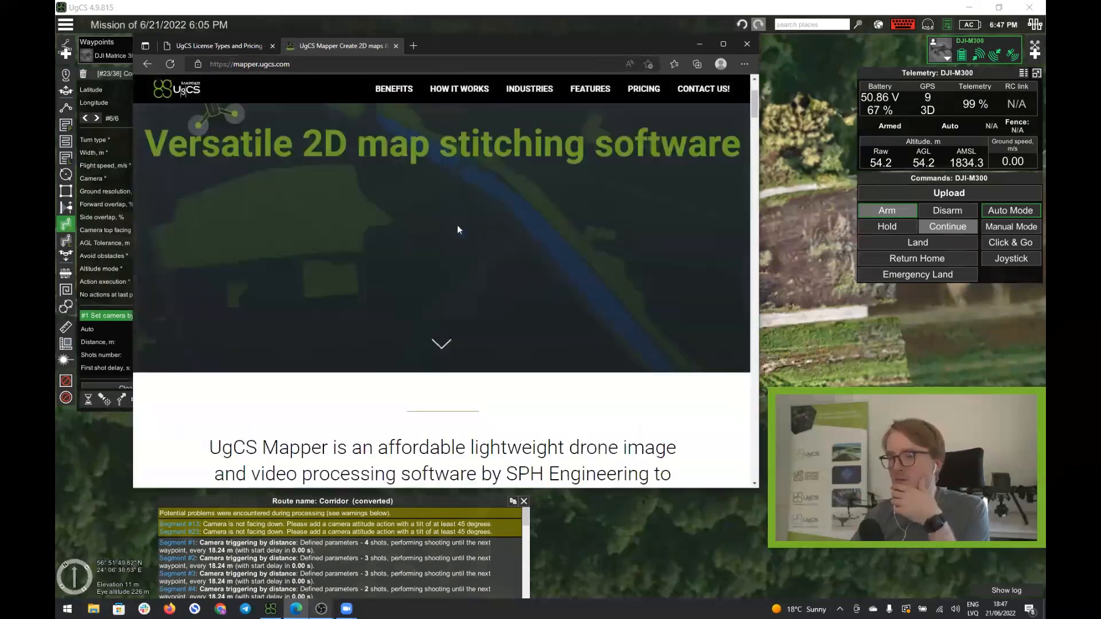
scroll(457, 225, down, 15)
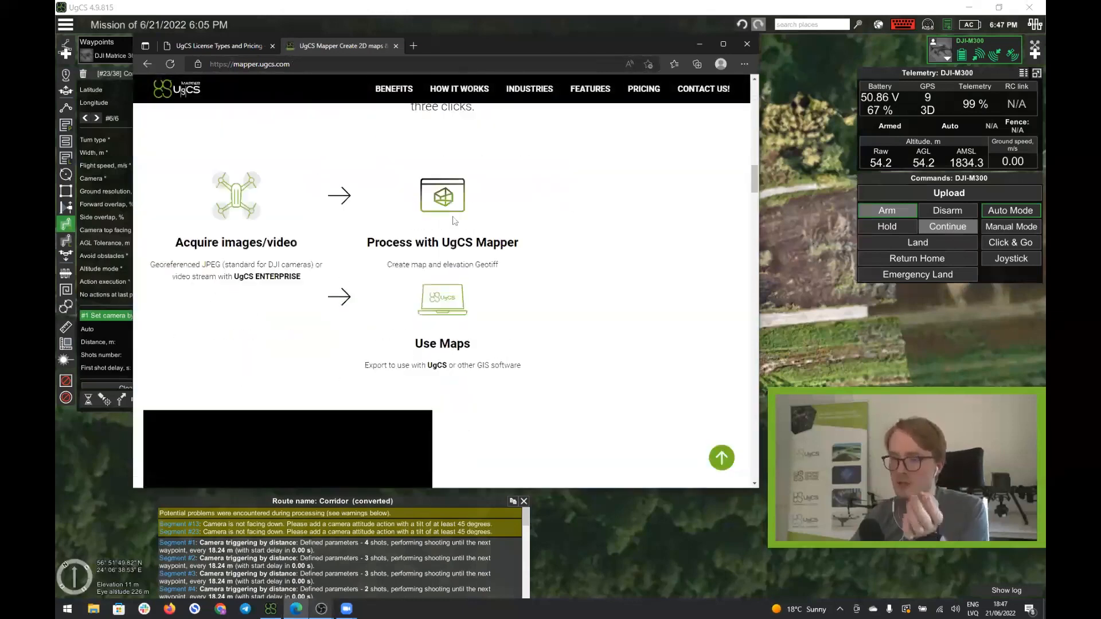
scroll(453, 222, up, 3)
scroll(452, 222, down, 5)
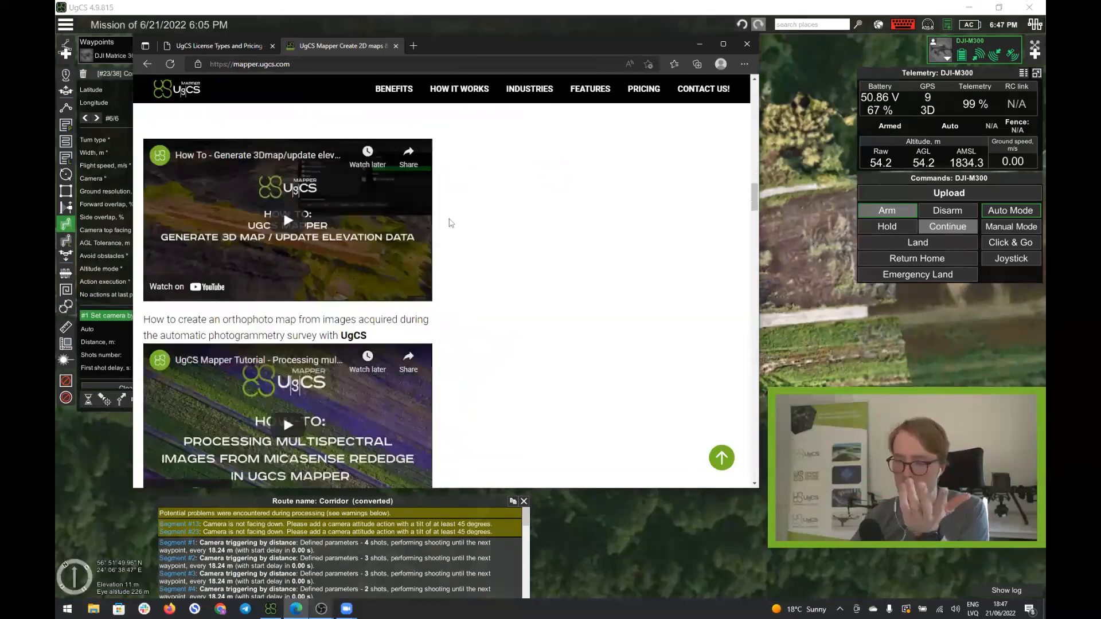
scroll(437, 227, down, 6)
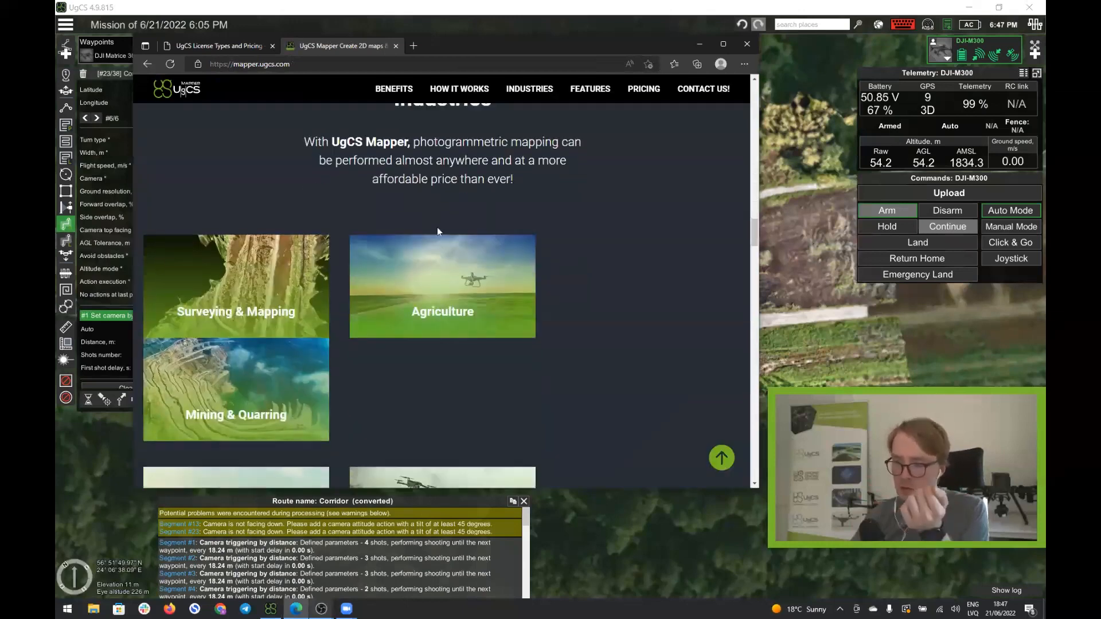
scroll(438, 229, up, 4)
scroll(439, 231, up, 4)
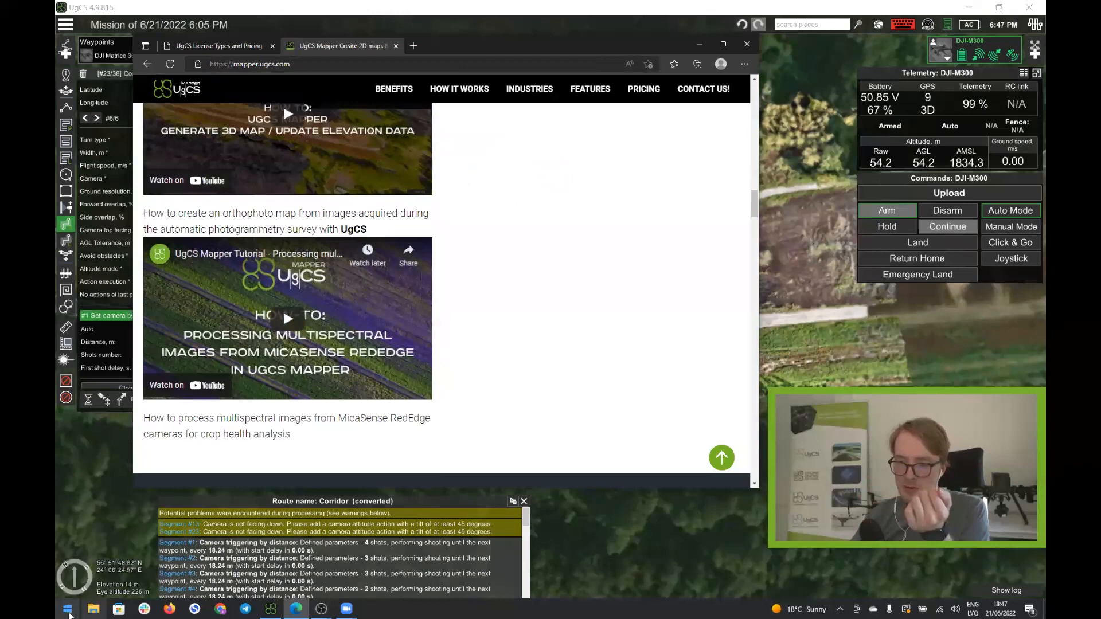
Find the Balozi_photogrammetry_2021 folder on the computer and open its report.html in a maximized Chrome window.
click(67, 609)
text(balozi)
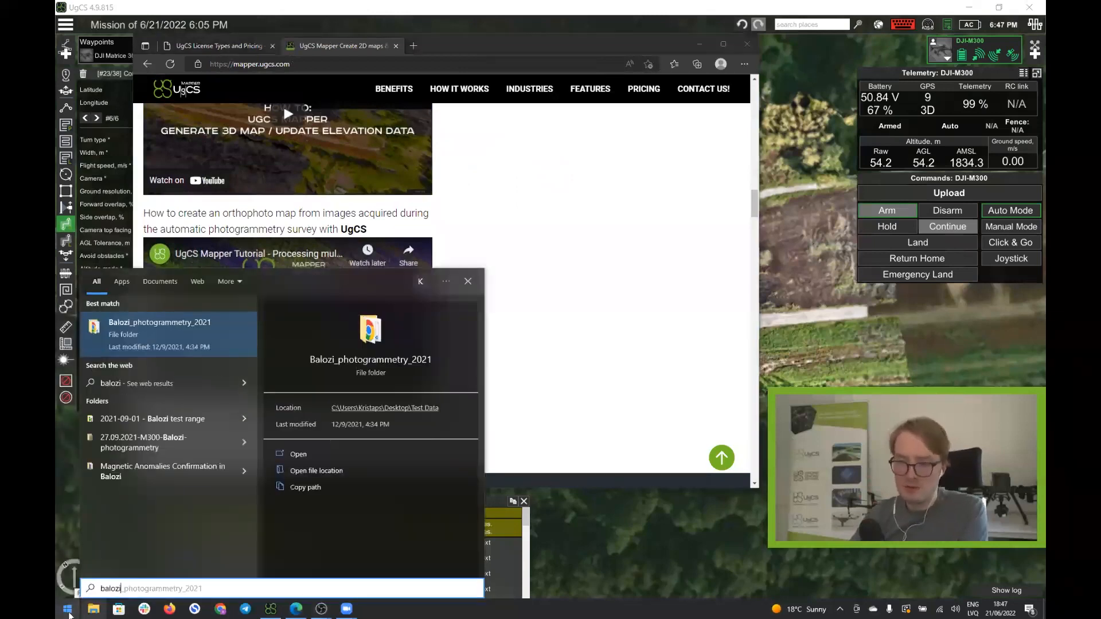
key(Return)
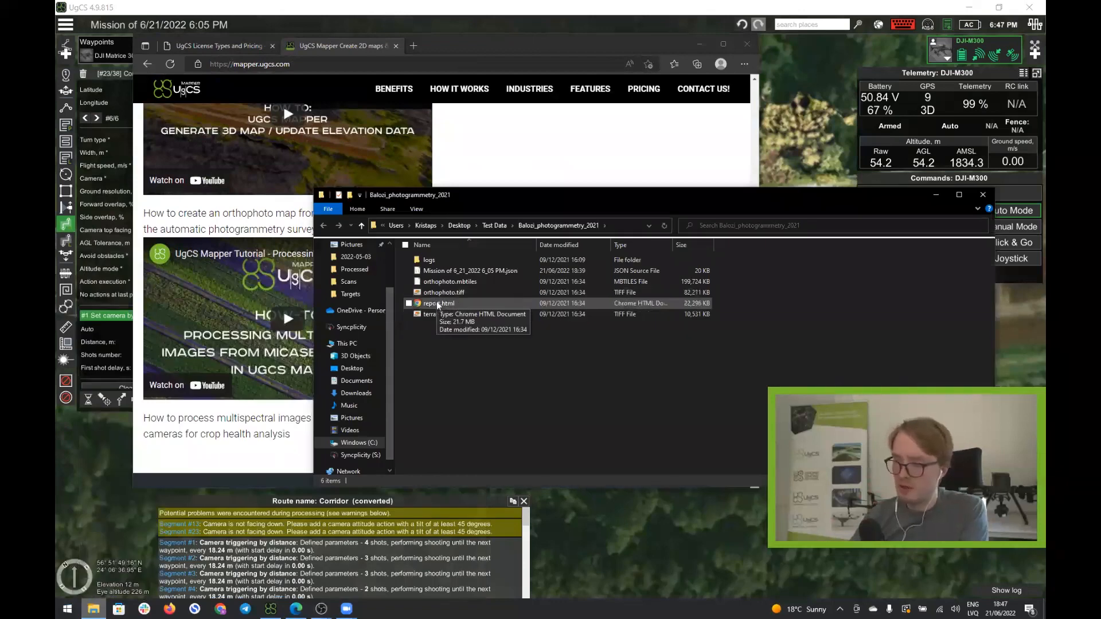
click(439, 304)
double_click(439, 304)
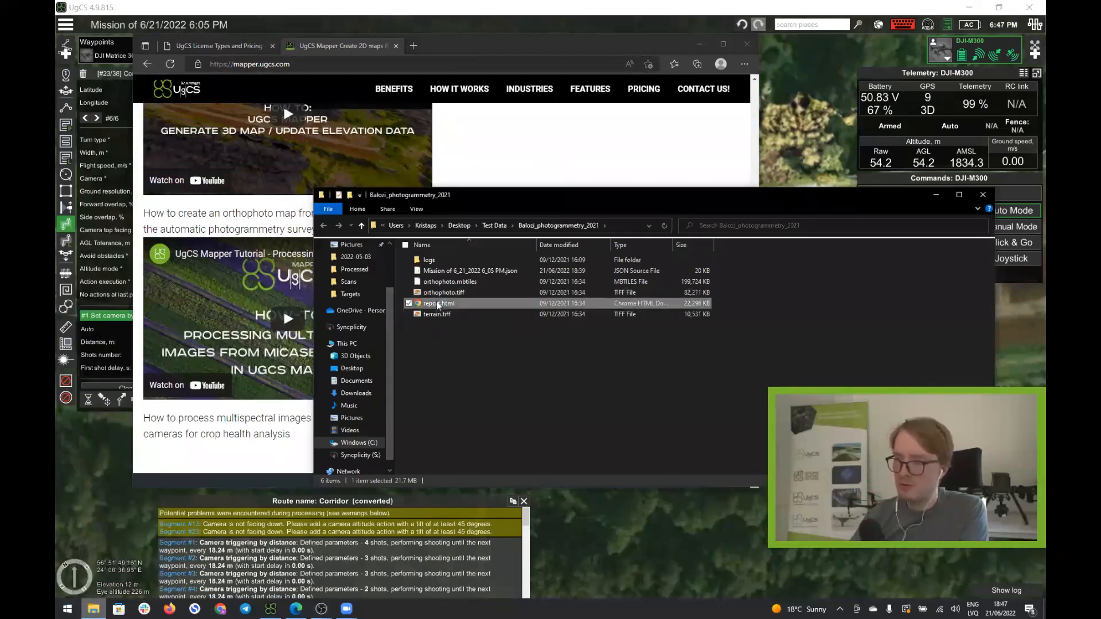
drag(337, 135, 455, 89)
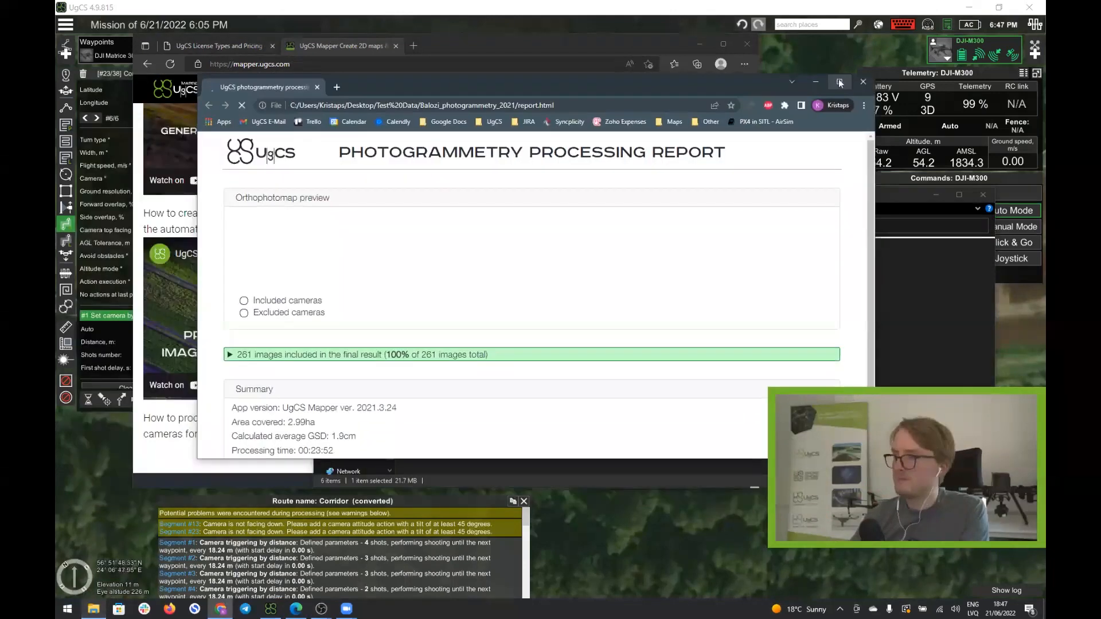
click(838, 79)
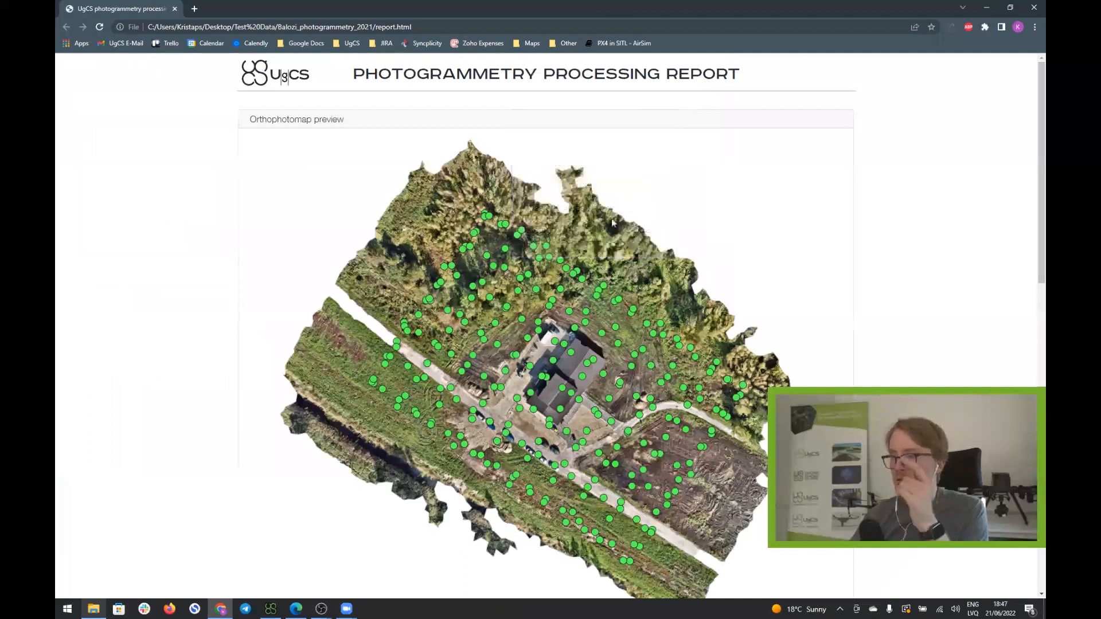
Examine the orthophotomap preview with its camera positions and the 3D elevation model preview in the processing report.
scroll(603, 373, down, 3)
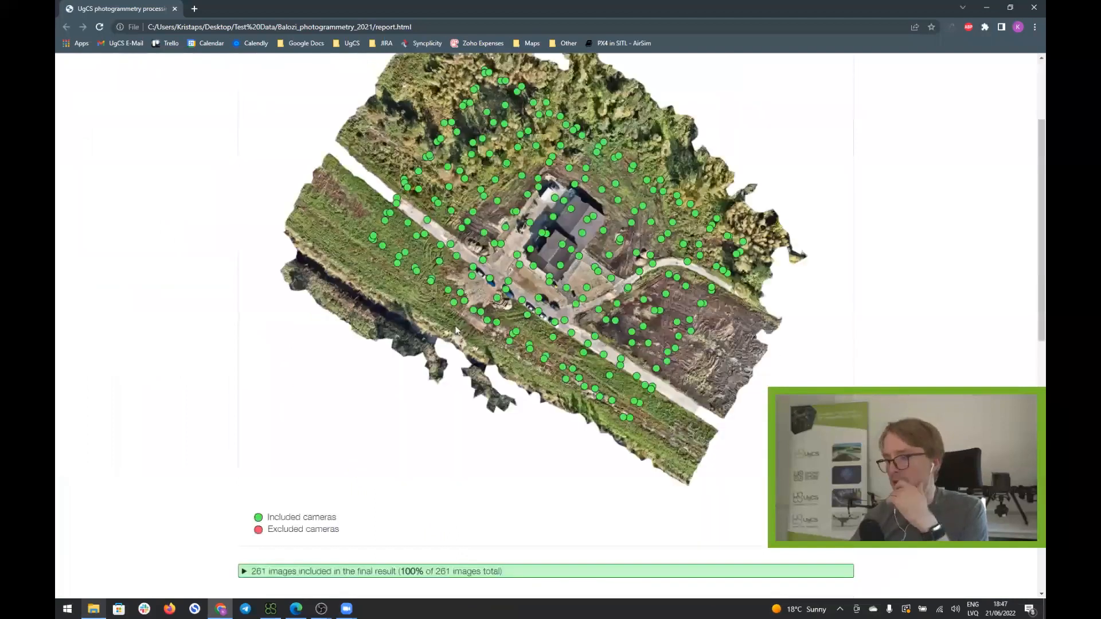
scroll(581, 313, down, 10)
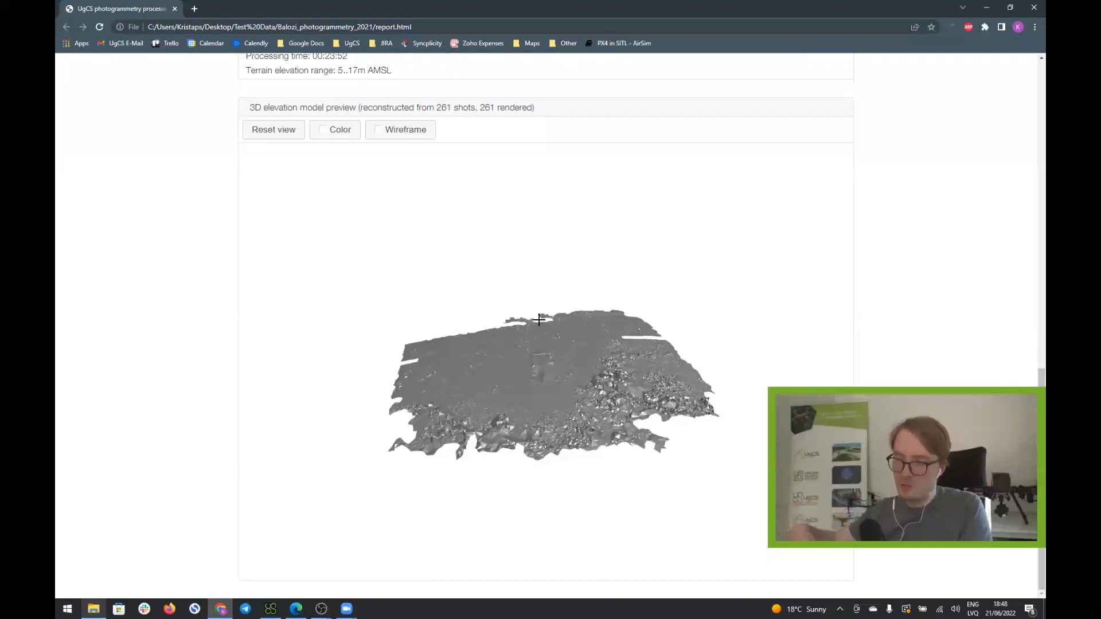
scroll(567, 383, up, 4)
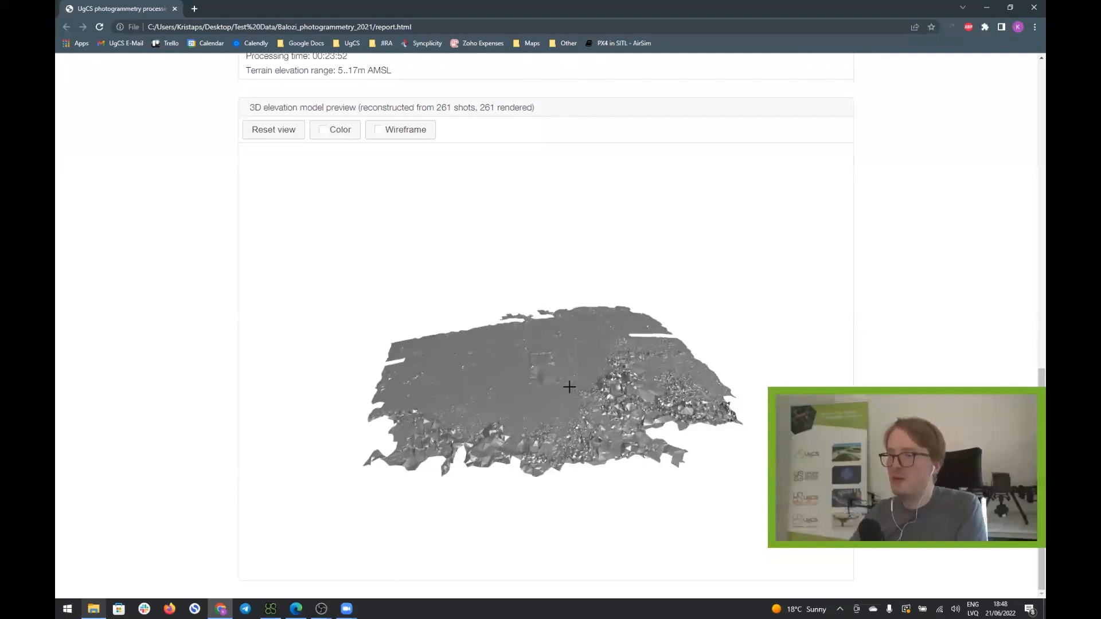
scroll(927, 365, up, 10)
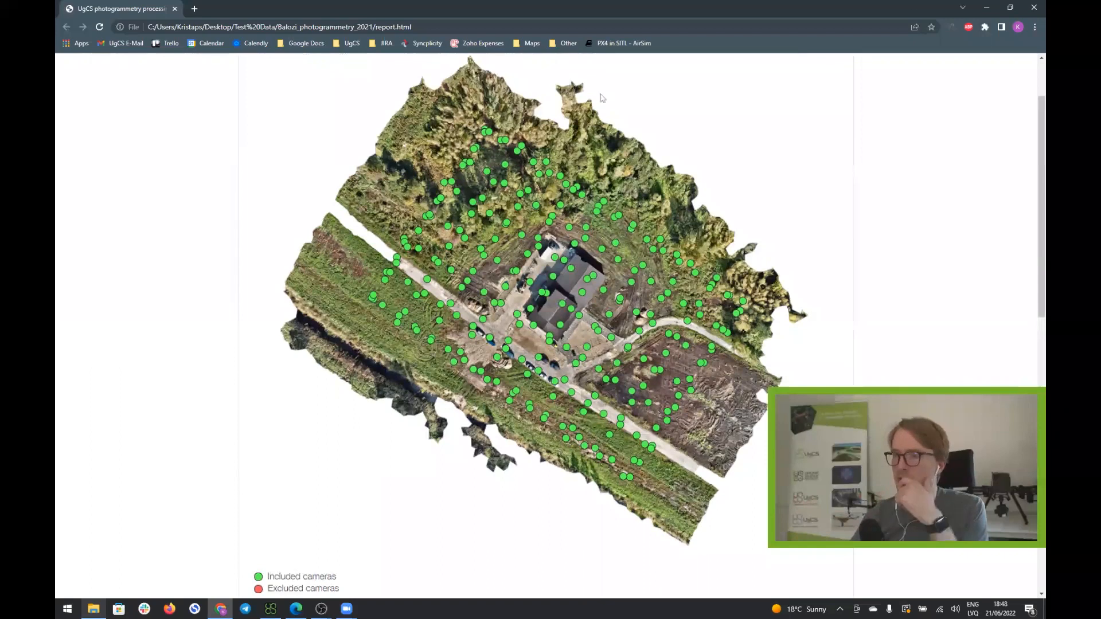
Minimize the report and the file folder, and switch back to the orthophoto overlay on the UgCS map.
click(985, 9)
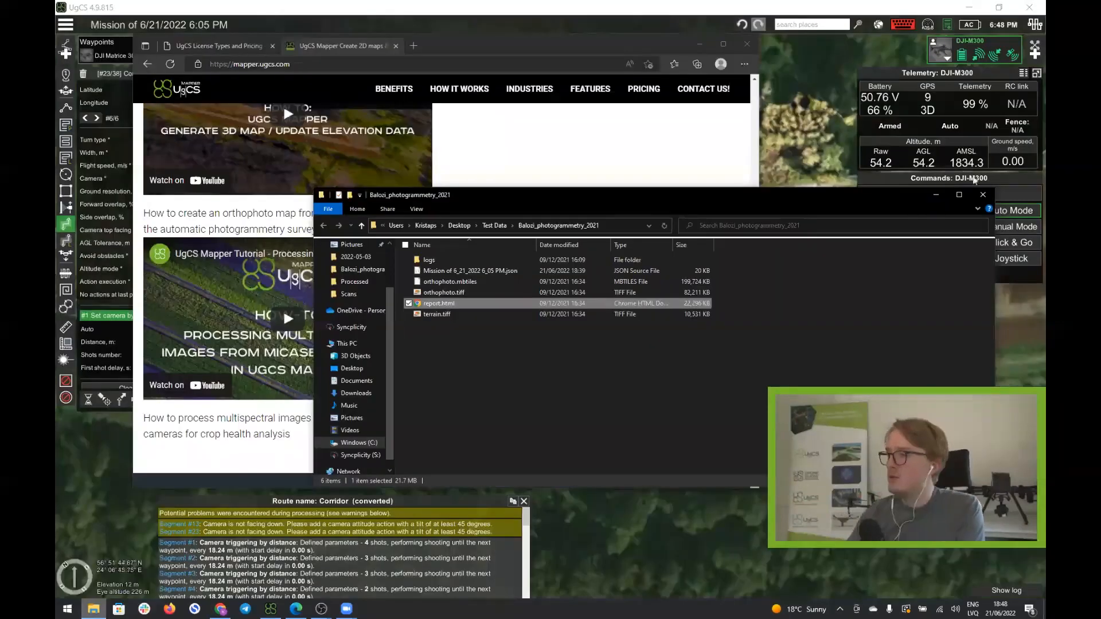
click(935, 195)
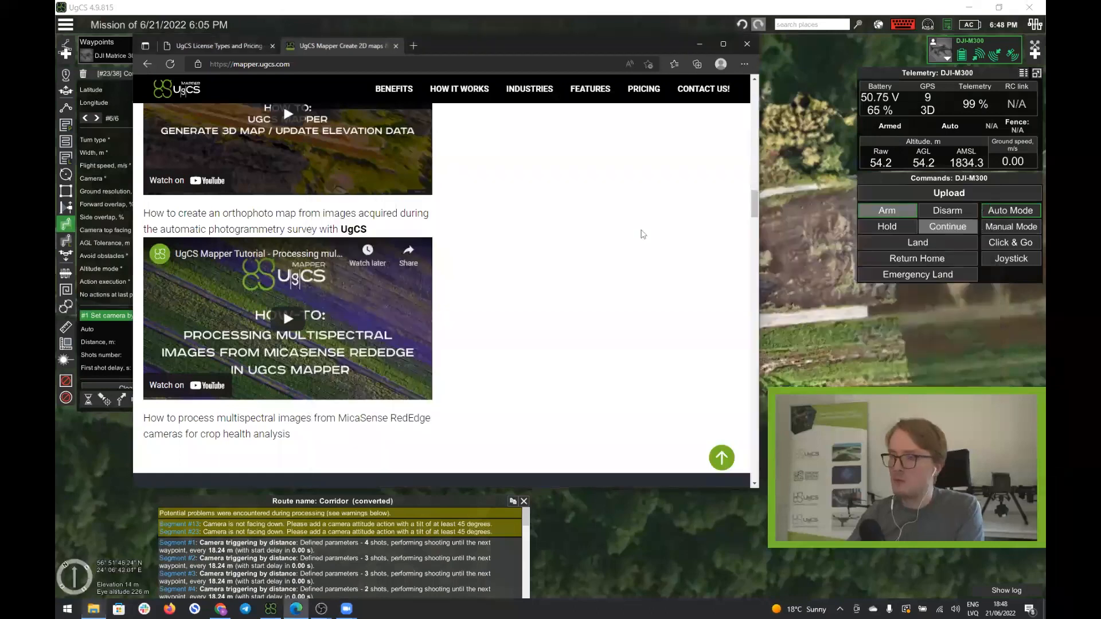
click(812, 377)
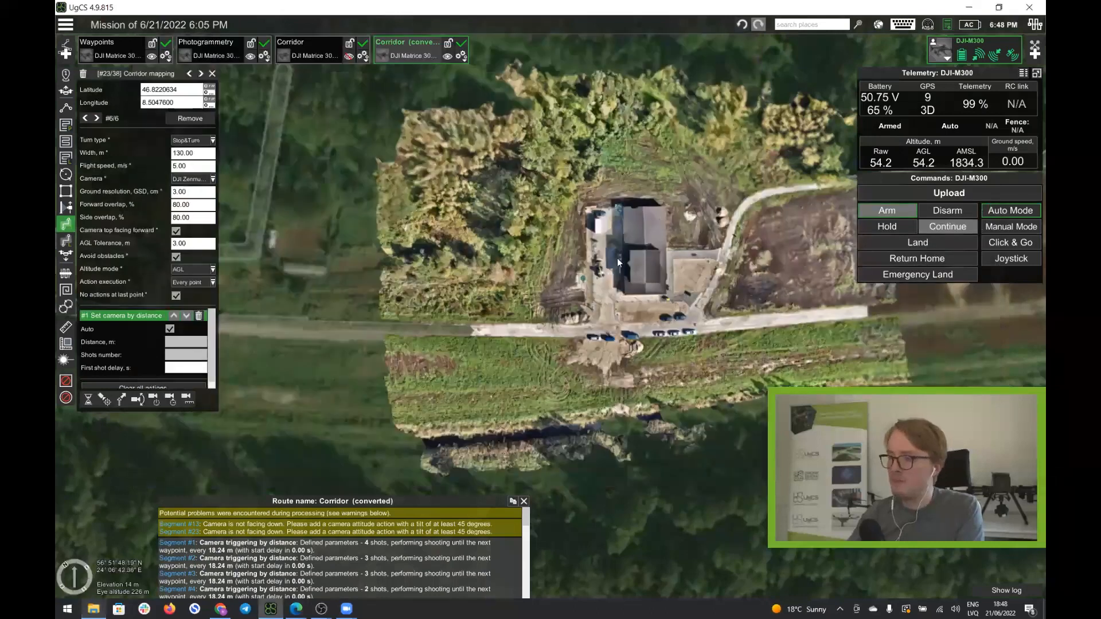
drag(620, 266, 600, 286)
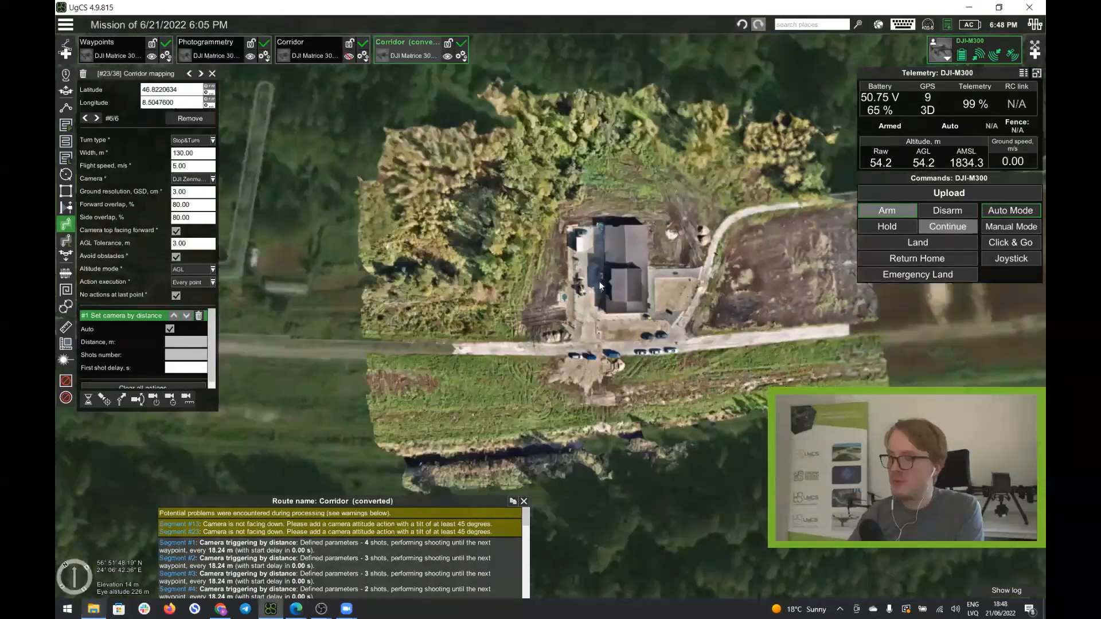
Open the elevation map layers and highlight the coverage of the SRTM 4 void-filled source and the custom elevation source.
click(878, 24)
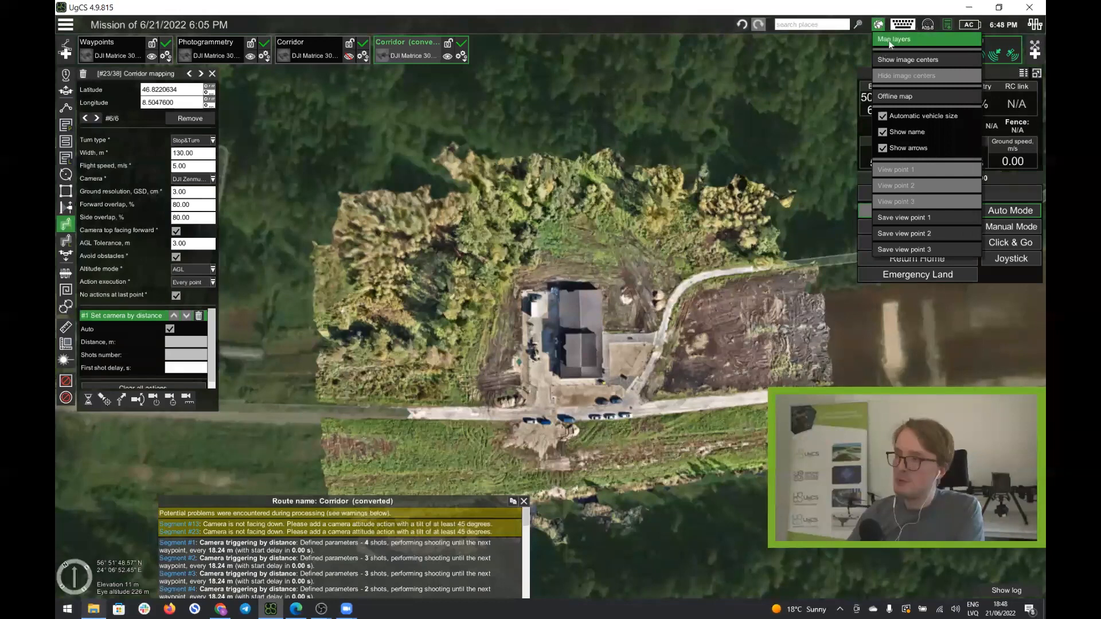
click(890, 40)
click(716, 98)
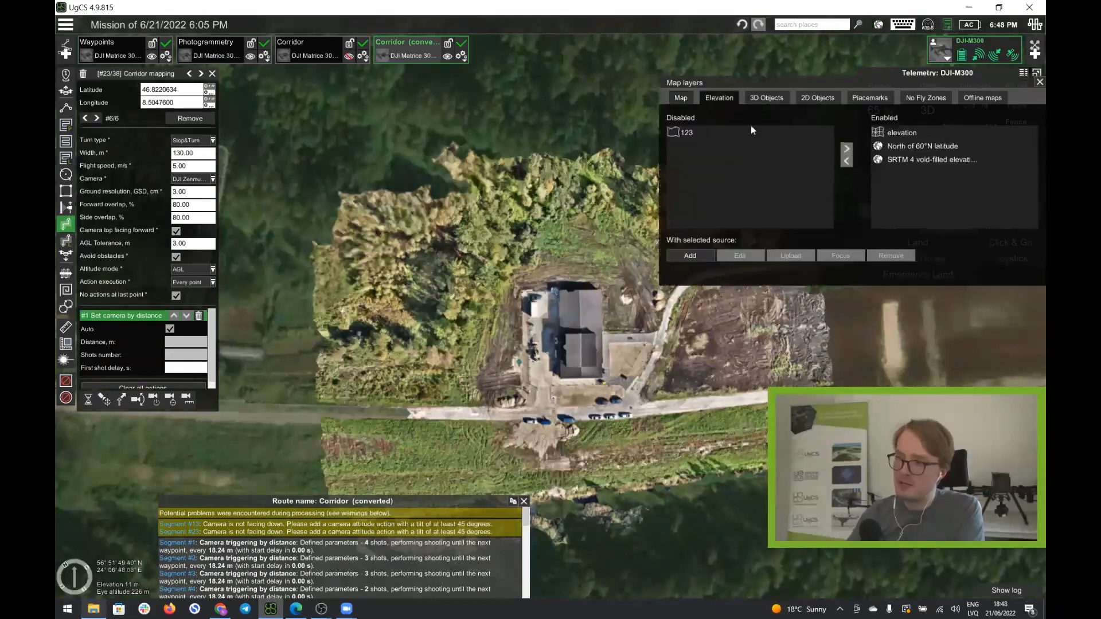
click(906, 160)
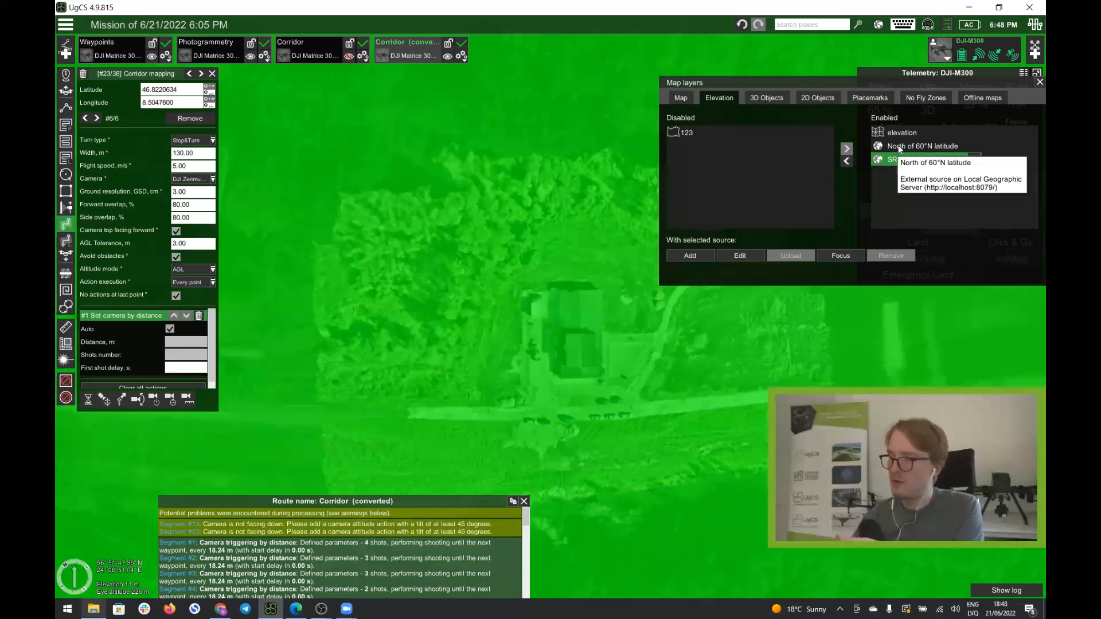
click(900, 135)
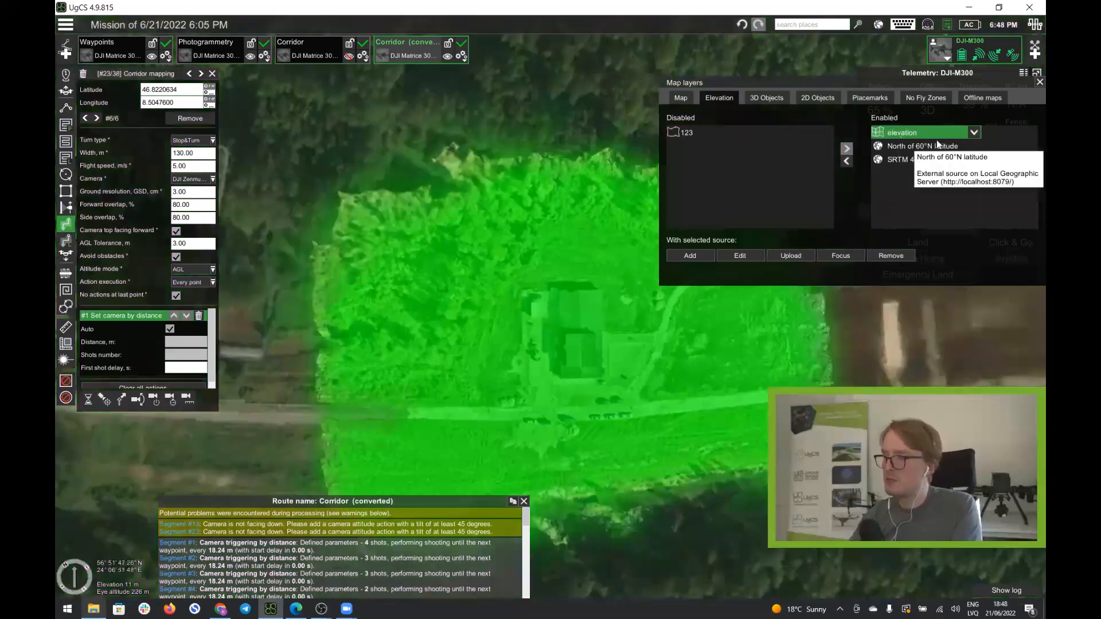
Lower the custom elevation source's priority by one place, raise it back to the first place, and close the map layers.
click(974, 133)
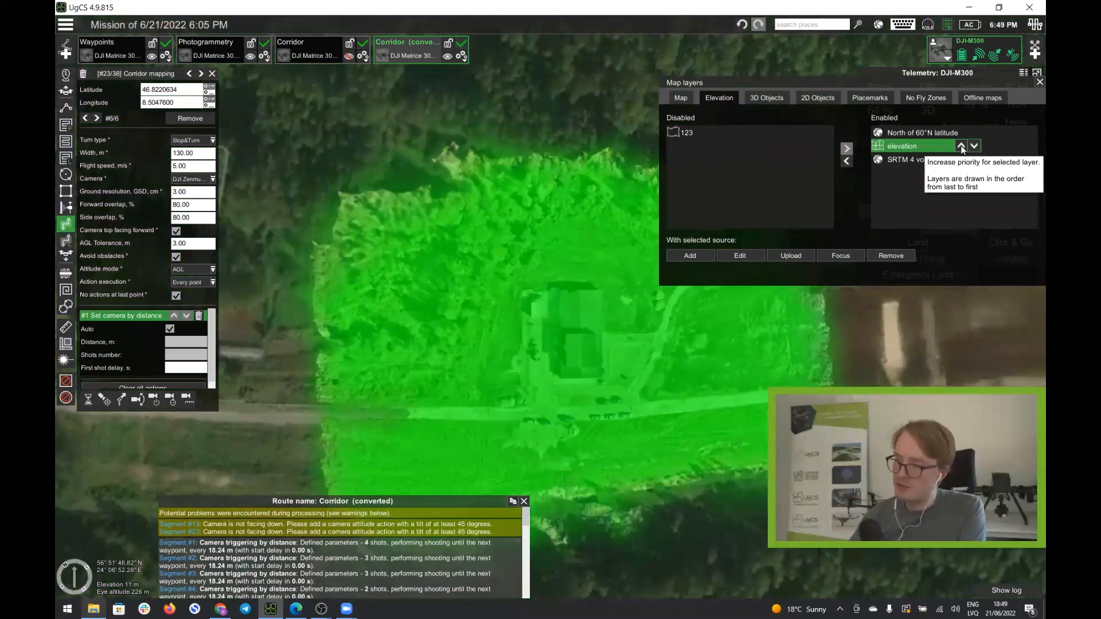
click(961, 147)
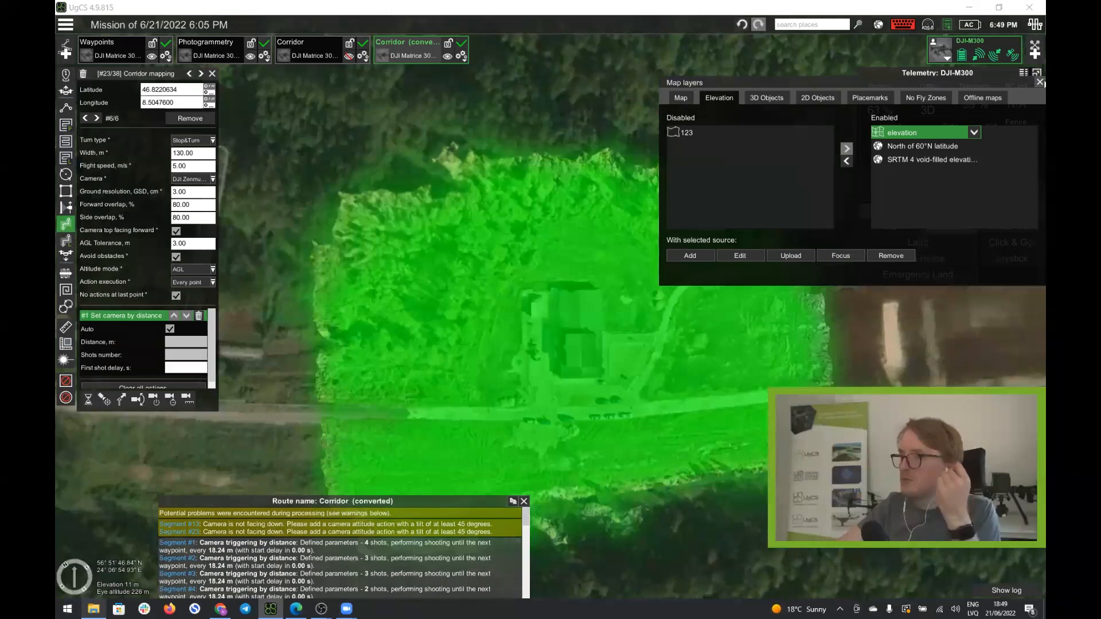
click(1040, 82)
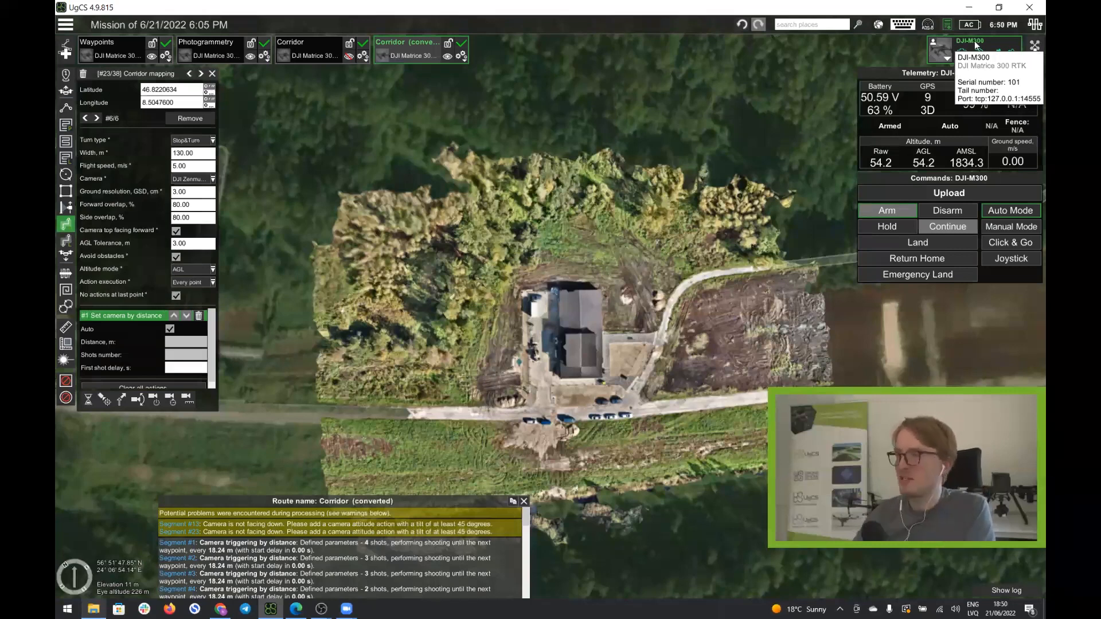
Center the map on the DJI-M300 drone, and select and center the Photogrammetry route.
double_click(975, 40)
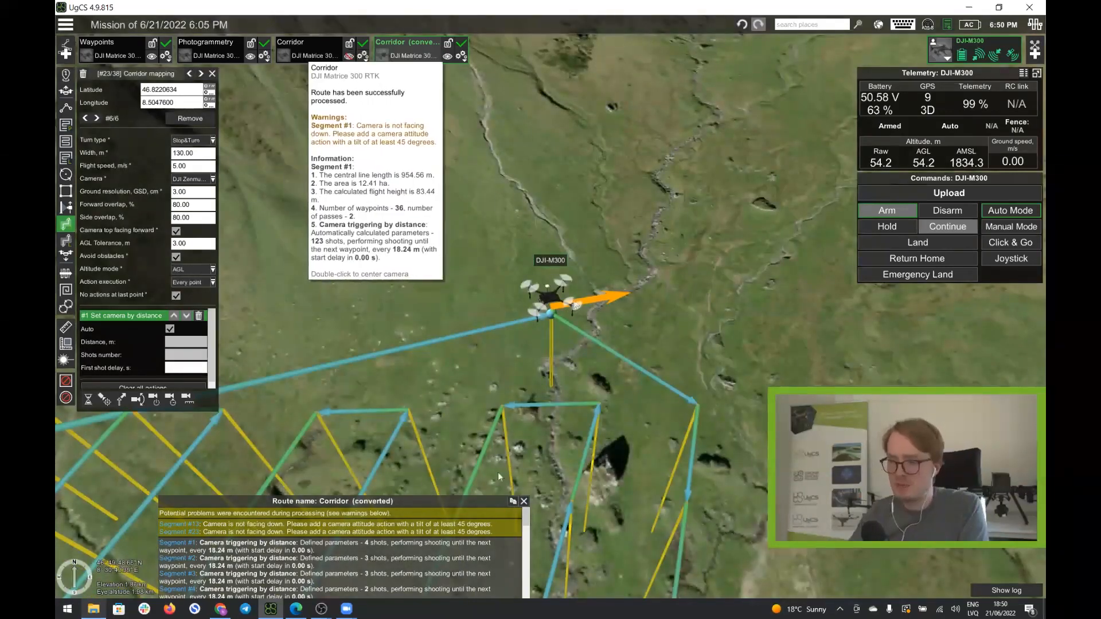
click(220, 46)
double_click(220, 46)
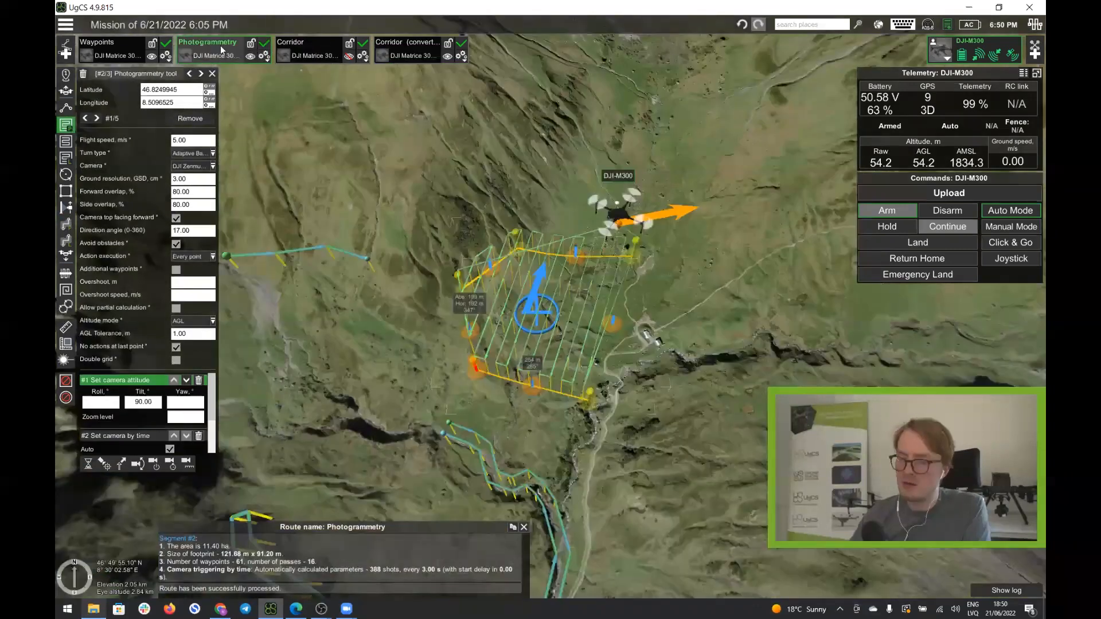
Open the map layers' list of cached offline map areas with the mission's routes in view.
drag(599, 423, 640, 247)
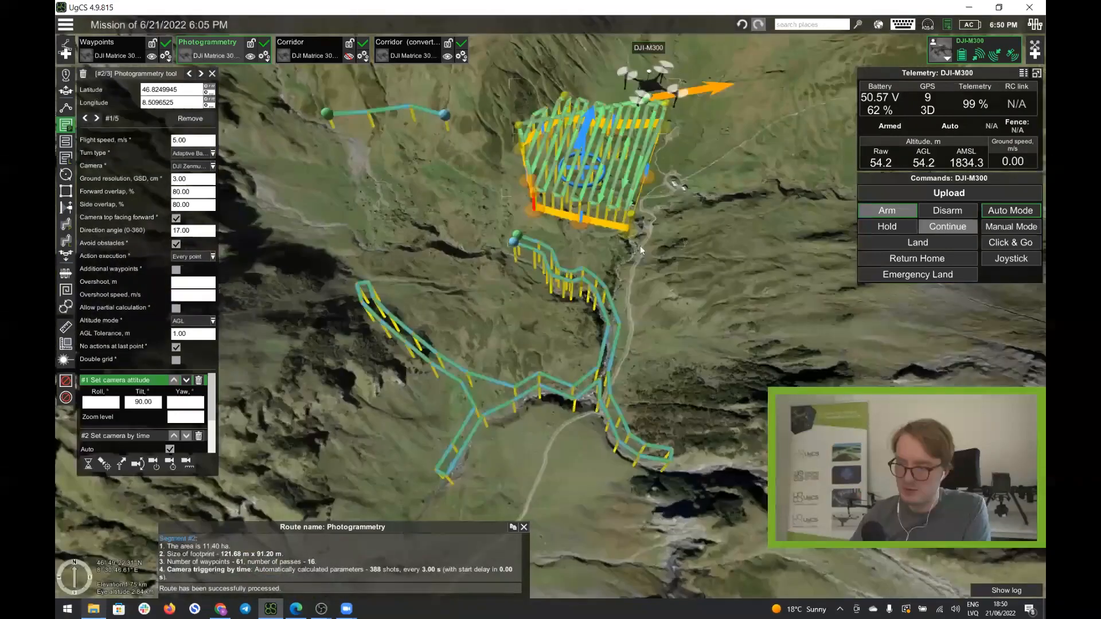
scroll(685, 340, down, 3)
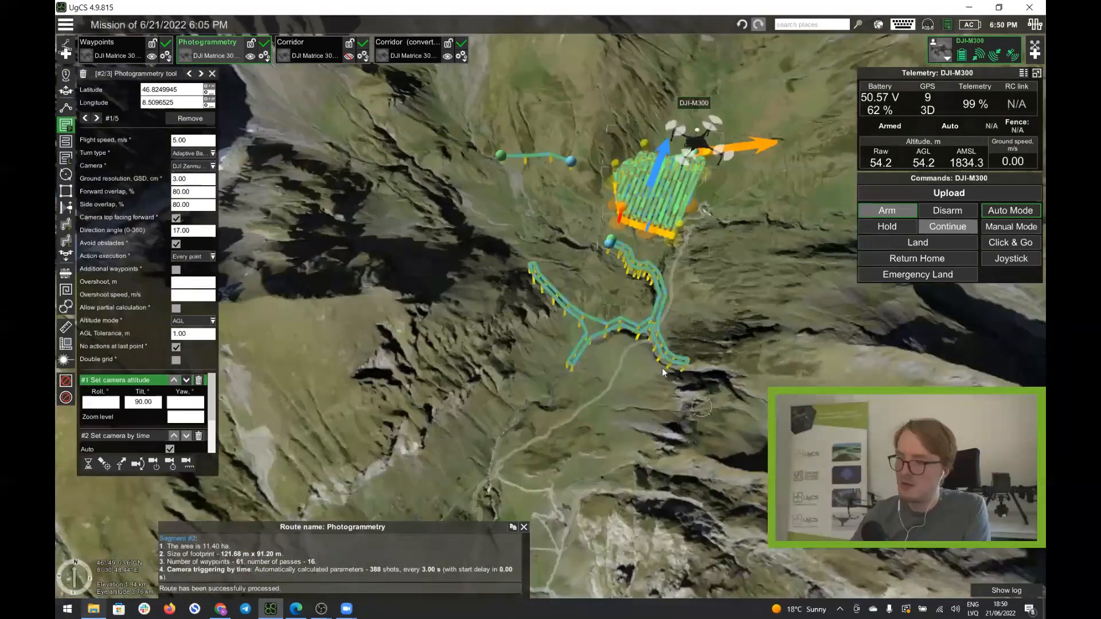
middle_drag(661, 367, 698, 418)
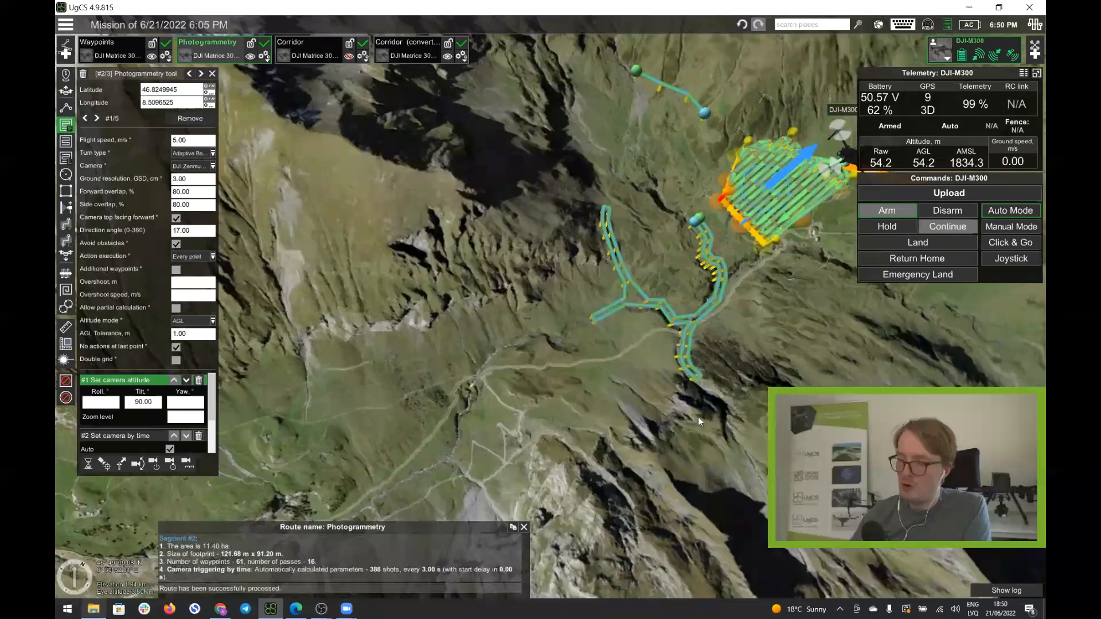
drag(698, 417, 597, 542)
click(879, 25)
click(981, 99)
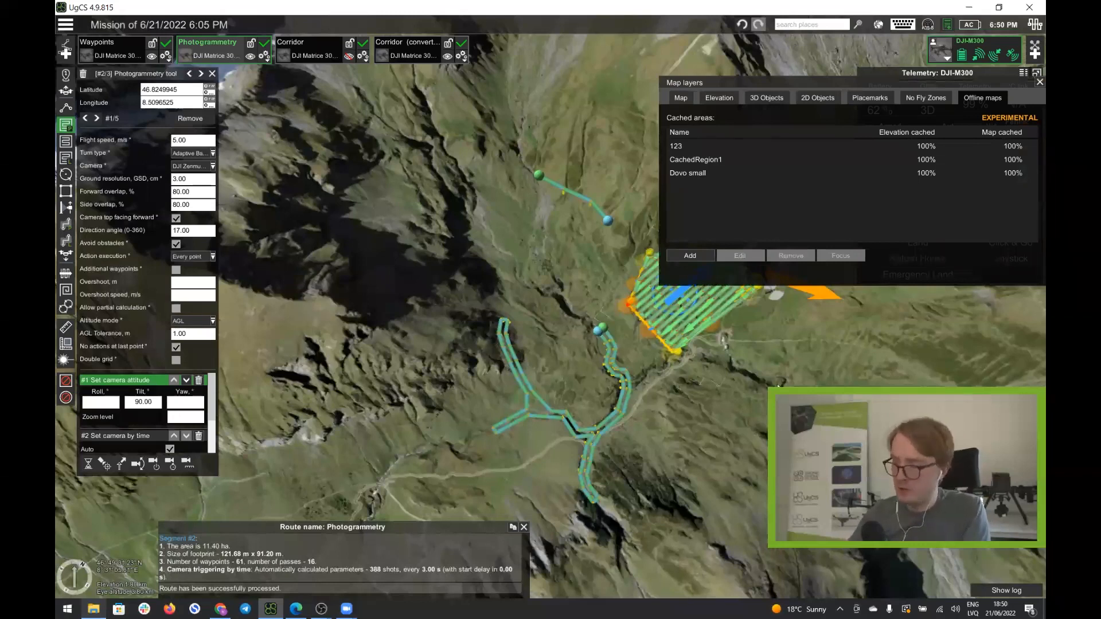
Open the Experimental features configuration to examine the option that enables offline maps, and return to the mission map.
click(65, 29)
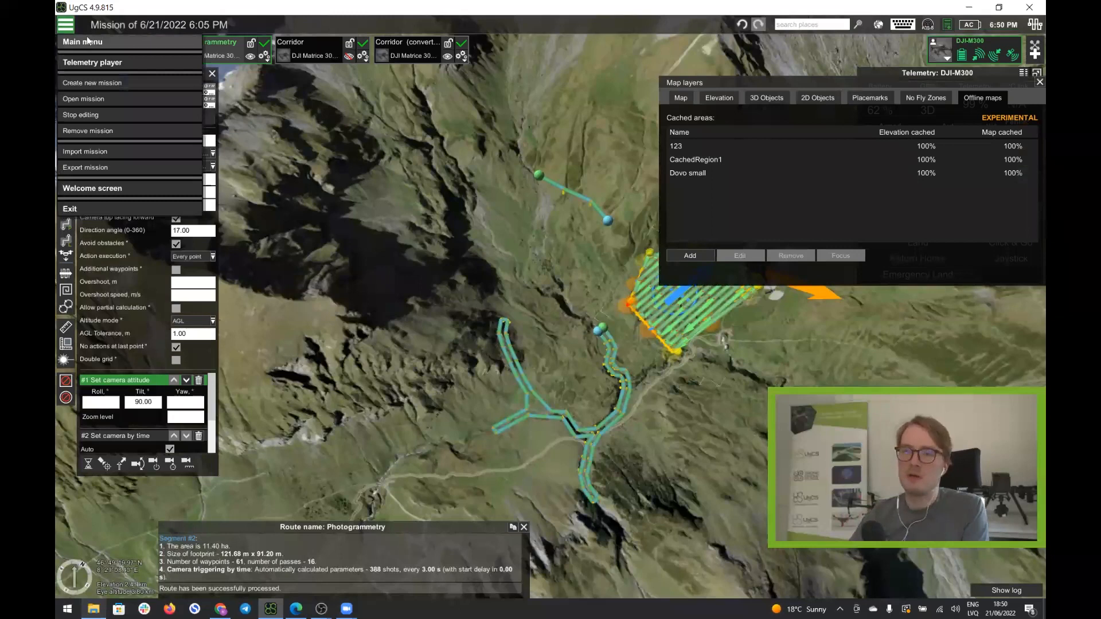
click(83, 45)
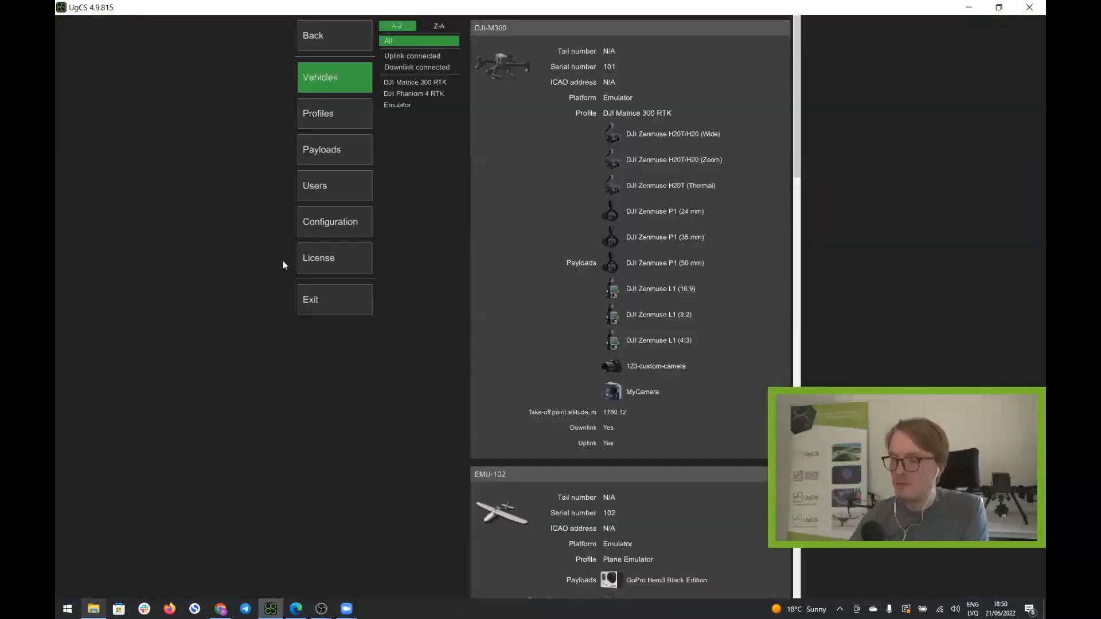
click(329, 227)
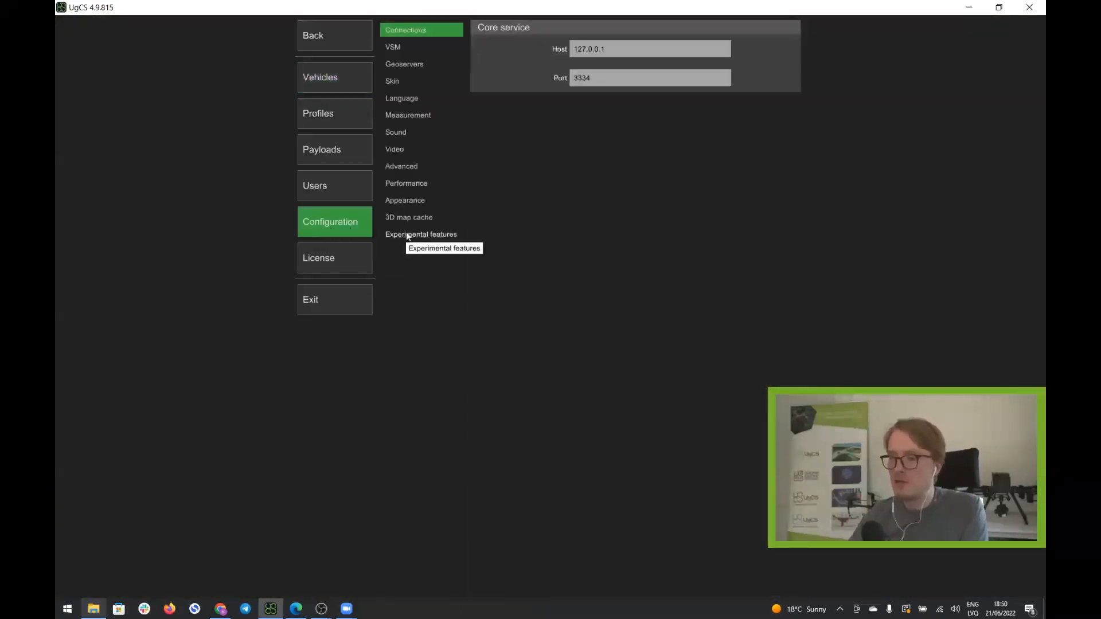
click(407, 236)
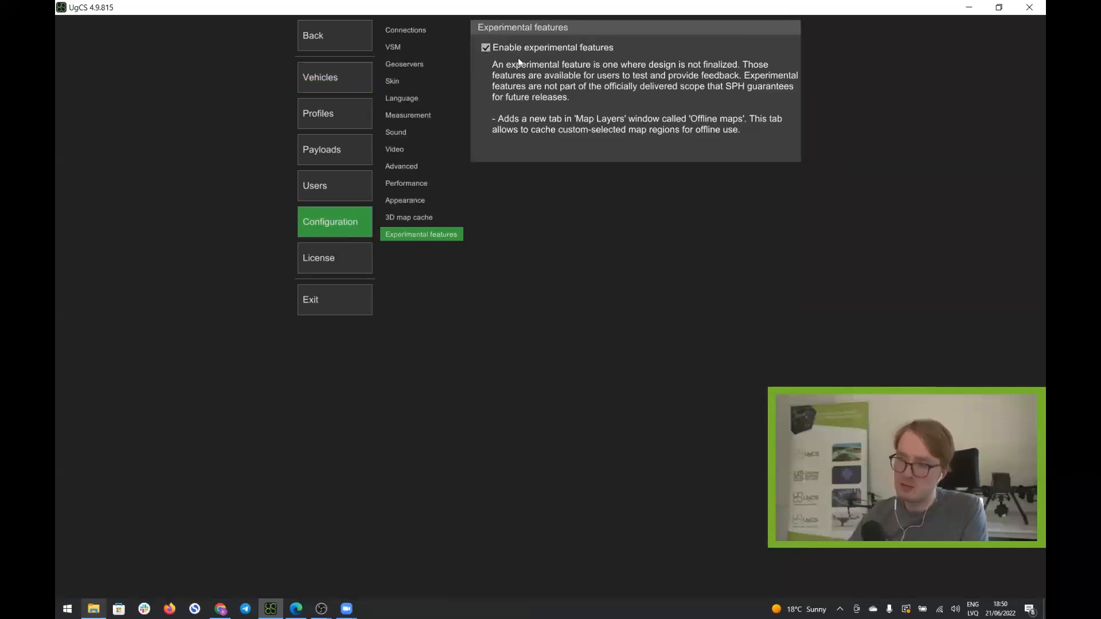
click(335, 45)
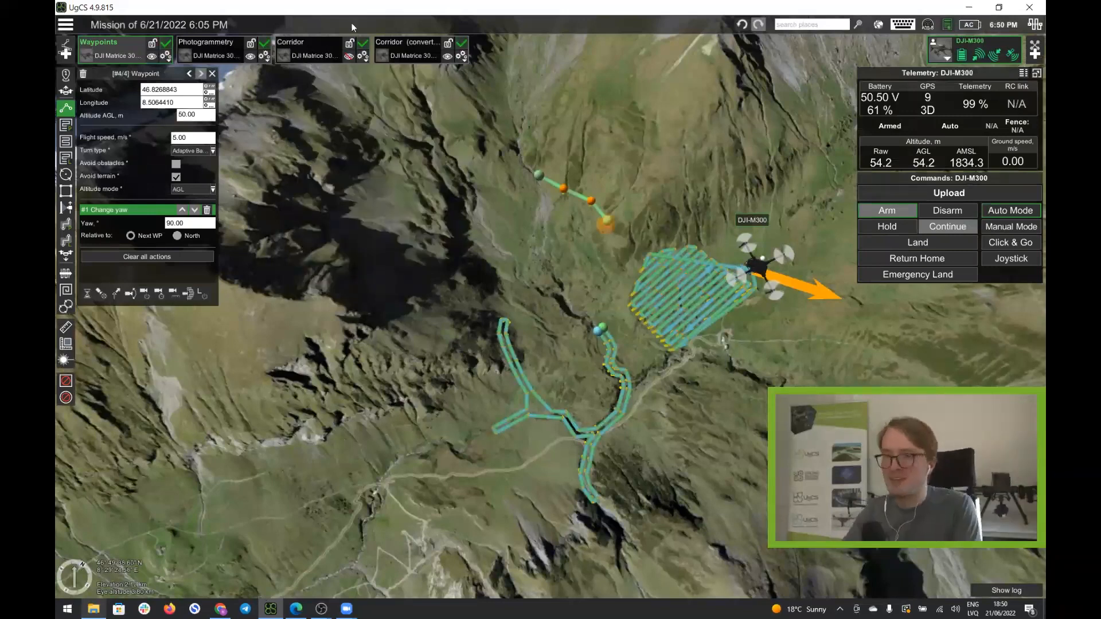
Reopen the map layers' list of cached offline map areas over the mission.
click(878, 26)
click(886, 41)
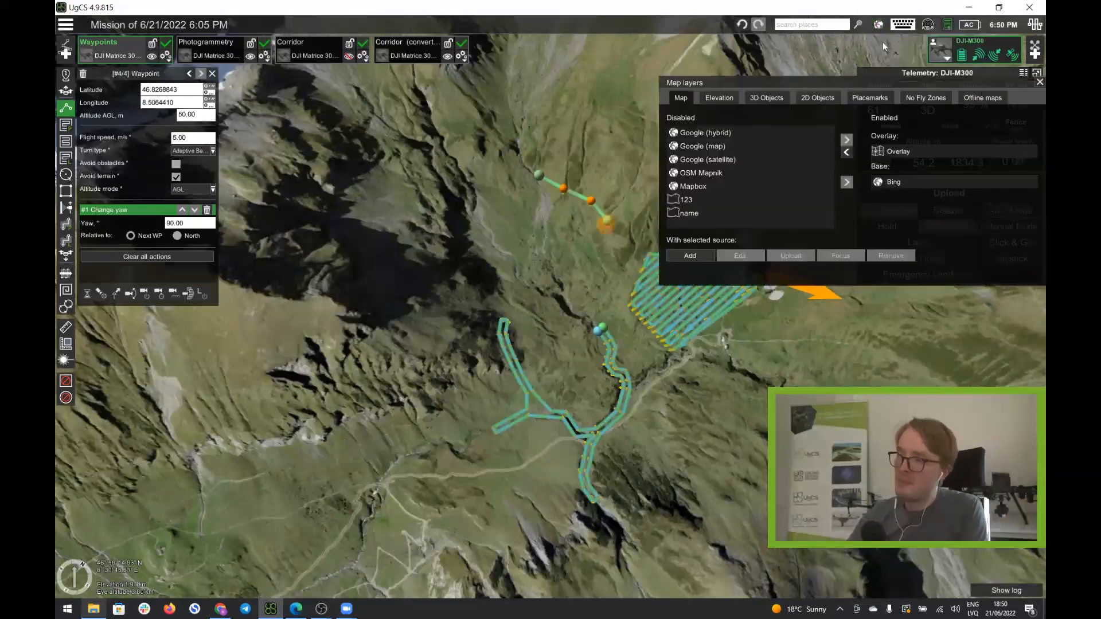
click(972, 100)
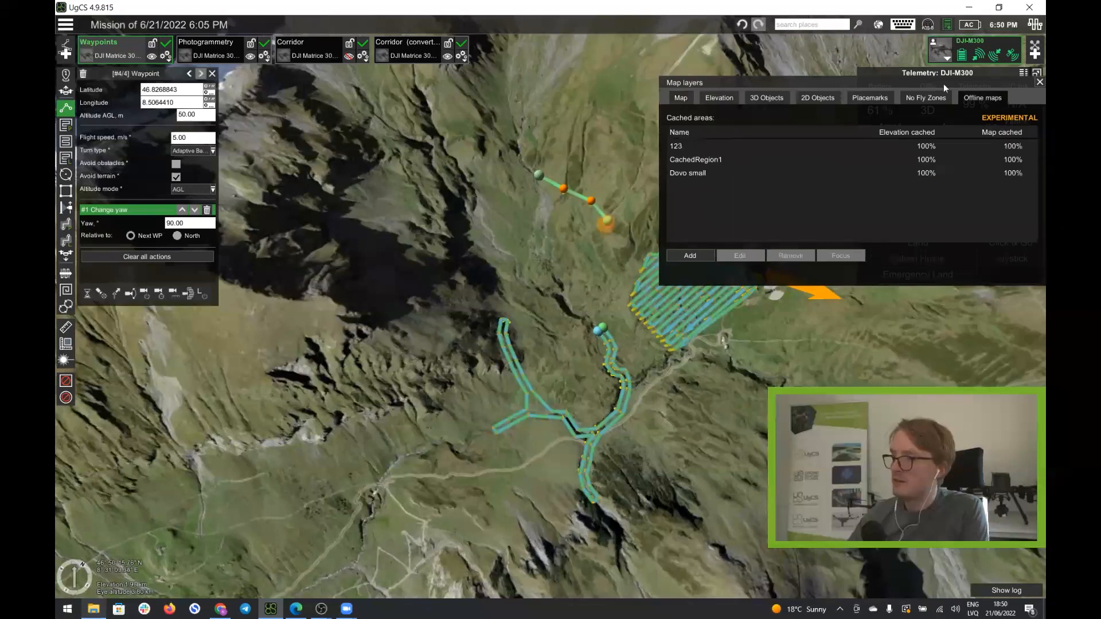
drag(778, 387, 695, 421)
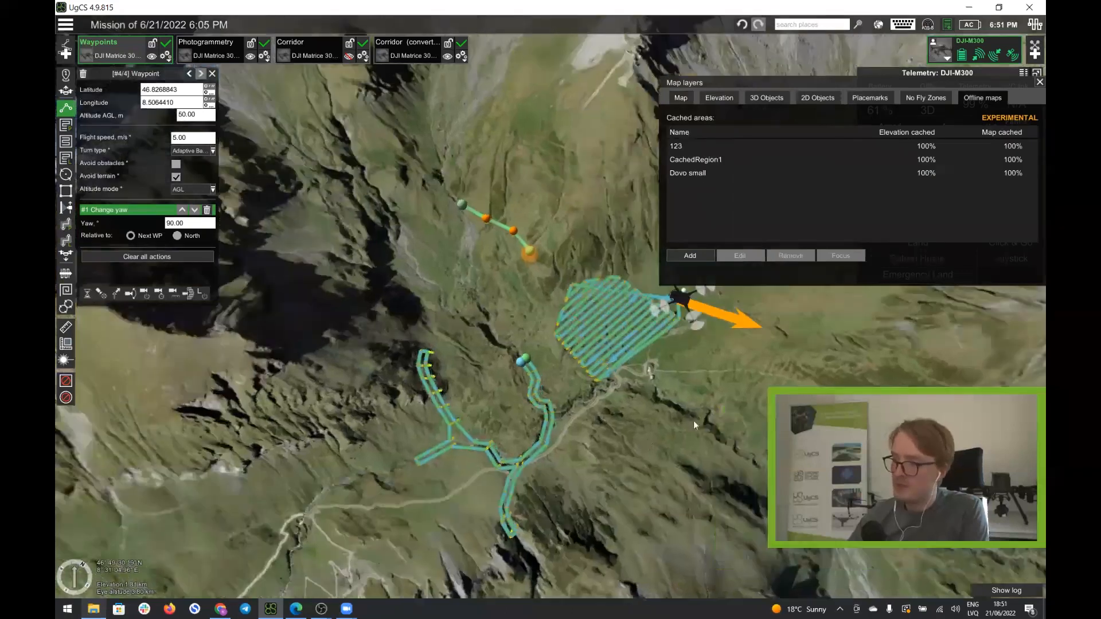
scroll(686, 419, down, 3)
scroll(687, 419, down, 4)
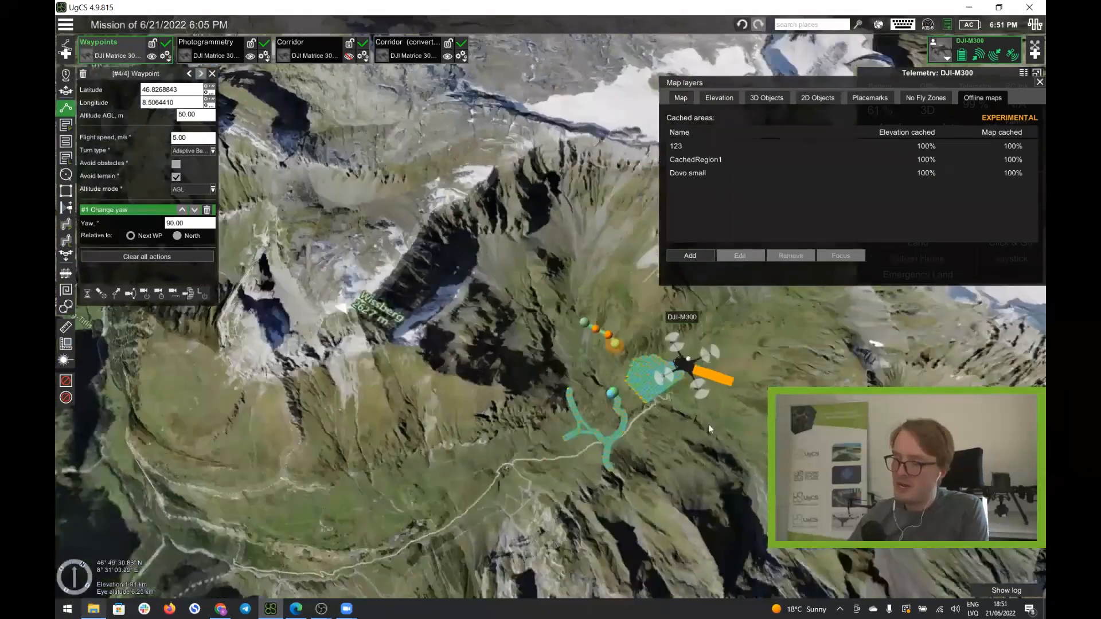
drag(708, 424, 642, 421)
scroll(679, 428, up, 3)
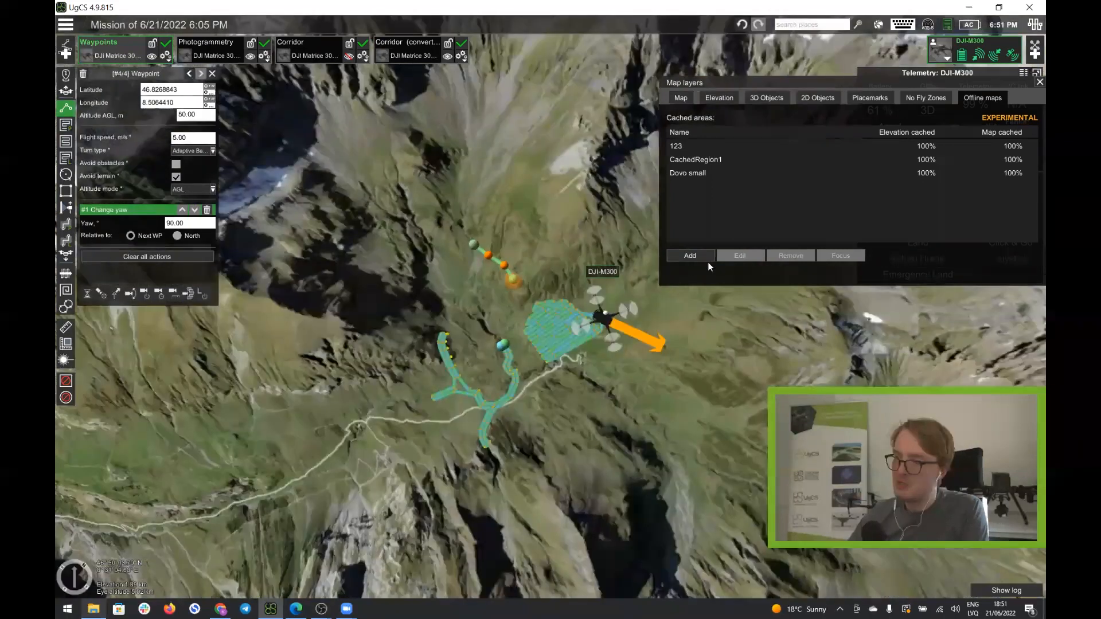
click(693, 255)
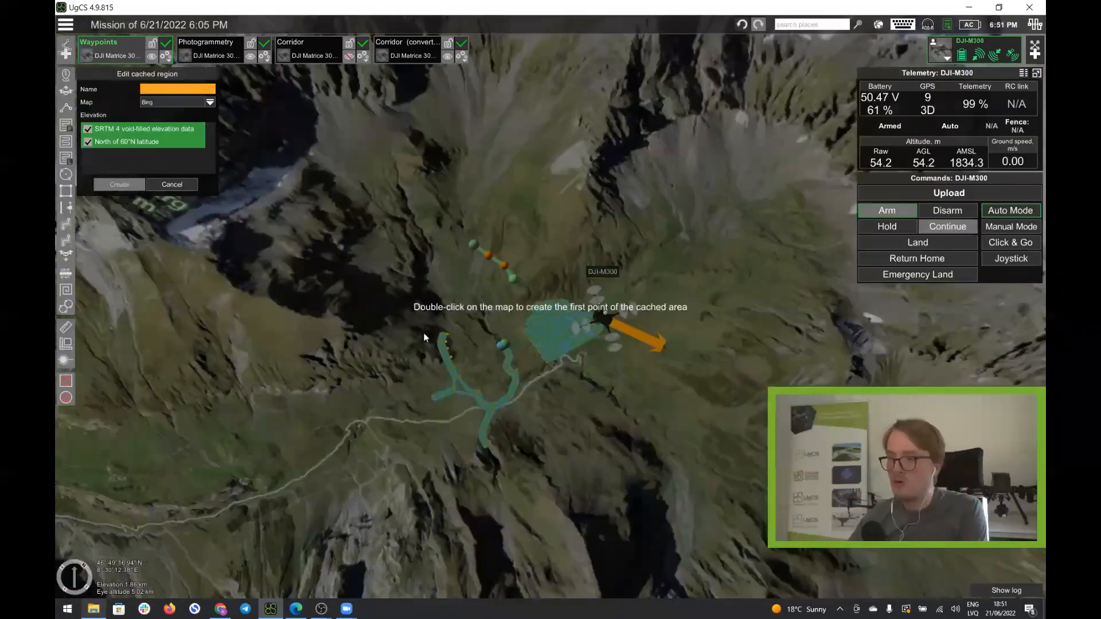
click(172, 184)
click(1039, 80)
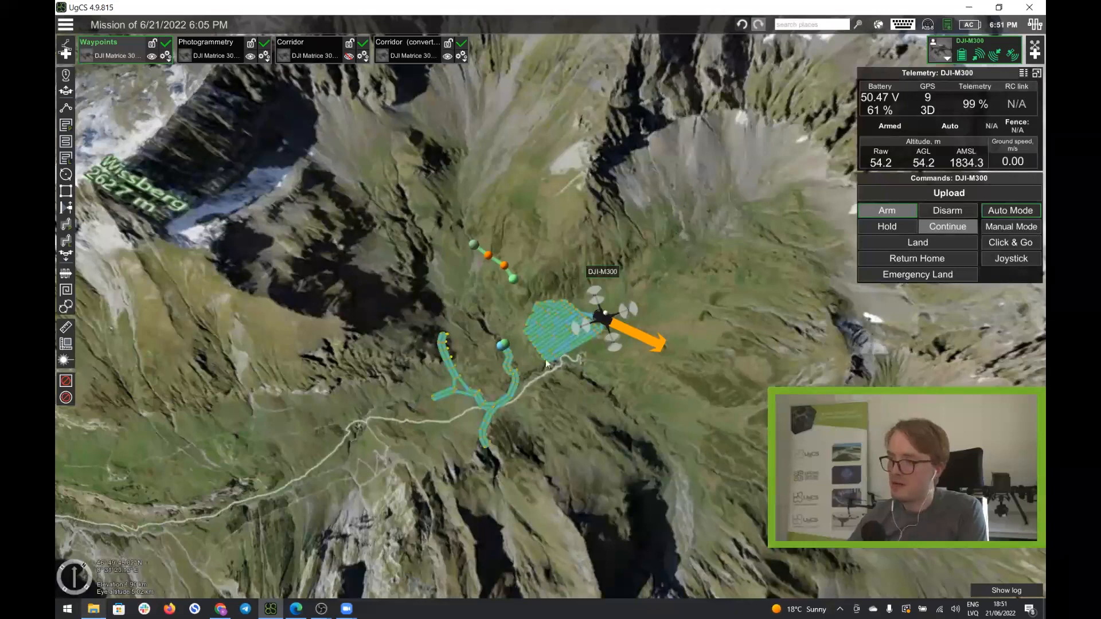
Start an offline map region from the map and outline a nine-point area of about 2.2 km² around the mission's routes.
scroll(496, 324, up, 3)
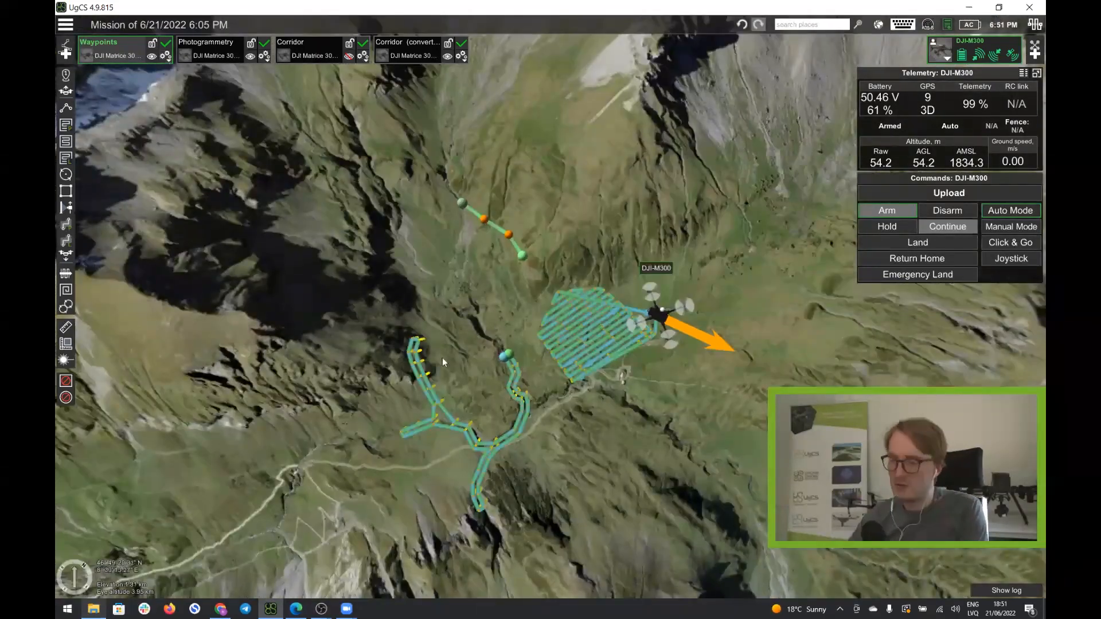
right_click(460, 372)
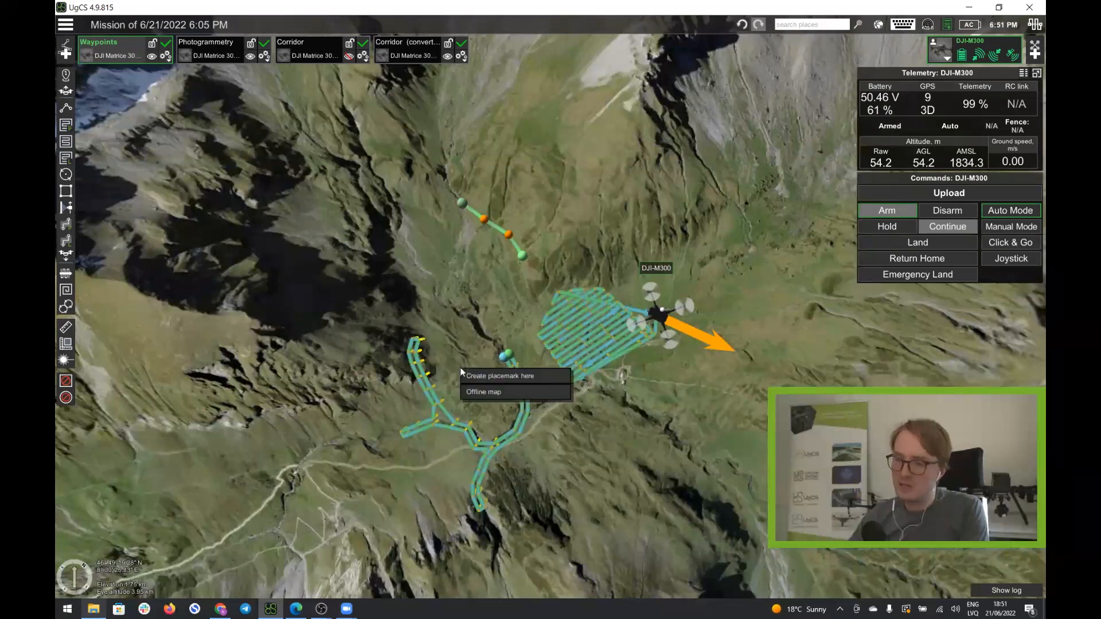
click(481, 394)
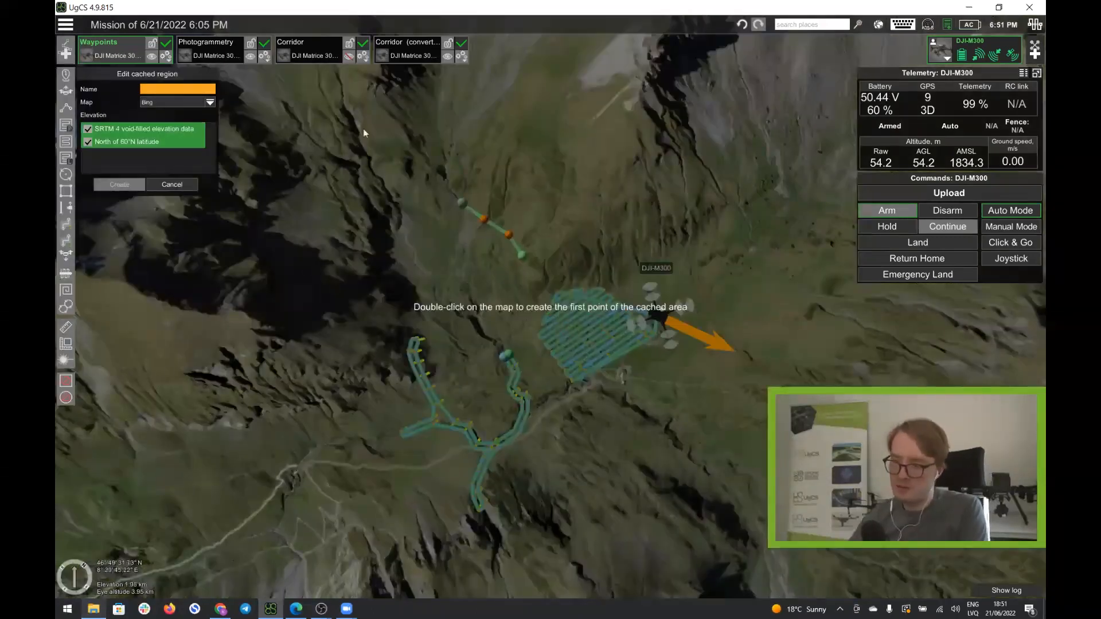
double_click(263, 366)
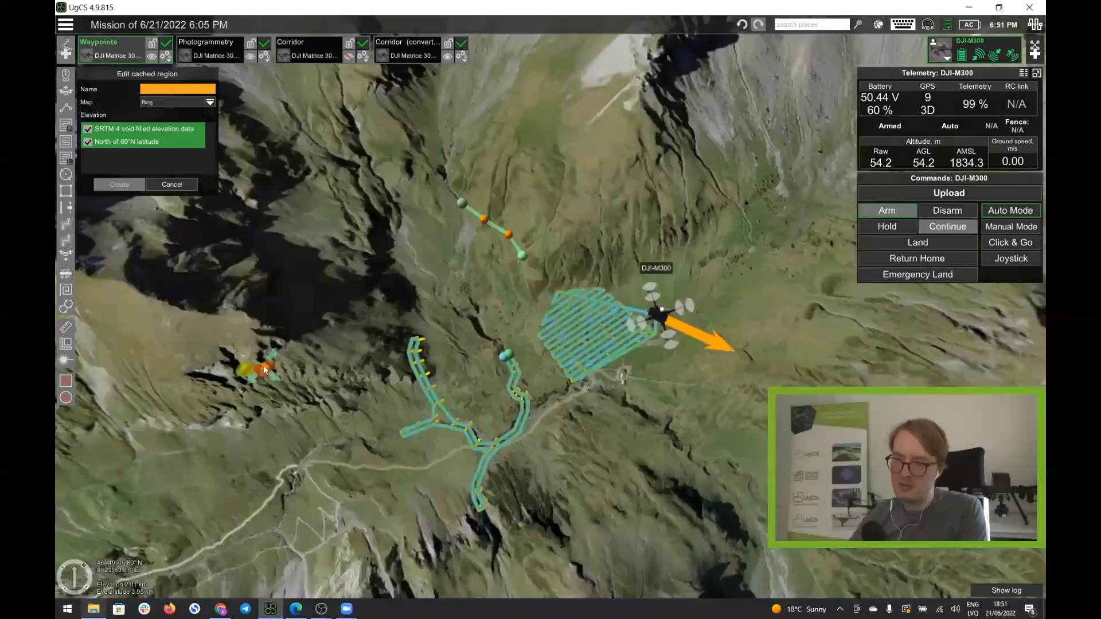
click(401, 320)
click(412, 178)
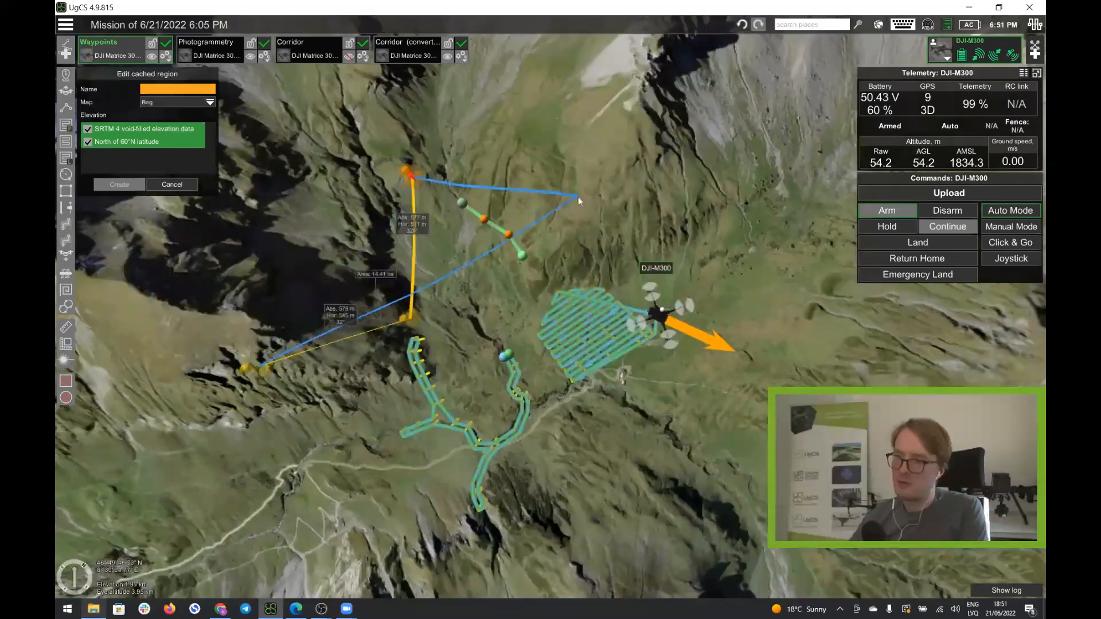
click(578, 192)
click(771, 268)
click(828, 375)
click(732, 469)
click(460, 509)
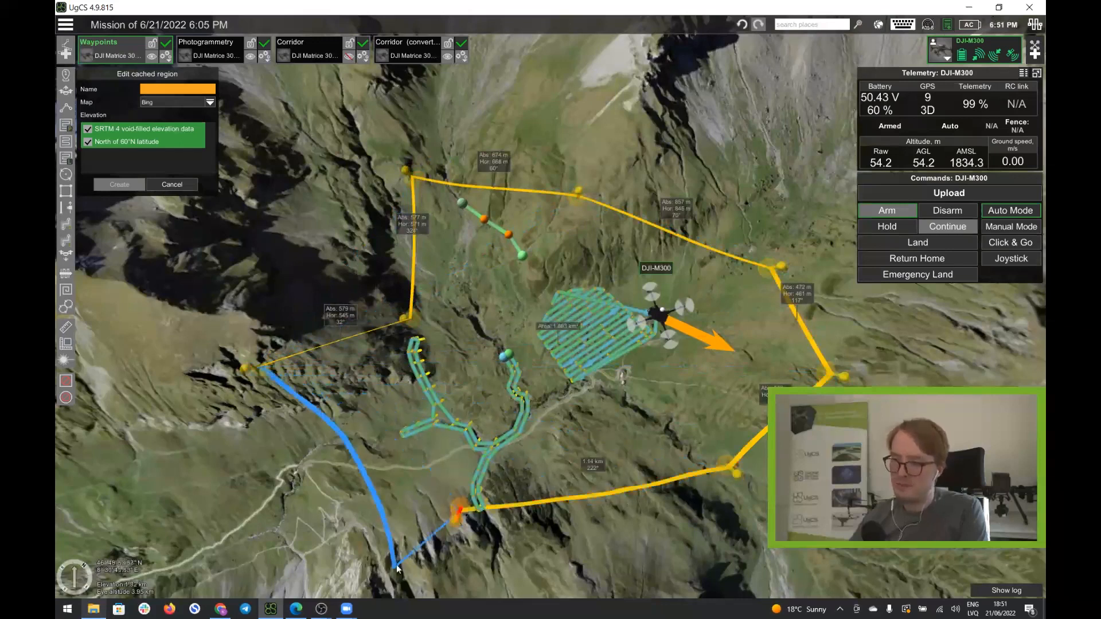
click(280, 481)
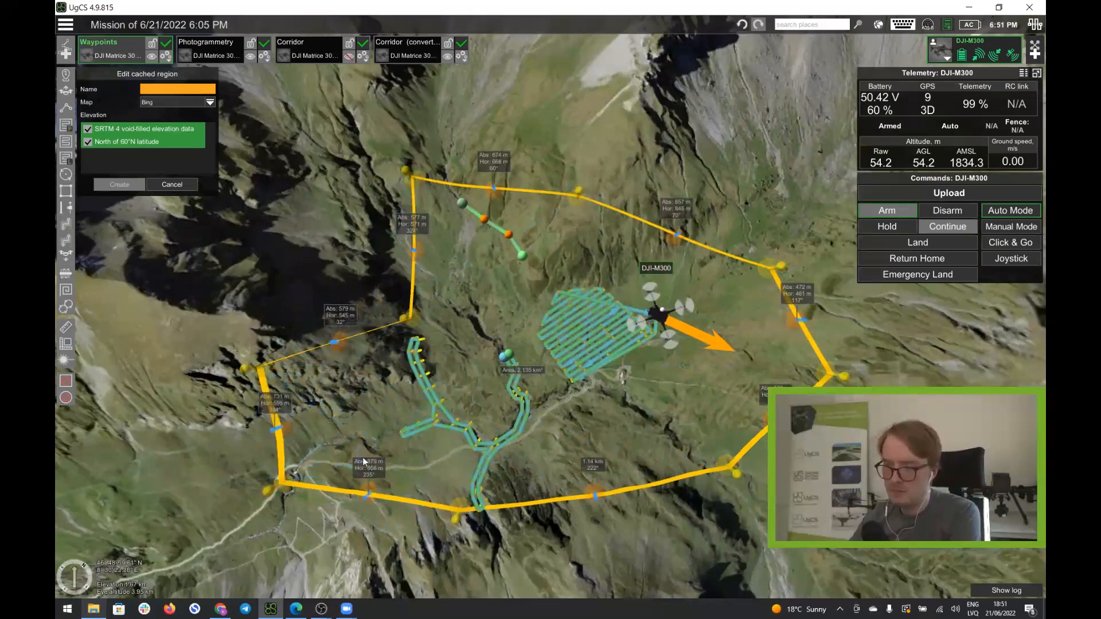
Move two corner points of the cached region outward, enlarging its area to about 2.5 km².
drag(461, 509, 469, 565)
right_drag(573, 465, 523, 303)
drag(396, 298, 273, 322)
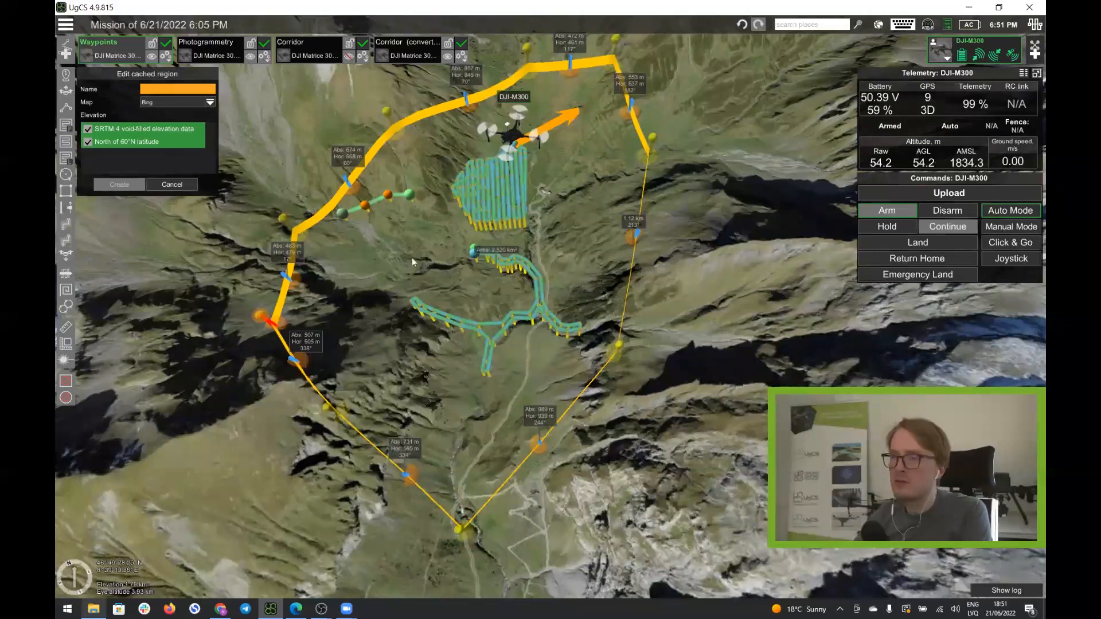
Set the cached region's map source to Google (satellite) and name the region 1-1.
scroll(412, 258, down, 1)
scroll(412, 259, down, 3)
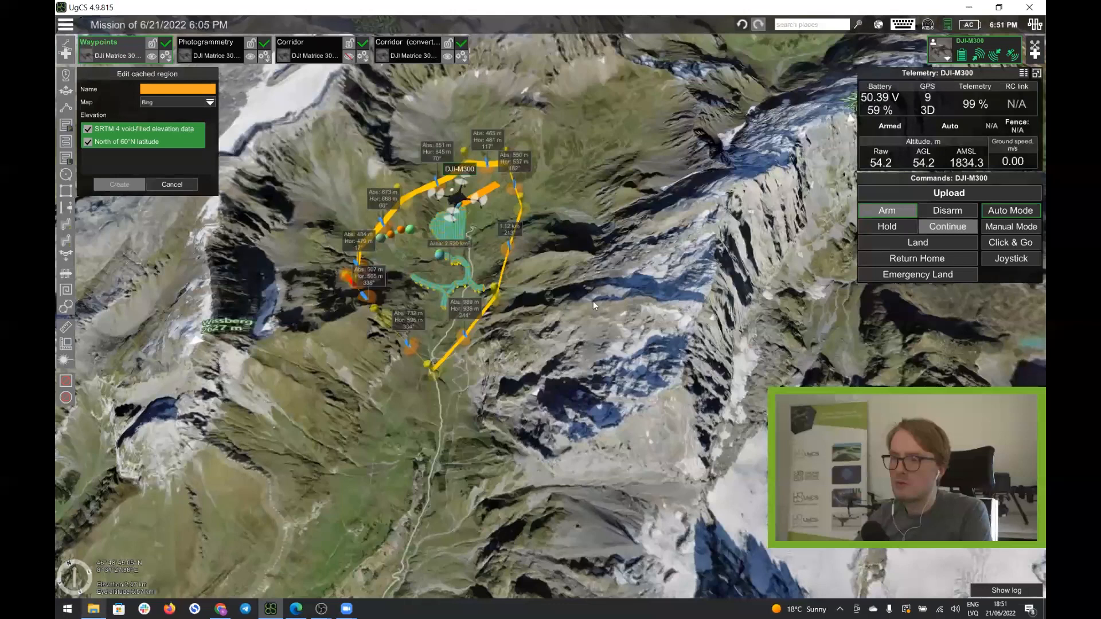
drag(412, 260, 432, 322)
scroll(500, 401, up, 2)
right_drag(581, 362, 370, 326)
drag(624, 381, 326, 515)
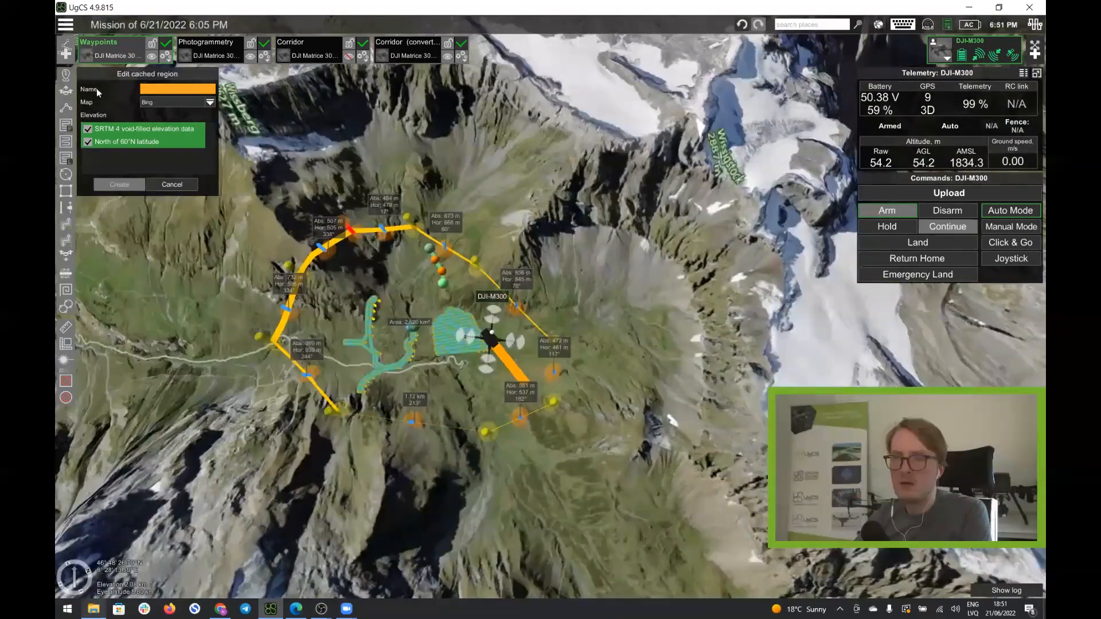
click(163, 102)
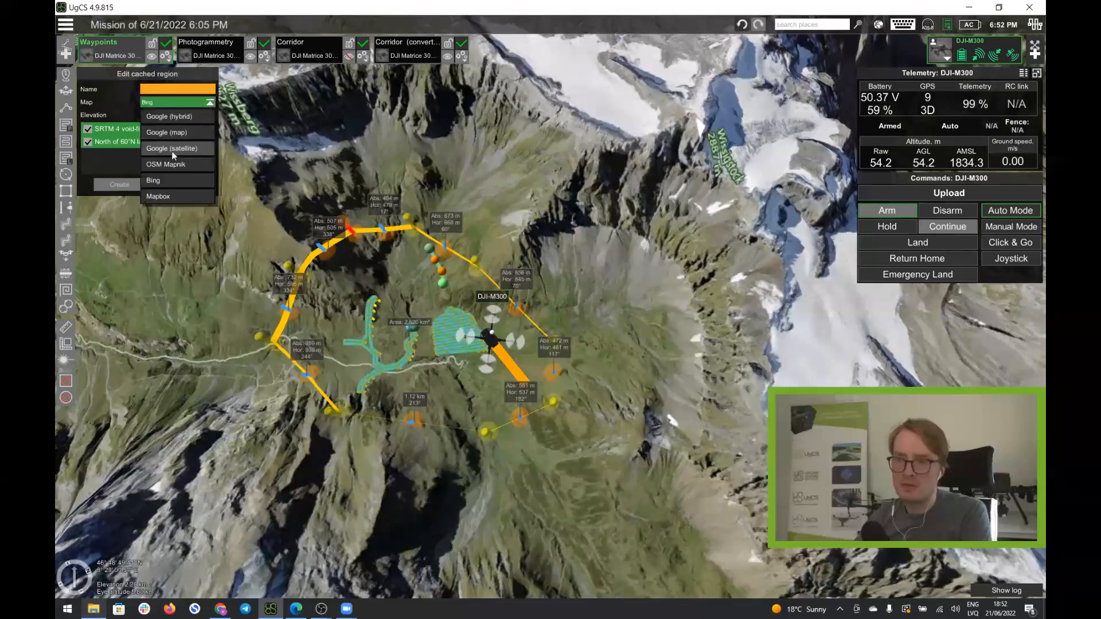
click(171, 150)
click(156, 90)
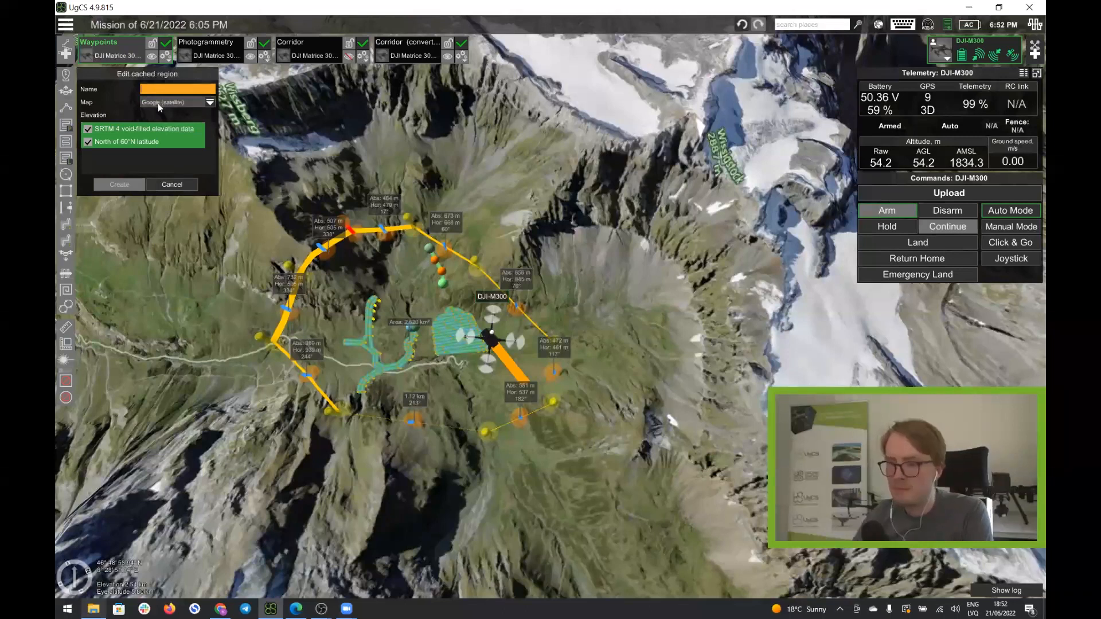
text(1-1)
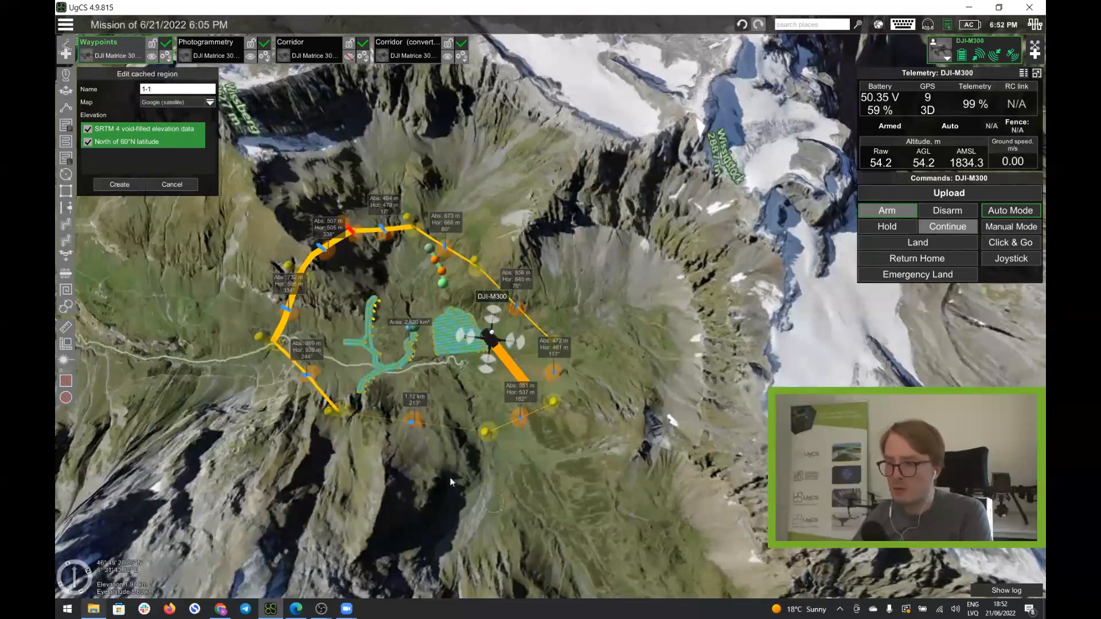
Inspect the outlined area around the routes and create the cached region 1-1.
right_drag(450, 478, 390, 484)
scroll(494, 317, up, 1)
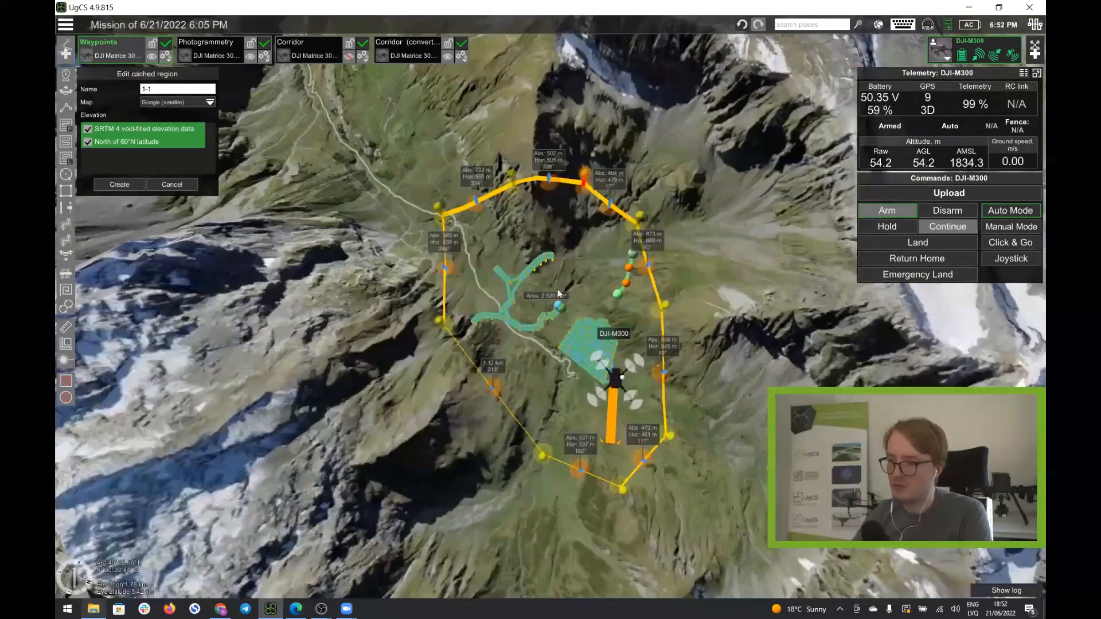
scroll(569, 293, up, 3)
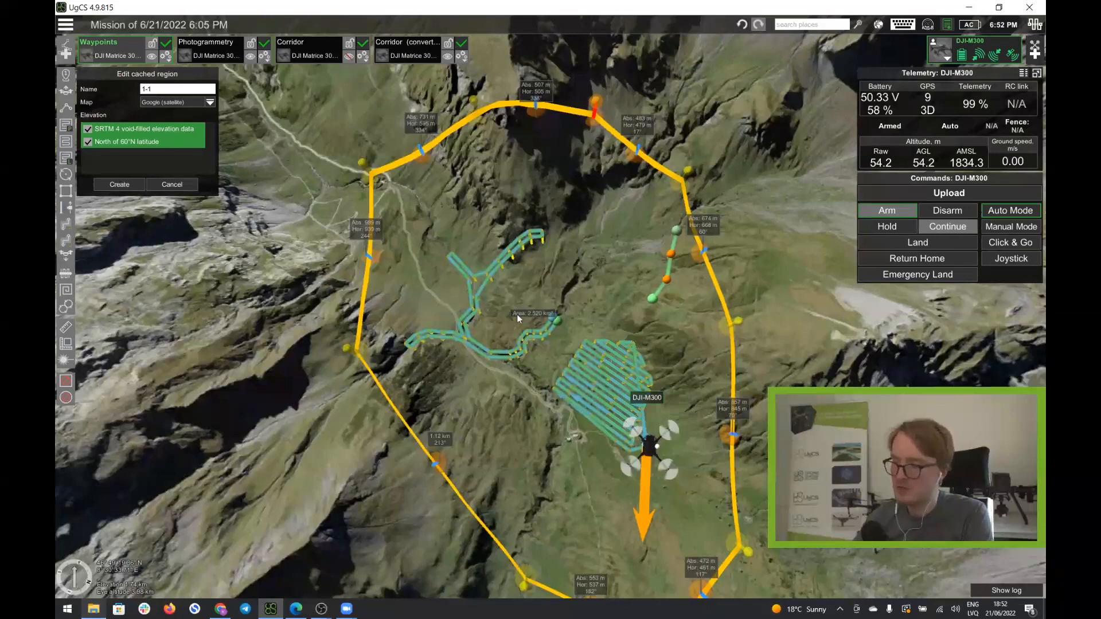
scroll(519, 317, down, 5)
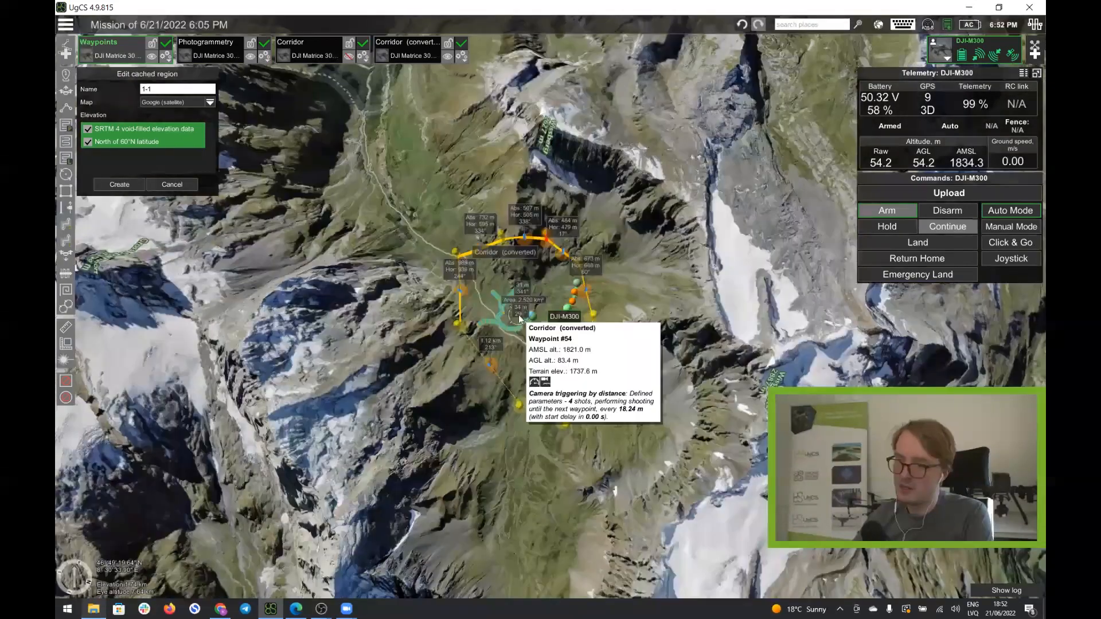
scroll(519, 317, up, 3)
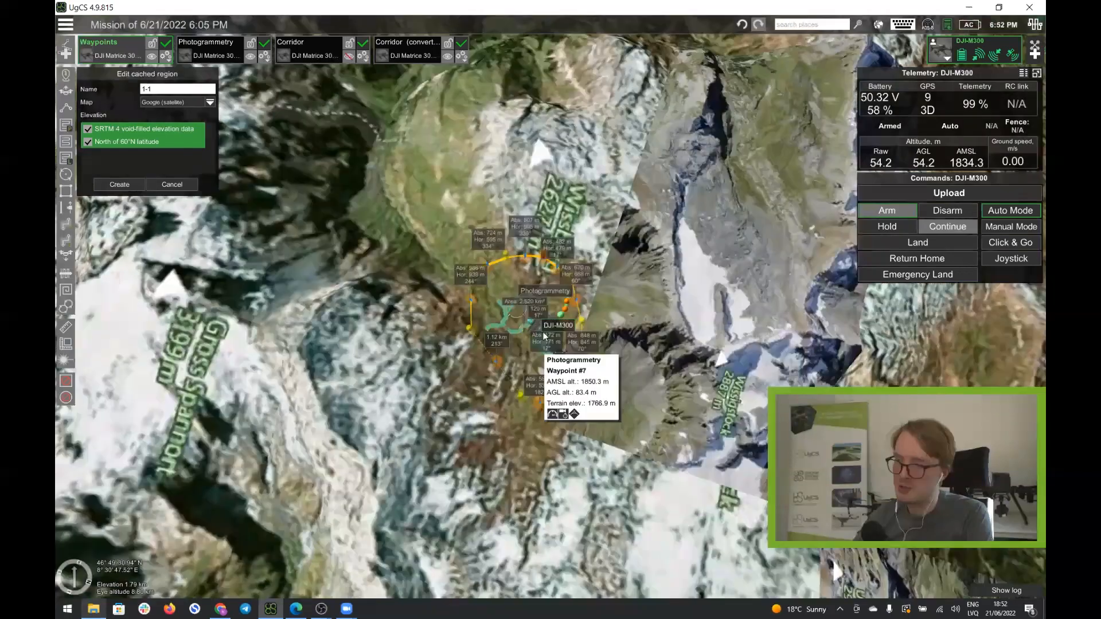
scroll(539, 347, up, 2)
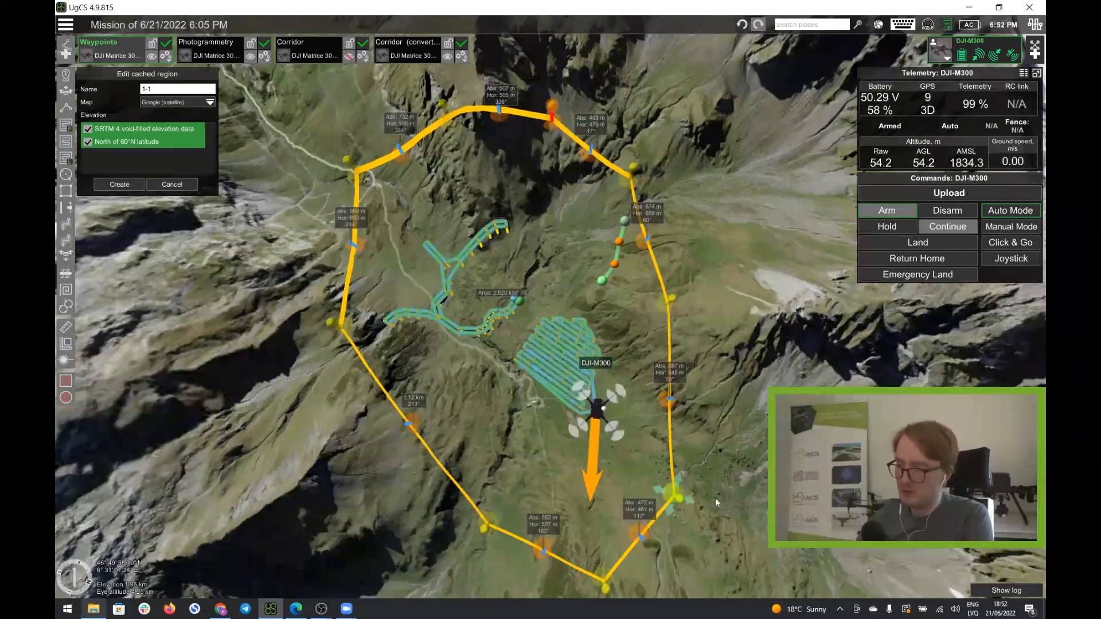
scroll(774, 440, down, 2)
scroll(766, 439, down, 2)
scroll(759, 432, up, 1)
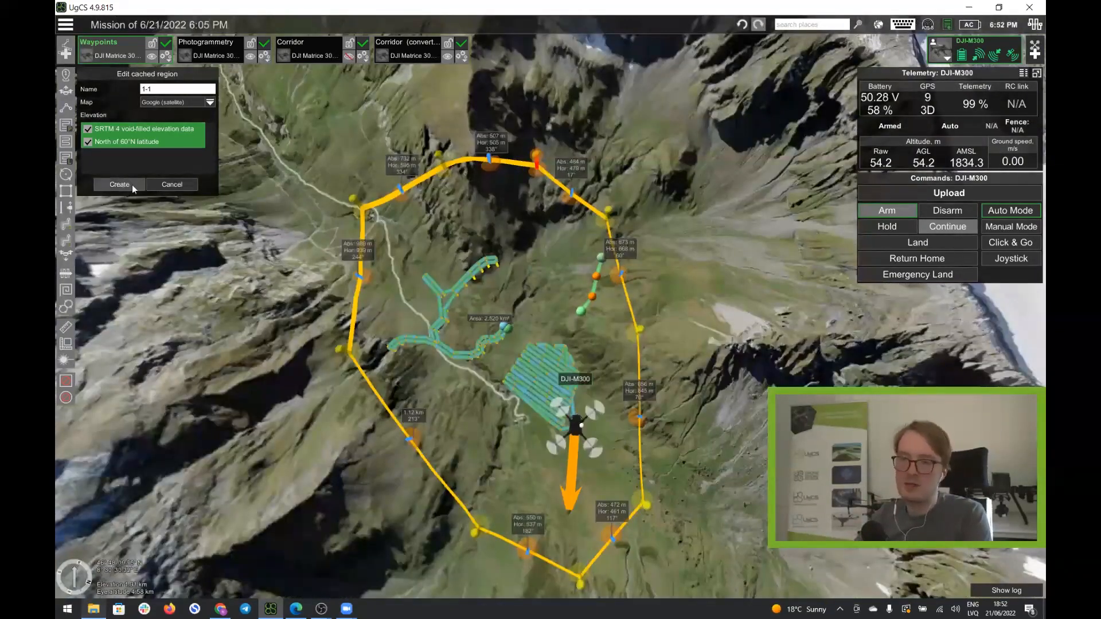
click(114, 185)
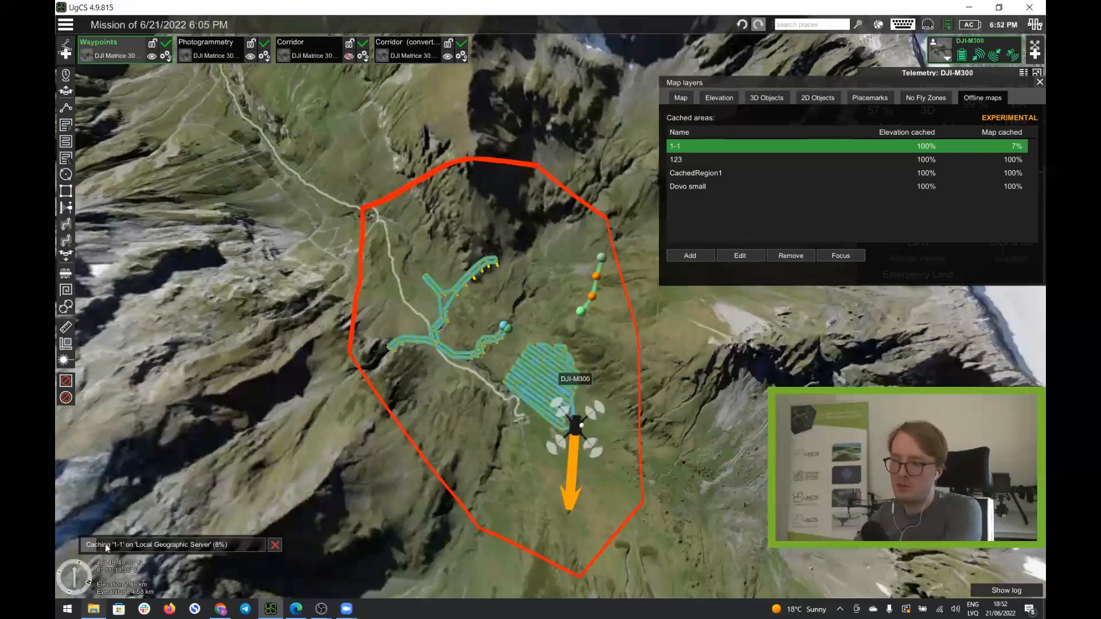
Examine the status details of the background UgCS services from the system tray and dismiss them.
click(842, 611)
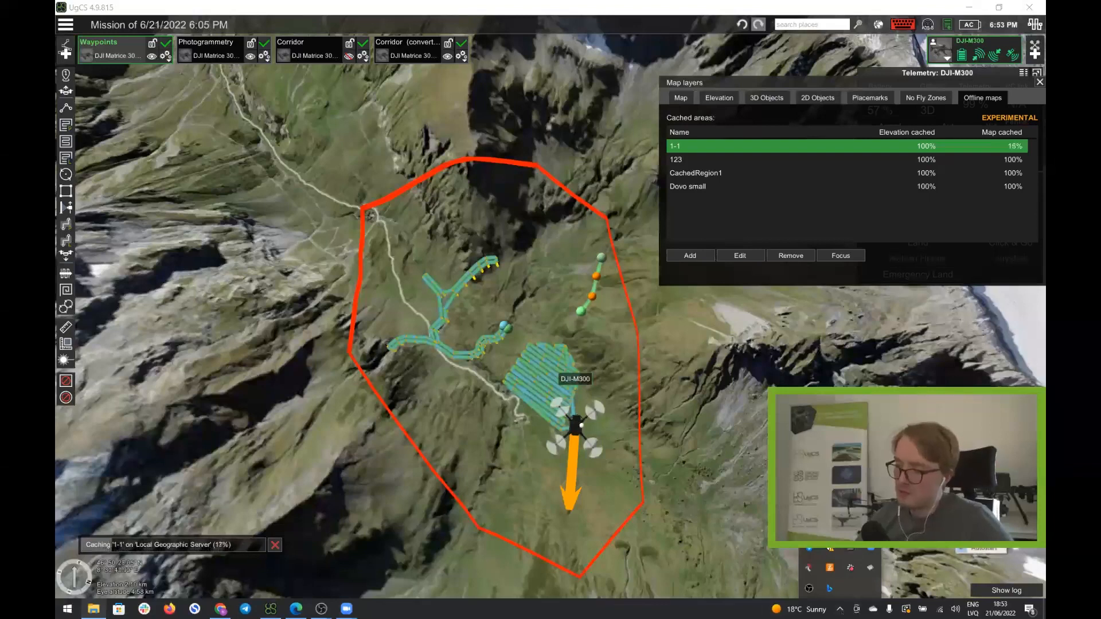
click(830, 528)
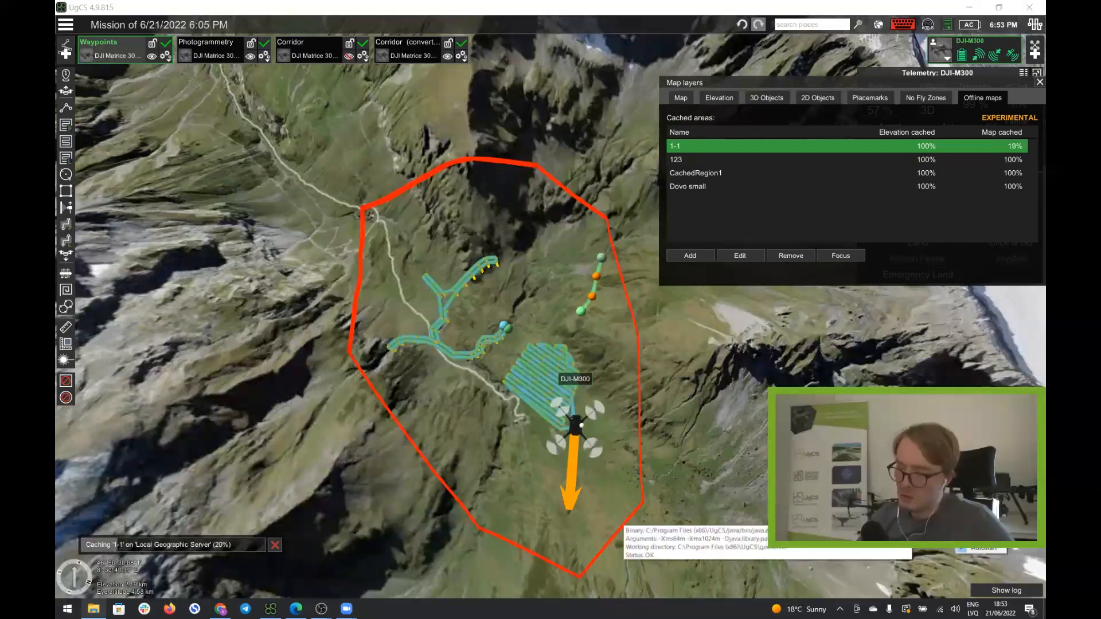
click(311, 498)
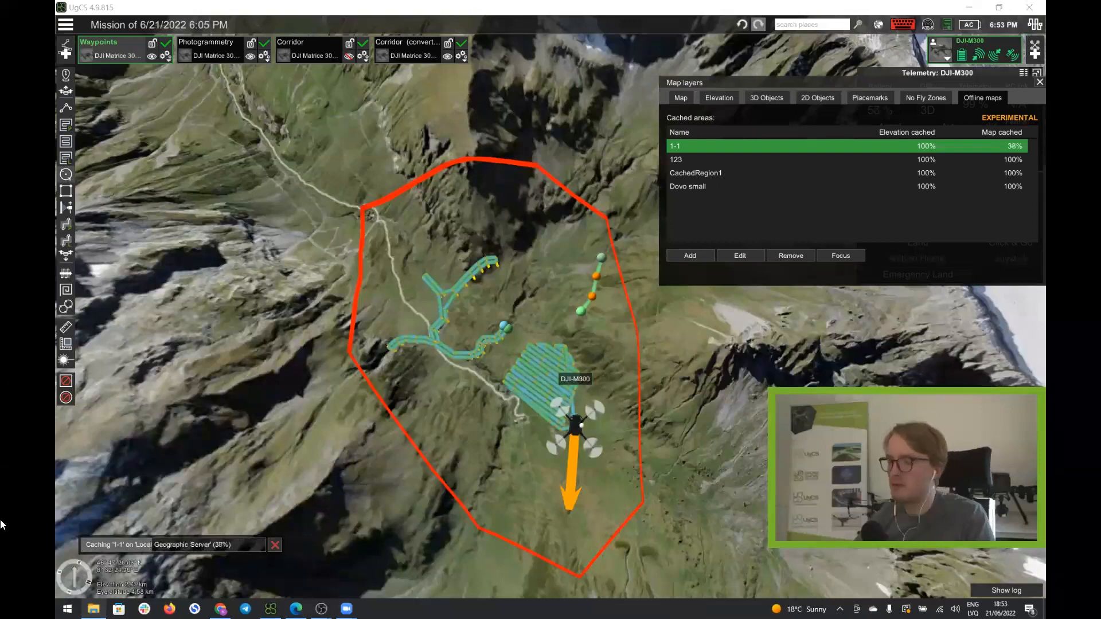
right_click(286, 419)
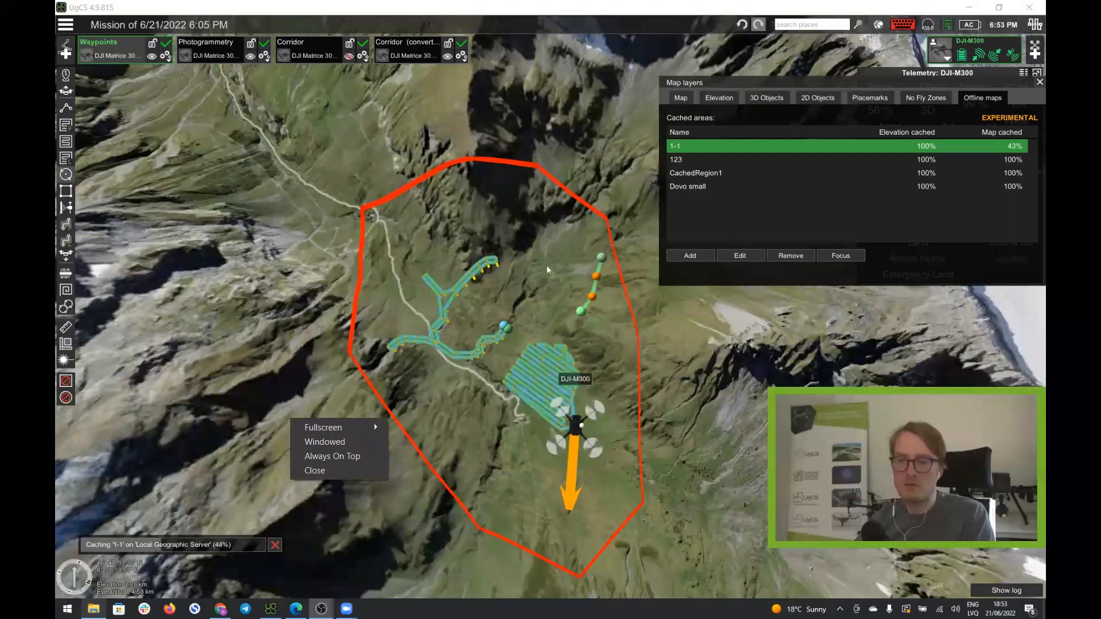
click(298, 312)
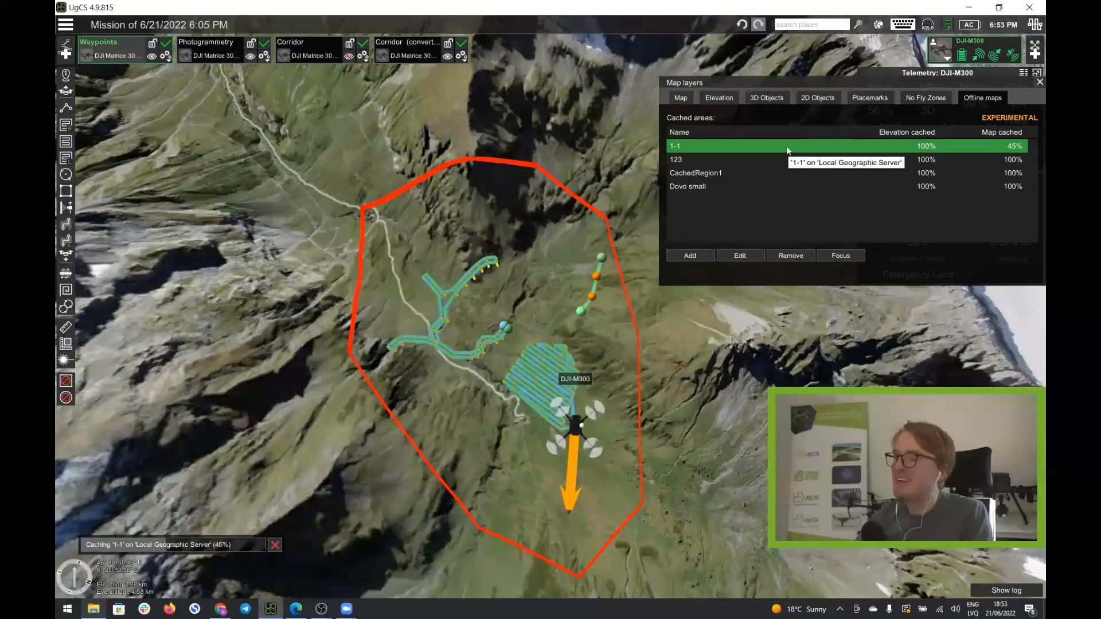
Focus the map on the cached area 123 and compare the entries 123 and CachedRegion1.
click(689, 159)
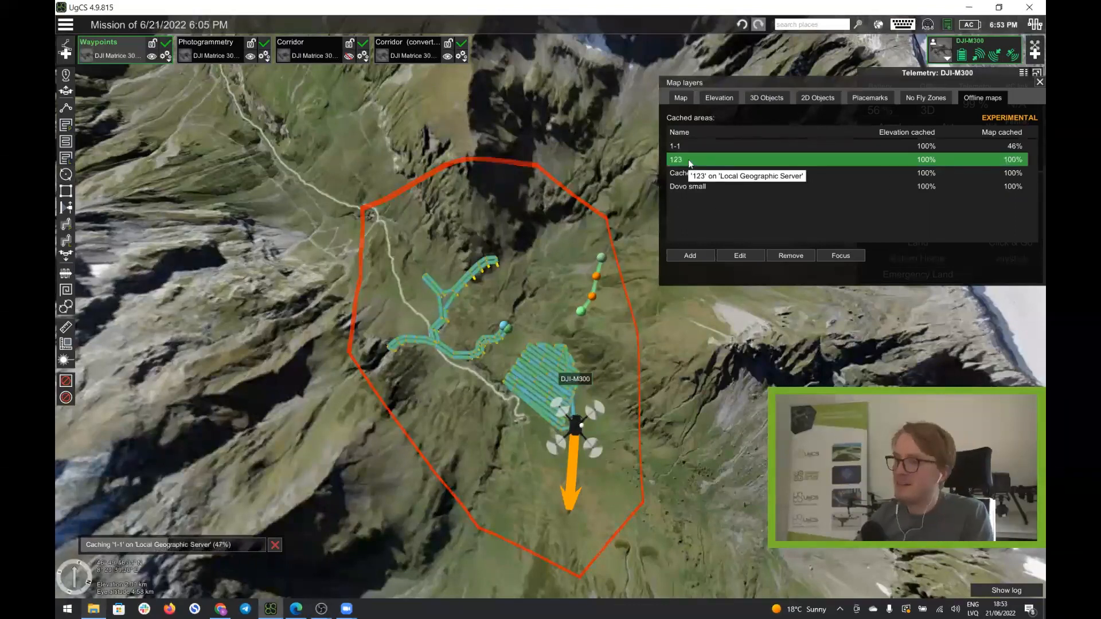
click(838, 256)
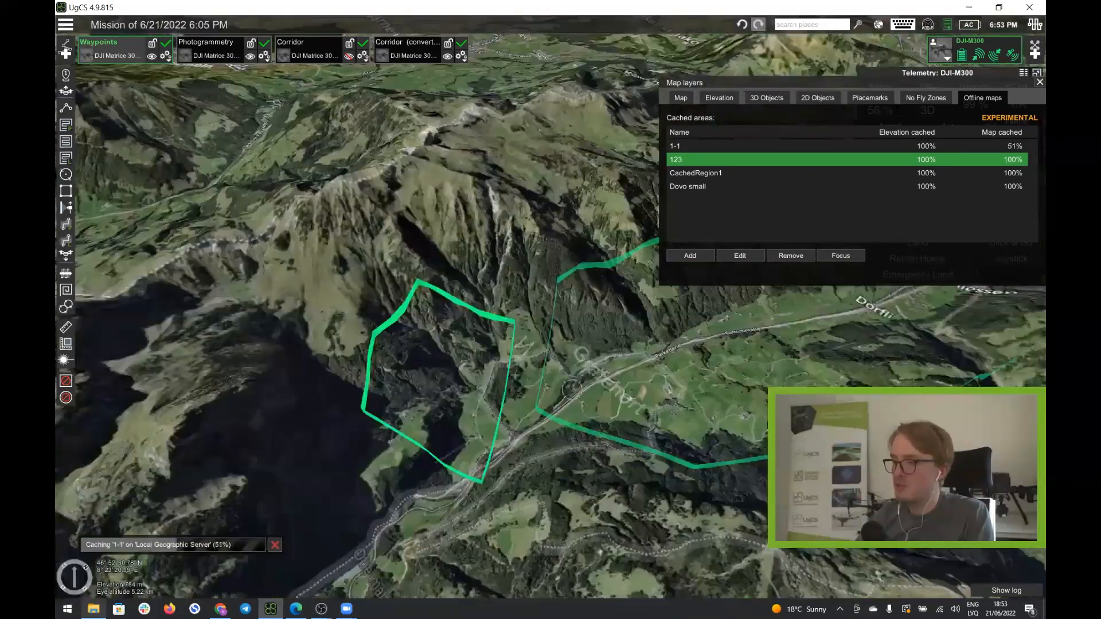
click(695, 172)
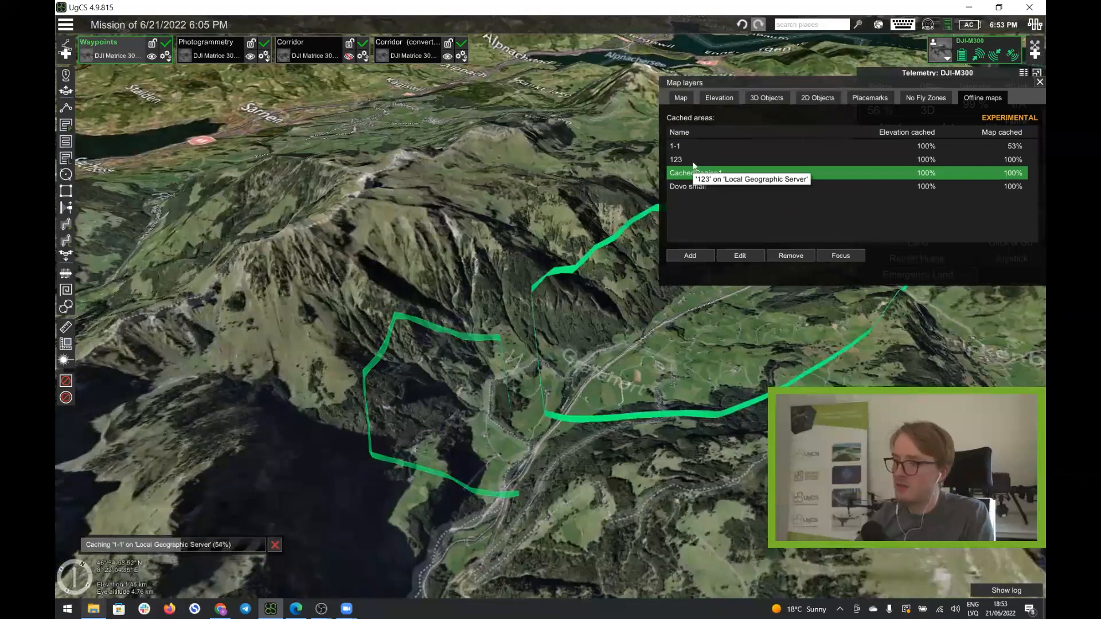
click(693, 162)
click(691, 172)
click(692, 162)
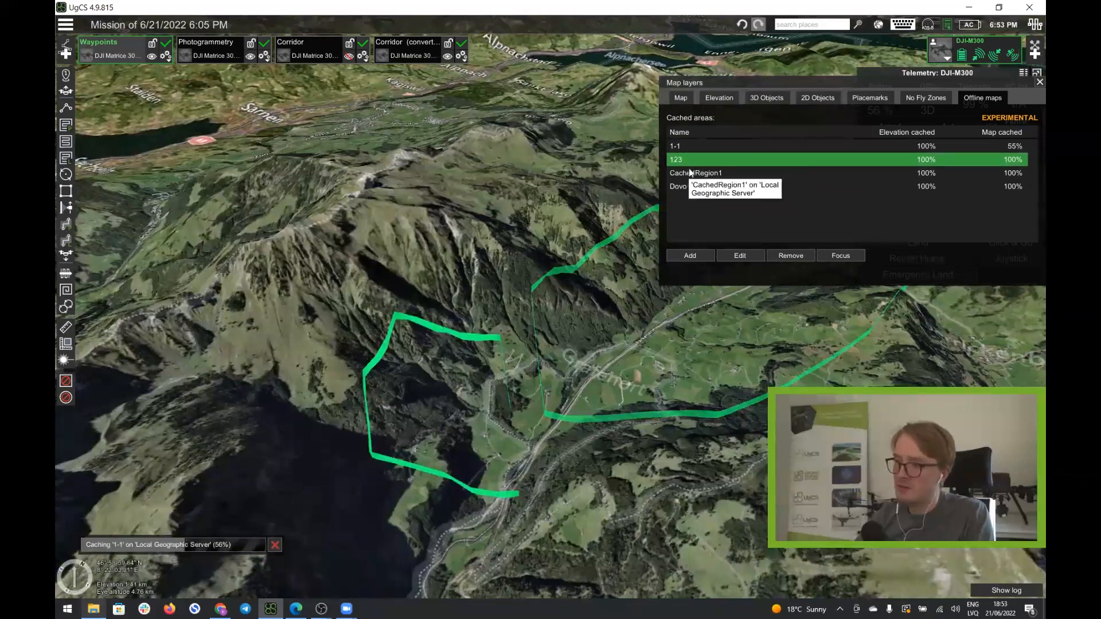
click(691, 172)
click(692, 161)
Remove CachedRegion1 from the cached areas.
click(700, 174)
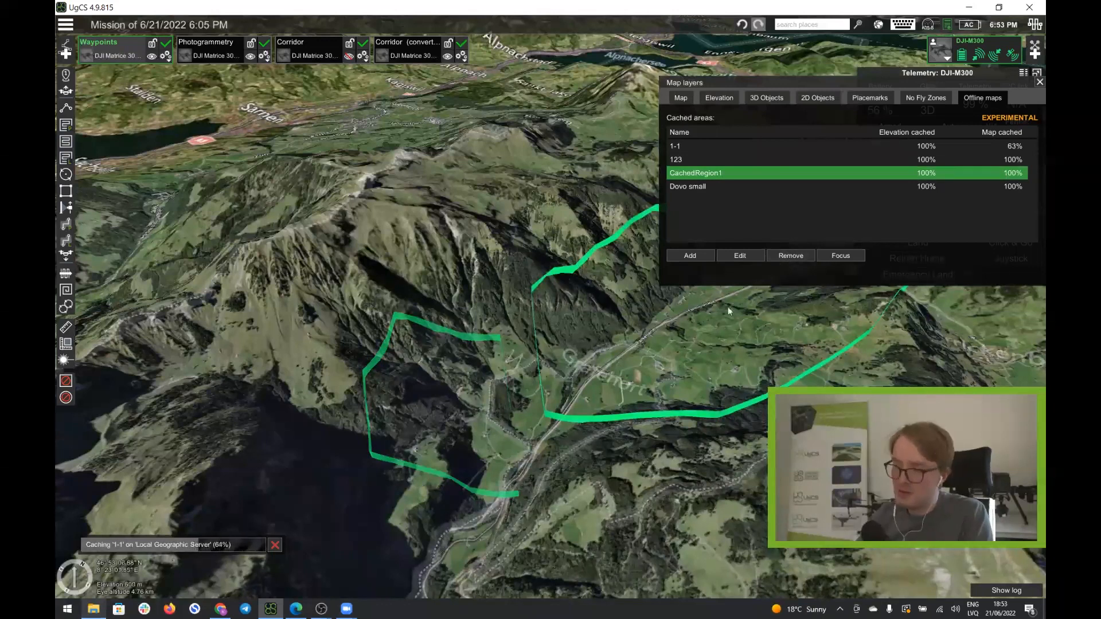
click(785, 258)
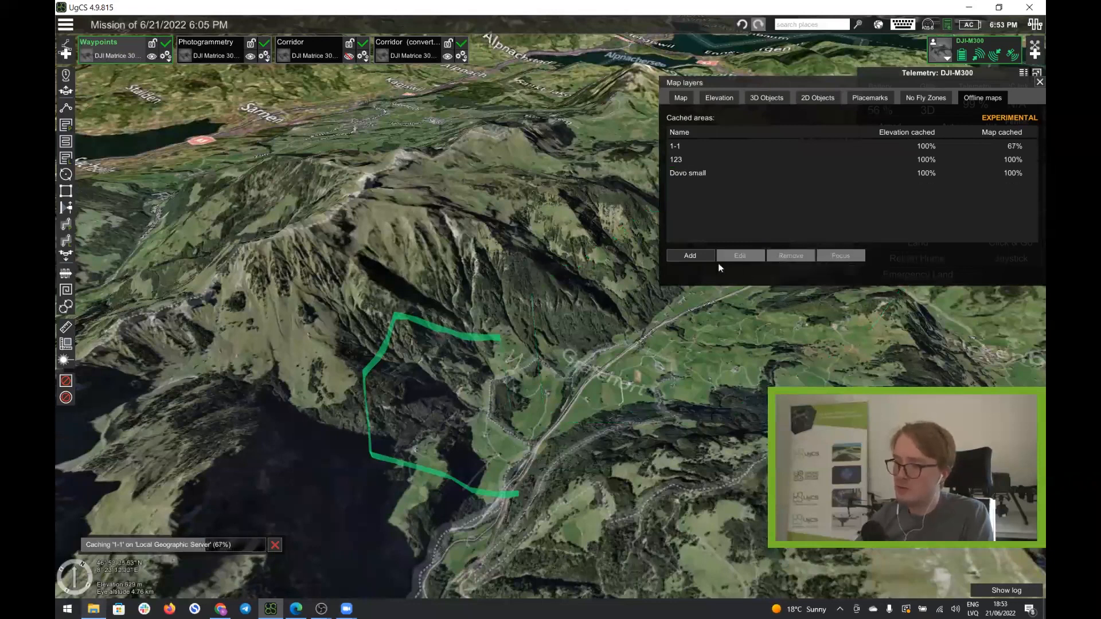
Focus the map on the cached area 1-1, close the map layers settings and view the routes from farther away.
click(677, 147)
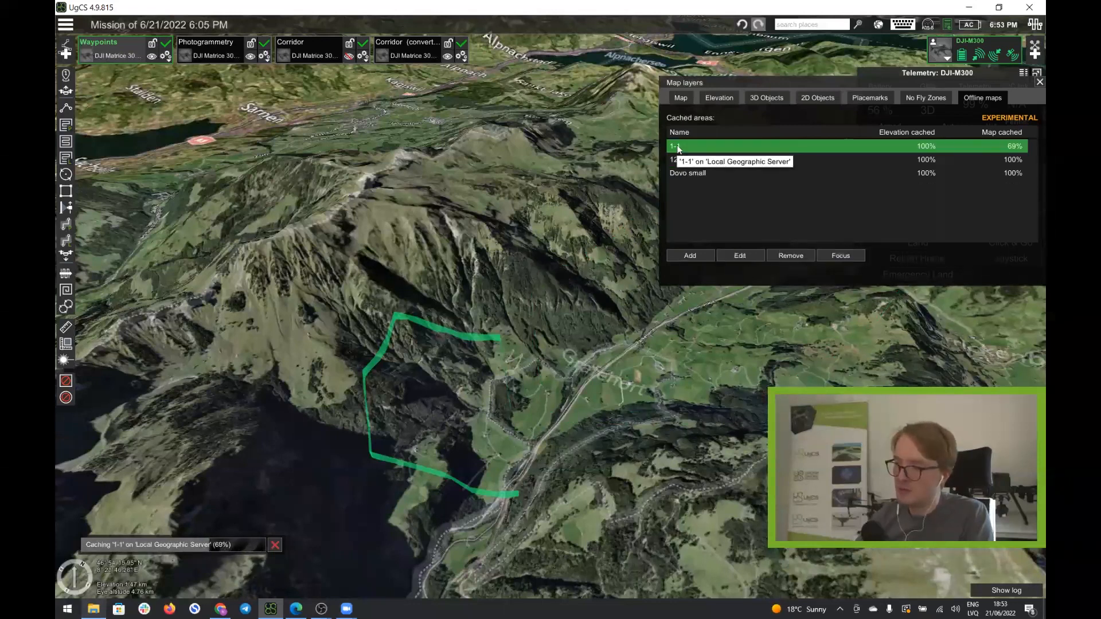
click(858, 257)
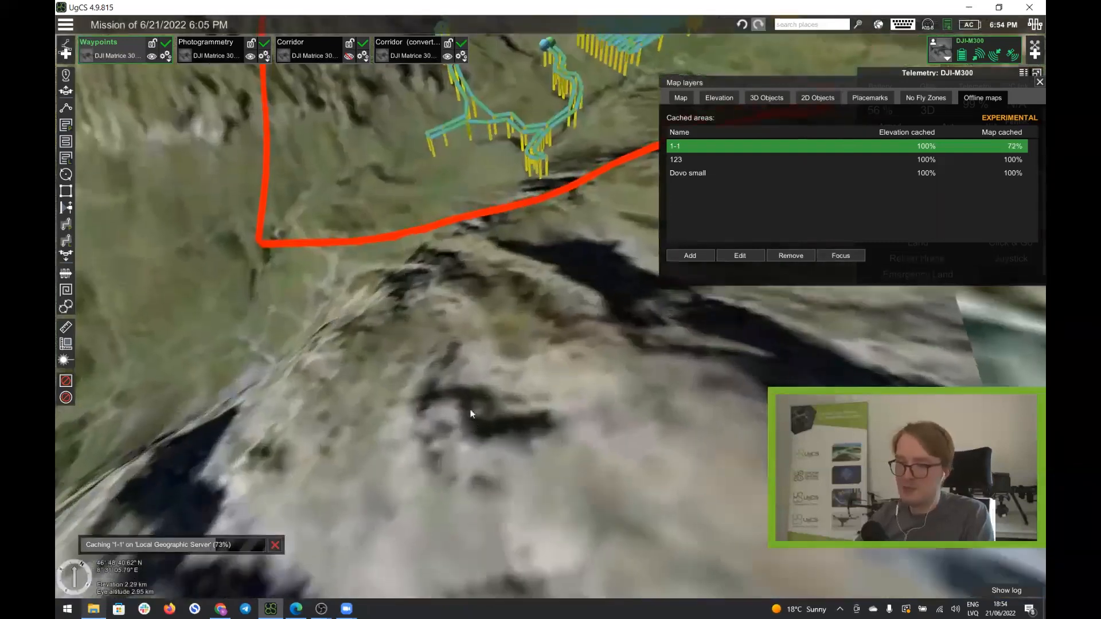
click(1039, 82)
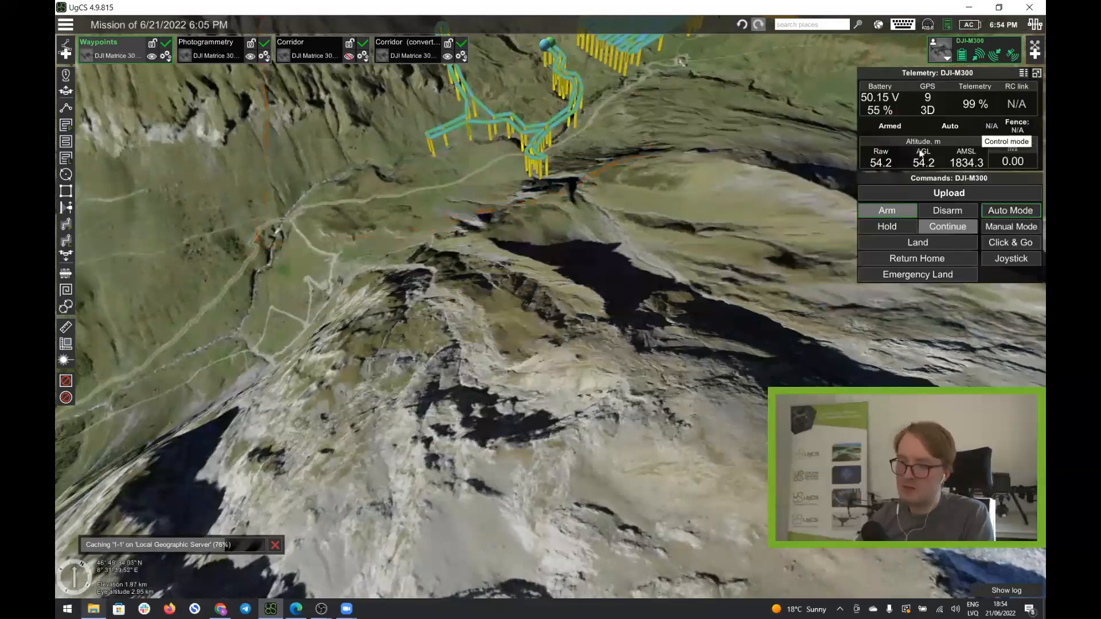
drag(427, 250, 428, 353)
scroll(428, 354, down, 3)
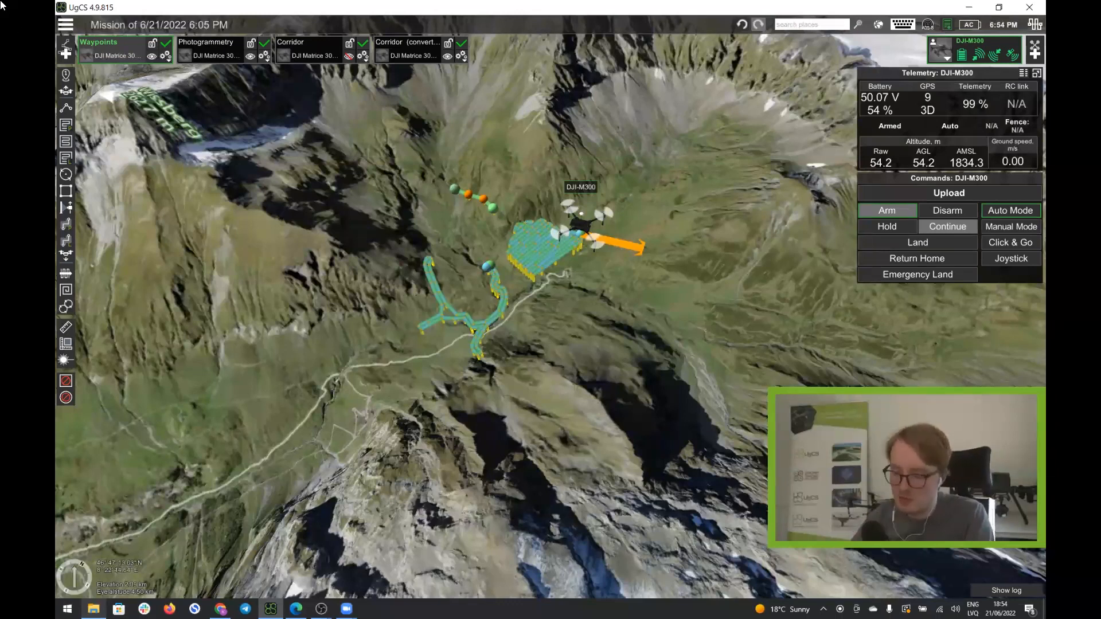
click(19, 130)
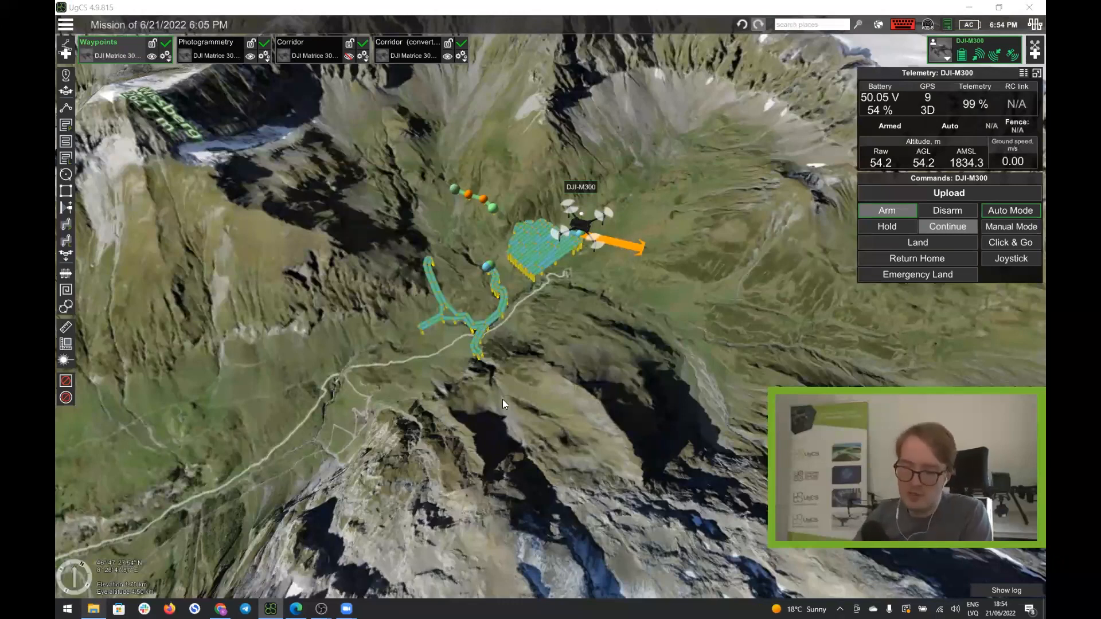
click(296, 609)
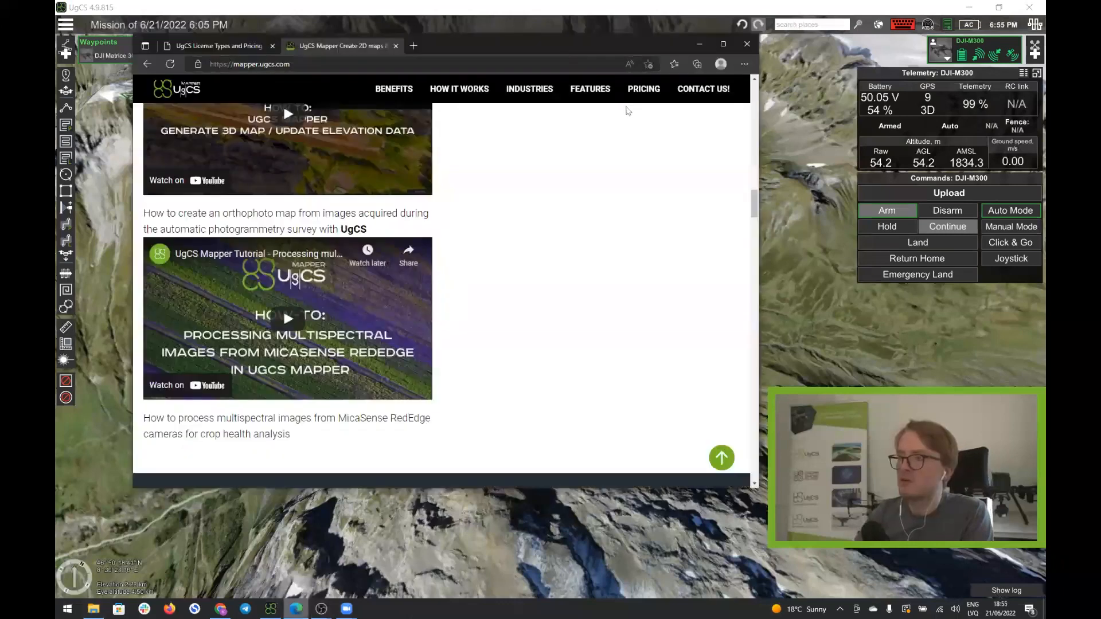
click(218, 48)
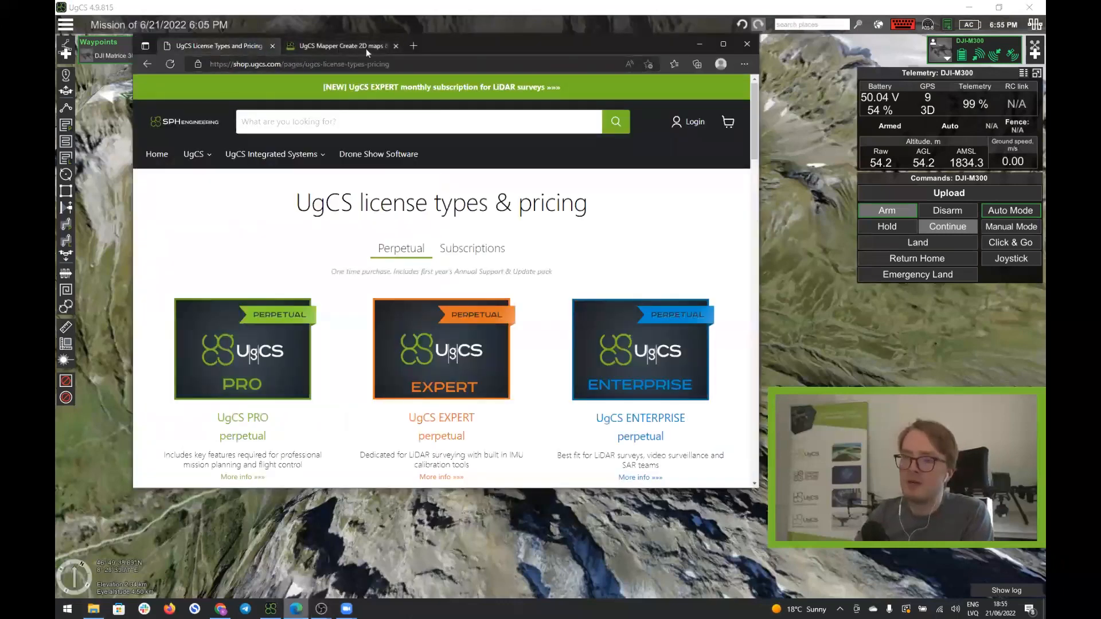
click(414, 45)
text(u)
key(Return)
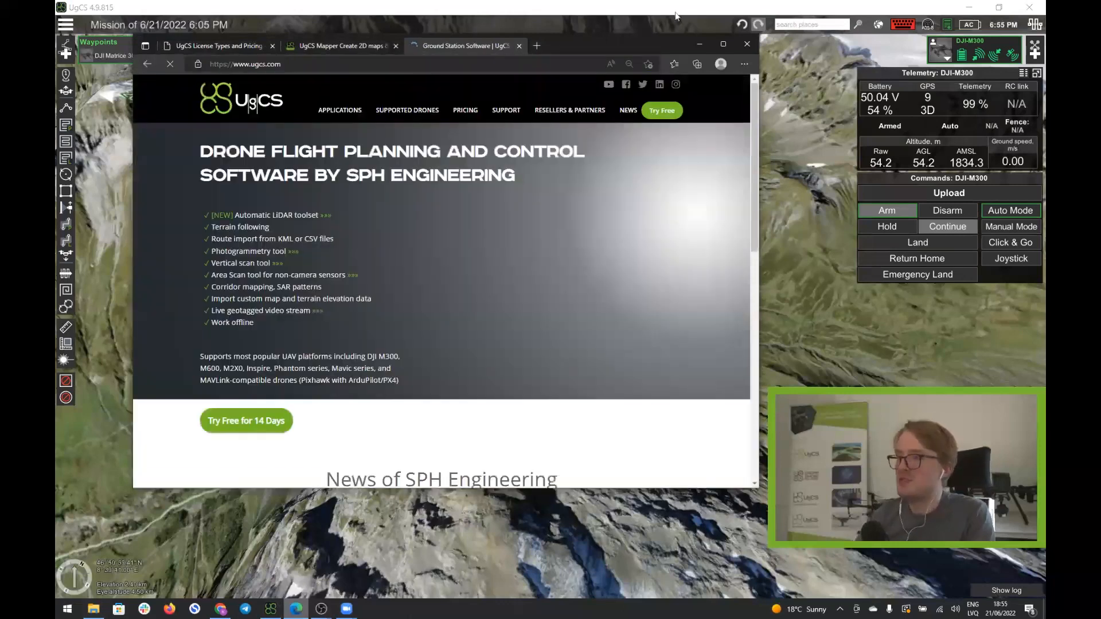
Open the website's Get Support page and highlight the heading "UgCS USER GROUP on FACEBOOK".
mouse_move(504, 117)
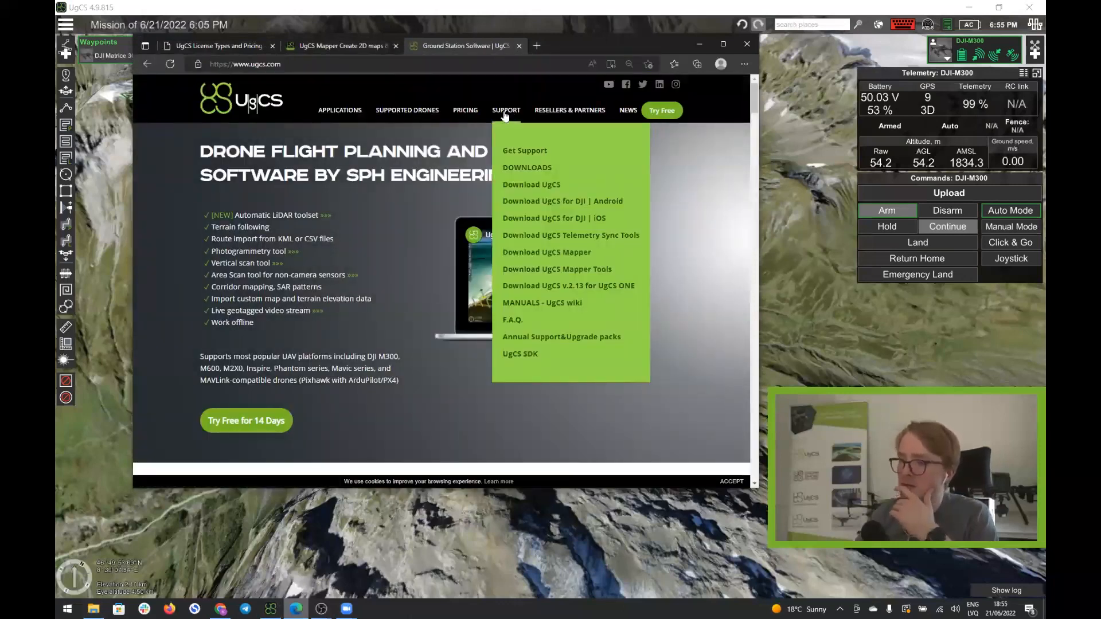
click(523, 155)
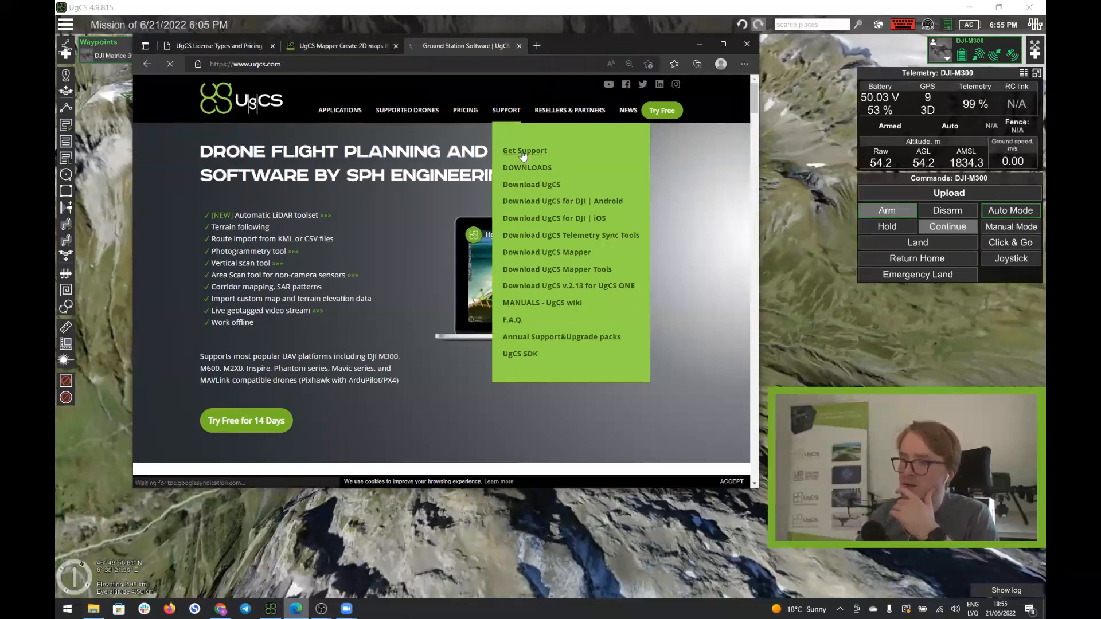
scroll(557, 211, down, 2)
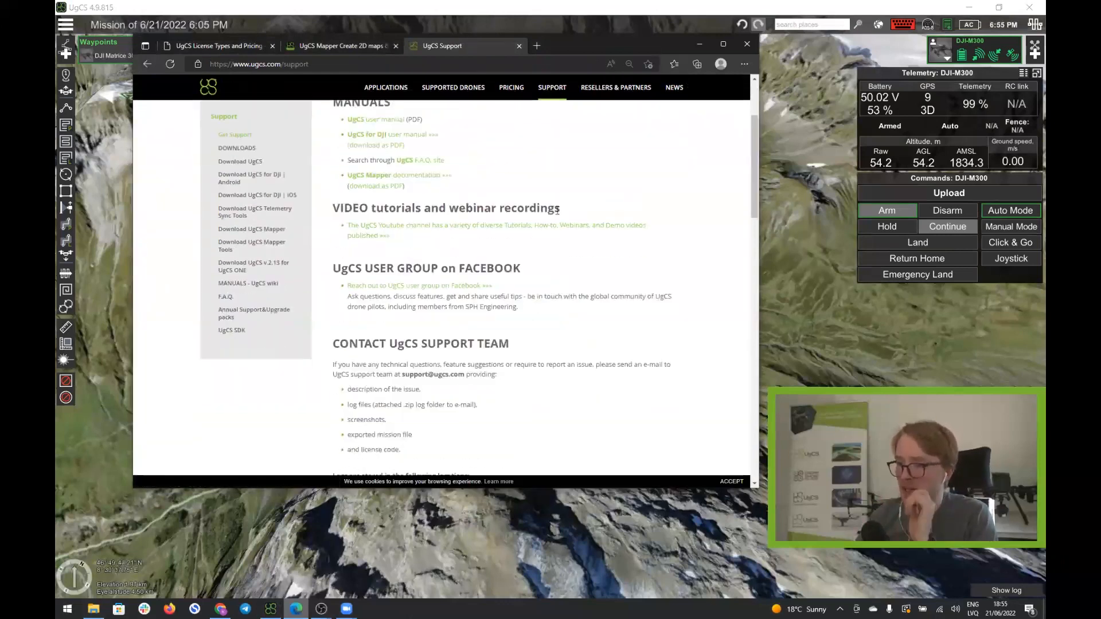
scroll(557, 211, down, 1)
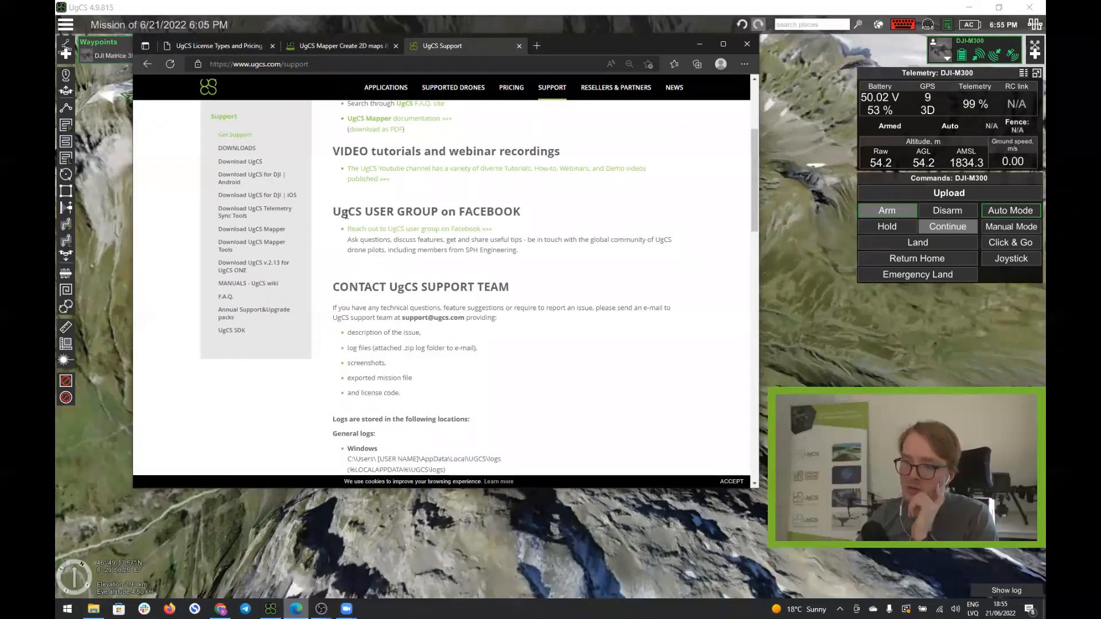
drag(334, 212, 548, 210)
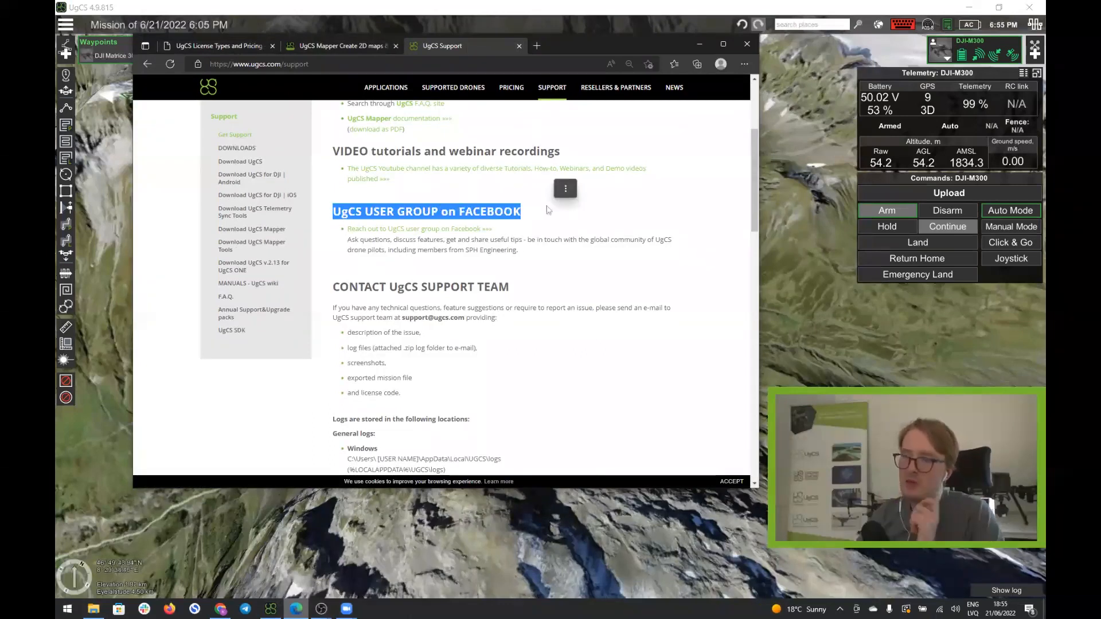
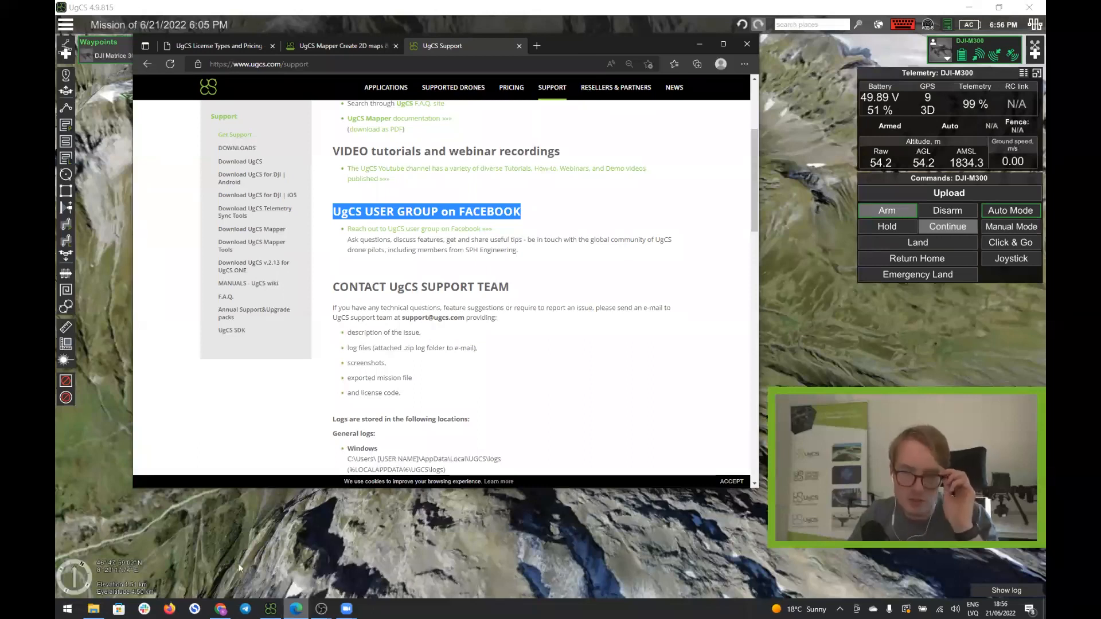
Return to UgCS and select the photogrammetry survey area to show its segment parameters.
click(240, 538)
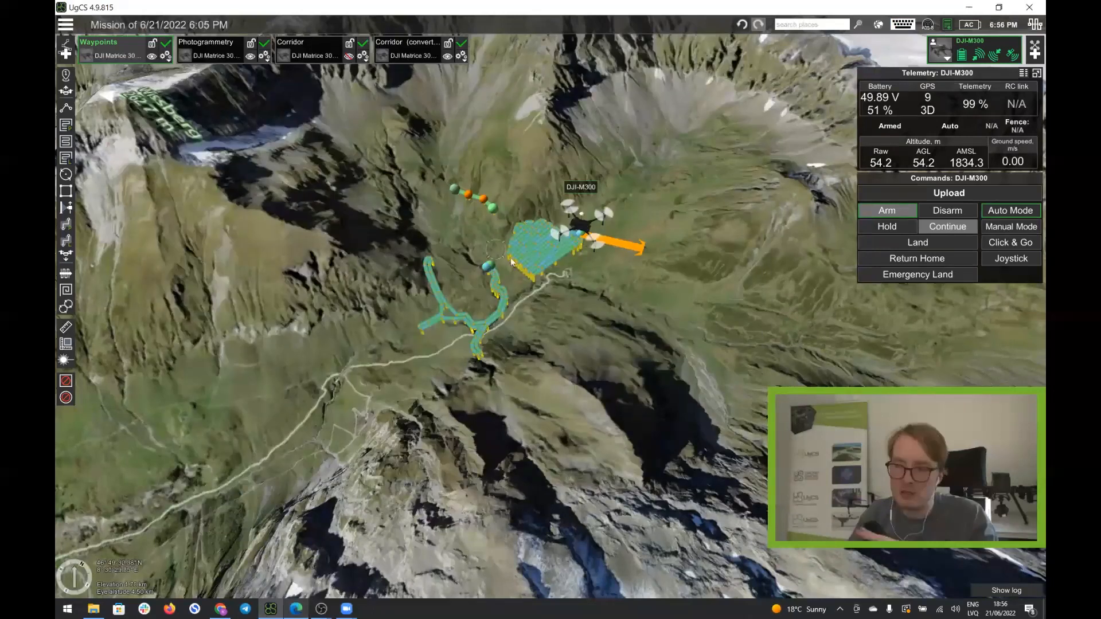
mouse_move(513, 262)
scroll(513, 262, up, 5)
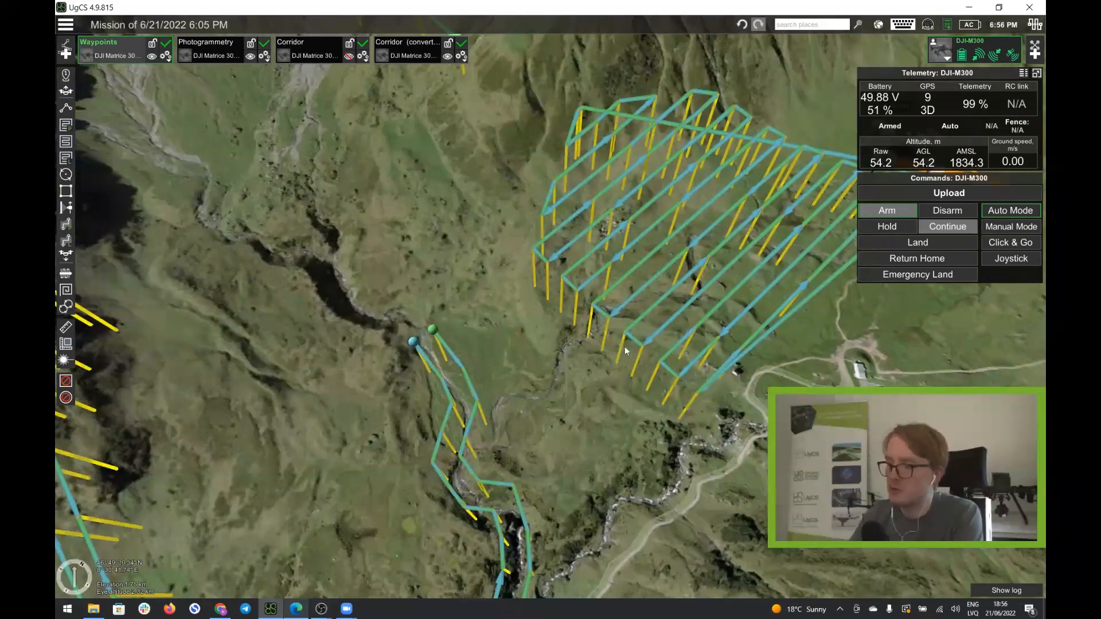
click(625, 350)
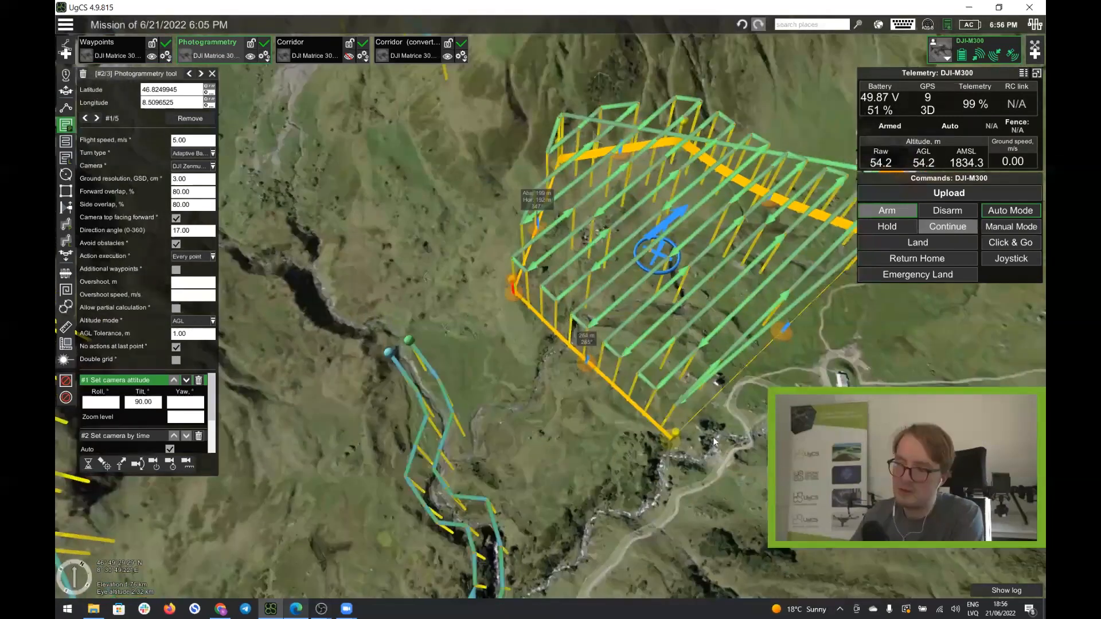
drag(713, 441, 113, 291)
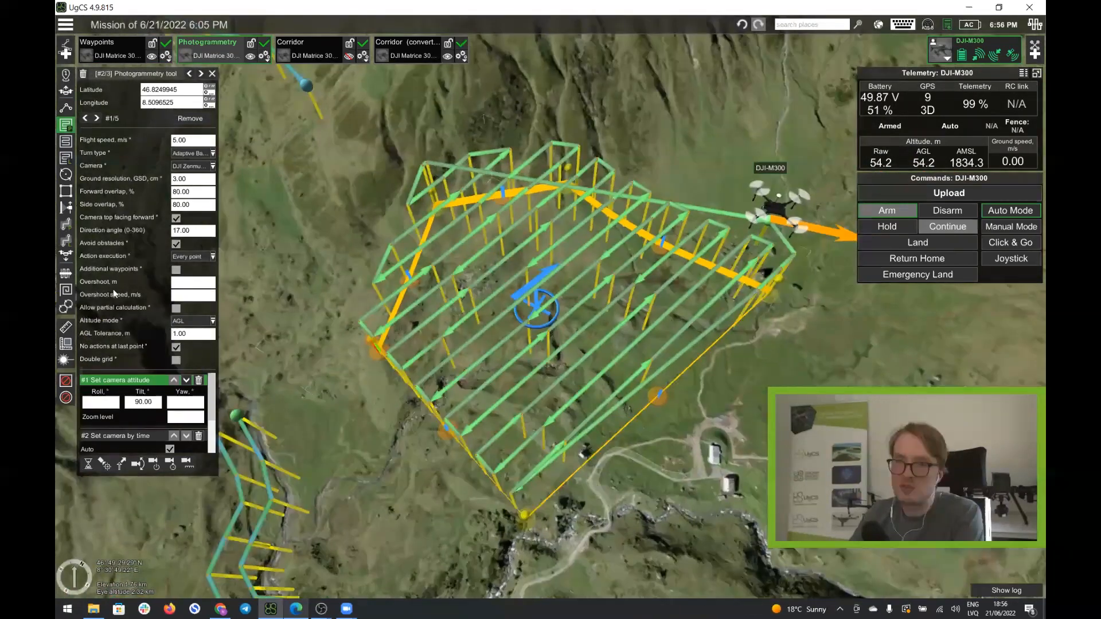
drag(549, 332, 762, 372)
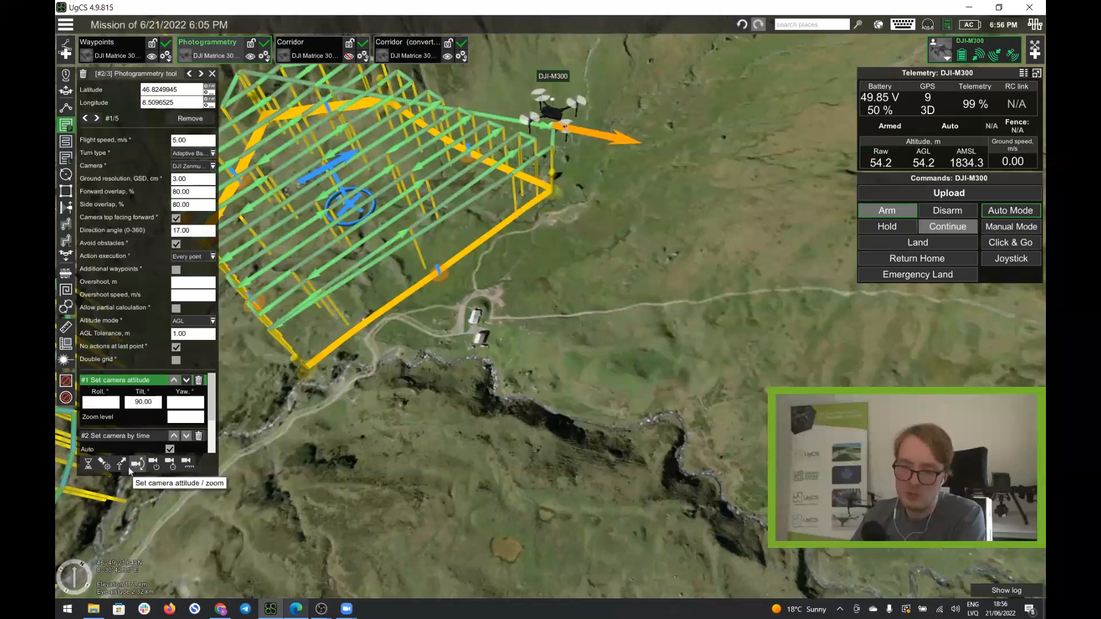
Add a Change yaw action to the photogrammetry segment and inspect the survey area's direction arrow.
click(121, 465)
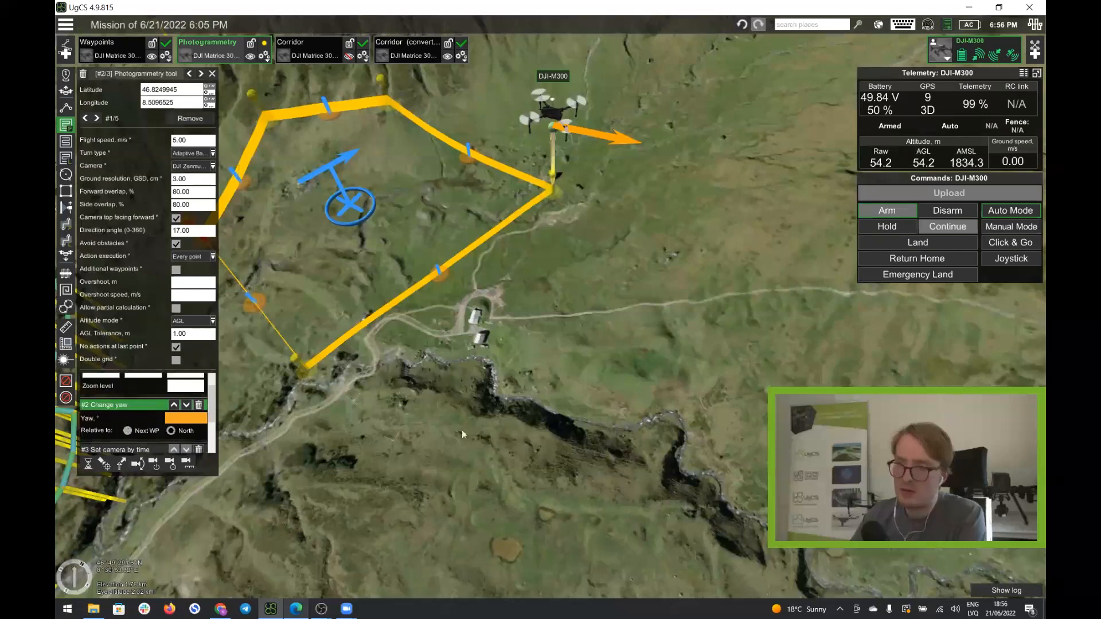
drag(462, 429, 573, 525)
right_drag(574, 525, 648, 453)
drag(648, 453, 748, 373)
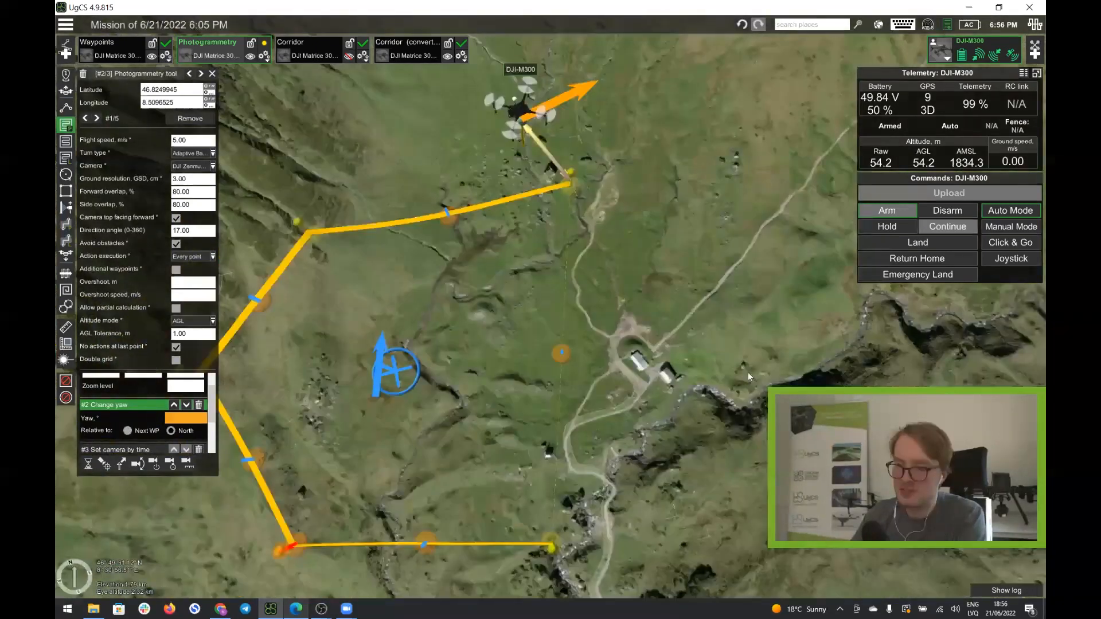
Copy the segment's direction angle into the Change yaw action, setting its yaw to 17.00° relative to north.
click(194, 232)
double_click(194, 231)
key(ctrl+c)
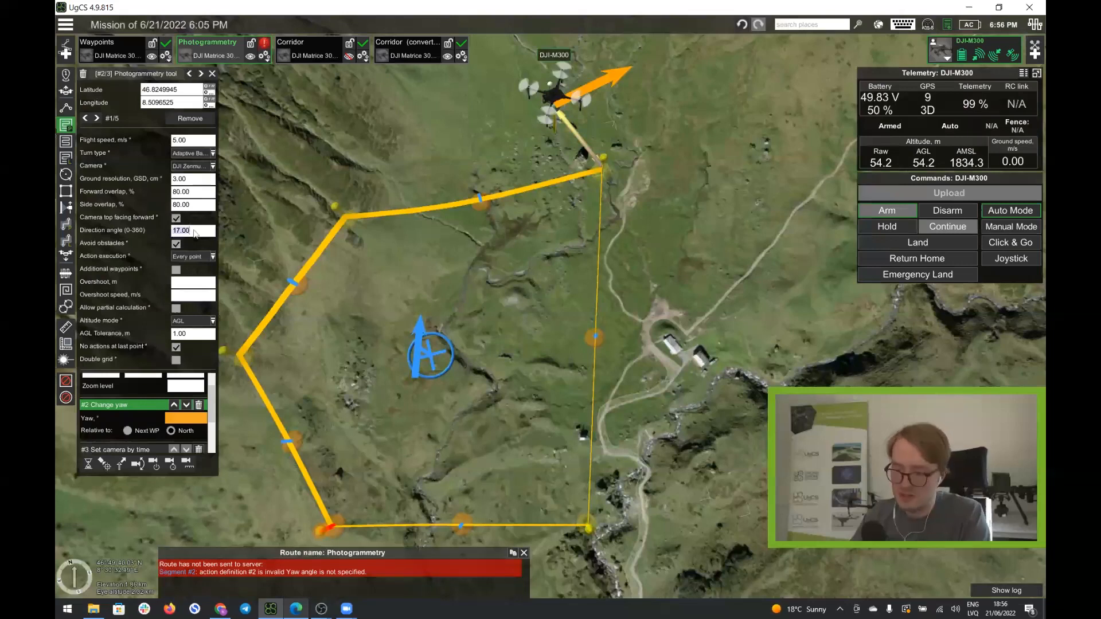
click(186, 418)
key(ctrl+v)
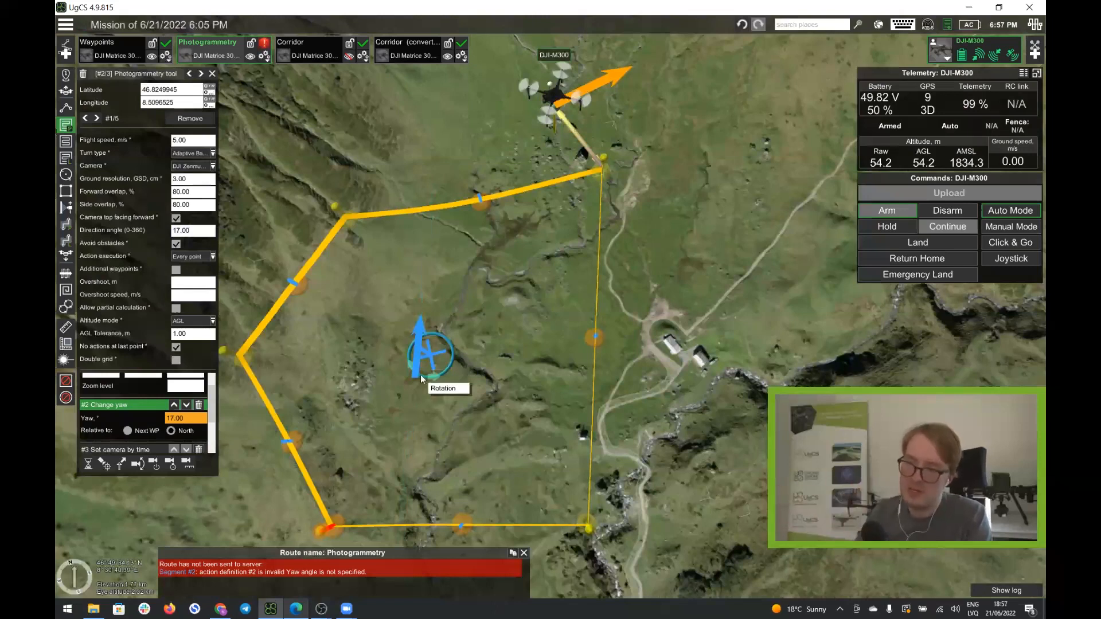
mouse_move(416, 342)
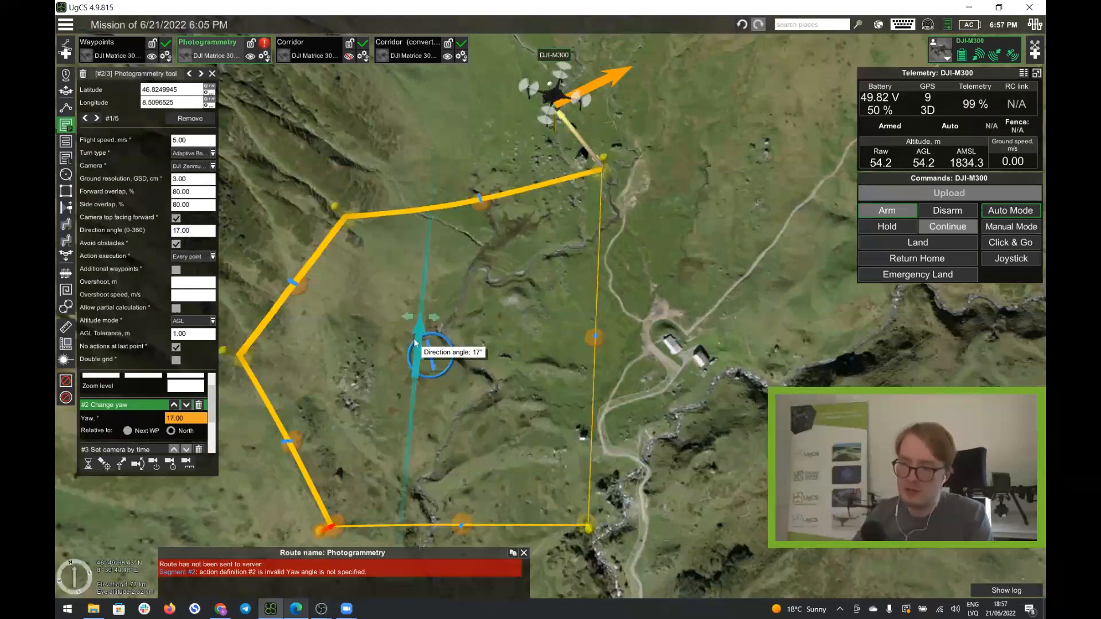
click(199, 421)
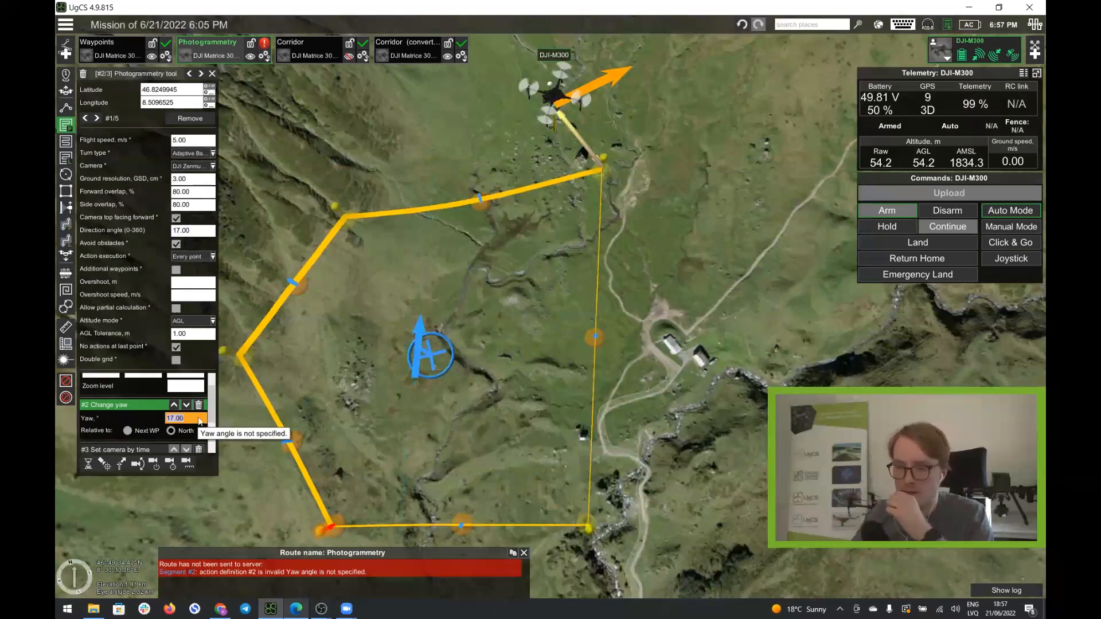
key(Return)
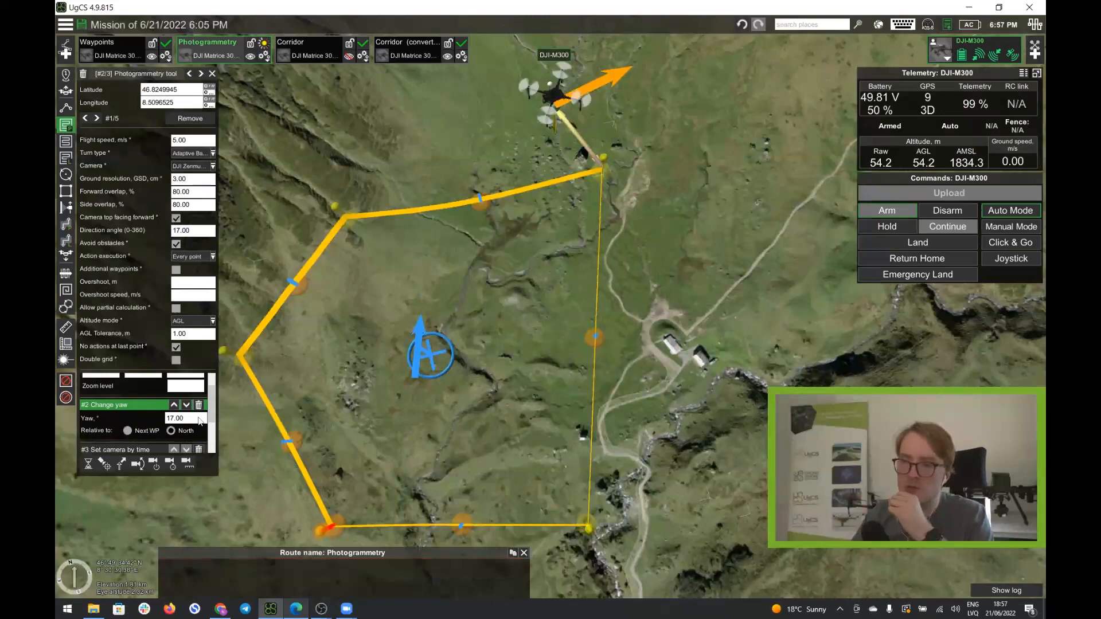
Enable the double grid for the photogrammetry segment.
click(176, 360)
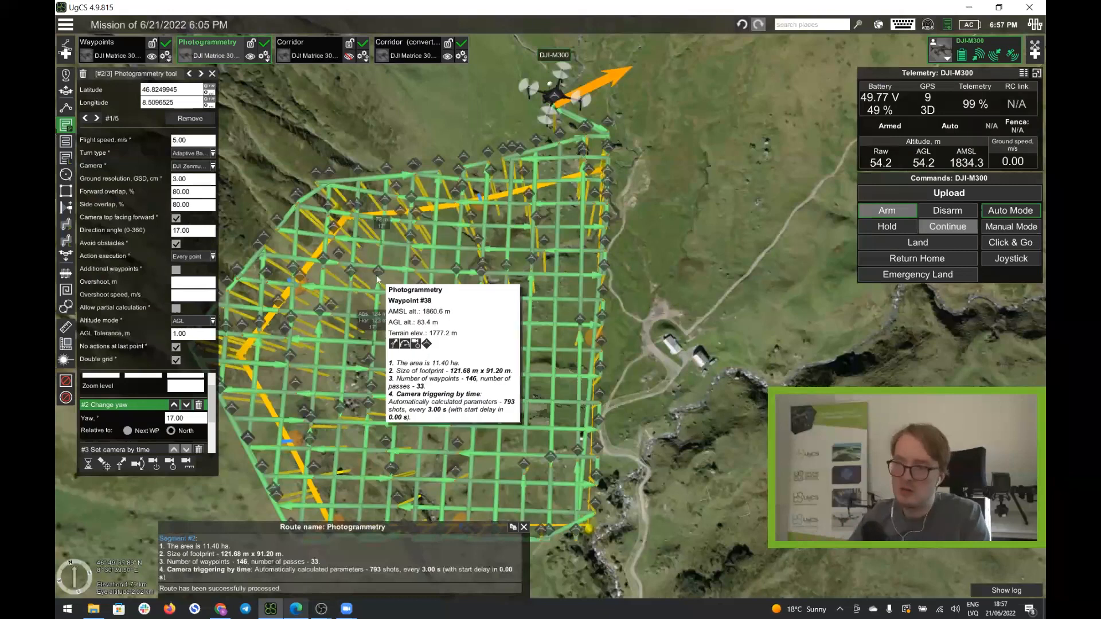
Disable the double grid for the photogrammetry segment and delete the waypoint segments before and after it.
click(176, 360)
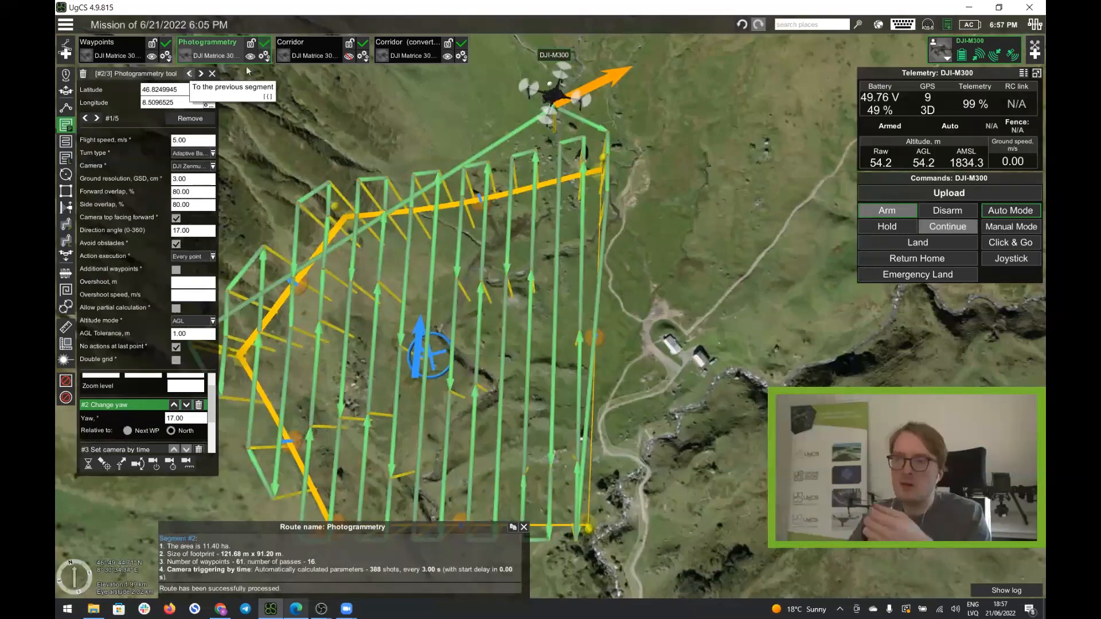
click(202, 73)
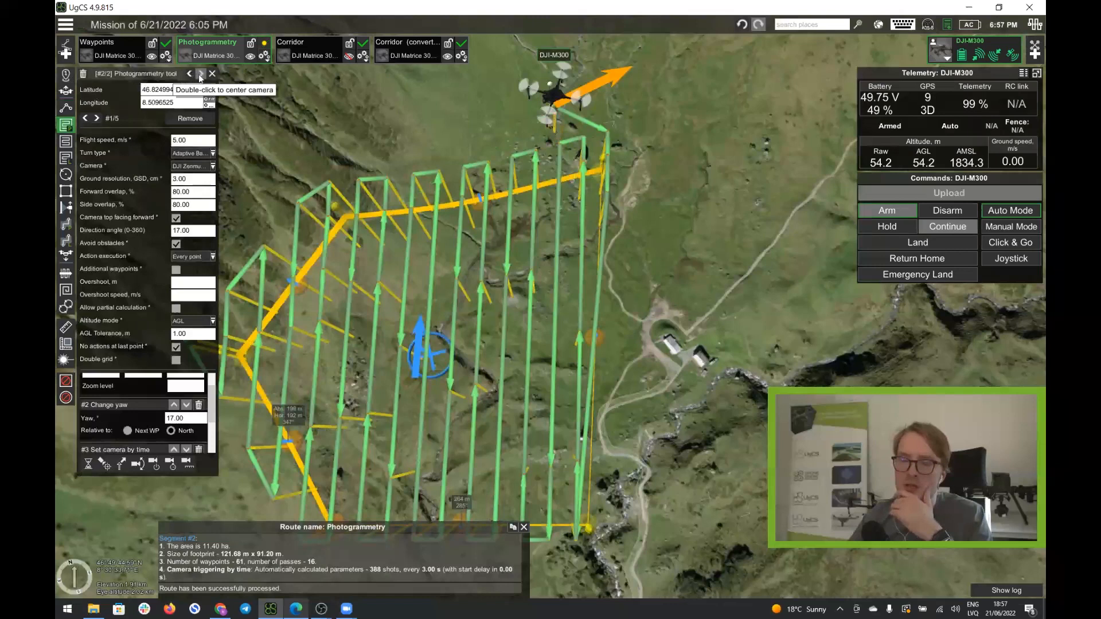
click(189, 74)
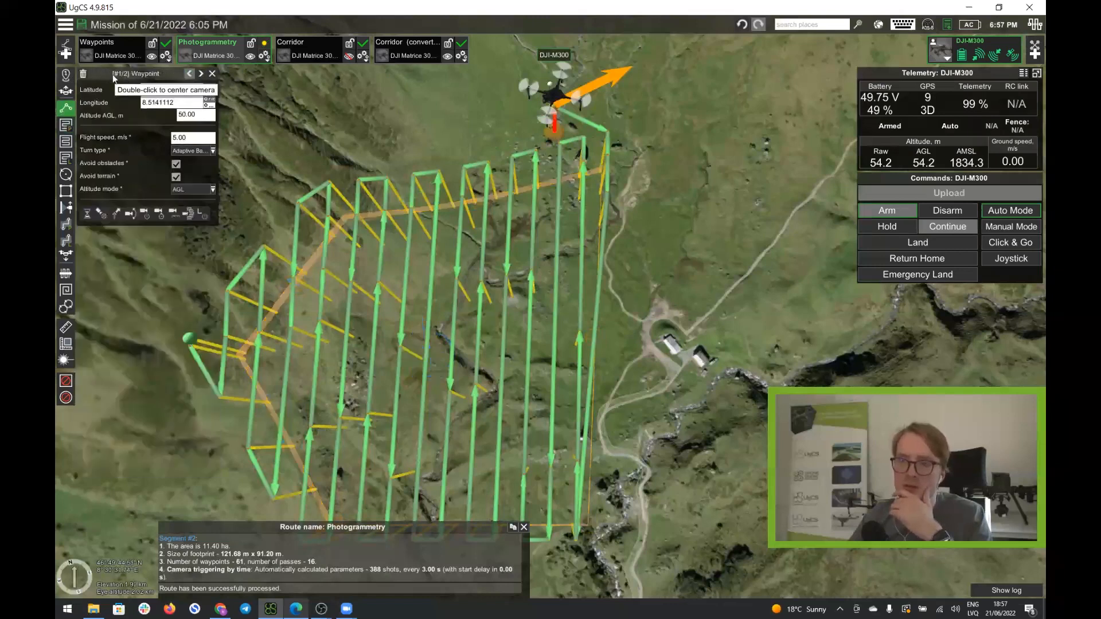
click(81, 77)
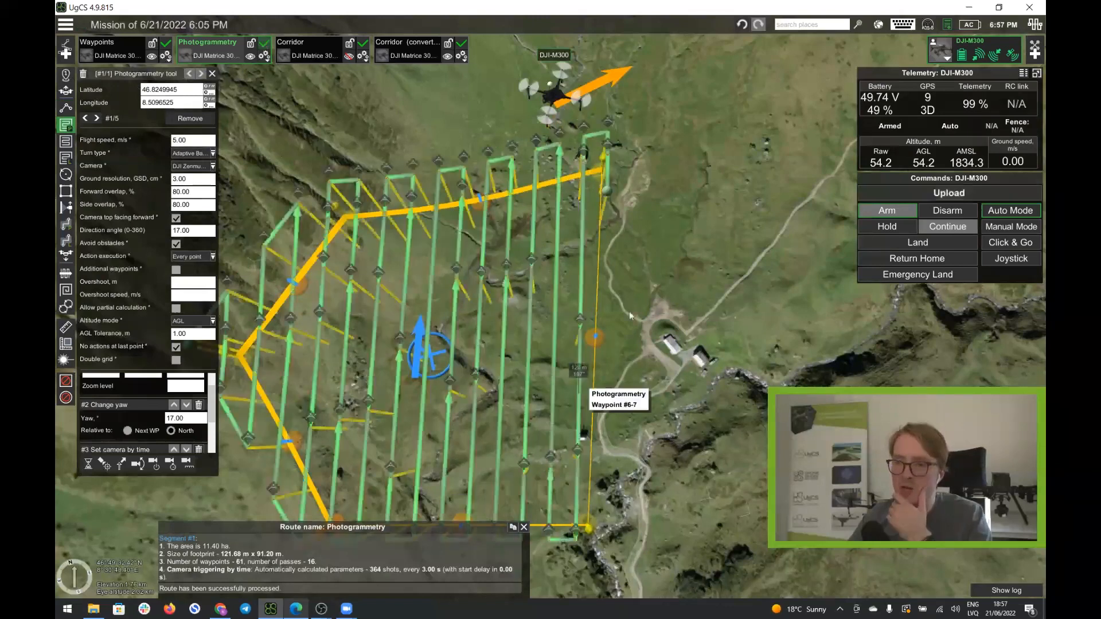
Duplicate the Photogrammetry route and rename the copy Photogrammetry-90.
click(265, 58)
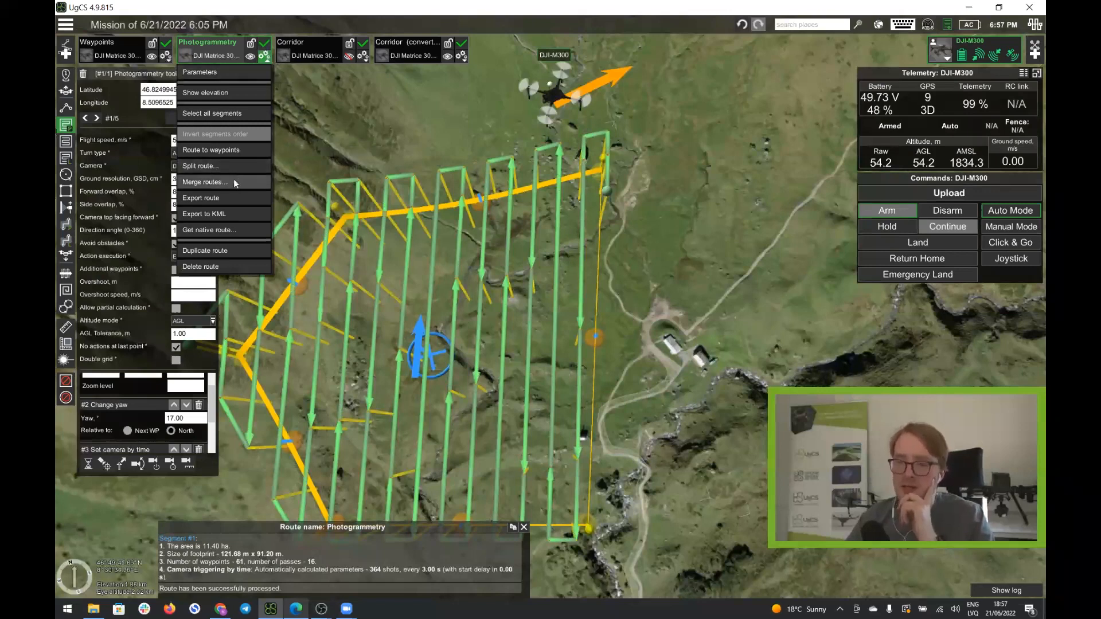
click(214, 252)
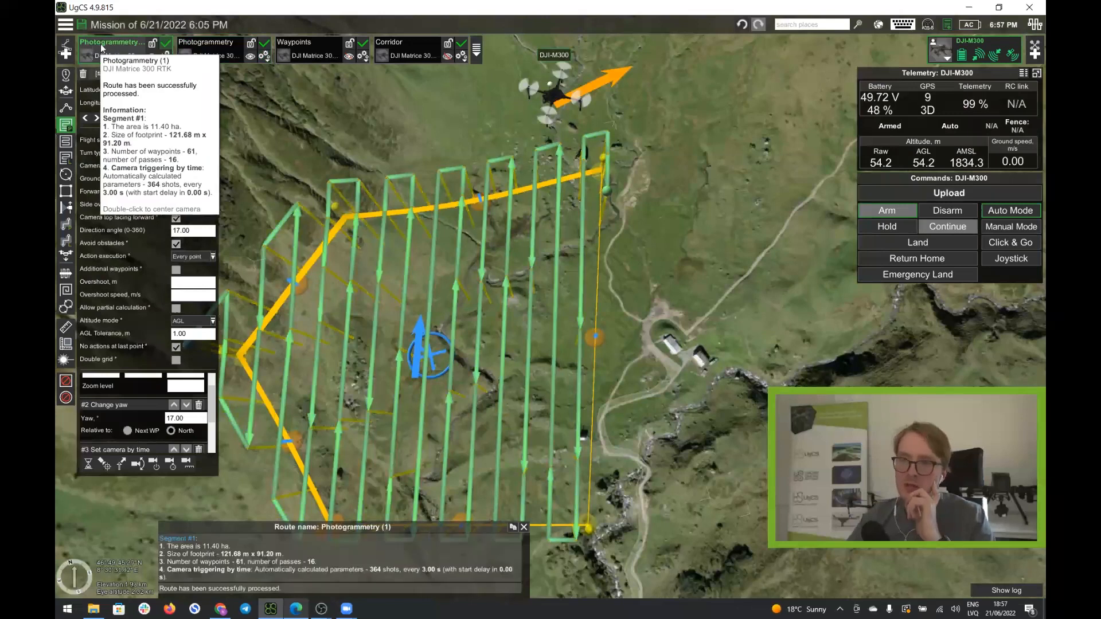
double_click(102, 44)
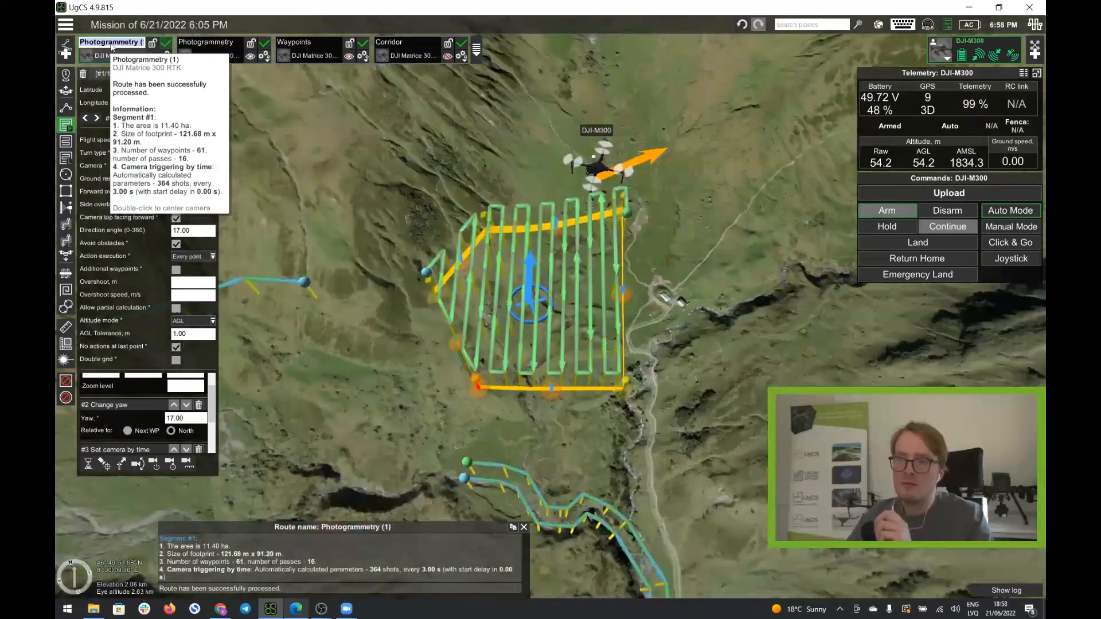
click(121, 43)
key(Right)
key(Right)
key(Right)
key(Right)
key(Right)
key(Right)
key(Right)
key(Right)
key(Right)
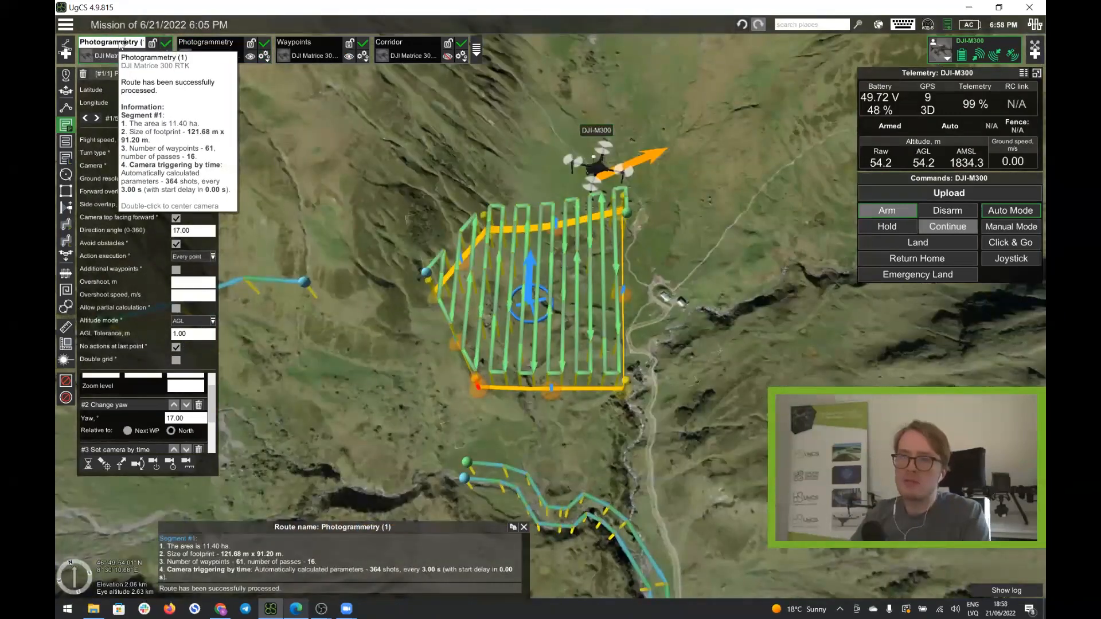
key(BackSpace)
key(BackSpace)
key(BackSpace)
key(BackSpace)
key(BackSpace)
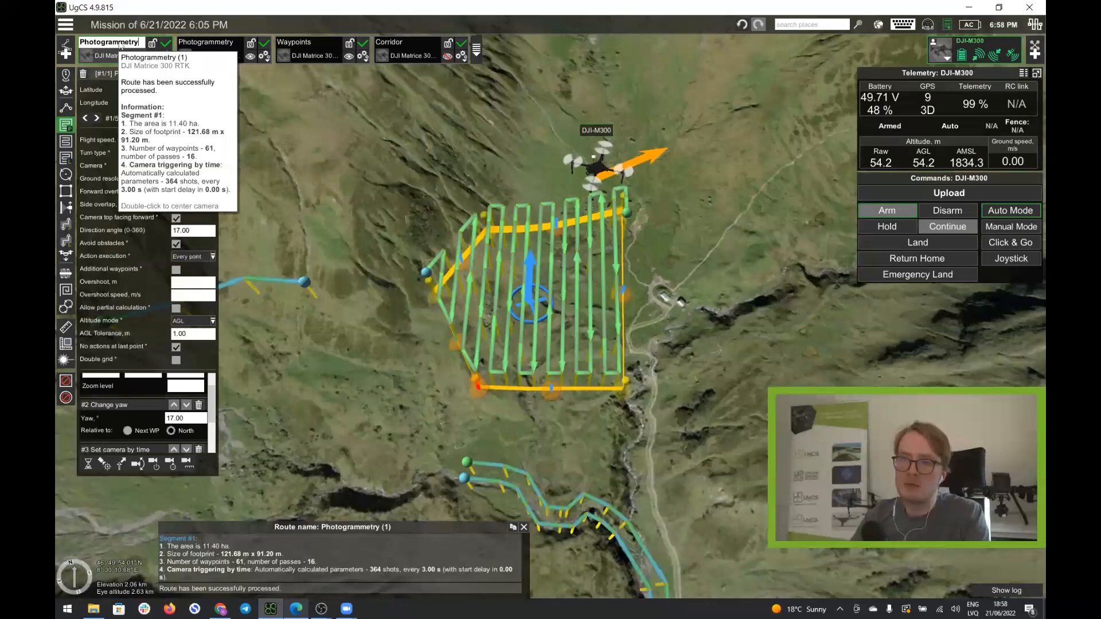
text(y-90)
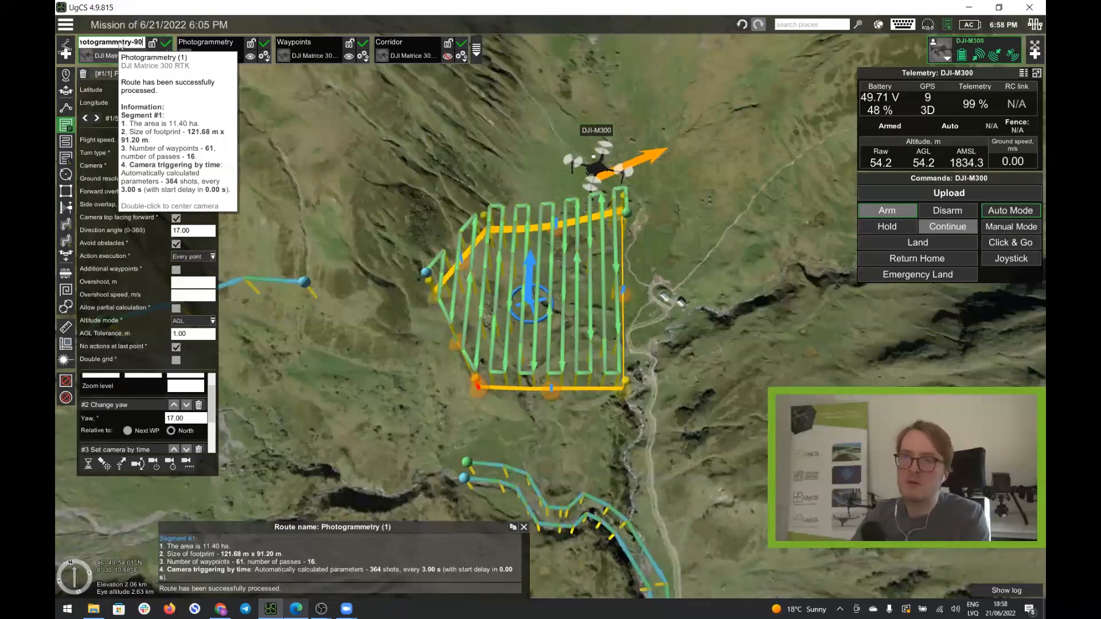
key(Return)
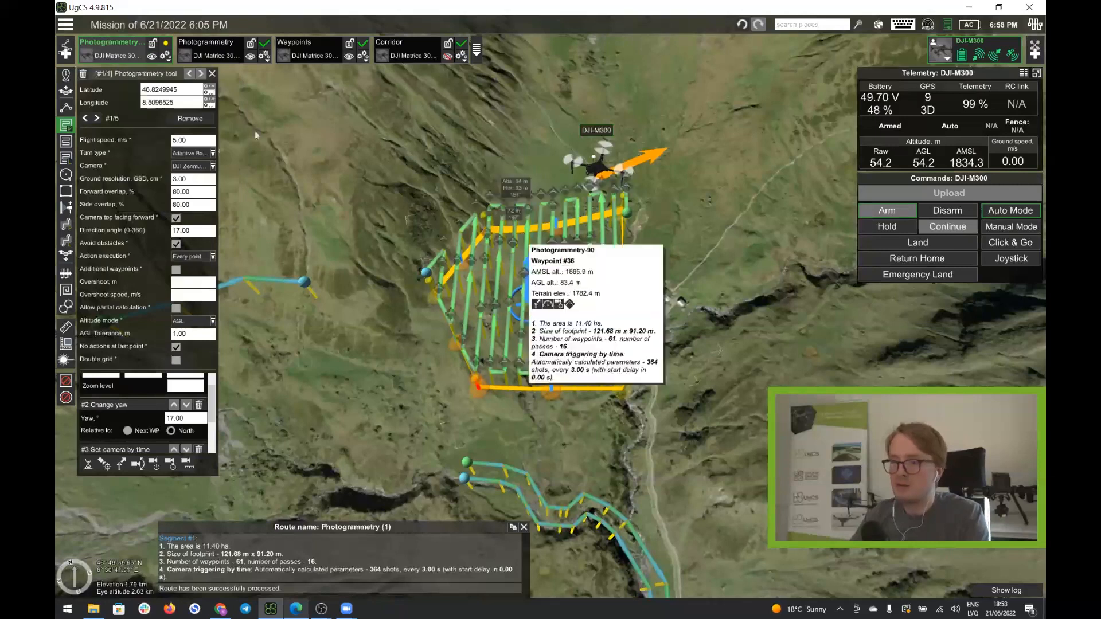
Set the direction angle of the Photogrammetry-90 route's segment to 107.00.
click(176, 231)
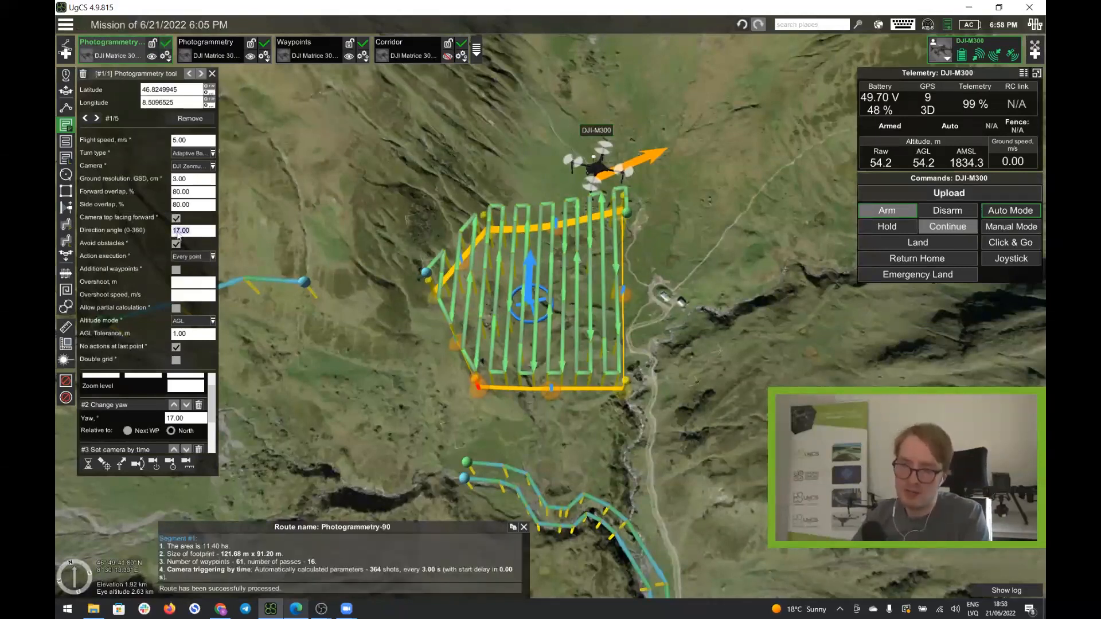
text(0)
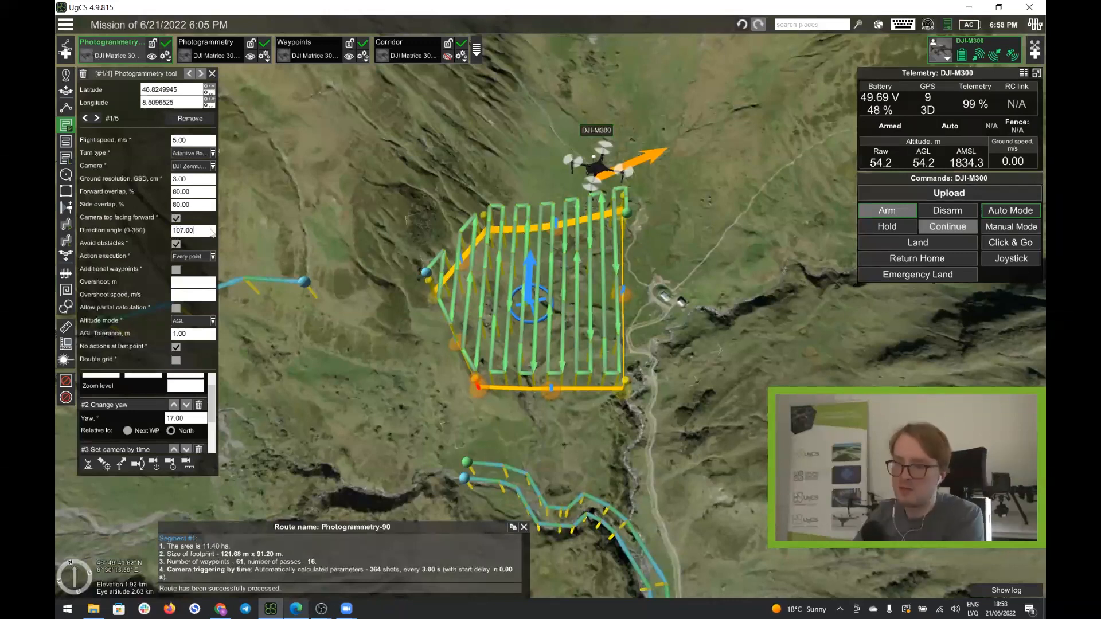
key(Return)
scroll(565, 291, up, 3)
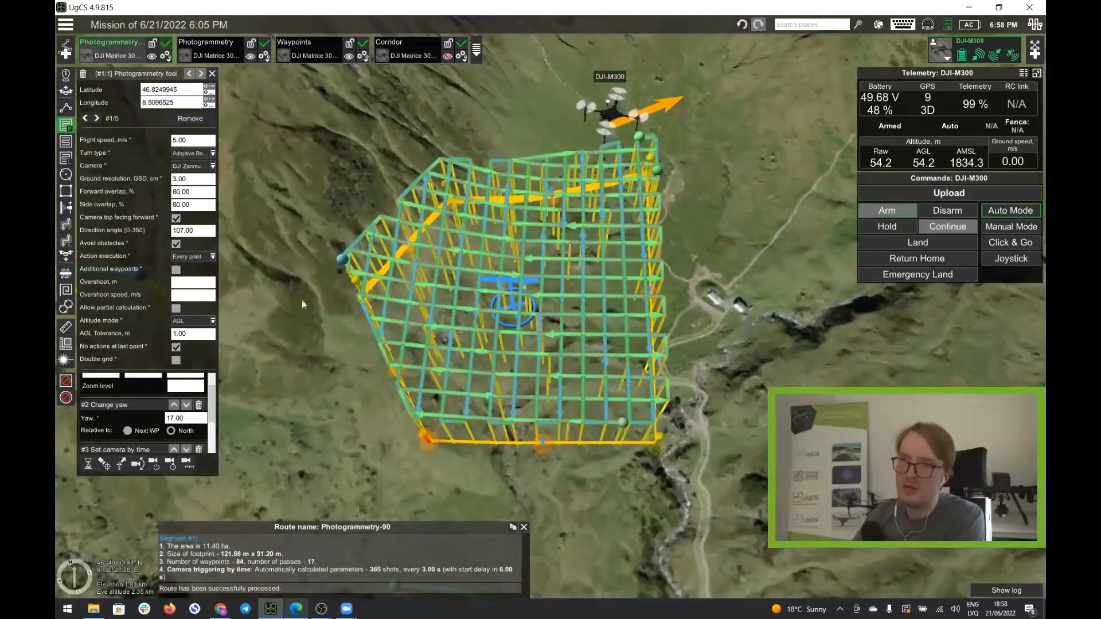
Merge the Photogrammetry route with Photogrammetry-90, adding the second route to the end.
click(209, 46)
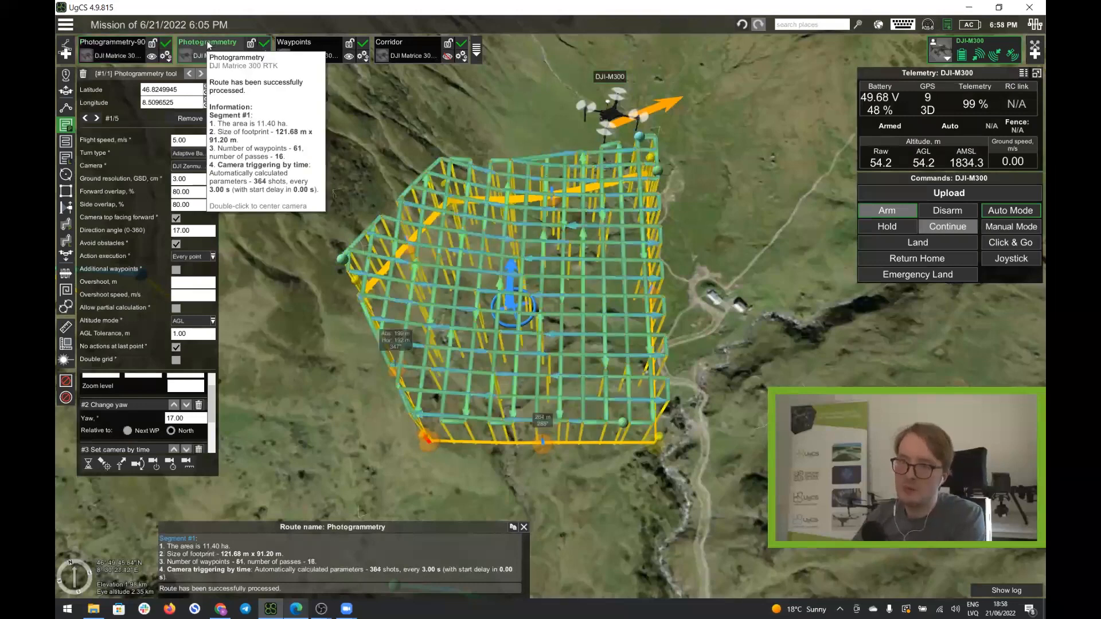
click(264, 56)
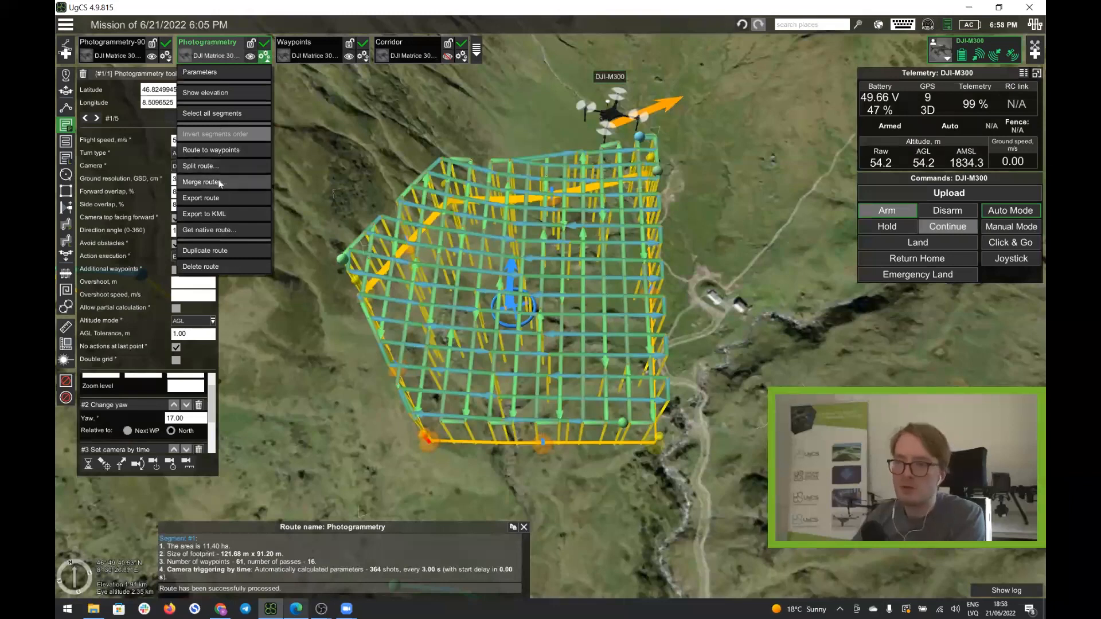
click(221, 183)
click(617, 296)
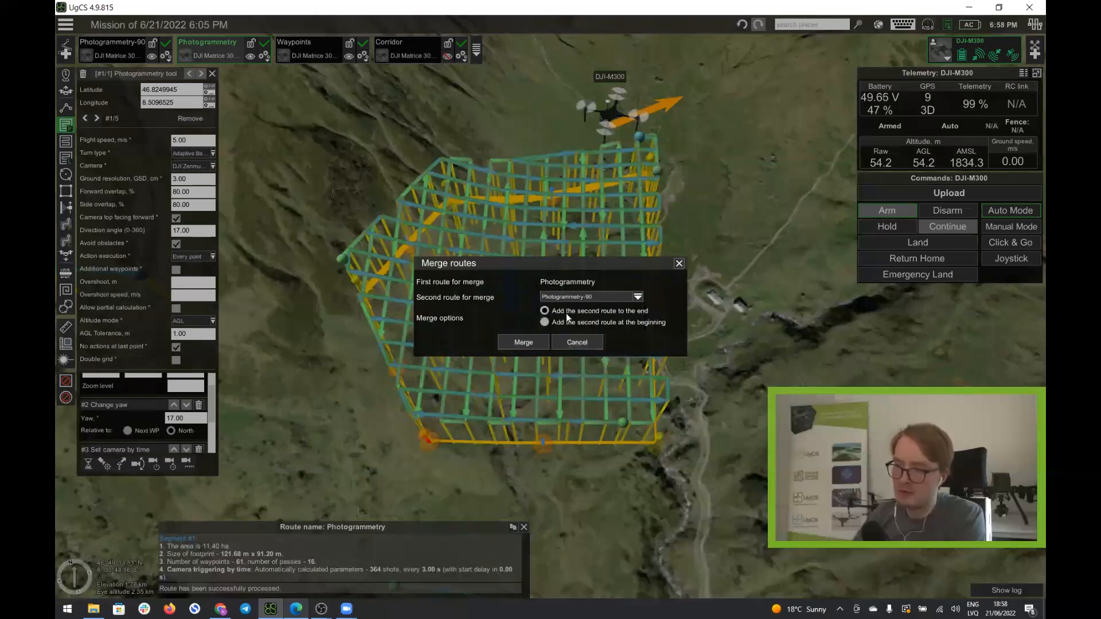
click(528, 346)
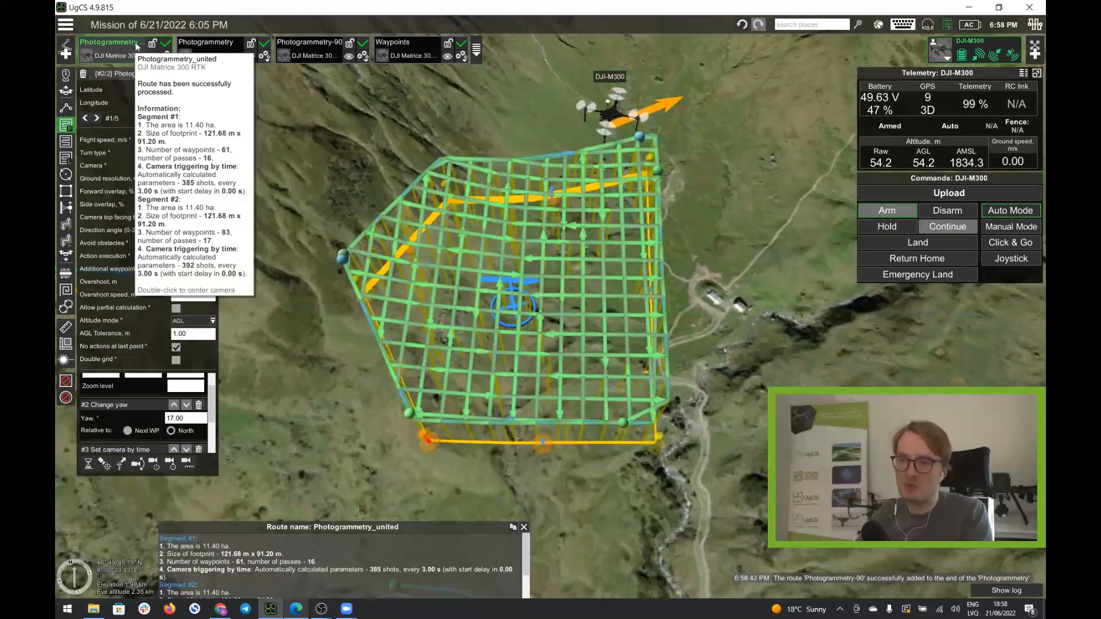
Examine the elevation profile of the merged Photogrammetry_united route, including its estimated distance and duration, and close it.
click(168, 60)
click(141, 98)
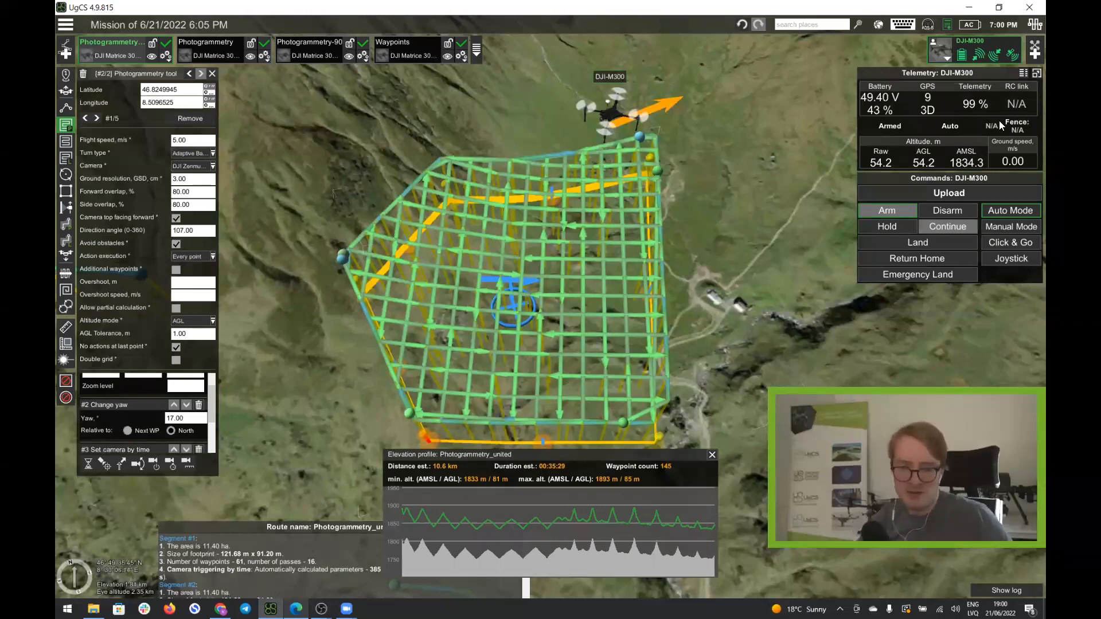
scroll(721, 351, down, 2)
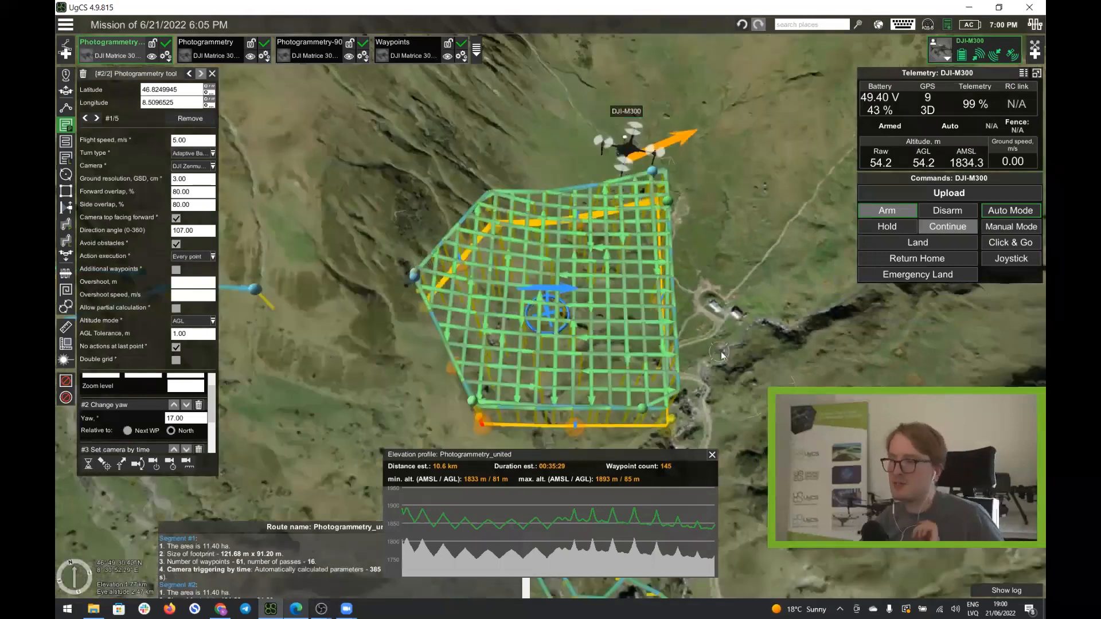
scroll(721, 353, down, 2)
click(712, 456)
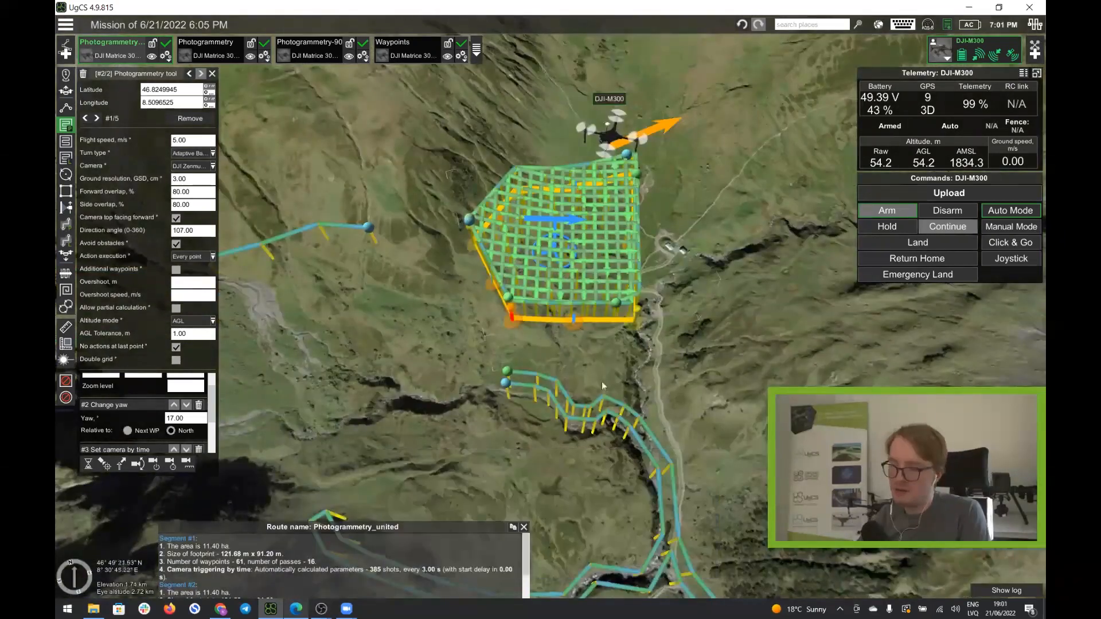
Create a new route from scratch named Vertical for the DJI Matrice 300 RTK, keeping the default route parameters.
scroll(594, 386, down, 4)
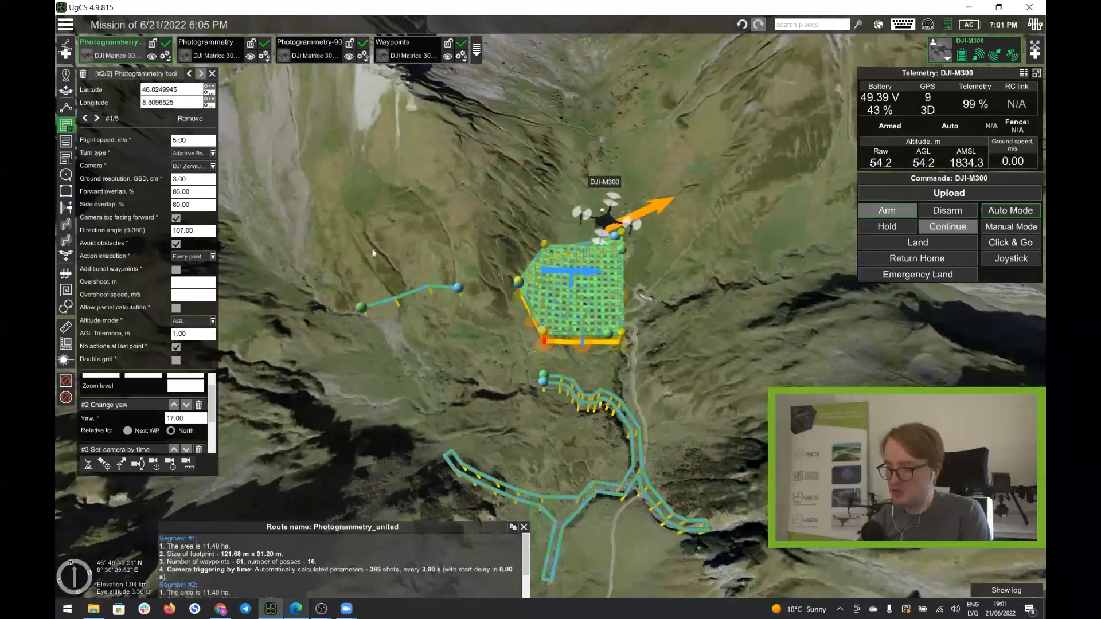
click(67, 53)
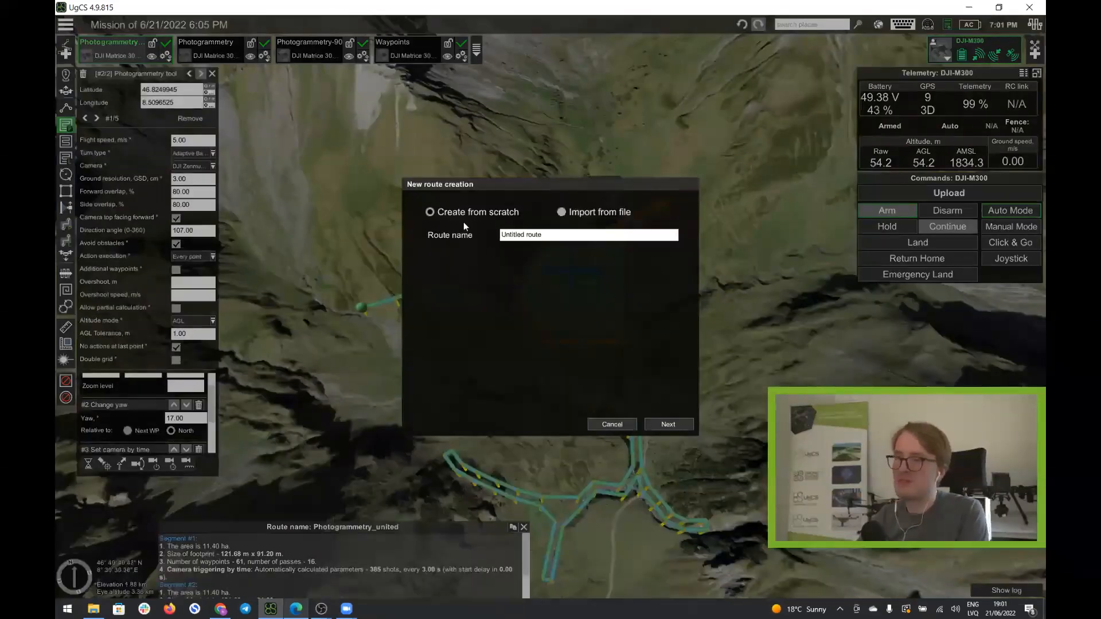
click(597, 239)
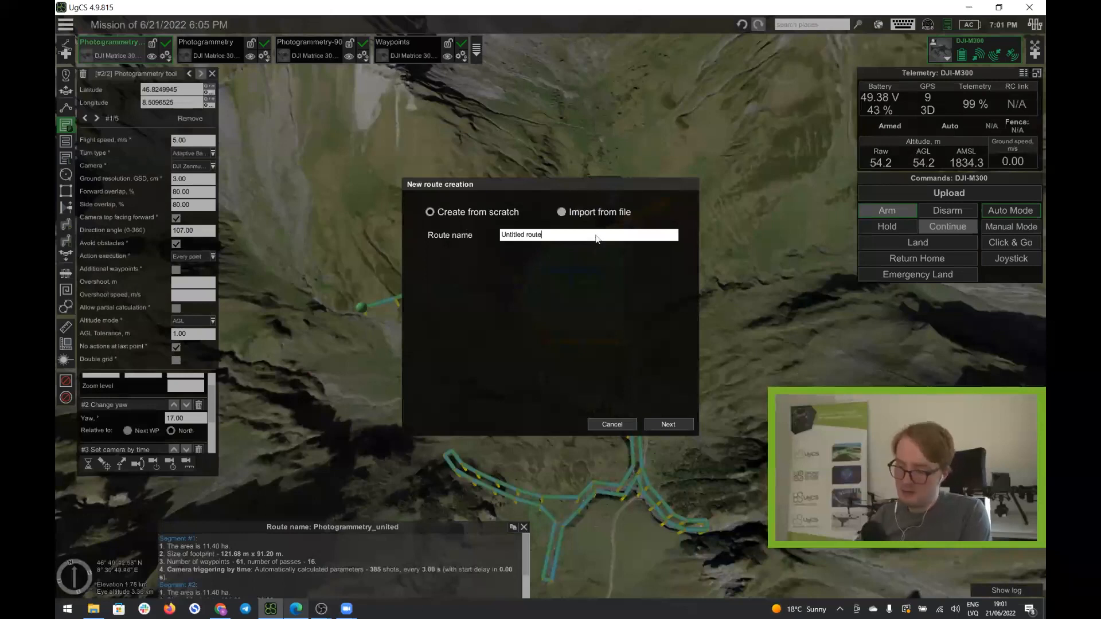
key(ctrl+a)
key(BackSpace)
text(Vertical)
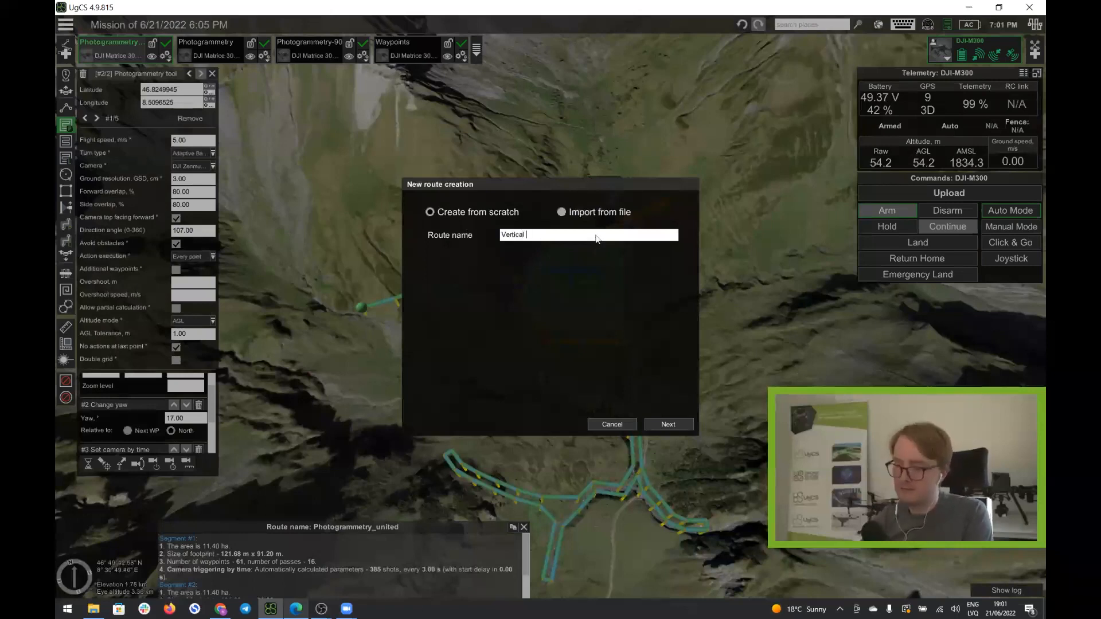
key(Return)
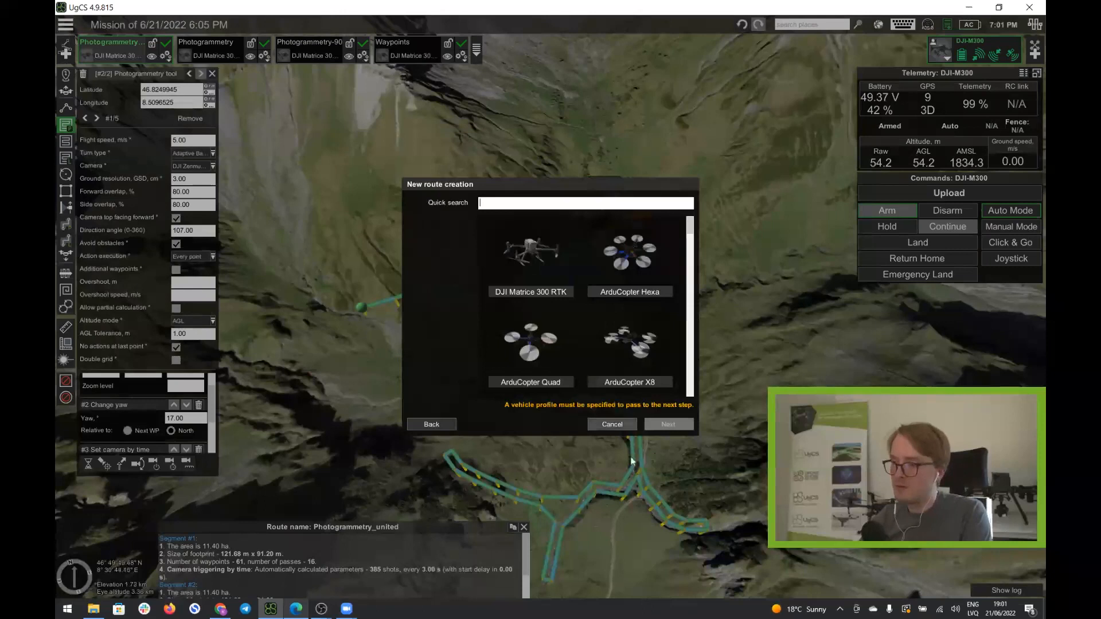
click(681, 425)
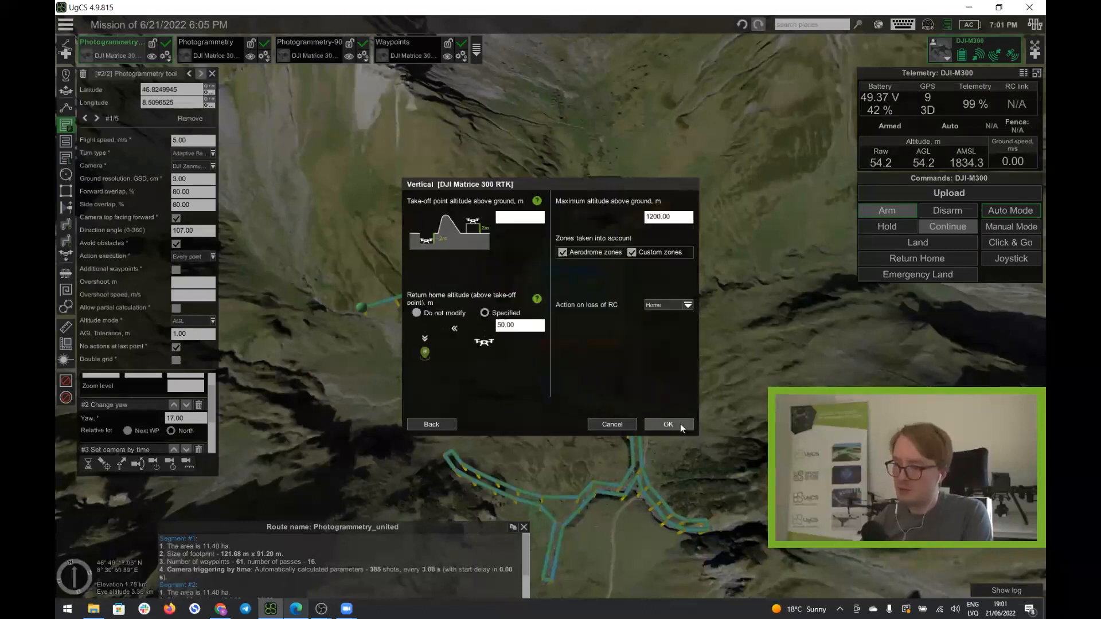
click(680, 424)
Find the pair of farm buildings beside a looping track in the valley southwest of the existing routes.
drag(514, 332, 555, 308)
scroll(555, 308, down, 3)
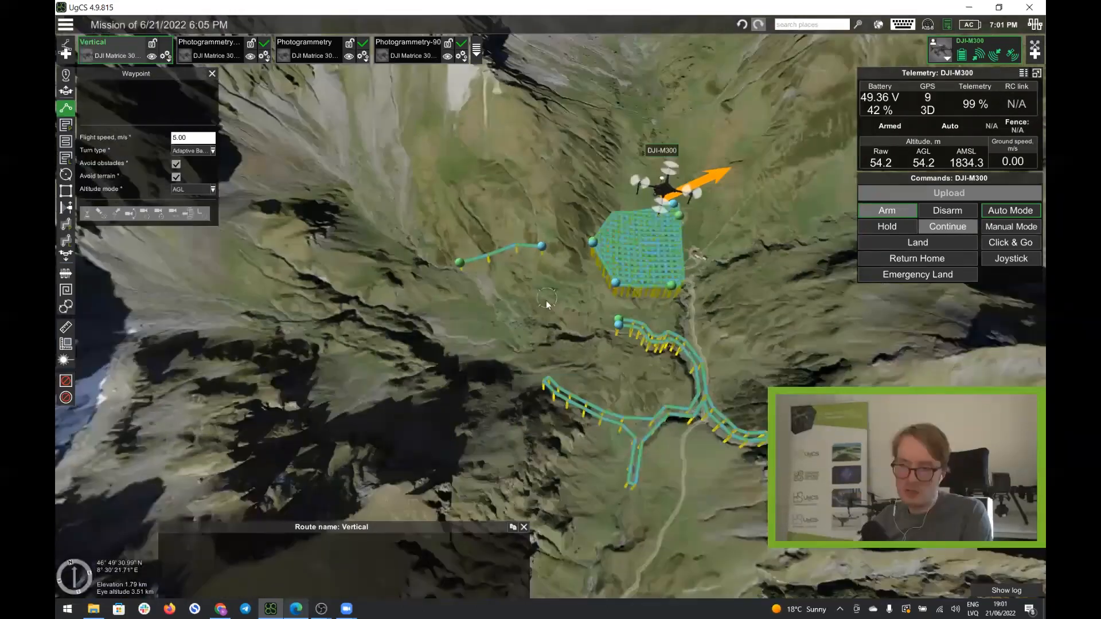
scroll(545, 302, down, 2)
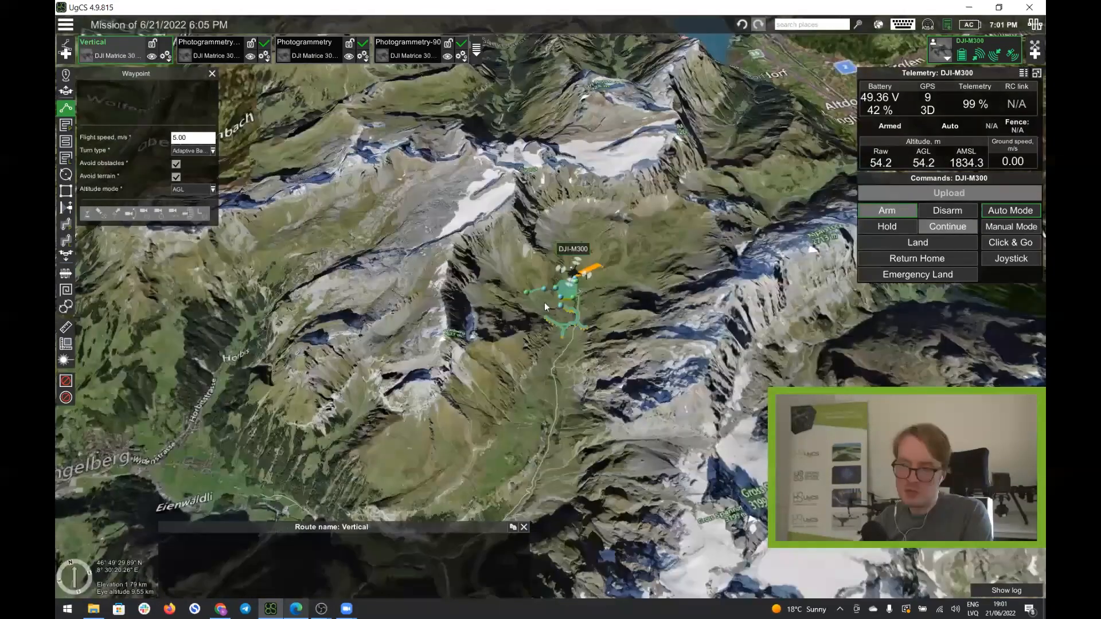
scroll(545, 302, down, 2)
scroll(464, 415, up, 6)
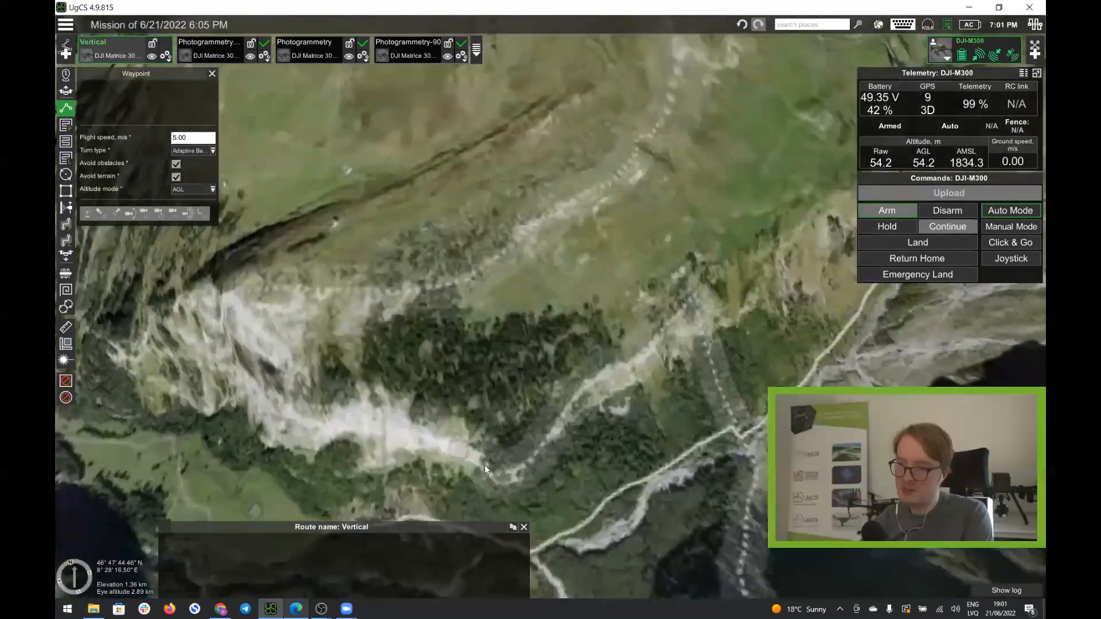
drag(519, 296, 304, 343)
scroll(253, 346, up, 1)
drag(160, 369, 579, 429)
scroll(453, 376, up, 4)
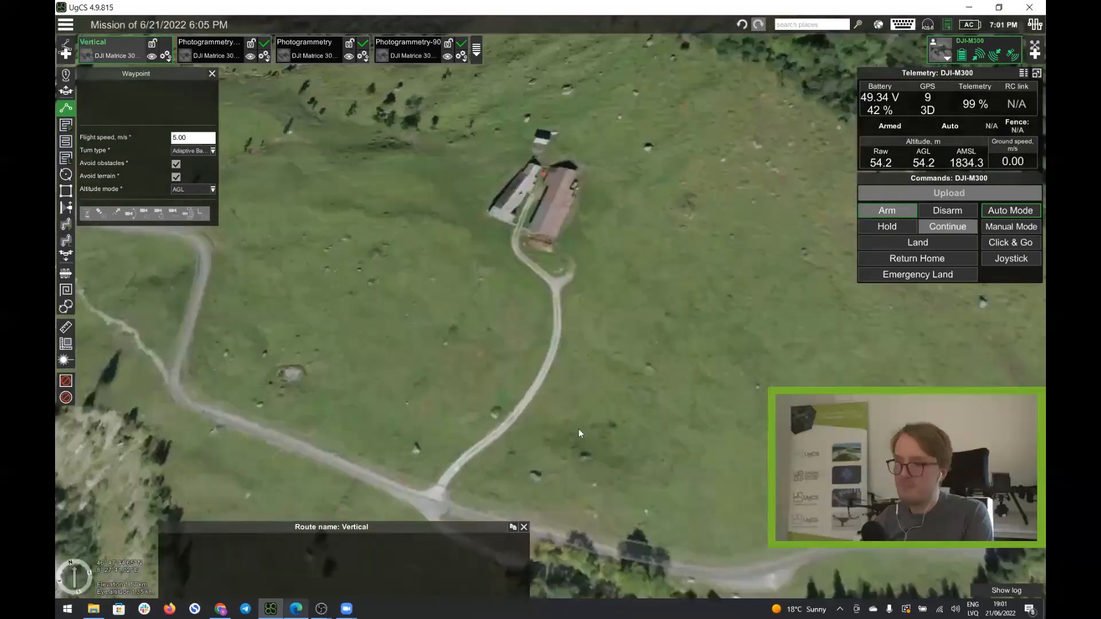
drag(556, 353, 570, 408)
scroll(572, 361, up, 2)
drag(572, 357, 597, 476)
scroll(585, 434, up, 2)
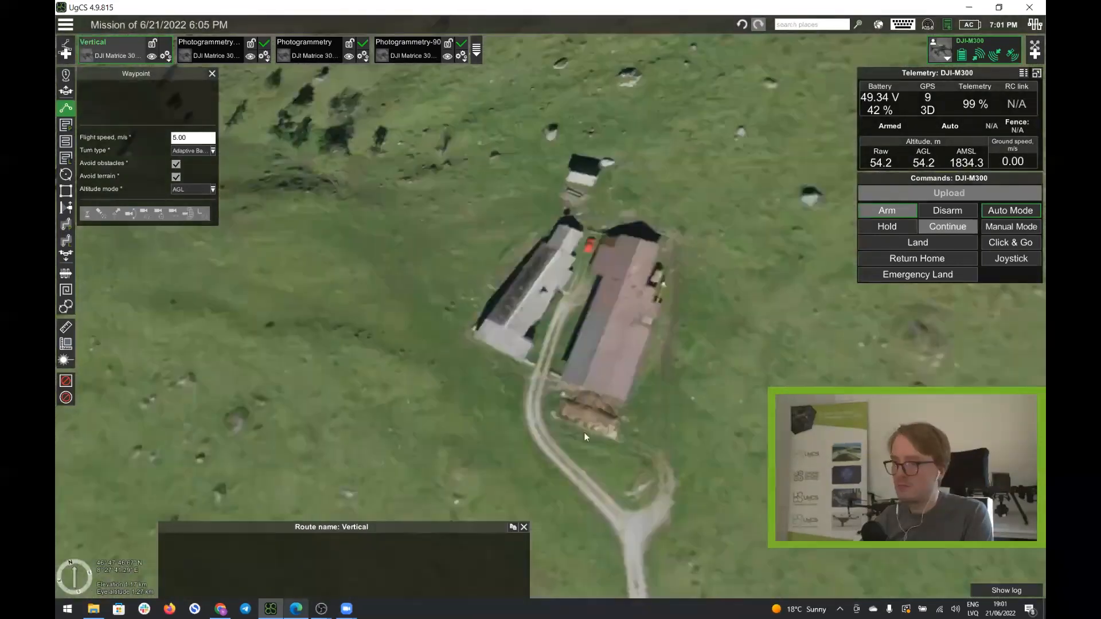
mouse_move(536, 400)
right_down()
mouse_move(621, 445)
mouse_move(626, 459)
right_up()
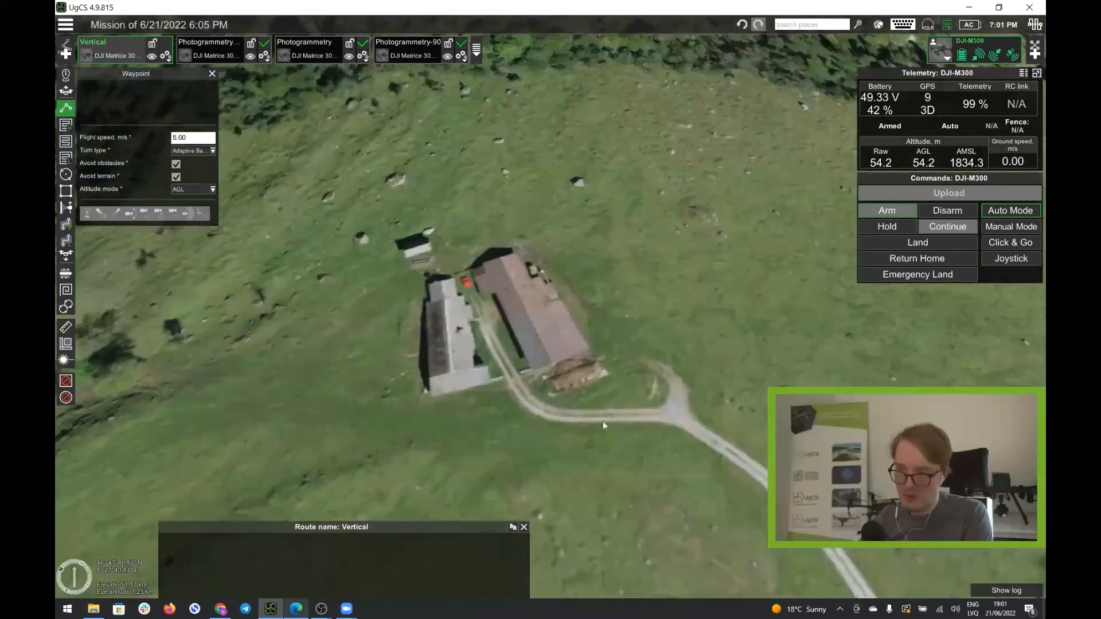
drag(598, 418, 638, 435)
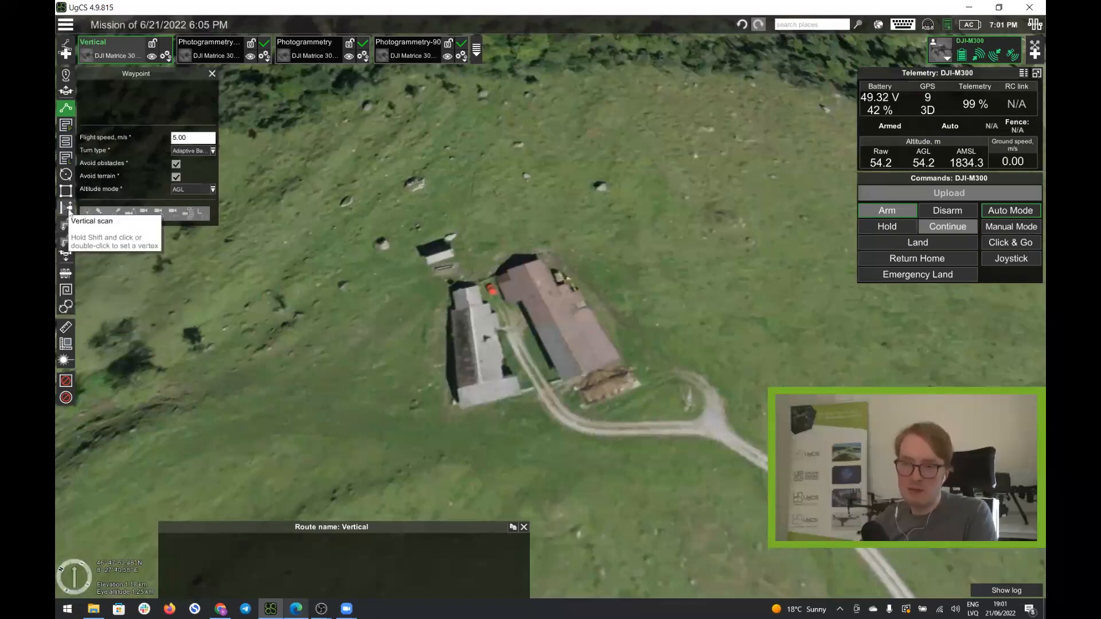
Start a vertical scan segment and choose the DJI Zenmuse H20T/H20 (Wide) camera for it.
click(66, 211)
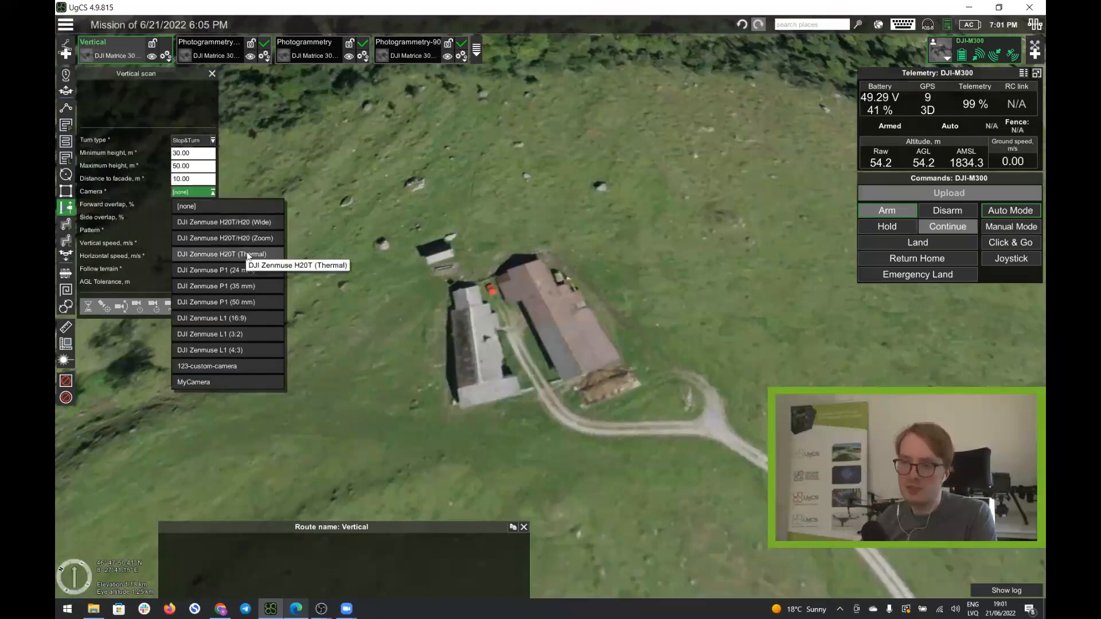
click(255, 228)
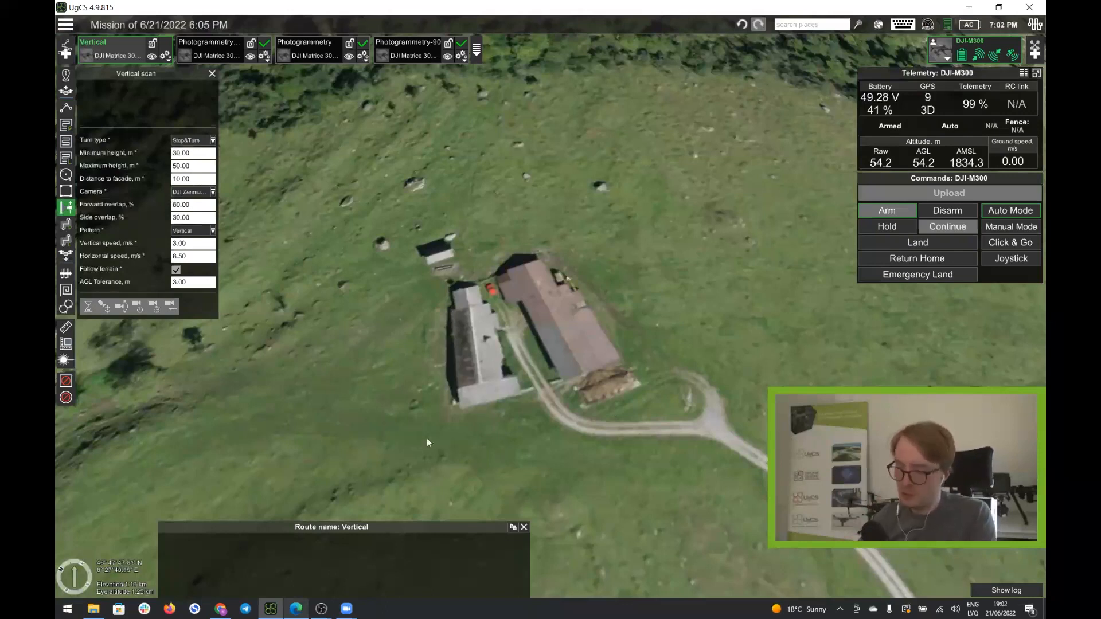
Examine the 3D object sources in the map layer settings and close them.
click(878, 25)
click(880, 35)
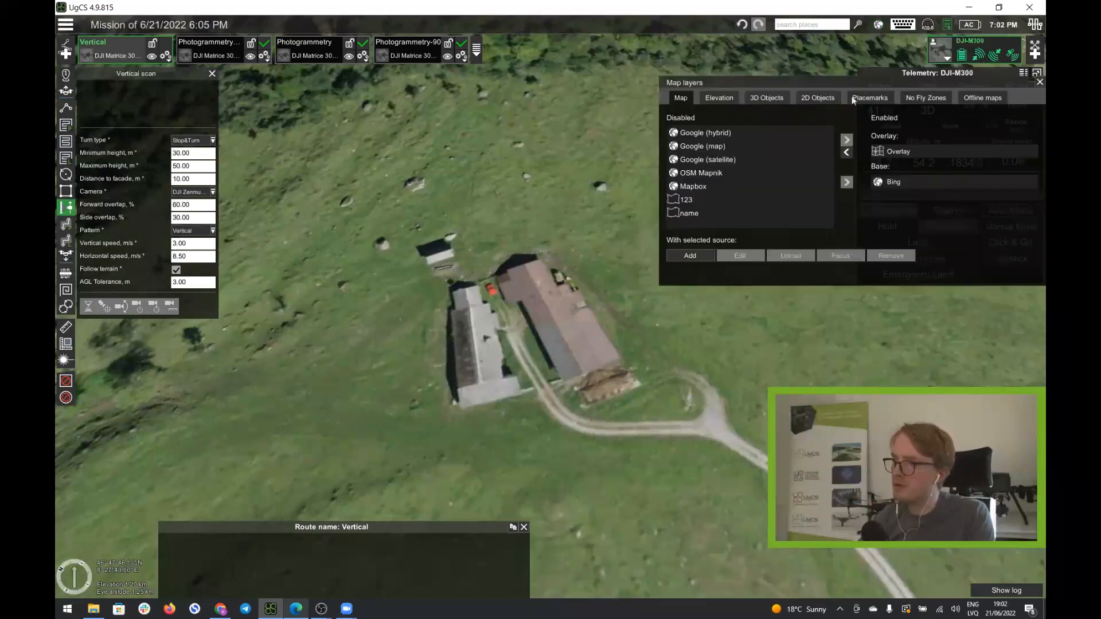
click(766, 97)
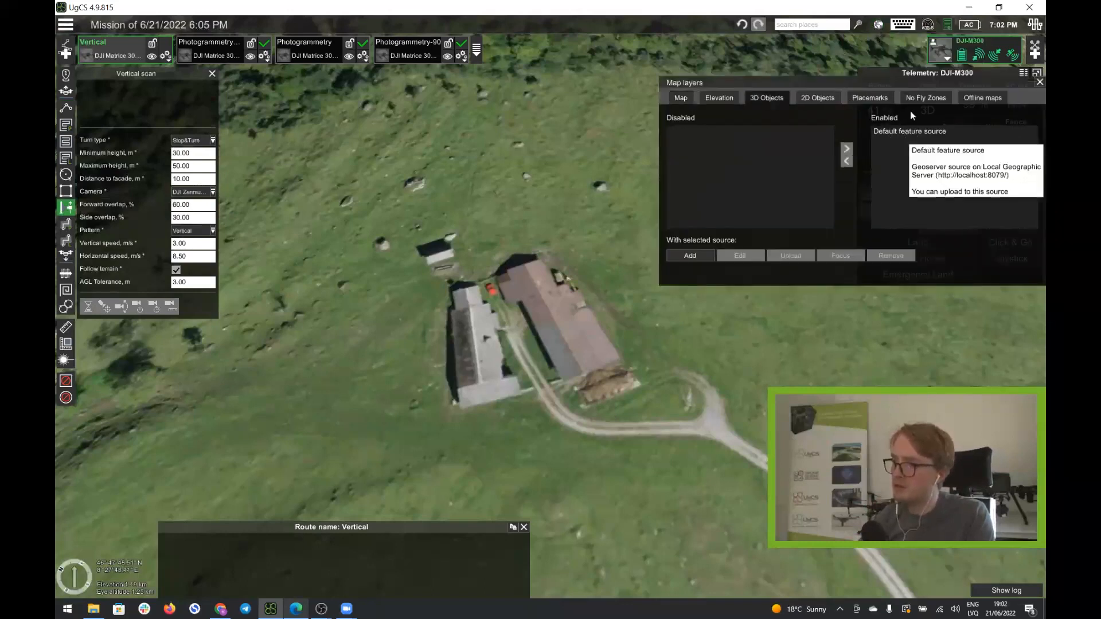
click(1040, 82)
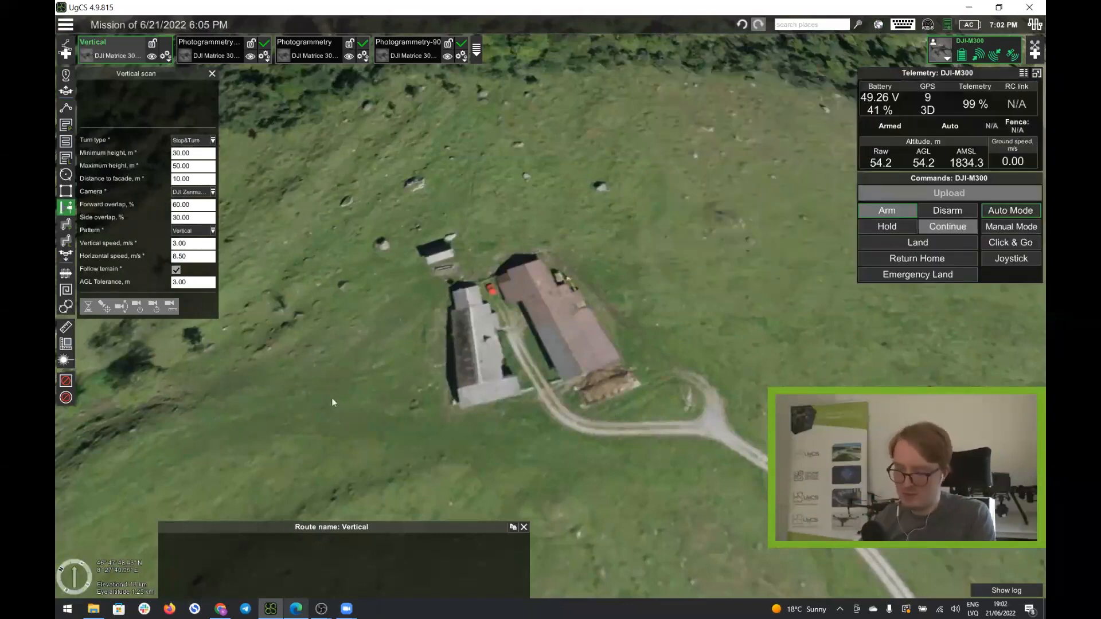
Draw a six-vertex vertical scan outline around both farm buildings, placing the vertices on the grass outside them.
click(456, 442)
click(663, 424)
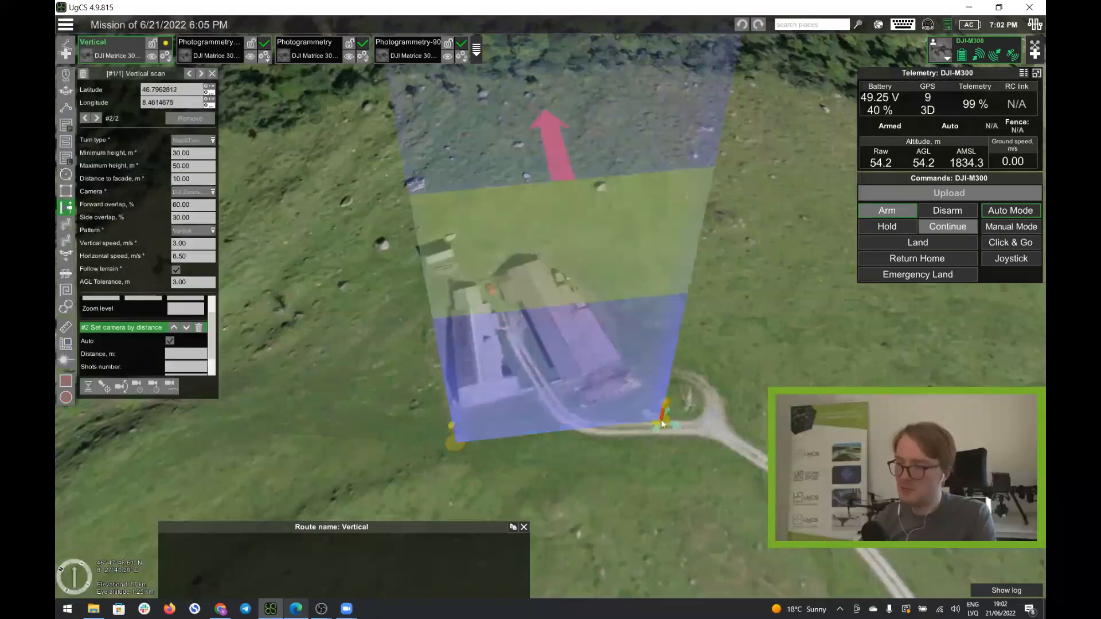
click(615, 243)
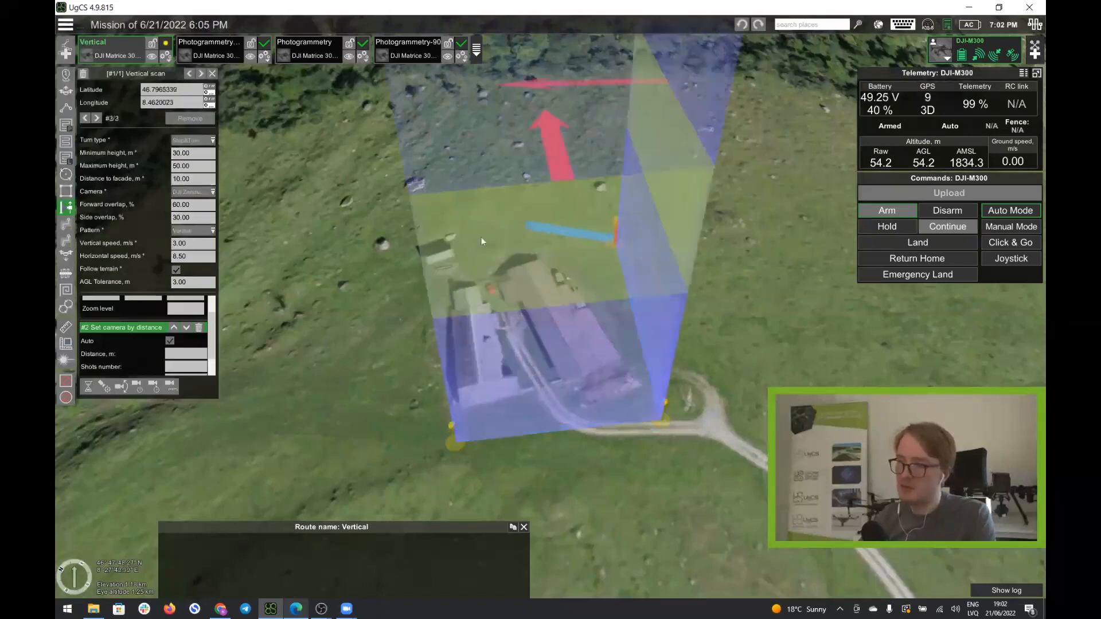
click(411, 250)
click(359, 373)
click(390, 452)
key(Escape)
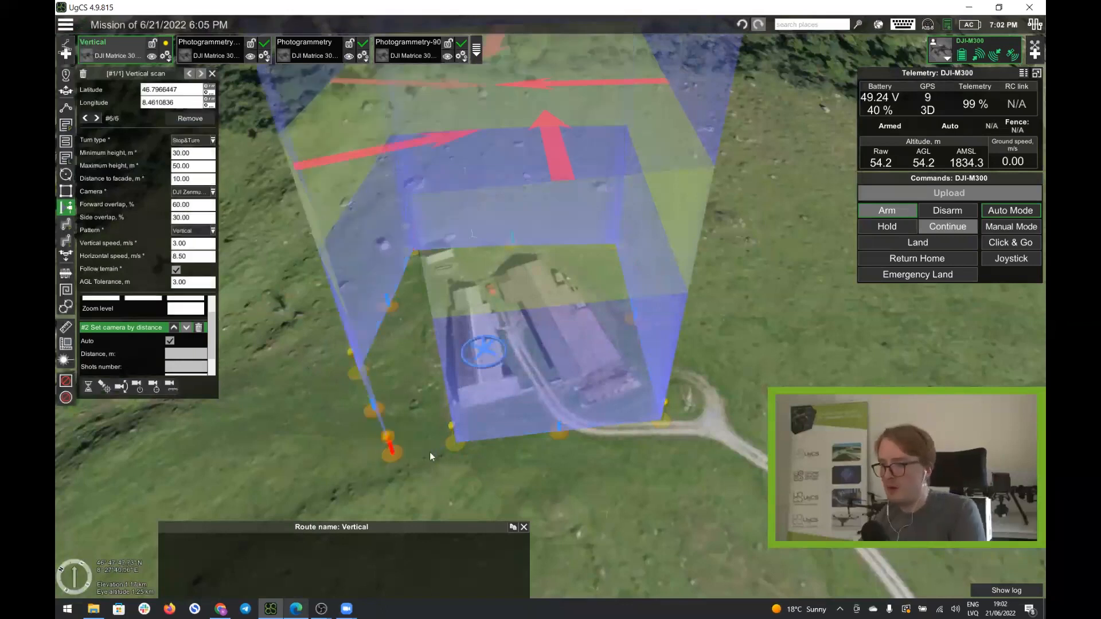
Reposition the first three vertices of the vertical scan so its walls run close alongside the buildings' facades.
right_drag(488, 461, 703, 439)
drag(584, 444, 562, 489)
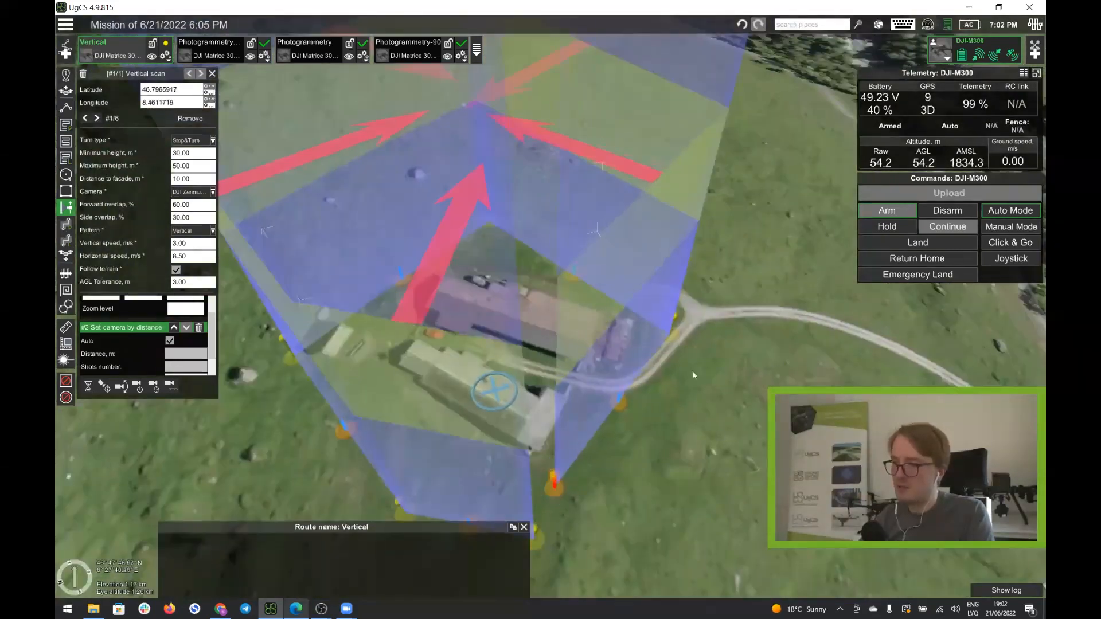
drag(678, 332, 653, 312)
right_drag(725, 373, 653, 340)
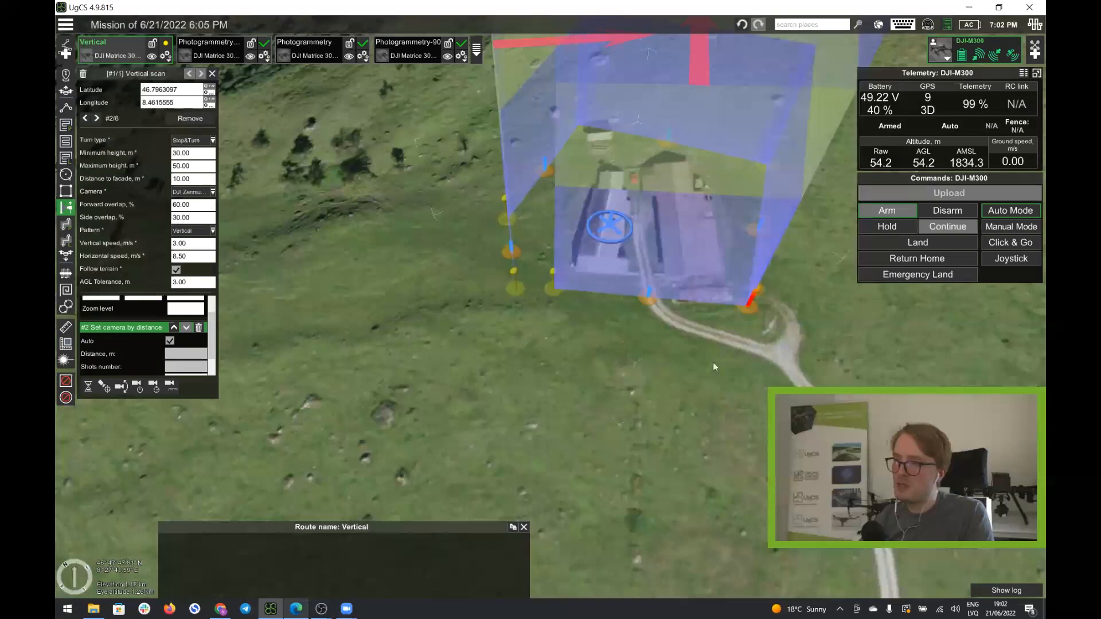
drag(652, 440, 590, 463)
mouse_move(706, 400)
right_down()
mouse_move(661, 346)
mouse_move(700, 335)
right_up()
drag(699, 331, 461, 482)
drag(632, 342, 651, 254)
drag(410, 377, 417, 395)
drag(652, 265, 656, 276)
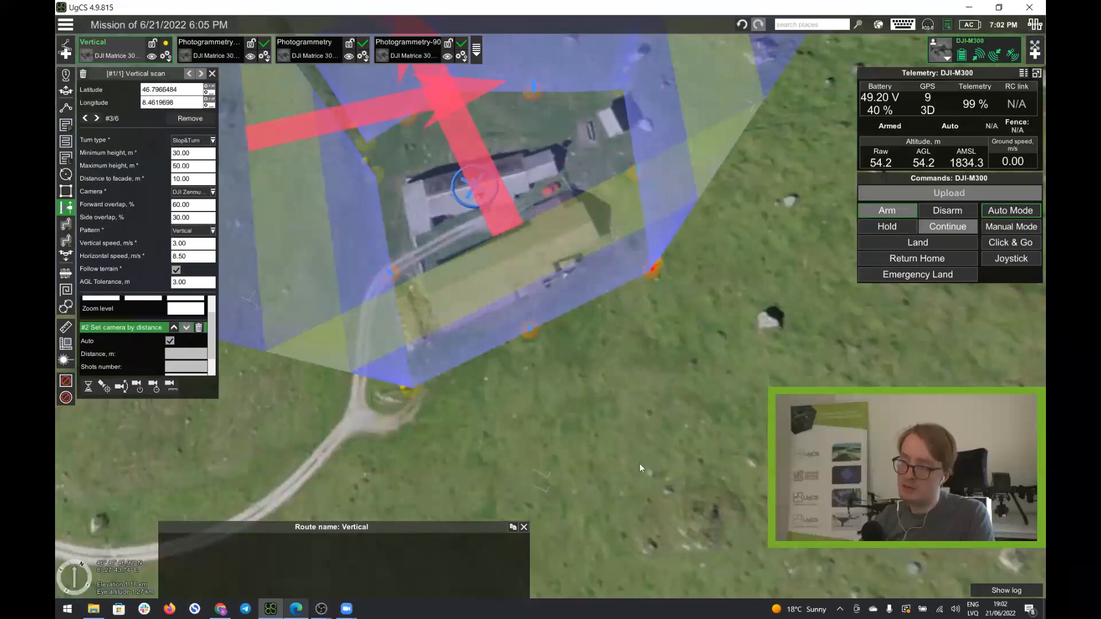
Move the scan's fourth vertex to the gap between the light-roofed building and the small shed.
mouse_move(714, 321)
mouse_down()
mouse_move(655, 357)
mouse_move(585, 448)
mouse_up()
mouse_move(640, 320)
right_down()
mouse_move(610, 304)
mouse_move(566, 305)
mouse_move(466, 349)
mouse_move(588, 344)
mouse_move(565, 384)
mouse_move(585, 388)
mouse_move(581, 373)
mouse_move(607, 449)
mouse_move(636, 400)
right_up()
drag(695, 345, 650, 289)
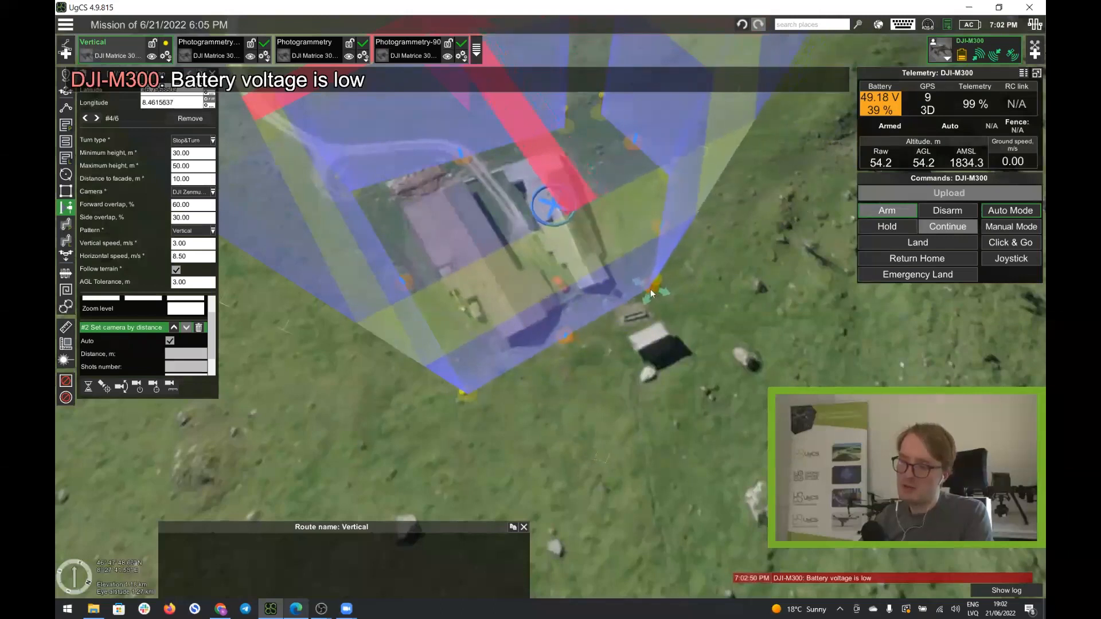
right_drag(670, 348, 478, 368)
drag(689, 365, 528, 371)
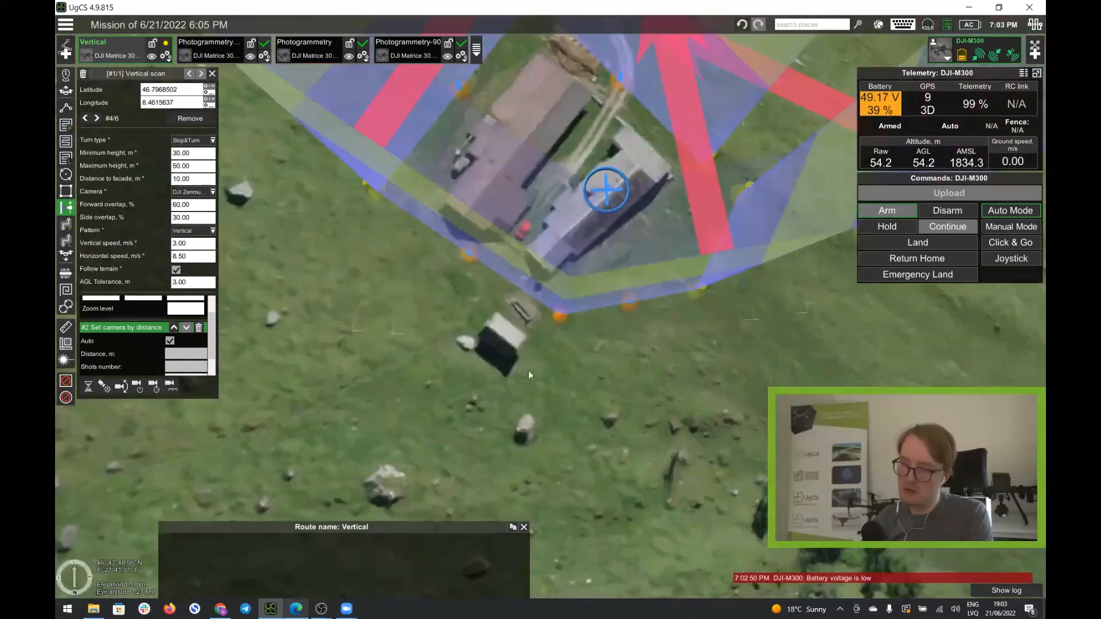
Remove the scan's fifth vertex beside the light-roofed building.
right_drag(693, 356, 541, 424)
drag(548, 418, 557, 488)
drag(574, 402, 554, 334)
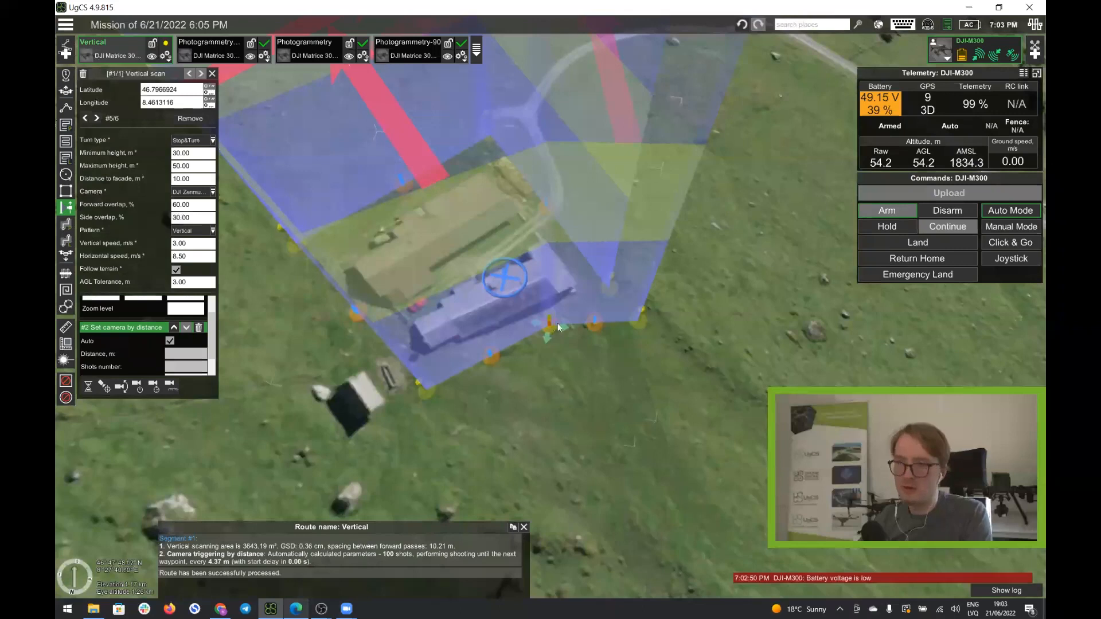
click(195, 118)
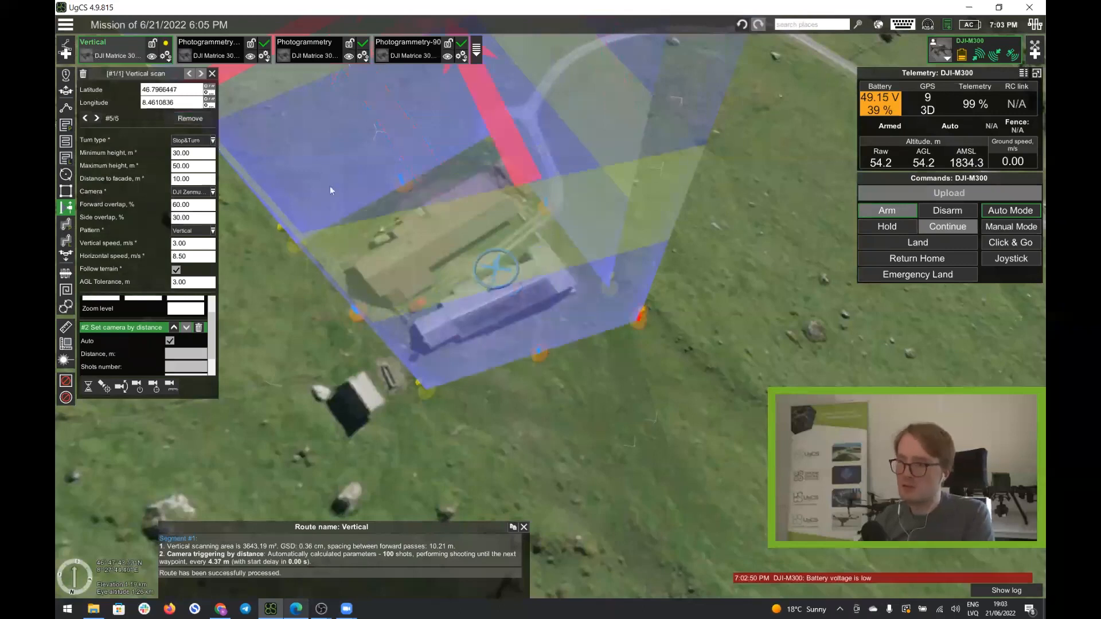
Move the last vertex onto the first to close the scan loop, and pull the fourth vertex nearer the building.
drag(644, 327, 614, 295)
click(418, 389)
drag(418, 388, 415, 378)
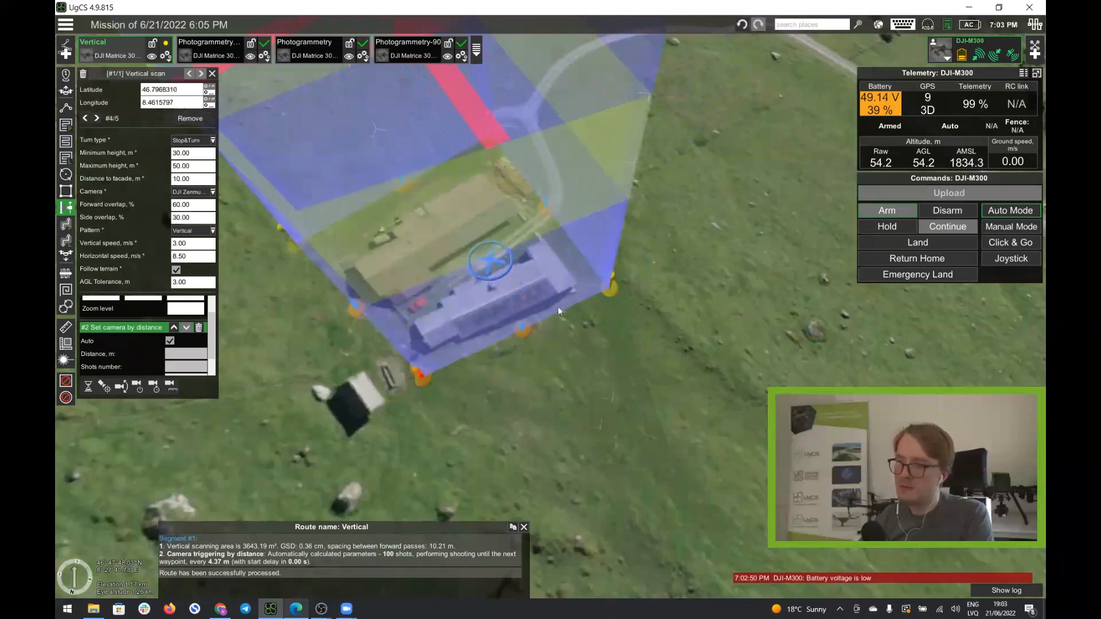
click(616, 296)
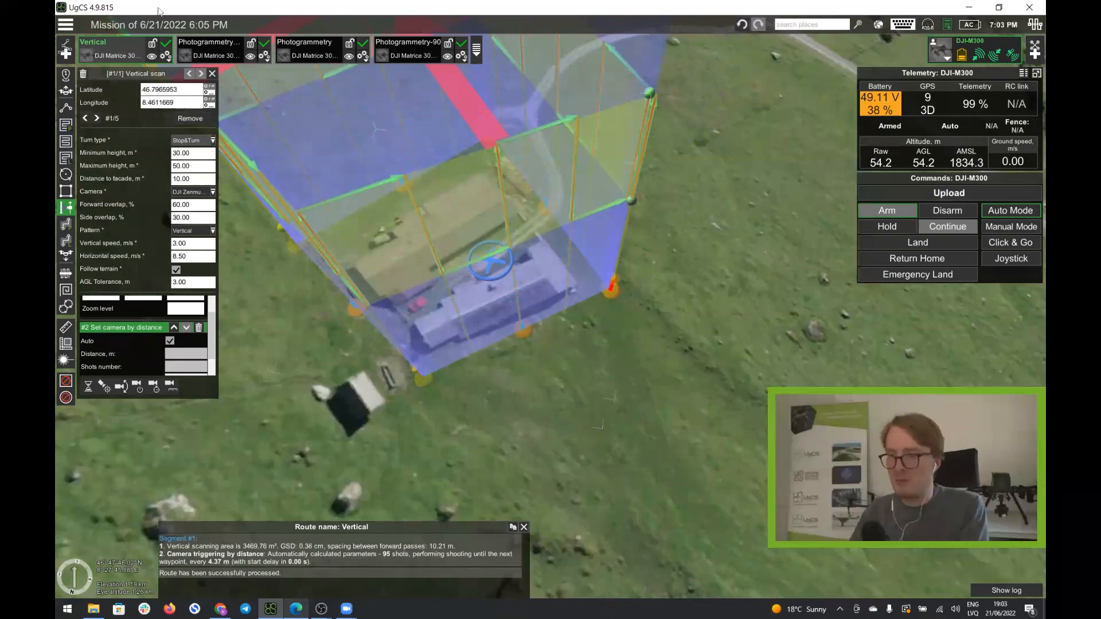
Set the vertical scan's minimum height to 5 m and its maximum height to 40 m.
click(200, 157)
text(5)
key(Return)
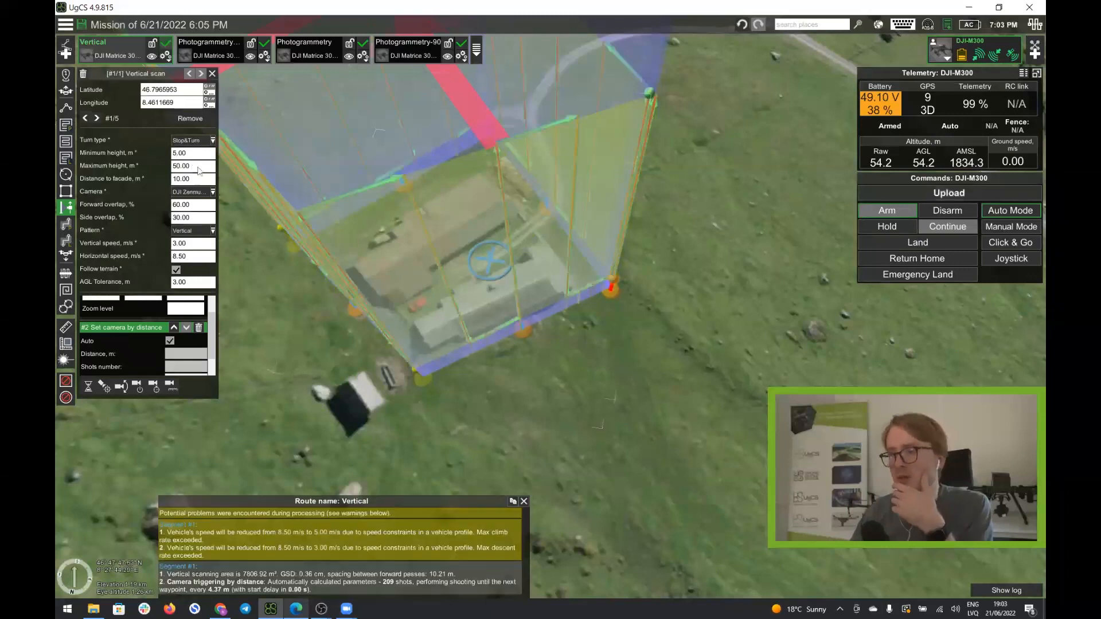
click(199, 166)
click(199, 167)
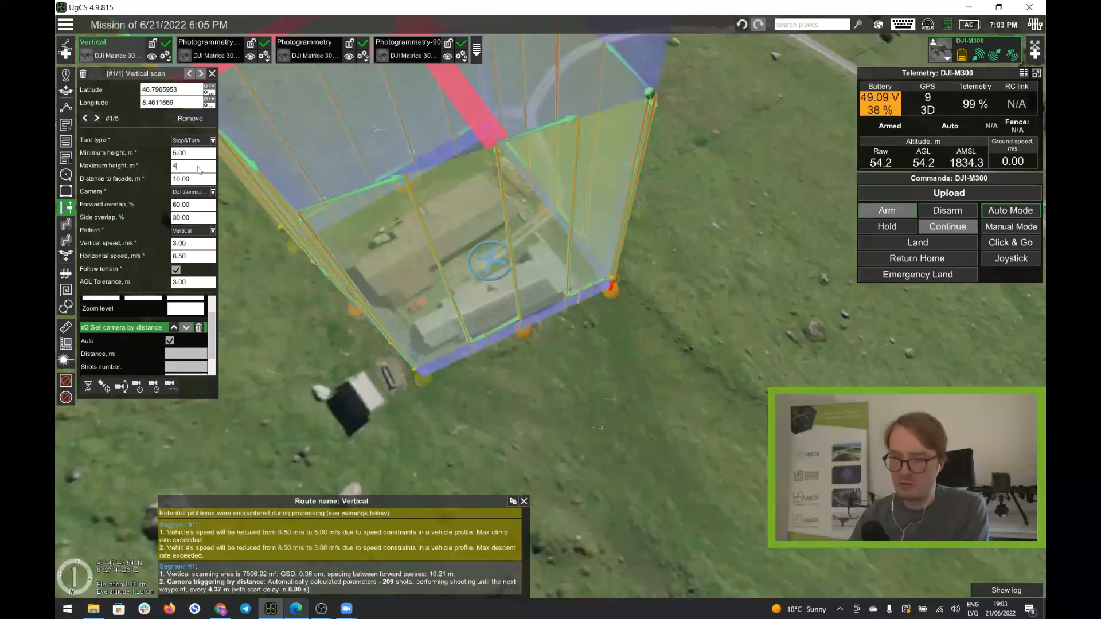
key(Return)
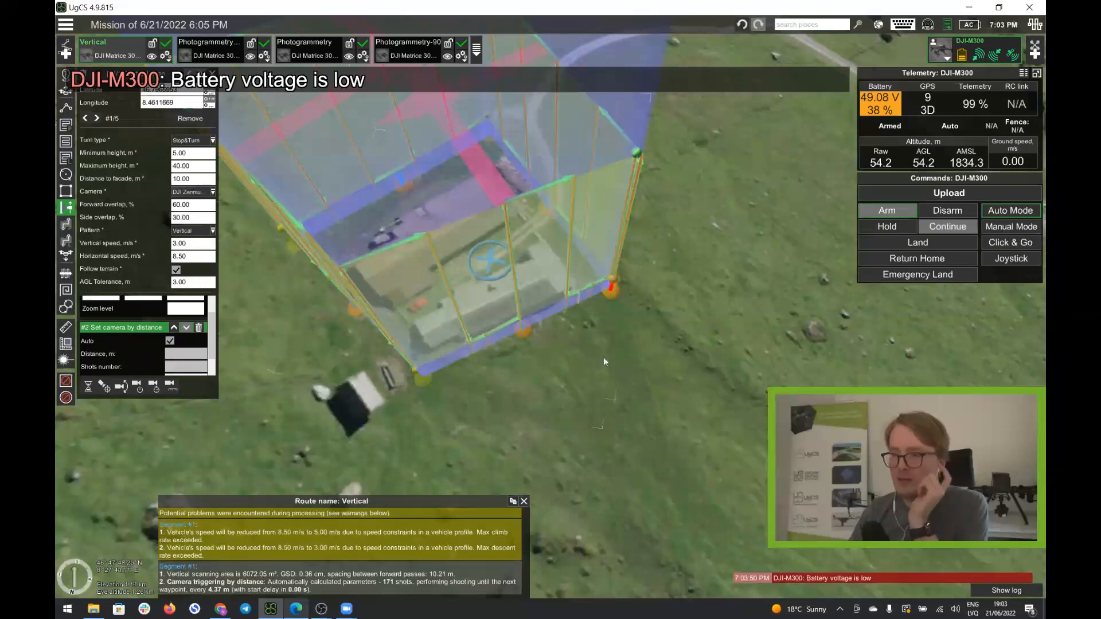
Measure the ground distance between the light-roofed building's long facade and the scan line in front of it.
scroll(542, 338, up, 5)
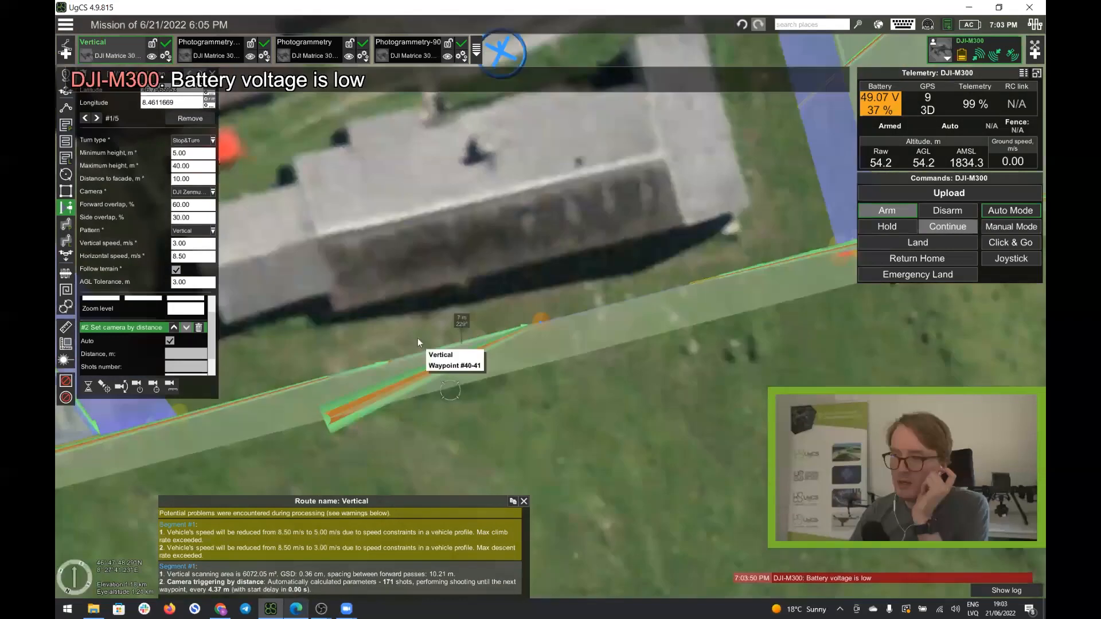
right_drag(418, 339, 332, 311)
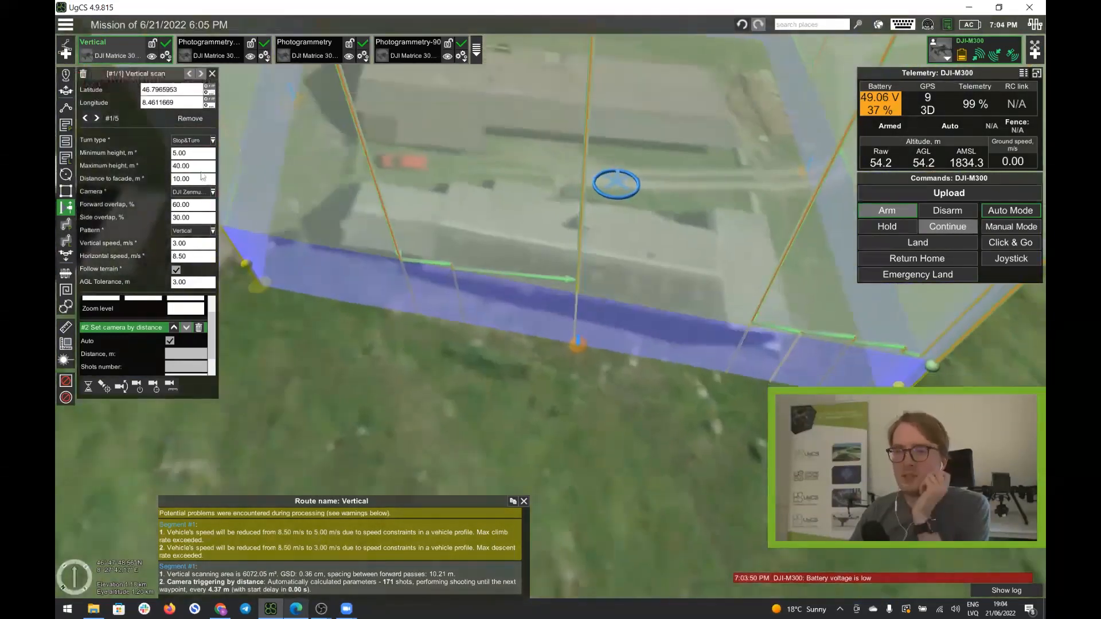
right_drag(566, 391, 485, 251)
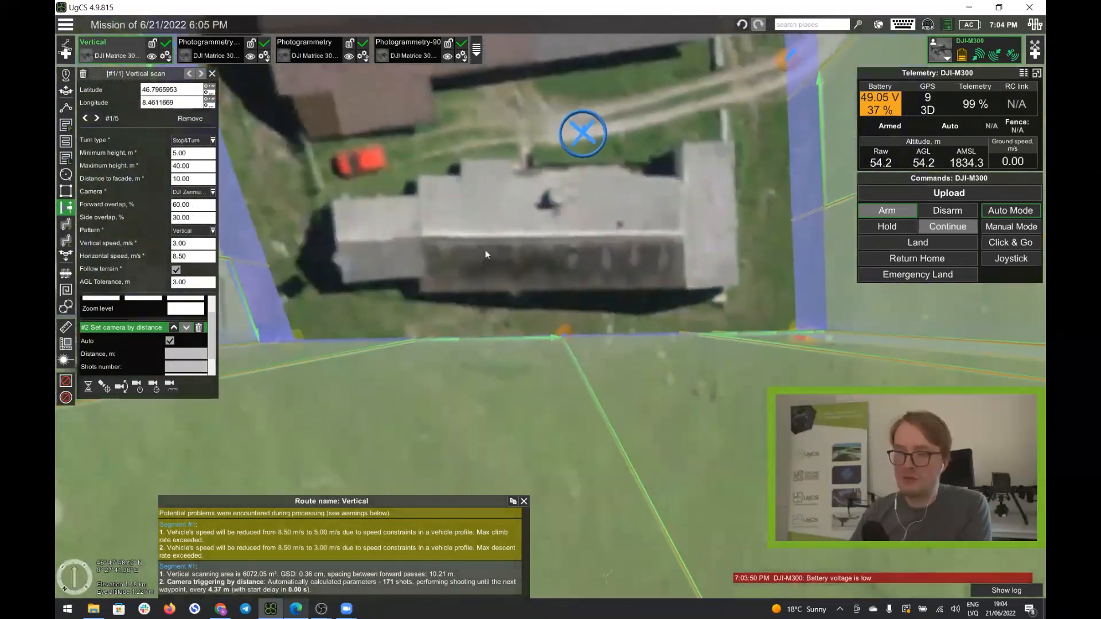
click(66, 327)
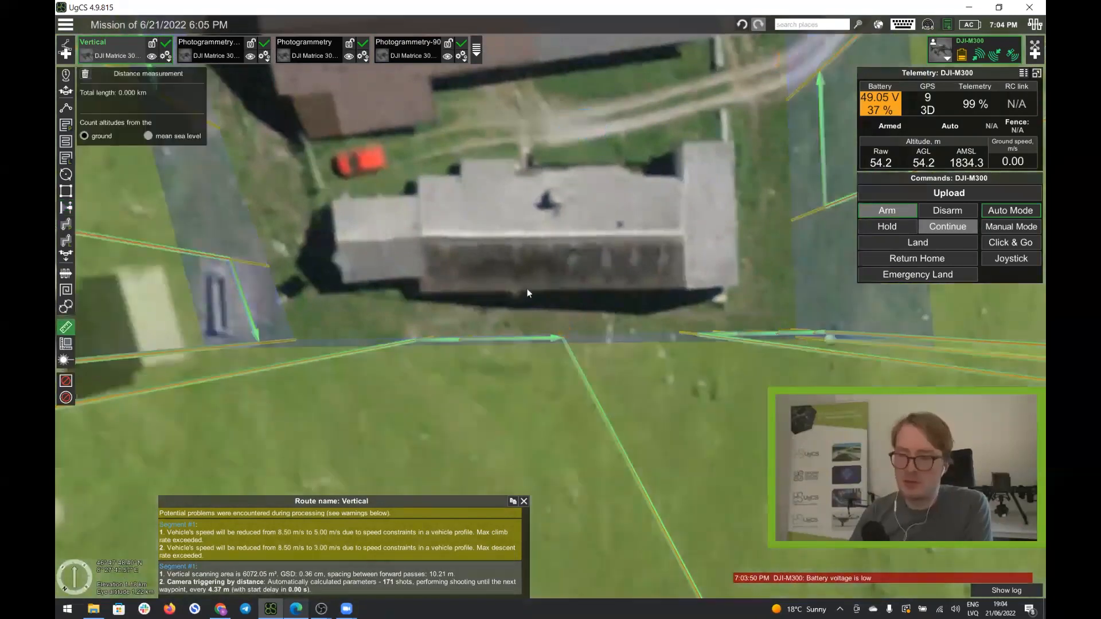
click(590, 296)
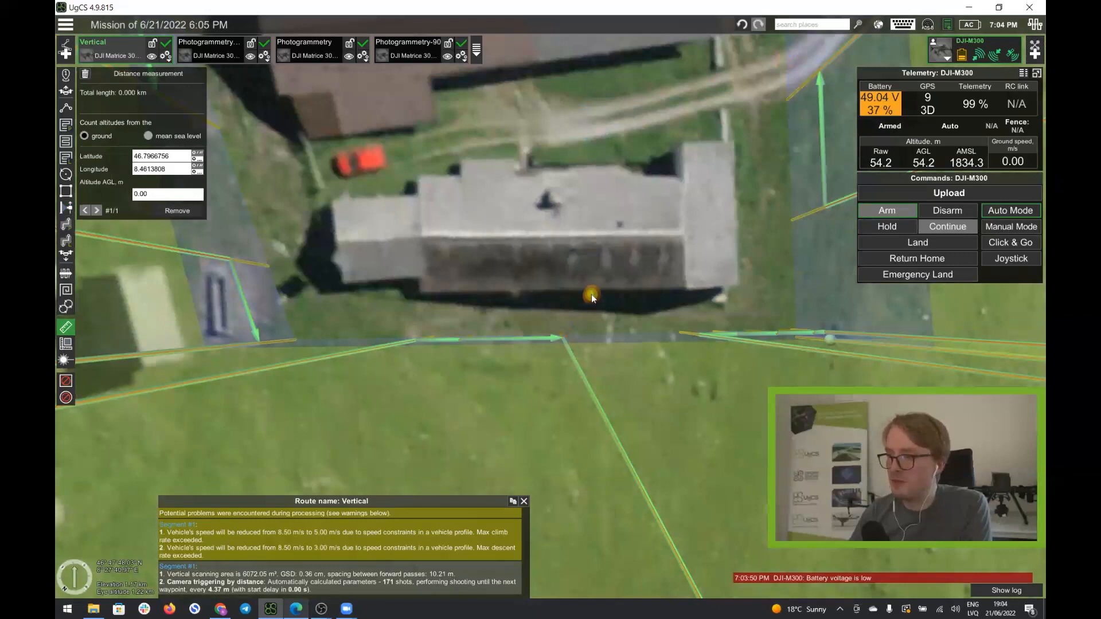
click(594, 332)
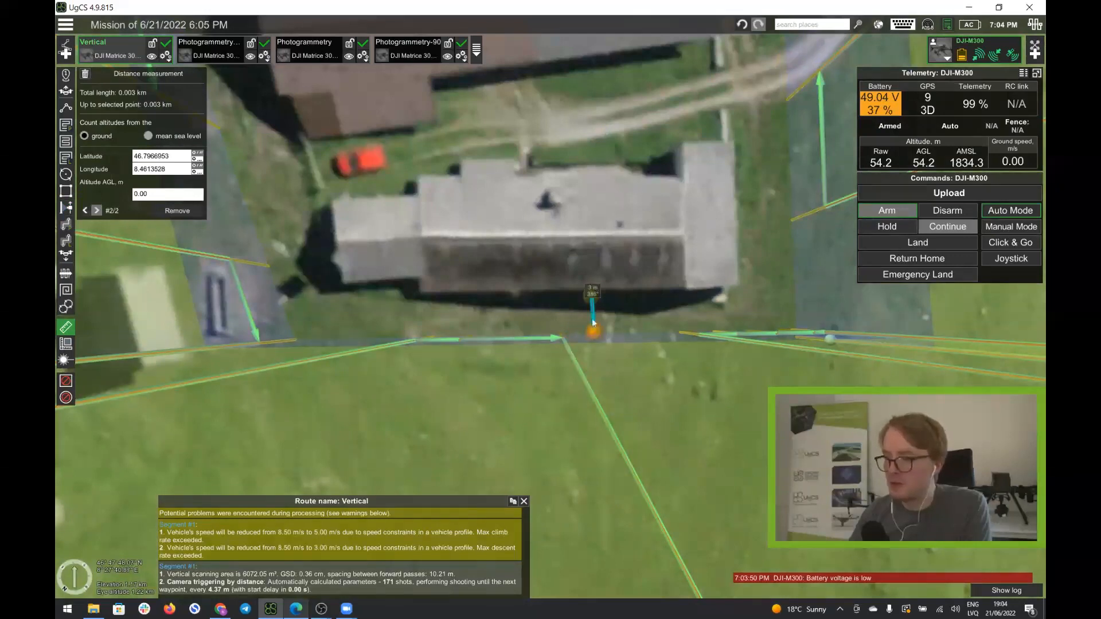
Leave the distance measurement and move the vertical scan's fourth vertex outward, away from the building.
drag(480, 295, 476, 250)
click(295, 271)
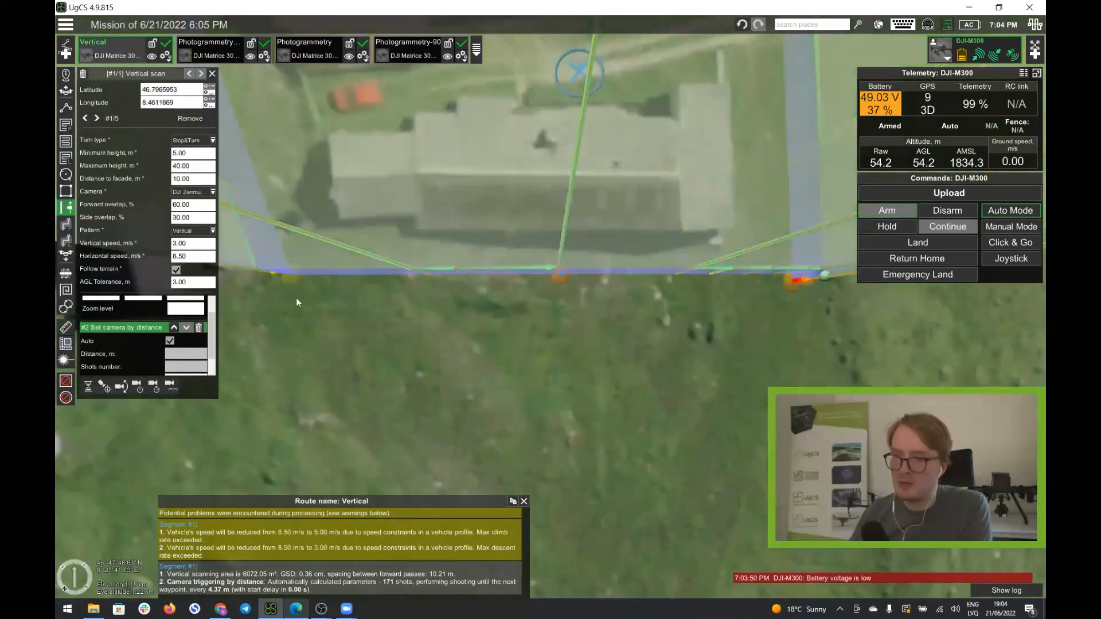
drag(294, 281, 289, 309)
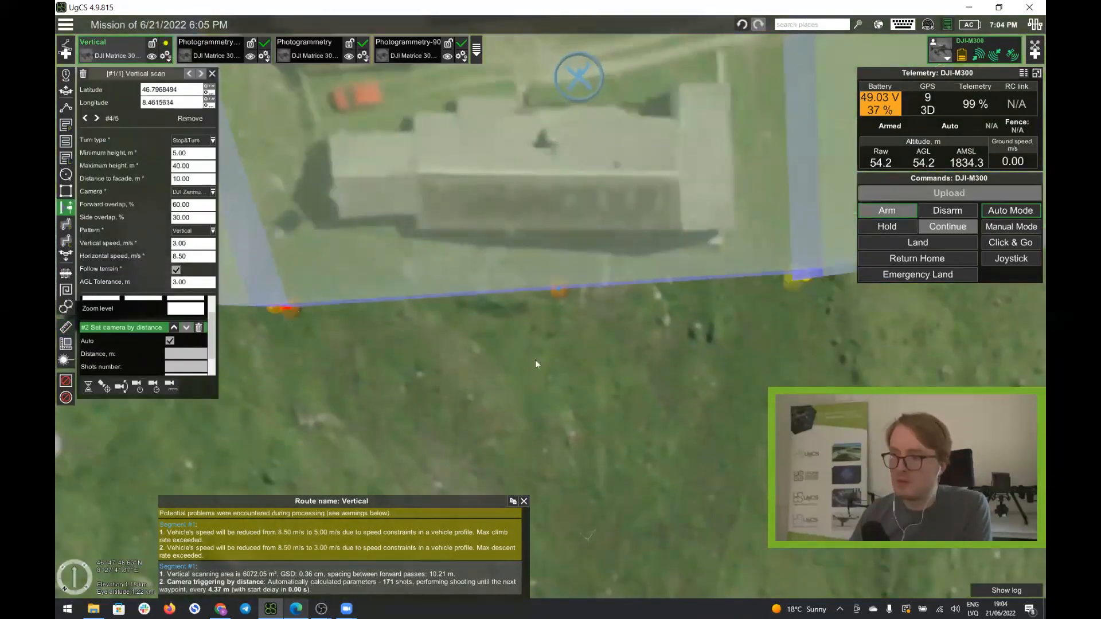
Move the vertical scan's first and last vertices outward from the long facade, and measure the ground distance from that facade to the scan line.
drag(787, 284, 797, 325)
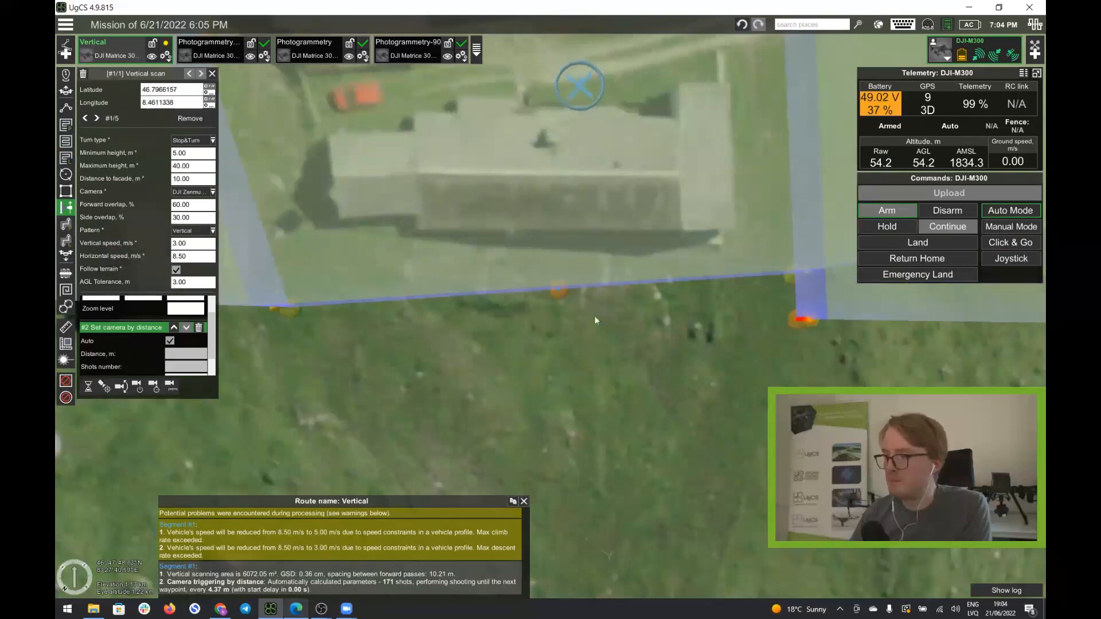
drag(788, 273, 790, 318)
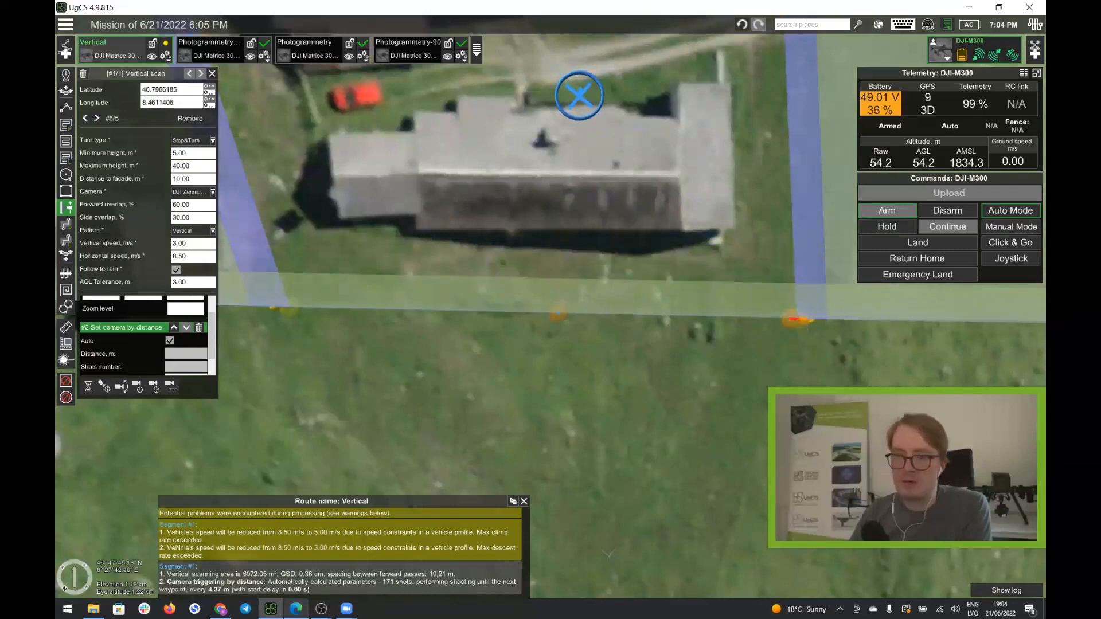
click(65, 326)
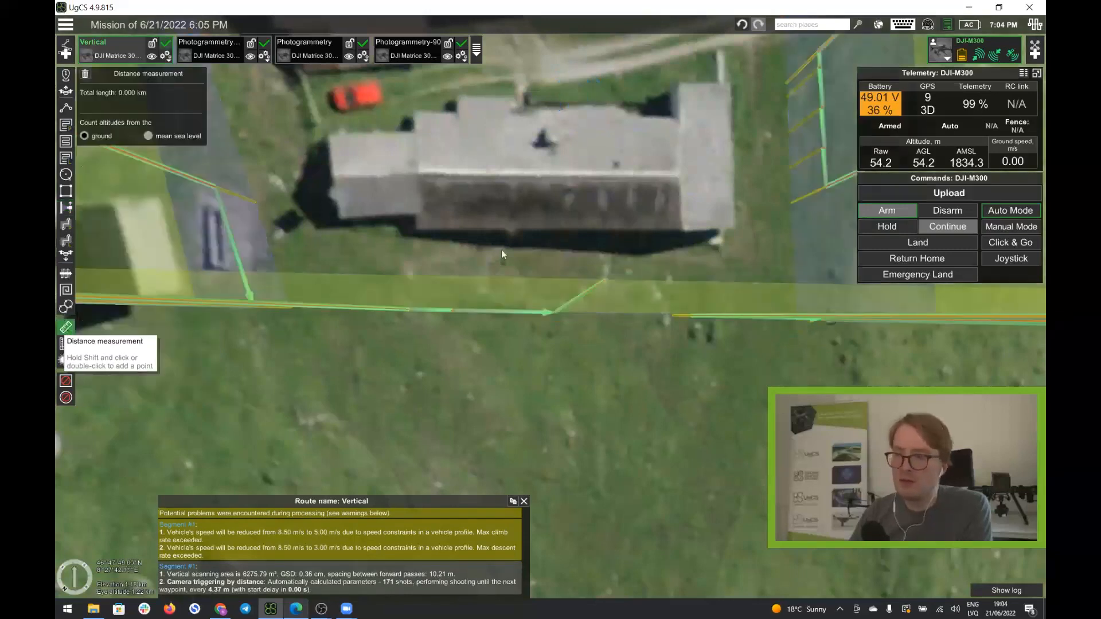
shift+click(558, 235)
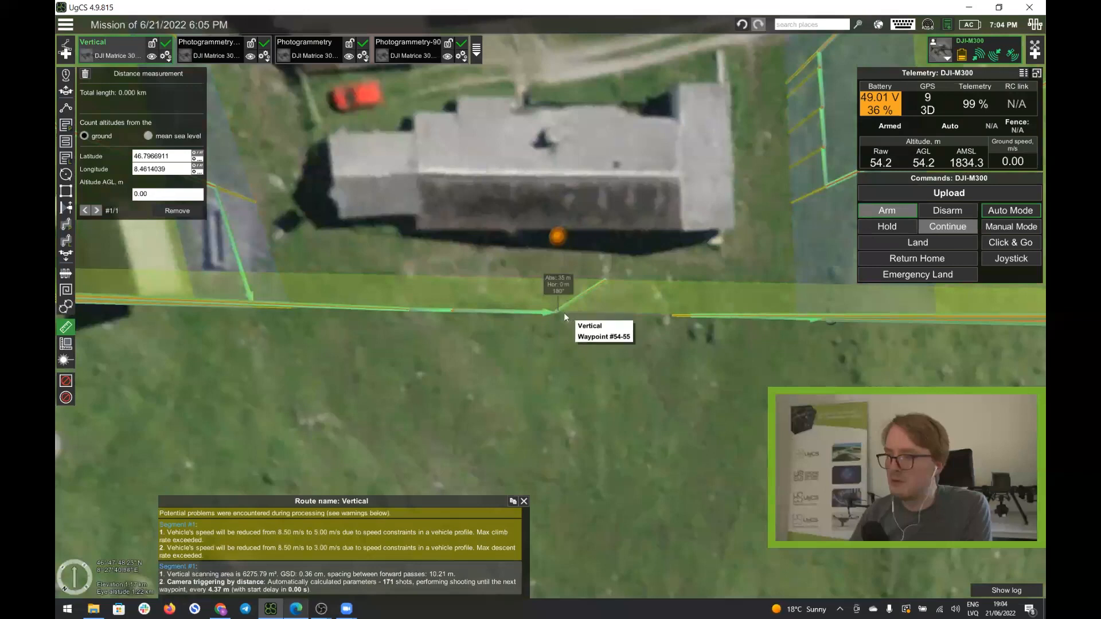
click(550, 311)
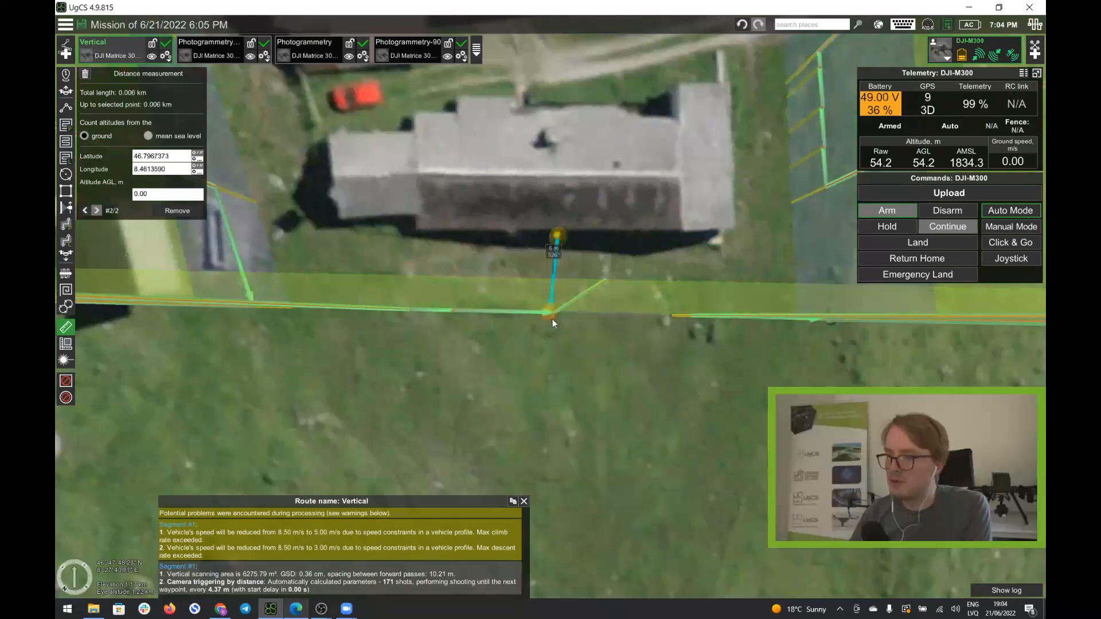
Leave the distance measurement and move the vertical scan's fourth and fifth vertices farther outward from the light-roofed building.
drag(436, 351, 448, 251)
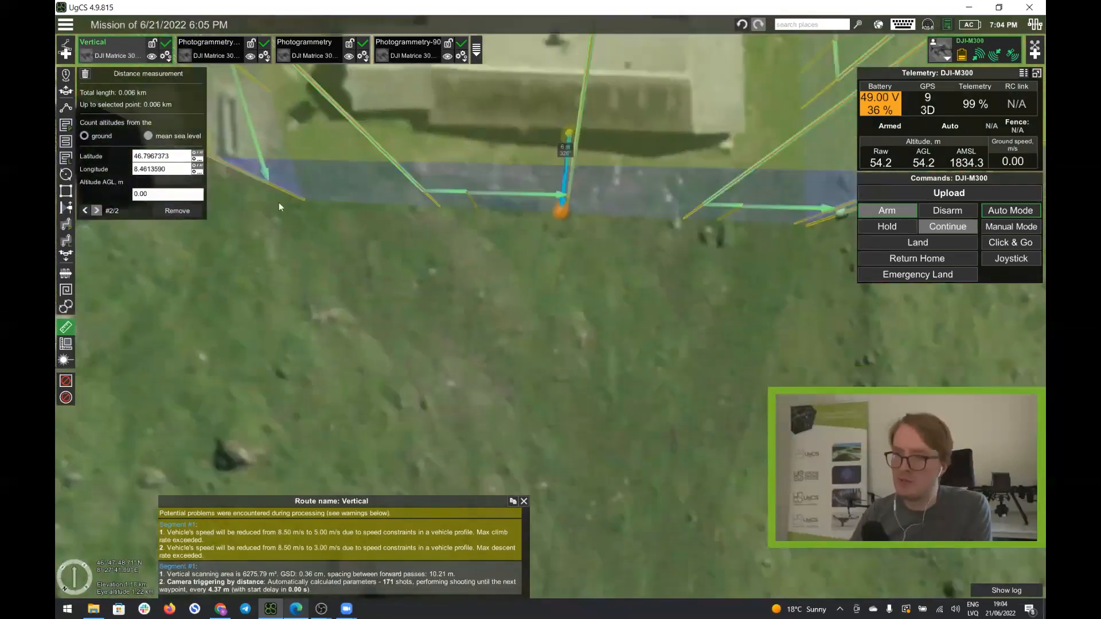
click(287, 195)
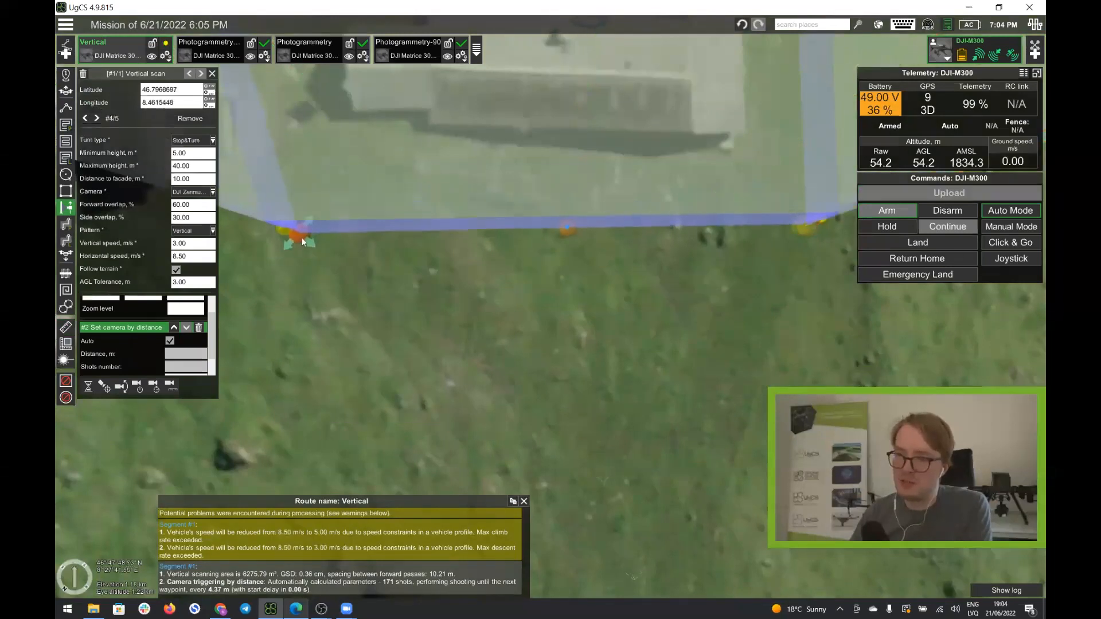
drag(302, 242, 301, 247)
drag(597, 303, 534, 270)
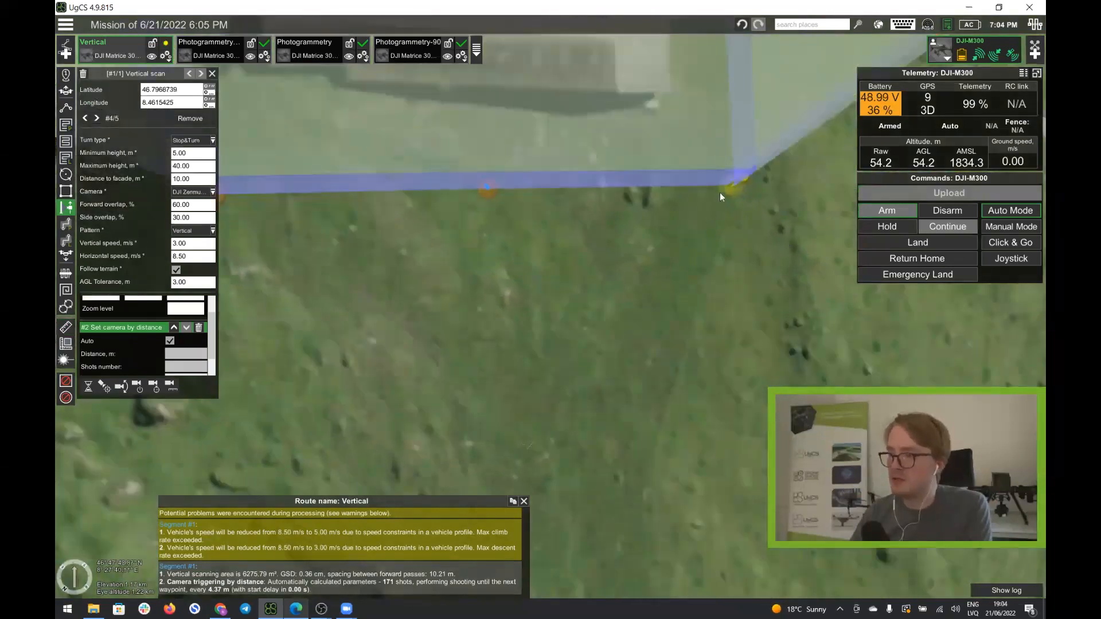
drag(724, 195, 727, 222)
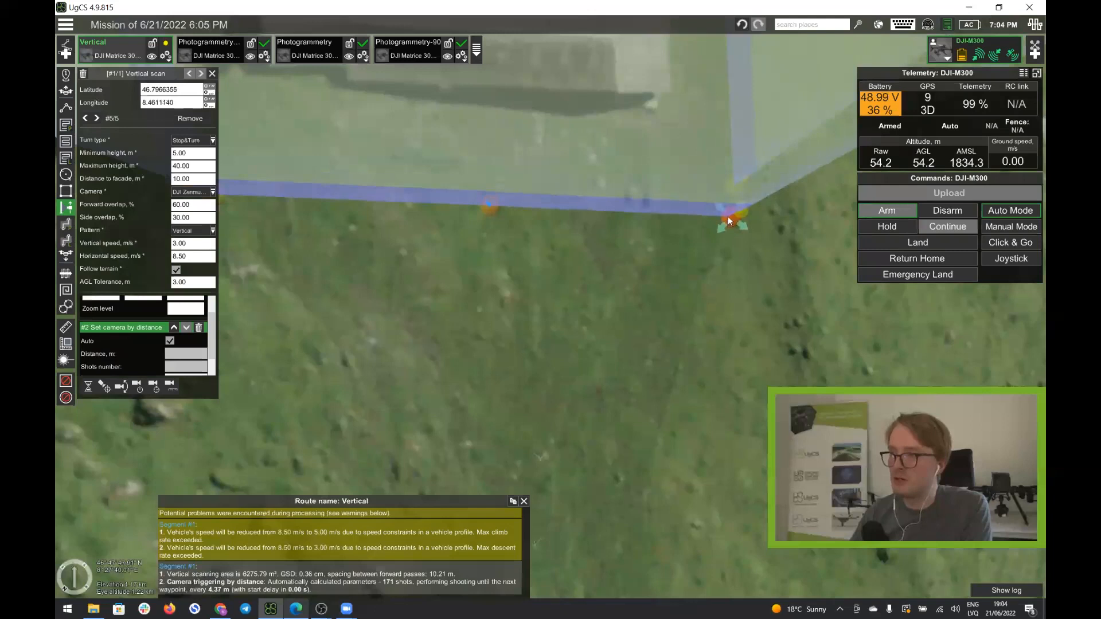
Move the vertical scan's third and fourth vertices outward, away from the building ends facing the small hut.
scroll(665, 249, down, 3)
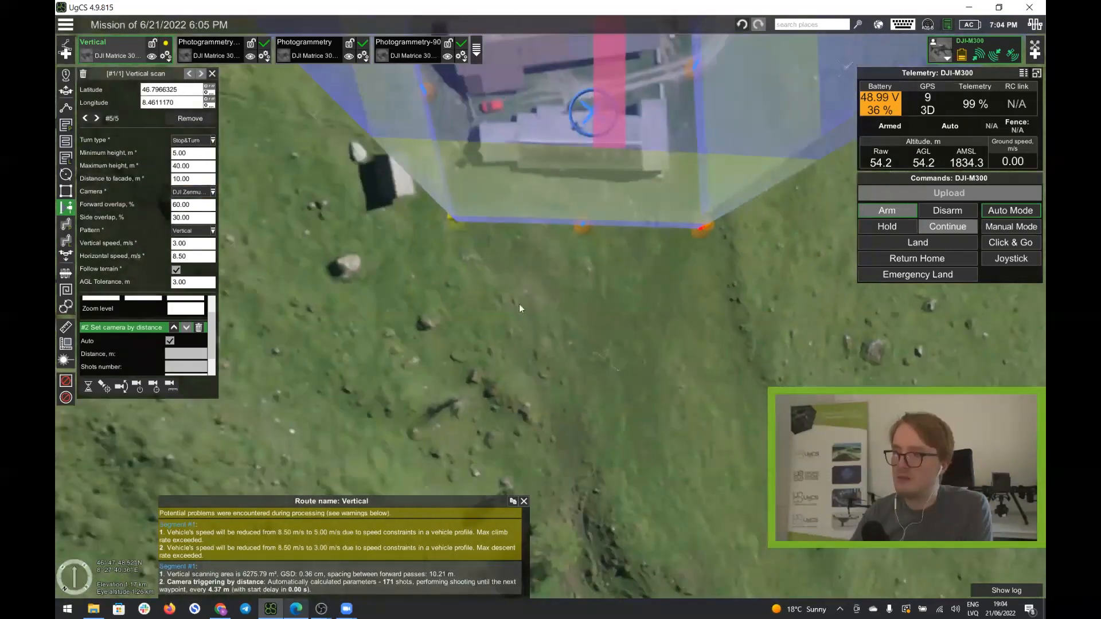
middle_drag(569, 250, 616, 275)
drag(470, 291, 614, 310)
middle_drag(444, 330, 568, 283)
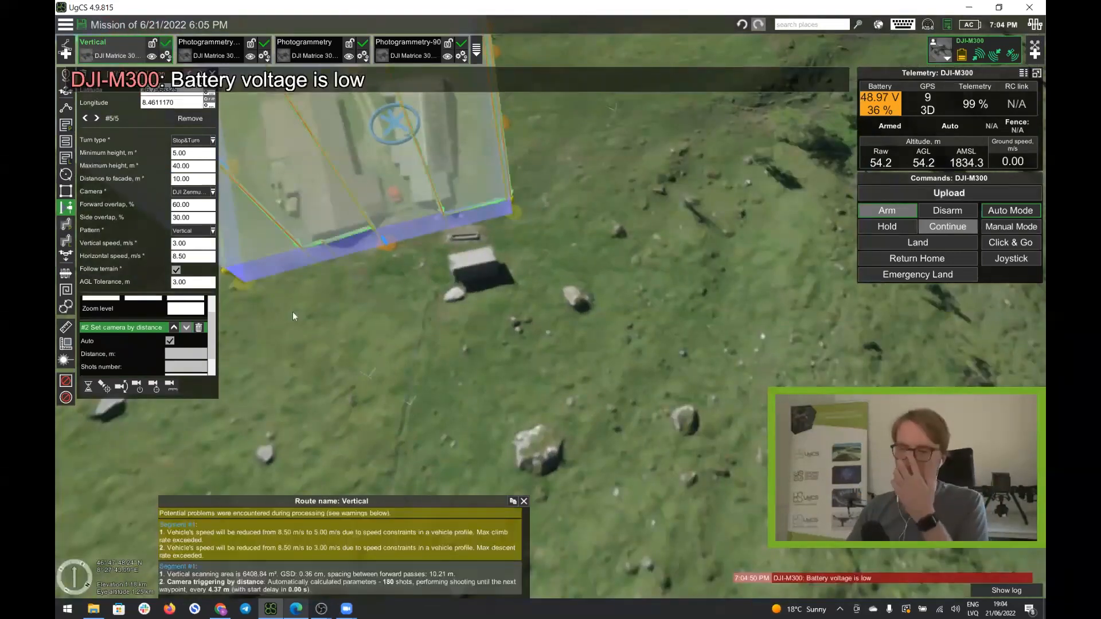
drag(386, 362, 570, 388)
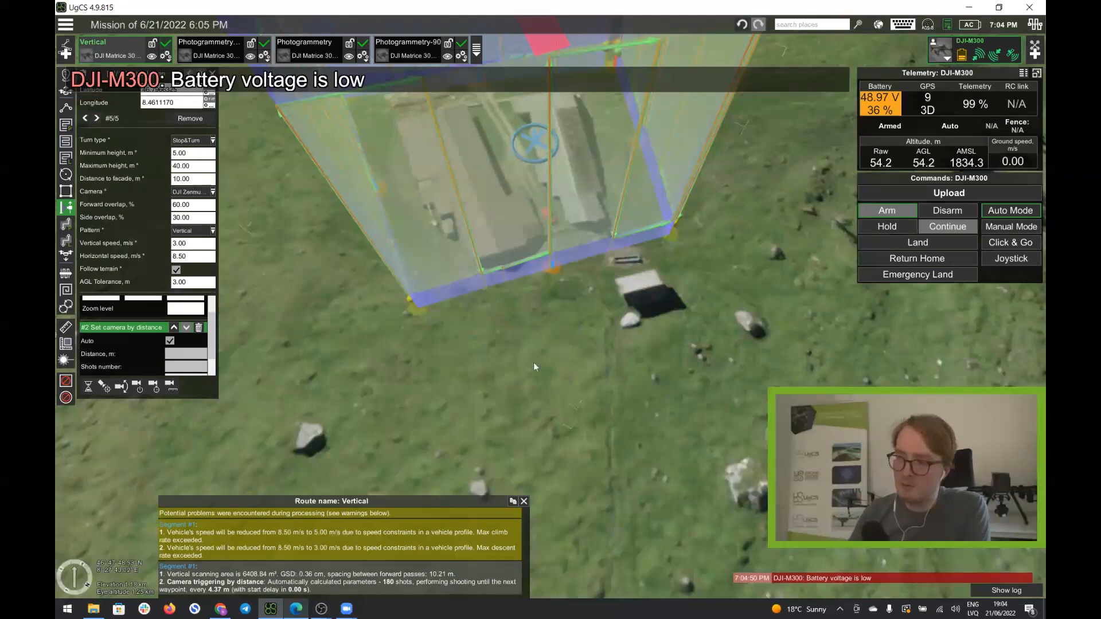
drag(545, 371, 539, 397)
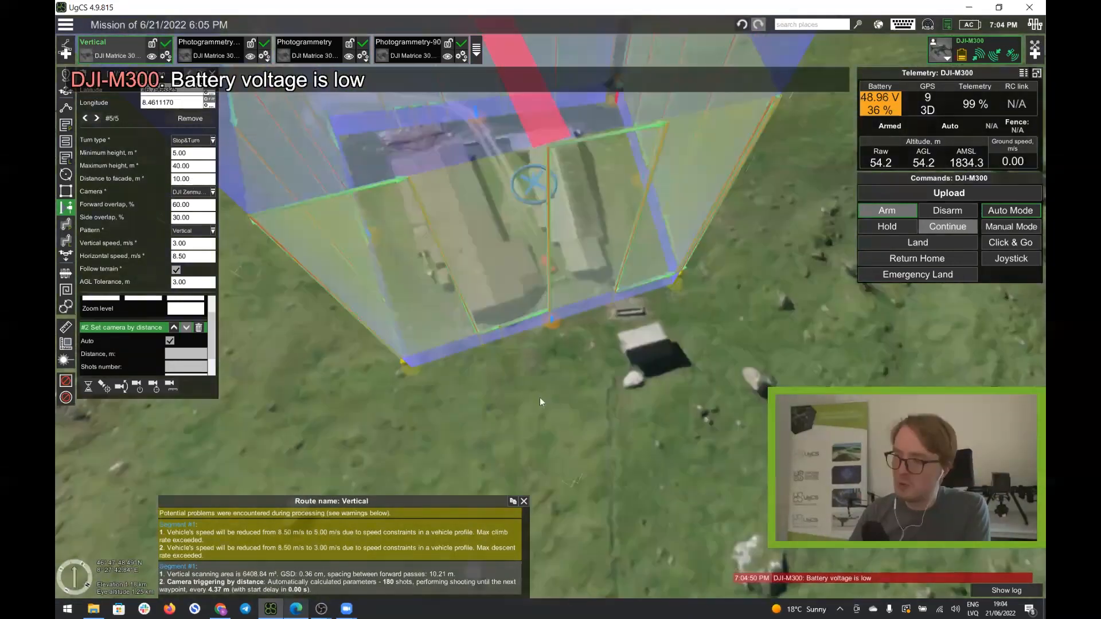
drag(680, 287, 688, 303)
drag(402, 374, 425, 392)
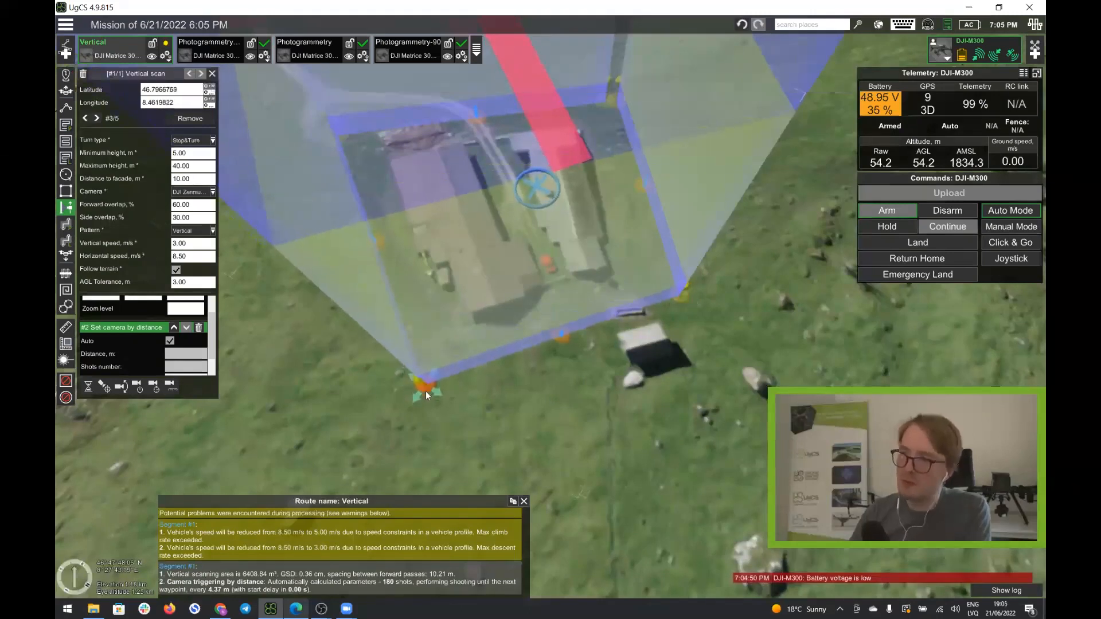
drag(687, 302, 693, 309)
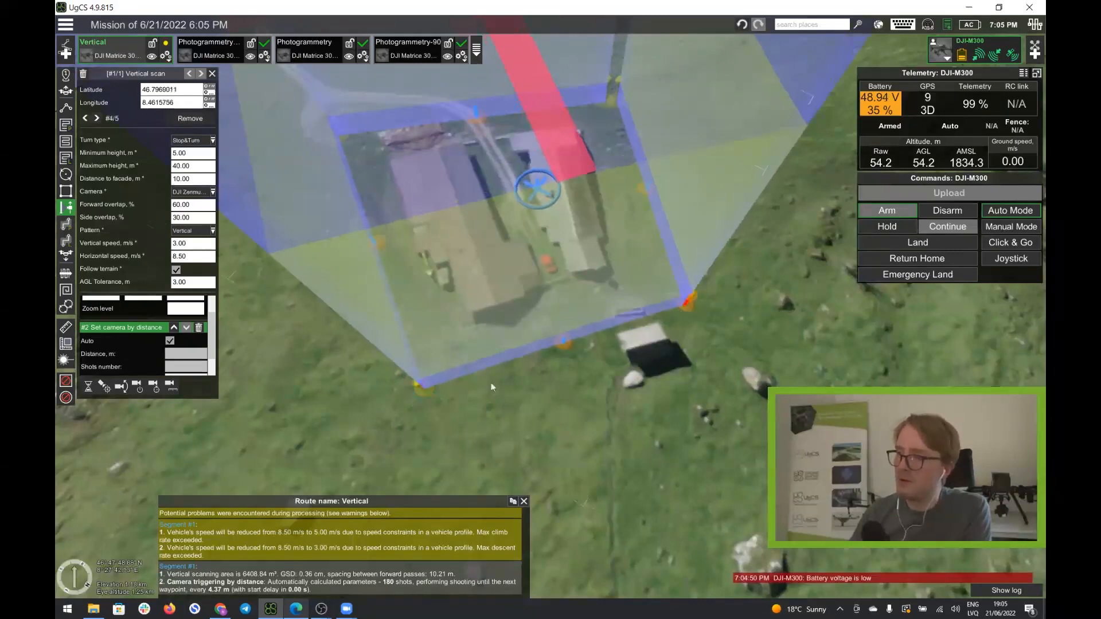
Move the vertical scan's second and first vertices outward on the driveway side of the buildings.
drag(487, 413, 542, 496)
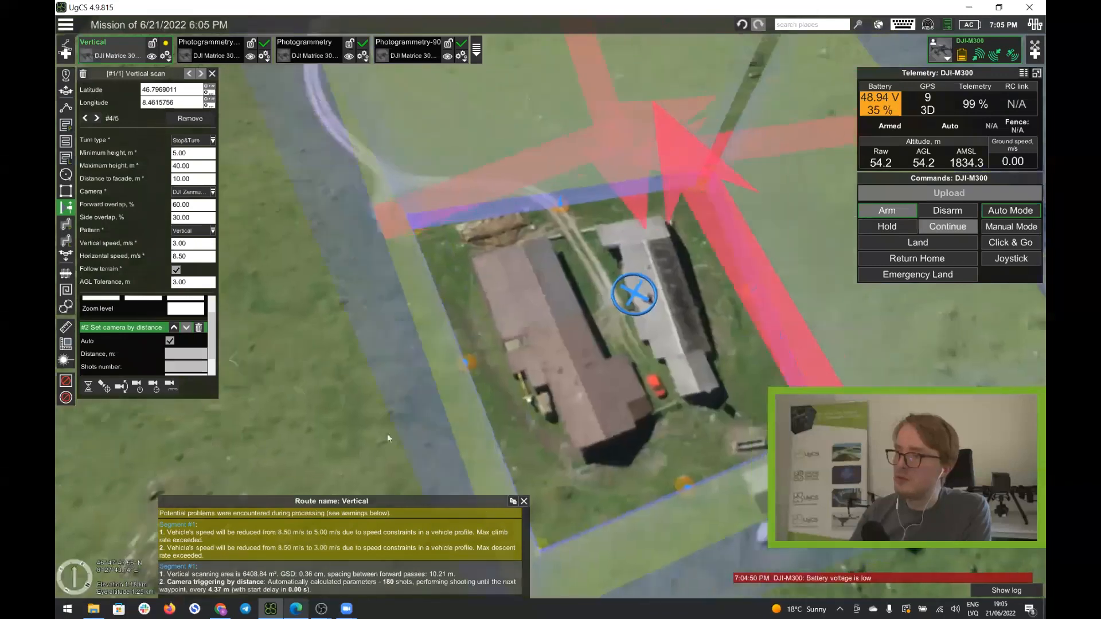
mouse_move(397, 331)
right_down()
mouse_move(471, 297)
mouse_move(603, 292)
right_up()
mouse_move(395, 307)
mouse_down()
mouse_move(624, 240)
mouse_move(752, 275)
mouse_up()
right_drag(709, 310, 707, 384)
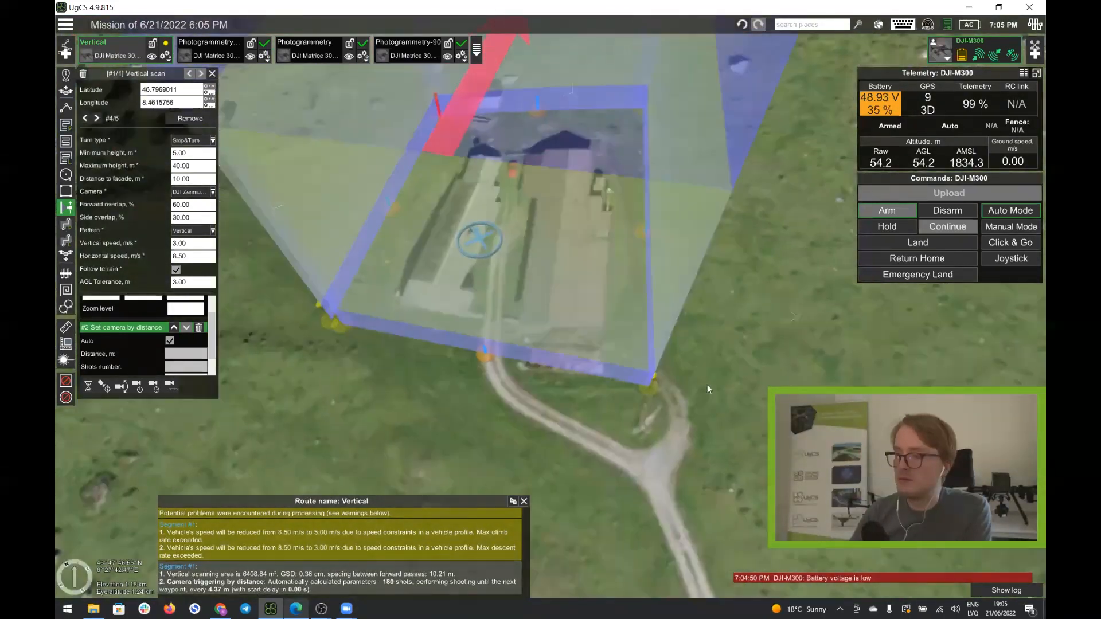
click(651, 396)
drag(656, 423, 652, 424)
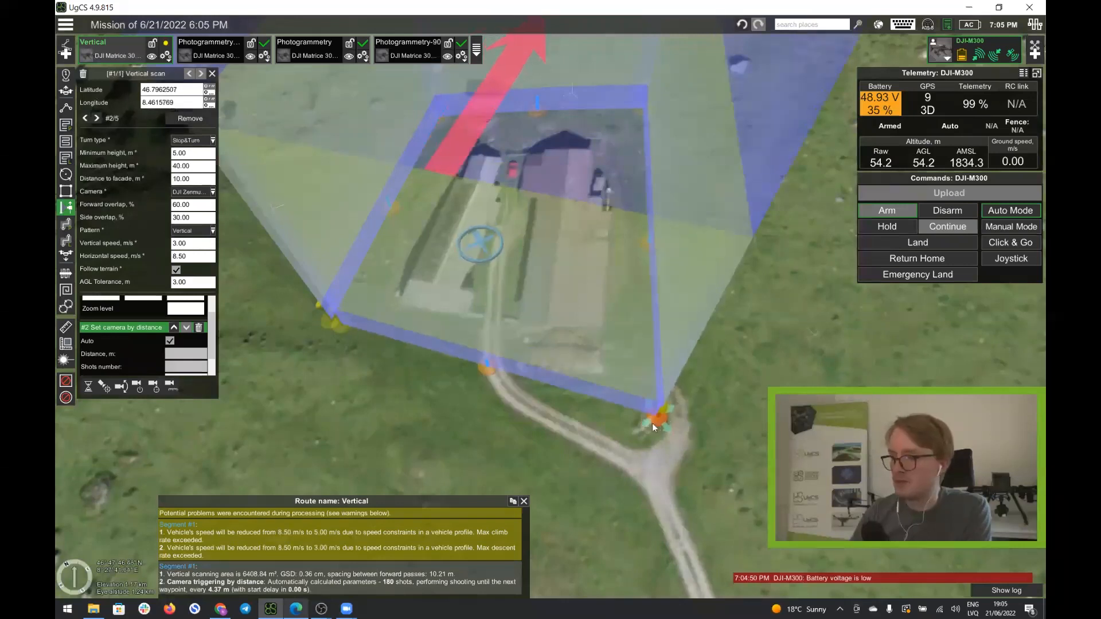
drag(483, 412, 529, 415)
drag(380, 328, 361, 346)
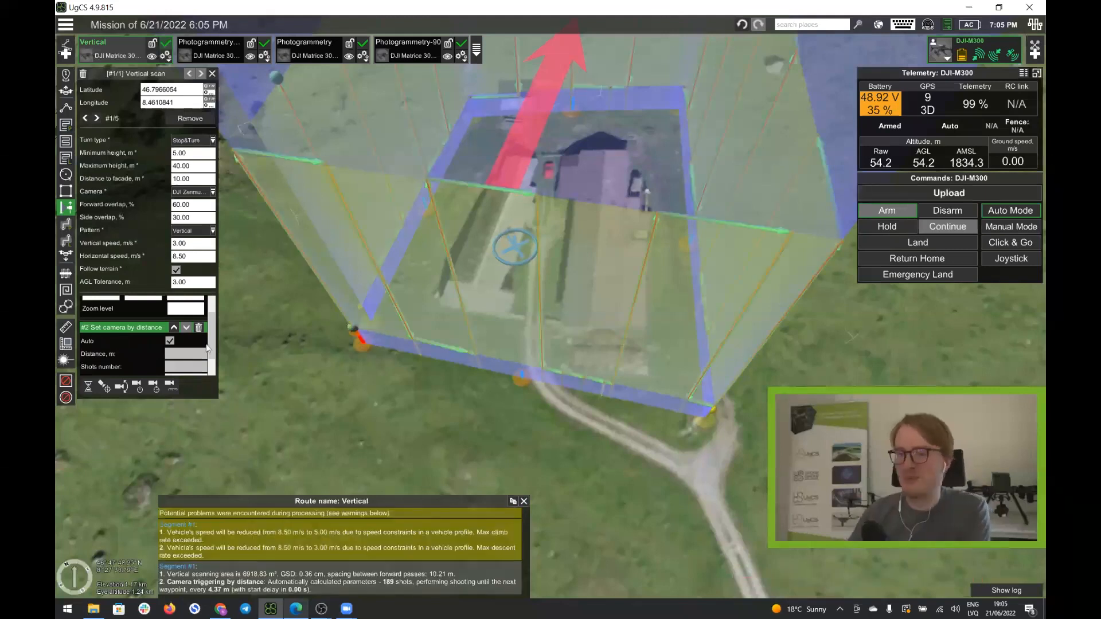
Replace the vertical scan's Set camera by distance action with a Set camera by time action.
scroll(172, 335, up, 1)
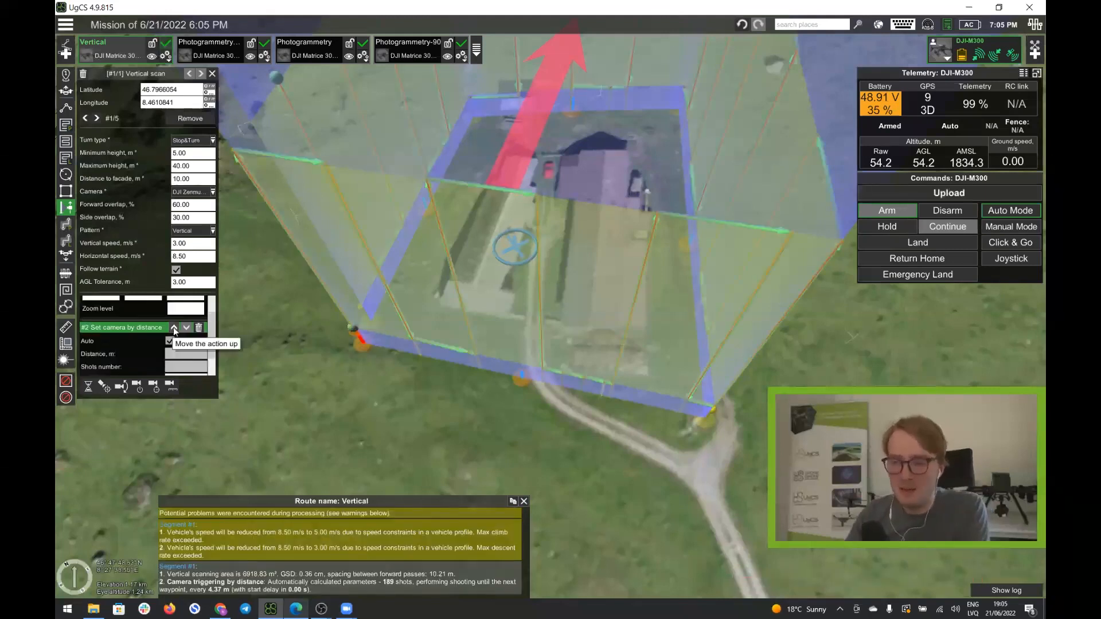
click(198, 358)
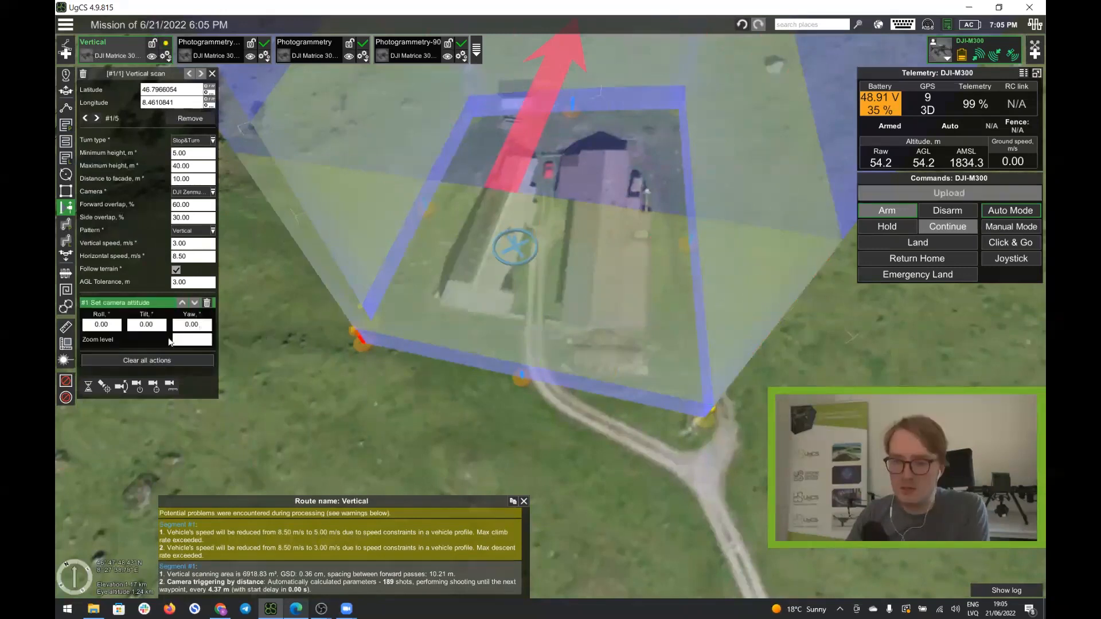
click(170, 385)
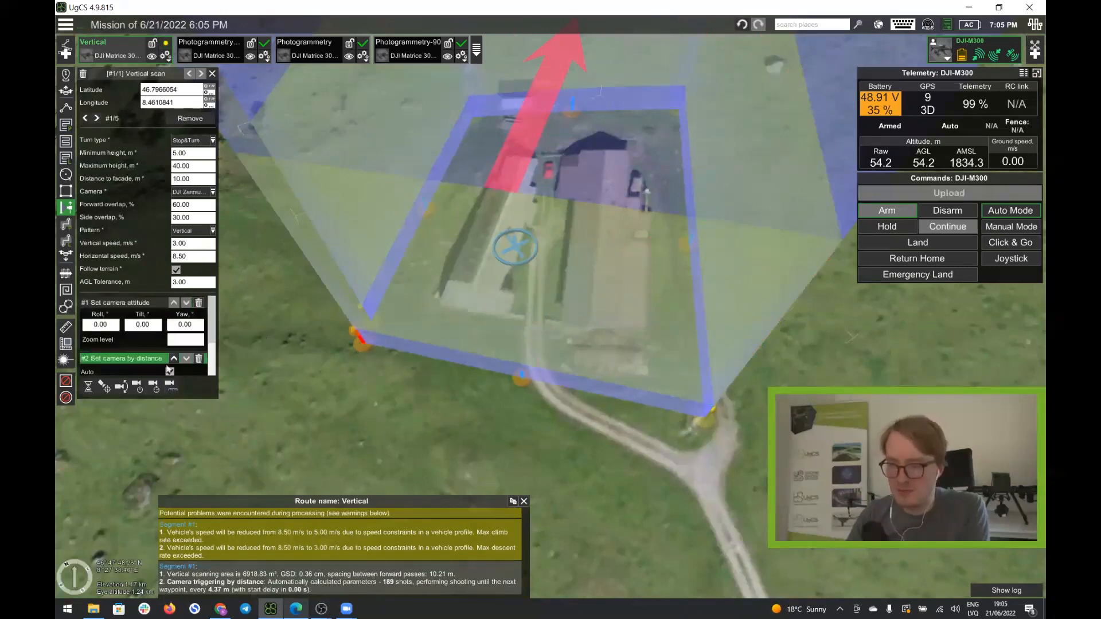
click(201, 359)
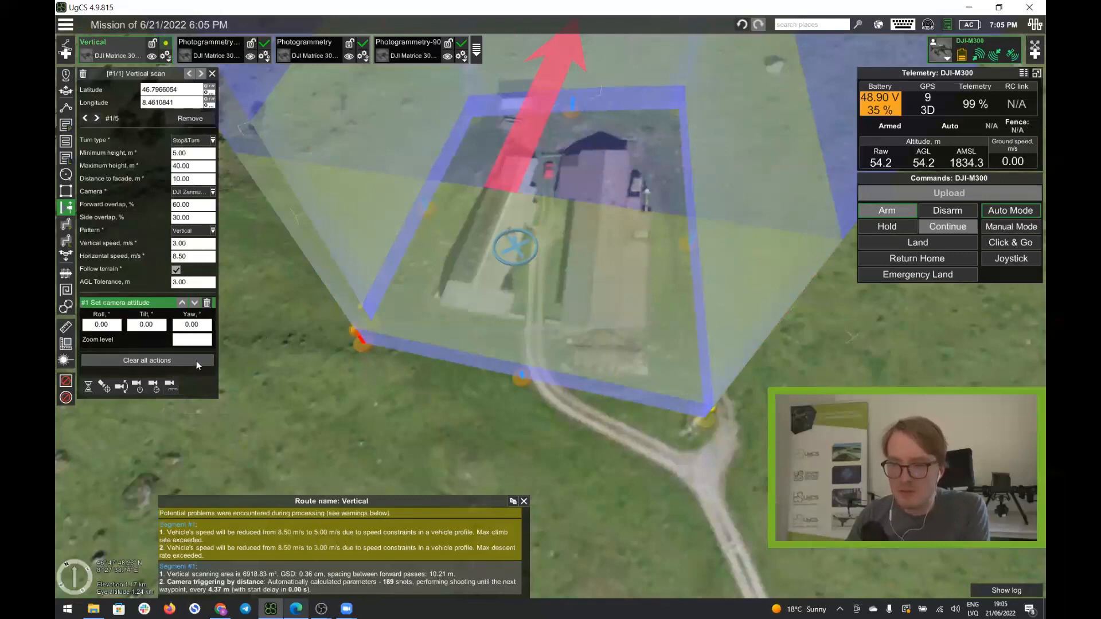
click(155, 387)
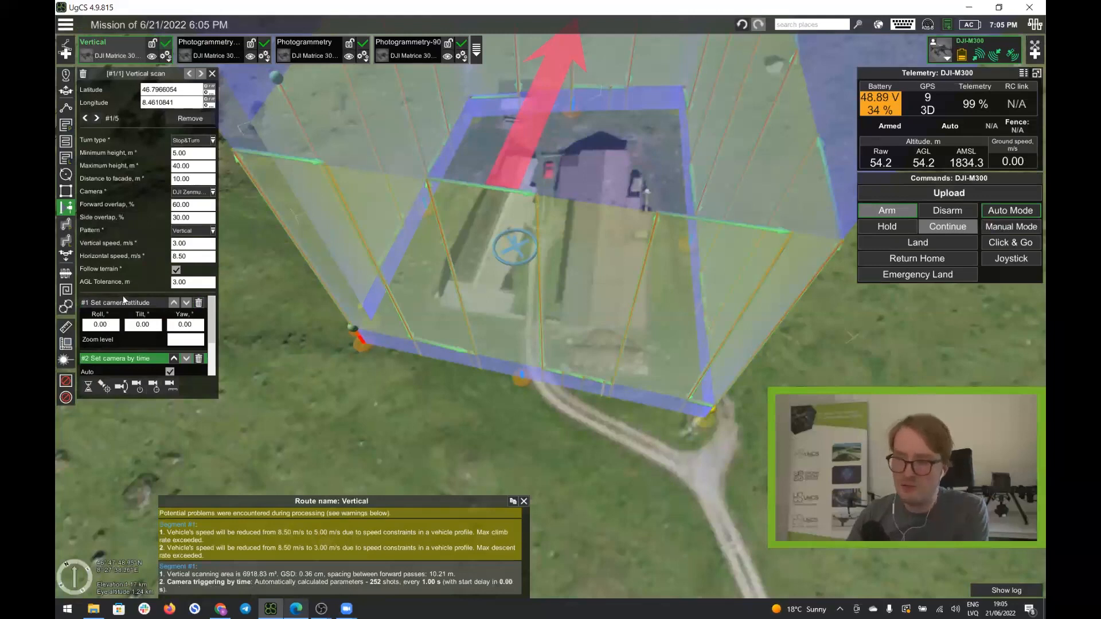
Clear the roll and yaw values of the Set camera attitude action, keeping only its tilt value.
click(113, 326)
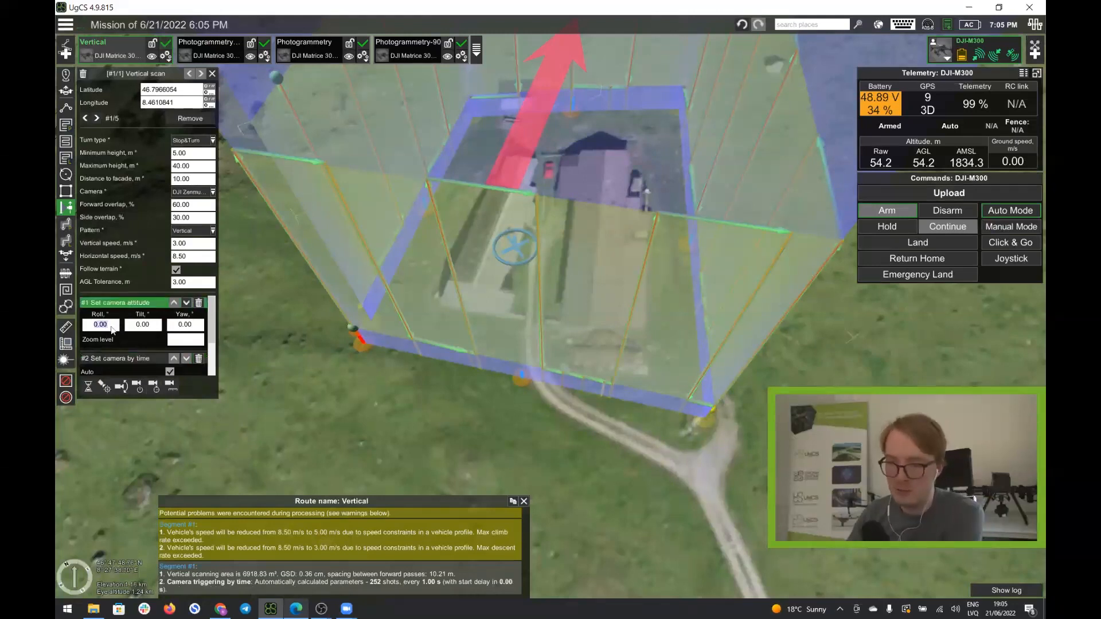
key(BackSpace)
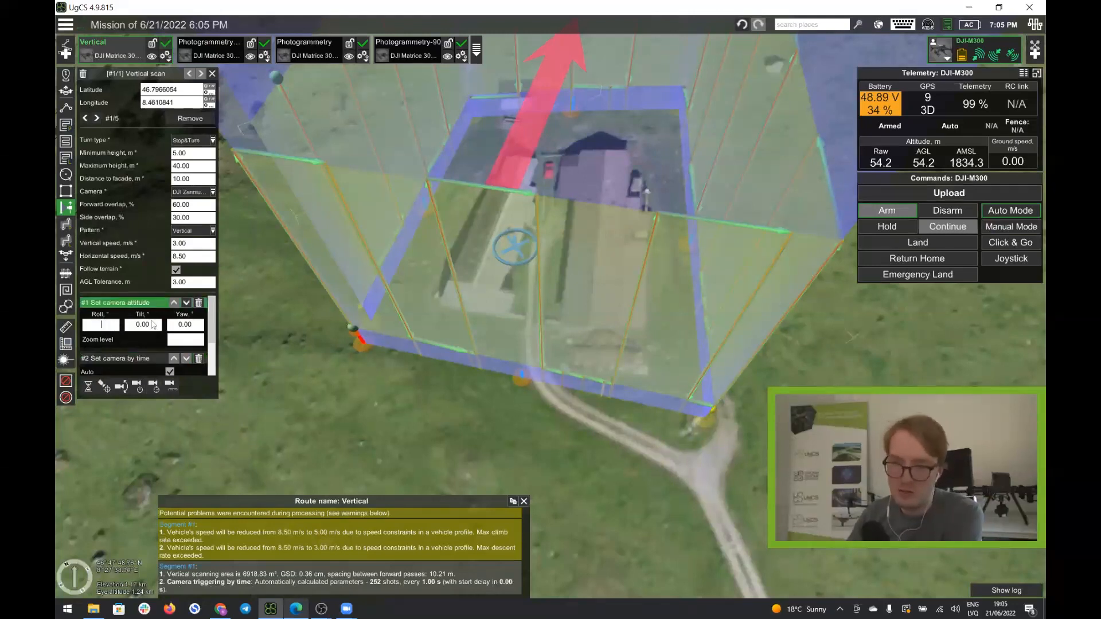
click(195, 325)
key(BackSpace)
click(143, 326)
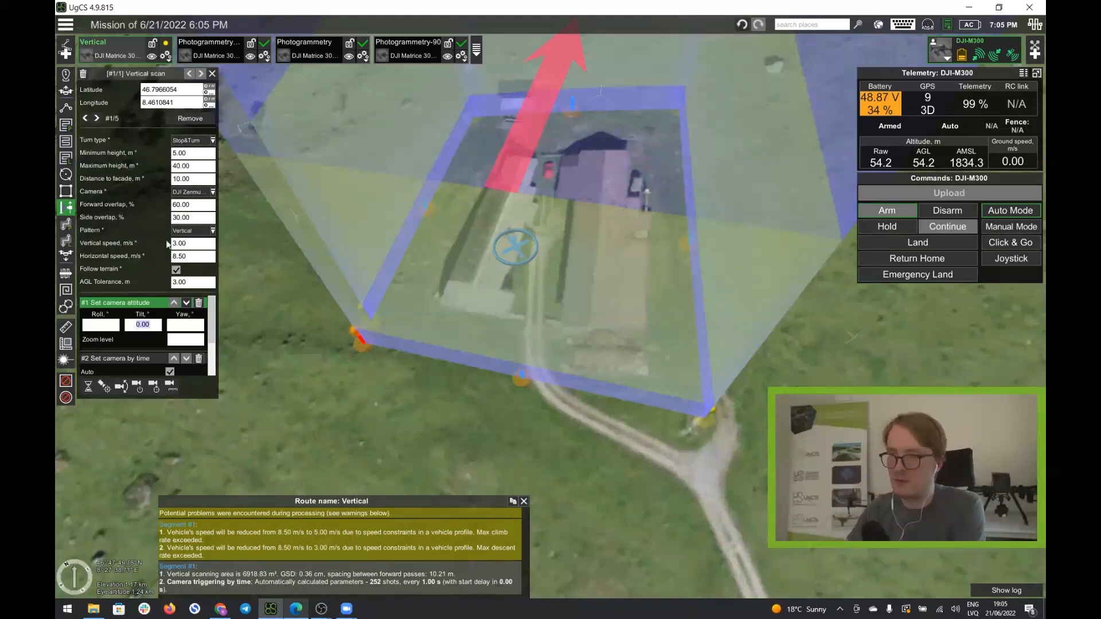
Set the vertical scan's forward overlap and side overlap to 80% each.
click(194, 207)
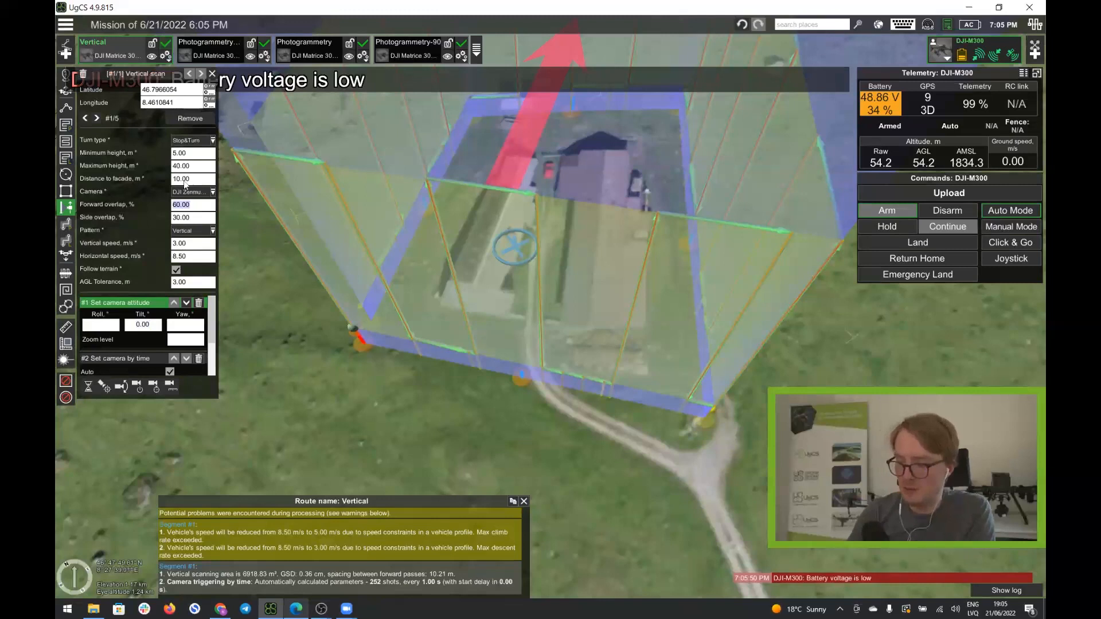
text(80)
key(Return)
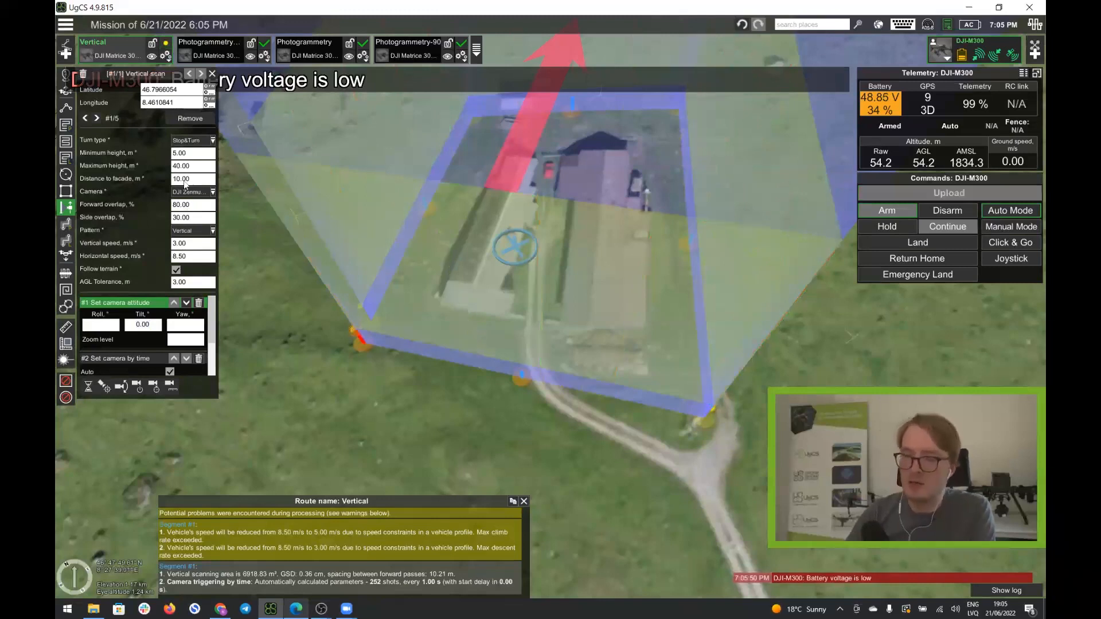
key(BackSpace)
key(BackSpace)
key(BackSpace)
key(BackSpace)
key(BackSpace)
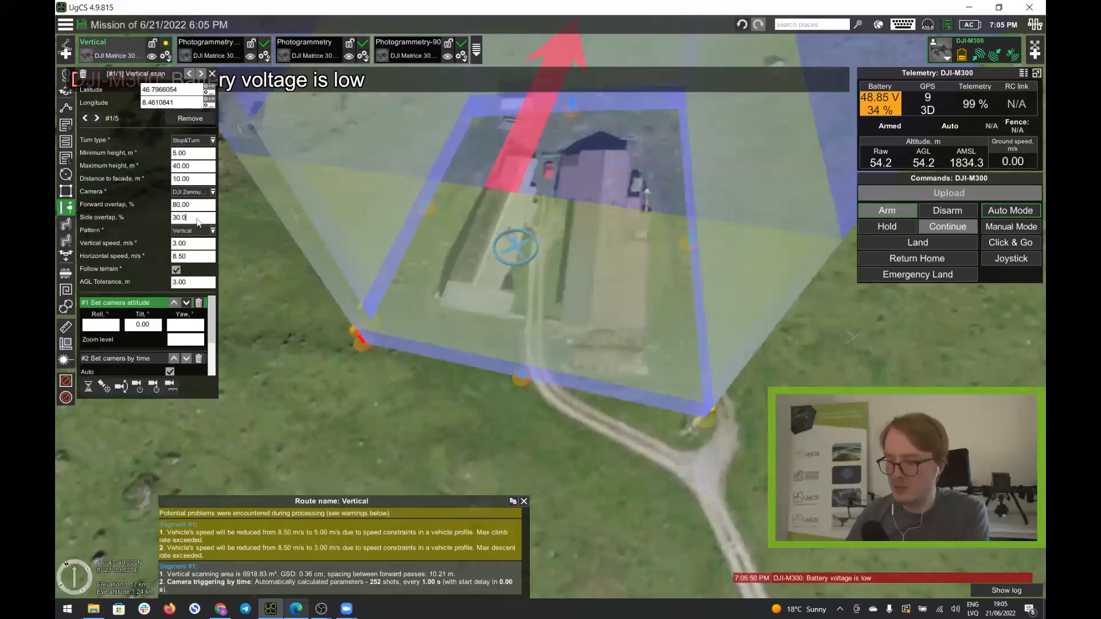
text(80)
key(Return)
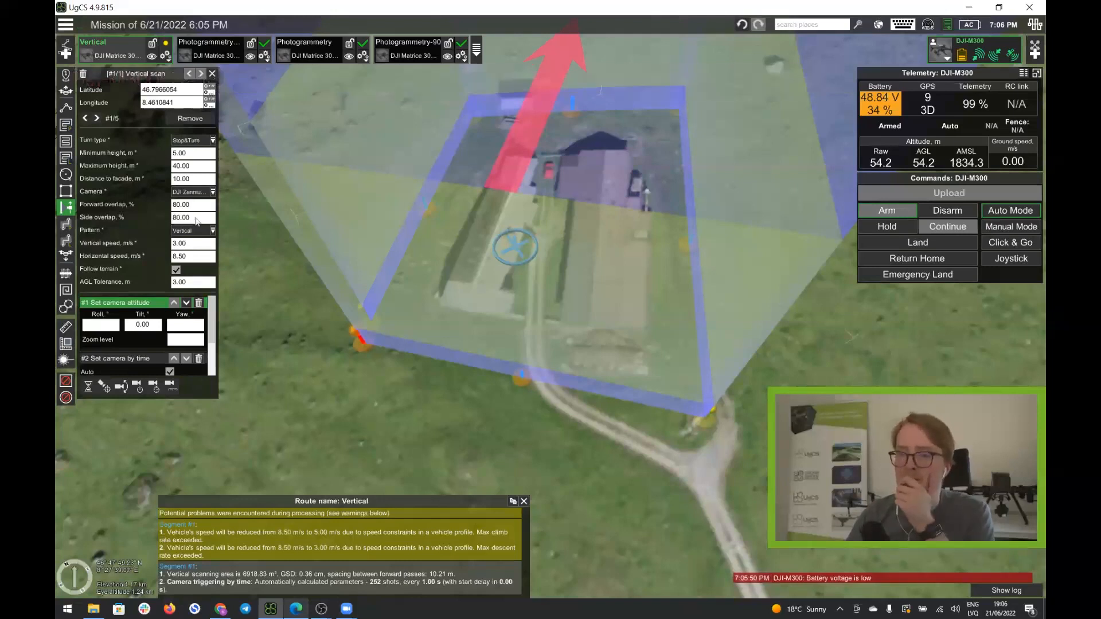
Change the vertical scan's flight pattern from Vertical to Horizontal.
right_drag(546, 419, 675, 396)
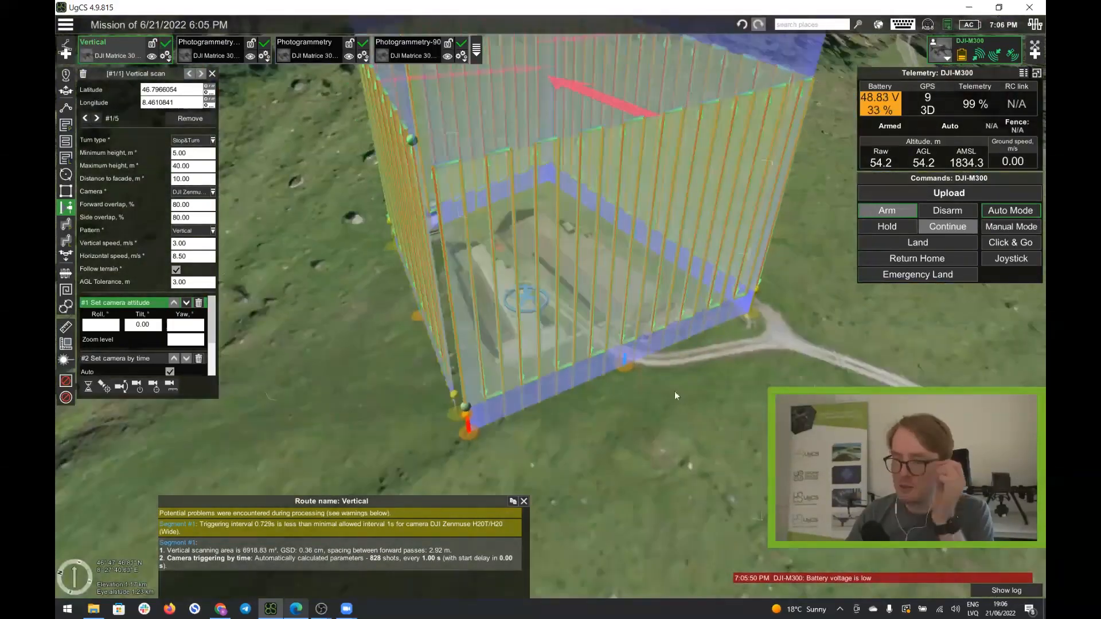
click(197, 232)
click(203, 264)
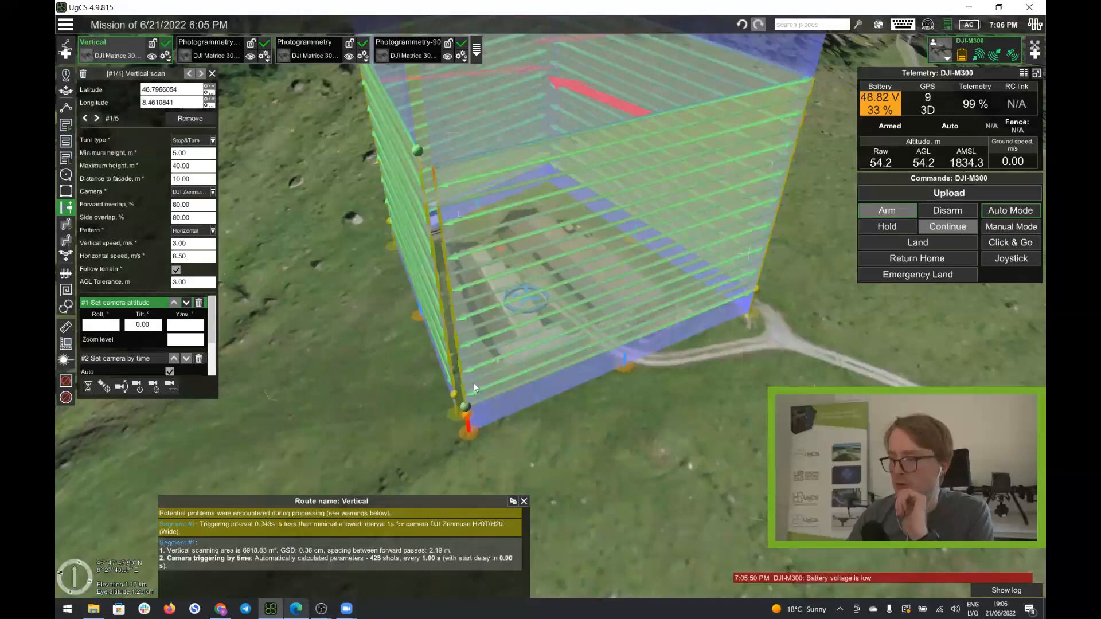
mouse_move(697, 410)
right_down()
mouse_move(734, 449)
mouse_move(714, 403)
right_up()
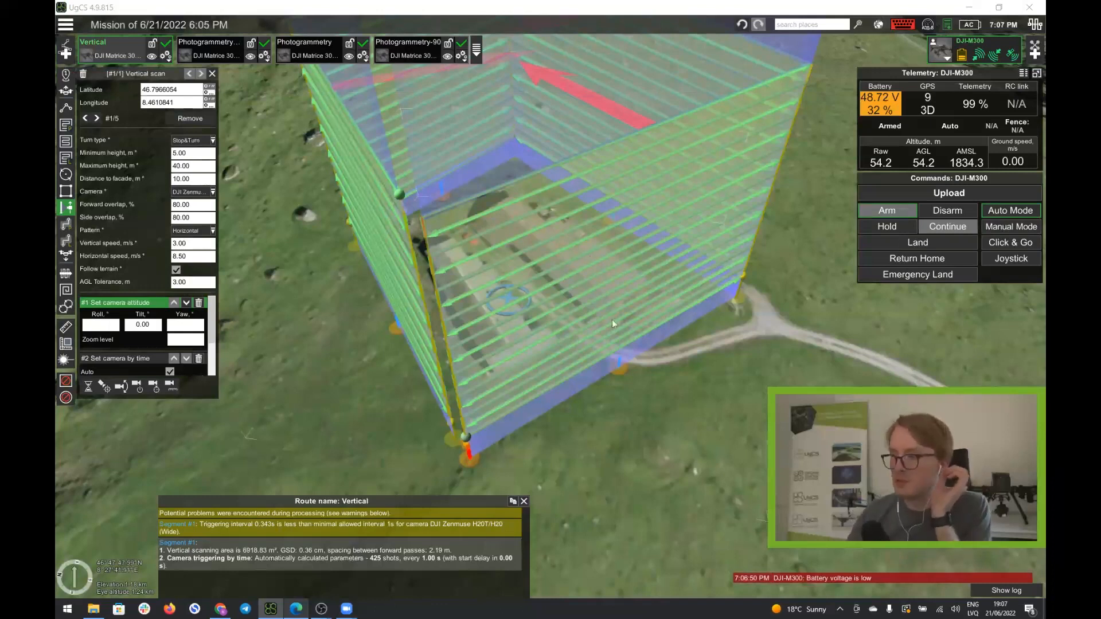
scroll(690, 440, down, 10)
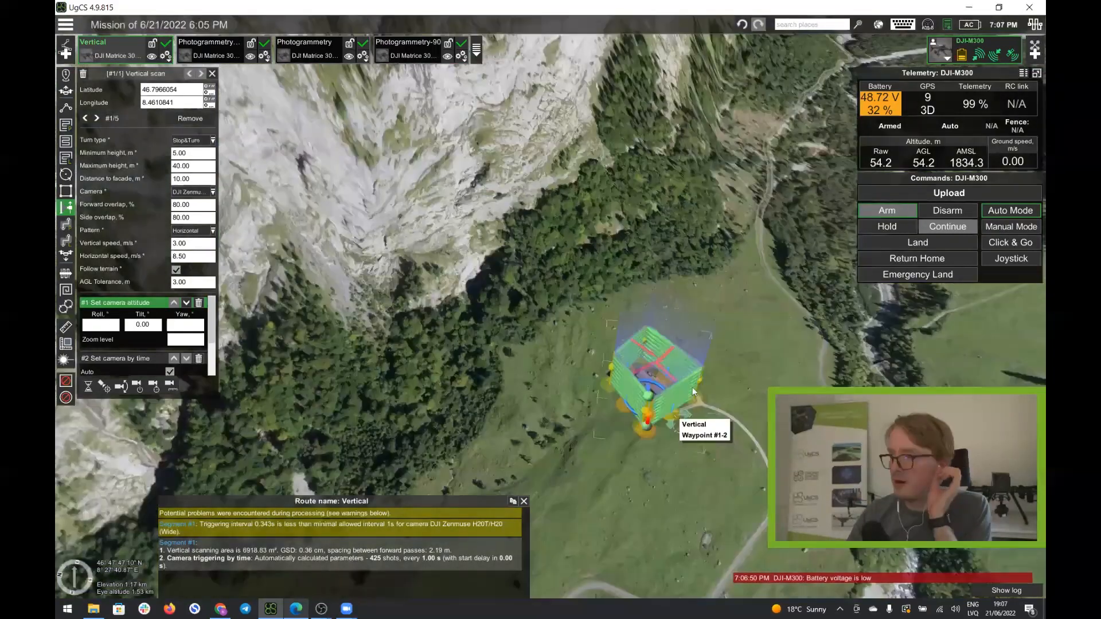
Hide the Photogrammetry_united and Photogrammetry routes and select the Photogrammetry-90 route for editing.
scroll(692, 391, down, 5)
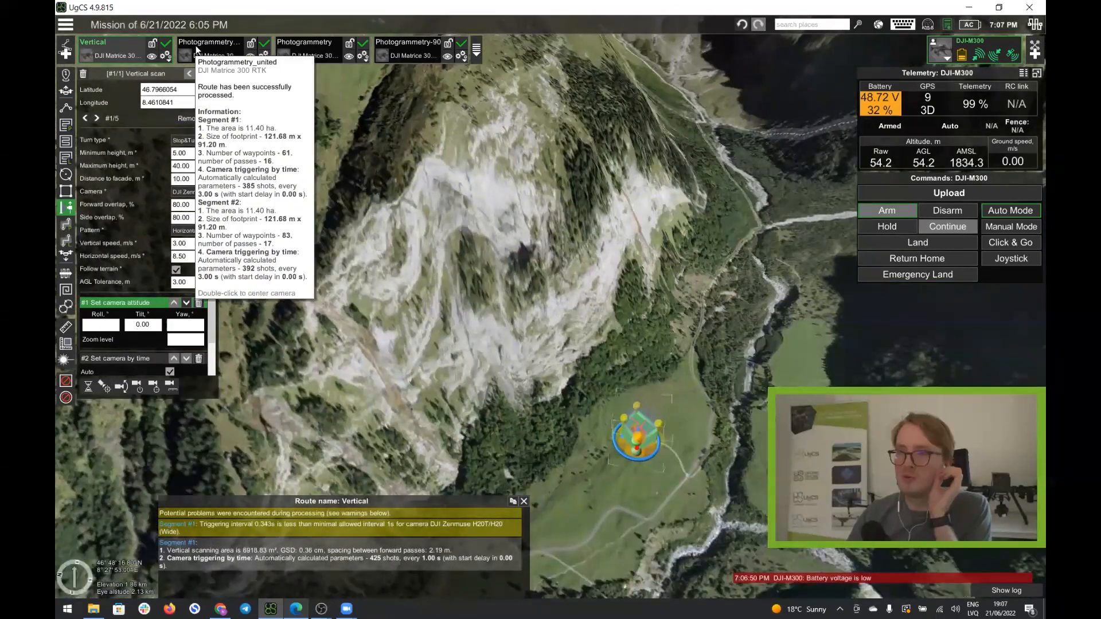
double_click(201, 45)
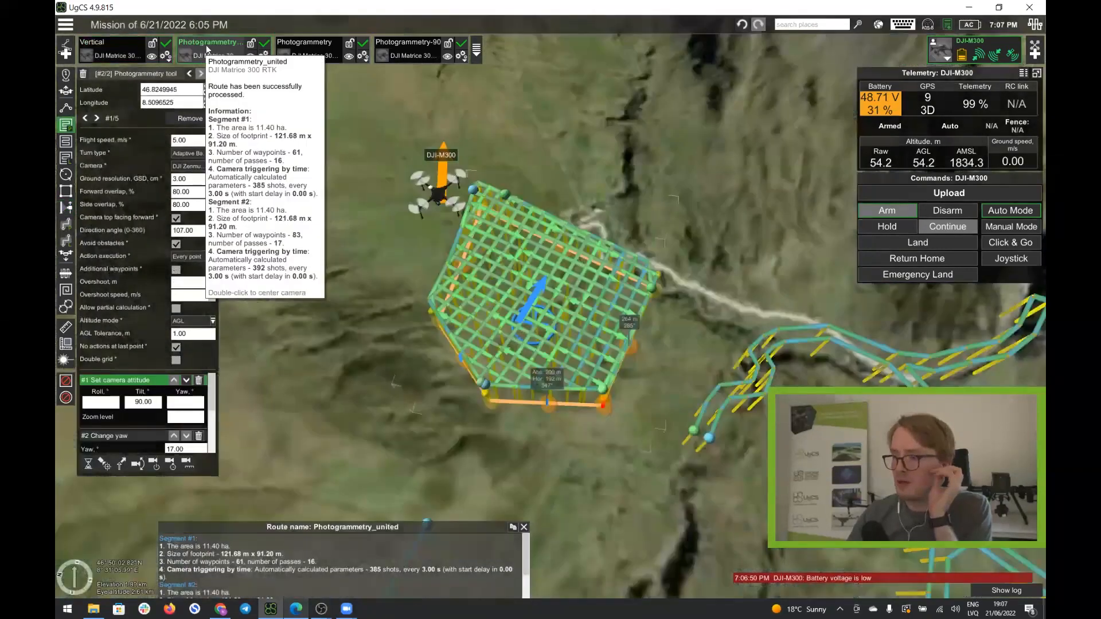
click(176, 360)
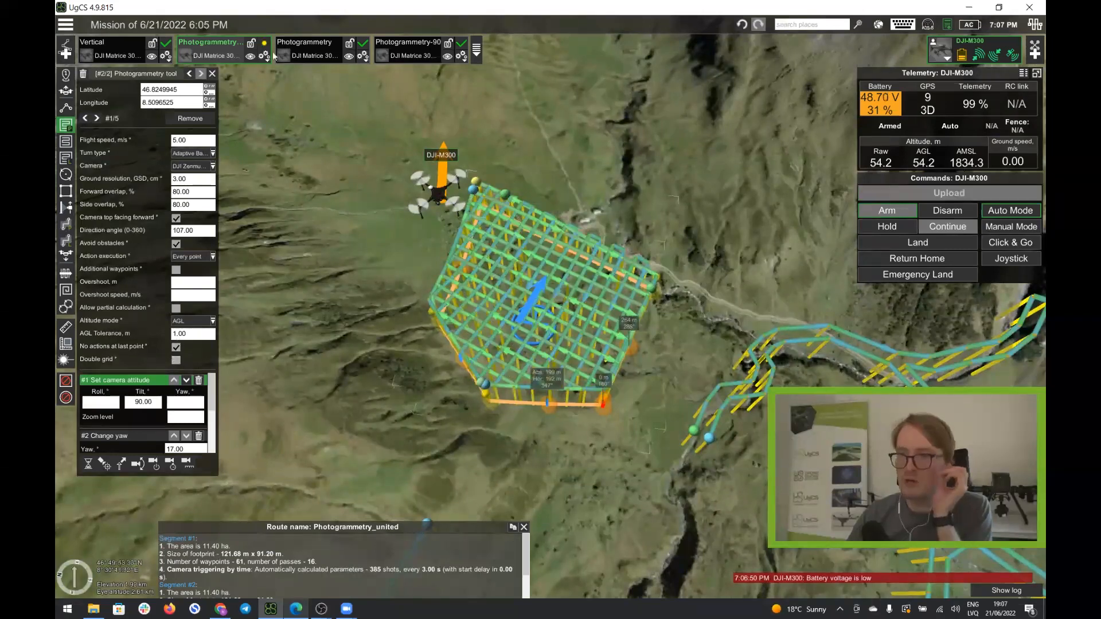
click(250, 56)
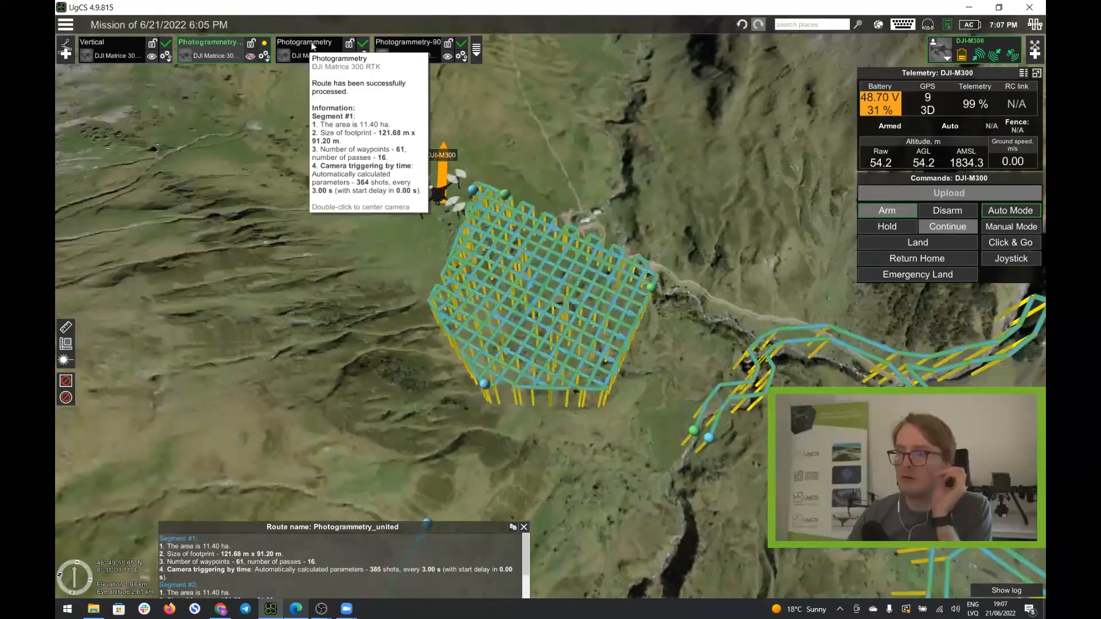
click(313, 46)
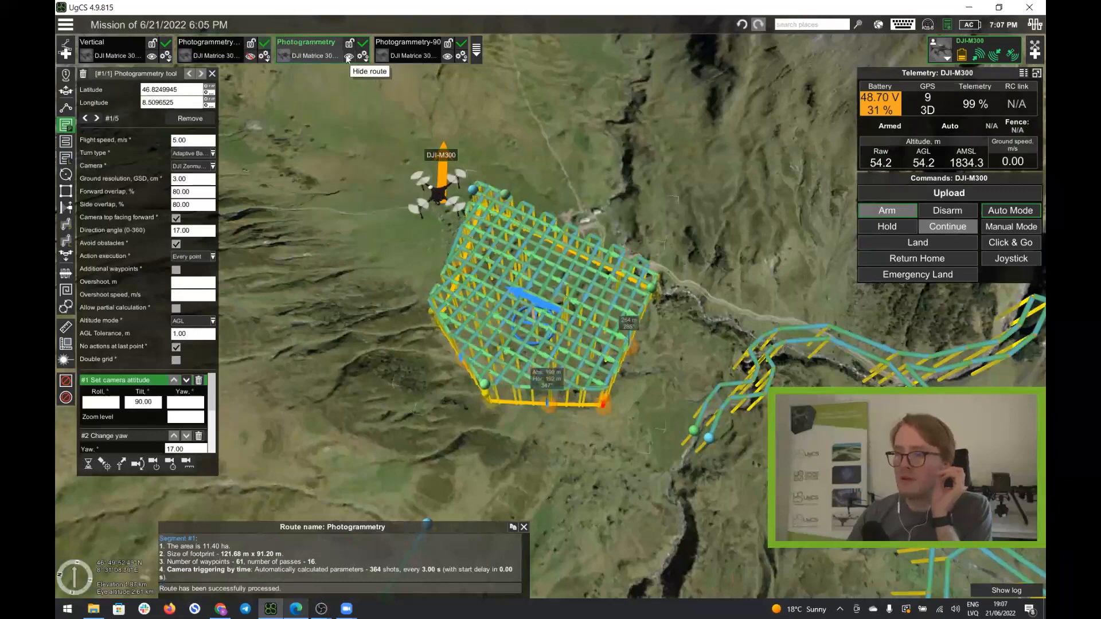
click(347, 57)
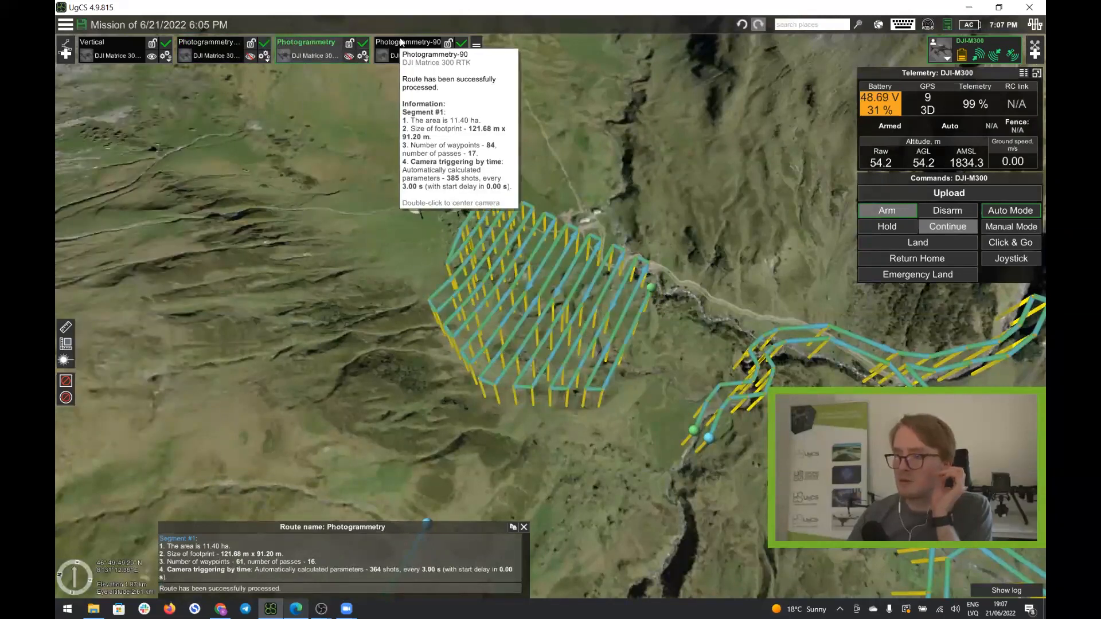
click(401, 42)
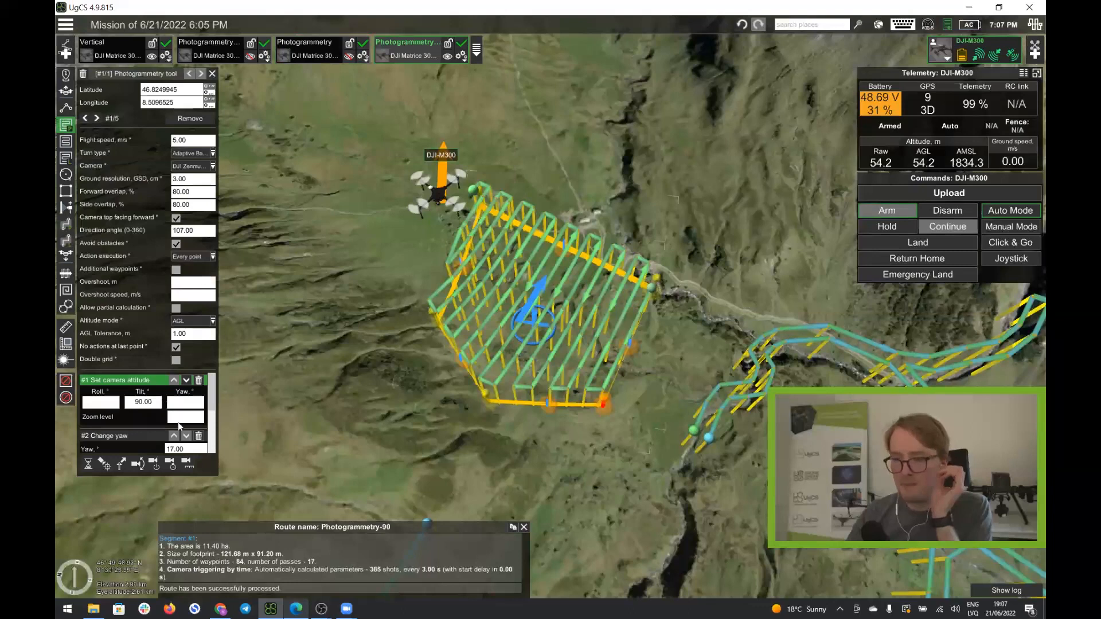
Set the Photogrammetry-90 route's Change yaw action to 90° relative to the next waypoint.
scroll(187, 419, down, 1)
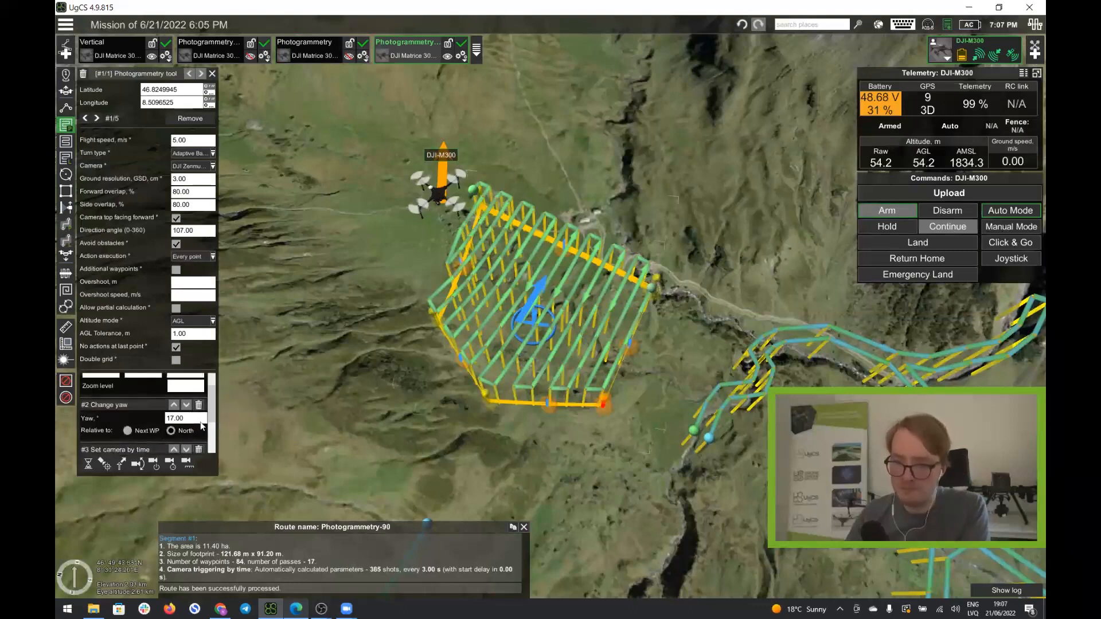
click(171, 430)
double_click(167, 419)
text(90)
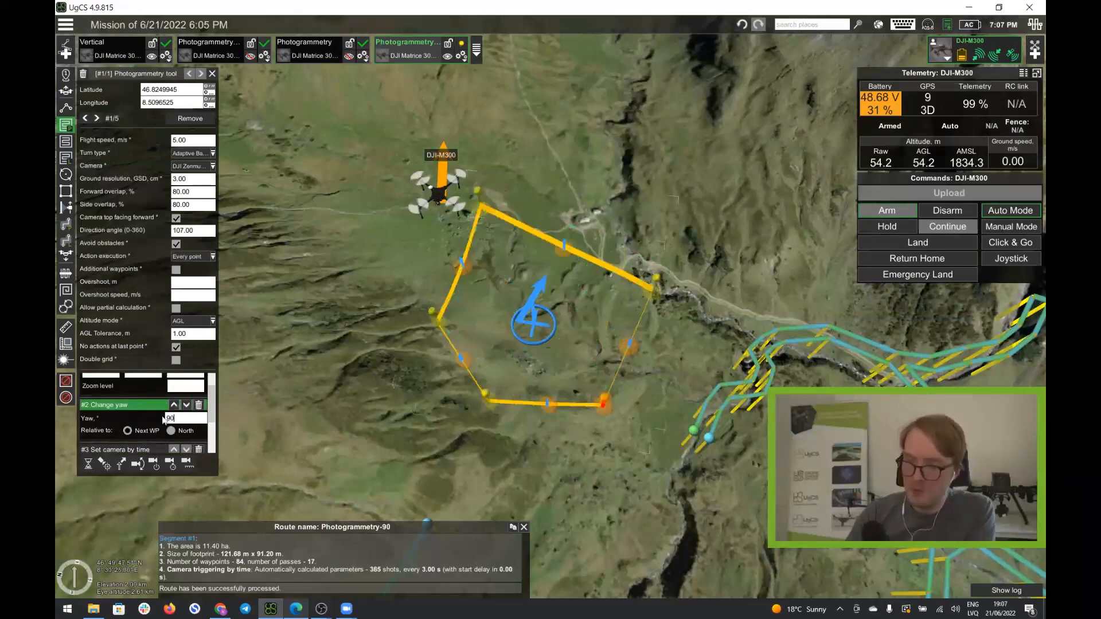
Examine the Photogrammetry-90 route's flight lines and the direction of its first passes on the map.
middle_drag(358, 296, 391, 284)
scroll(391, 284, up, 3)
drag(556, 240, 546, 286)
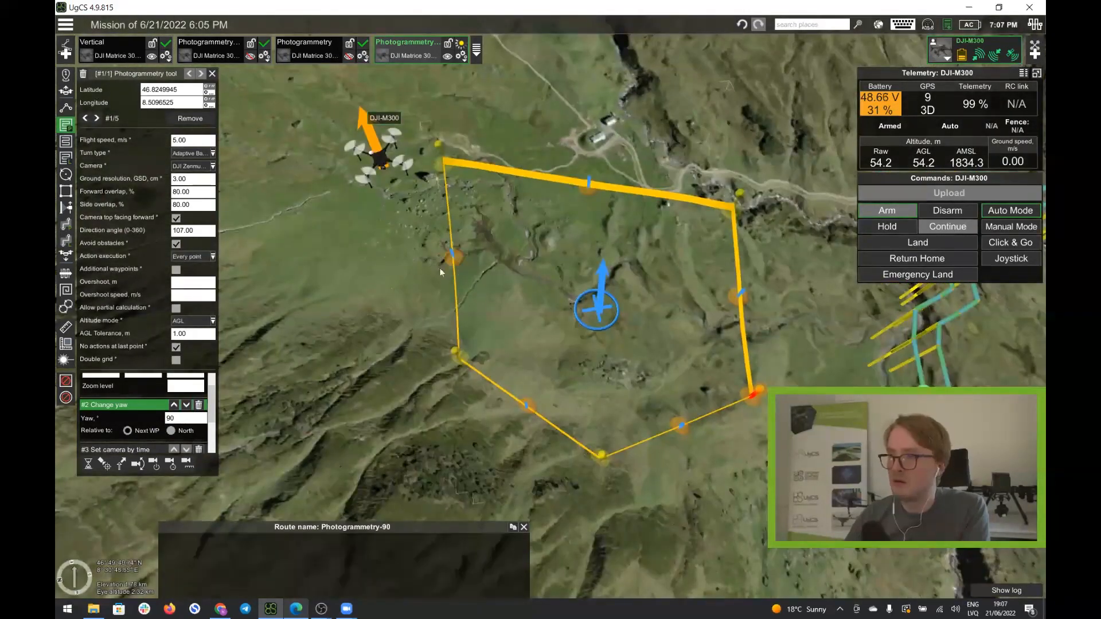
click(779, 364)
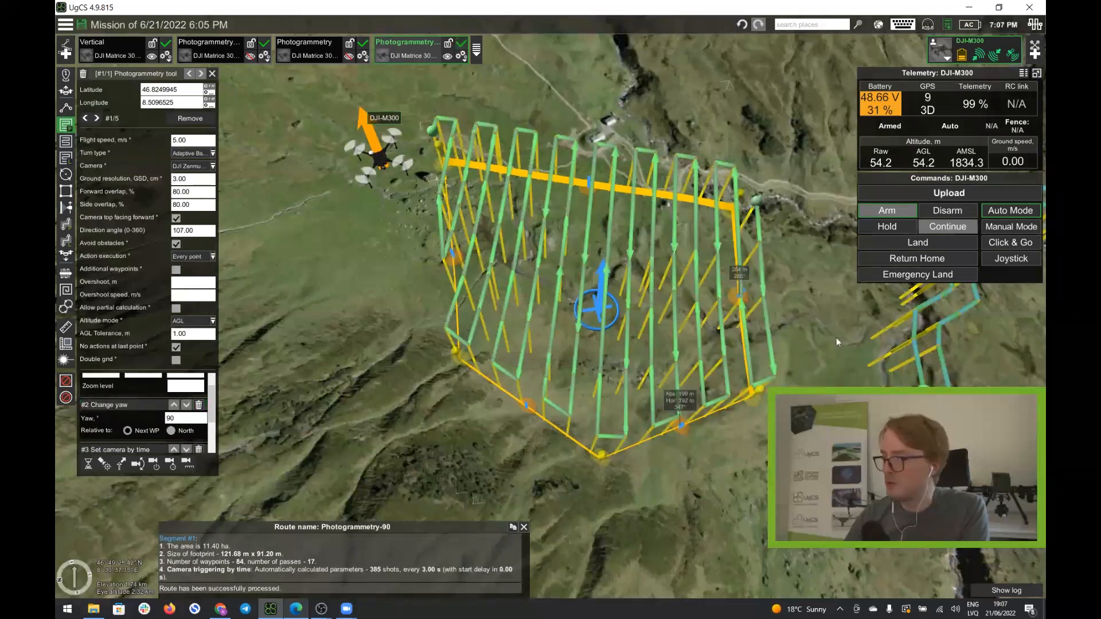
drag(814, 312, 324, 247)
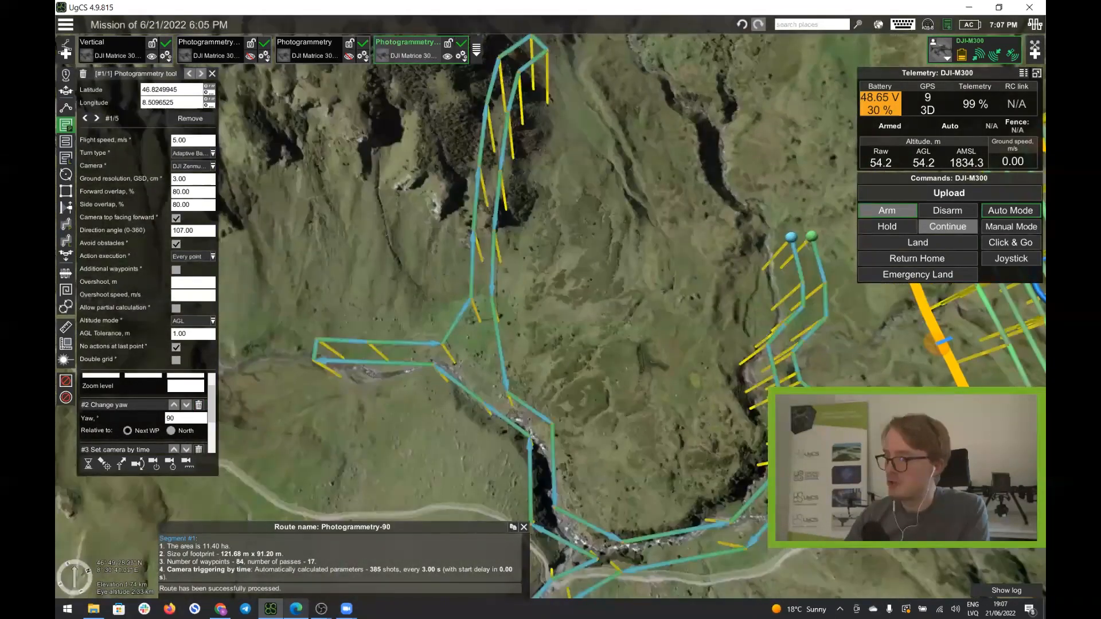
drag(783, 402, 413, 454)
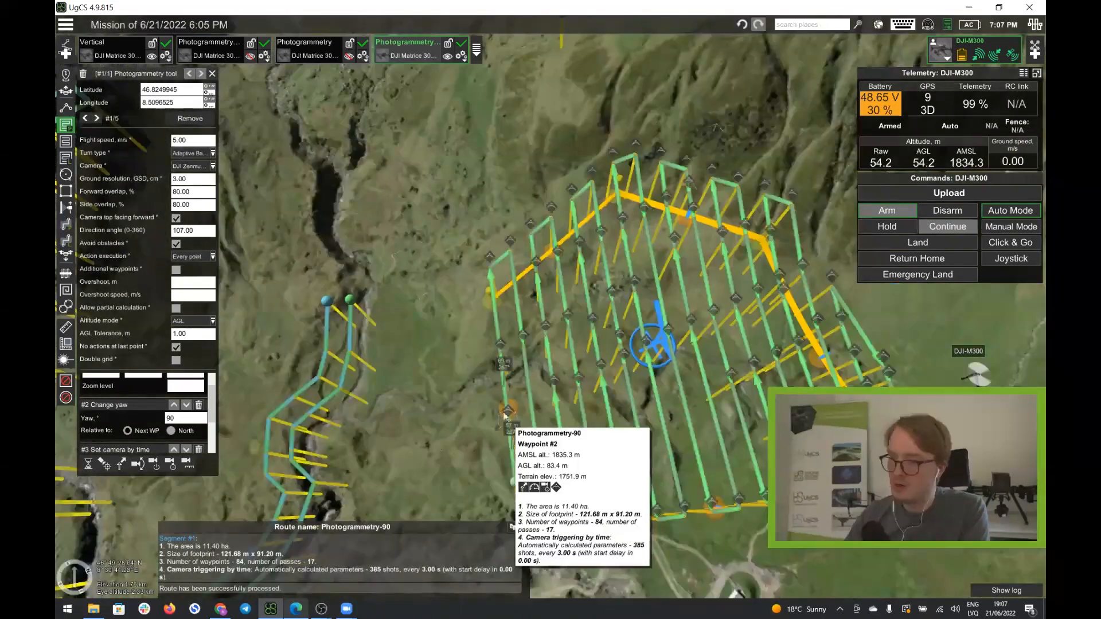
middle_drag(463, 408, 418, 314)
middle_drag(458, 387, 497, 345)
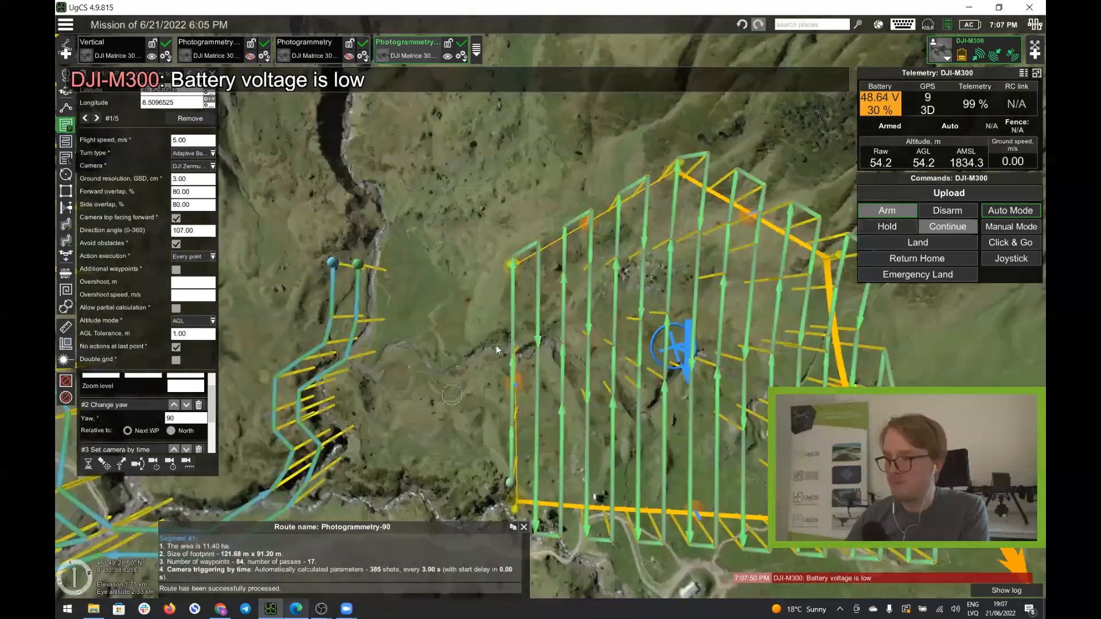
drag(496, 345, 488, 251)
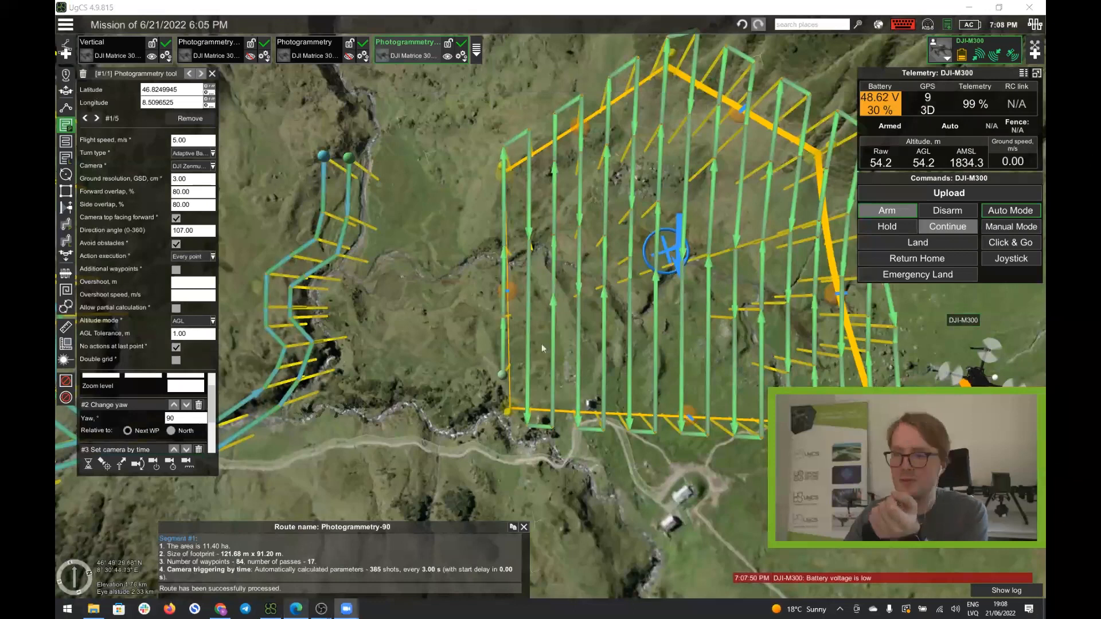
click(458, 328)
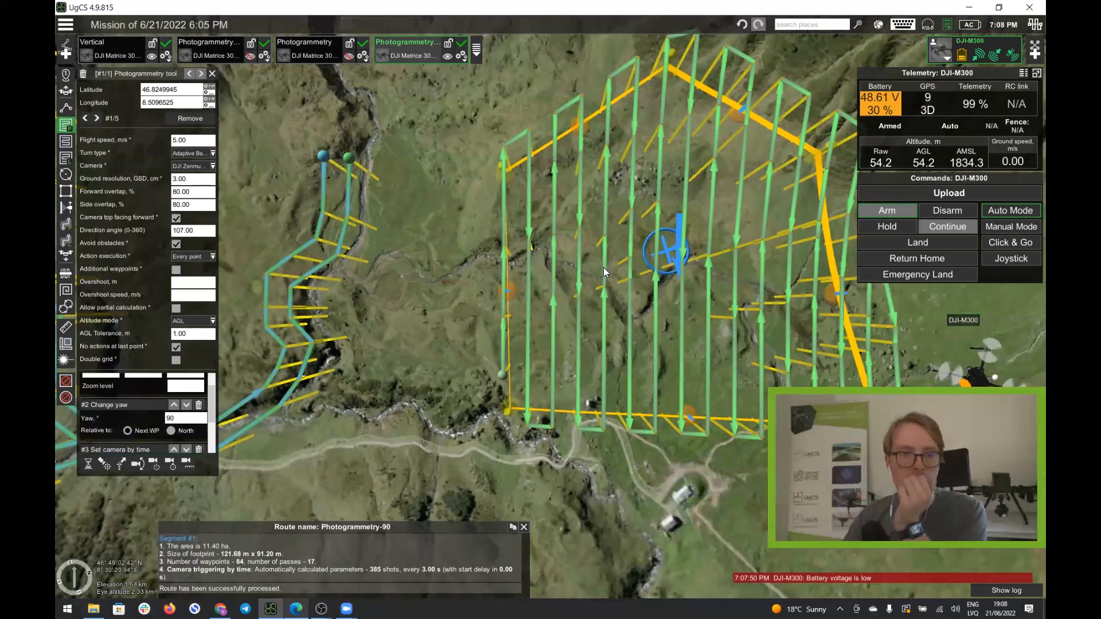
Annotate the Photogrammetry-90 route's first passes with a red arrow for flight direction and orange arrows for drone headings.
key(alt+Tab)
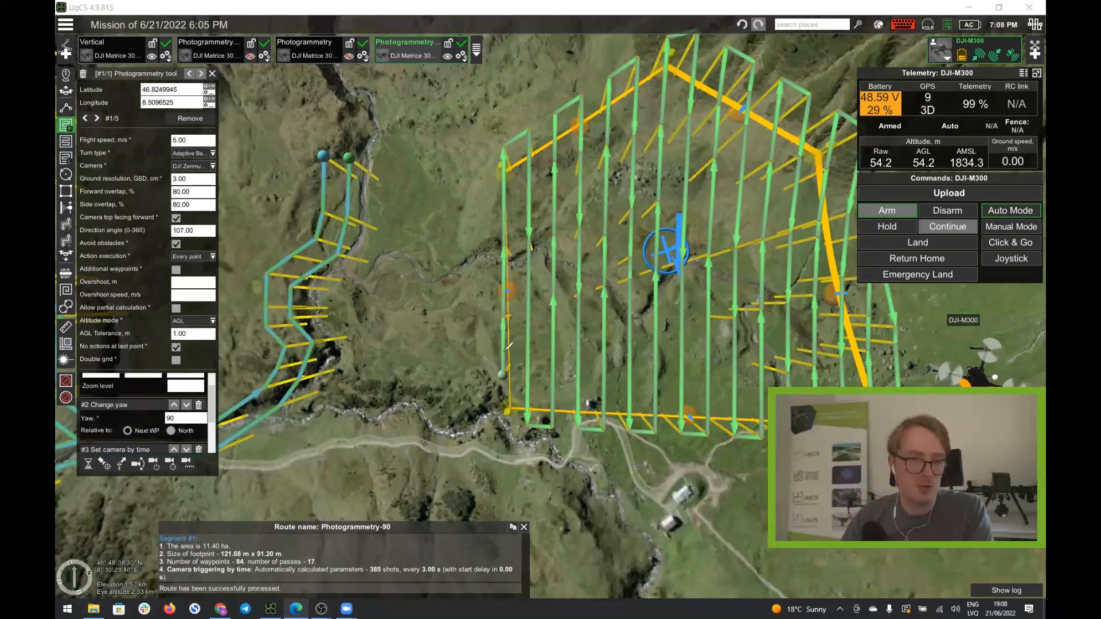
drag(504, 351, 500, 301)
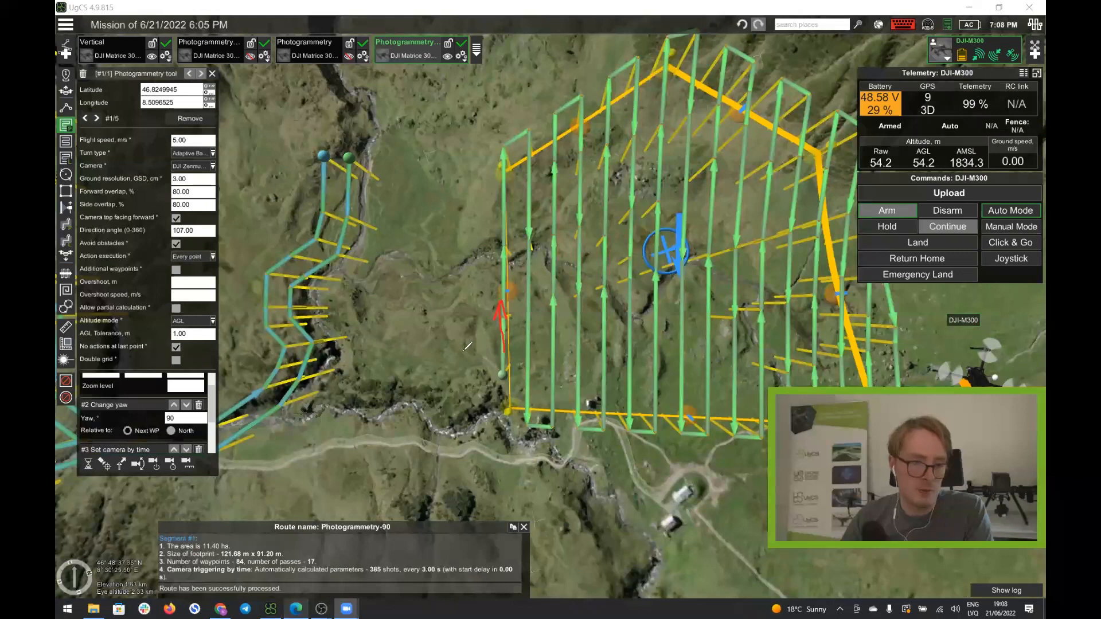
mouse_move(465, 349)
mouse_down()
mouse_move(501, 351)
mouse_move(460, 351)
mouse_up()
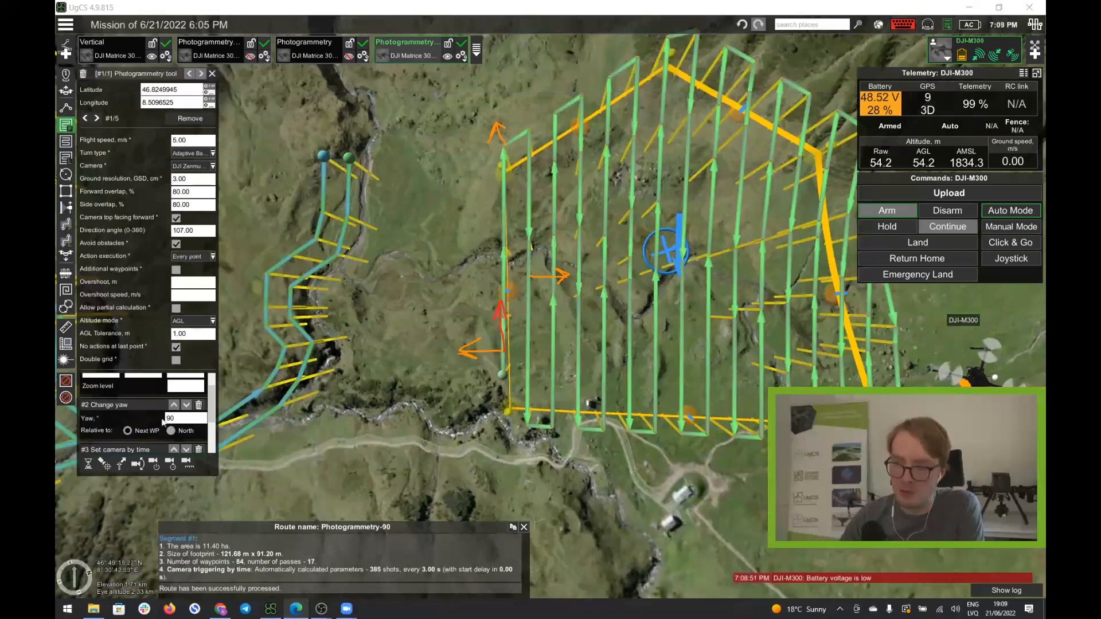
click(171, 431)
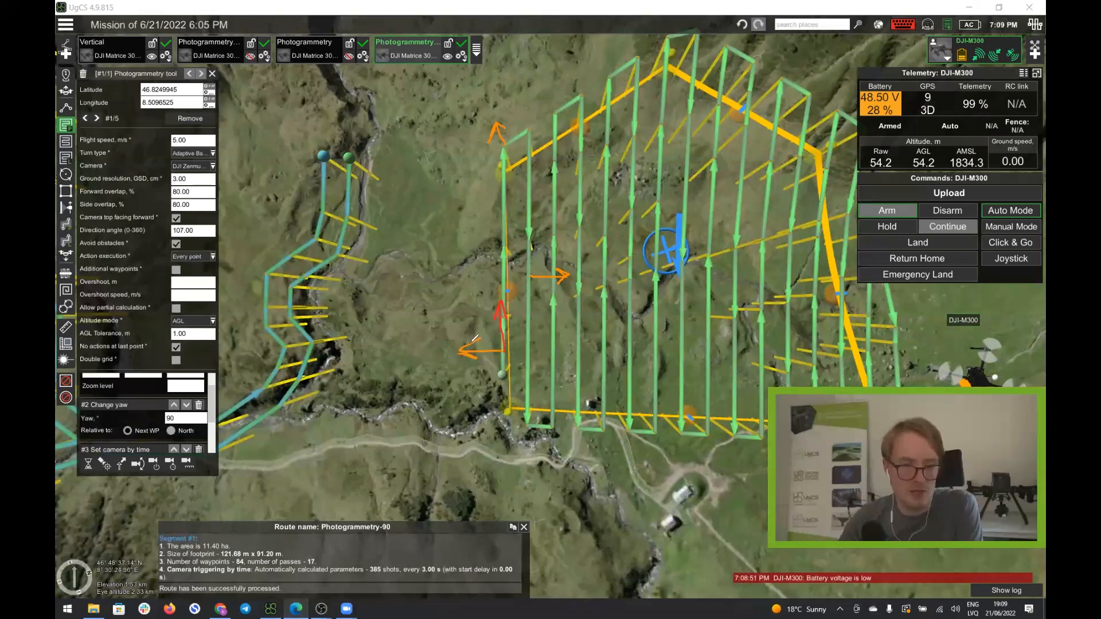
Cross out the westward and top heading arrows and draw corrected heading arrows beside the first passes.
drag(466, 347, 551, 355)
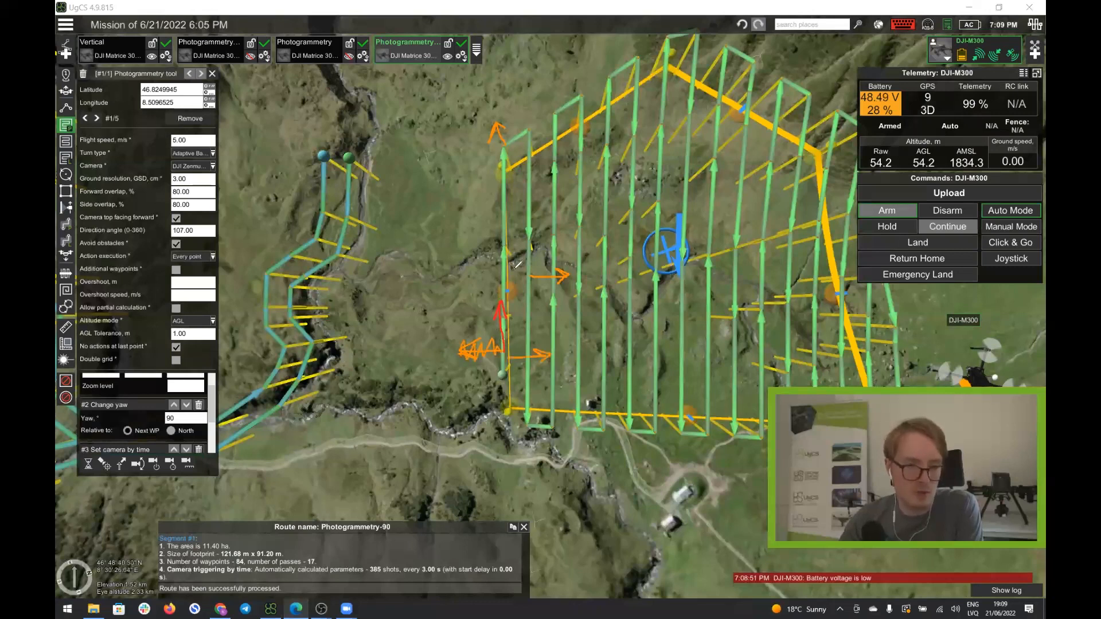
drag(500, 129, 497, 123)
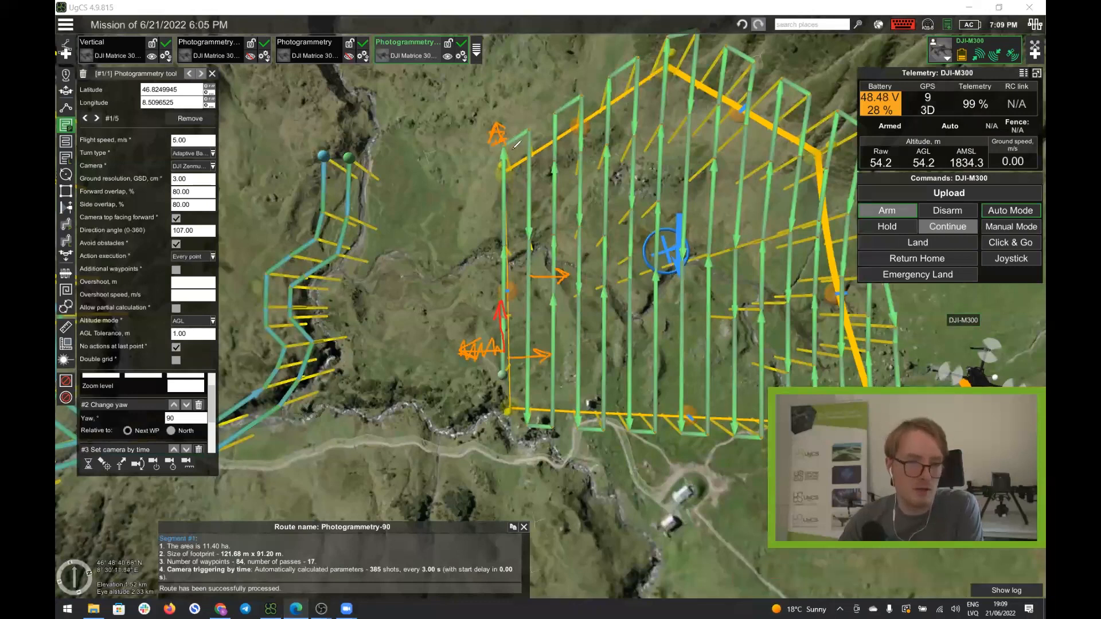
mouse_move(530, 163)
mouse_down()
mouse_move(523, 172)
mouse_move(527, 161)
mouse_up()
mouse_move(539, 274)
mouse_down()
mouse_move(564, 279)
mouse_move(506, 280)
mouse_up()
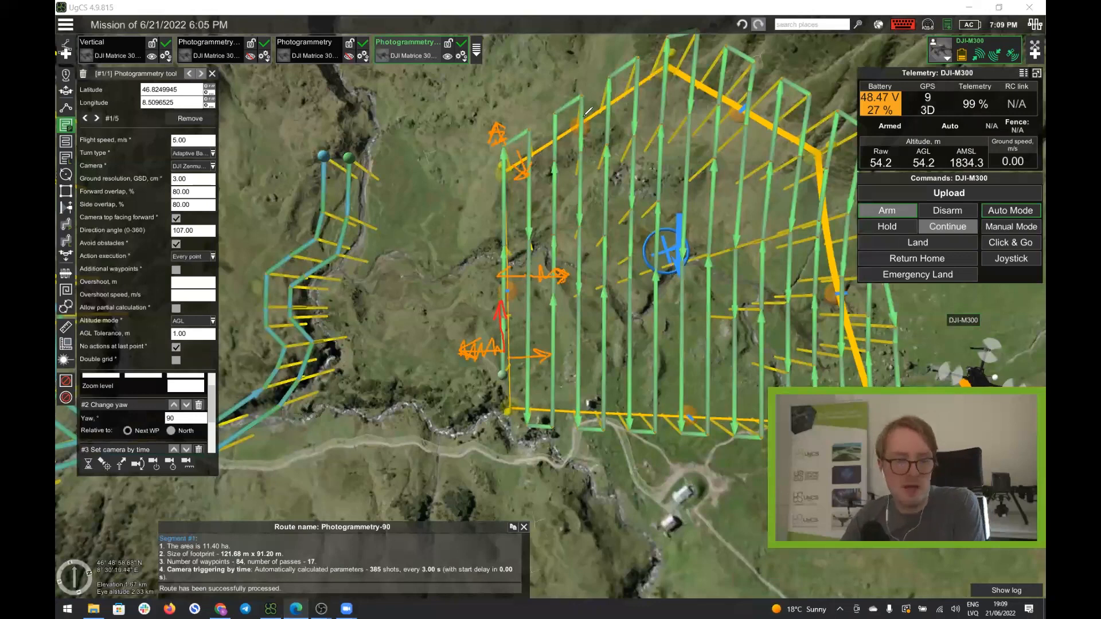
click(584, 116)
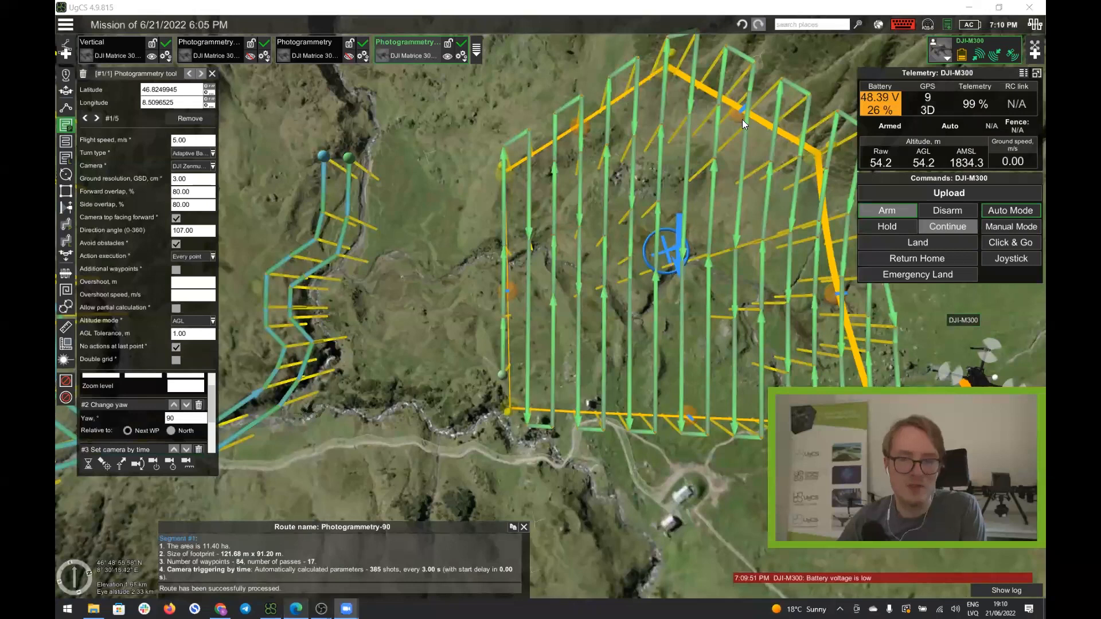
Set the Photogrammetry-90 route's Change yaw action to 197° relative to North.
click(181, 429)
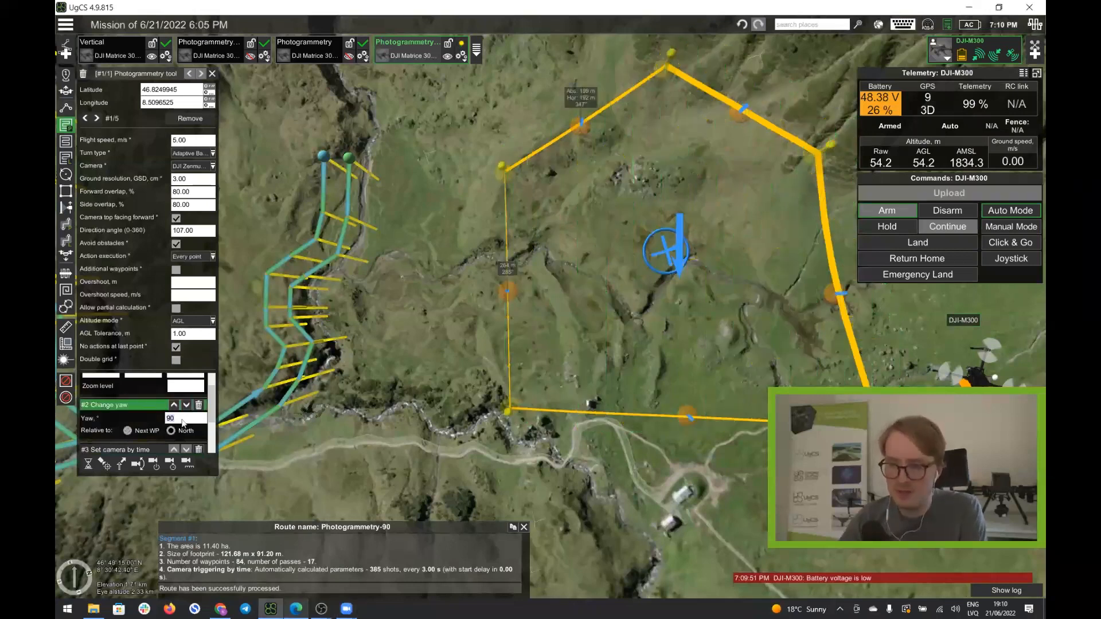
text(197)
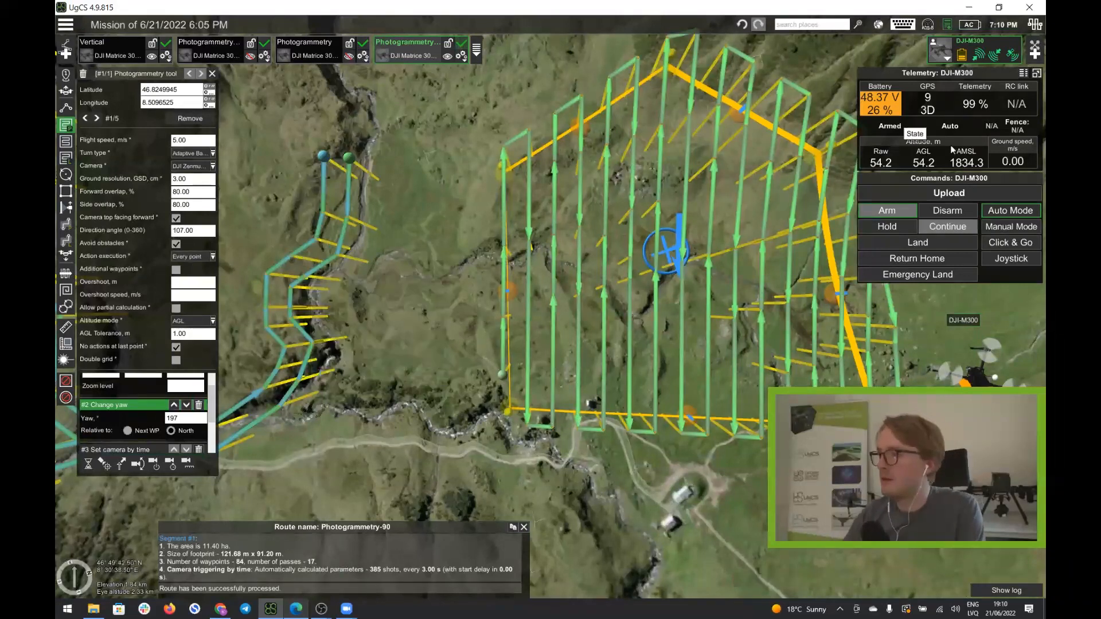
Disarm the DJI-M300 and upload the Photogrammetry-90 route to it, repeating the upload once.
click(947, 210)
click(869, 219)
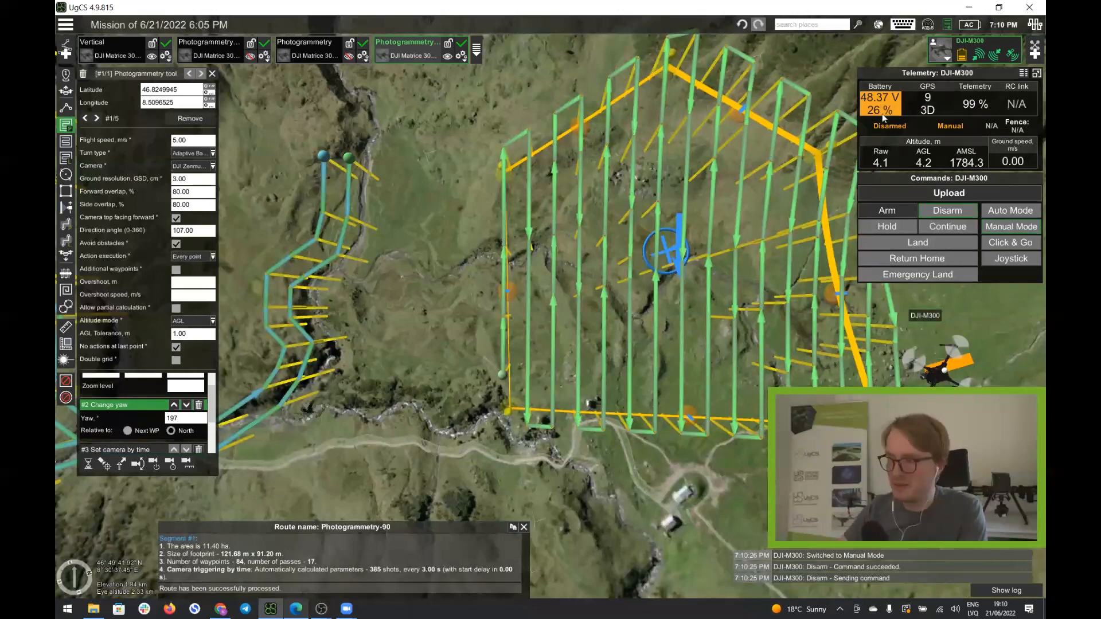
click(937, 195)
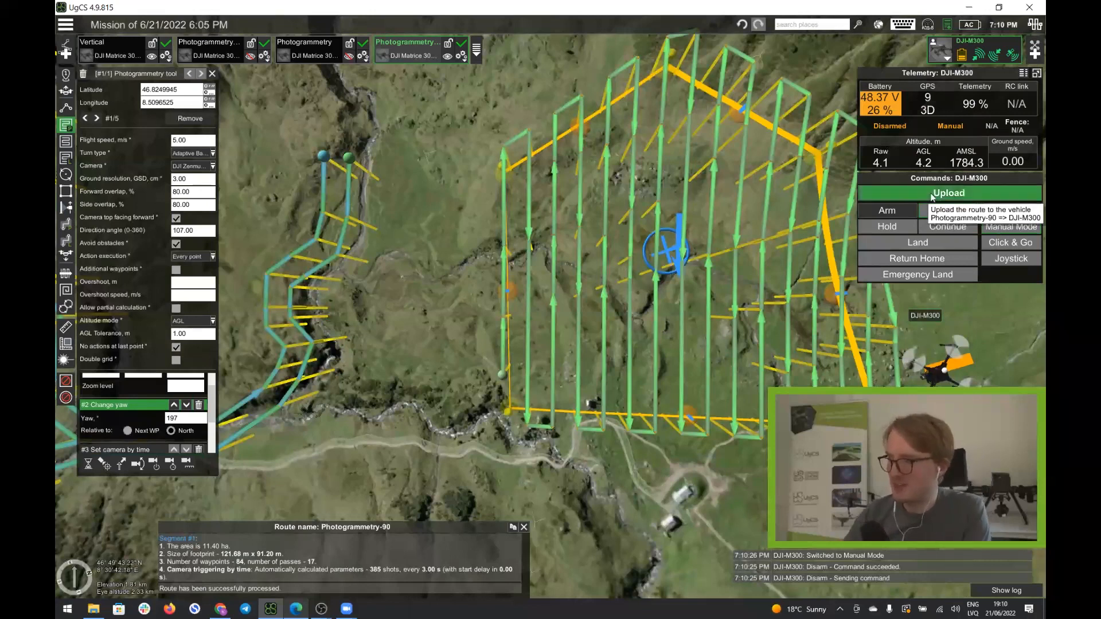
click(810, 208)
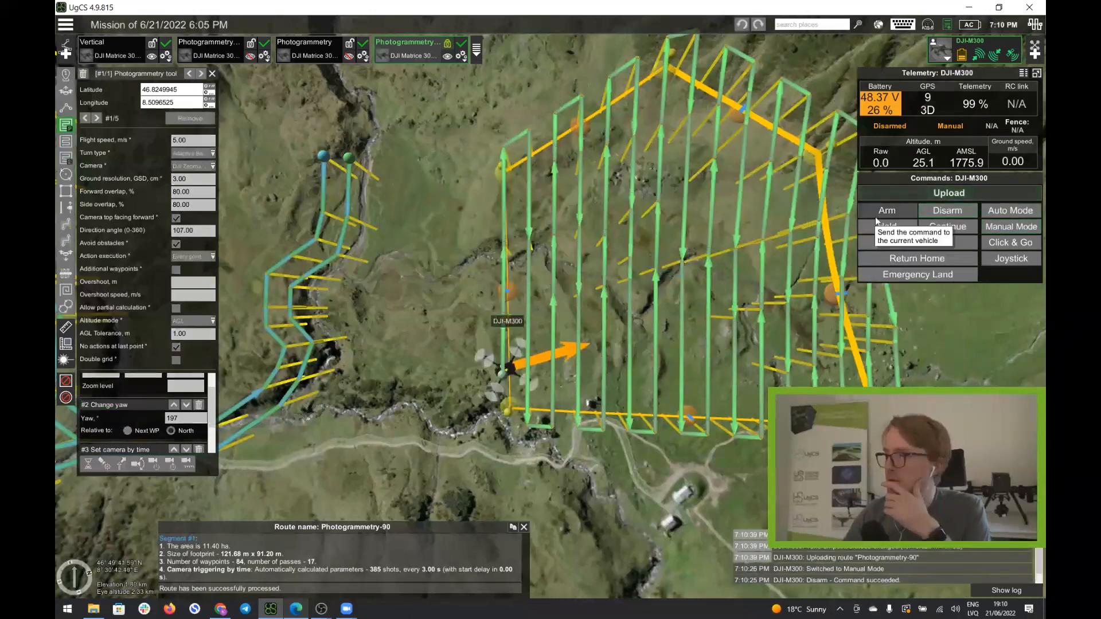
click(887, 194)
click(812, 190)
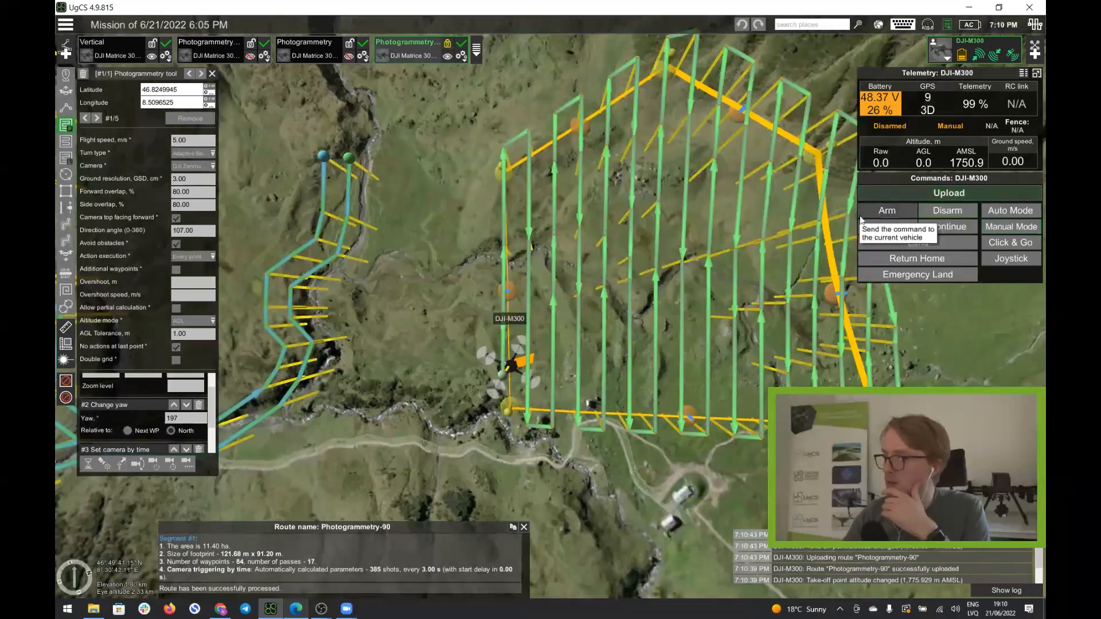
Arm the DJI-M300 and switch it to Auto Mode to fly the uploaded Photogrammetry-90 route.
click(887, 211)
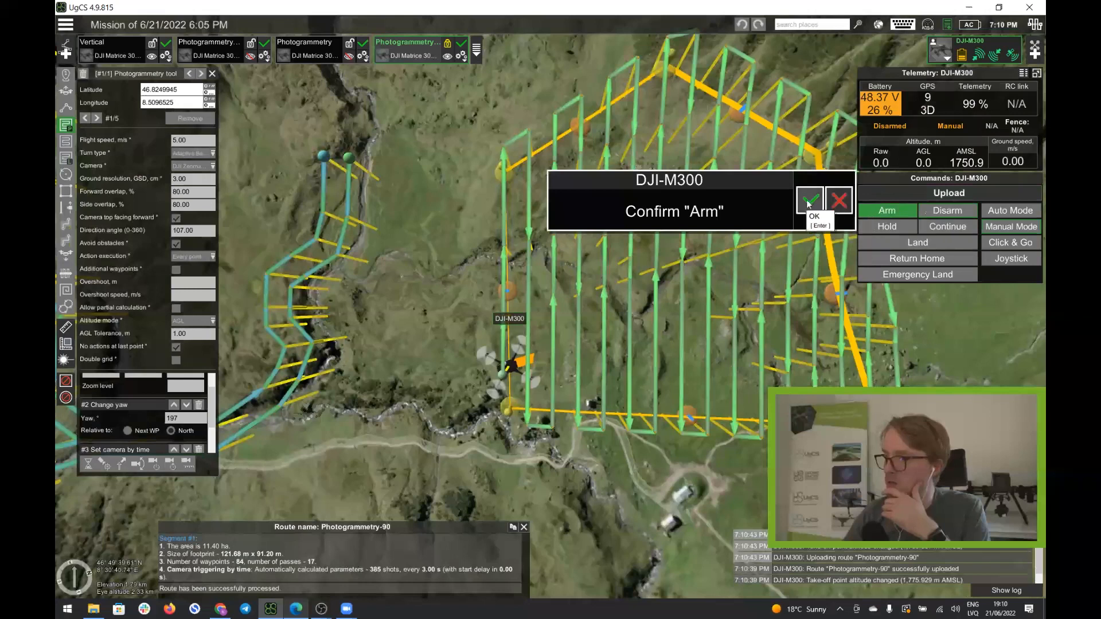
click(840, 208)
click(1002, 211)
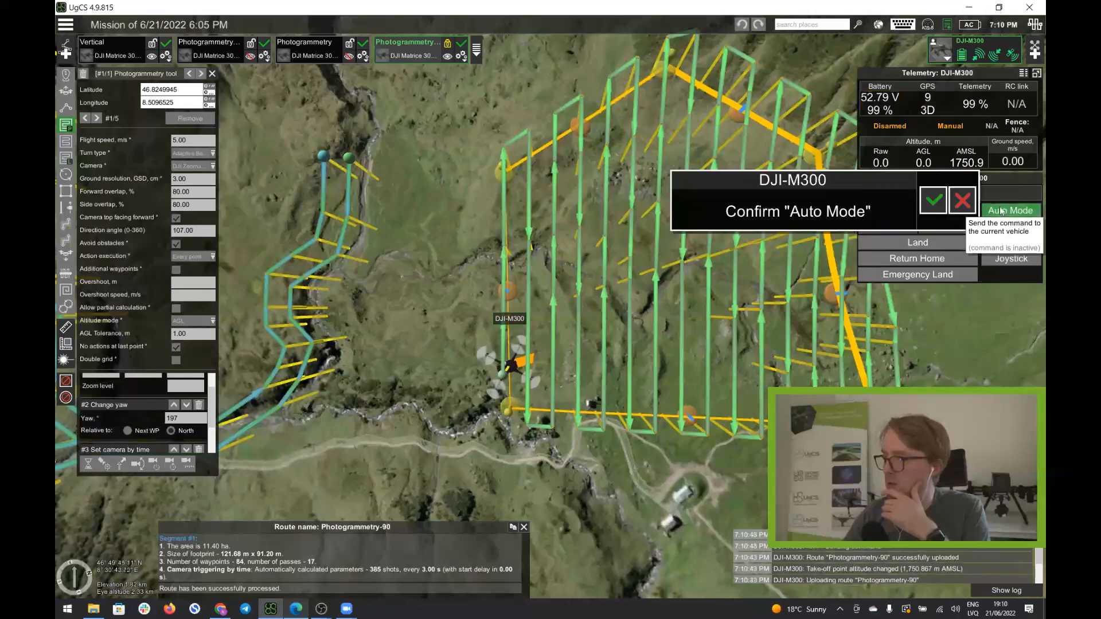
click(934, 202)
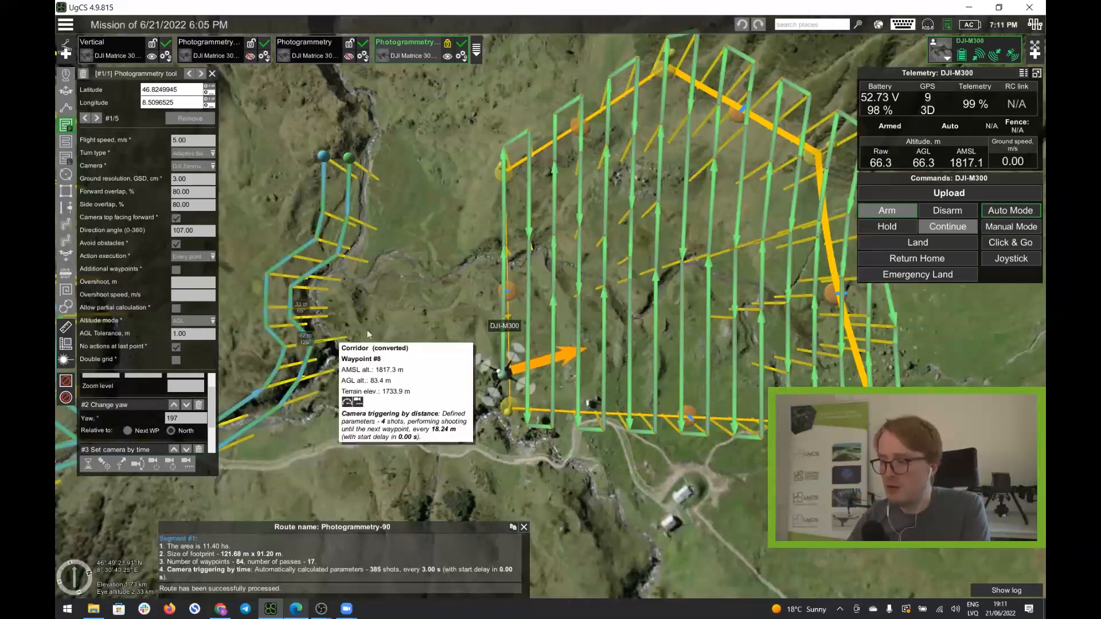
right_drag(388, 342, 460, 331)
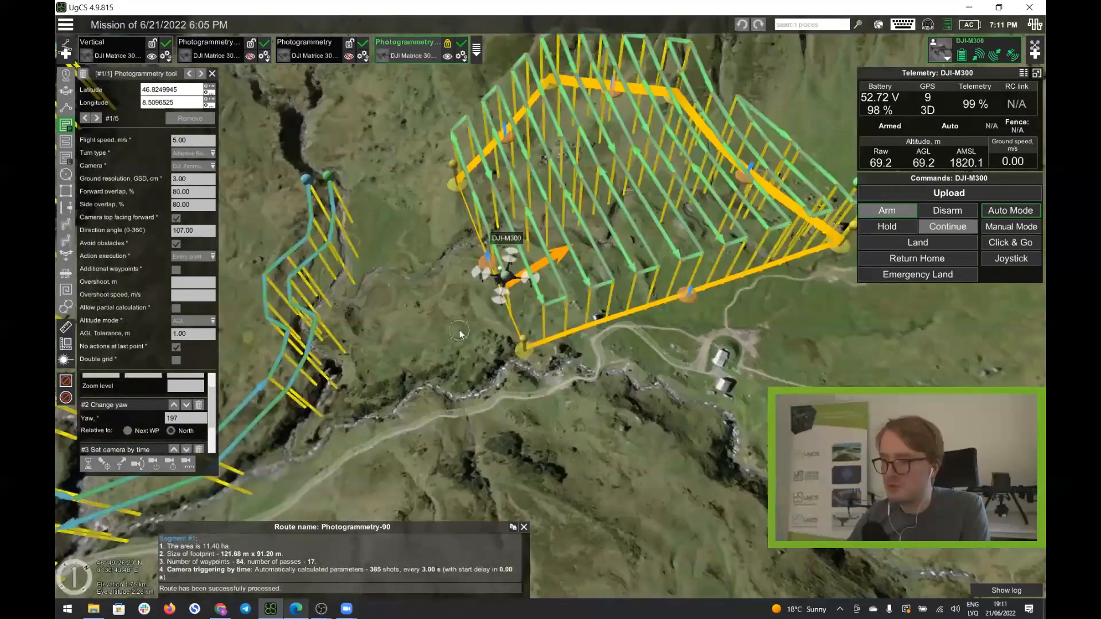
scroll(460, 331, up, 3)
mouse_move(545, 280)
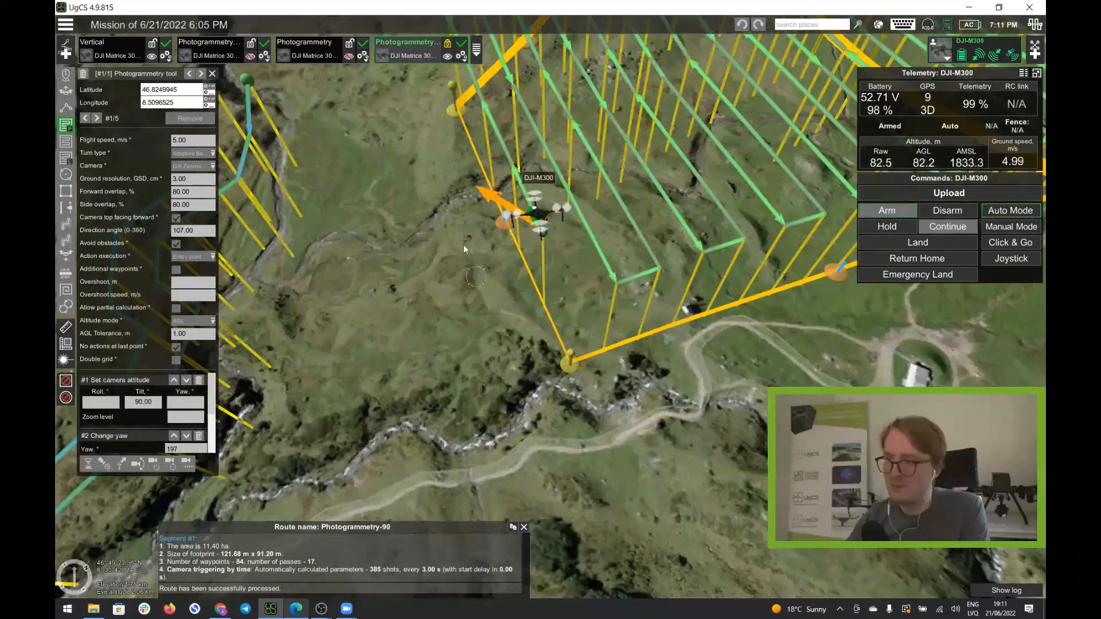
Examine the DJI-M300's heading from above as it flies the first passes of the Photogrammetry-90 route.
middle_drag(463, 246, 454, 223)
drag(428, 223, 427, 233)
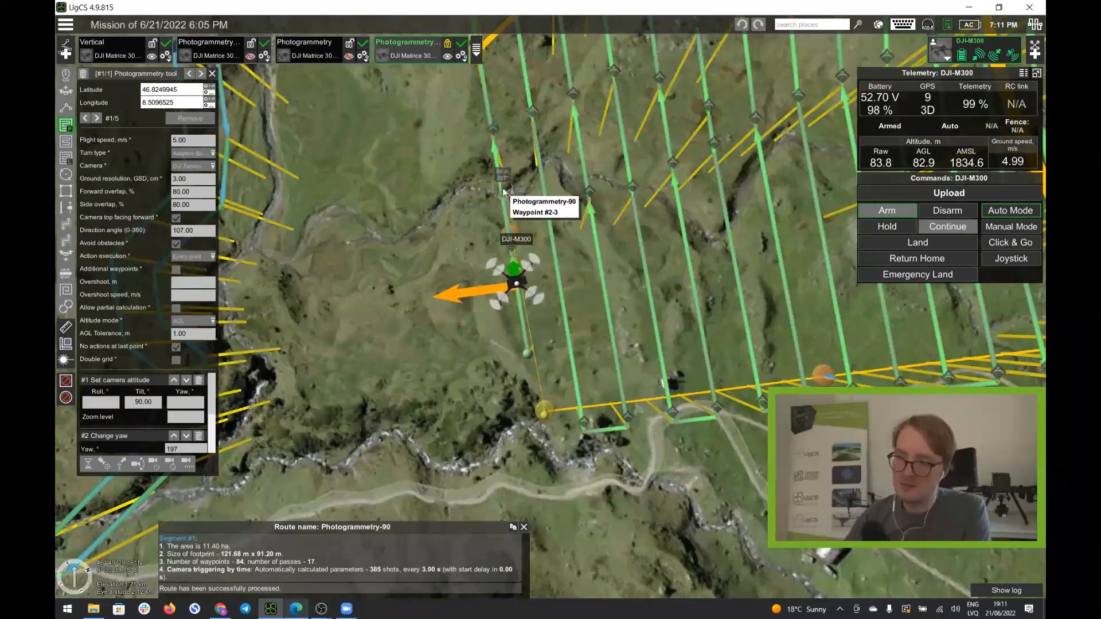
scroll(506, 193, down, 2)
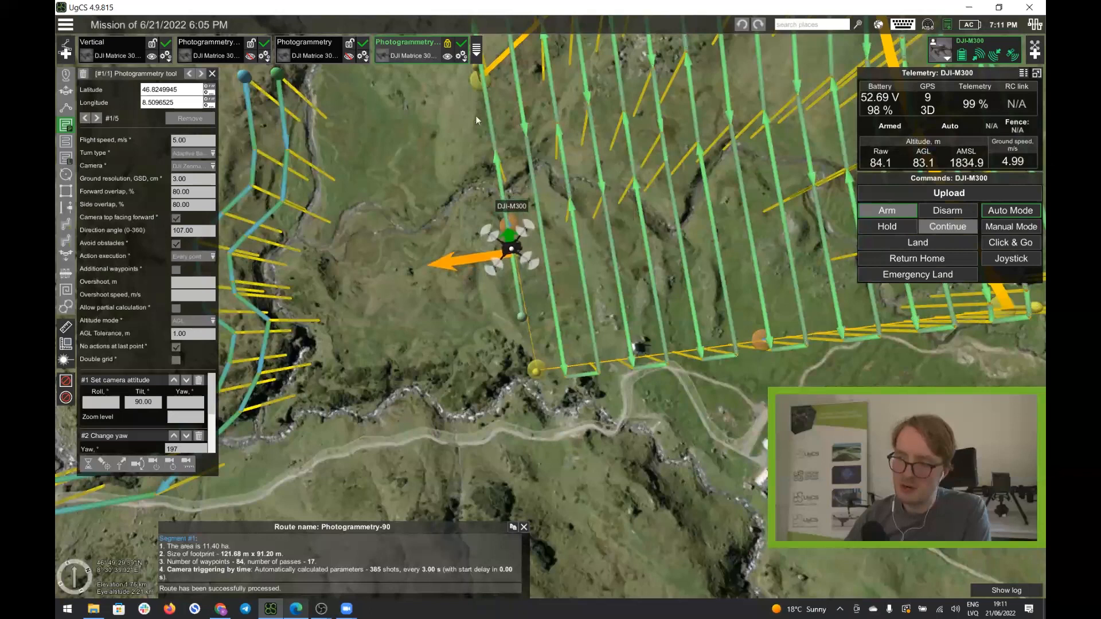
drag(476, 119, 505, 275)
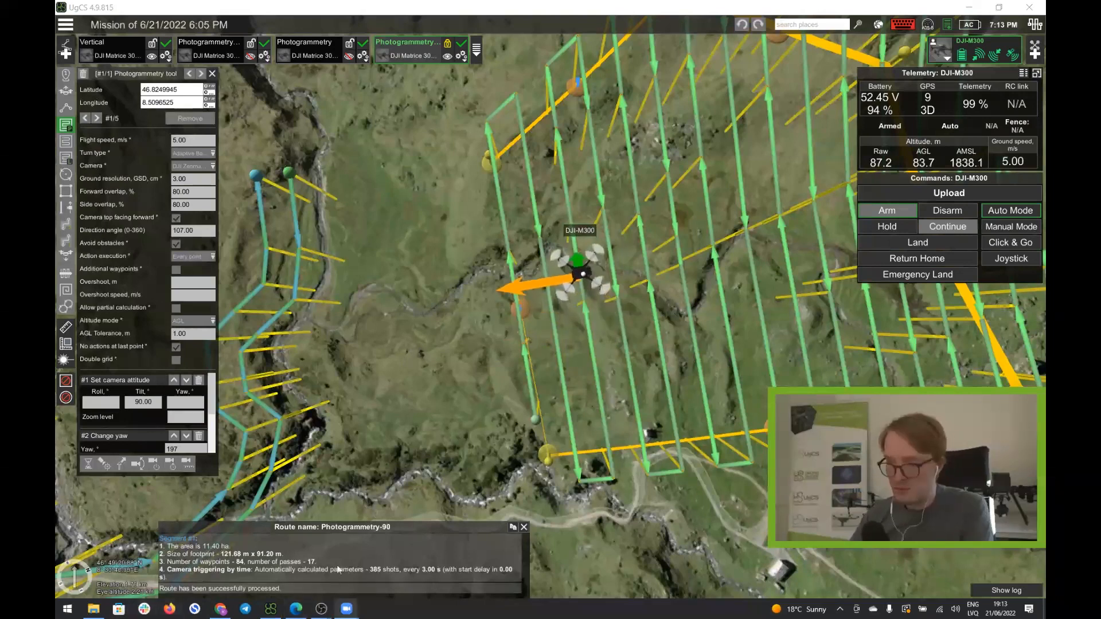
Switch to the Edge browser and compare the Perpetual and Subscriptions offers on the UgCS license types and pricing page.
click(294, 611)
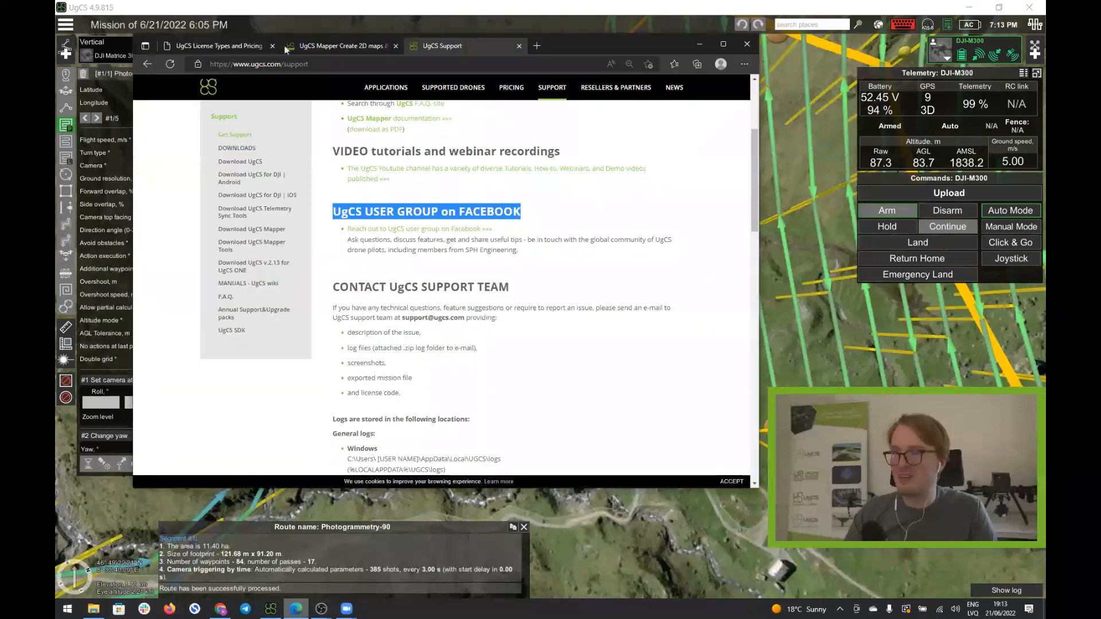
click(224, 48)
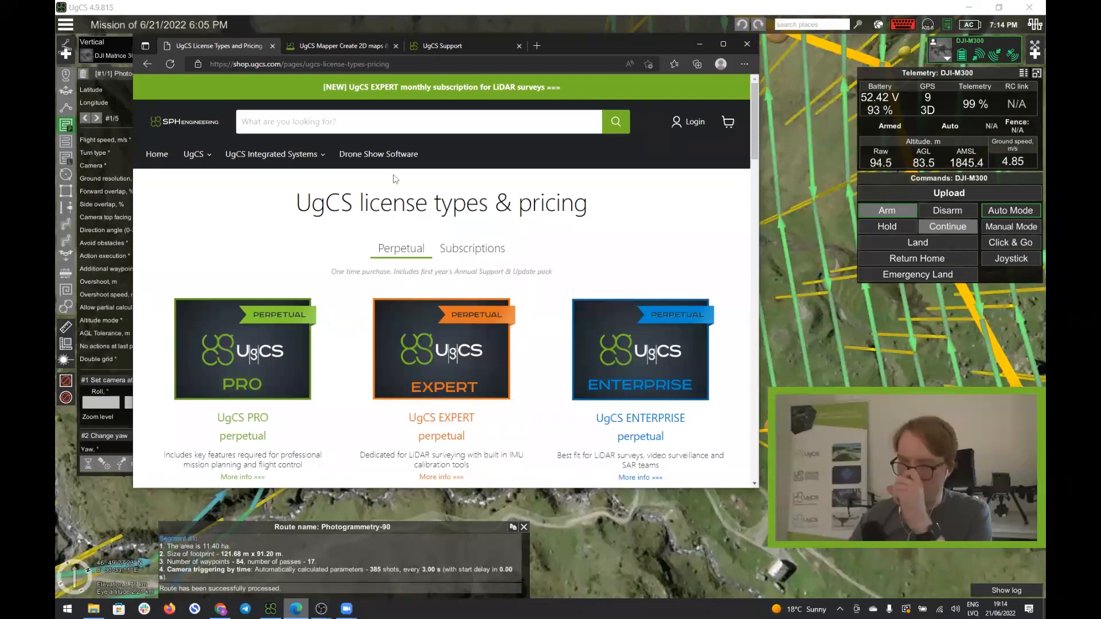
scroll(396, 190, down, 2)
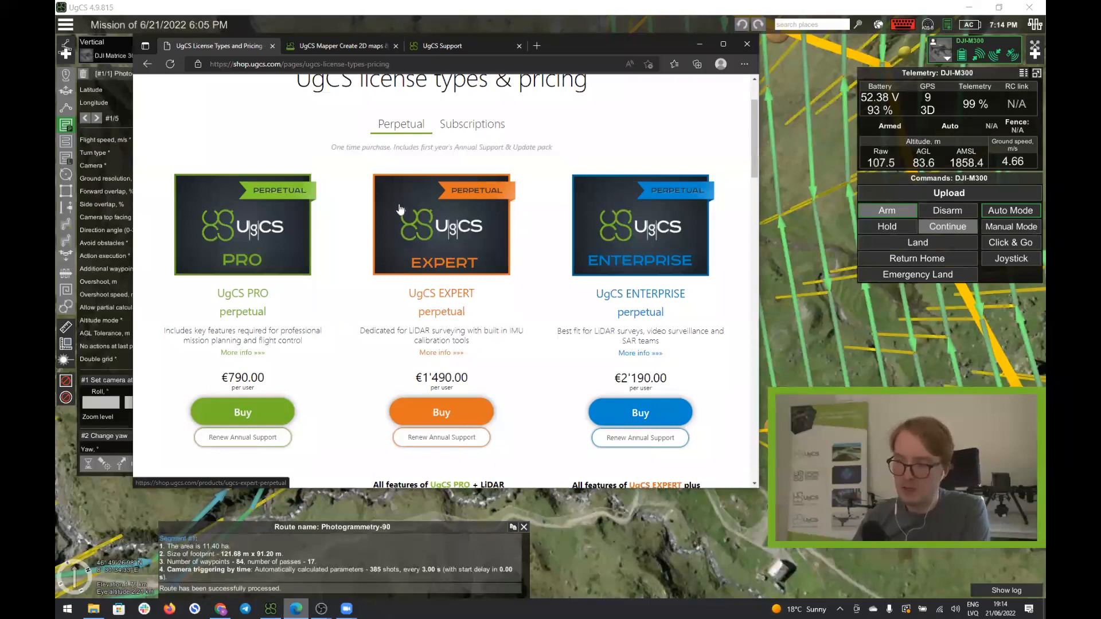
click(479, 130)
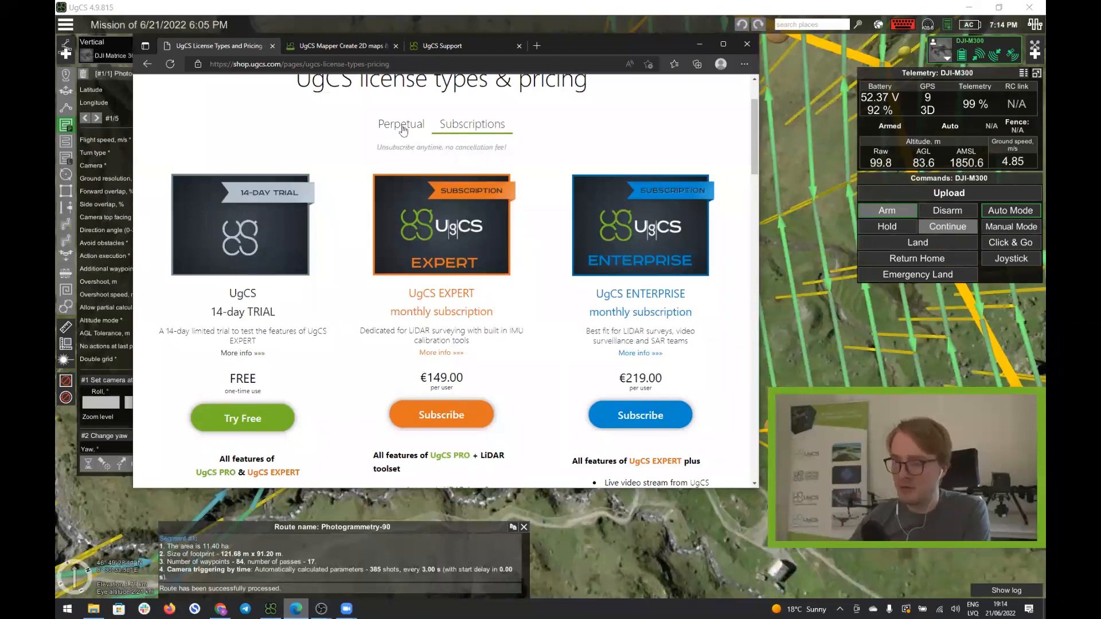
click(402, 129)
scroll(532, 298, up, 2)
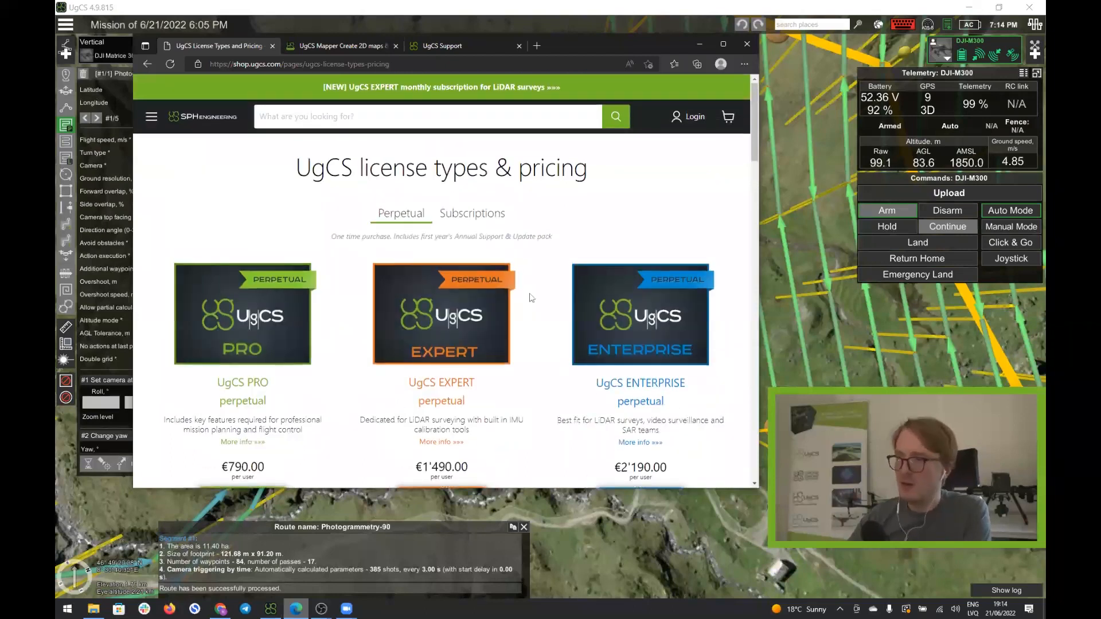
Open the shop's UgCS Mapper license page, review its perpetual, support pack and subscription offers, and switch back to UgCS.
click(152, 120)
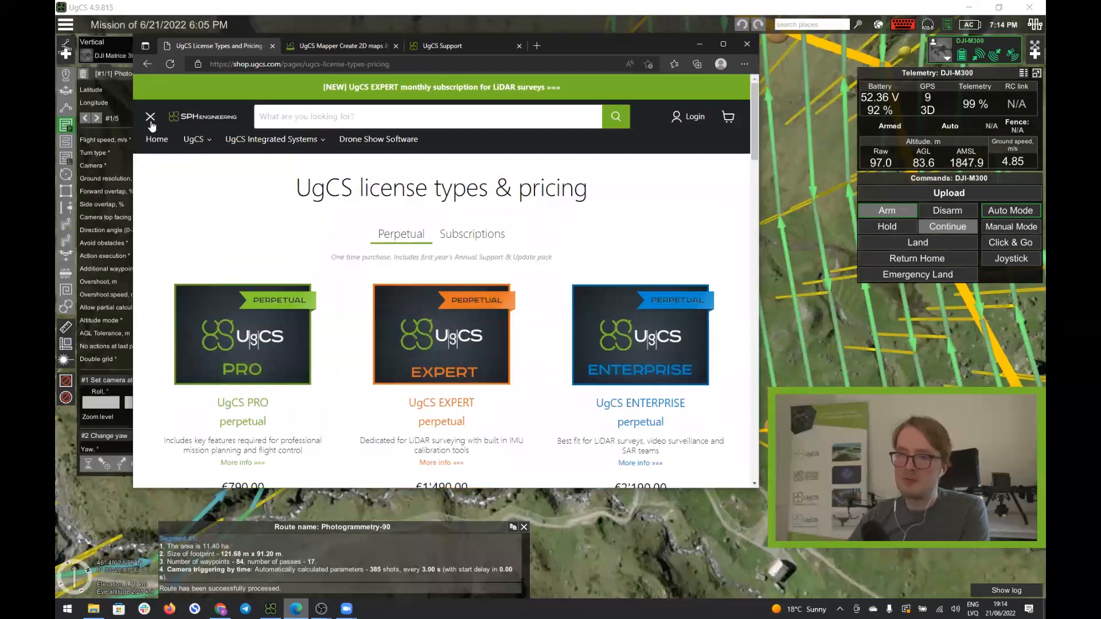
mouse_move(194, 152)
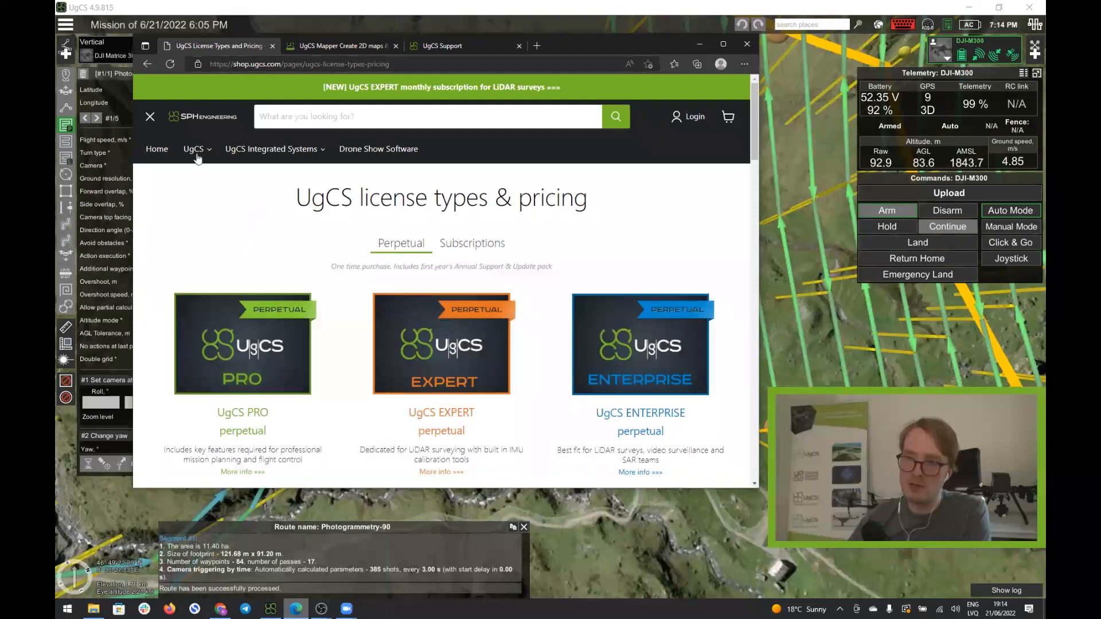
click(209, 240)
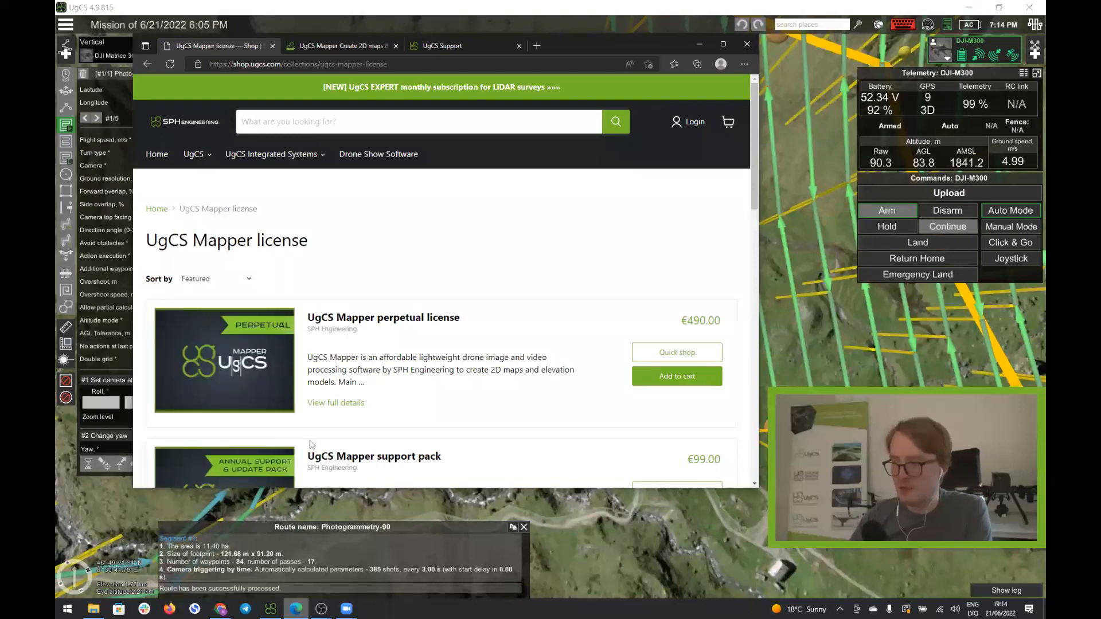
scroll(430, 343, down, 6)
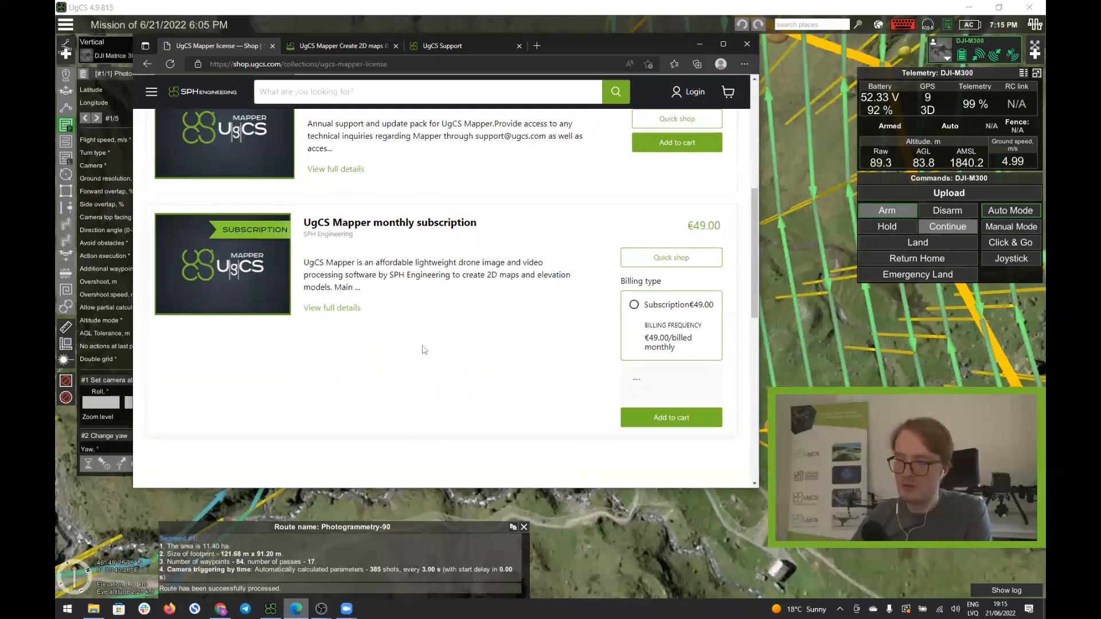
scroll(424, 350, up, 6)
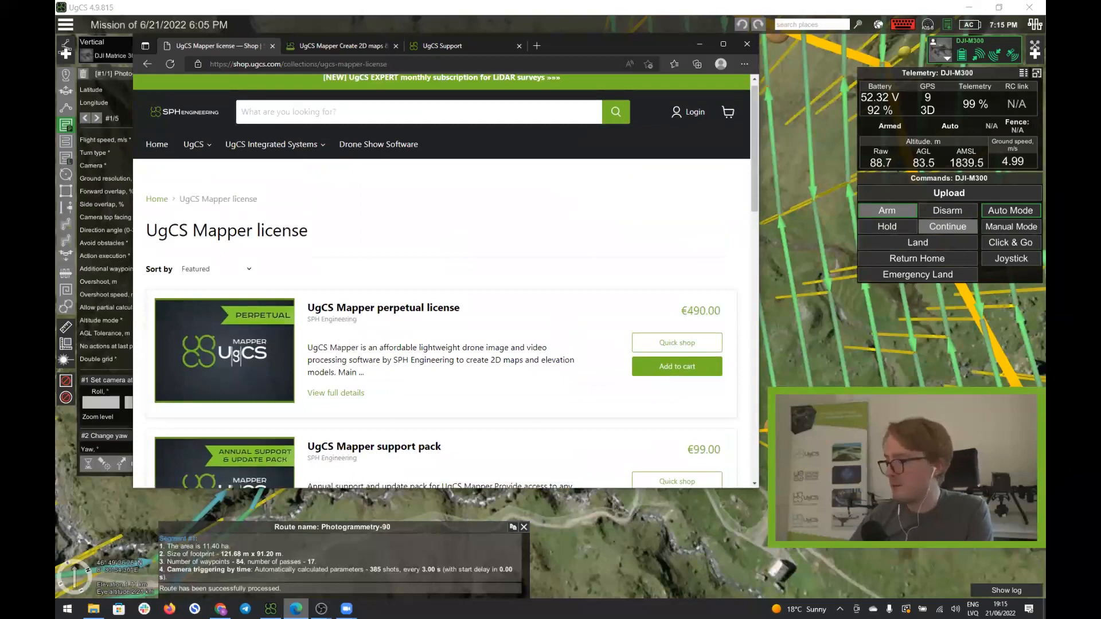
key(alt+Tab)
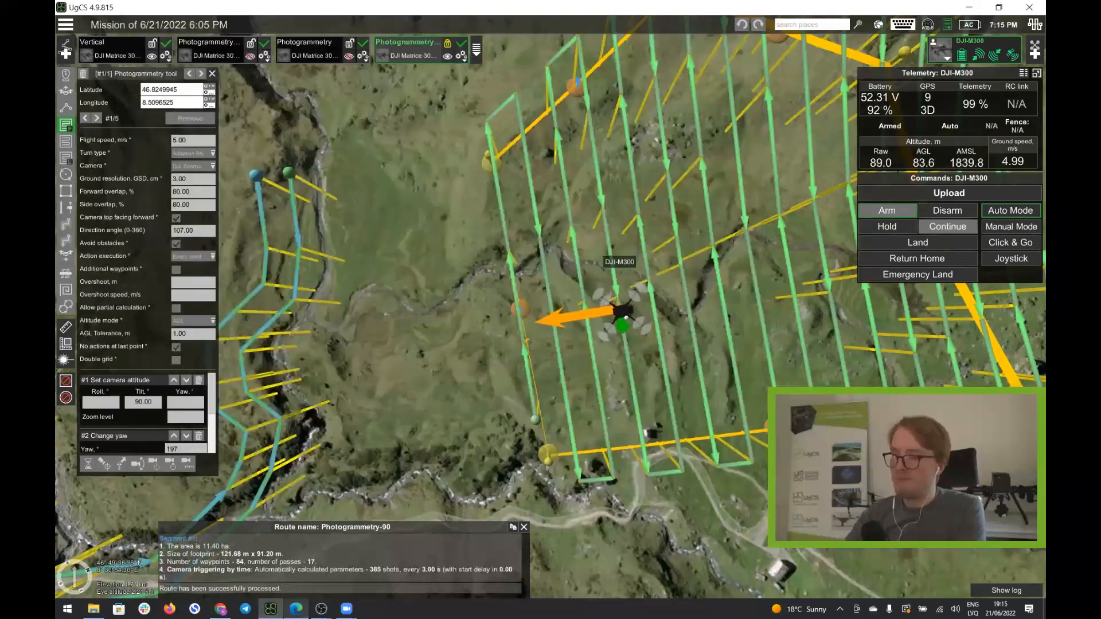